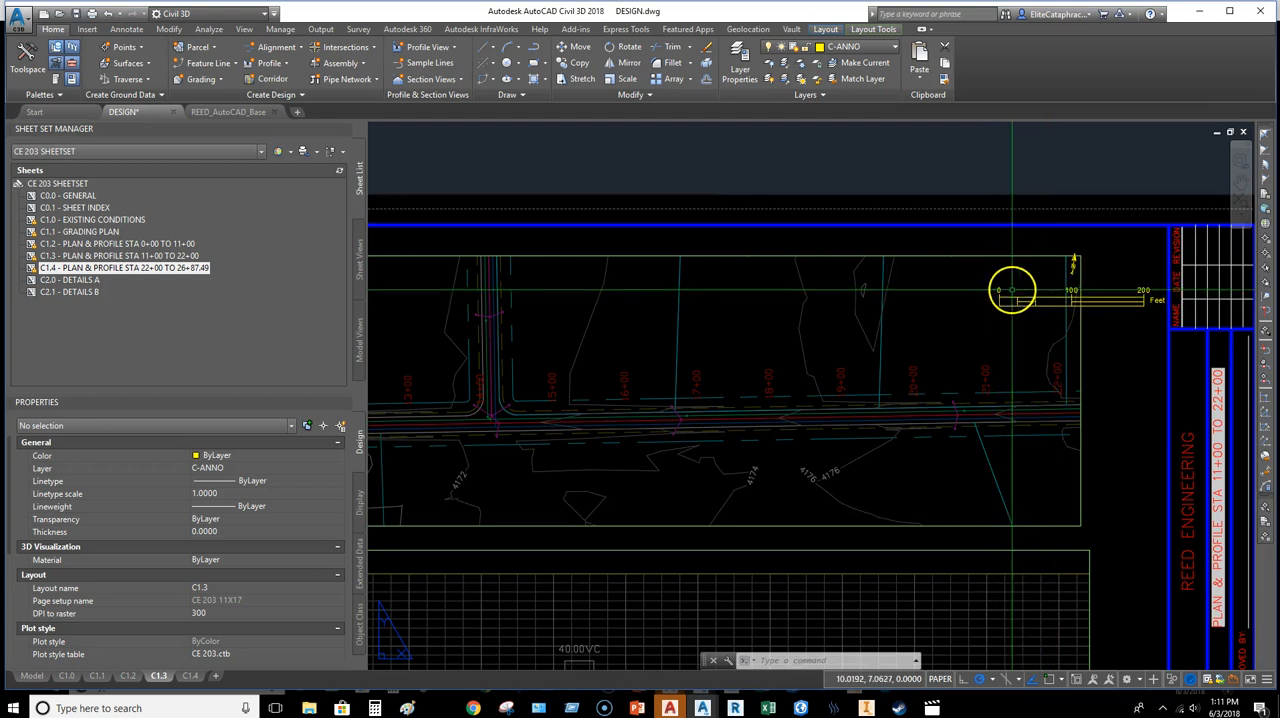
Step: Draw a rectangle about 12.21 by 4.05 just outside the plan viewport on layout C1.3
click(533, 64)
scroll(560, 280, up, 3)
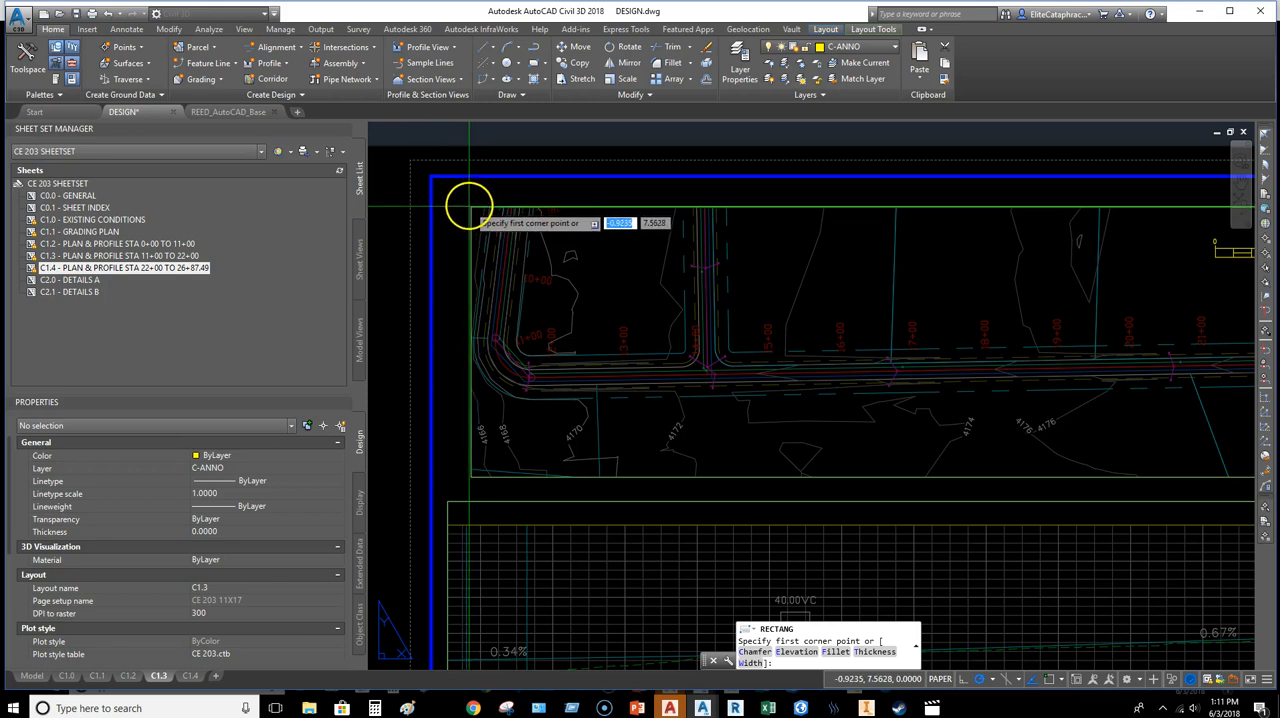
click(468, 207)
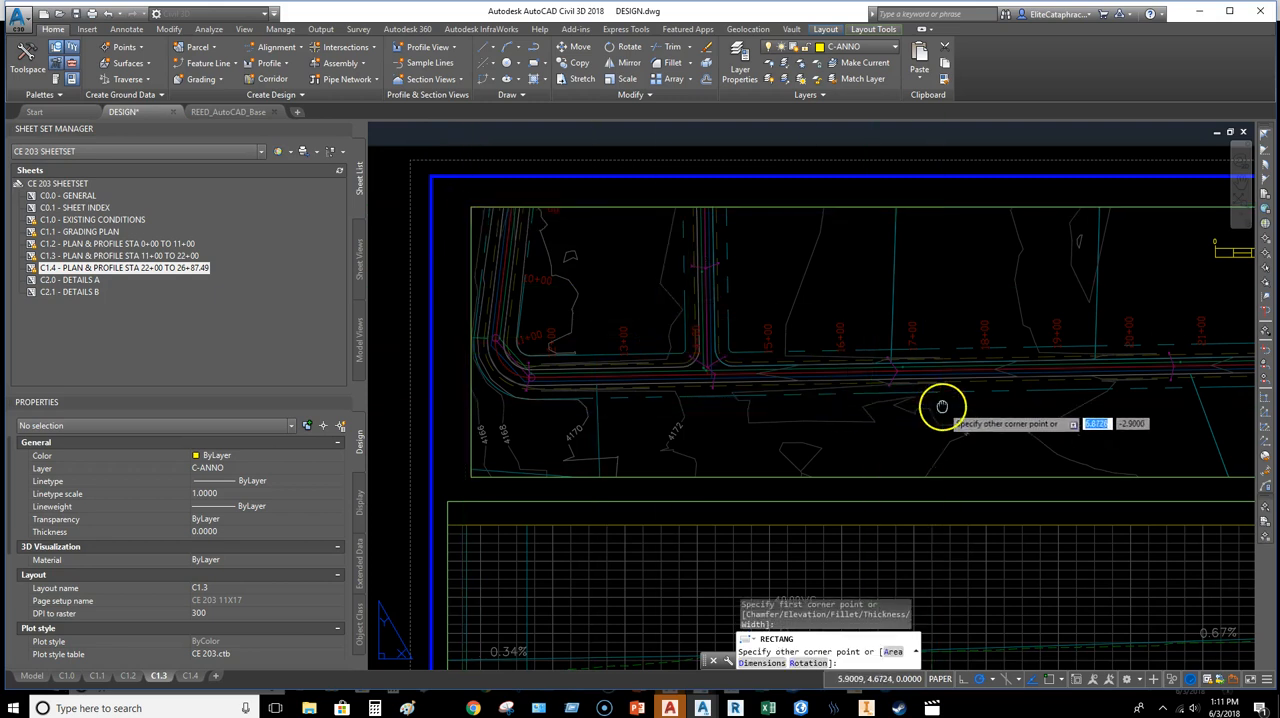
middle_drag(943, 403, 663, 426)
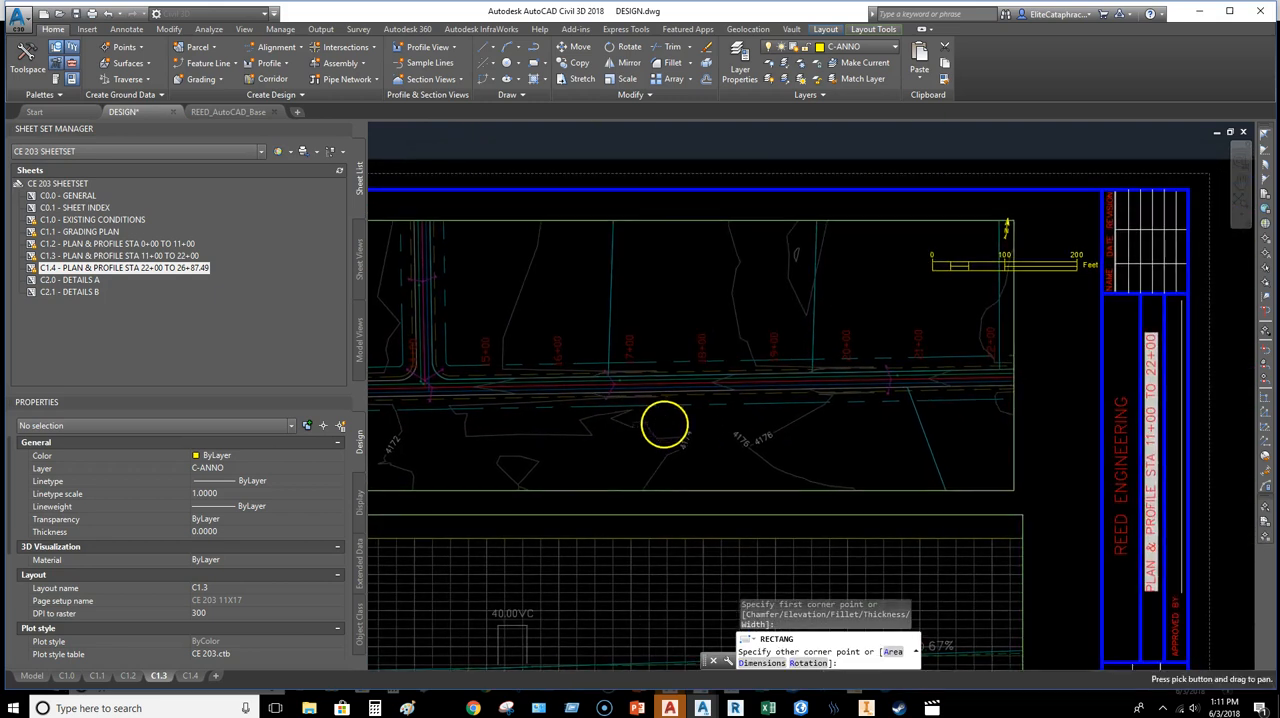
click(1029, 500)
Step: Add two vertices on the rectangle's right edge below its upper-right corner, the lower one about 1.51 from that corner
scroll(1013, 188, up, 2)
click(1033, 240)
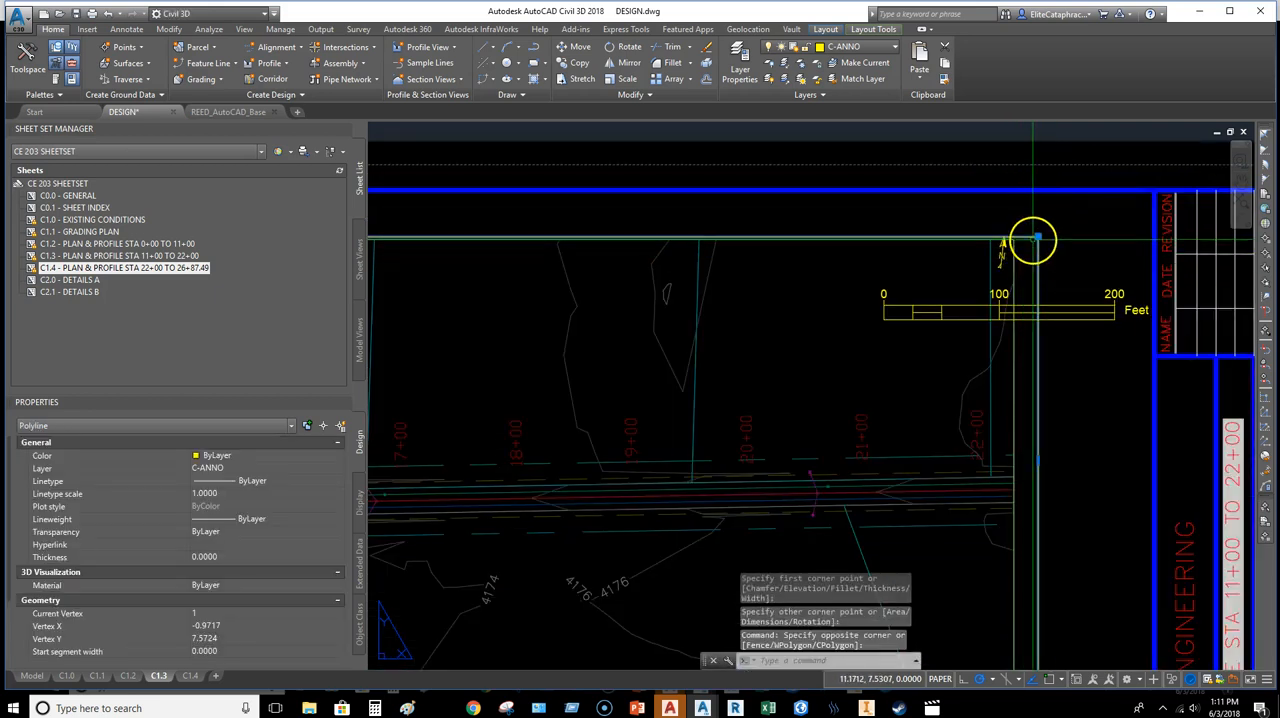
click(1065, 279)
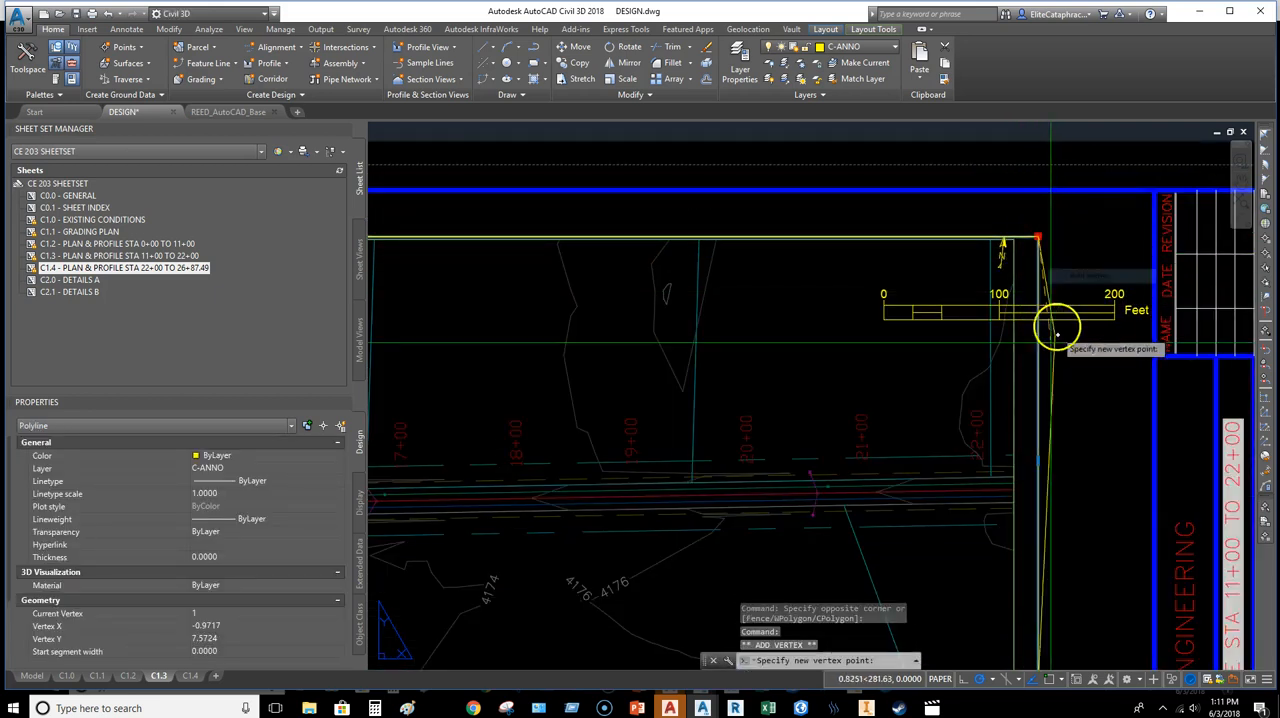
click(1040, 403)
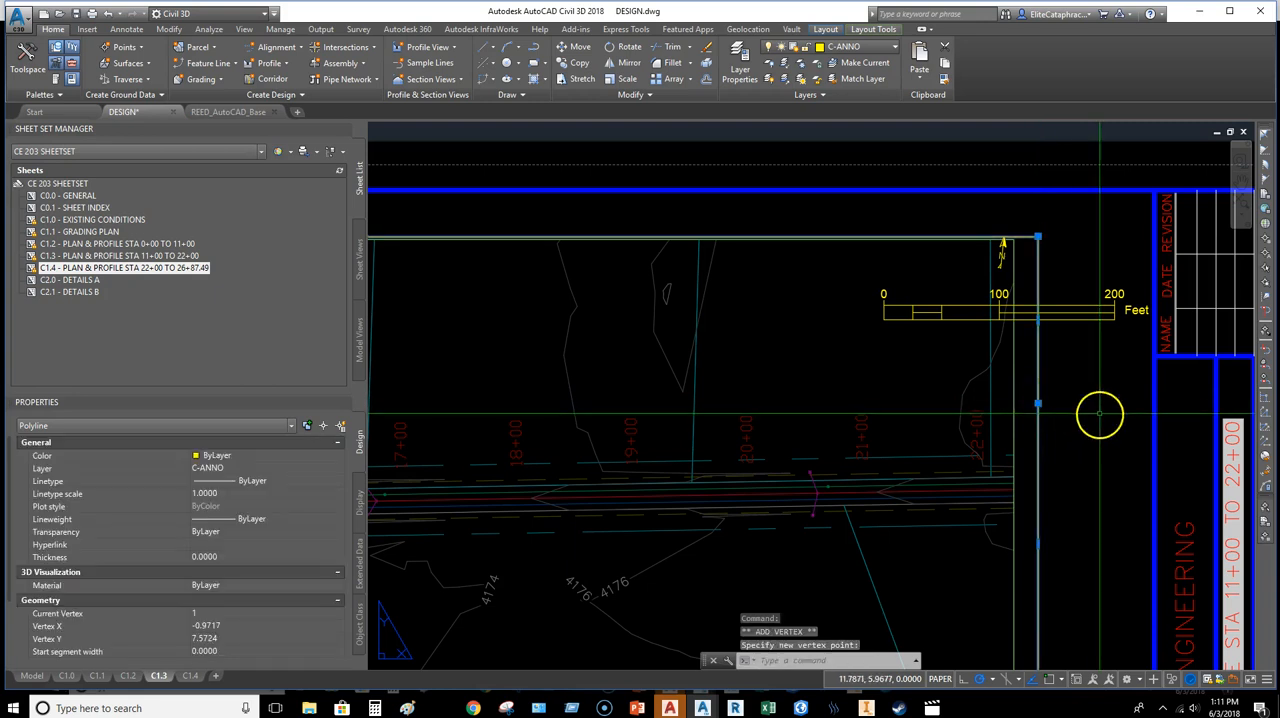
key(Escape)
click(1038, 237)
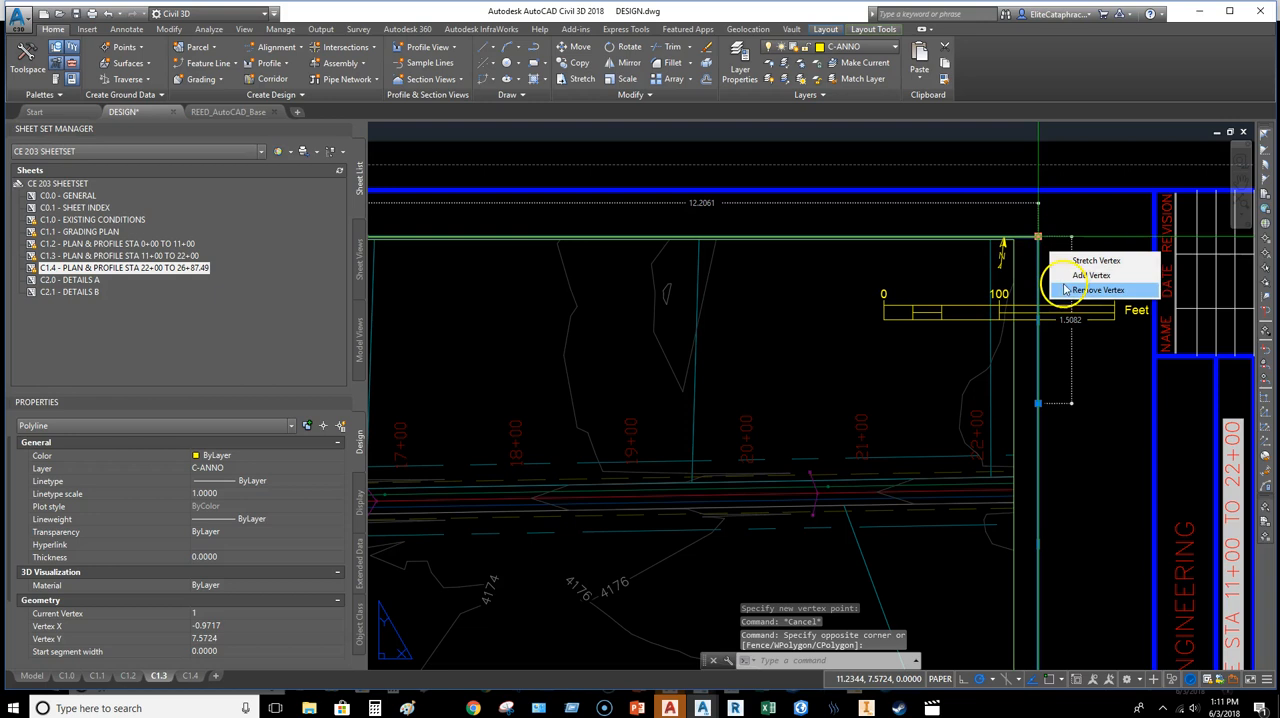
click(1068, 277)
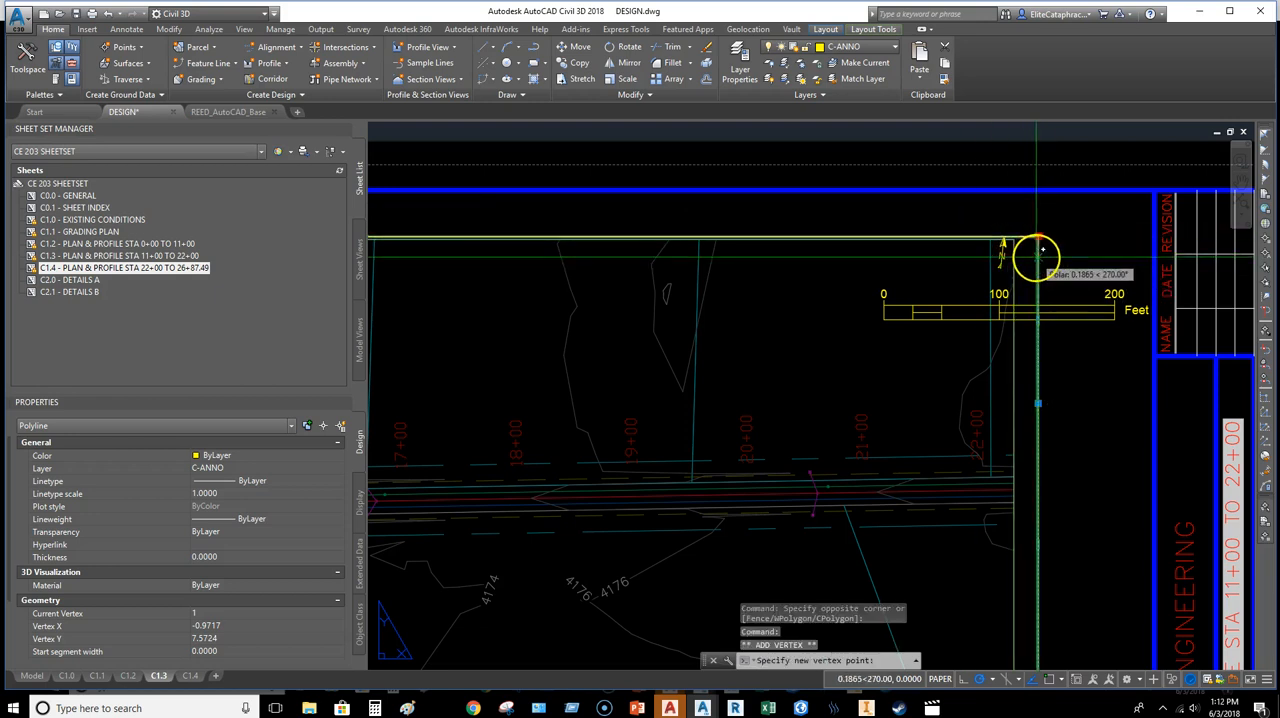
Step: Stretch the original corner vertex about 2.75 left along the top edge, and pull the neighbouring vertex inward below the scale bar
click(734, 237)
click(1038, 258)
click(1039, 227)
middle_drag(970, 311, 1017, 294)
click(780, 209)
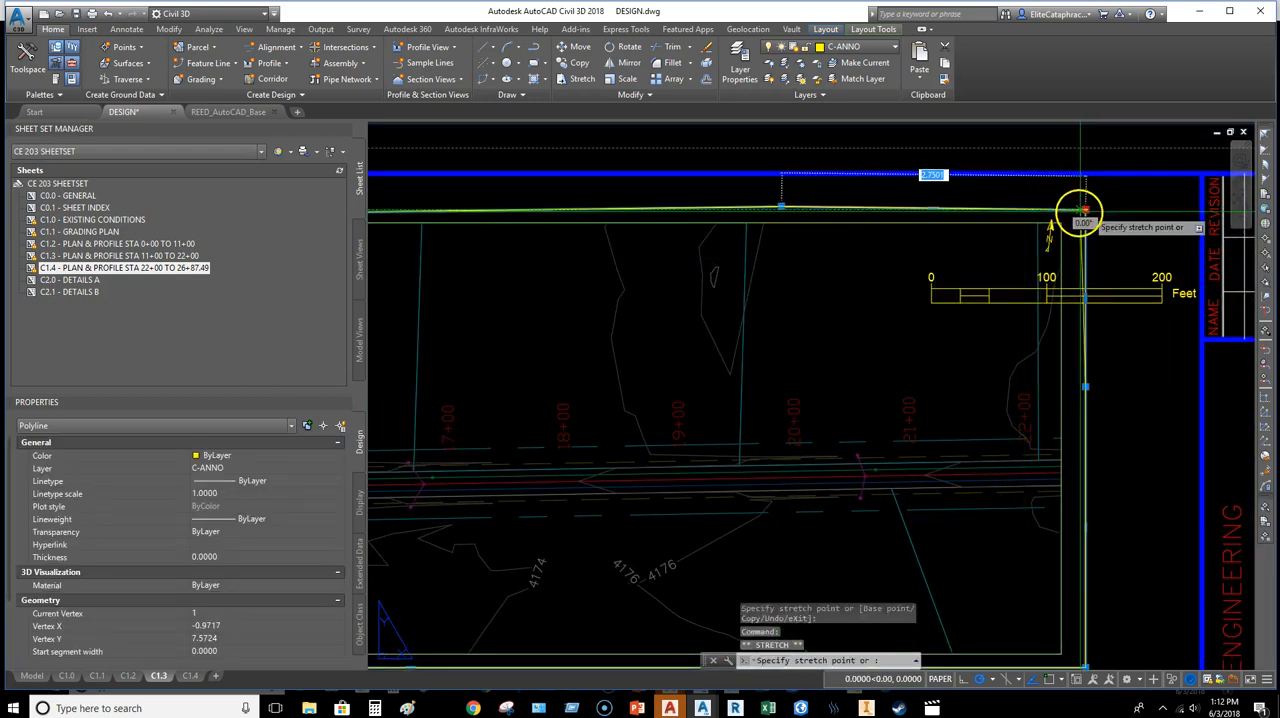
click(912, 347)
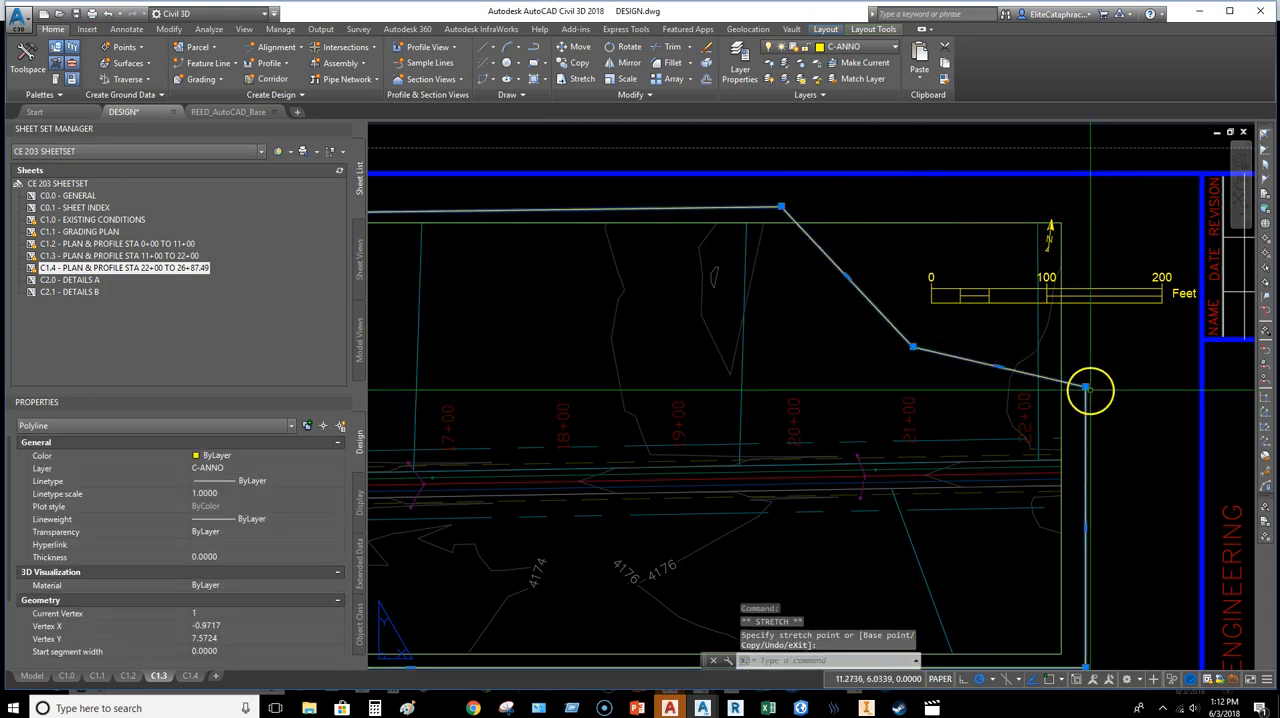
Step: Align the outline's vertices into a roughly square notch around the north arrow and scale bar
click(1085, 336)
click(781, 207)
click(910, 207)
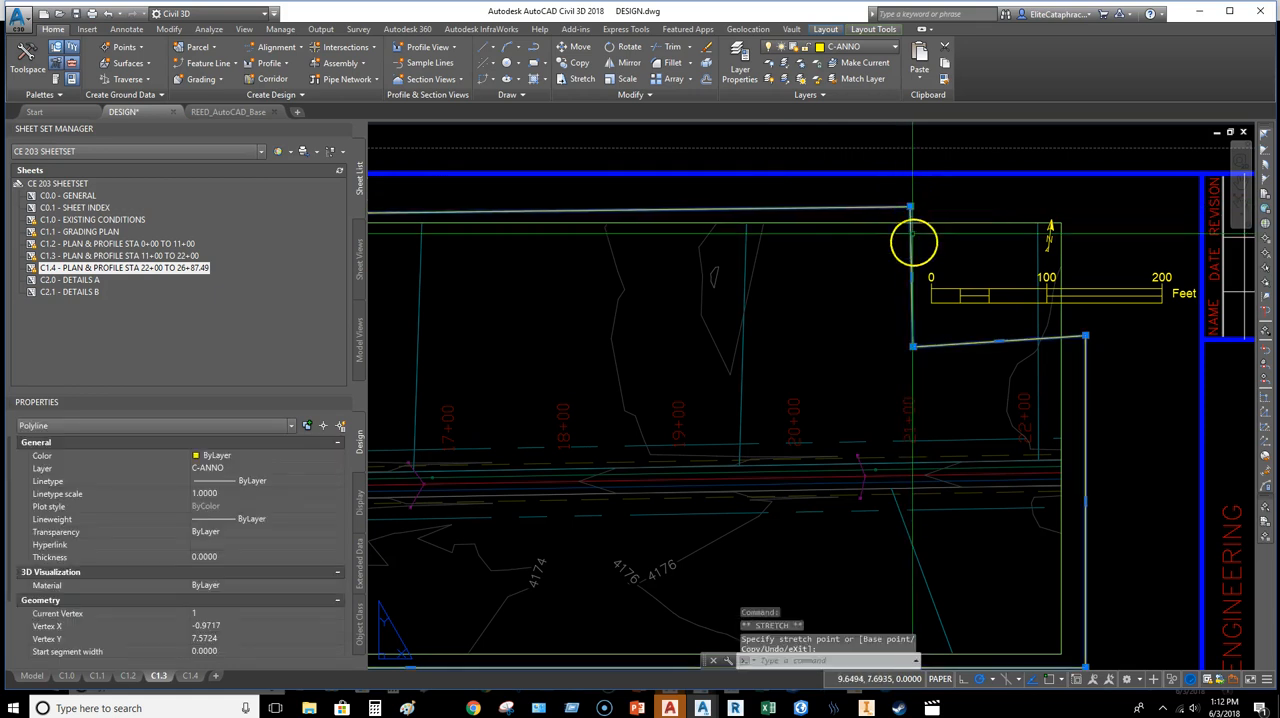
click(911, 348)
click(911, 335)
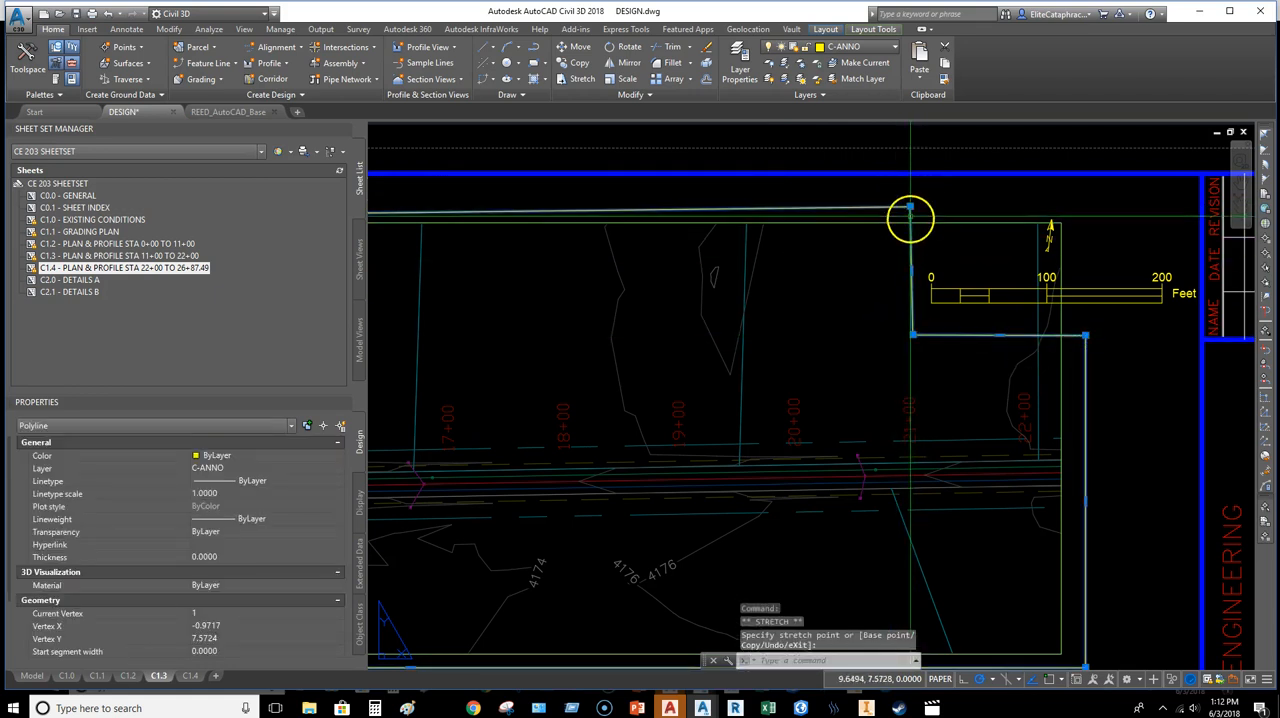
scroll(890, 255, down, 2)
mouse_move(834, 289)
middle_down()
mouse_move(1011, 283)
mouse_move(789, 289)
middle_up()
key(Escape)
key(Escape)
Step: Clip the plan viewport to the notched polyline
click(946, 360)
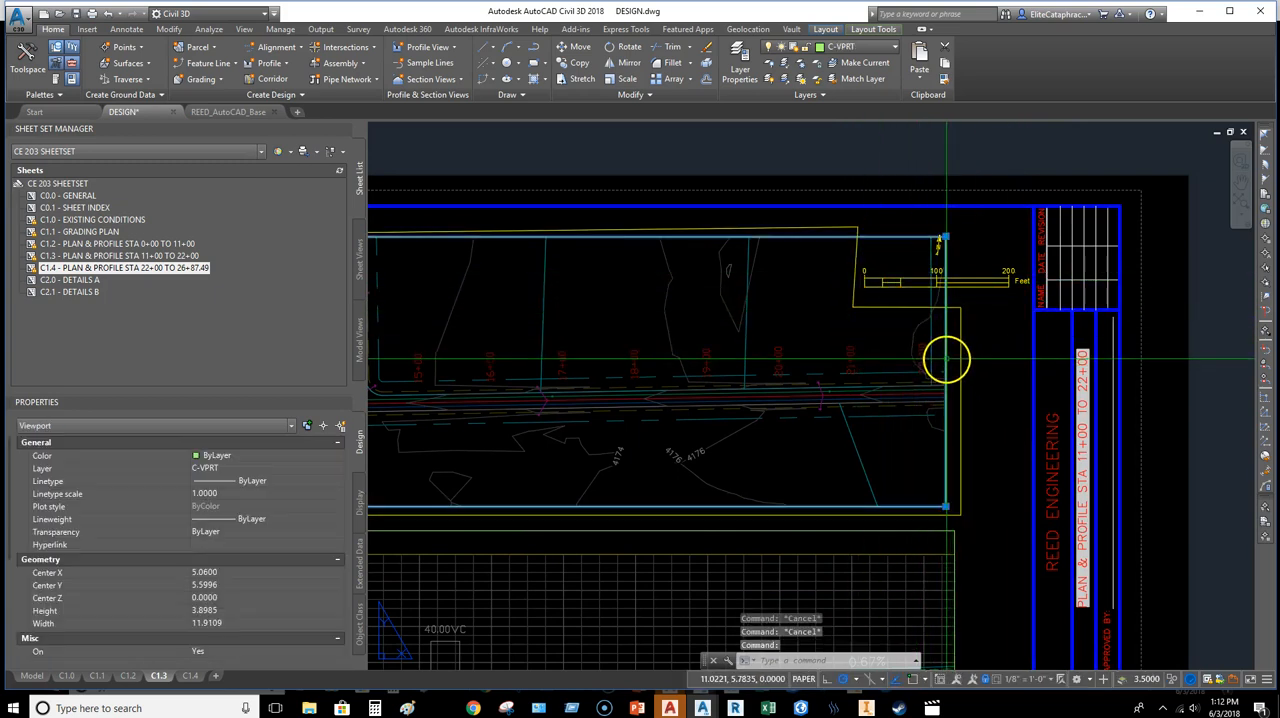
right_click(983, 322)
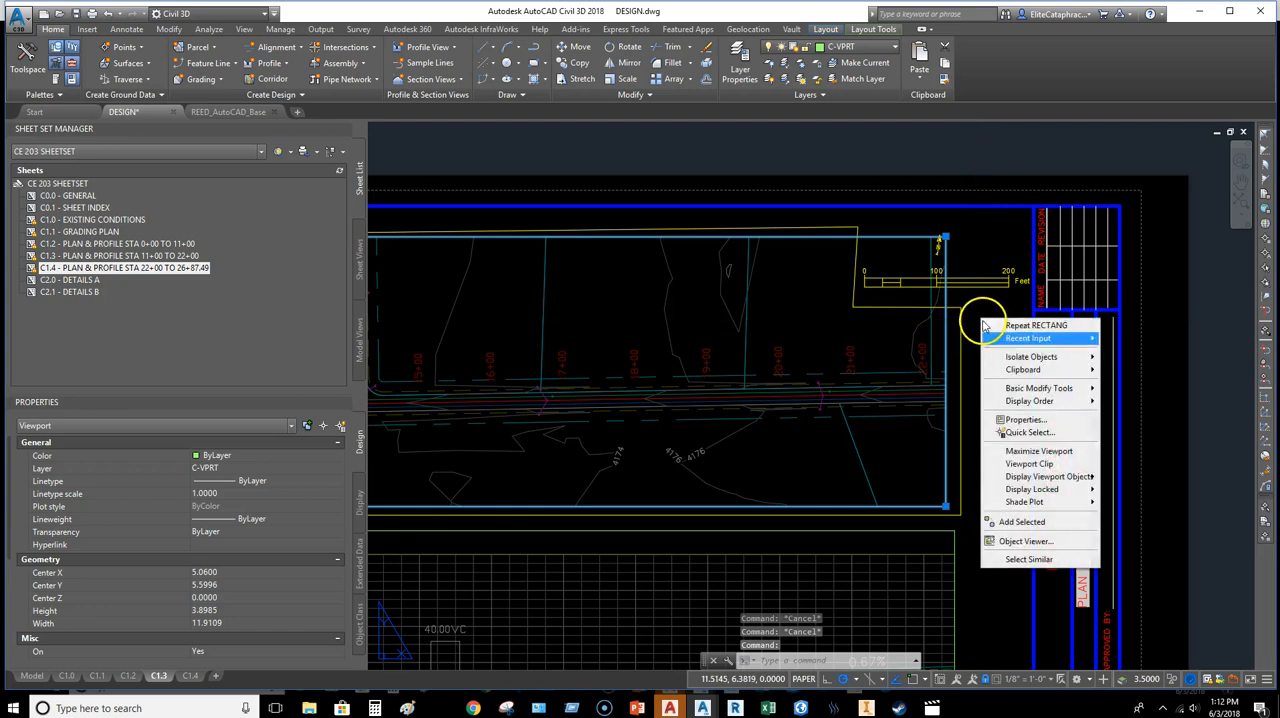
click(1040, 464)
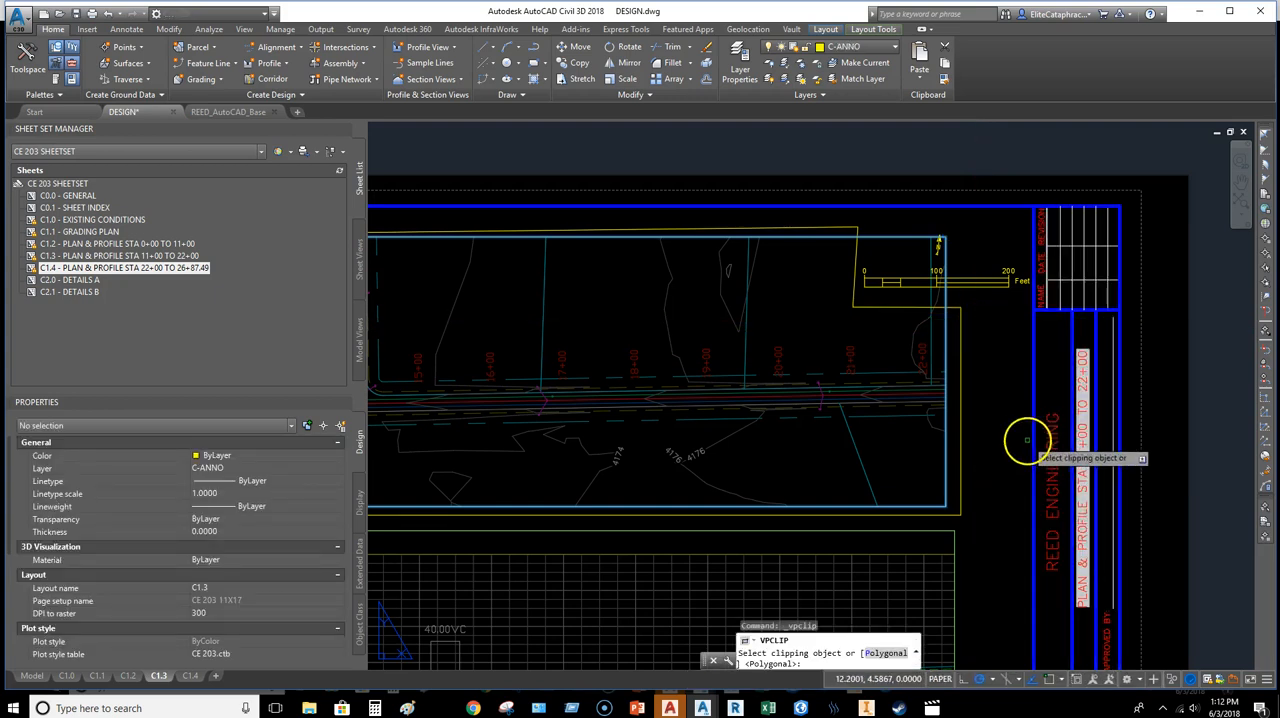
click(959, 334)
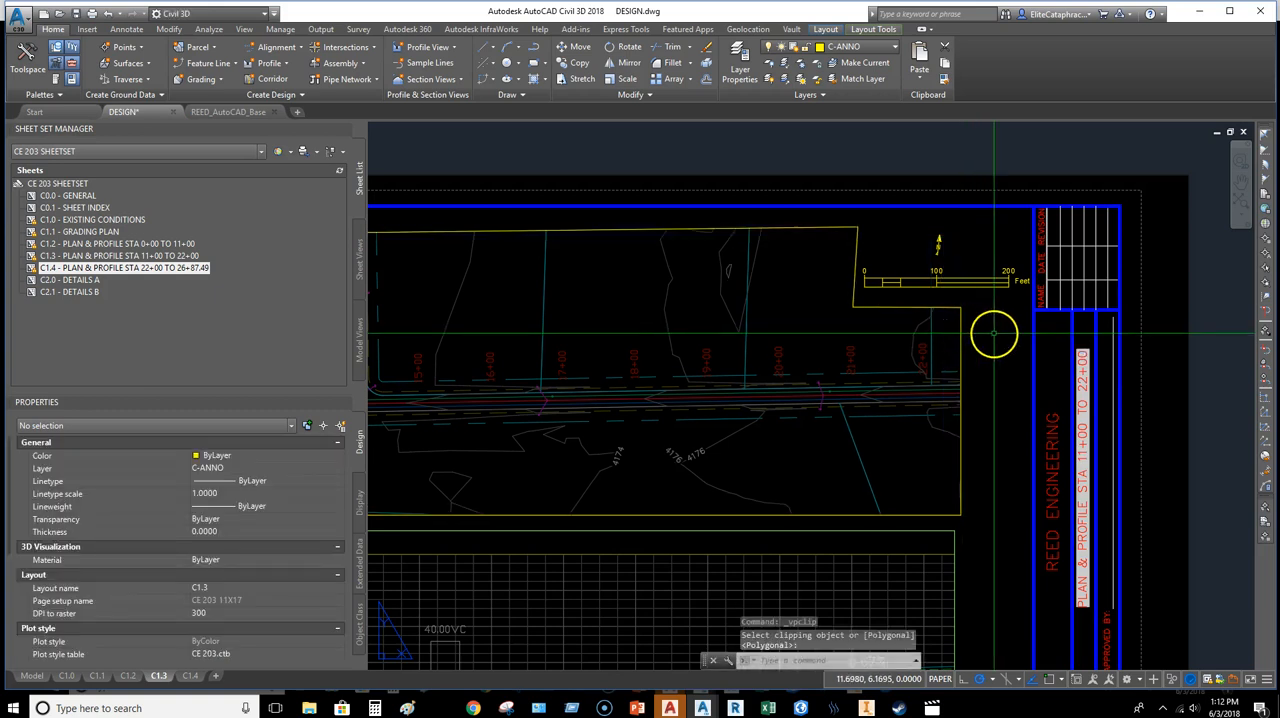
key(Return)
key(Escape)
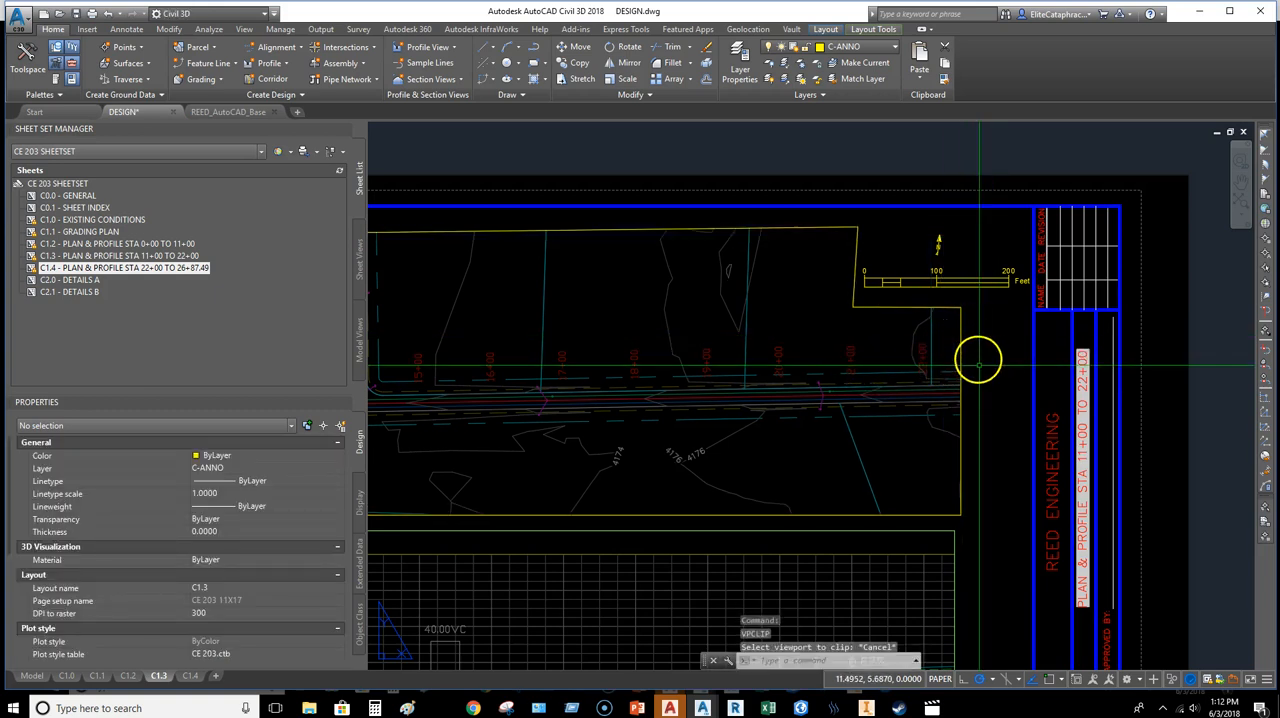
key(Escape)
click(961, 345)
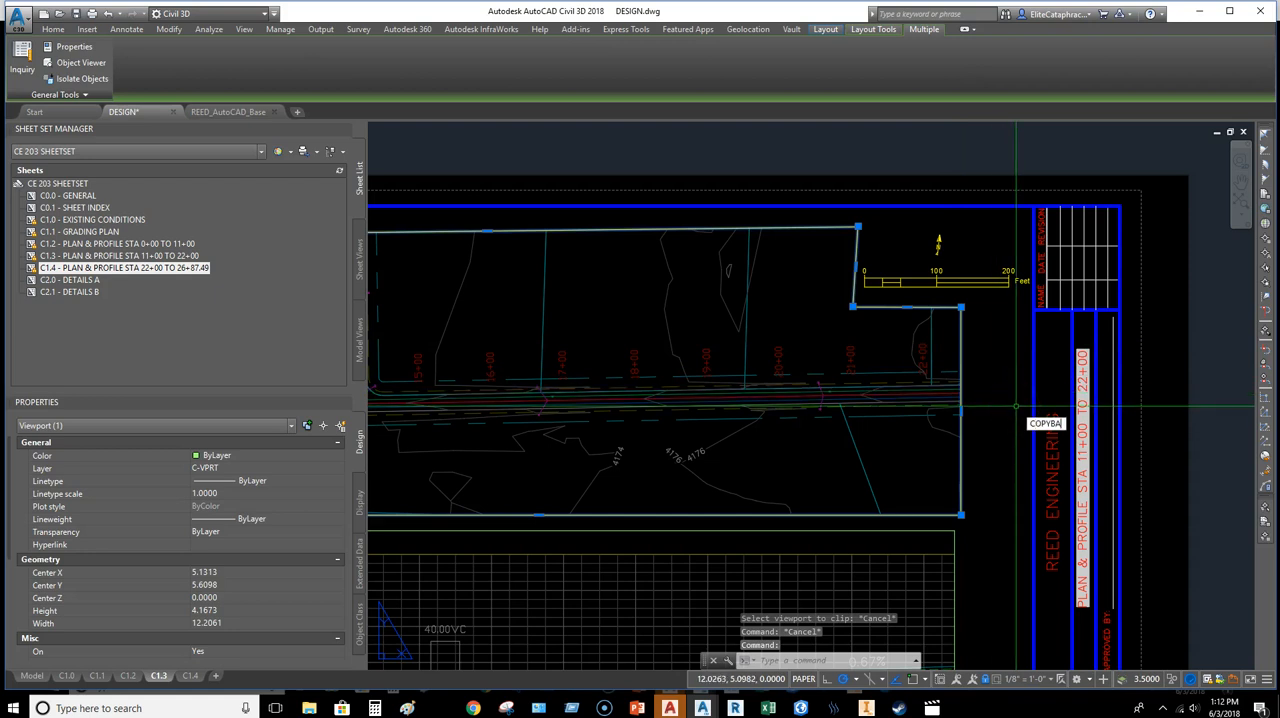
key(Return)
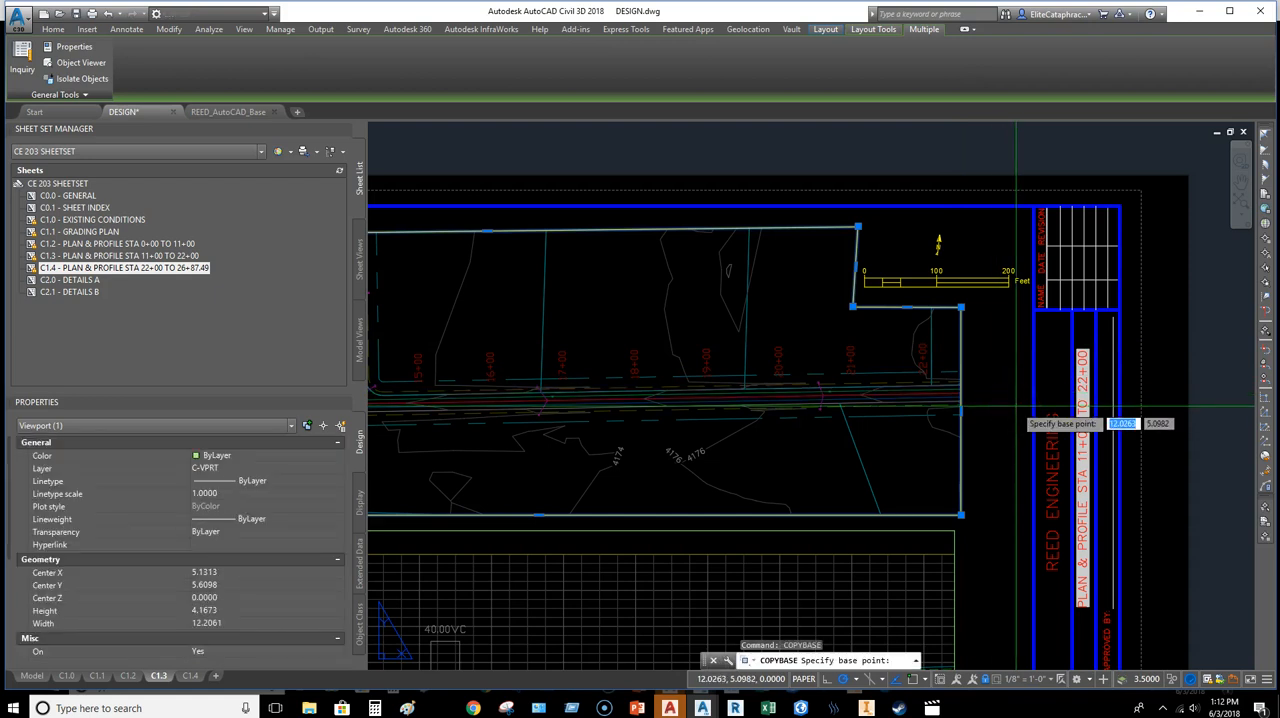
key(Escape)
key(Escape)
Step: Copy the north arrow, scale bar and clipped viewport with its boundary, using 0,0 as the base point
click(965, 293)
click(925, 239)
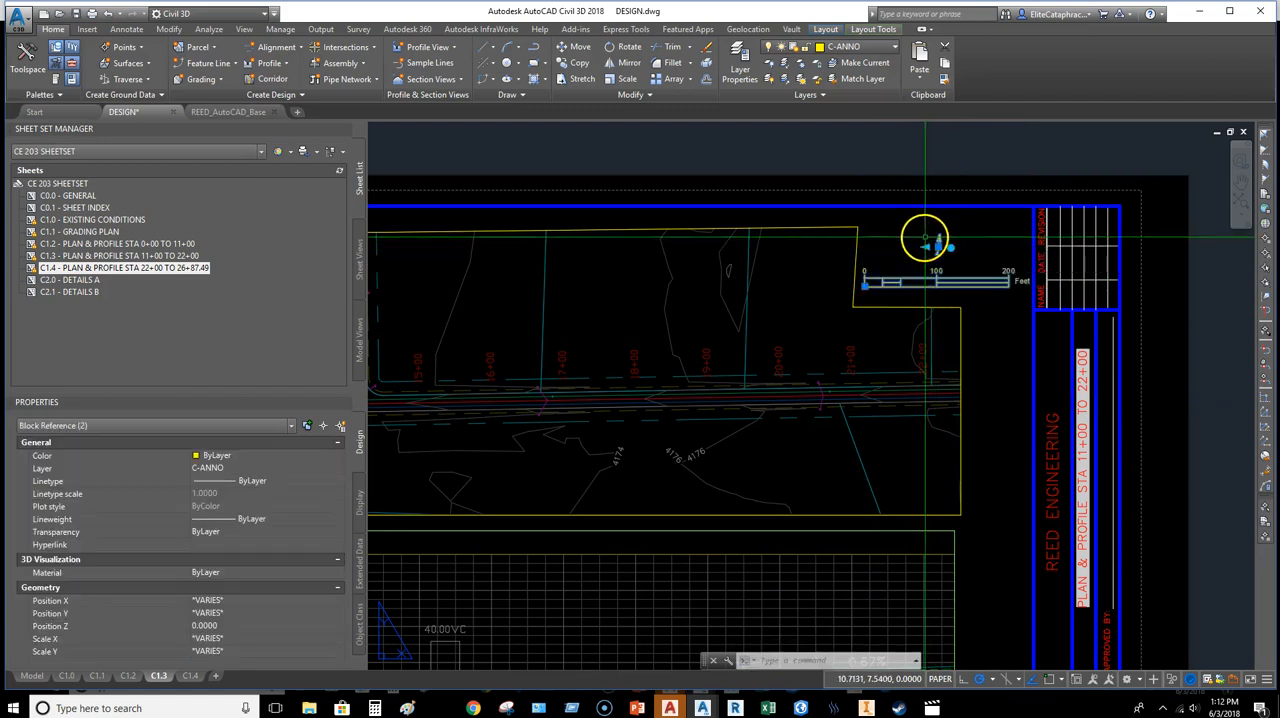
click(859, 243)
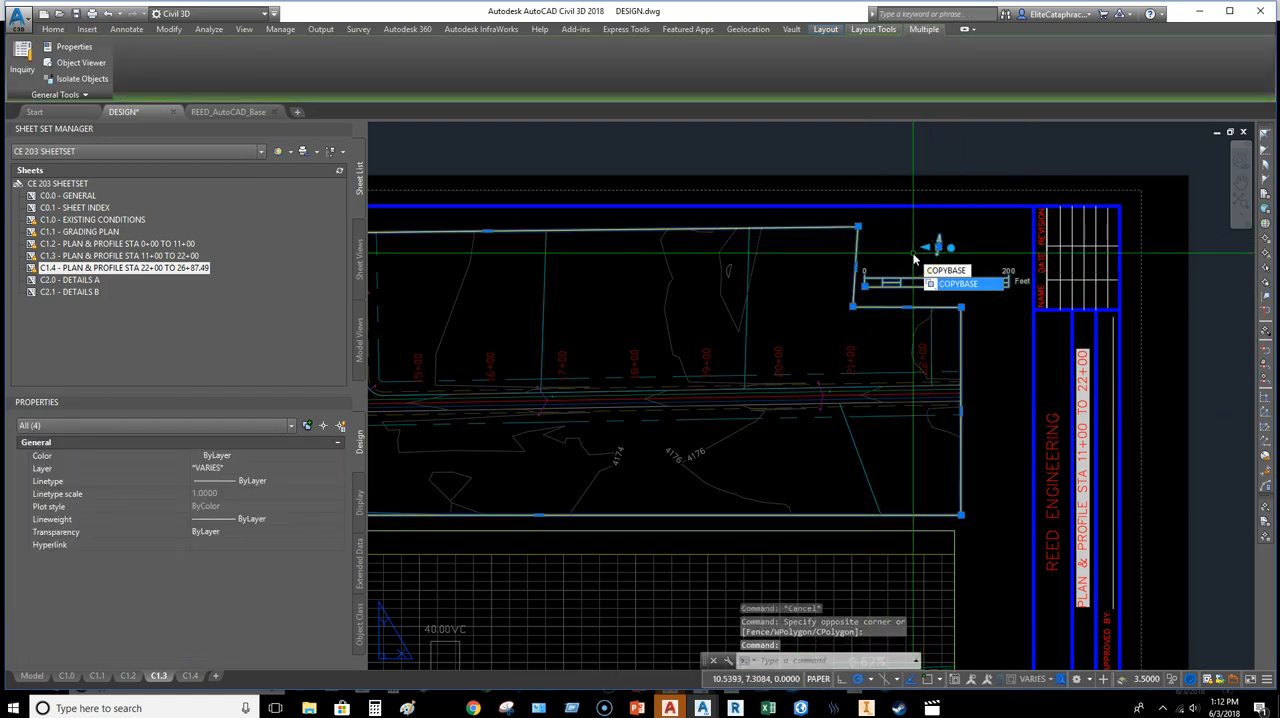
key(Return)
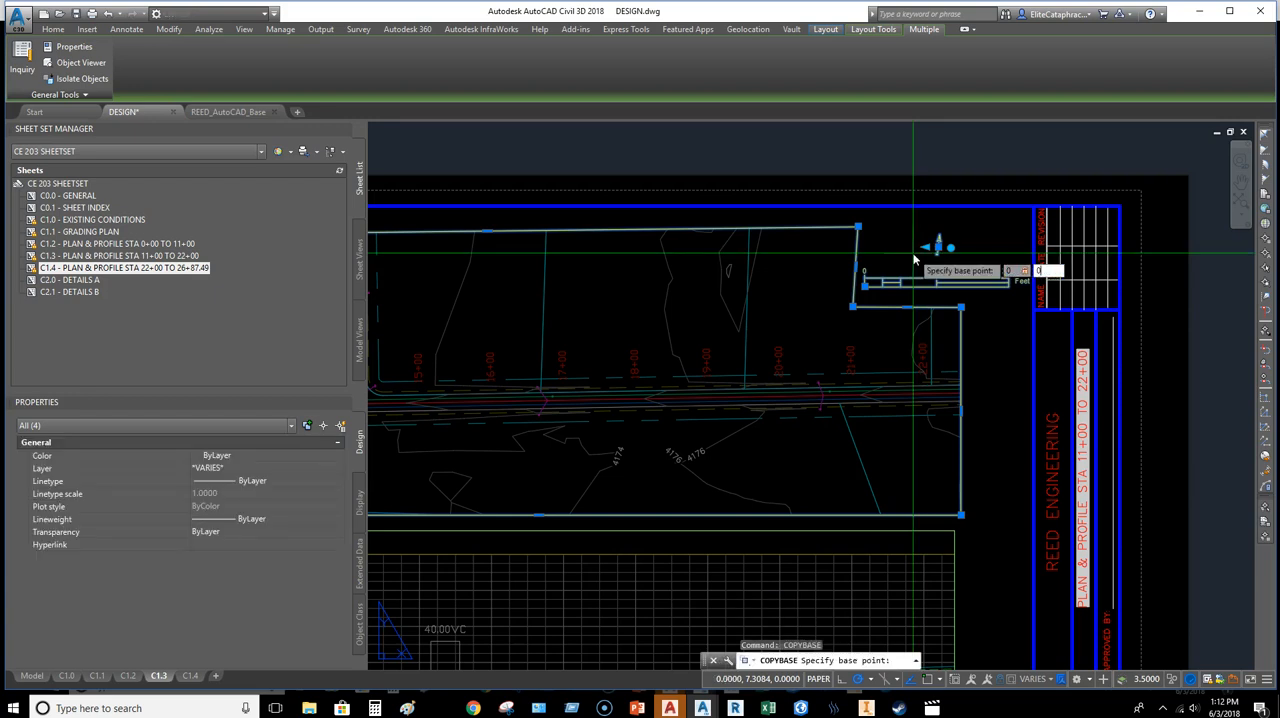
key(Return)
key(Escape)
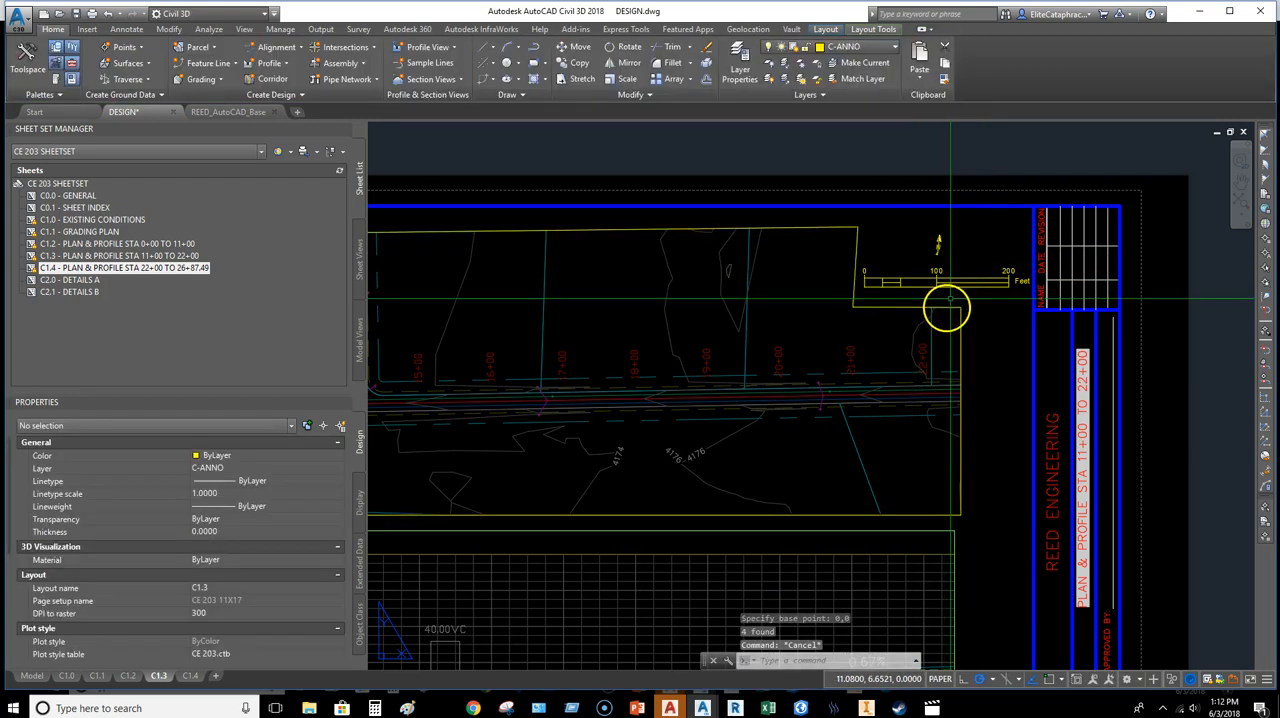
Step: Erase the clipped plan viewport with its boundary, and undo the erasure
click(946, 307)
key(Delete)
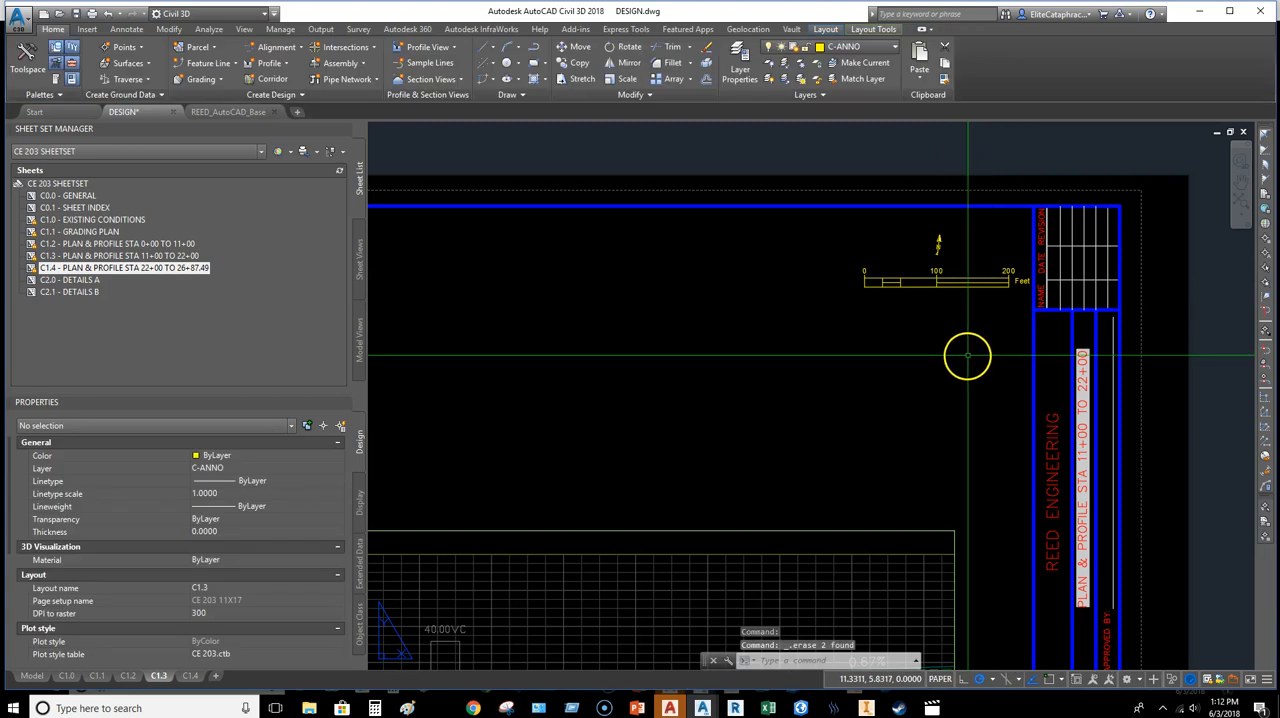
key(ctrl+z)
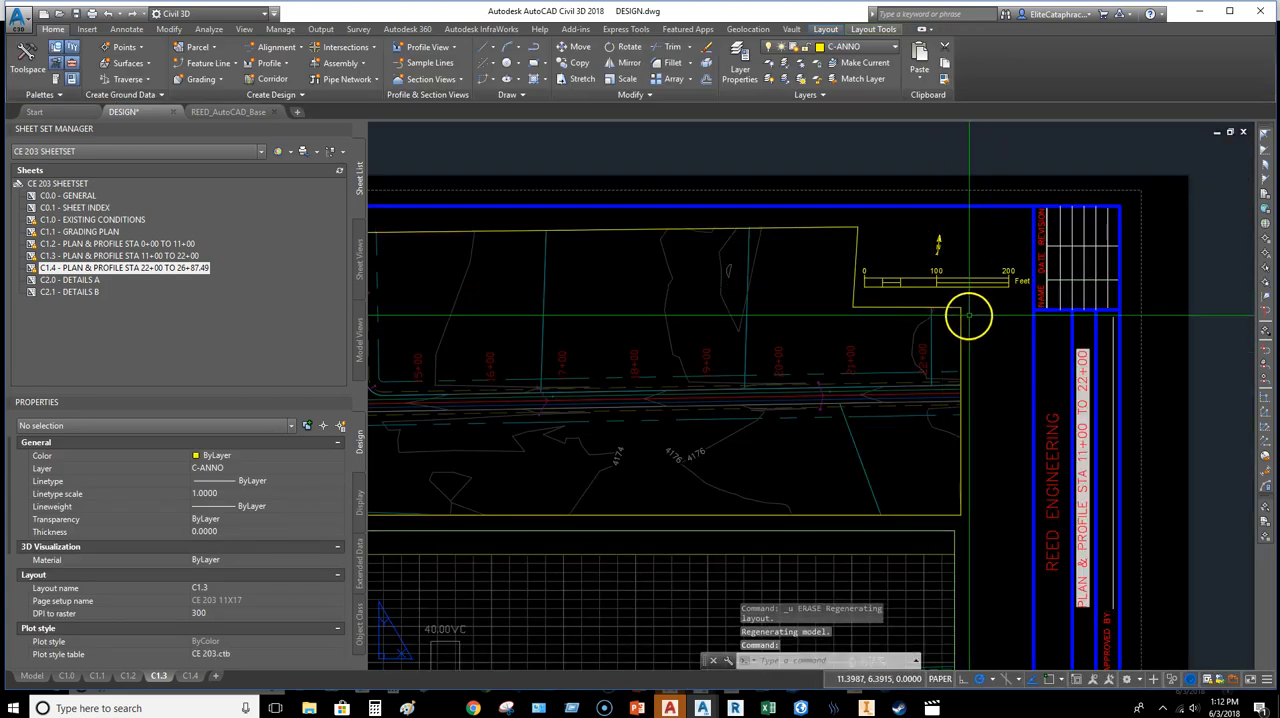
Step: Move the clipped viewport and its boundary to the C-VPRT layer
click(960, 314)
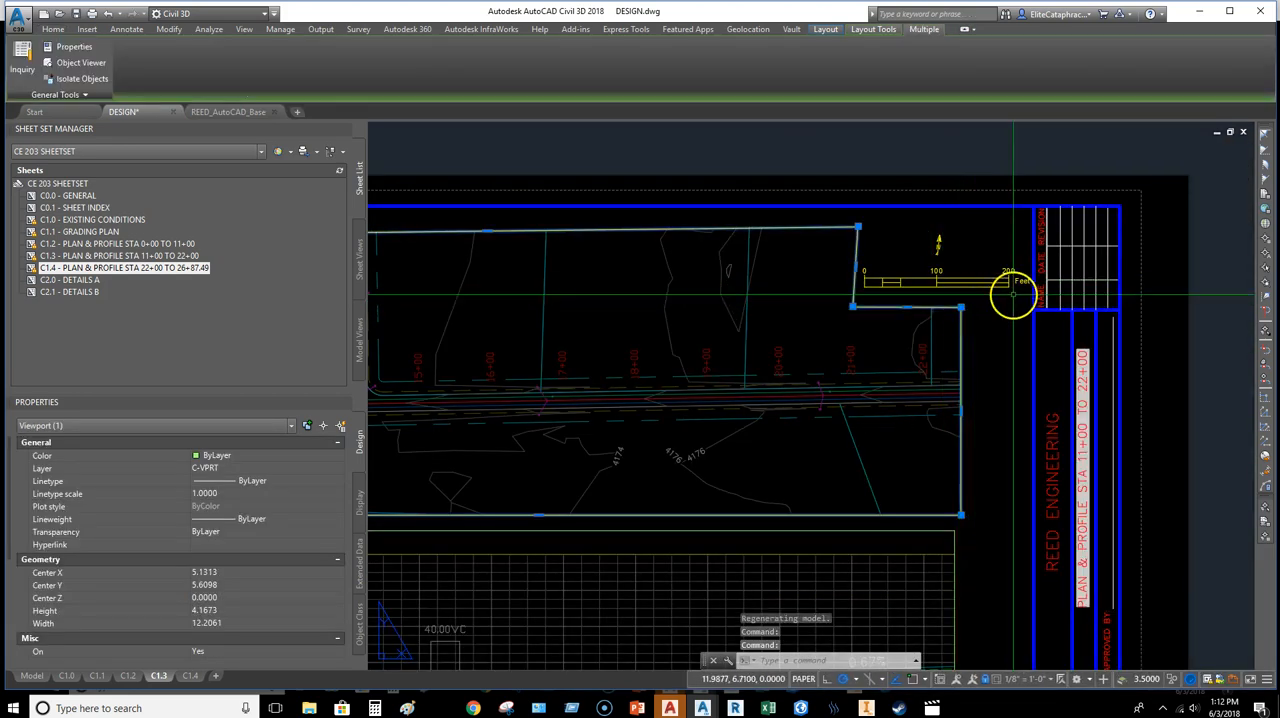
click(63, 31)
click(778, 49)
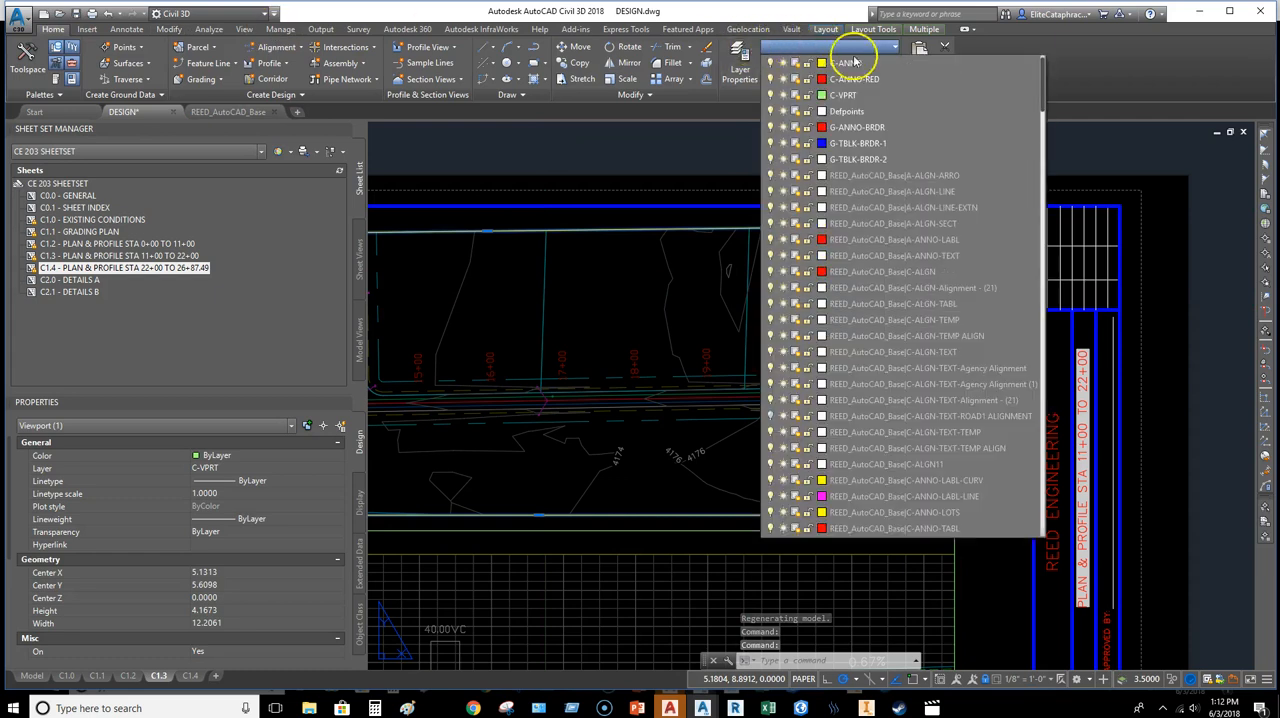
click(843, 94)
scroll(945, 326, up, 1)
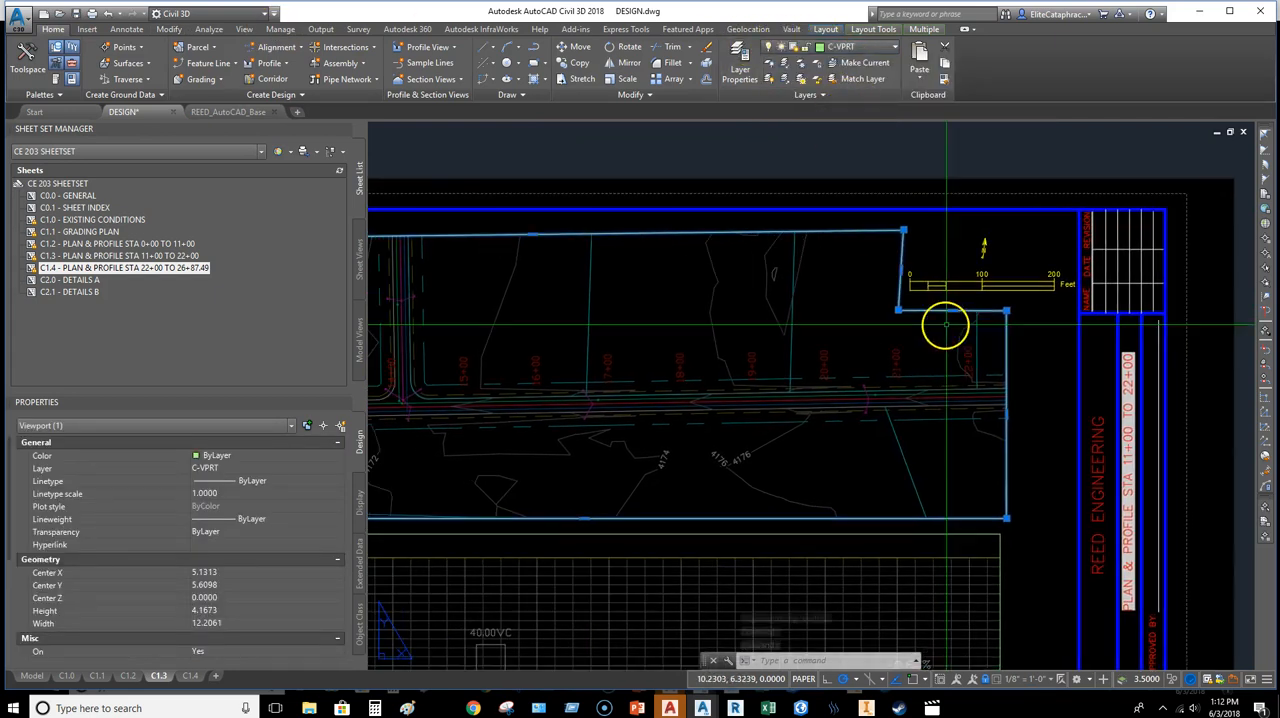
key(Escape)
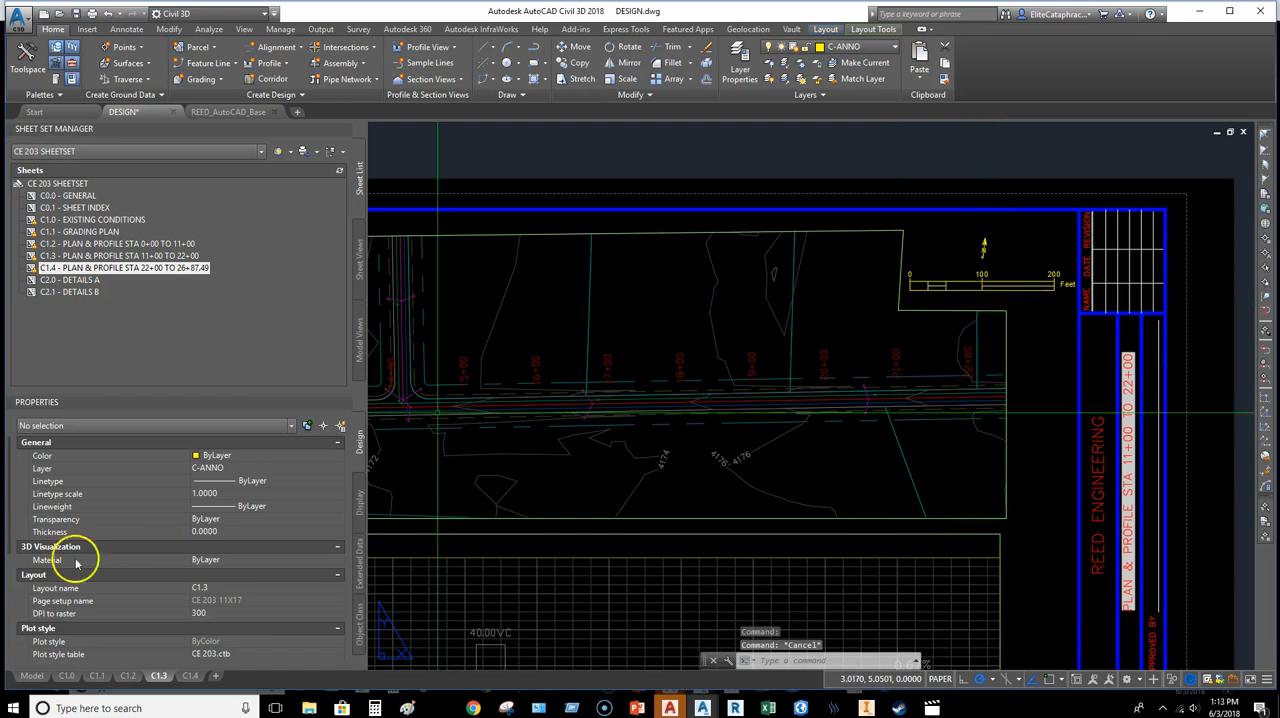
Step: Paste the copied viewport, north arrow and scale bar onto layout C1.2 at insertion point 0,0
click(127, 676)
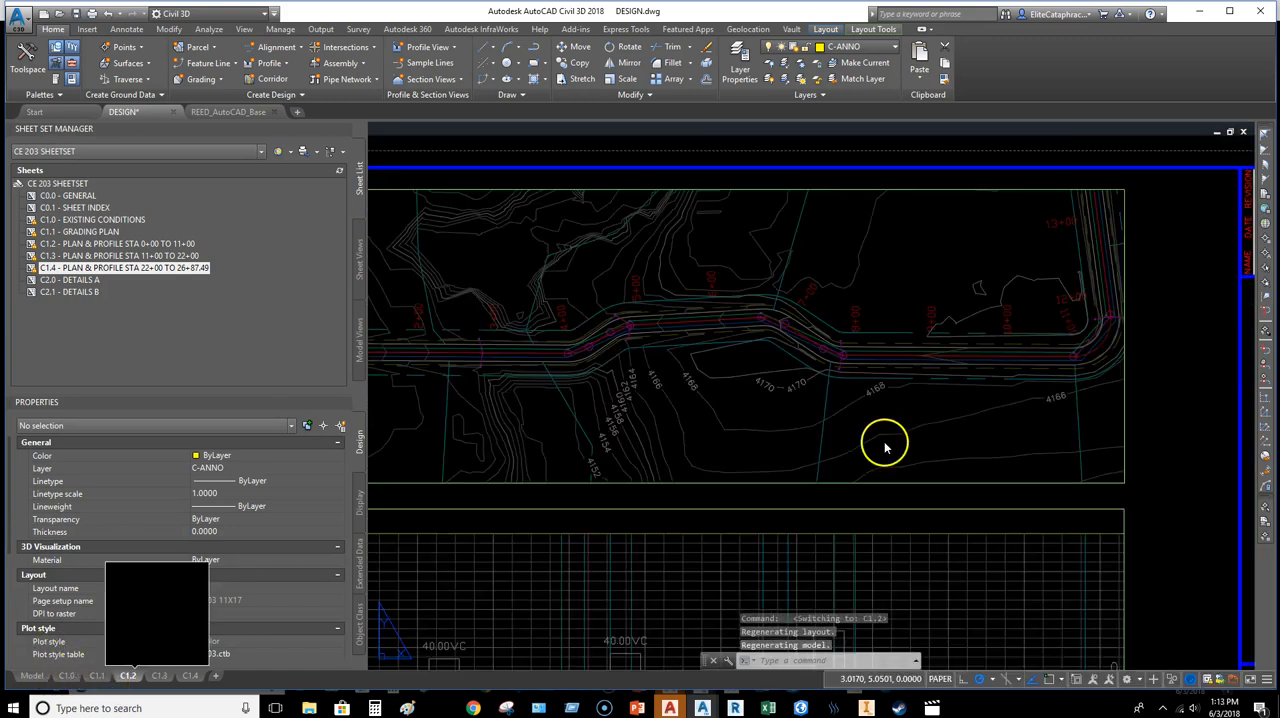
key(ctrl+v)
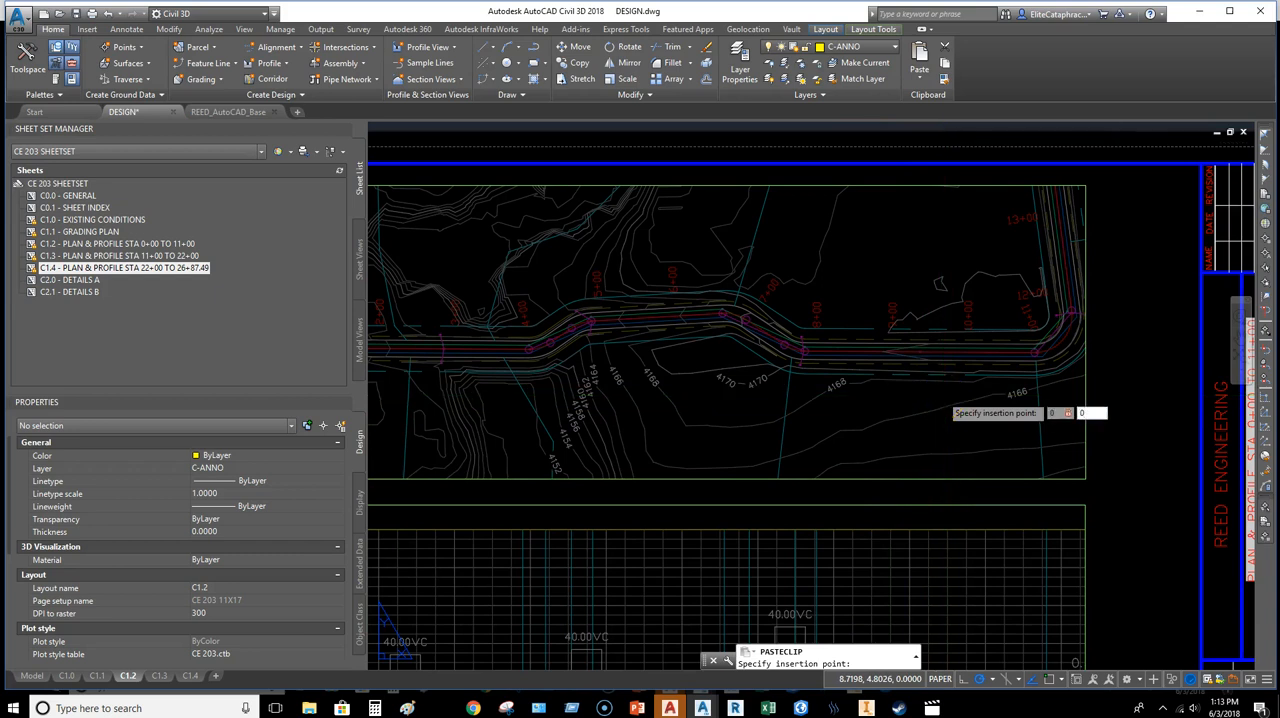
key(Return)
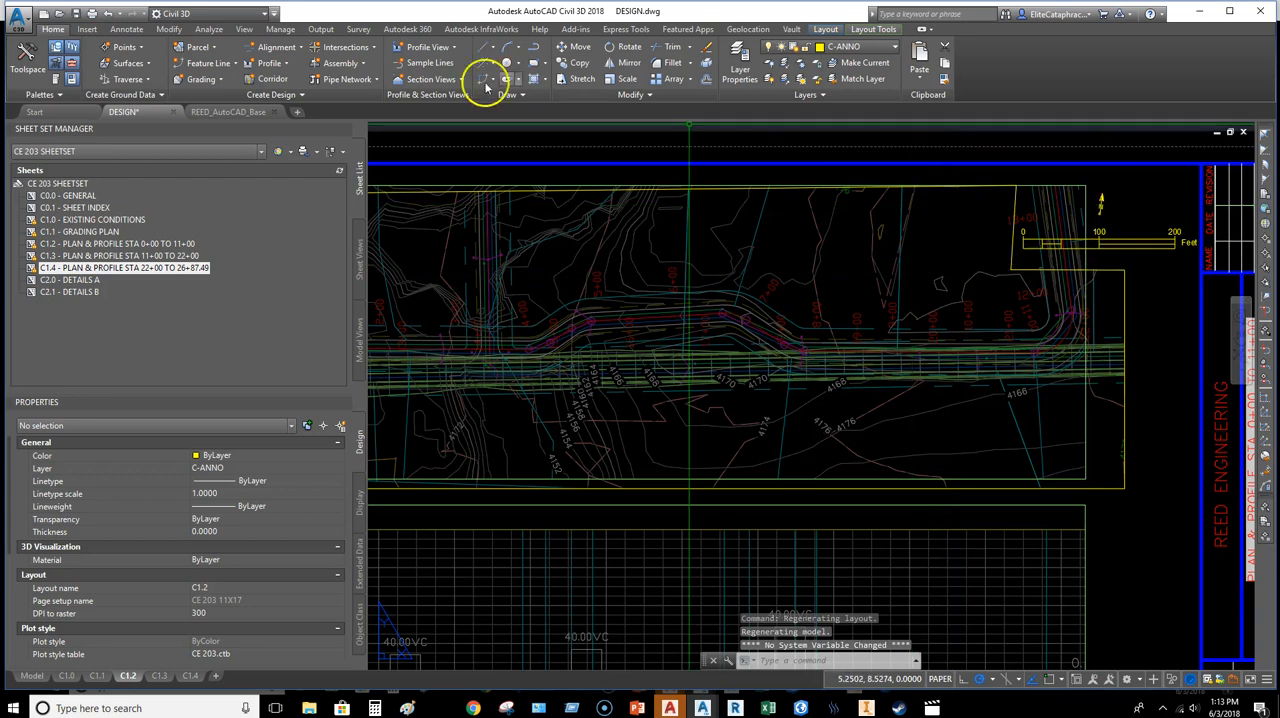
Step: Trace the pasted clip boundary with a polyline notched around the north arrow and scale bar, using object snaps
text(pl)
key(Return)
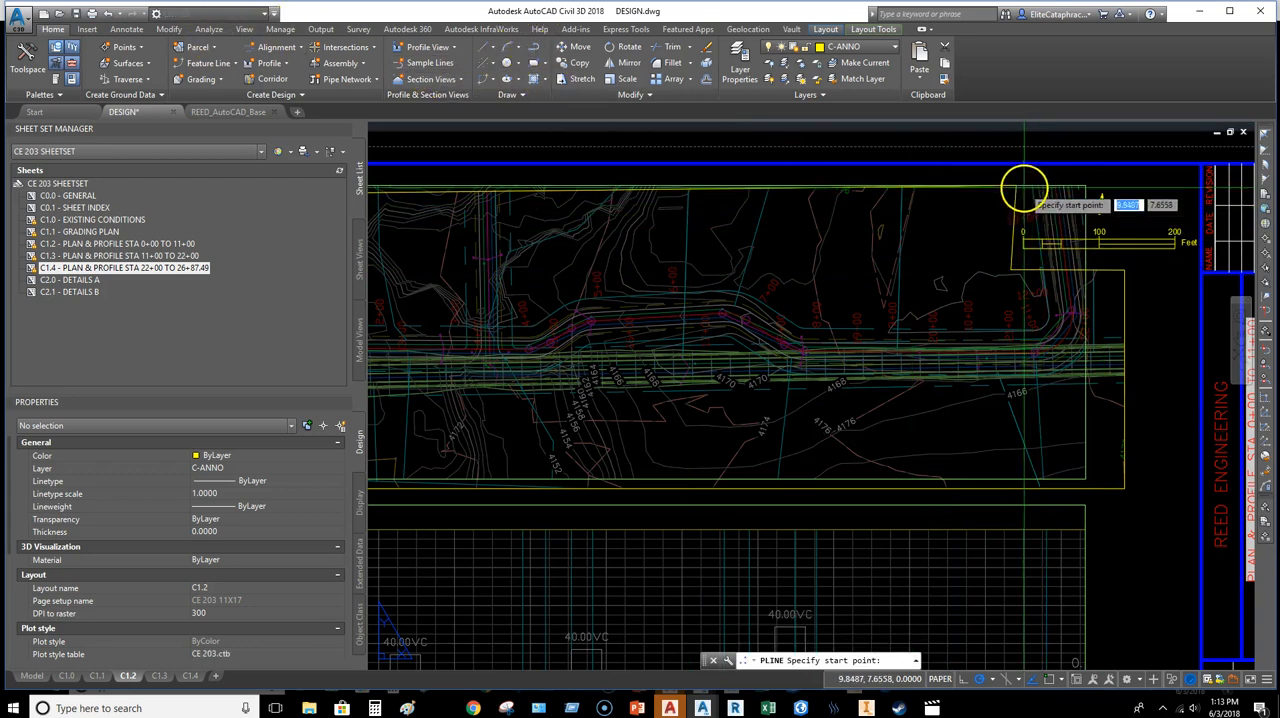
key(F4)
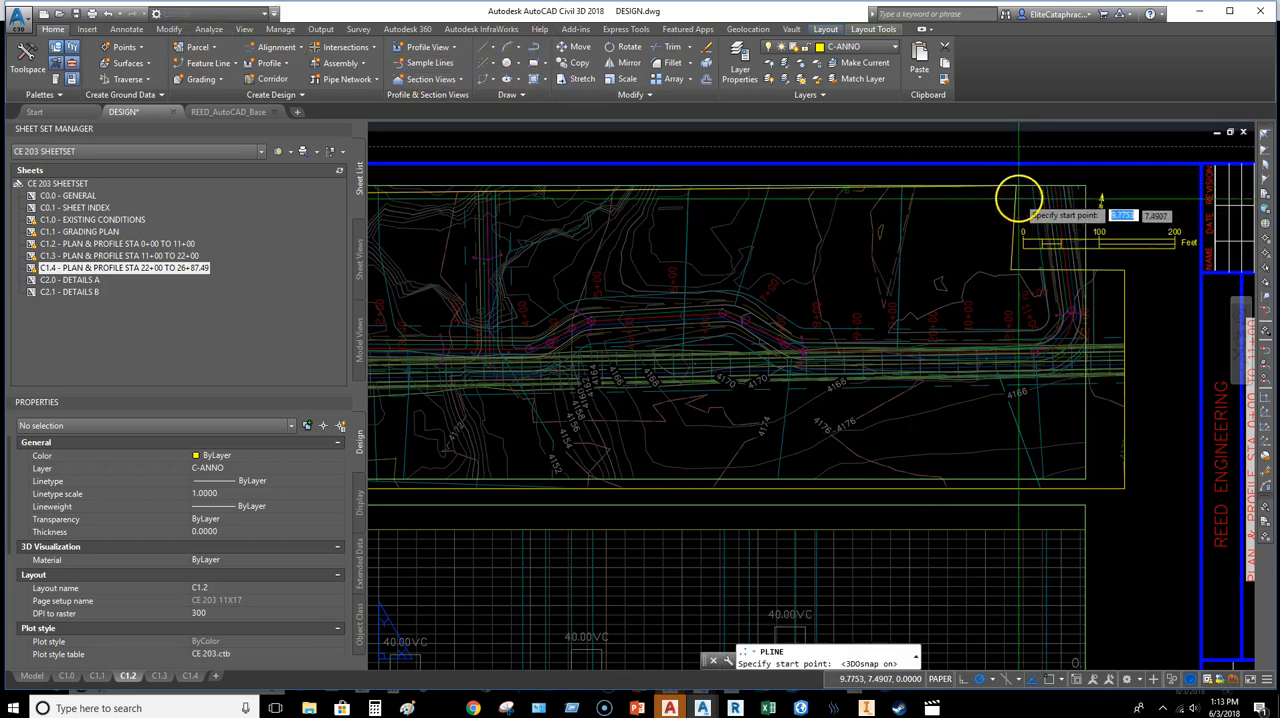
key(F3)
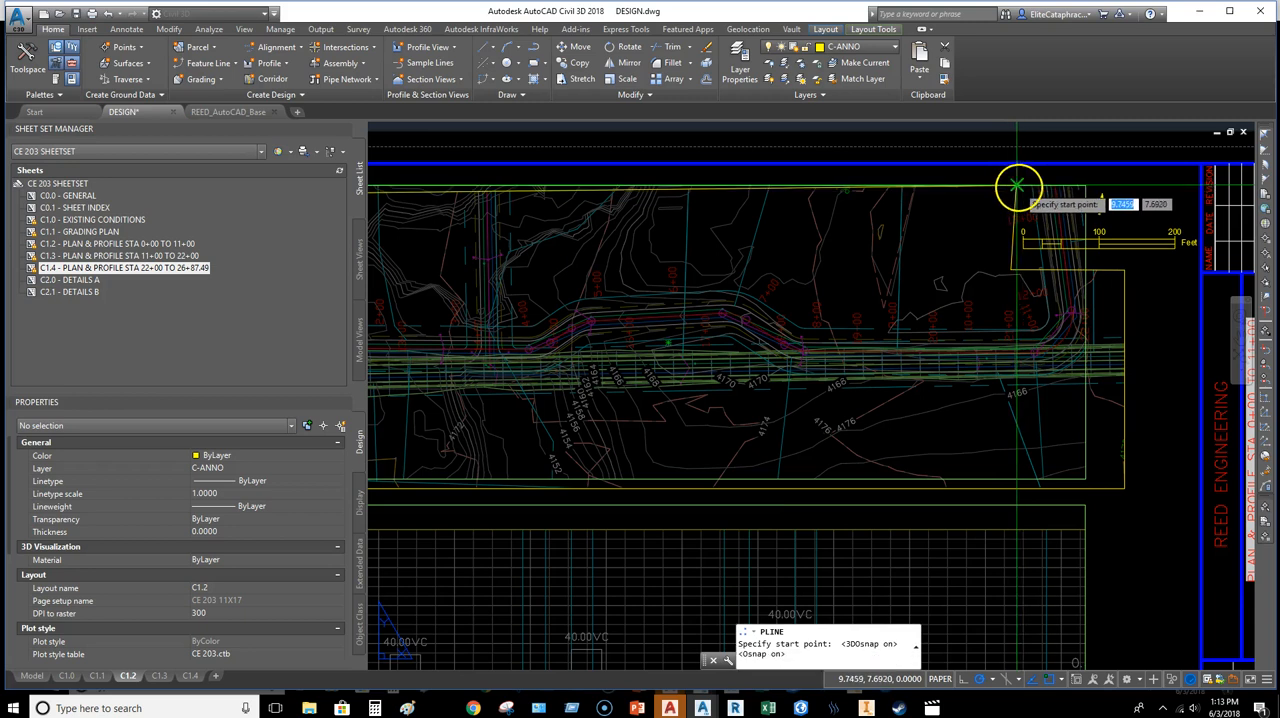
click(1016, 187)
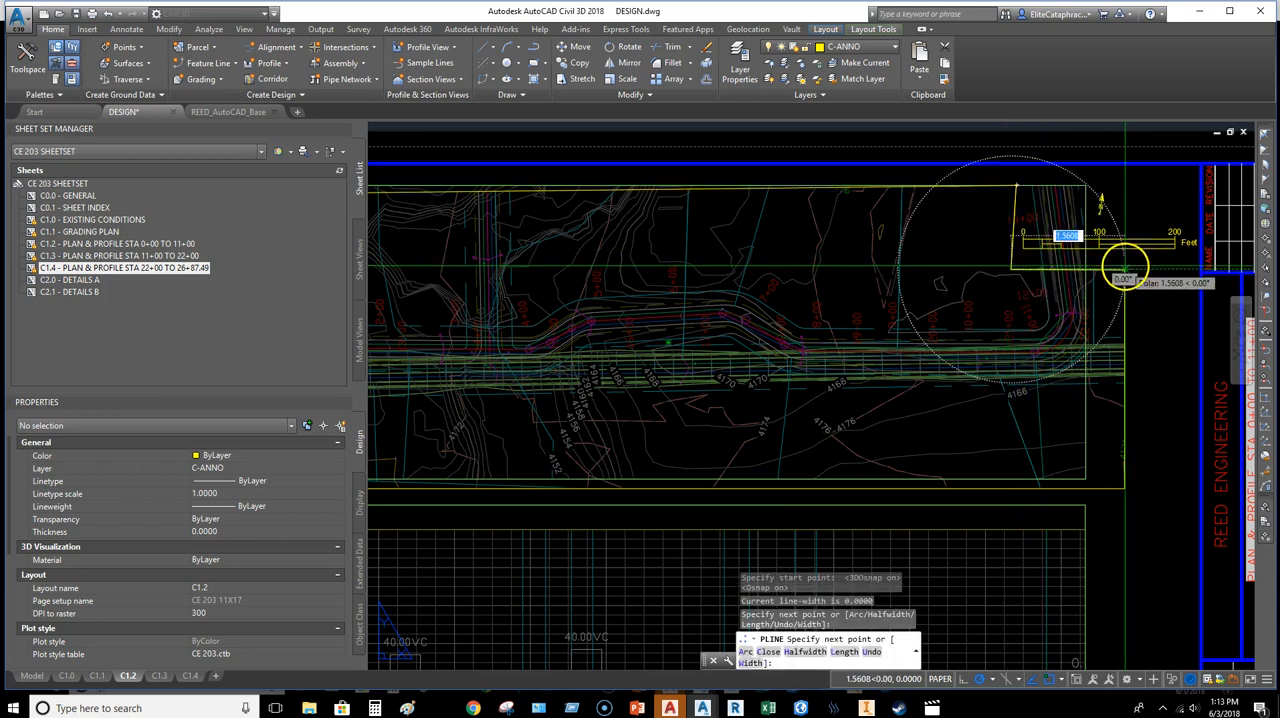
click(1122, 268)
click(1124, 487)
middle_drag(813, 487, 1279, 482)
click(780, 483)
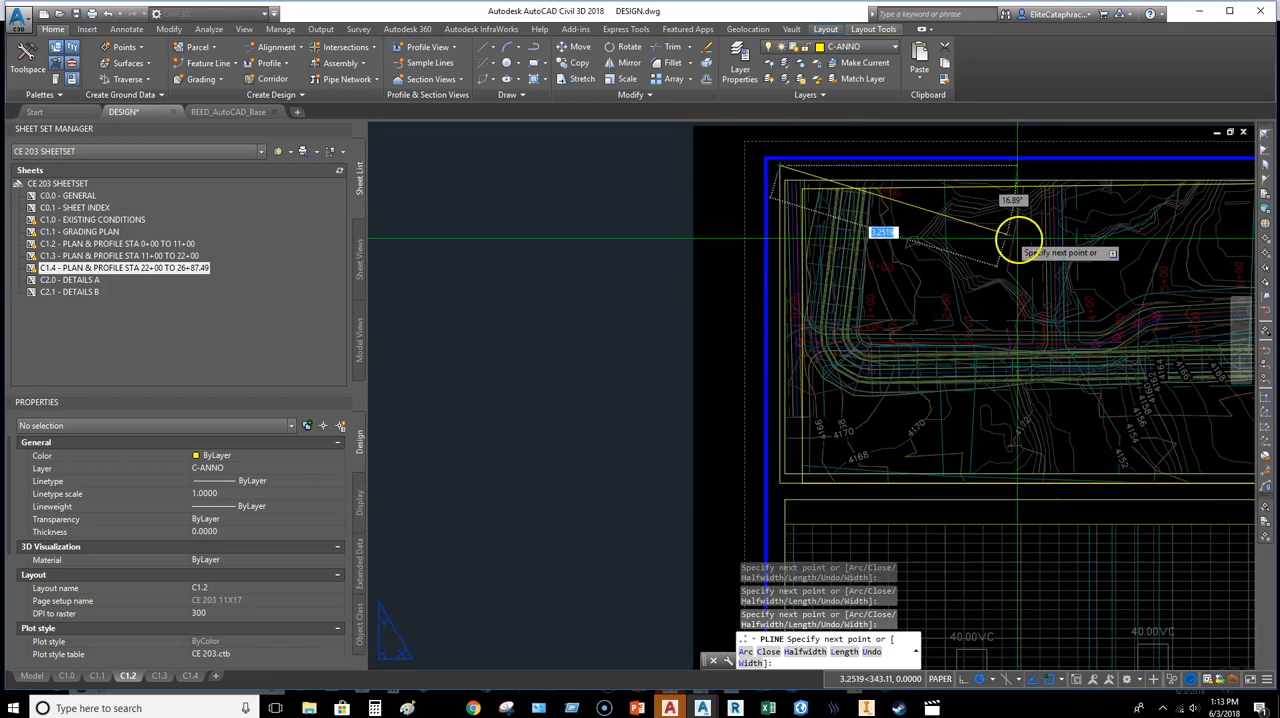
middle_drag(1025, 516, 351, 386)
click(914, 324)
key(Escape)
key(Escape)
Step: Erase the pasted clipped viewport together with its boundary, keeping the original plan viewport and the traced polyline
scroll(903, 380, up, 2)
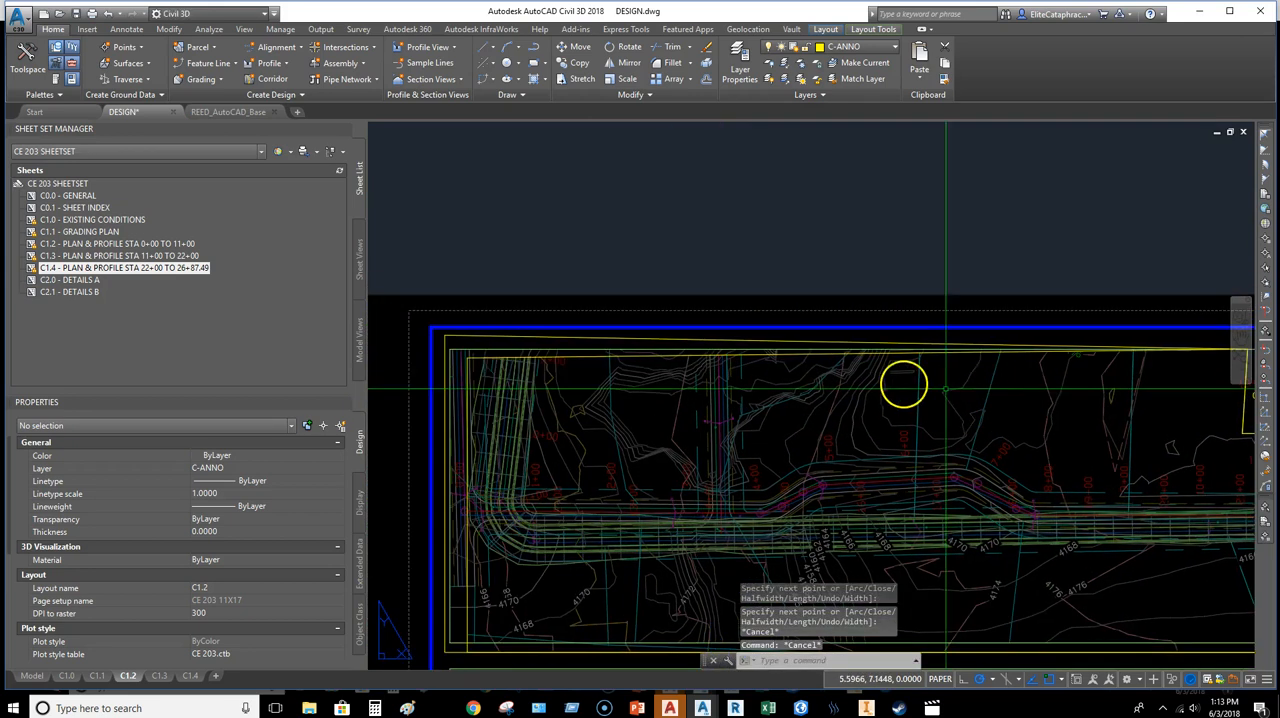
click(793, 355)
key(Delete)
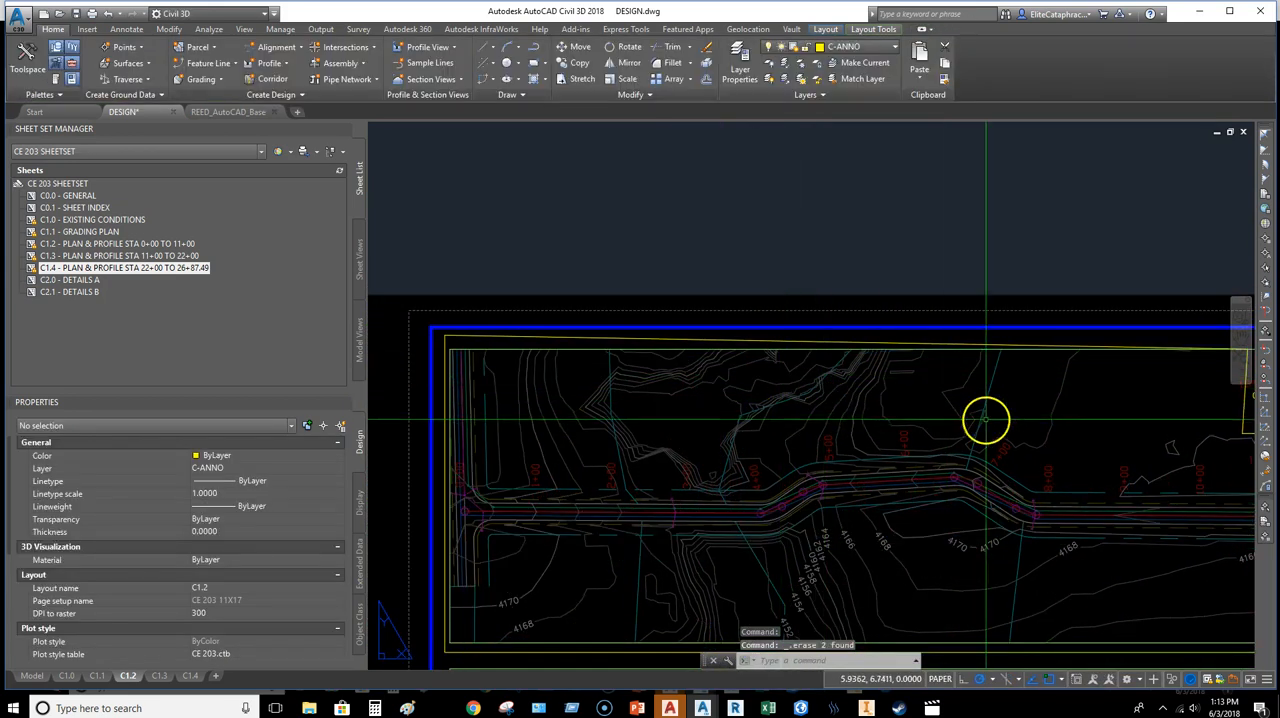
Step: Try to clip the original rectangular plan viewport on C1.2 to the traced polyline
scroll(480, 377, down, 2)
scroll(789, 375, up, 3)
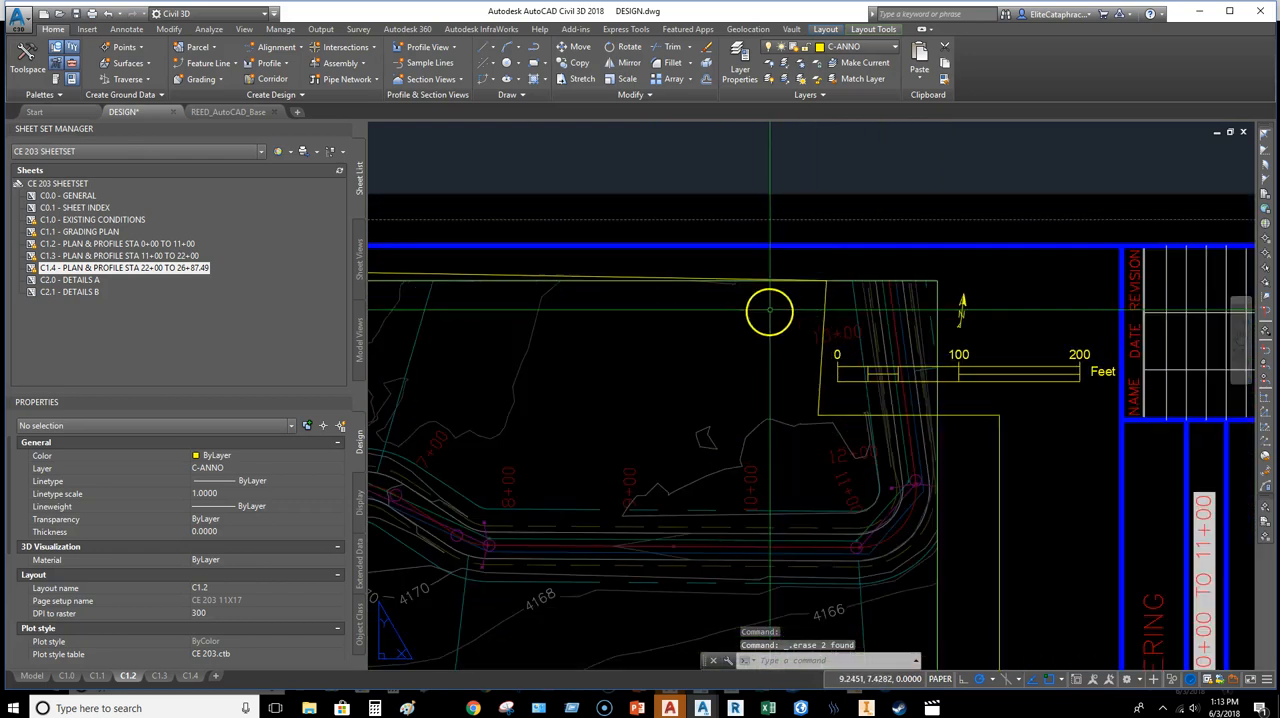
click(936, 392)
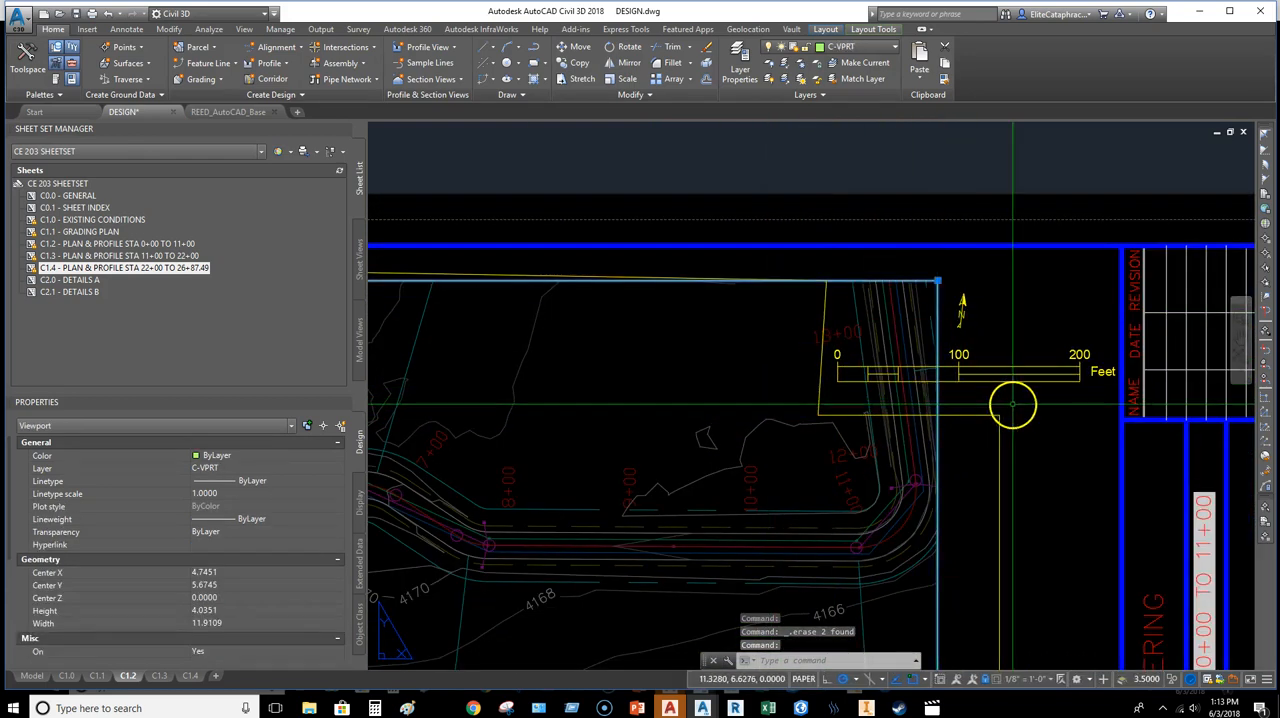
right_click(1025, 410)
click(1069, 551)
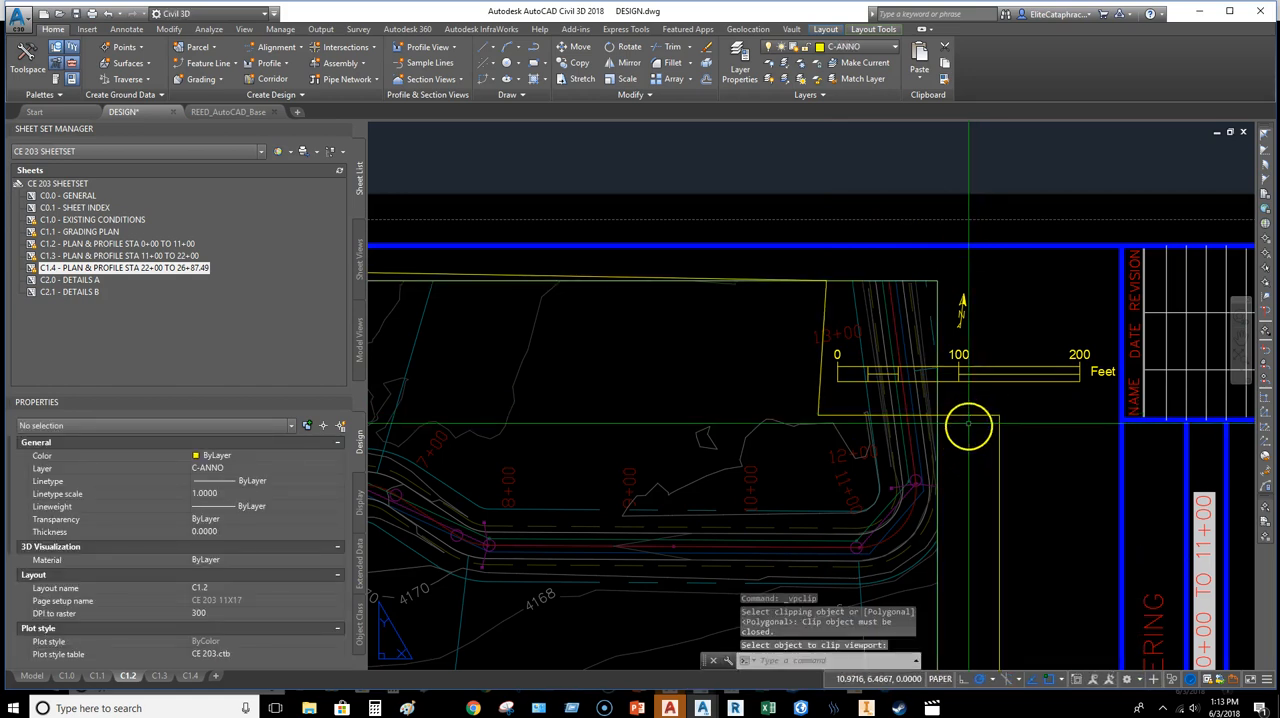
key(Return)
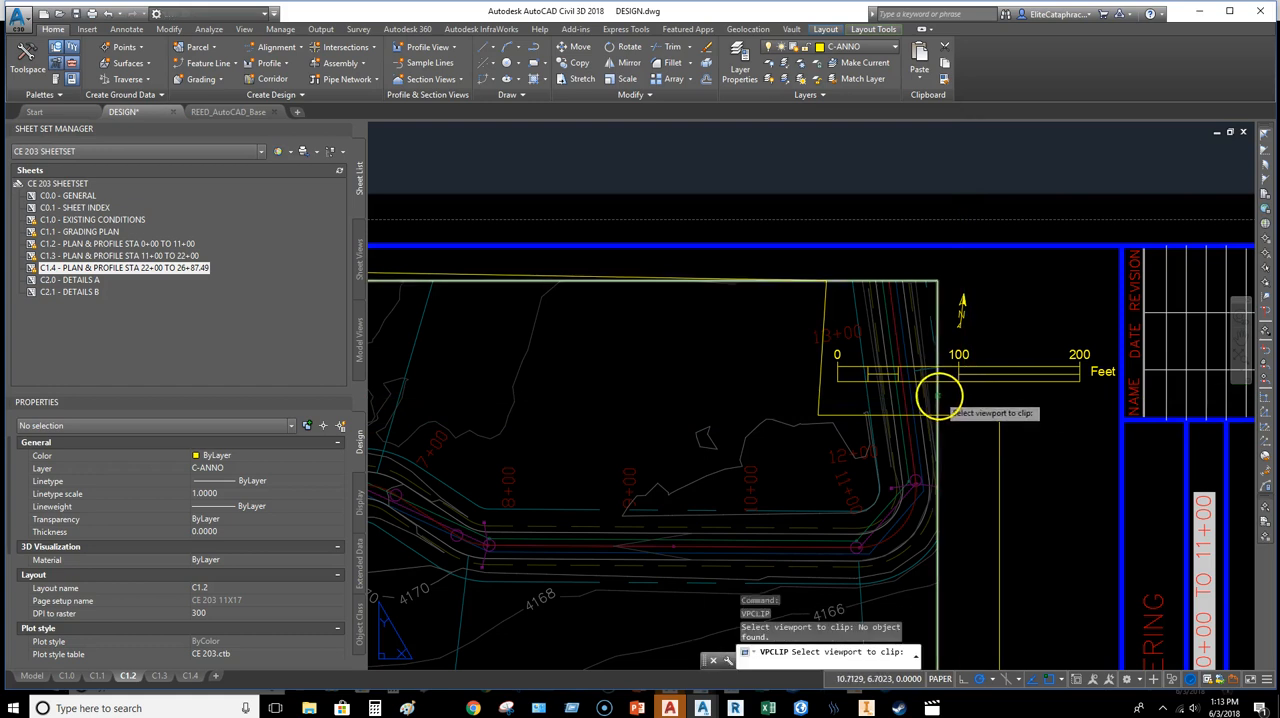
click(938, 397)
click(976, 411)
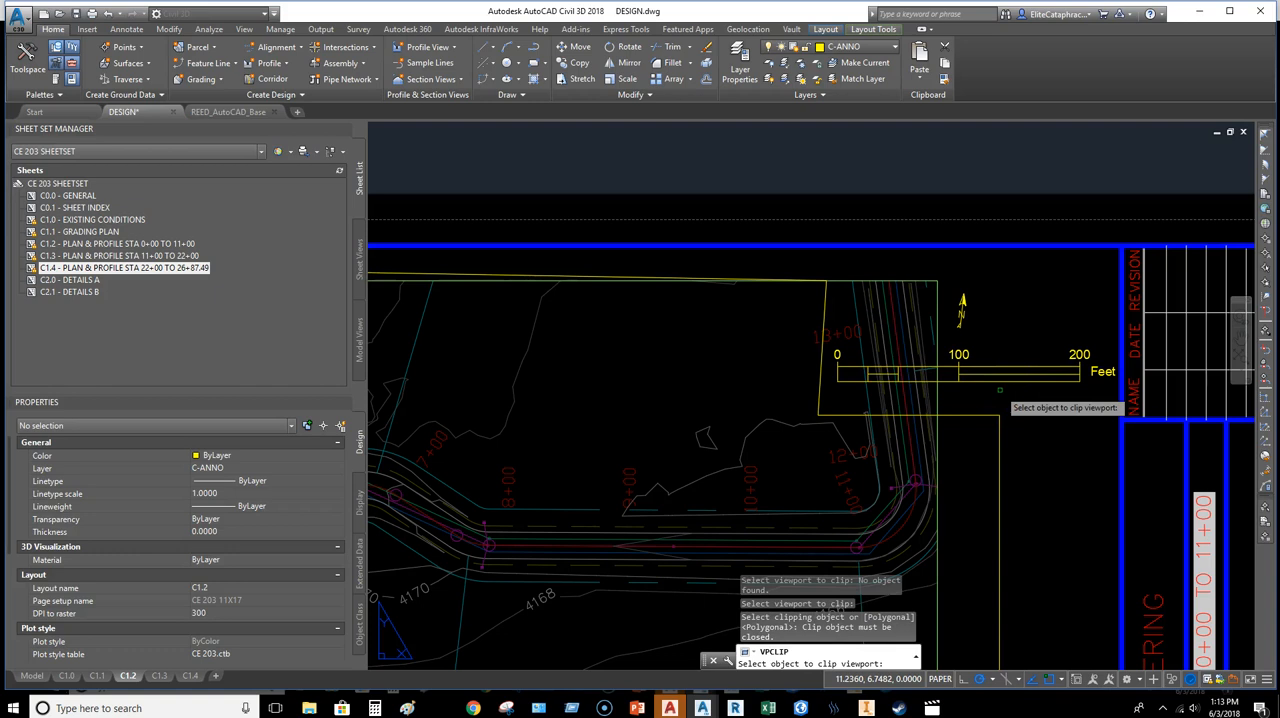
key(Escape)
Step: Set the traced polyline's Closed property to Yes and check its closing vertex at the notch's upper corner
click(963, 414)
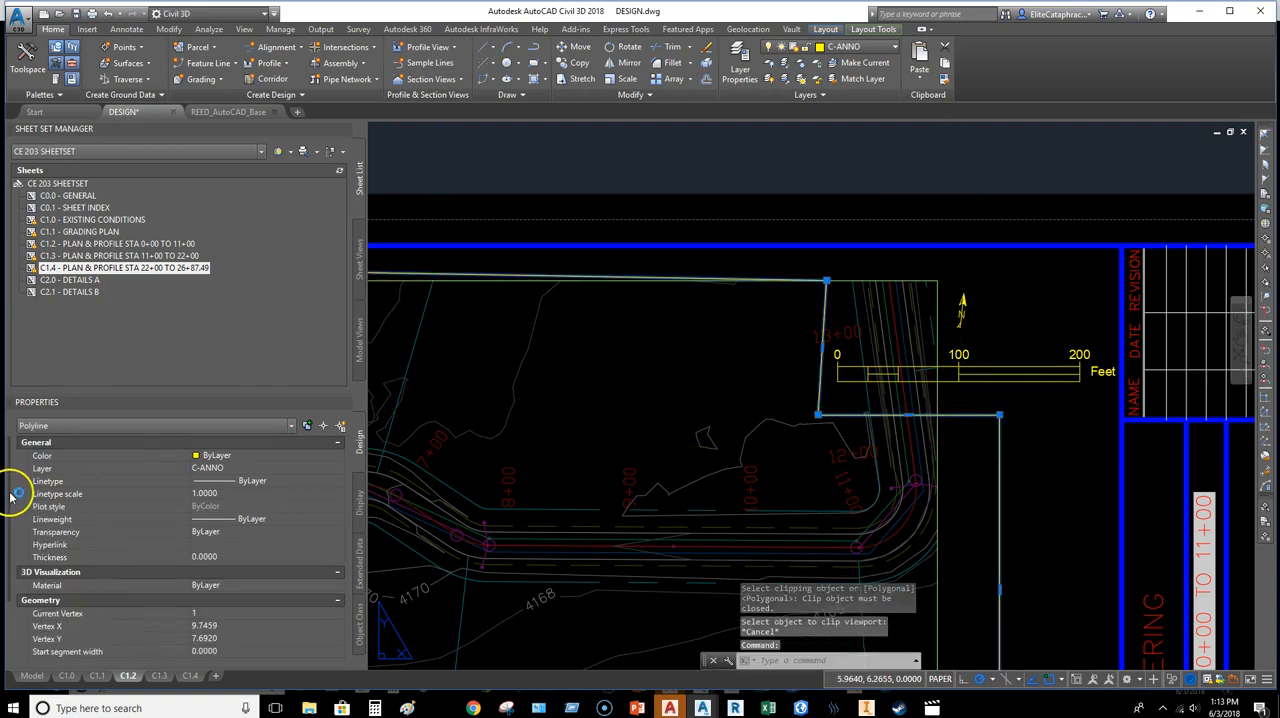
scroll(12, 500, down, 2)
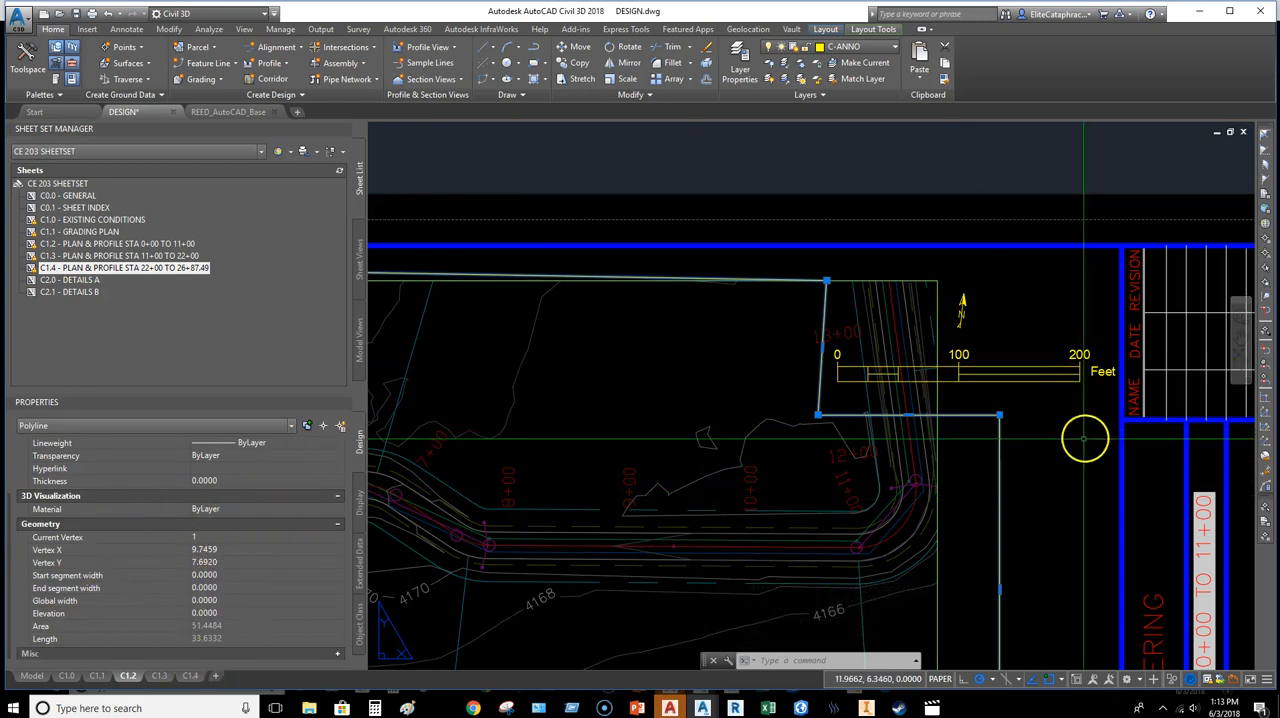
key(Escape)
click(991, 423)
click(814, 349)
scroll(777, 350, down, 1)
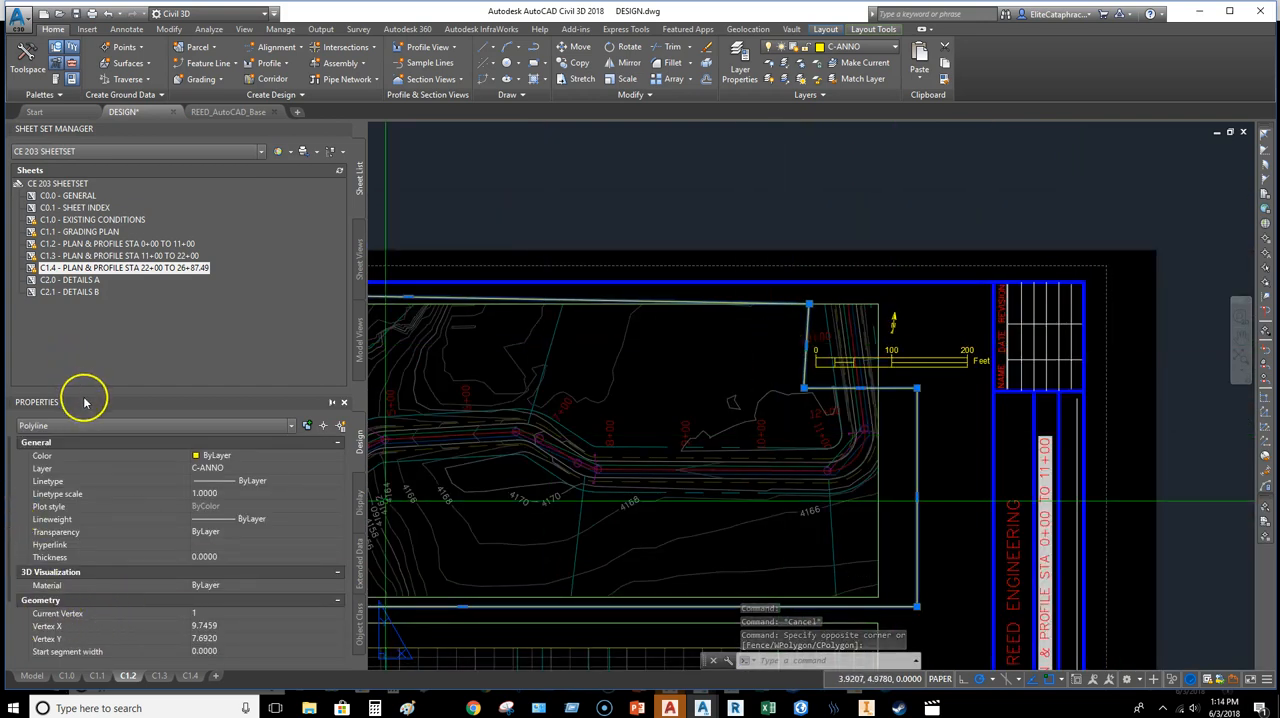
drag(88, 342, 92, 254)
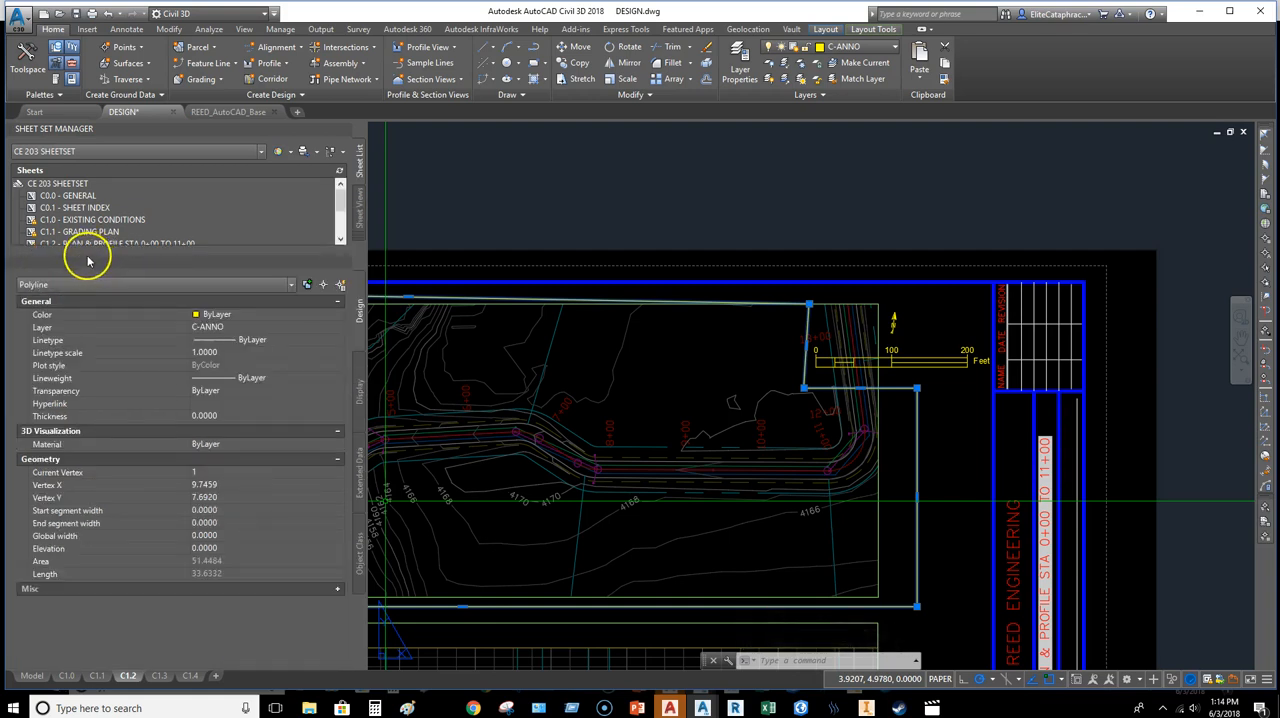
click(340, 588)
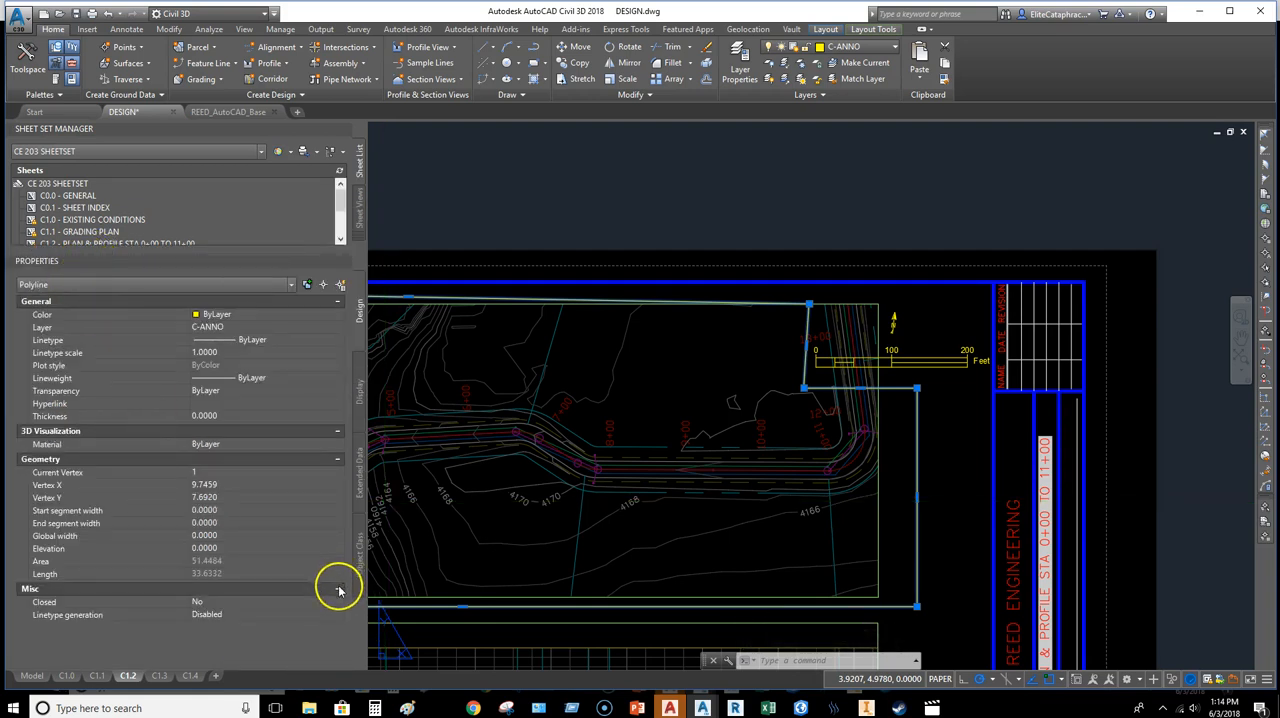
click(213, 613)
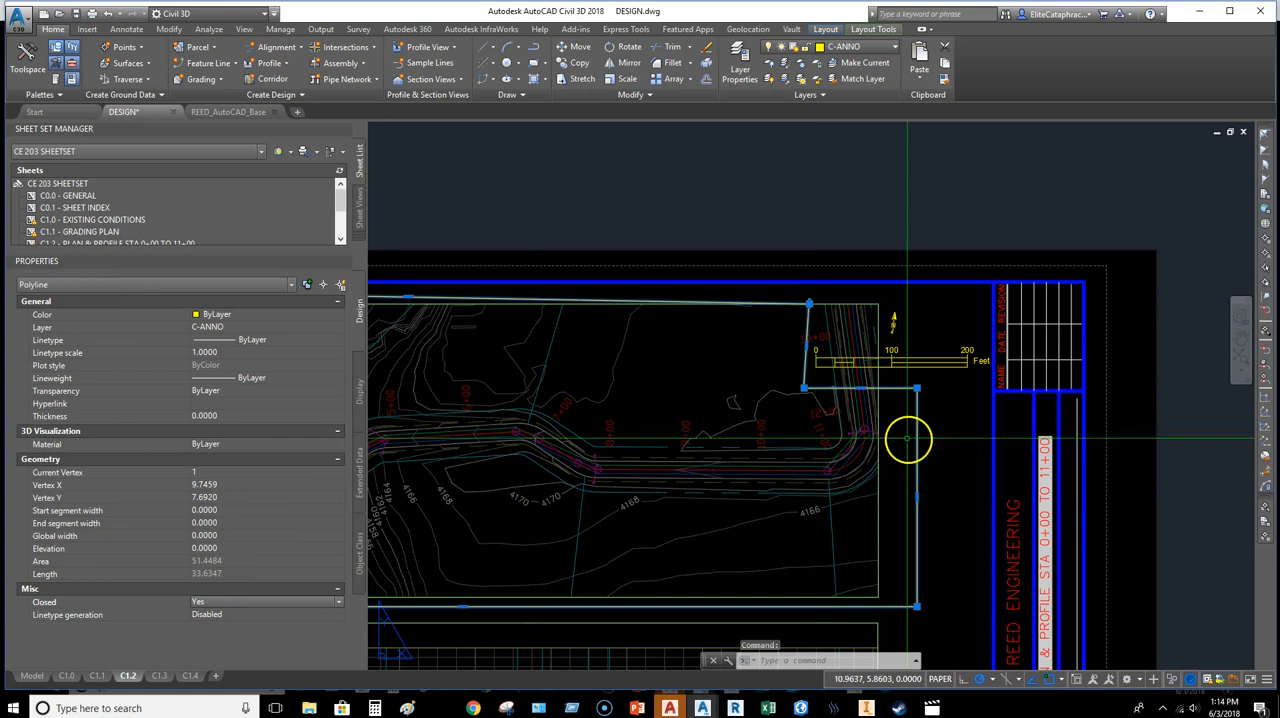
scroll(810, 335, up, 4)
scroll(815, 300, up, 5)
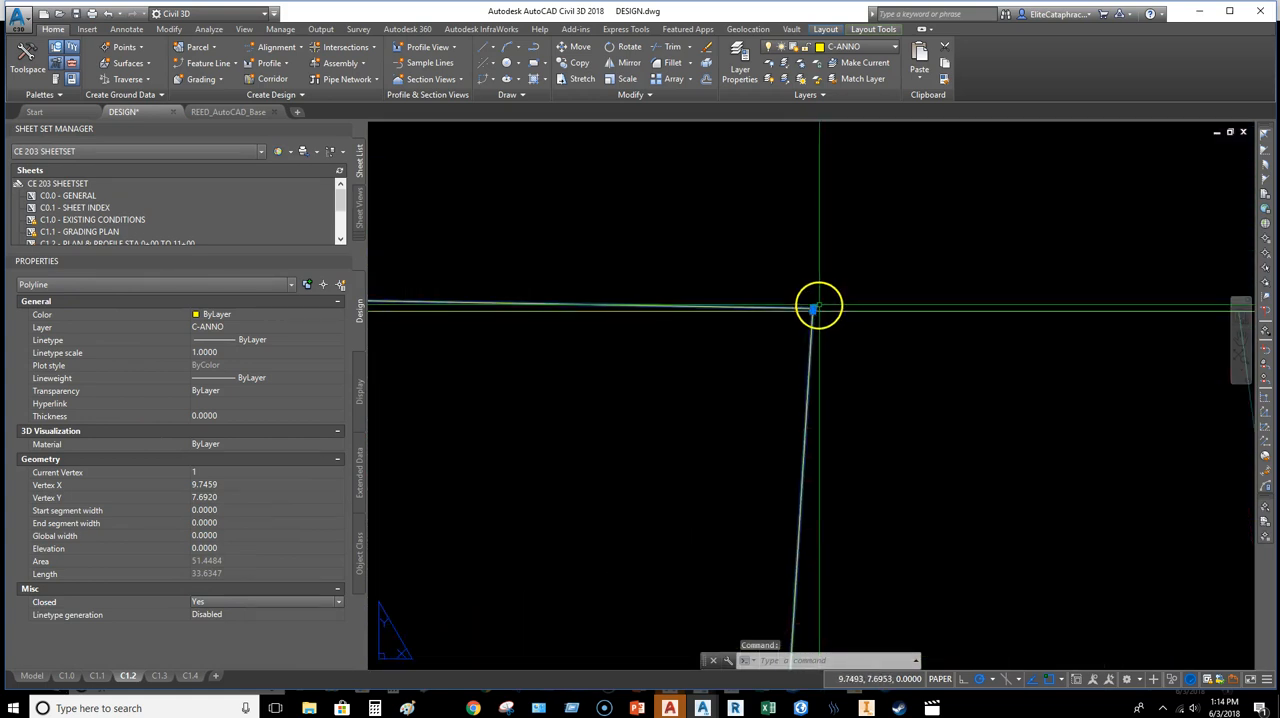
scroll(796, 316, down, 5)
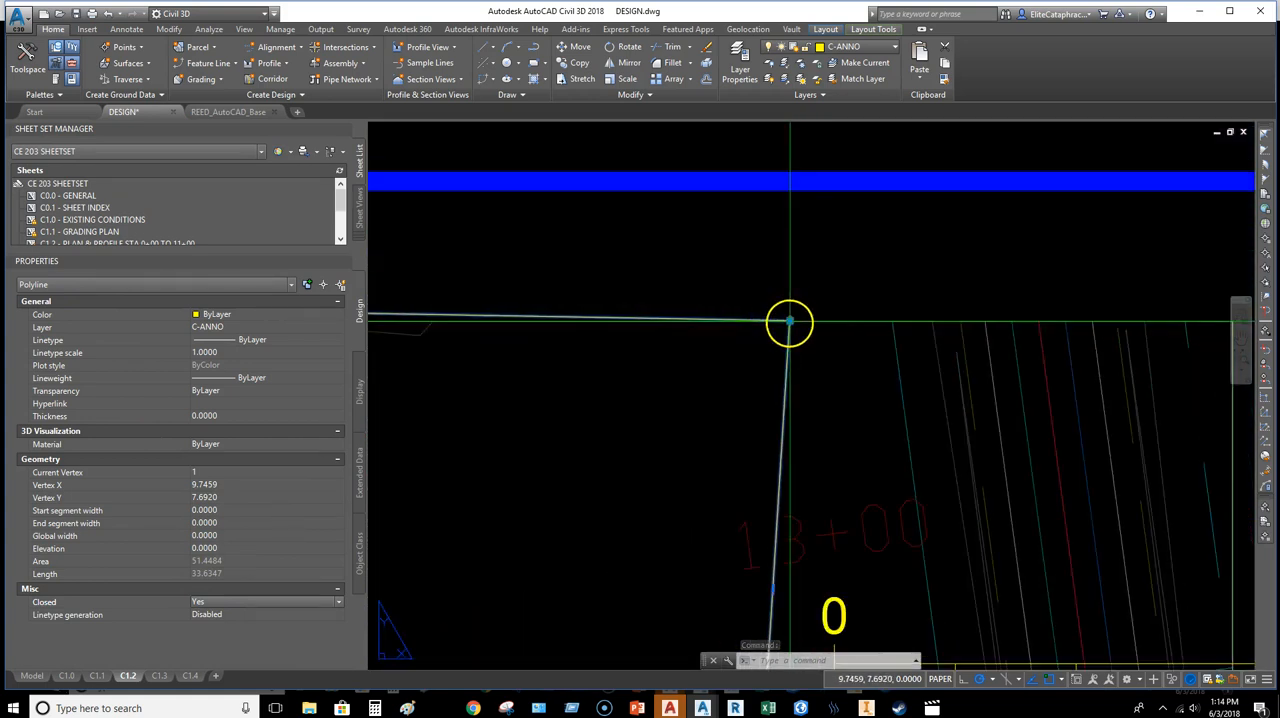
key(Escape)
key(Escape)
Step: Clip the rectangular plan viewport to the closed notched polyline
click(930, 300)
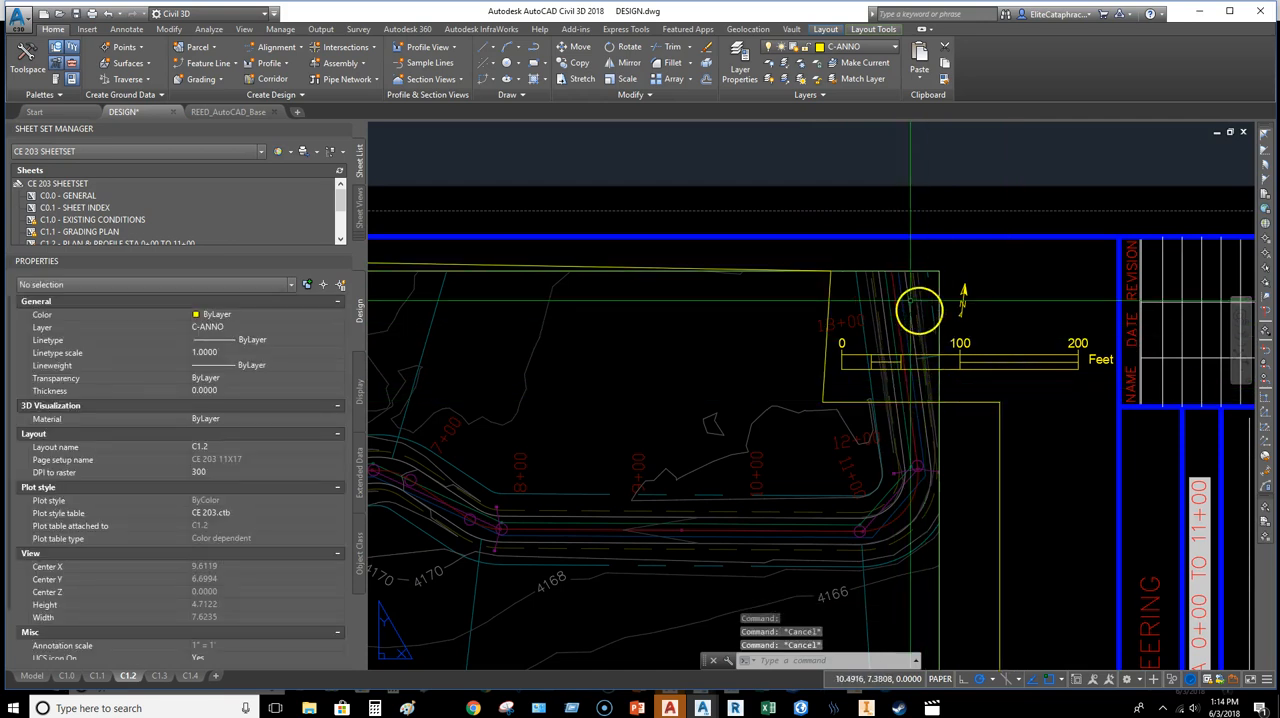
right_click(950, 262)
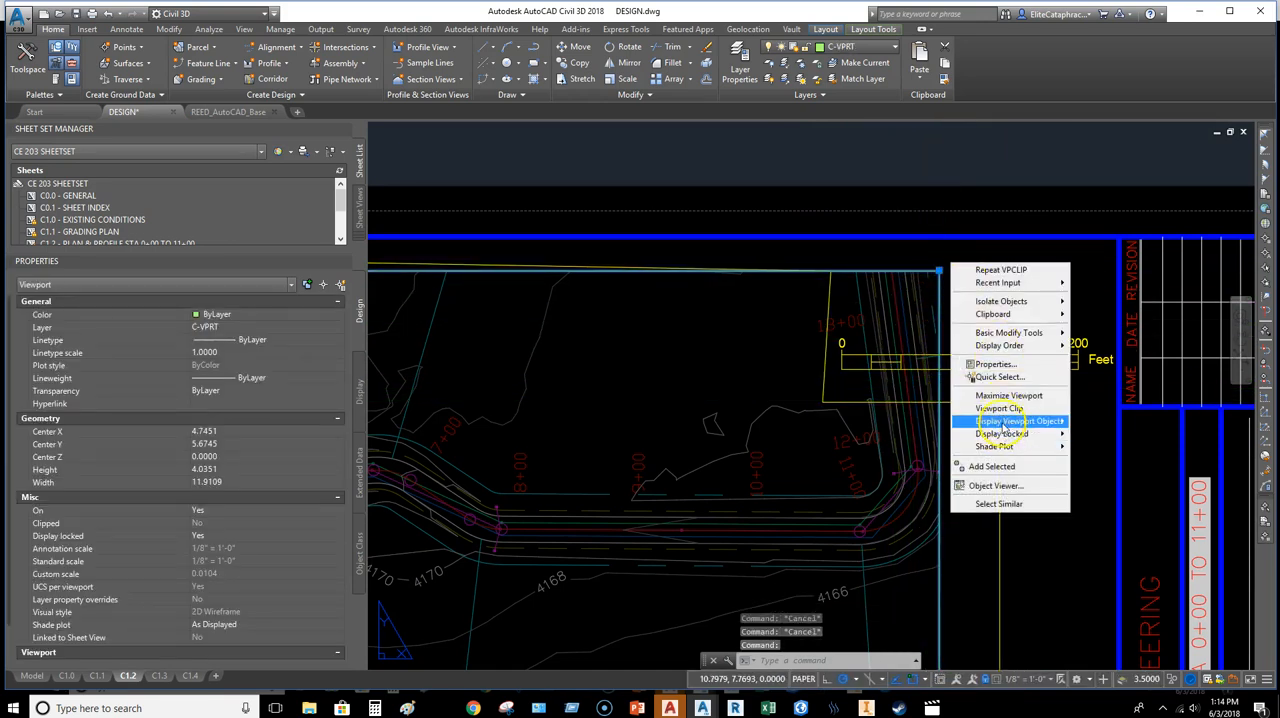
click(1000, 409)
click(989, 402)
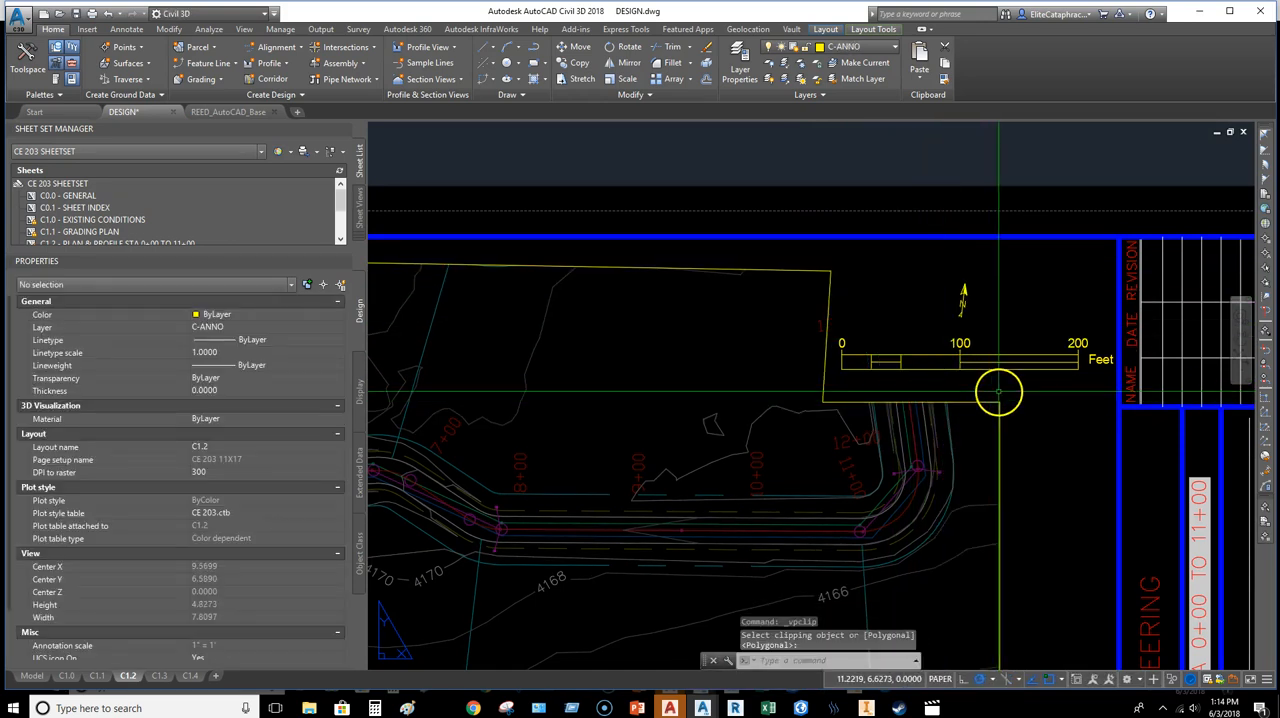
key(Escape)
Step: Move the clipped viewport and its boundary to the C-VPRT layer
click(828, 332)
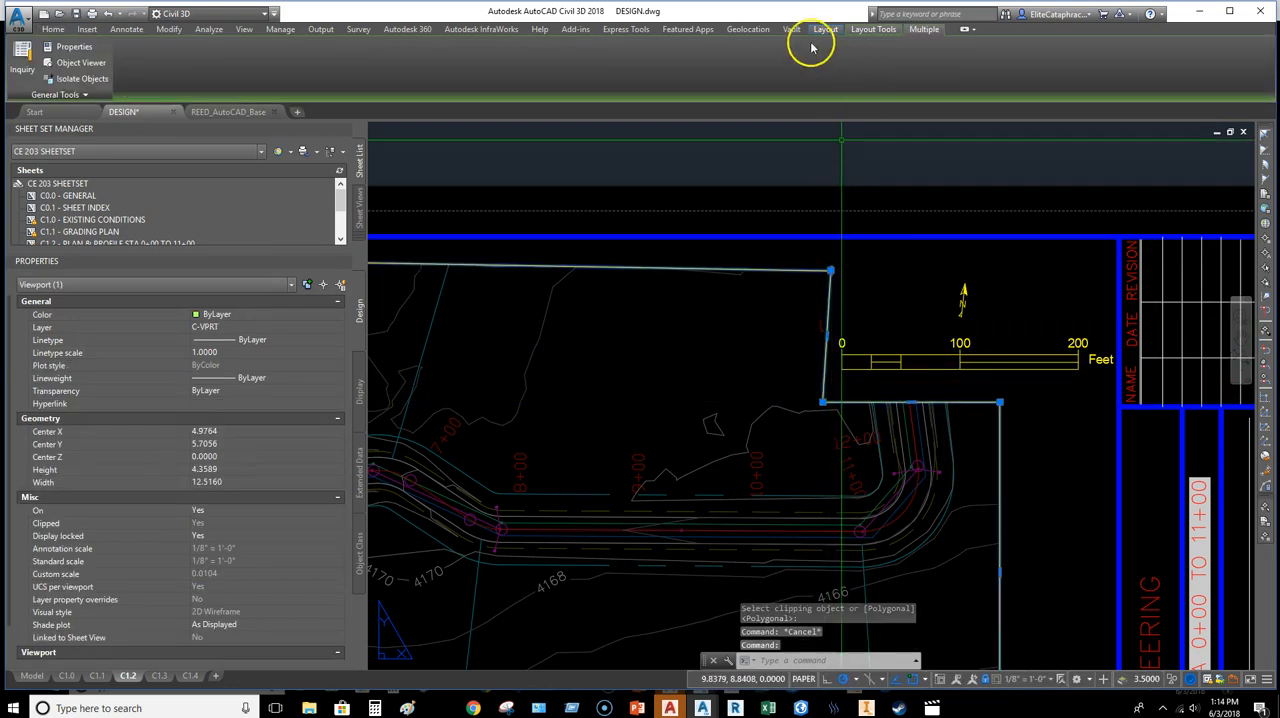
click(57, 29)
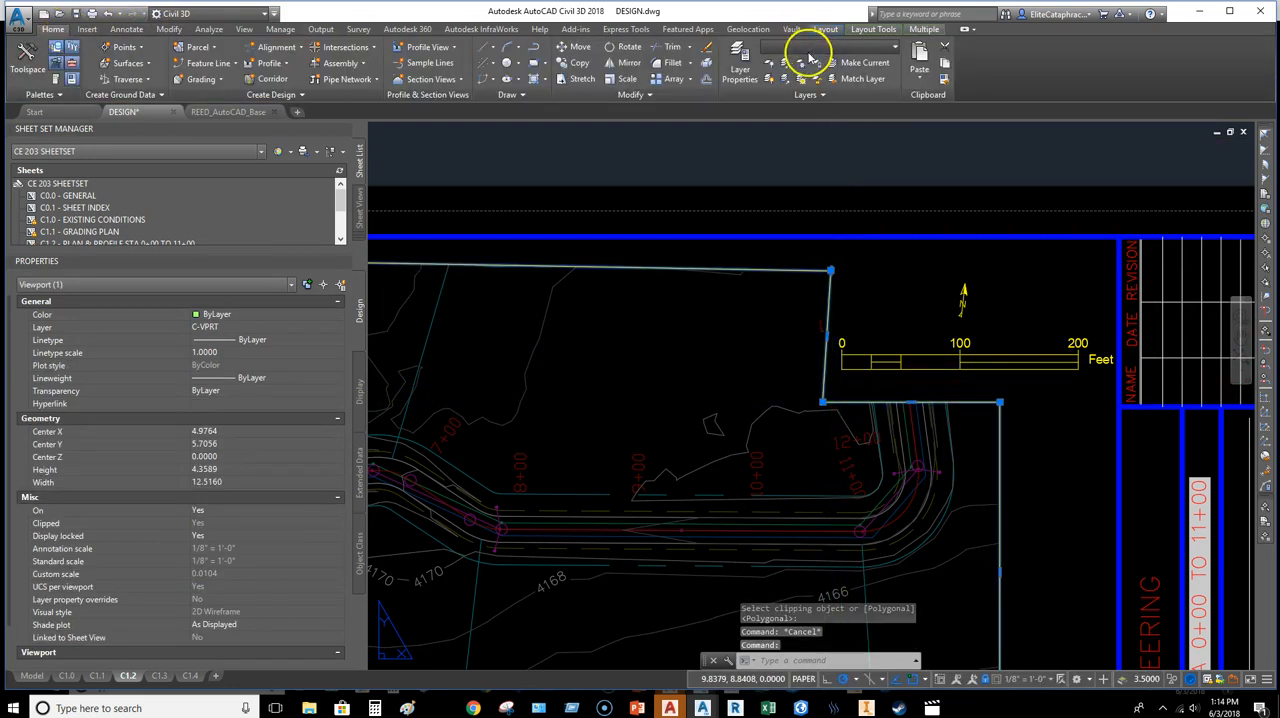
click(893, 48)
click(861, 96)
middle_drag(1003, 472, 1046, 460)
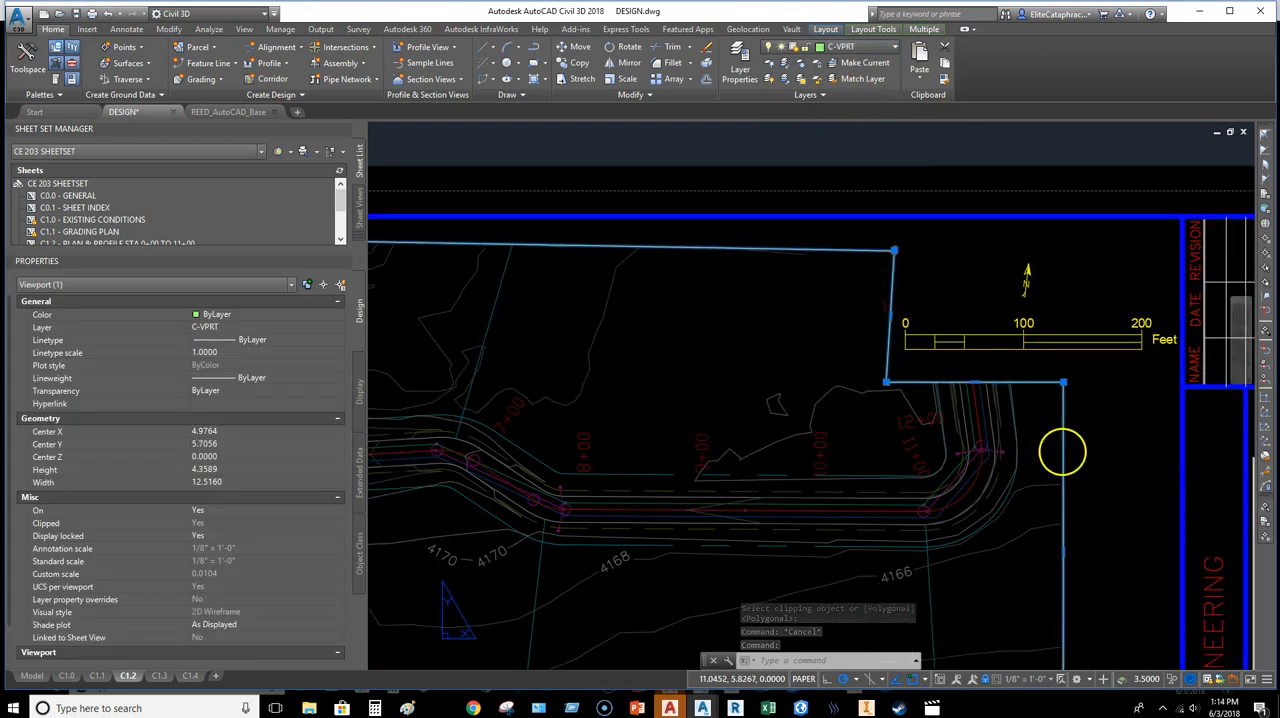
key(Escape)
Step: Stretch the clipped viewport's upper-left vertex straight down so its top edge lines up horizontally with the notch corner
scroll(853, 415, down, 4)
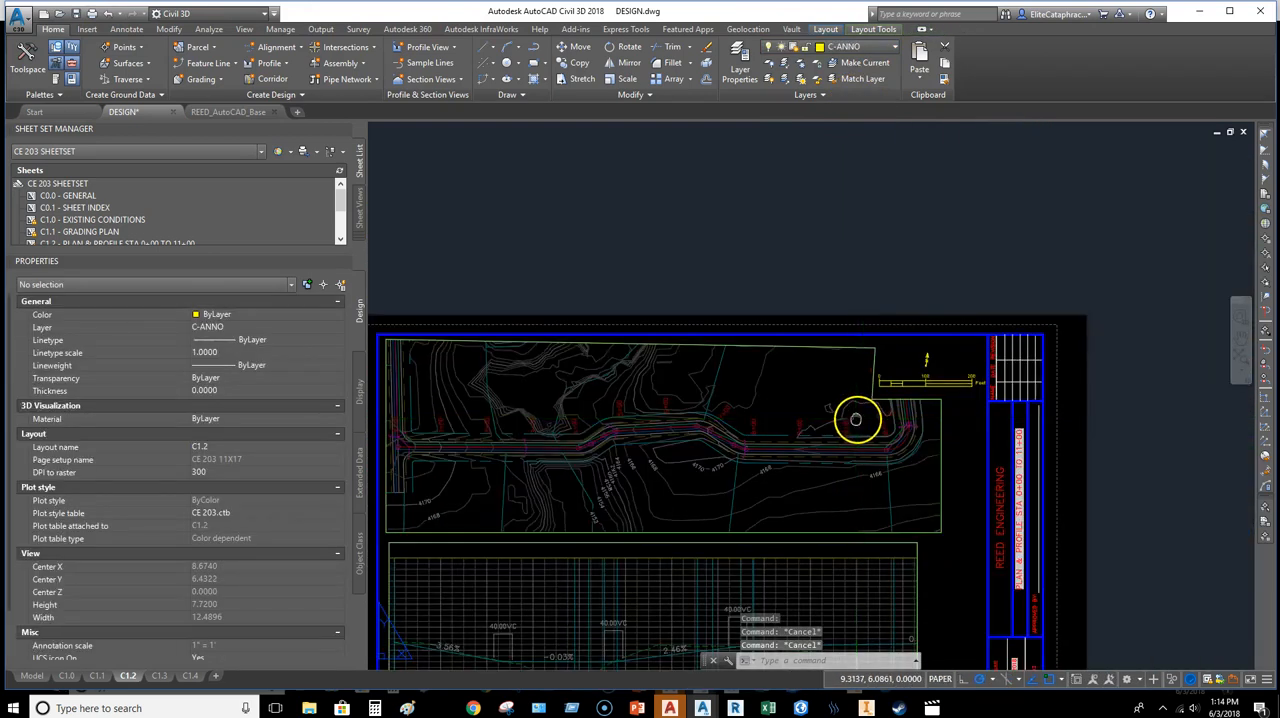
middle_drag(856, 419, 1134, 339)
middle_drag(903, 368, 714, 374)
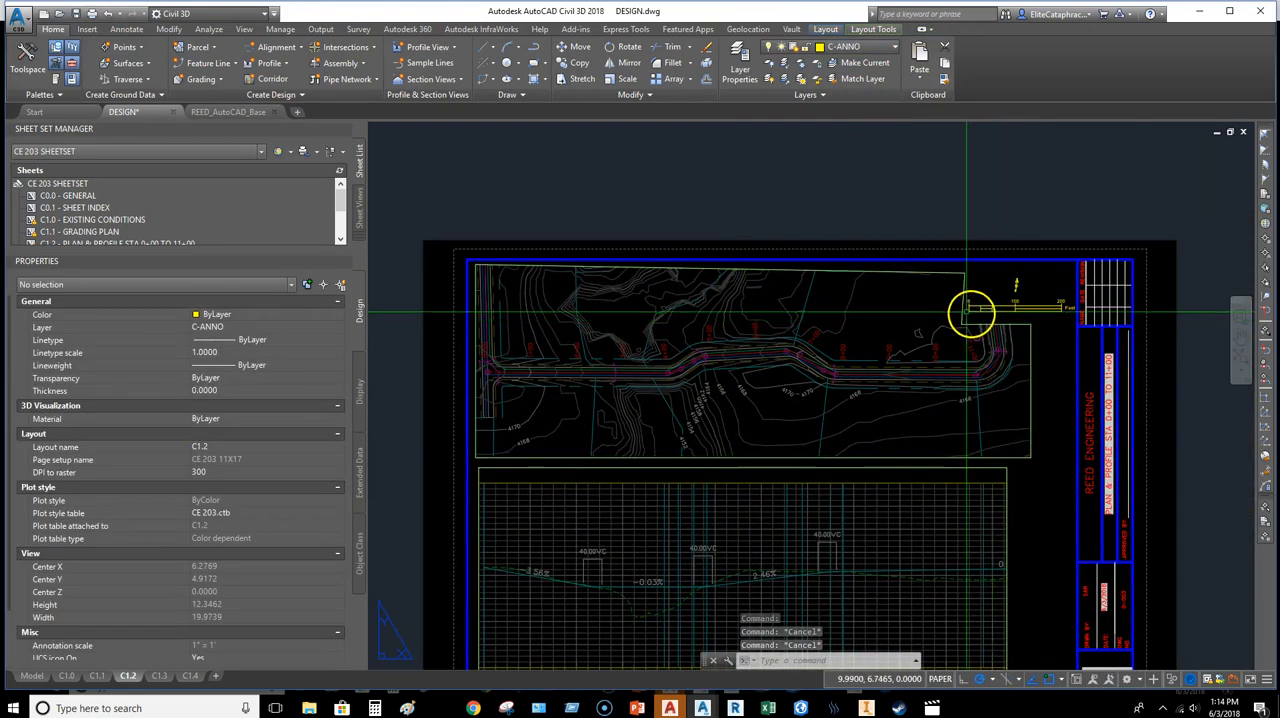
scroll(477, 266, up, 5)
click(471, 271)
click(474, 271)
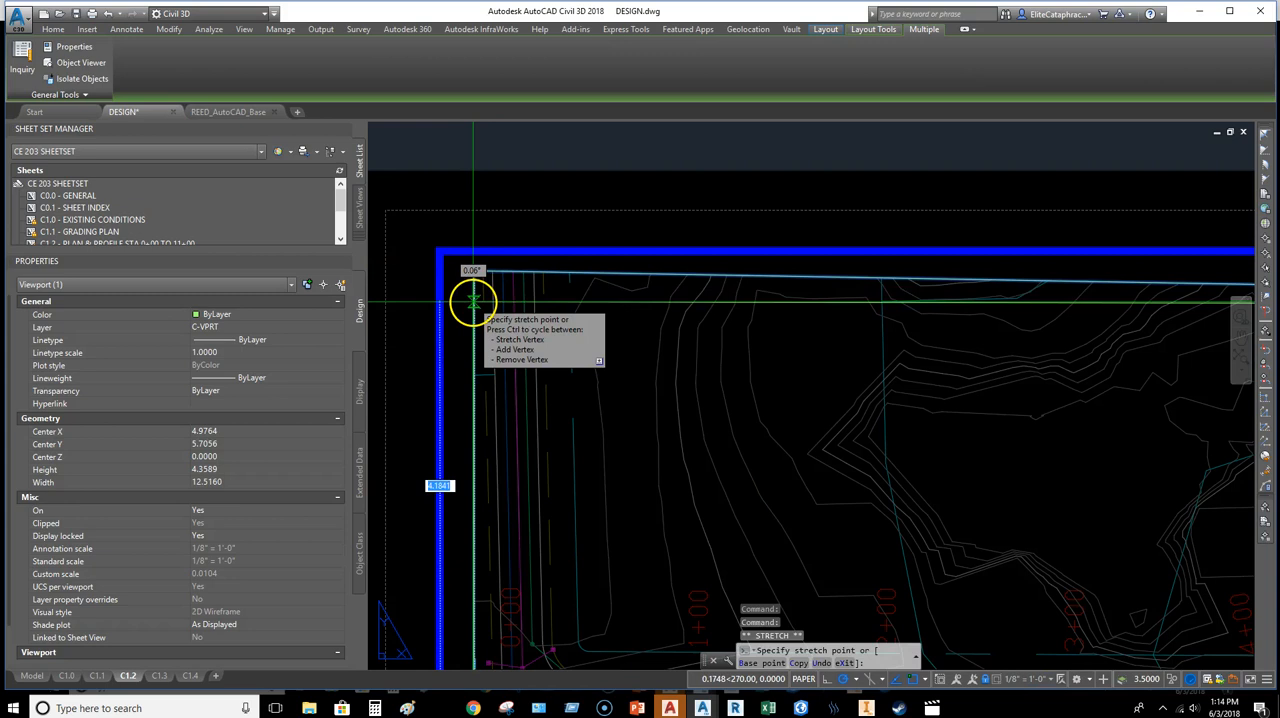
click(473, 300)
scroll(780, 486, down, 6)
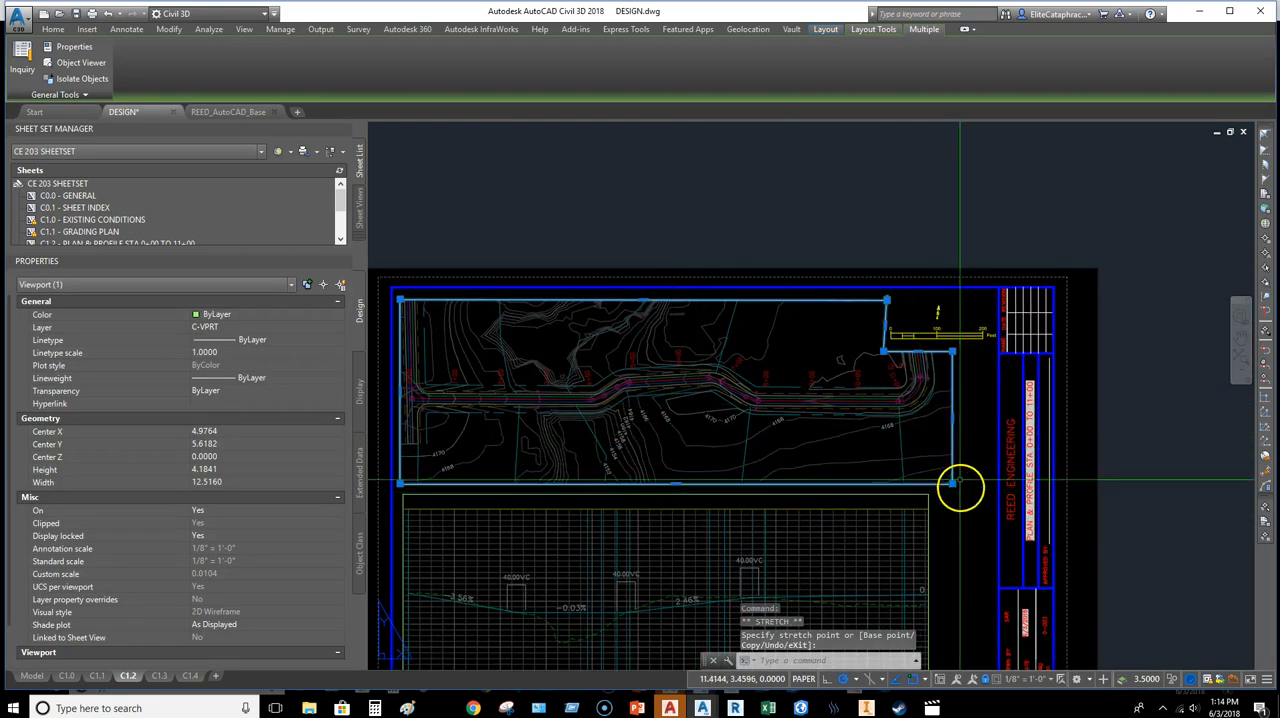
key(Escape)
Step: Stretch the viewport vertex at the top of the notch leftward along the top edge to widen the opening beside the scale bar
scroll(871, 309, up, 8)
click(867, 252)
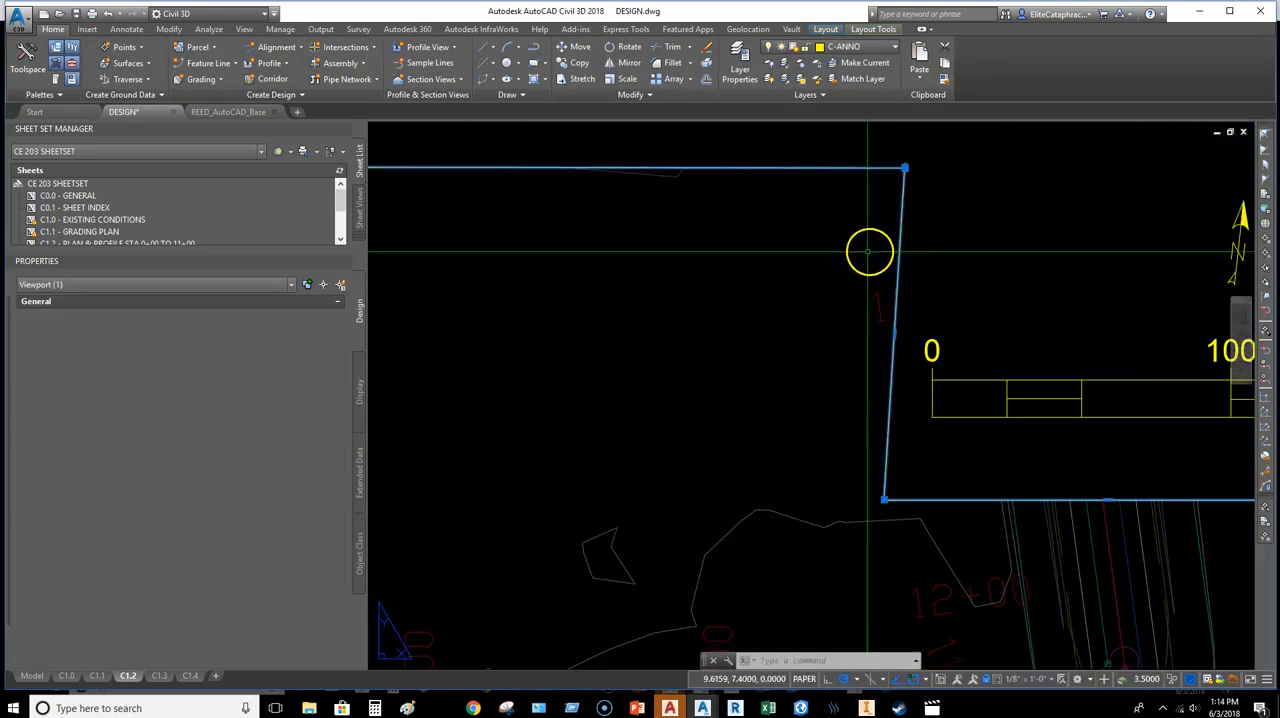
click(911, 149)
click(904, 168)
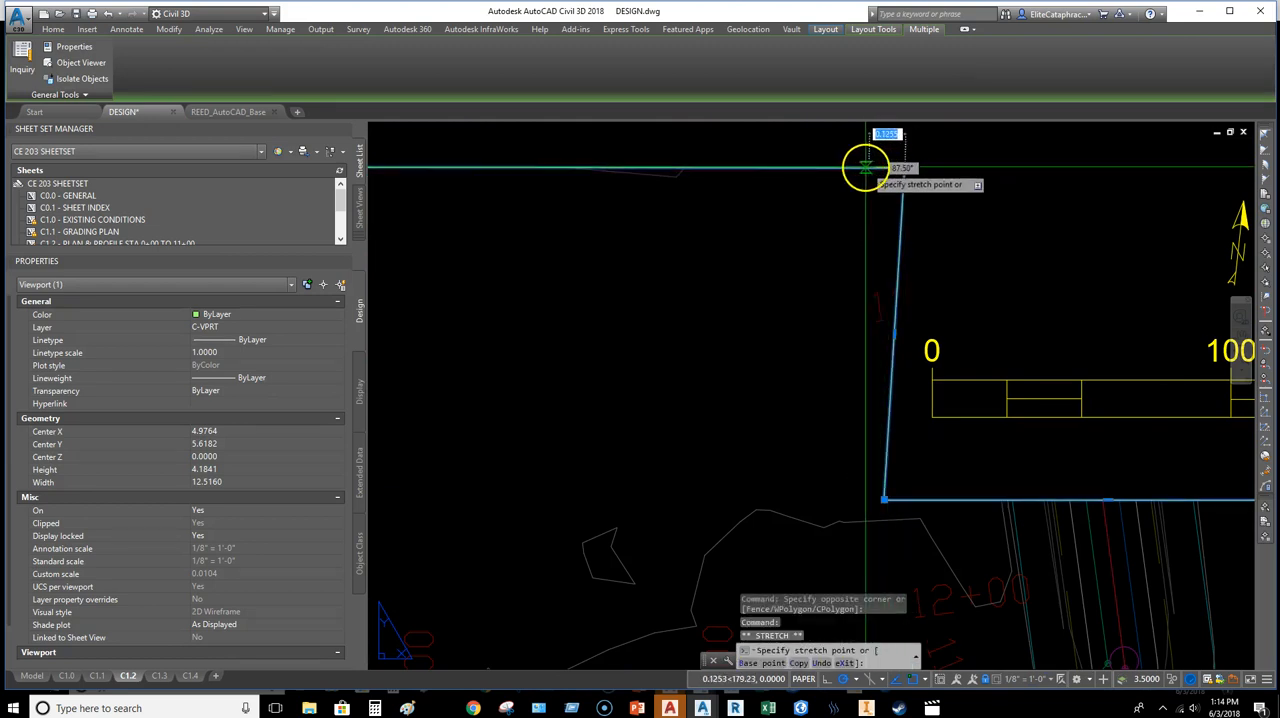
click(848, 168)
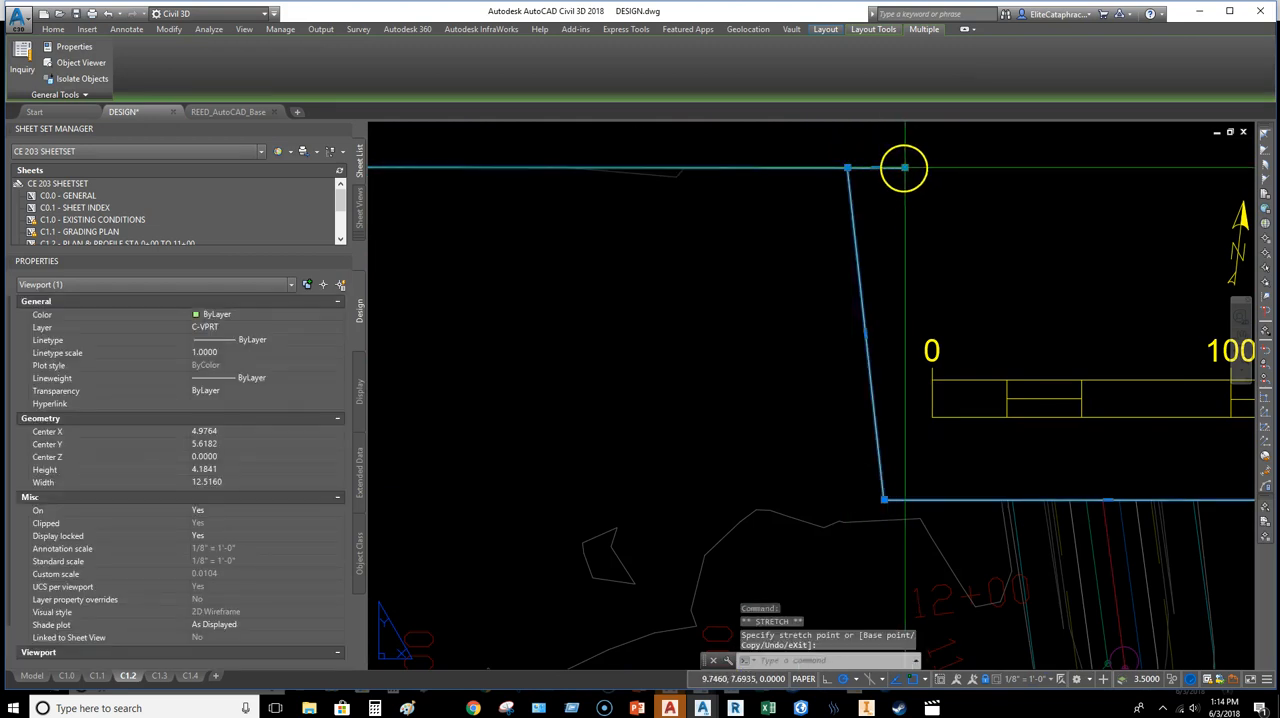
key(Escape)
key(Escape)
scroll(936, 290, down, 4)
scroll(935, 291, down, 8)
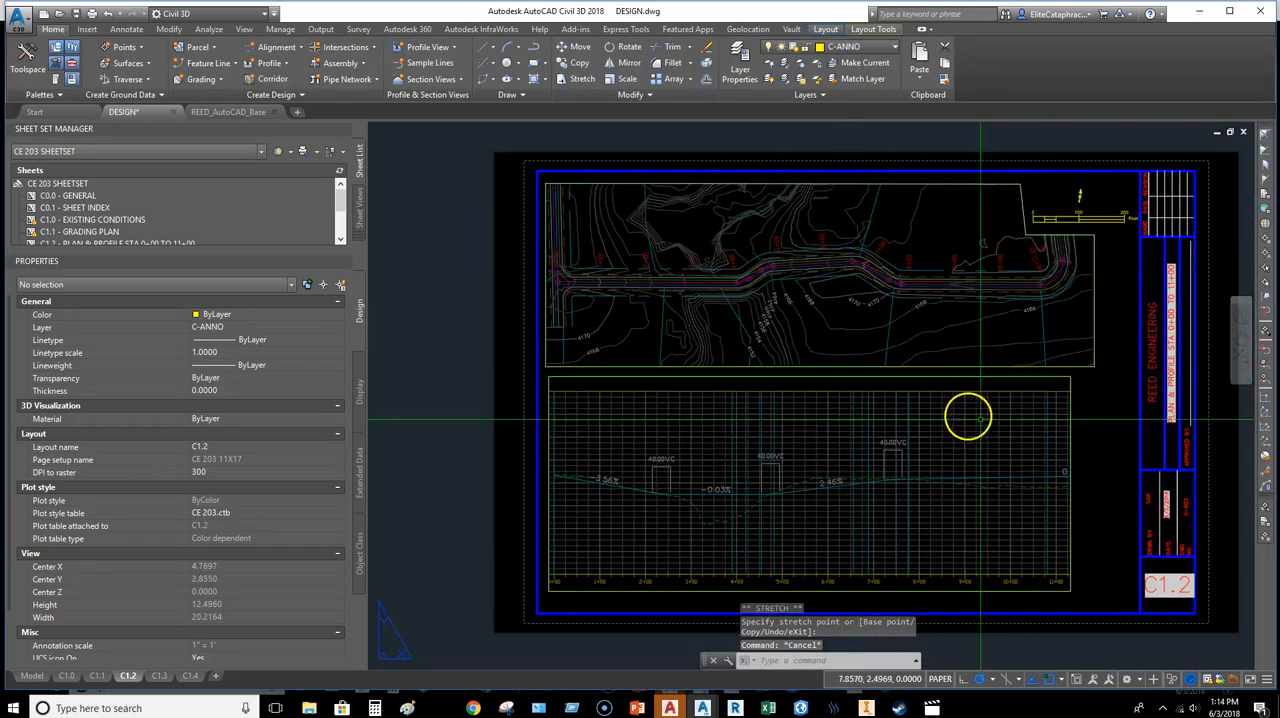
middle_drag(937, 409, 910, 403)
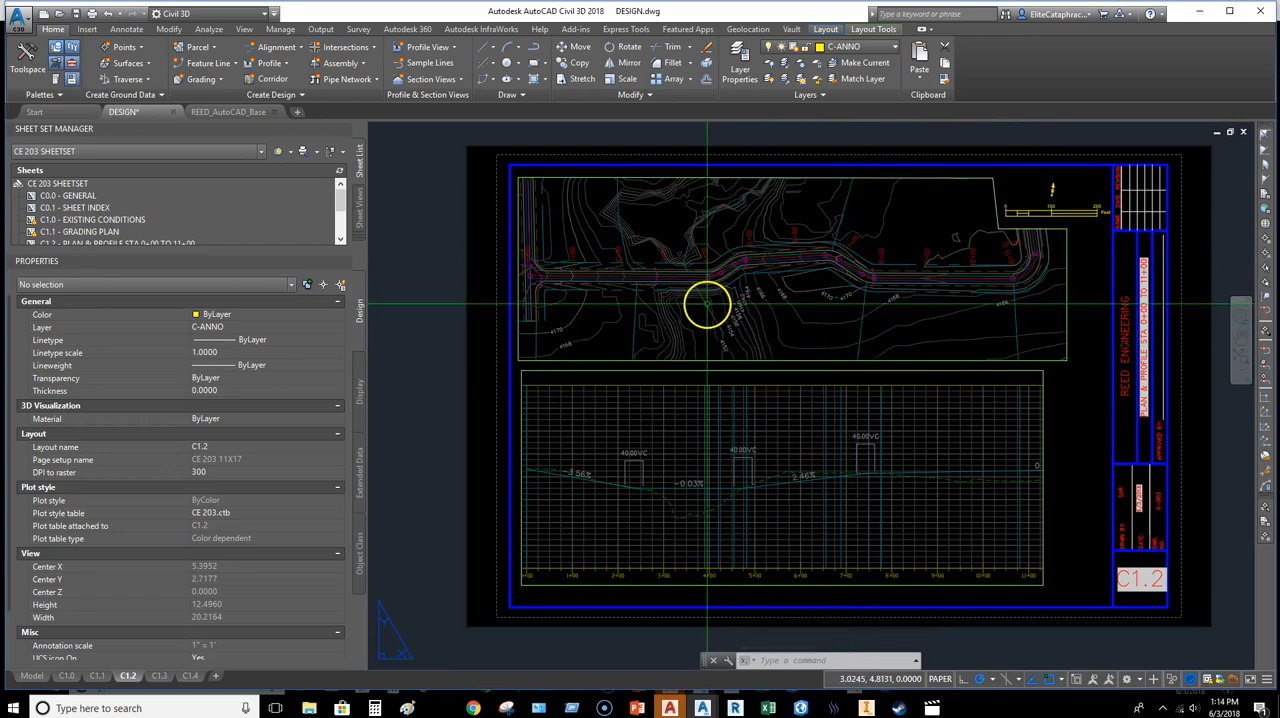
Step: Open the C1.0 existing conditions layout and make C-VPRT the current layer
middle_drag(938, 338, 925, 329)
middle_drag(851, 280, 855, 304)
click(66, 676)
middle_drag(560, 405, 800, 420)
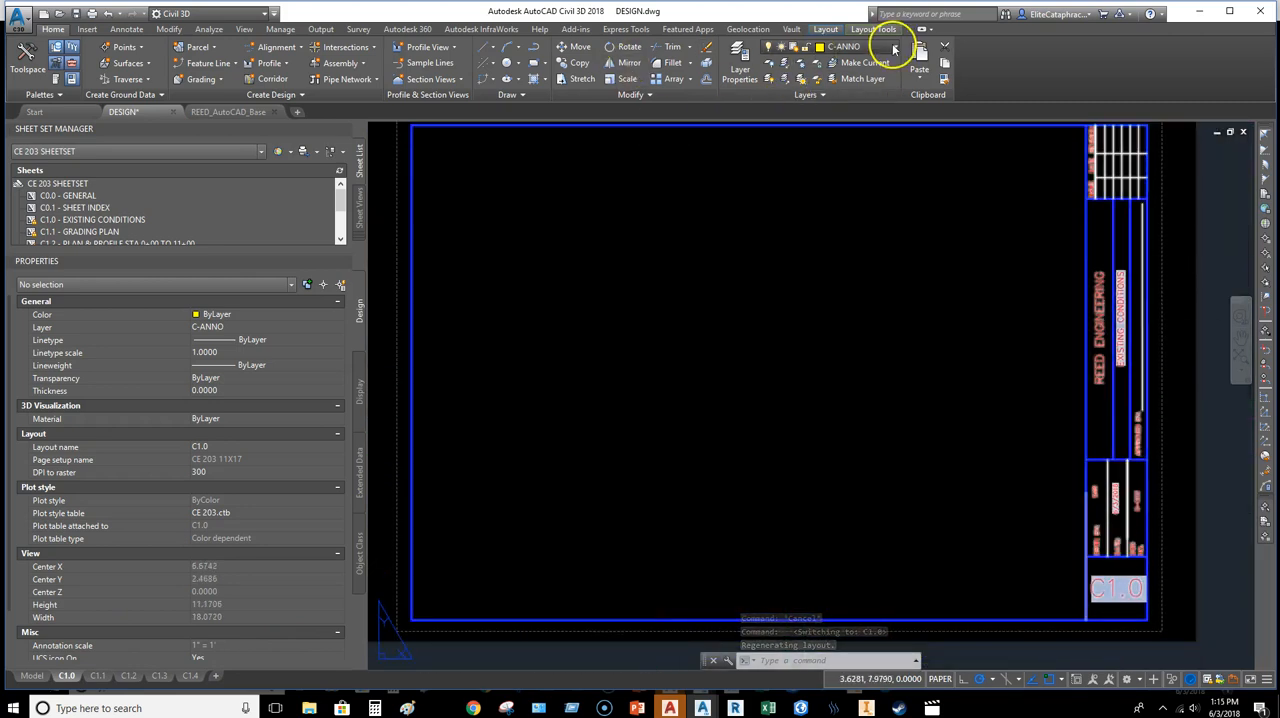
click(895, 50)
click(850, 87)
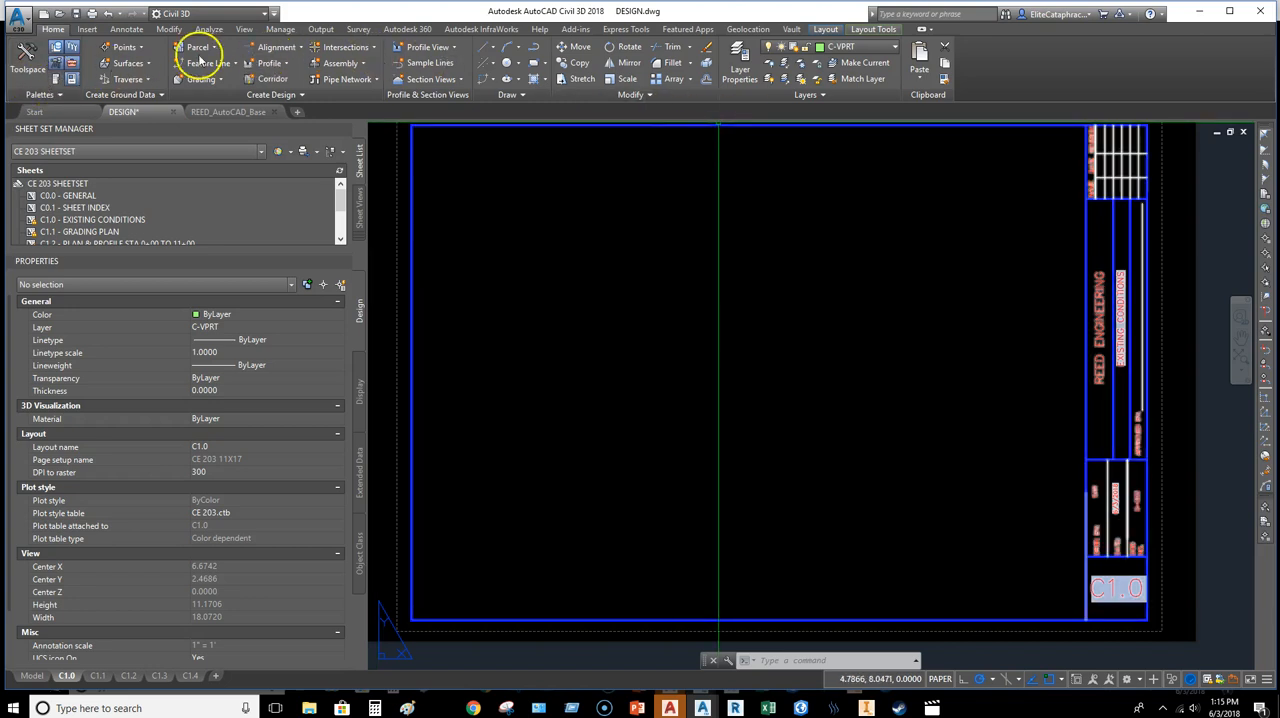
Step: Create a rectangular viewport filling the area inside the C1.0 sheet border beside the title block
click(87, 30)
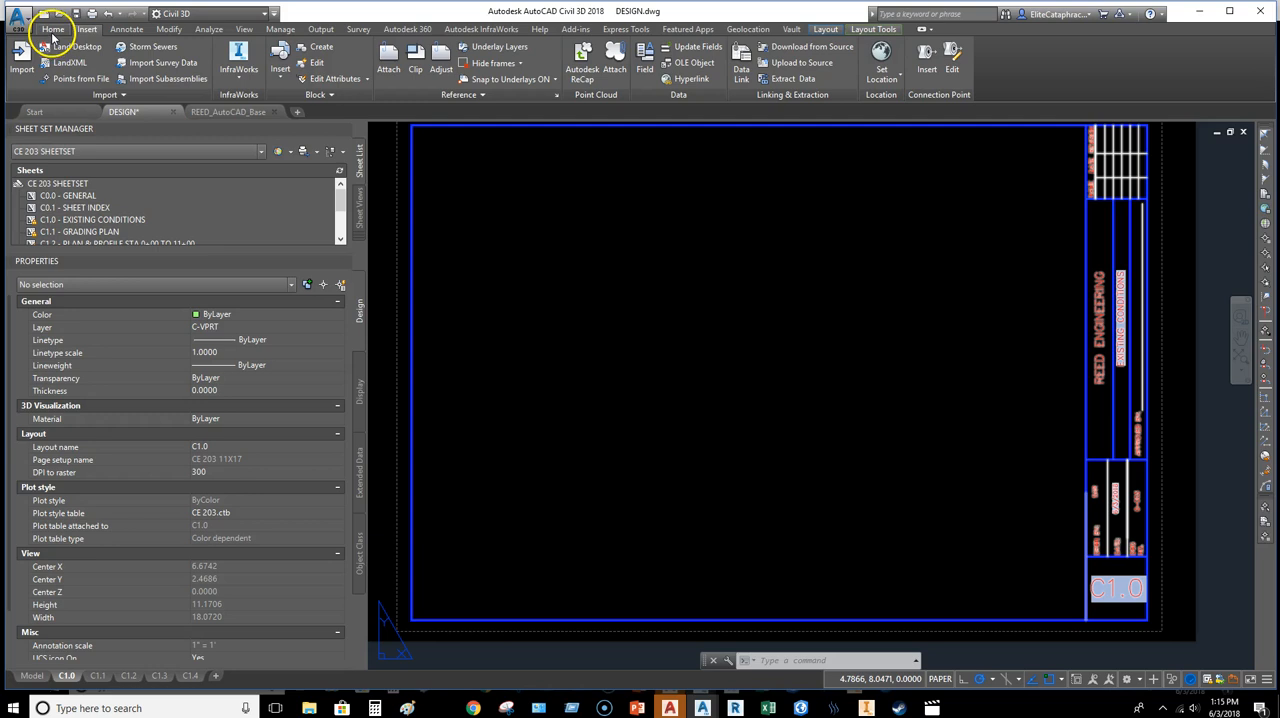
click(828, 30)
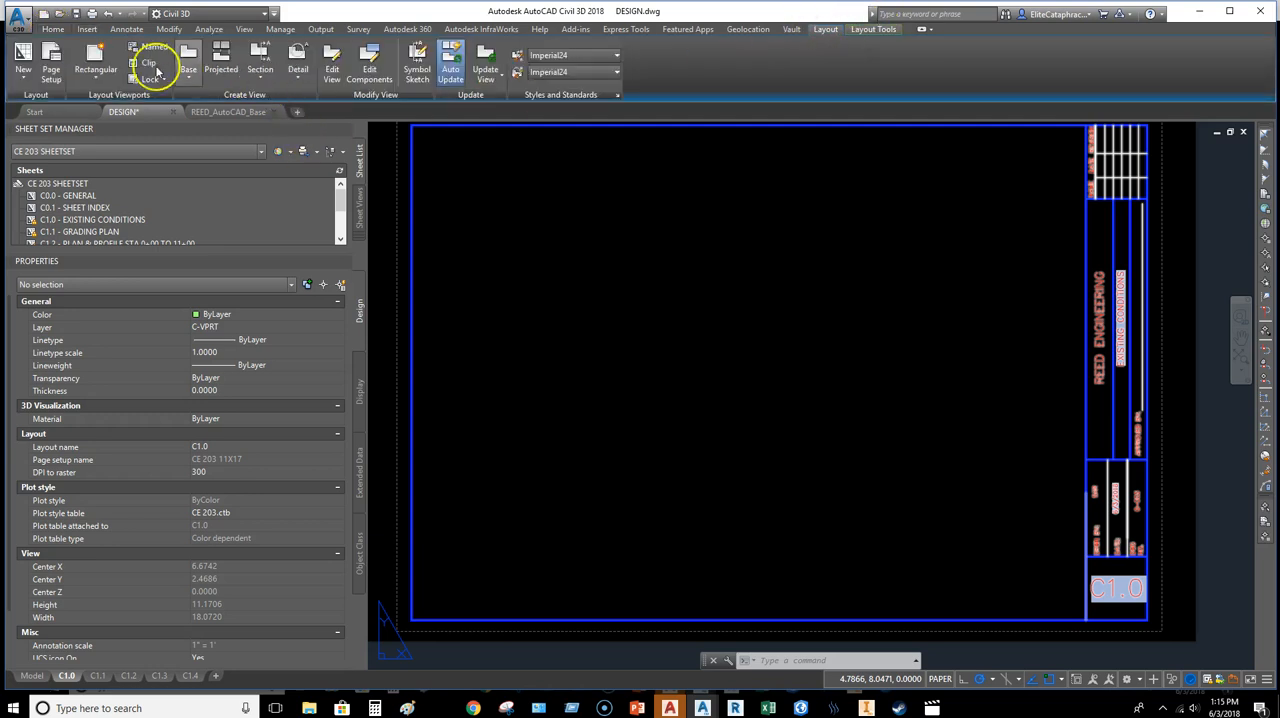
click(95, 55)
click(425, 143)
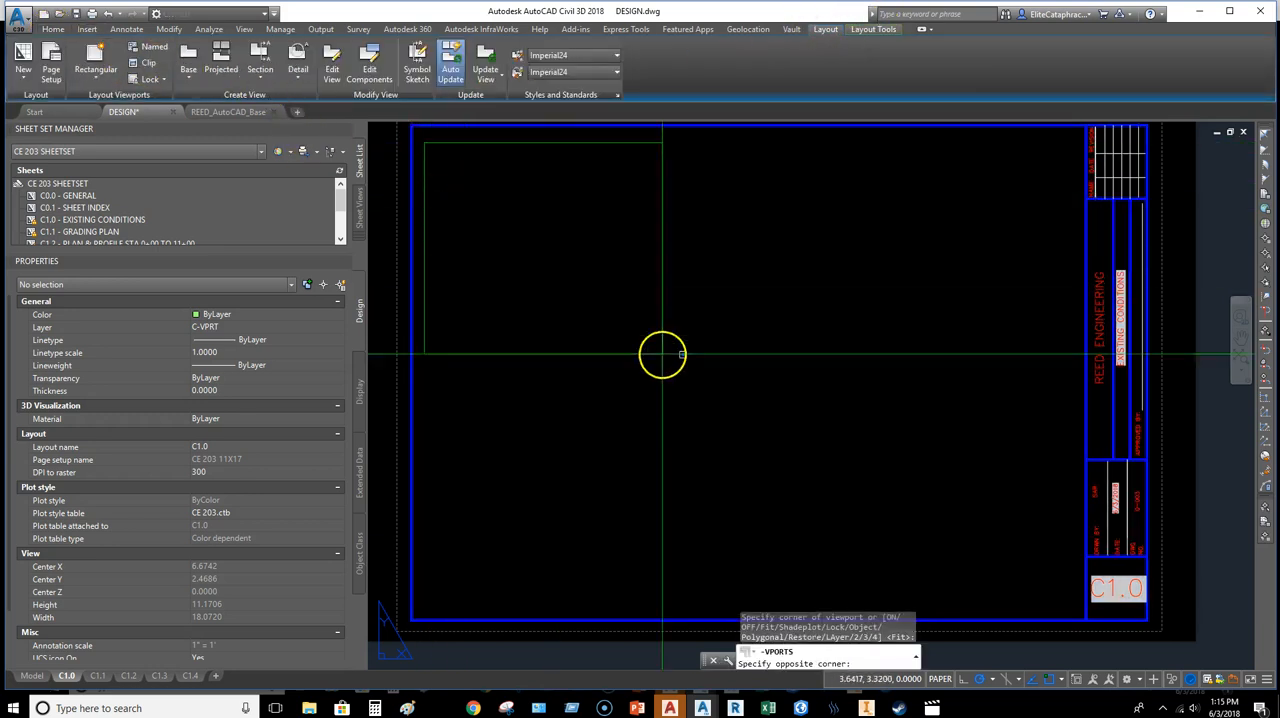
click(1076, 601)
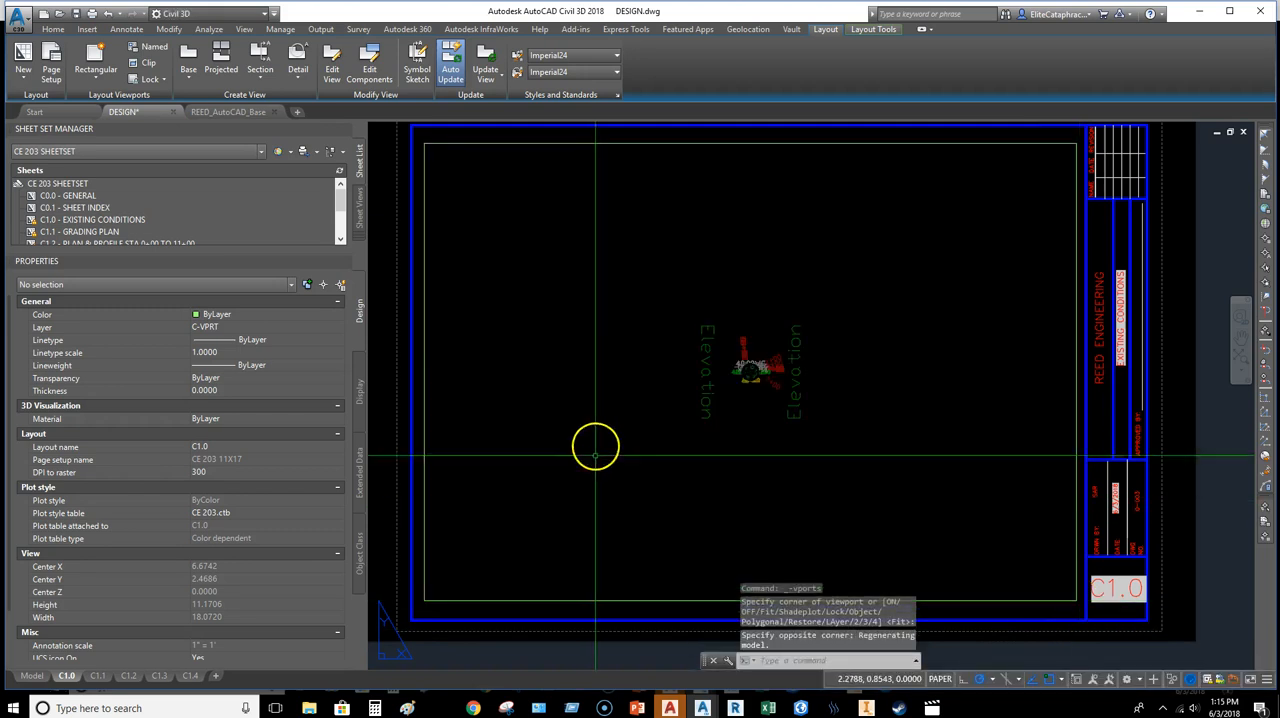
Step: Frame the subdivision site and its roads inside the new viewport, regenerating the drawing as needed, and return to paper space
double_click(745, 393)
scroll(748, 358, up, 8)
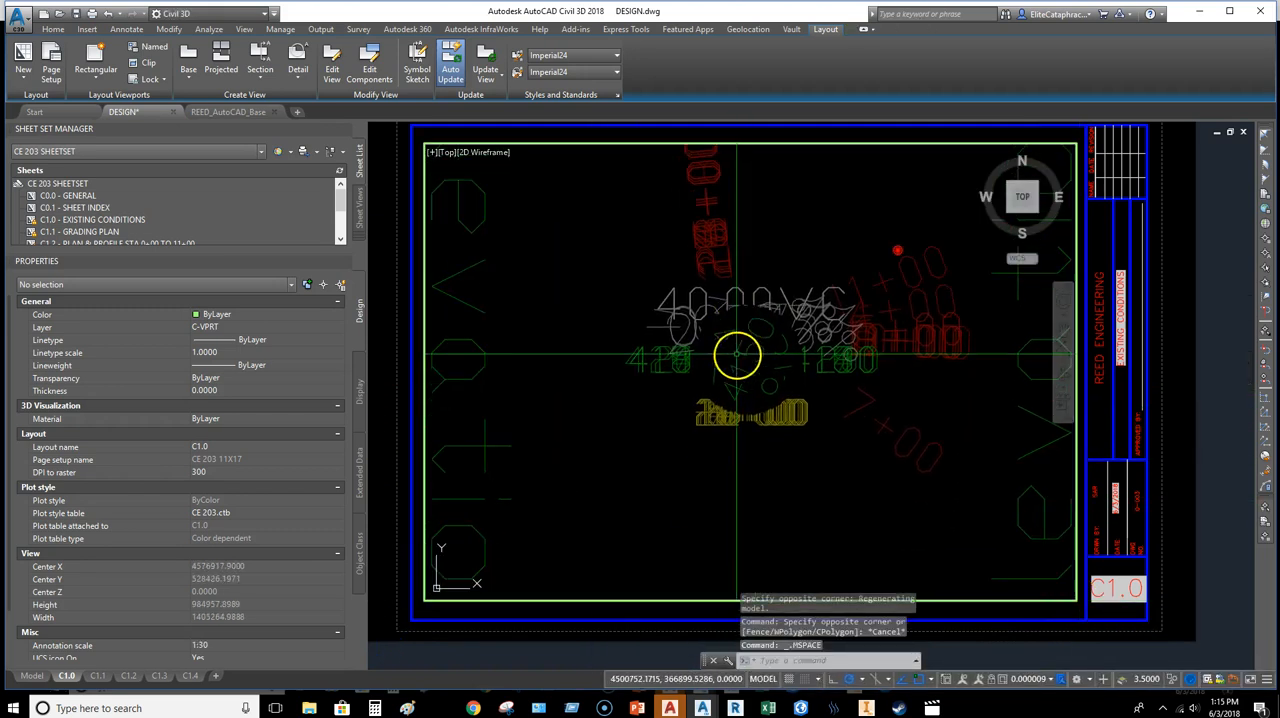
scroll(748, 358, up, 5)
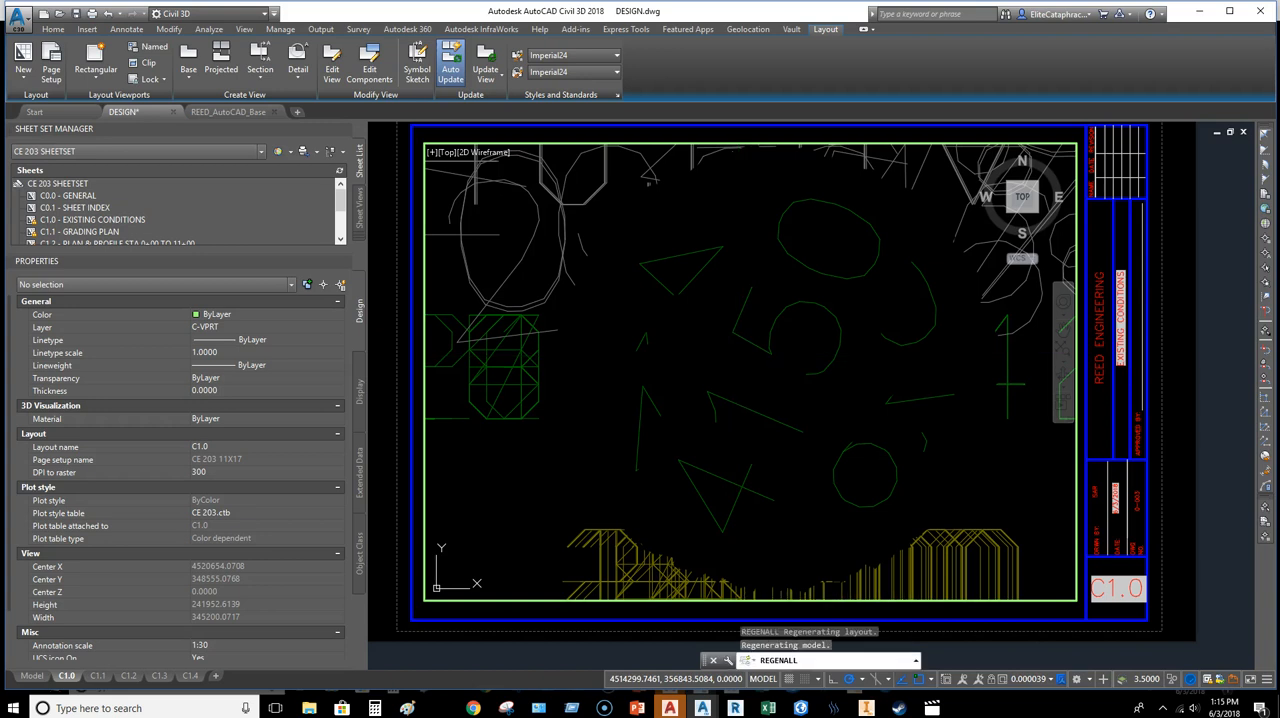
text(REA)
key(Return)
scroll(776, 348, up, 4)
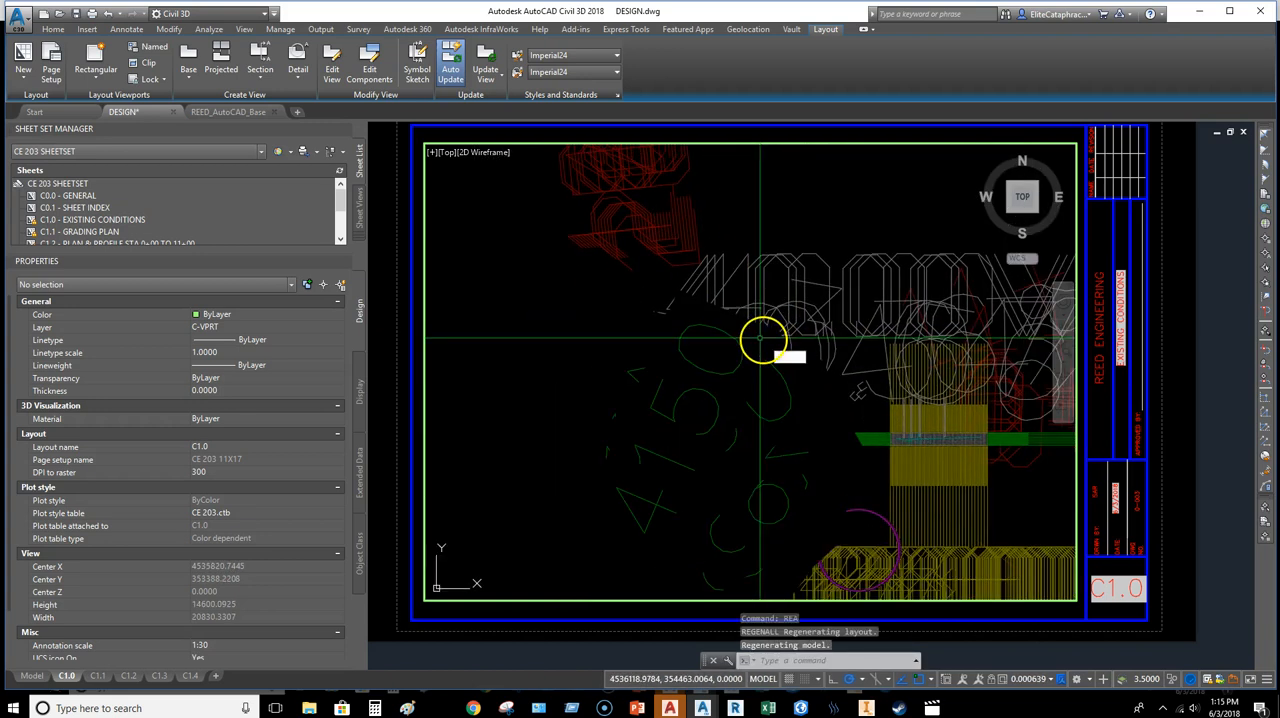
text(REA)
key(Return)
scroll(731, 504, up, 4)
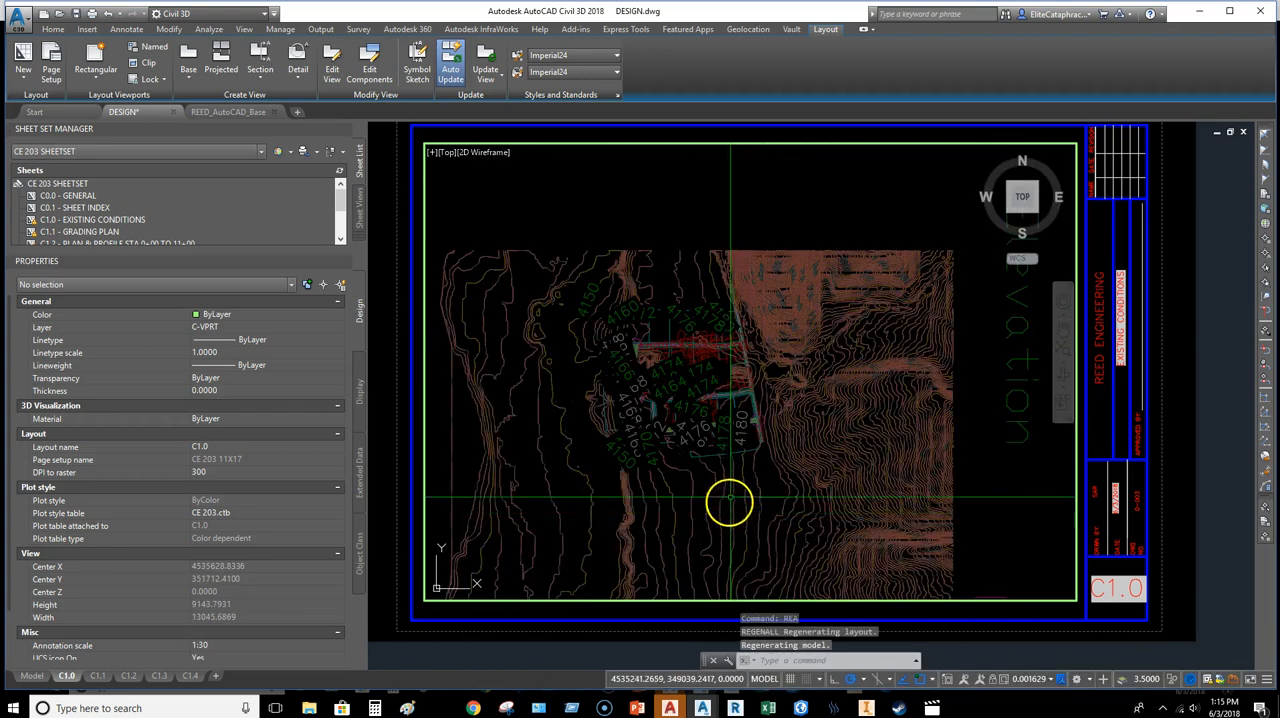
middle_drag(731, 503, 777, 446)
scroll(765, 410, up, 2)
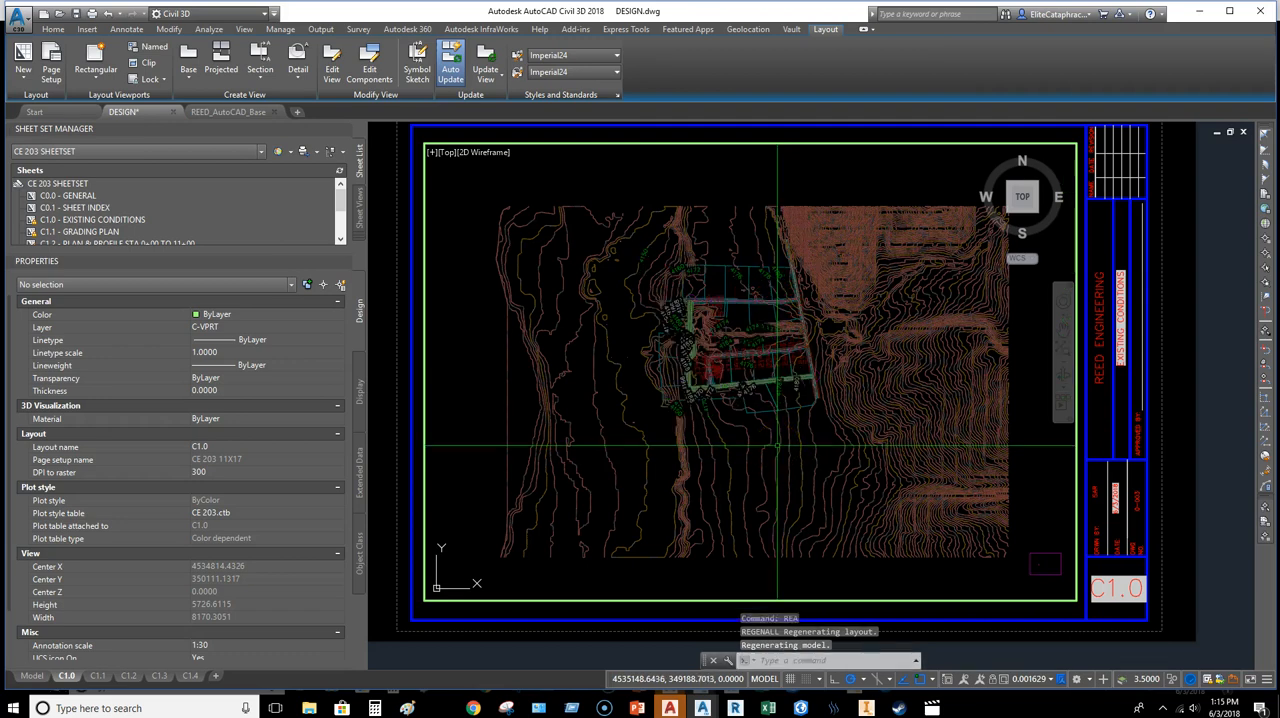
scroll(748, 393, up, 2)
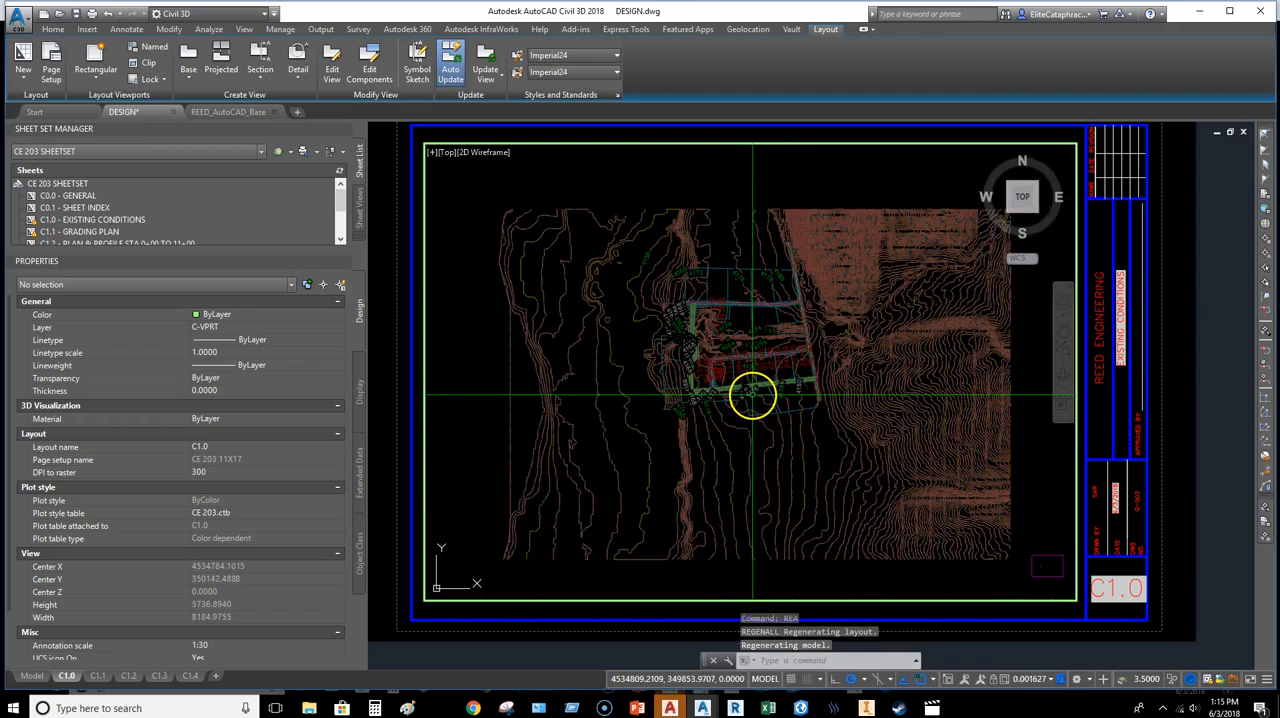
mouse_move(634, 346)
middle_down()
mouse_move(740, 425)
mouse_move(731, 436)
middle_up()
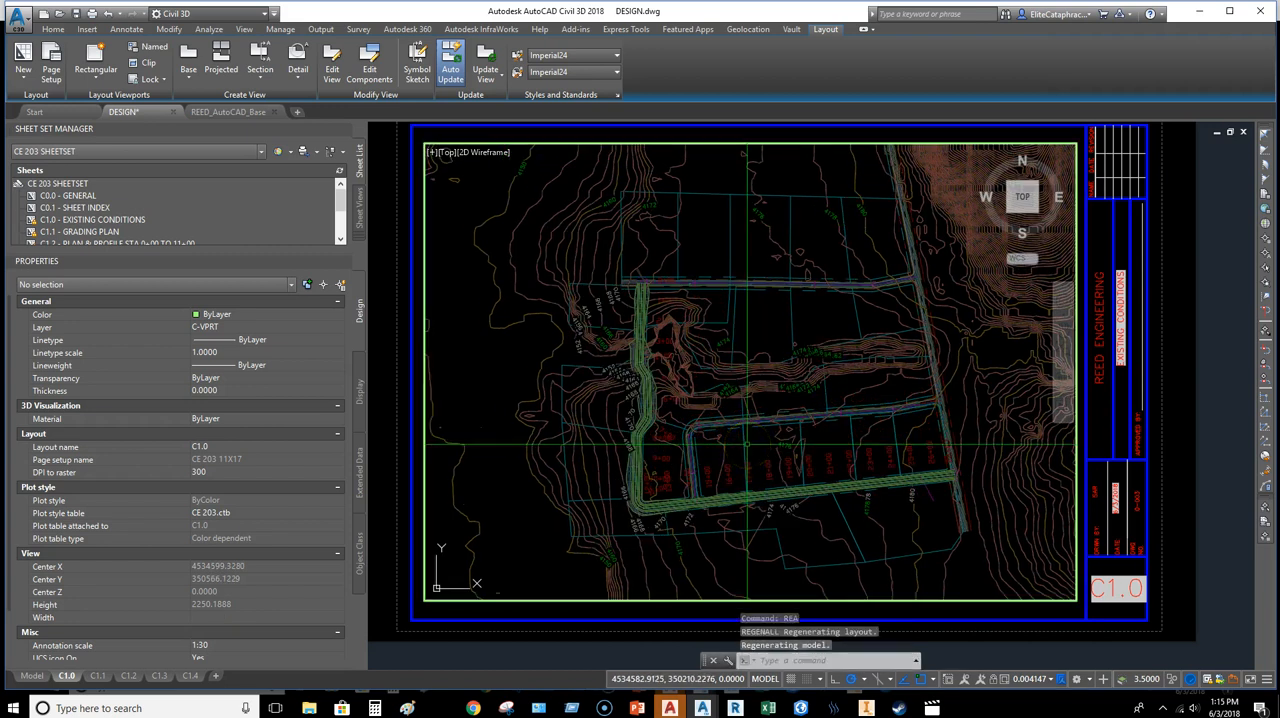
double_click(949, 612)
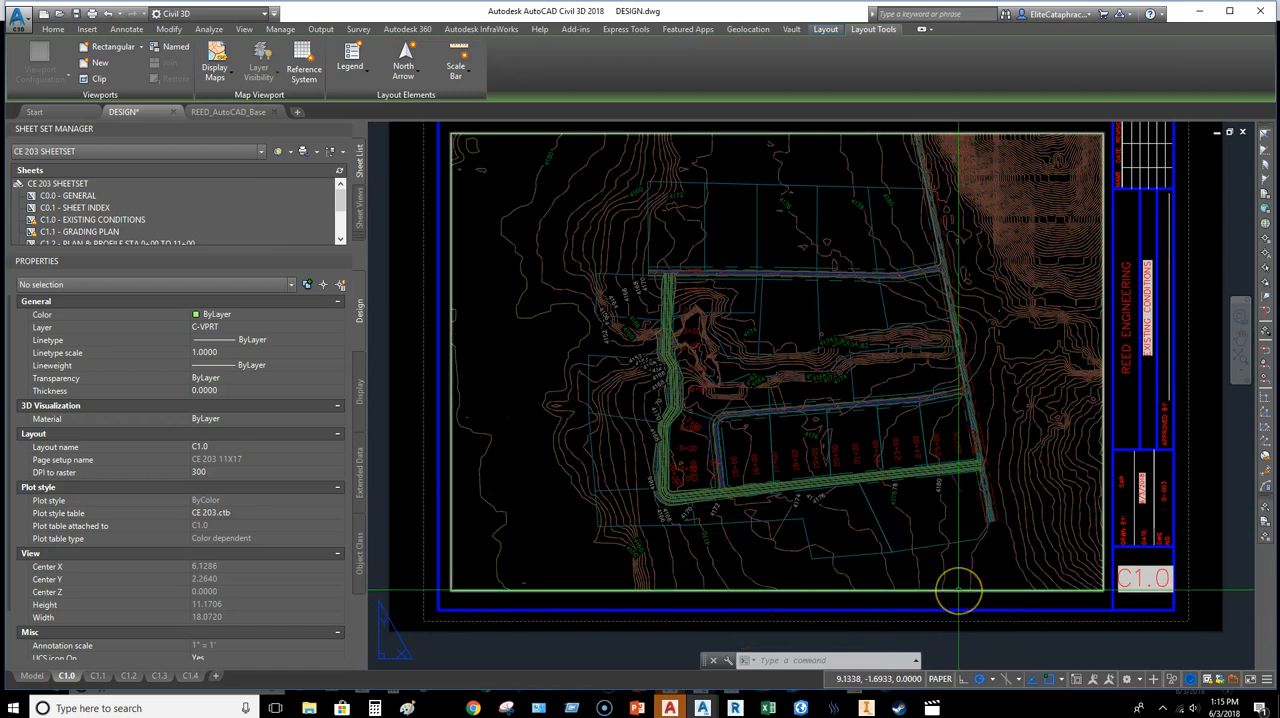
Step: Set the C1.0 viewport's annotation scale to 1/16" = 1'-0" and lock its display
click(786, 590)
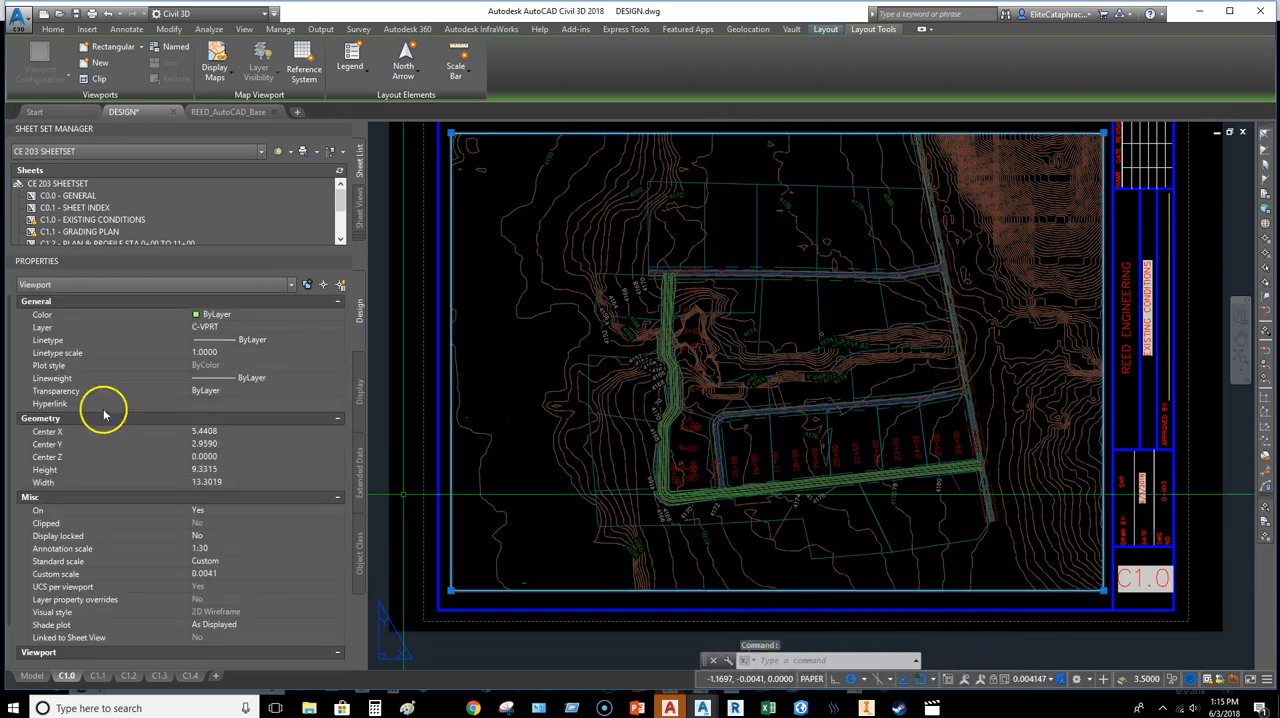
click(229, 549)
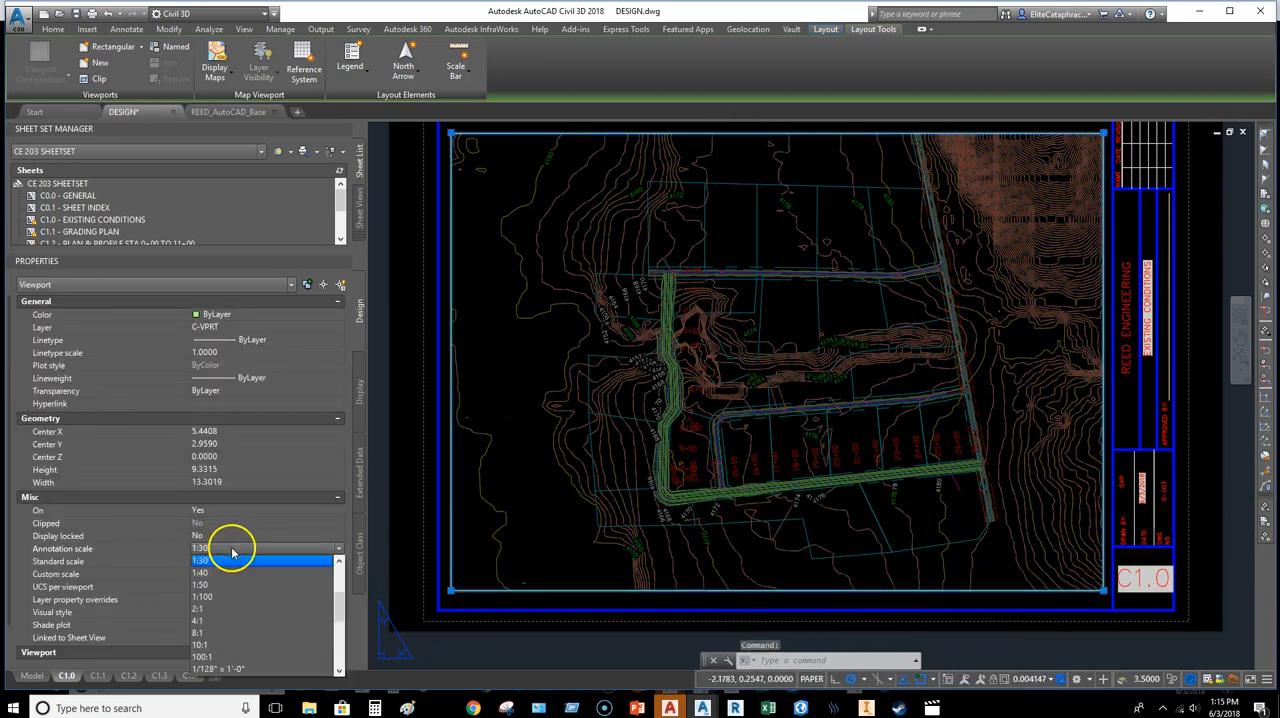
click(213, 572)
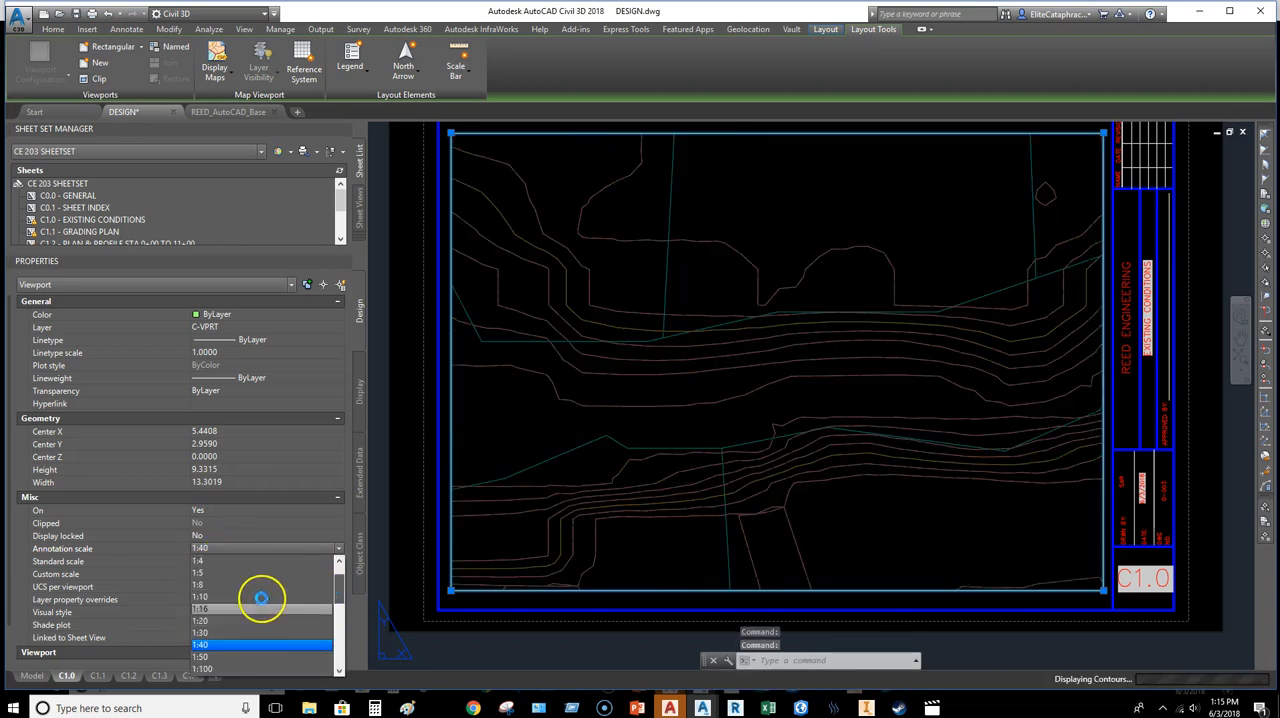
scroll(258, 596, down, 2)
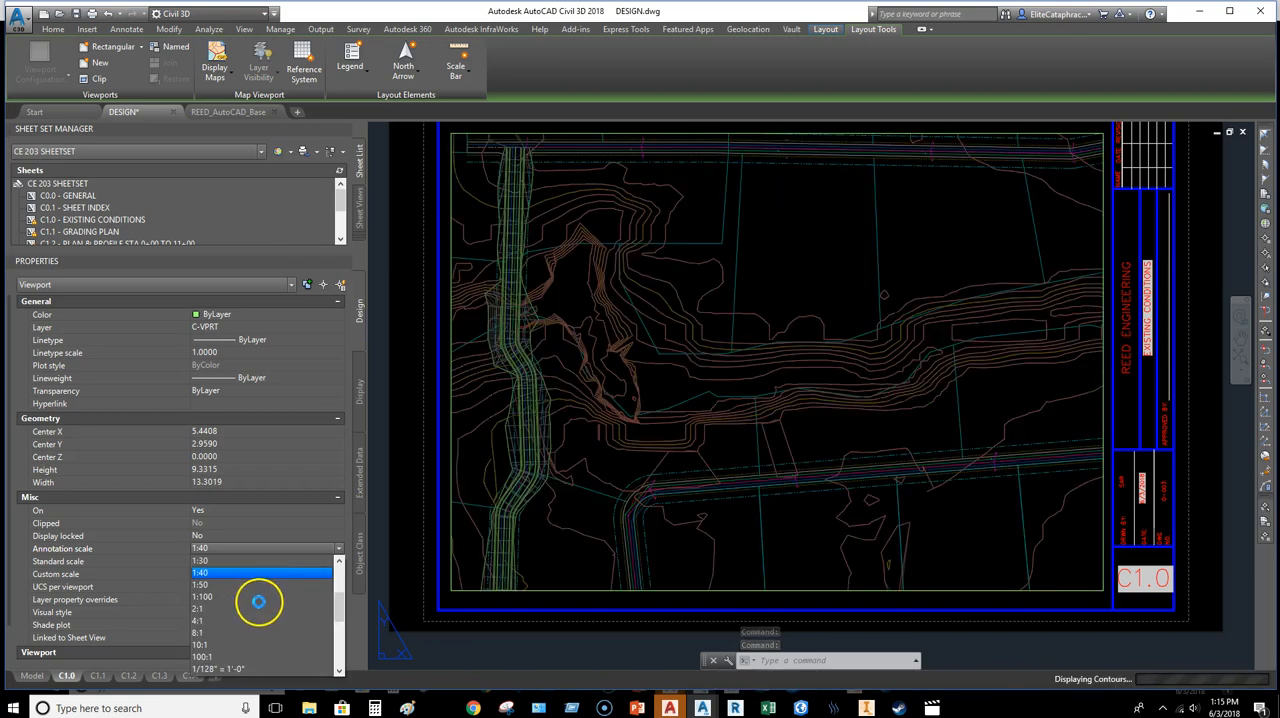
scroll(257, 598, down, 2)
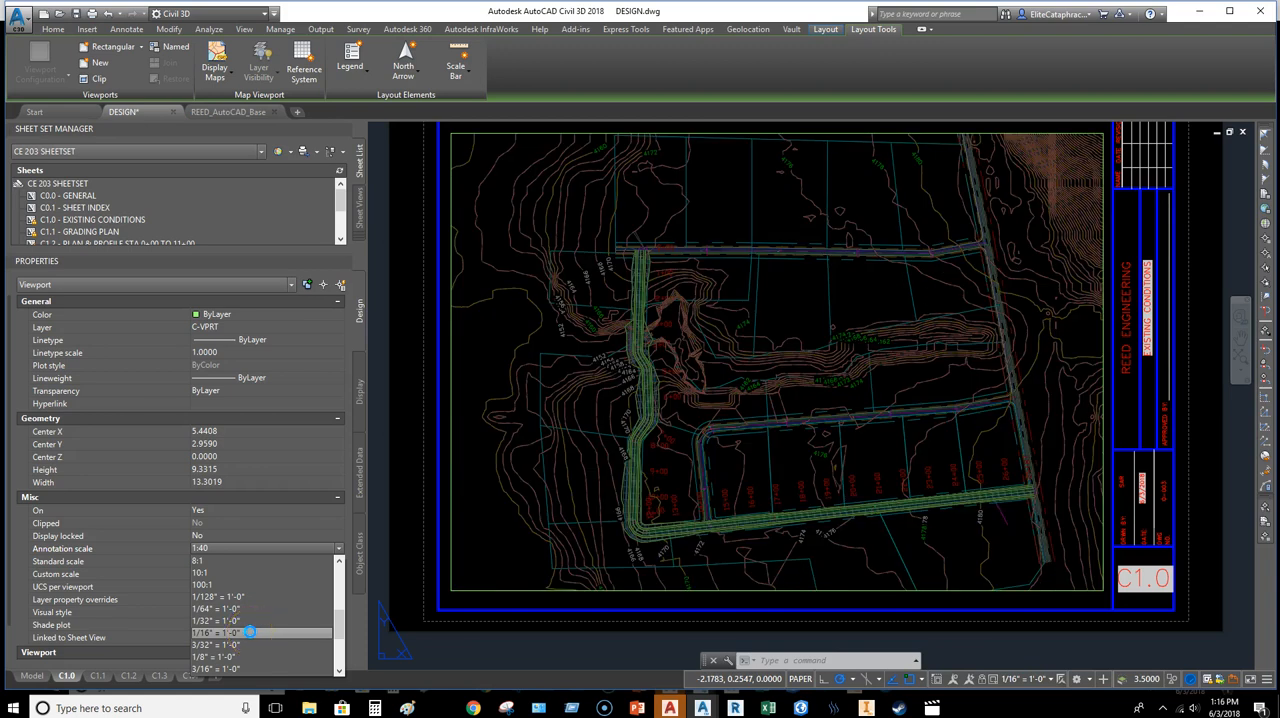
click(250, 632)
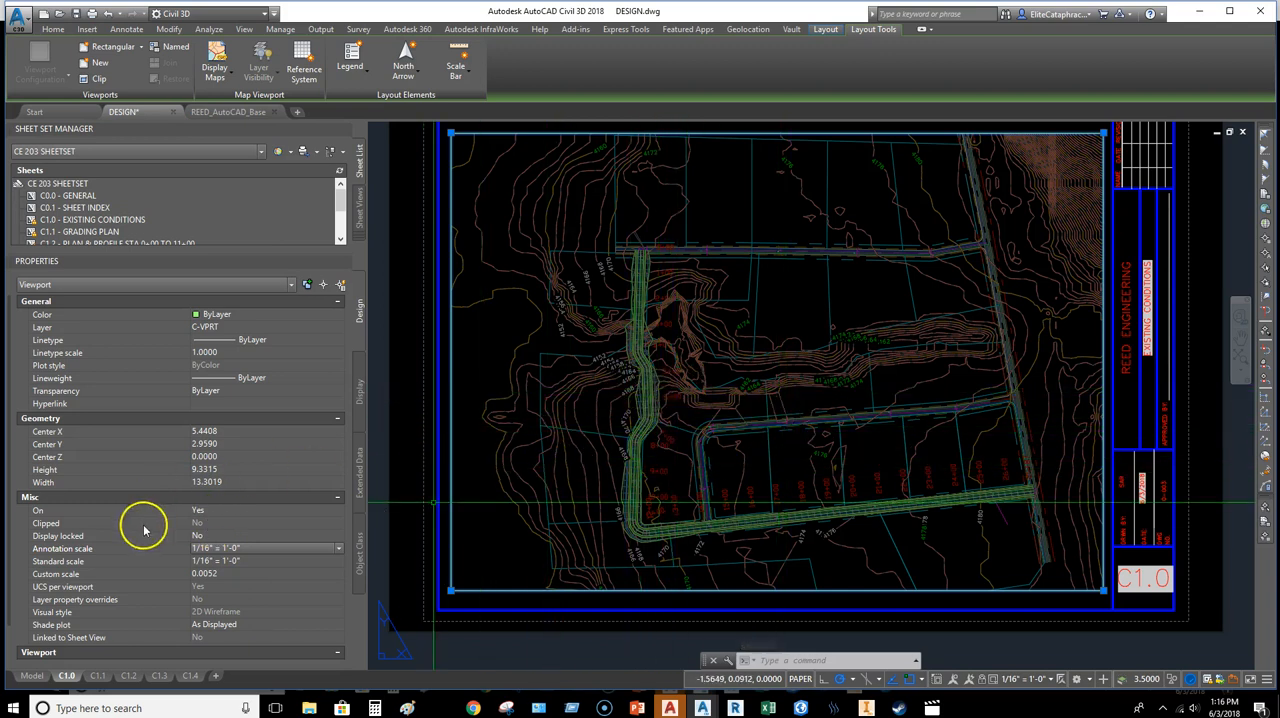
click(214, 537)
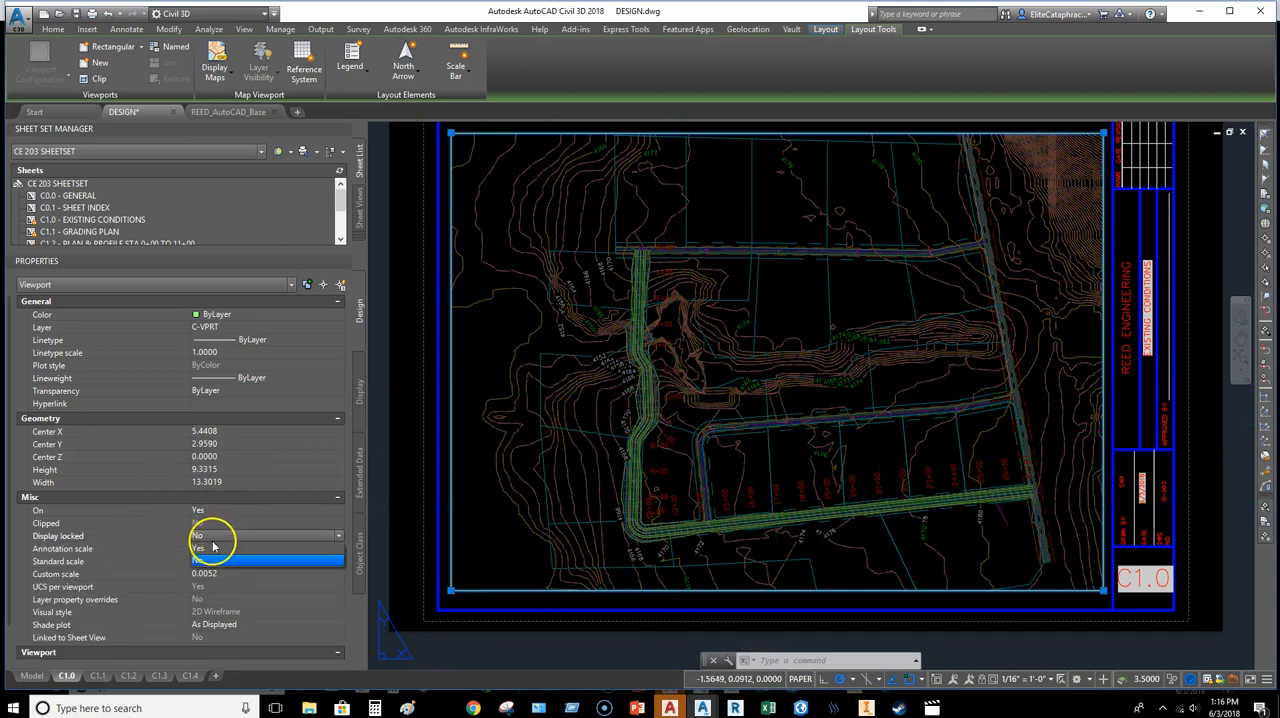
click(213, 548)
Step: Activate the locked C1.0 viewport and freeze the layer of the proposed road corridor in it
middle_drag(858, 478, 870, 442)
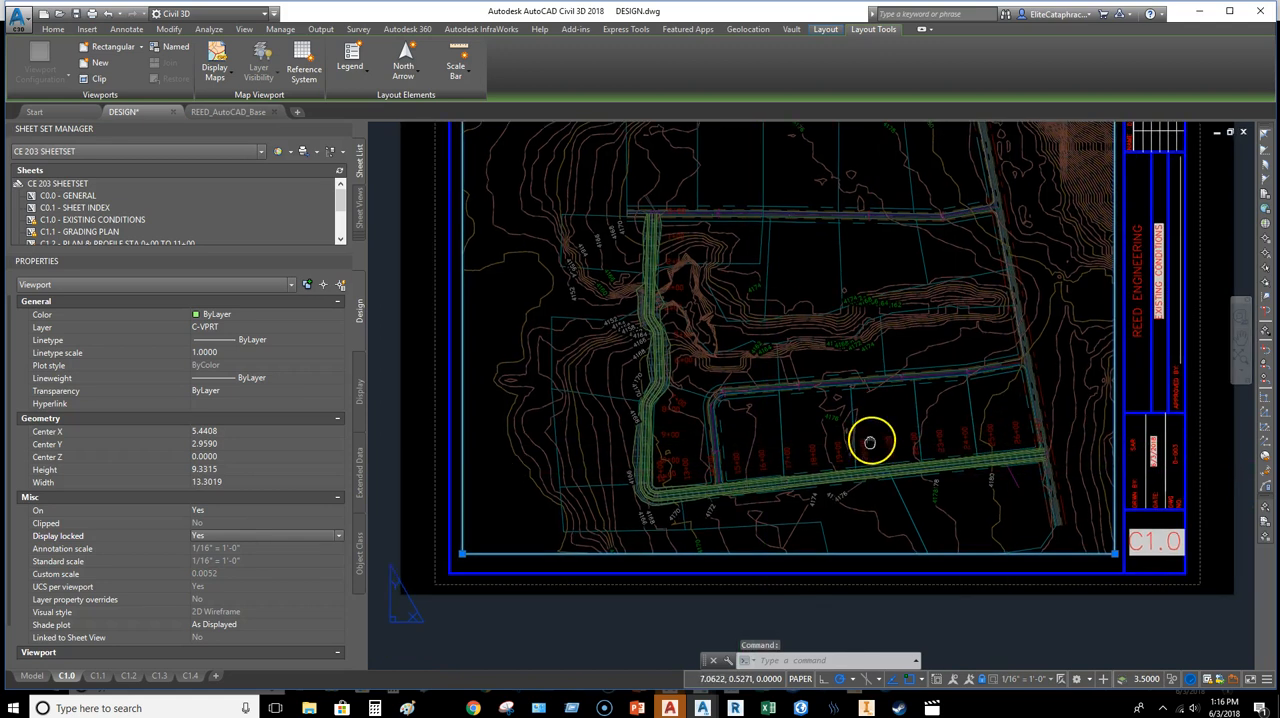
double_click(773, 455)
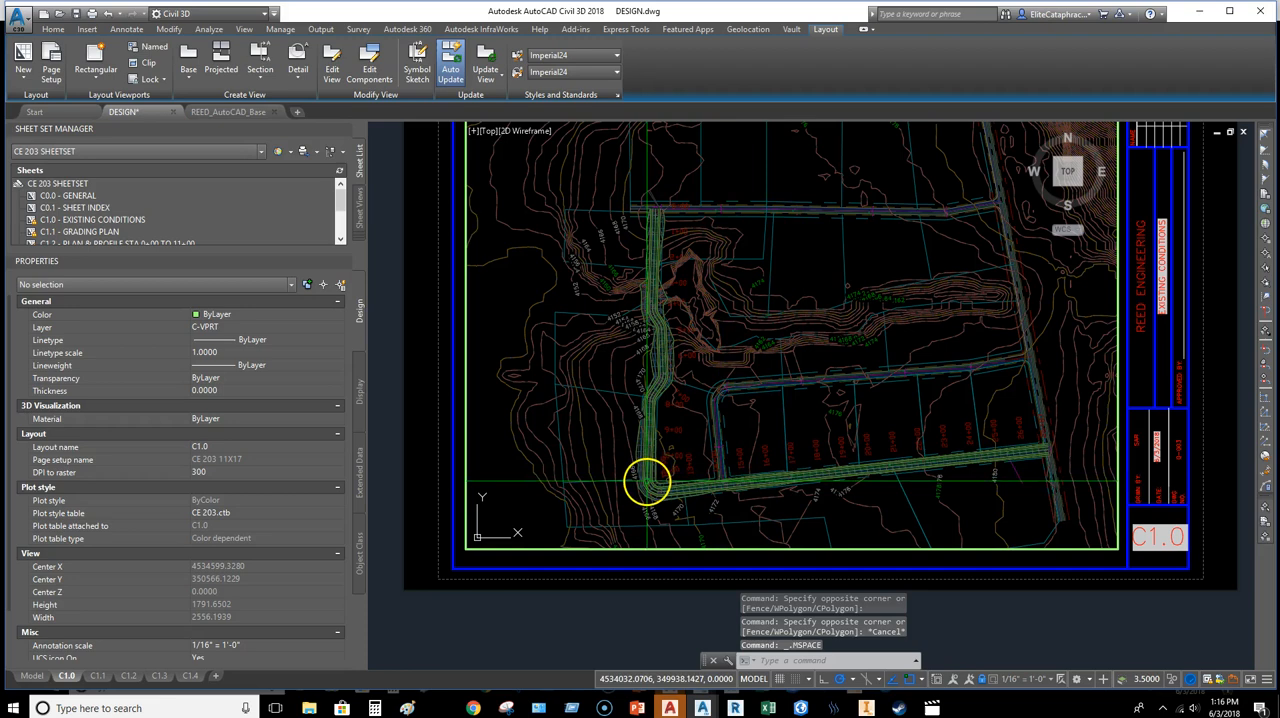
scroll(647, 482, up, 6)
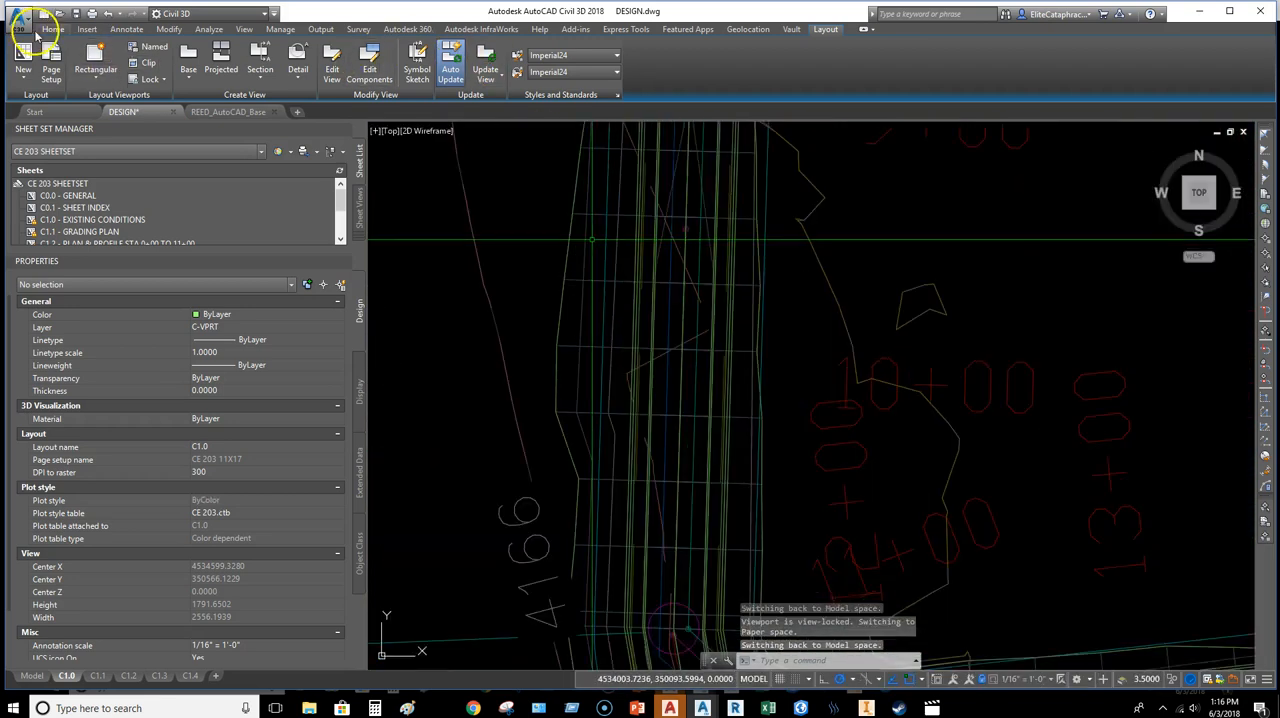
click(50, 29)
click(797, 70)
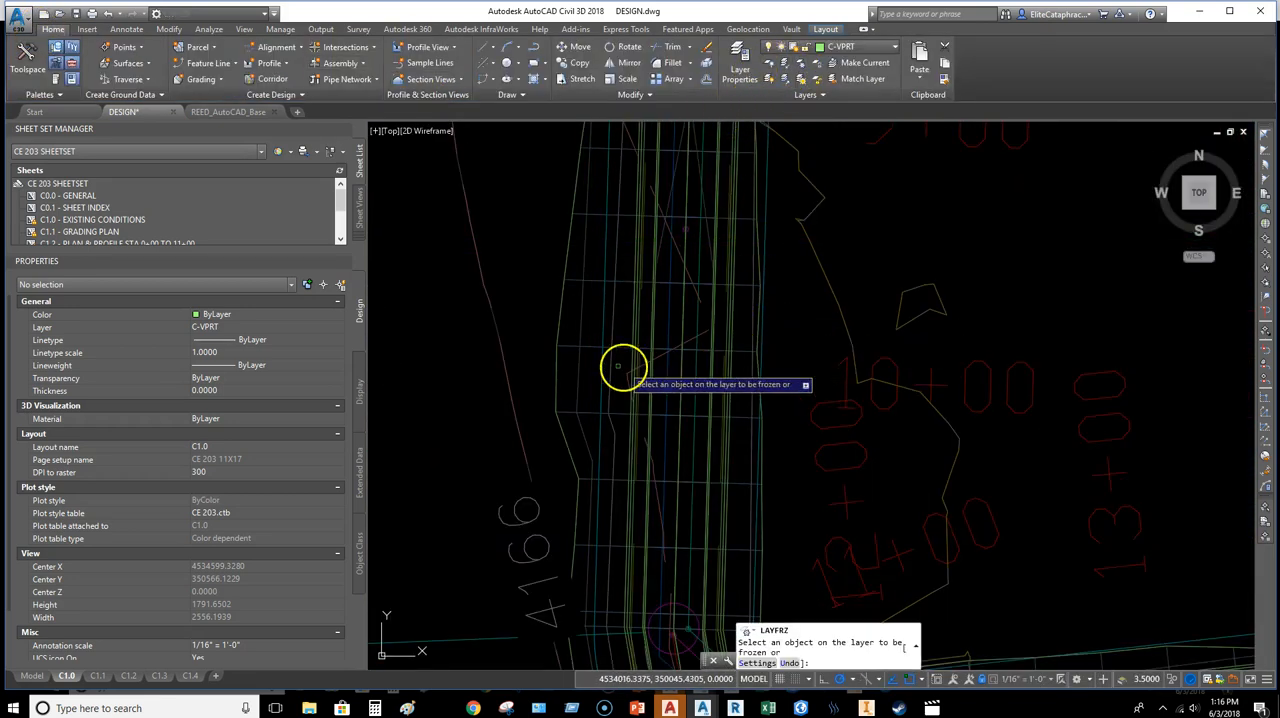
click(561, 306)
Step: Freeze the C-UTIL sewer line, storm line, sewer structure and water line layers in the viewport at the road bend
scroll(614, 437, down, 3)
middle_drag(686, 522, 661, 392)
scroll(656, 402, up, 4)
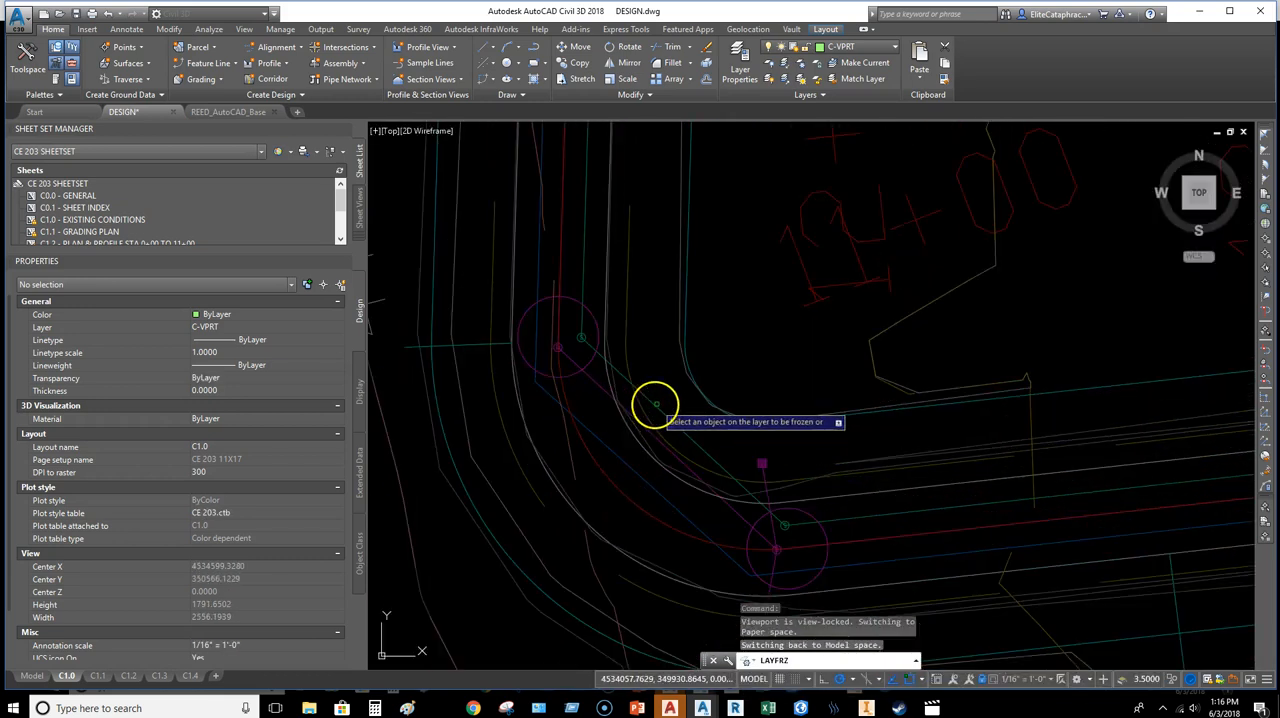
click(651, 406)
click(569, 360)
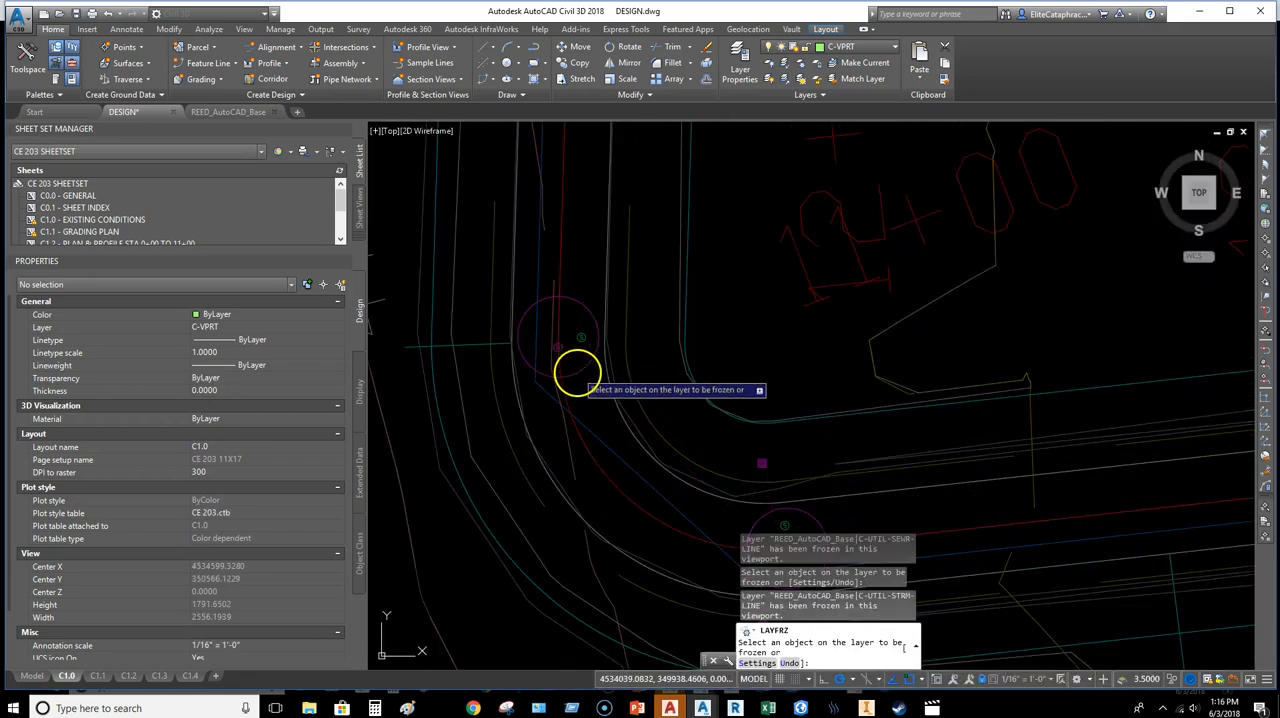
click(562, 351)
click(561, 346)
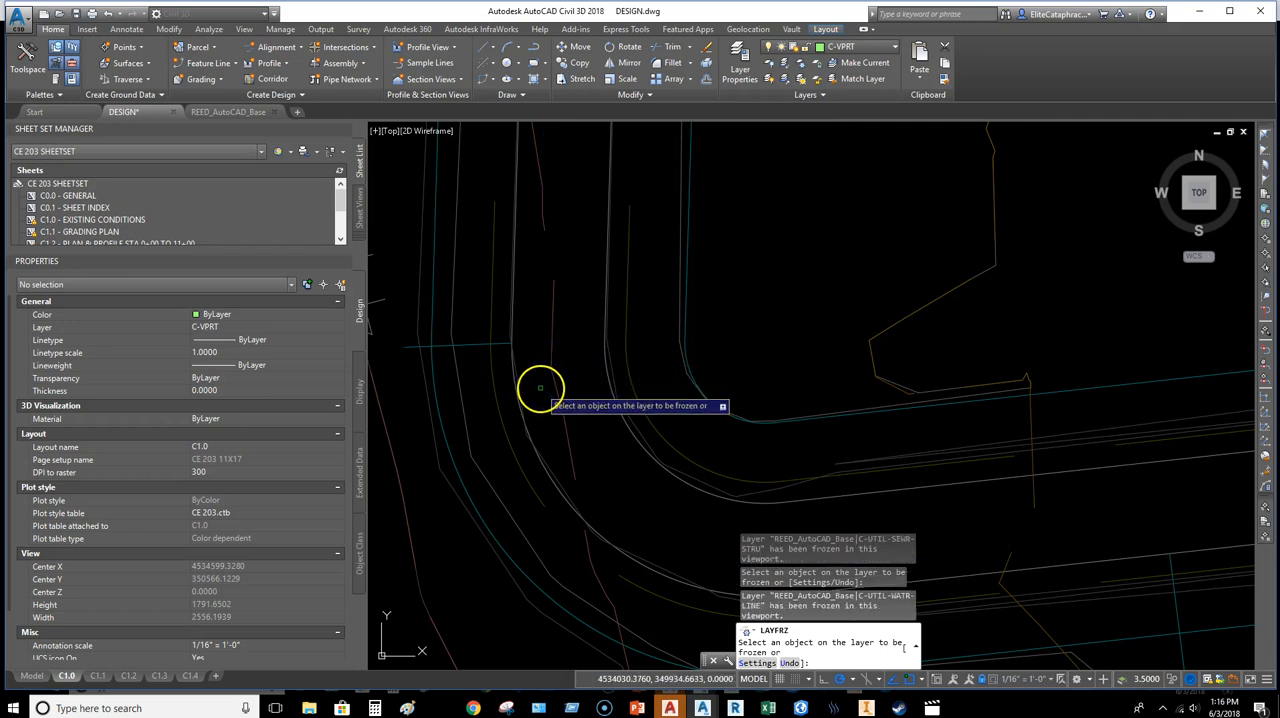
Step: Freeze the C-ROAD-ASPH layer in the viewport using the proposed road's edge near the bend
scroll(627, 416, down, 4)
scroll(649, 471, up, 5)
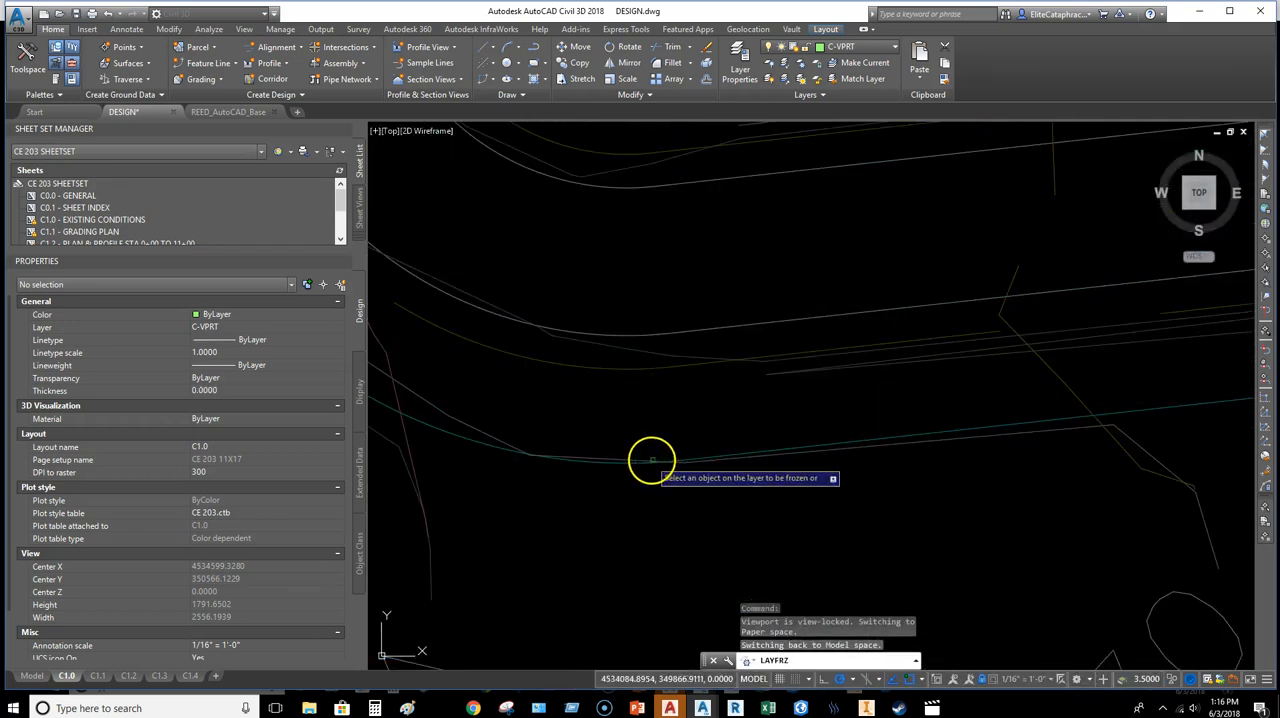
scroll(792, 448, up, 2)
click(799, 435)
scroll(794, 414, down, 4)
middle_drag(794, 414, 693, 539)
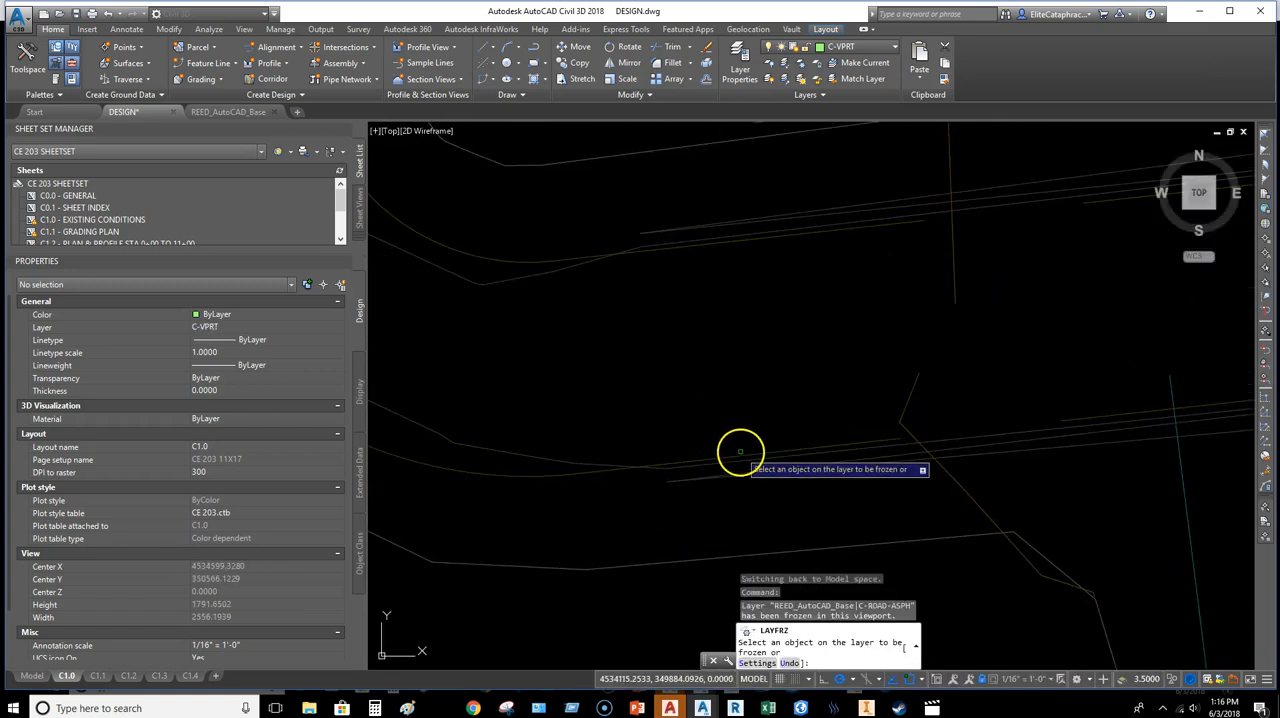
Step: Freeze further layers of the proposed interior road linework in the C1.0 viewport
scroll(750, 447, down, 9)
middle_drag(871, 454, 452, 517)
middle_drag(865, 342, 883, 512)
scroll(795, 473, up, 4)
middle_drag(735, 497, 1068, 443)
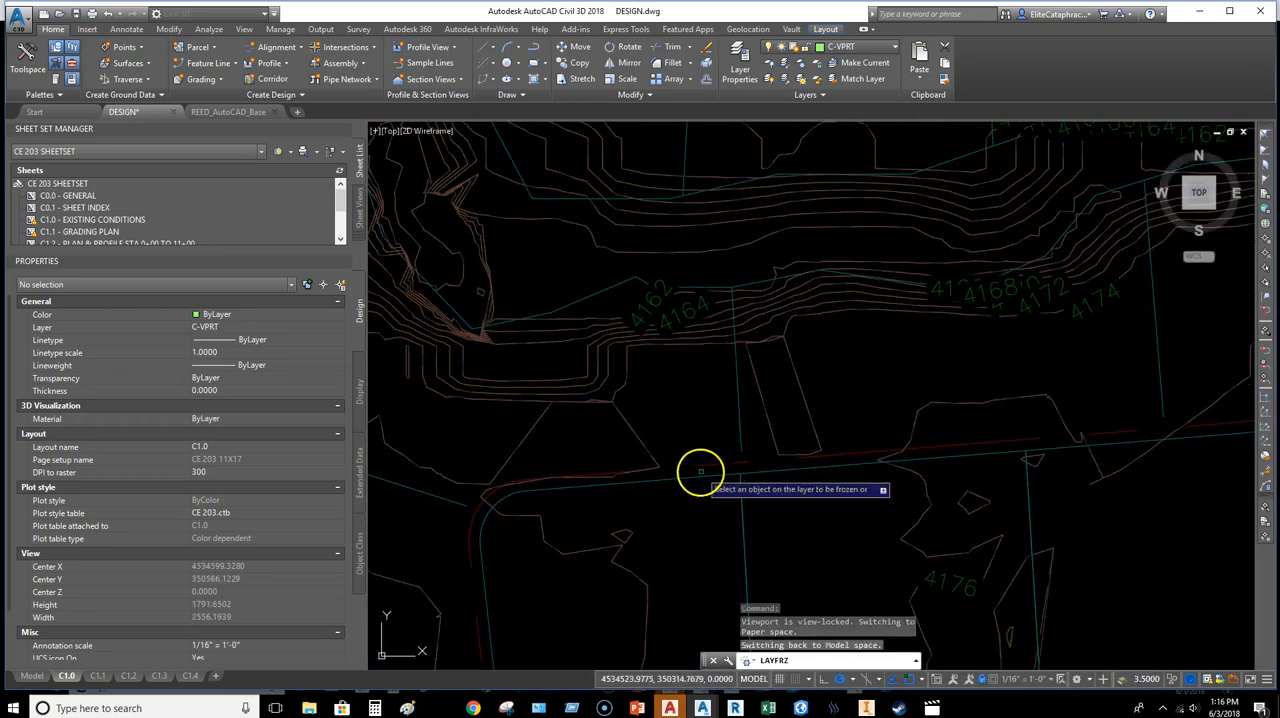
scroll(689, 474, down, 4)
middle_drag(689, 474, 835, 315)
scroll(746, 353, up, 5)
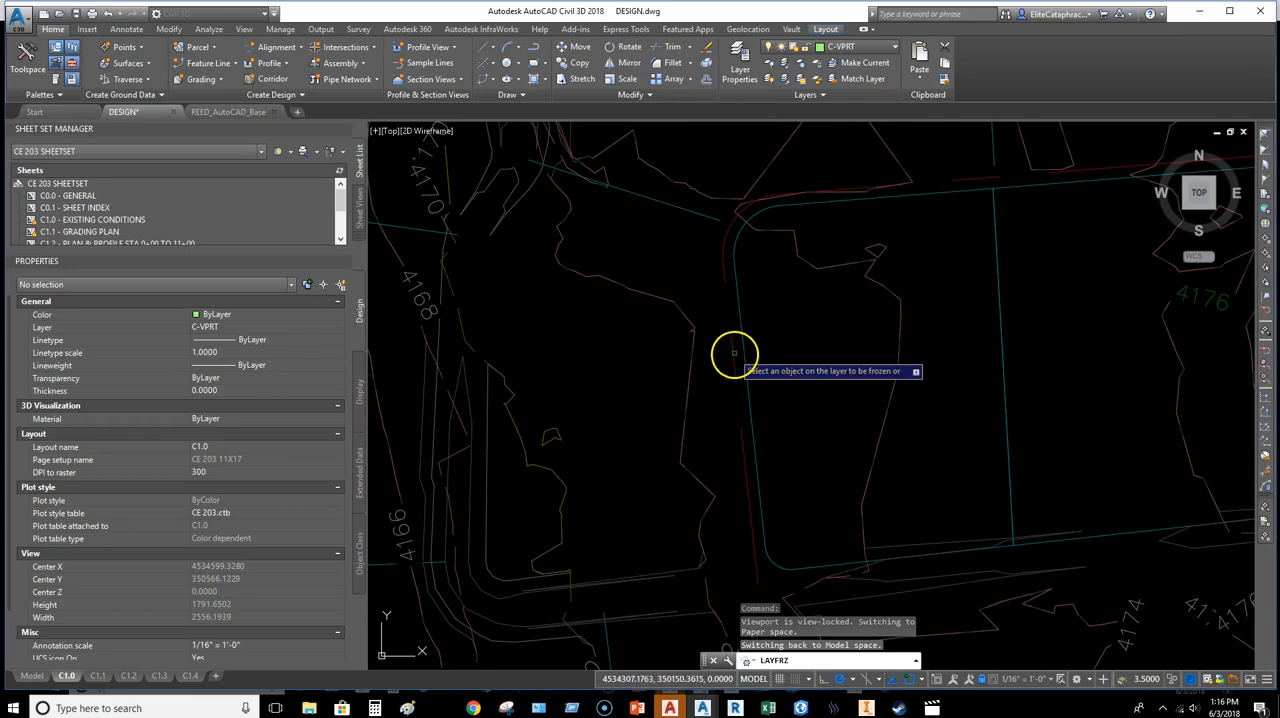
Step: Freeze the remaining proposed road linework and the C-TOPO-TINN layer in the C1.0 viewport
scroll(736, 352, down, 5)
scroll(780, 440, up, 5)
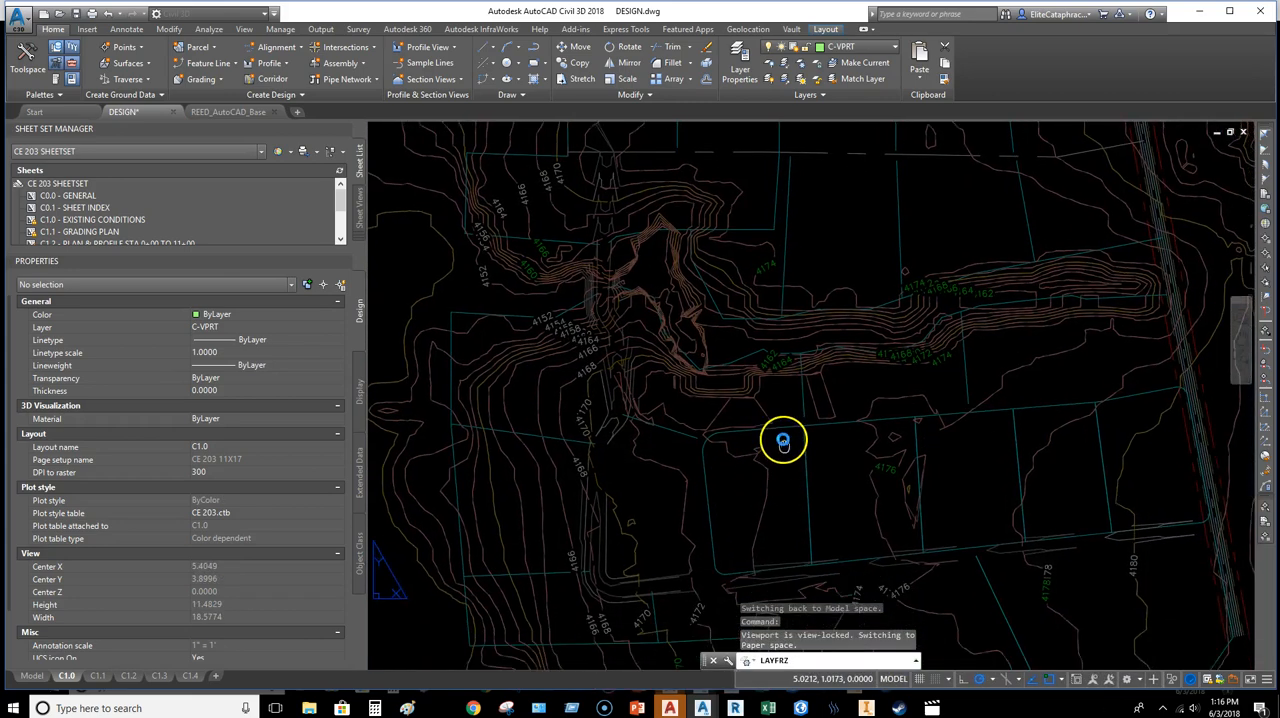
scroll(600, 400, up, 6)
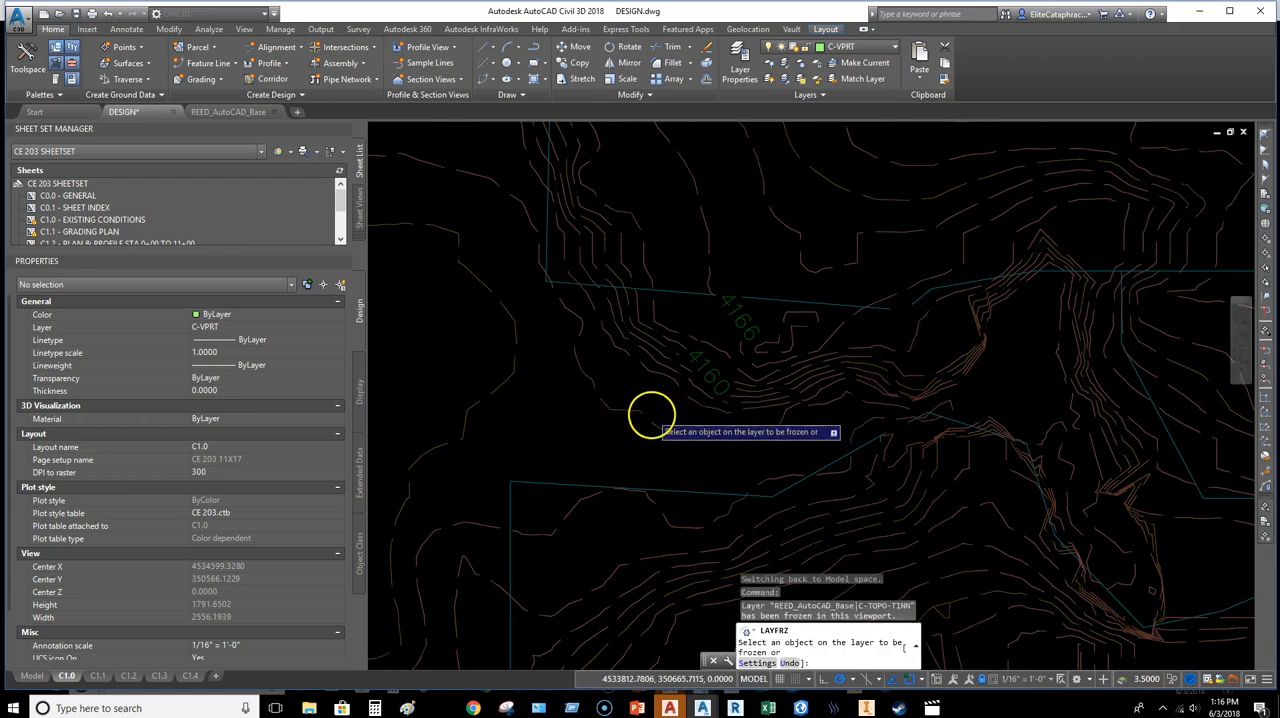
scroll(651, 417, down, 5)
scroll(790, 455, up, 1)
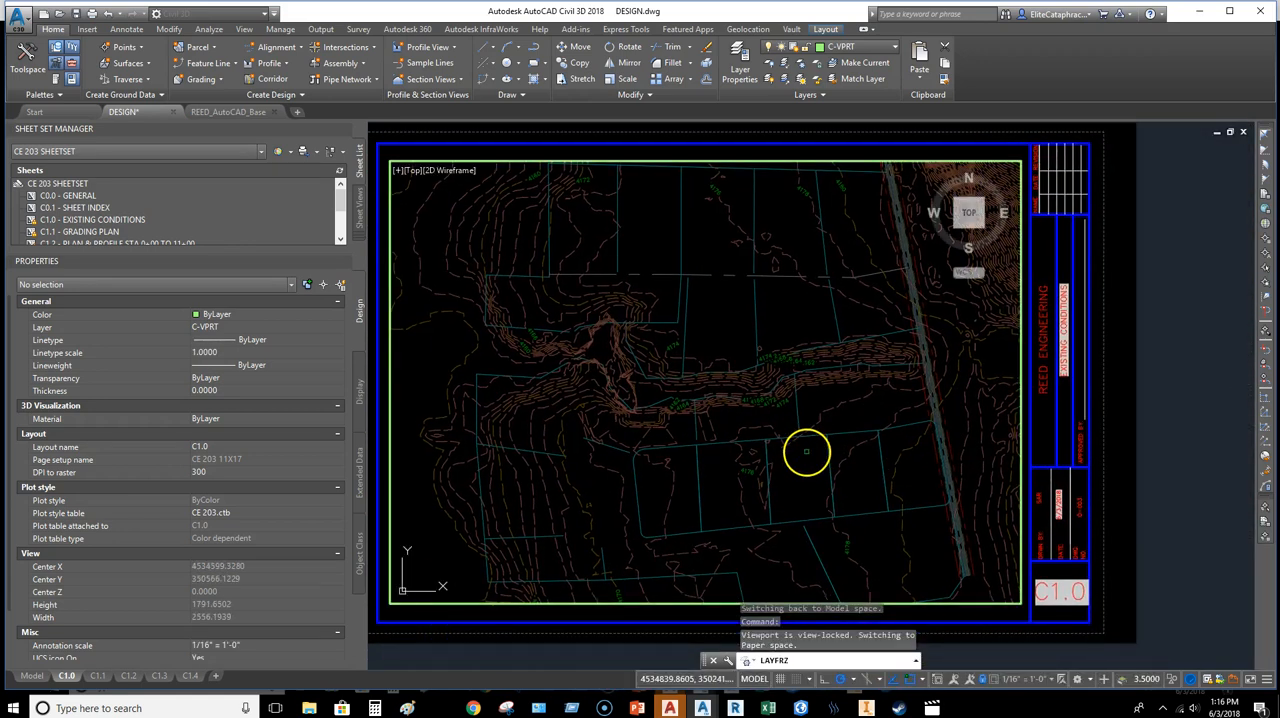
Step: Freeze the C-GEOM-LOTS lot line layer in the C1.0 viewport and end the layer freeze command
click(755, 316)
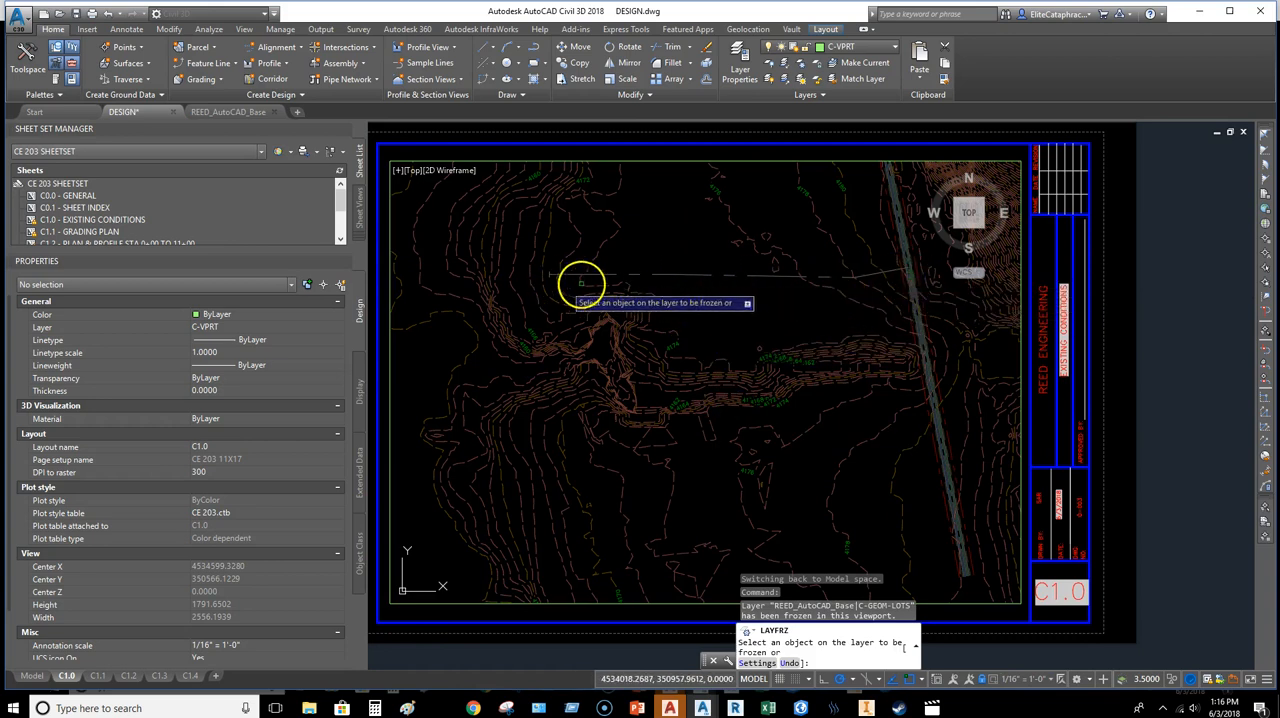
middle_drag(723, 404, 671, 354)
middle_drag(731, 447, 814, 486)
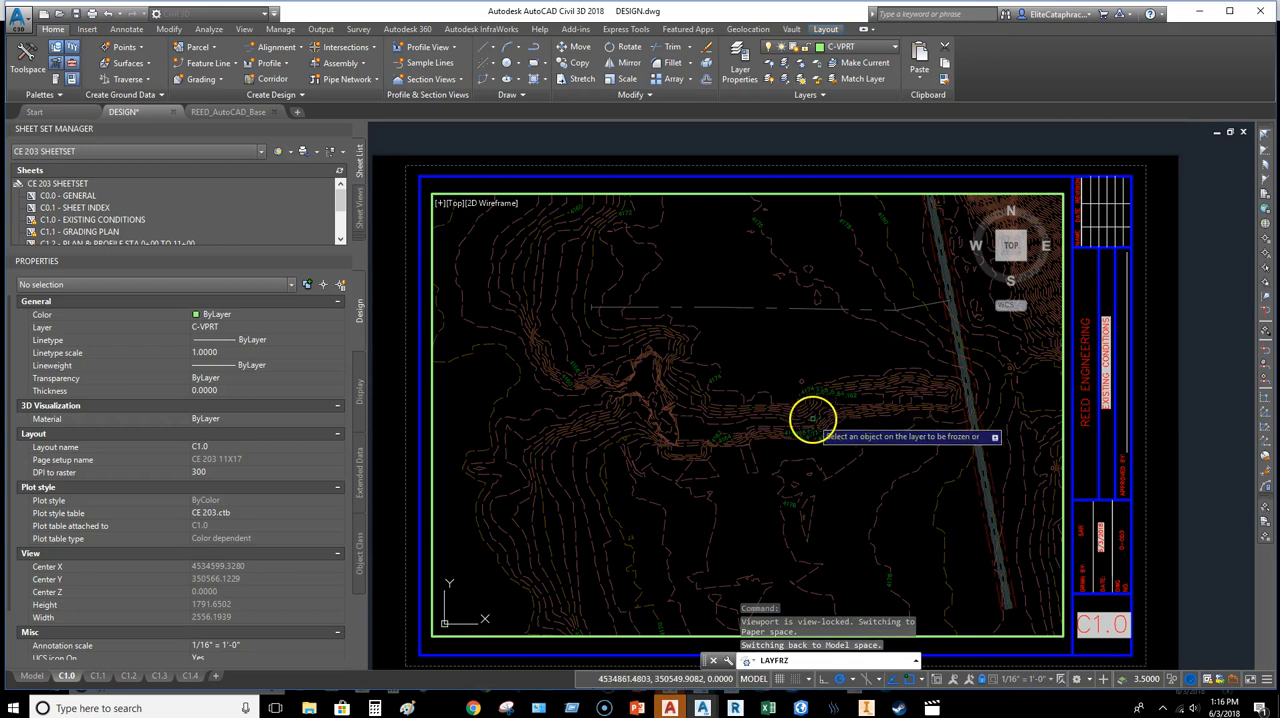
middle_drag(813, 419, 834, 367)
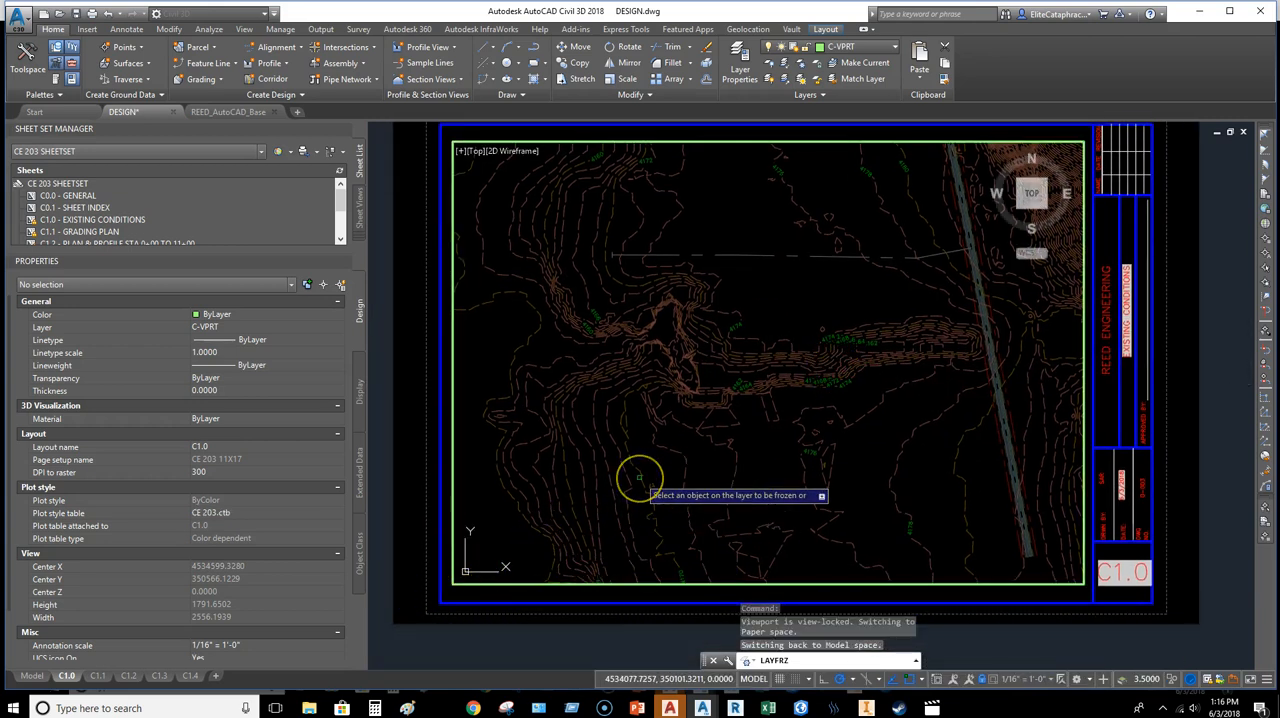
key(Escape)
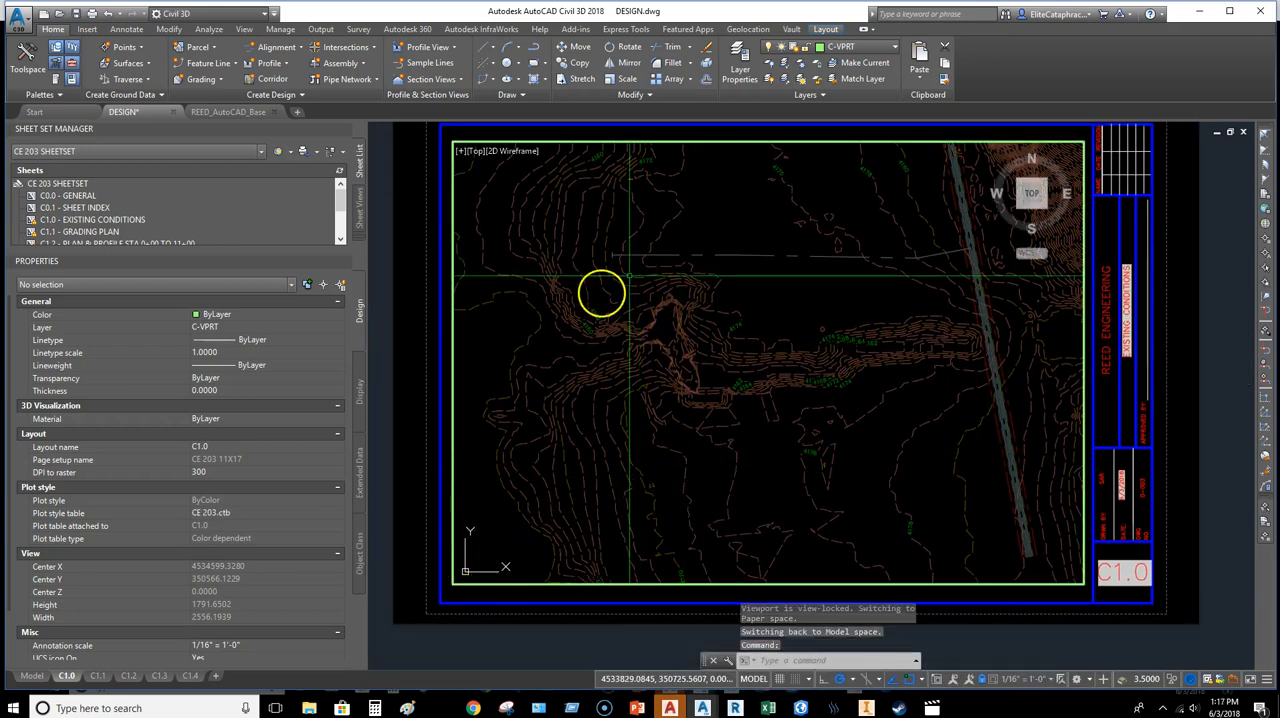
Step: Return to paper space on sheet C1.0 and select the viewport to check its lock and scale settings
double_click(410, 400)
middle_drag(632, 311, 662, 298)
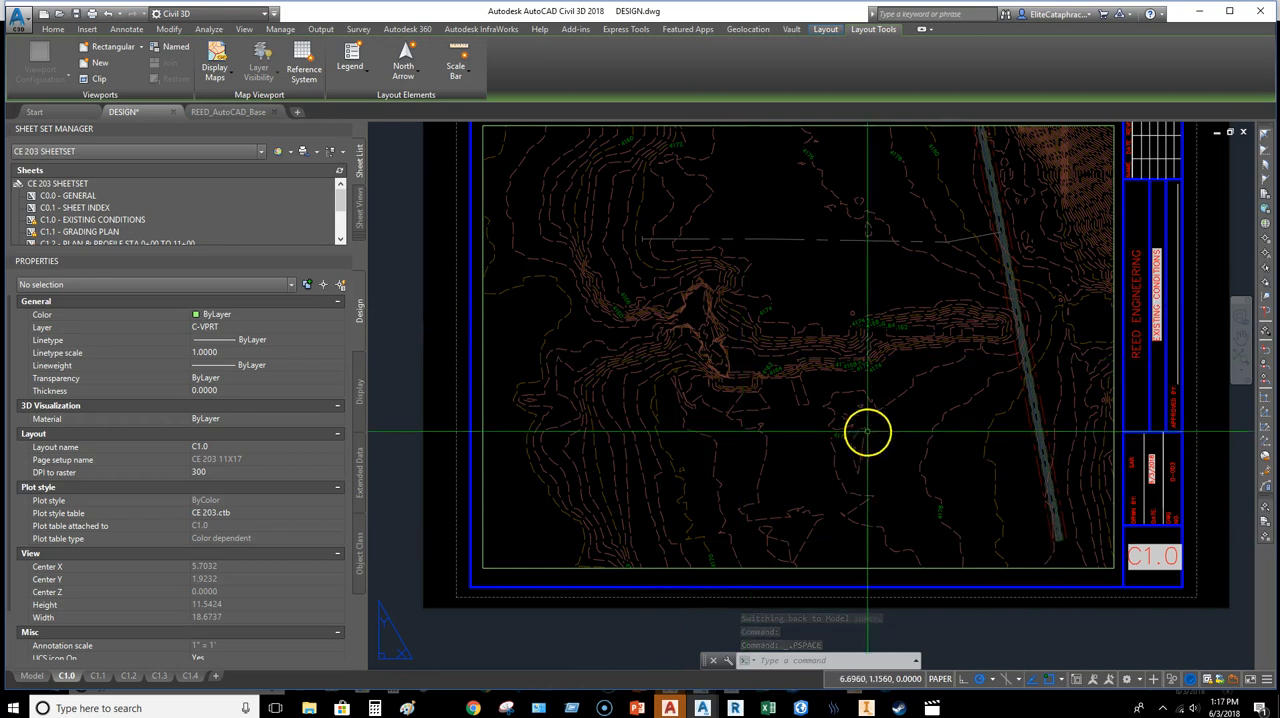
mouse_move(894, 434)
middle_down()
mouse_move(770, 452)
mouse_move(907, 432)
middle_up()
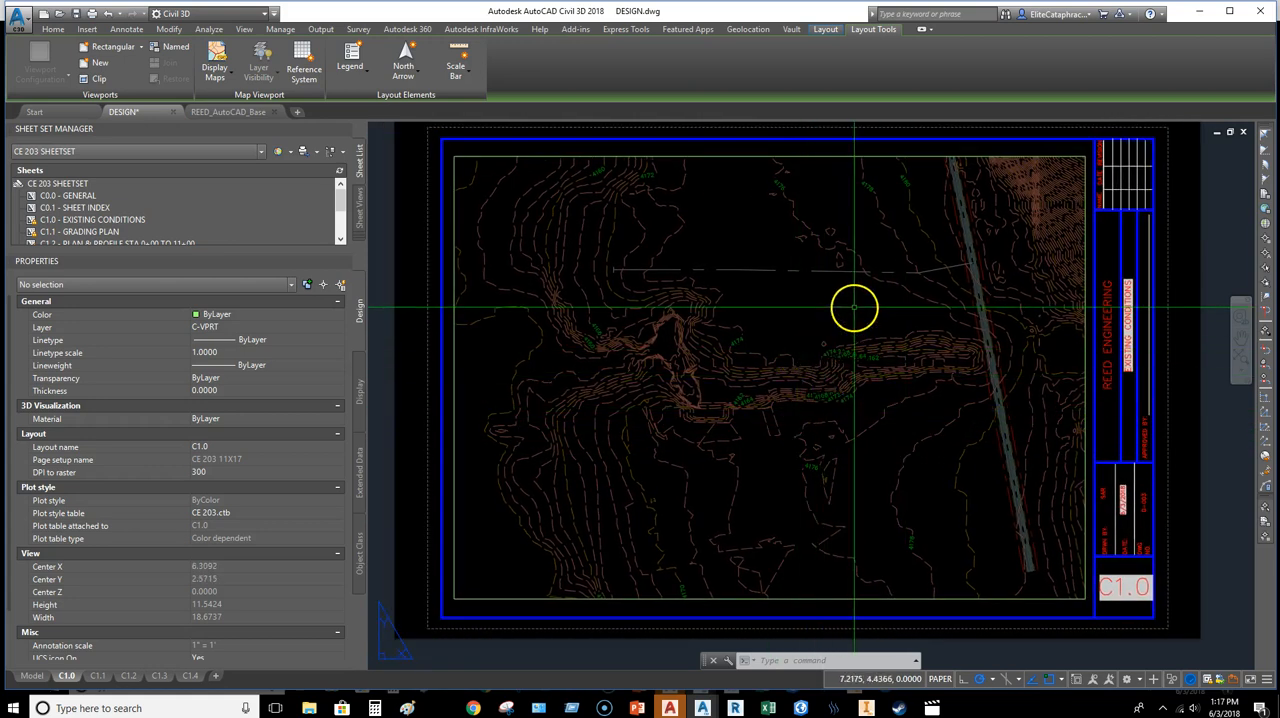
click(1084, 245)
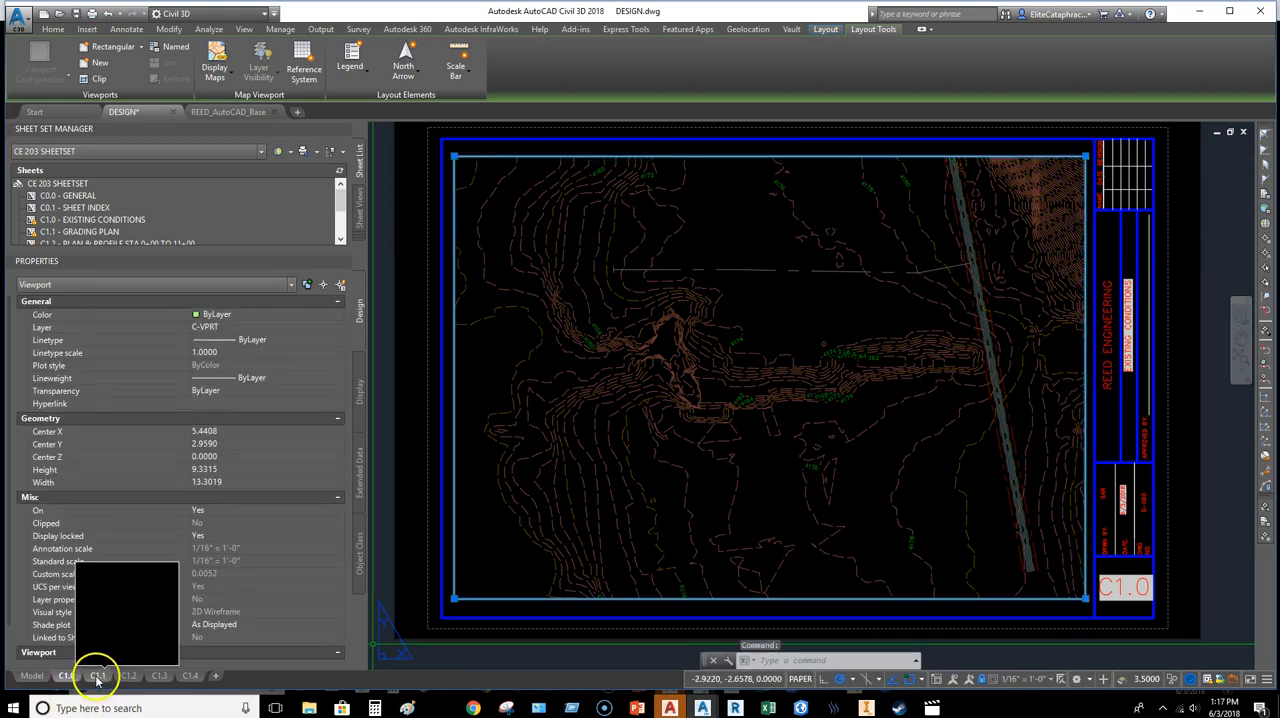
Step: On sheet C1.2, erase the existing north arrow above the plan view's scale bar
click(128, 675)
scroll(975, 300, up, 5)
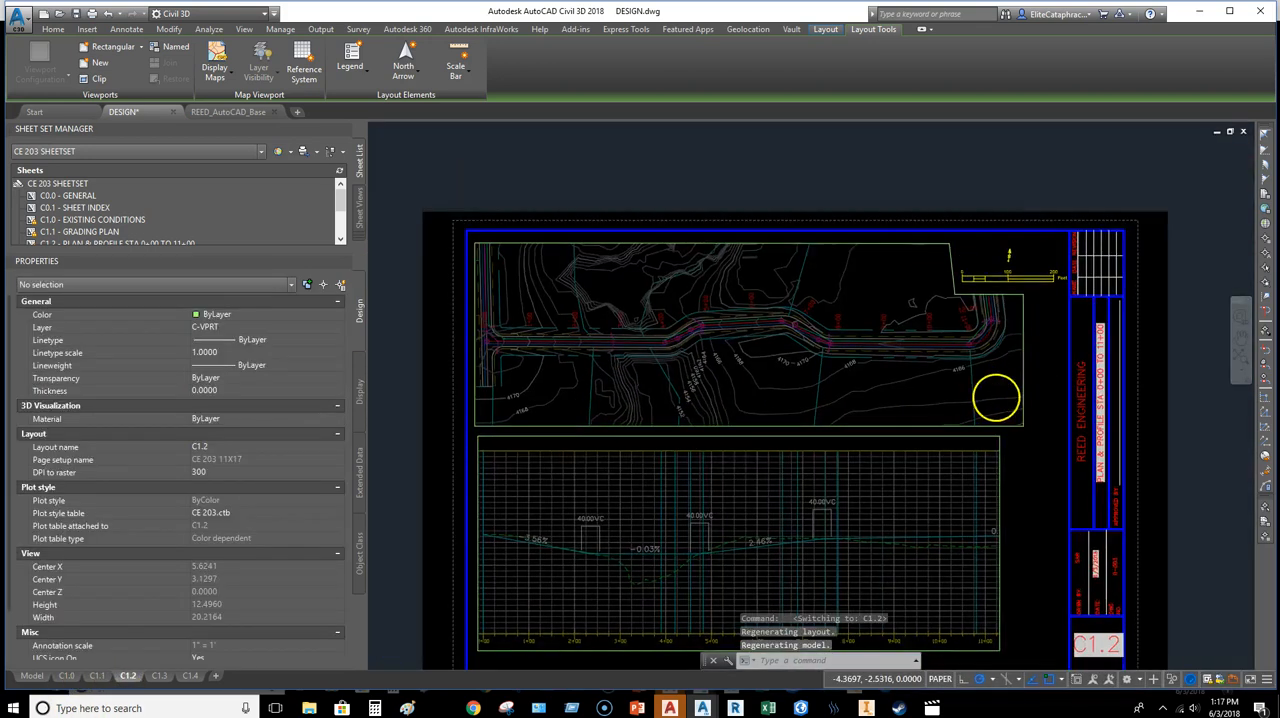
scroll(985, 318, down, 5)
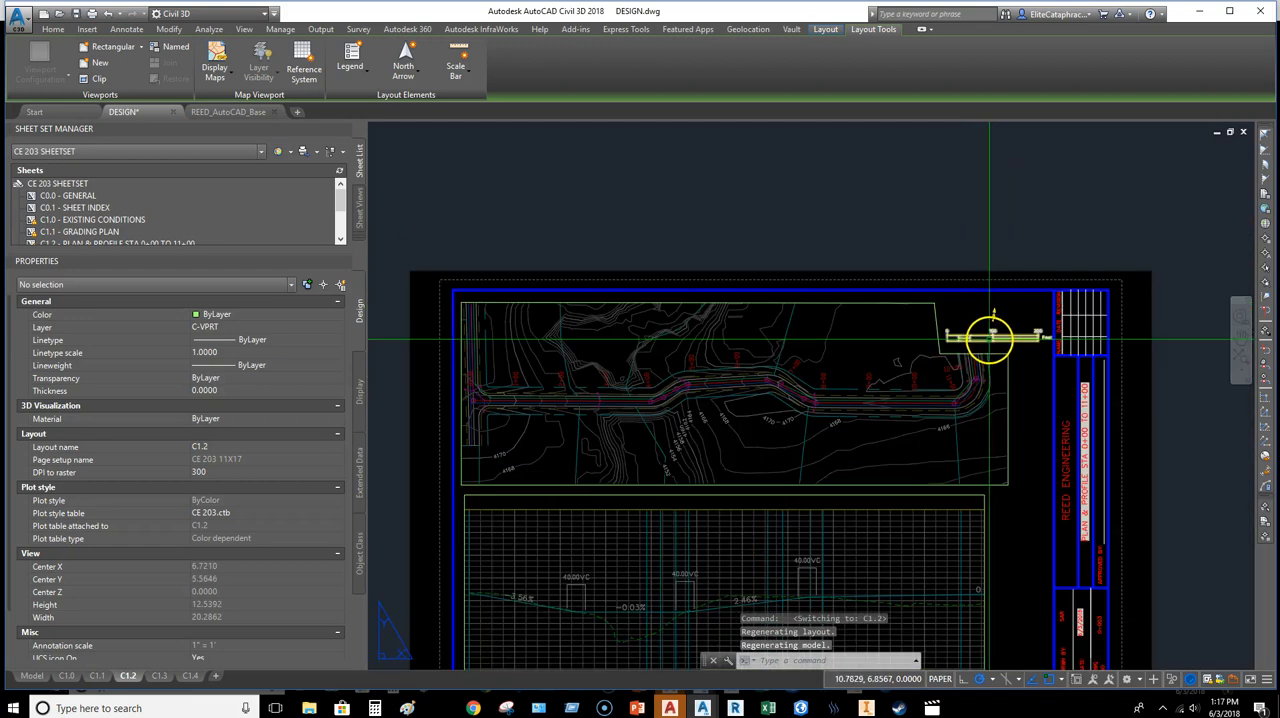
scroll(1032, 310, up, 5)
click(1021, 332)
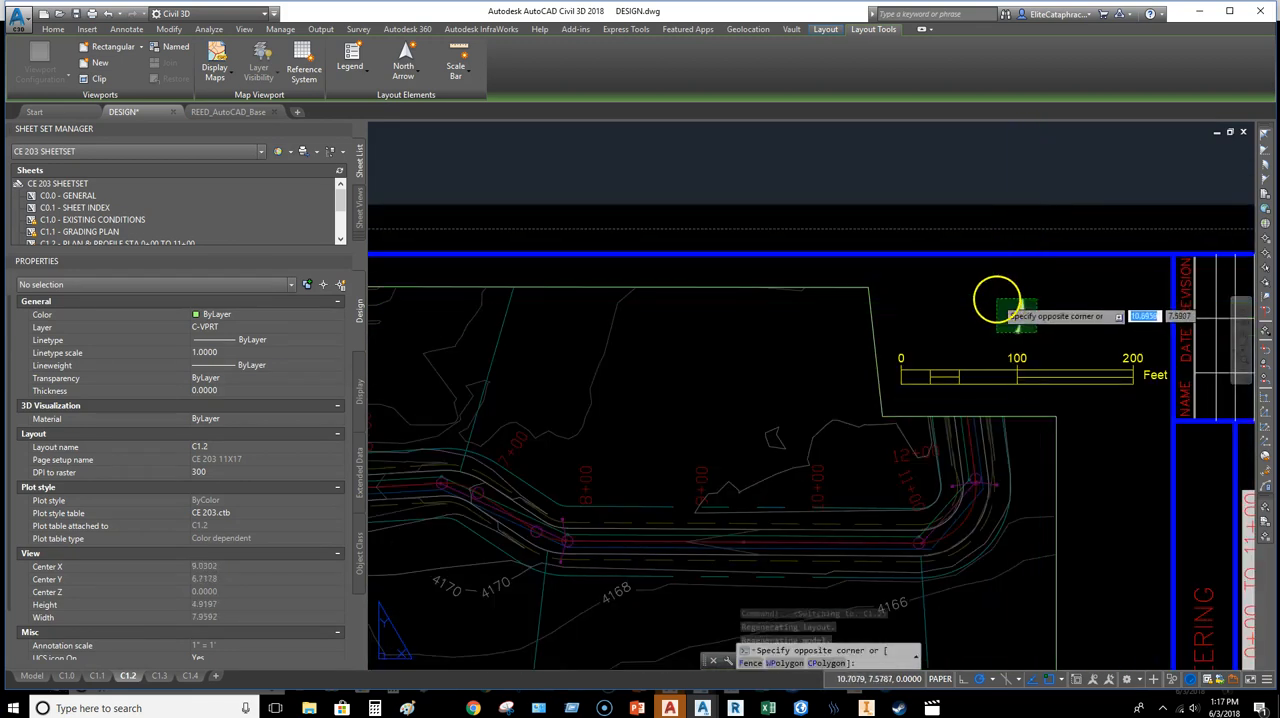
click(996, 296)
click(1017, 343)
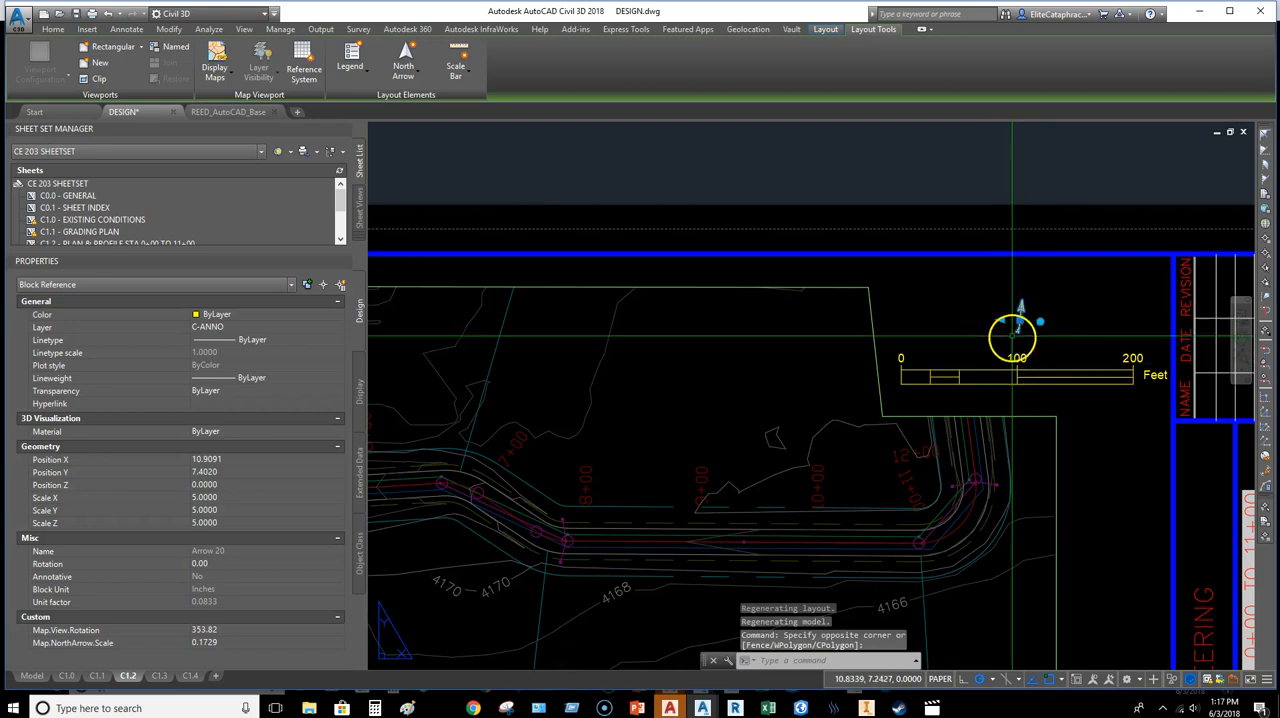
click(1040, 321)
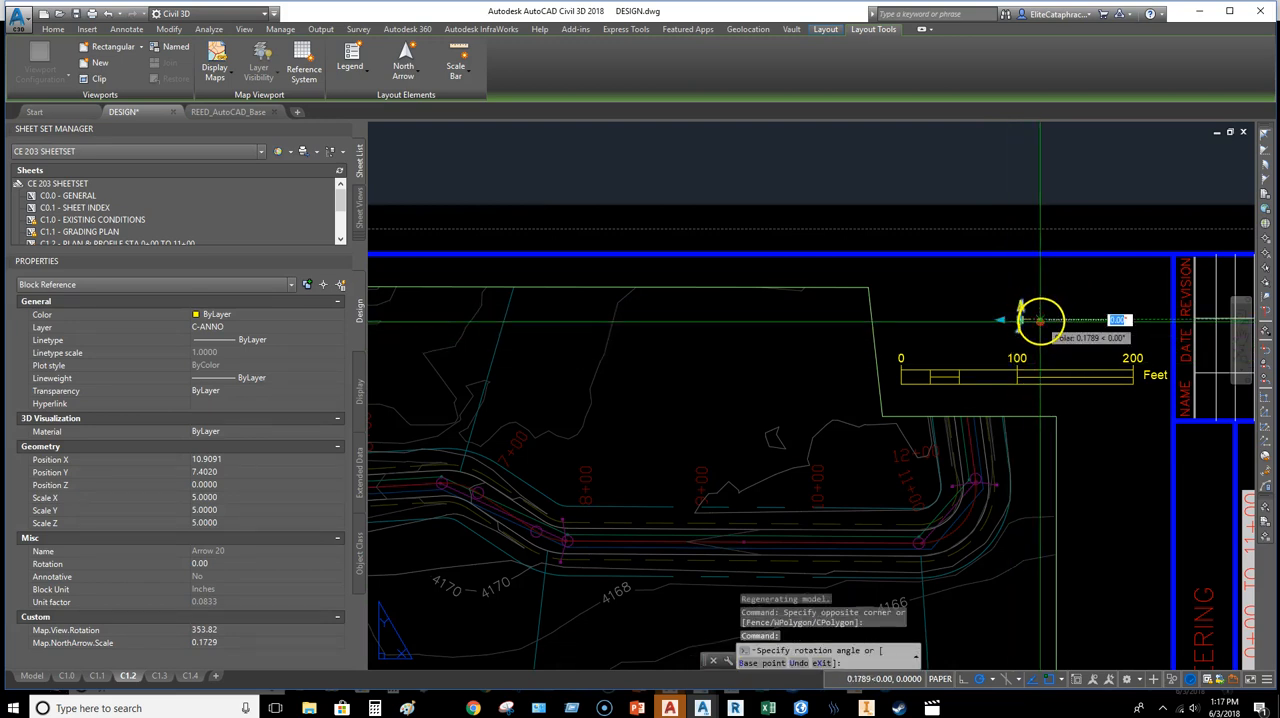
key(Escape)
key(Escape)
click(1020, 308)
key(Delete)
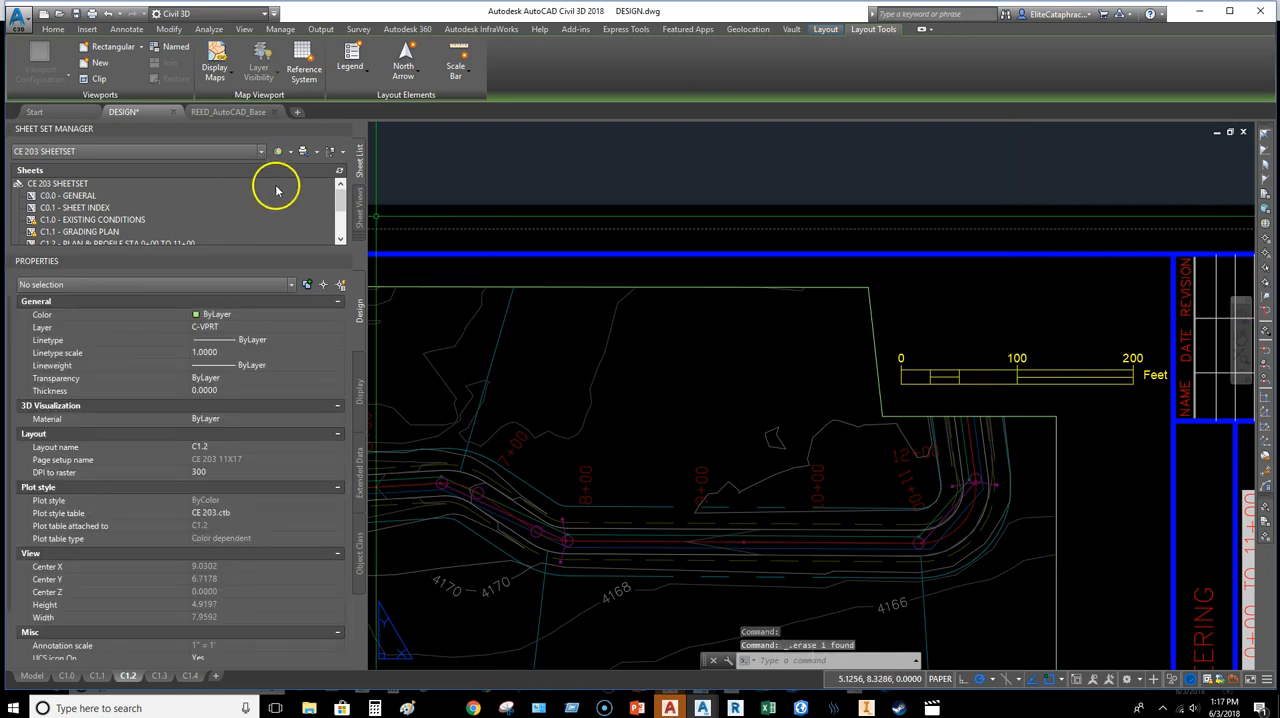
Step: Insert the Arrow 20 north arrow for the C1.2 plan viewport, placing it above the scale bar
click(421, 69)
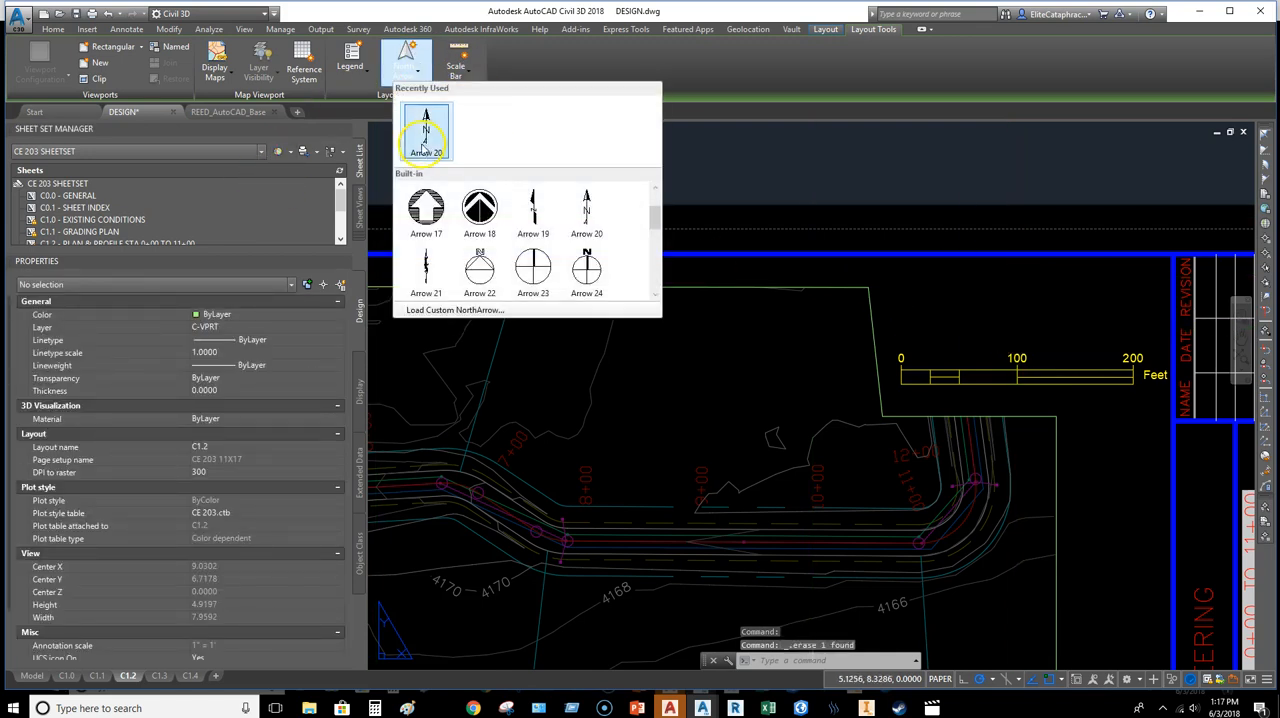
click(424, 132)
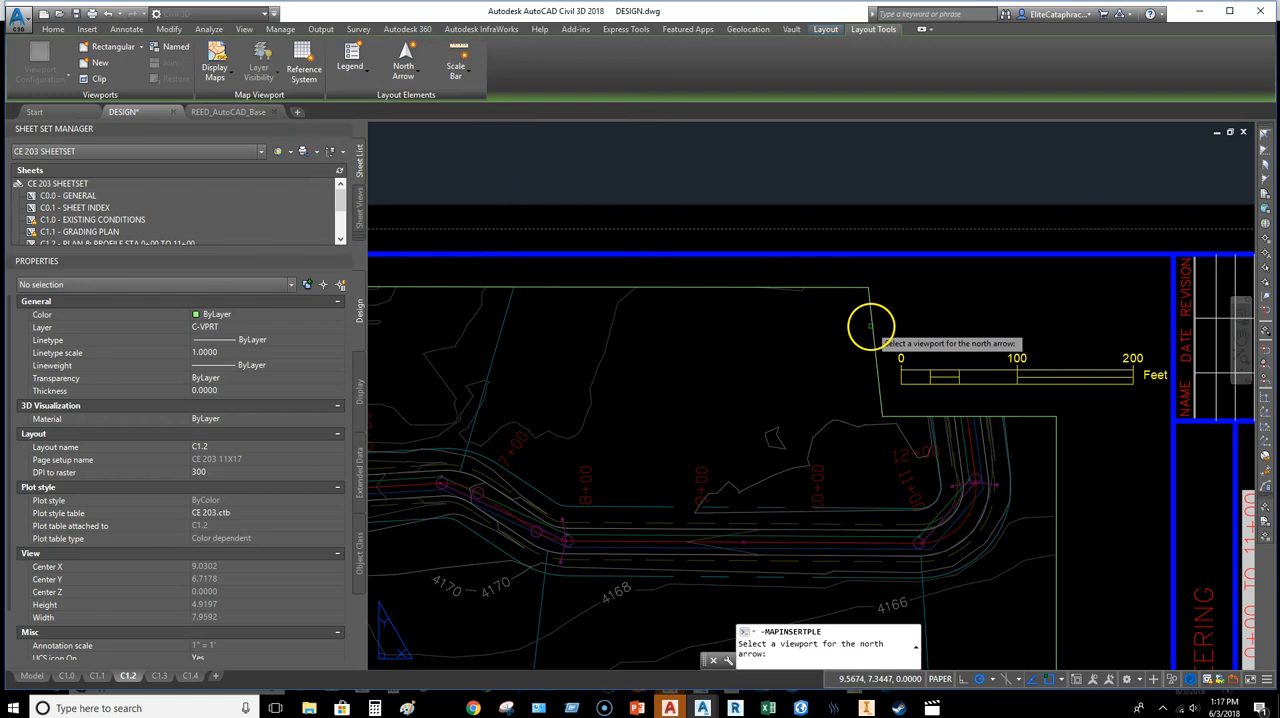
click(873, 326)
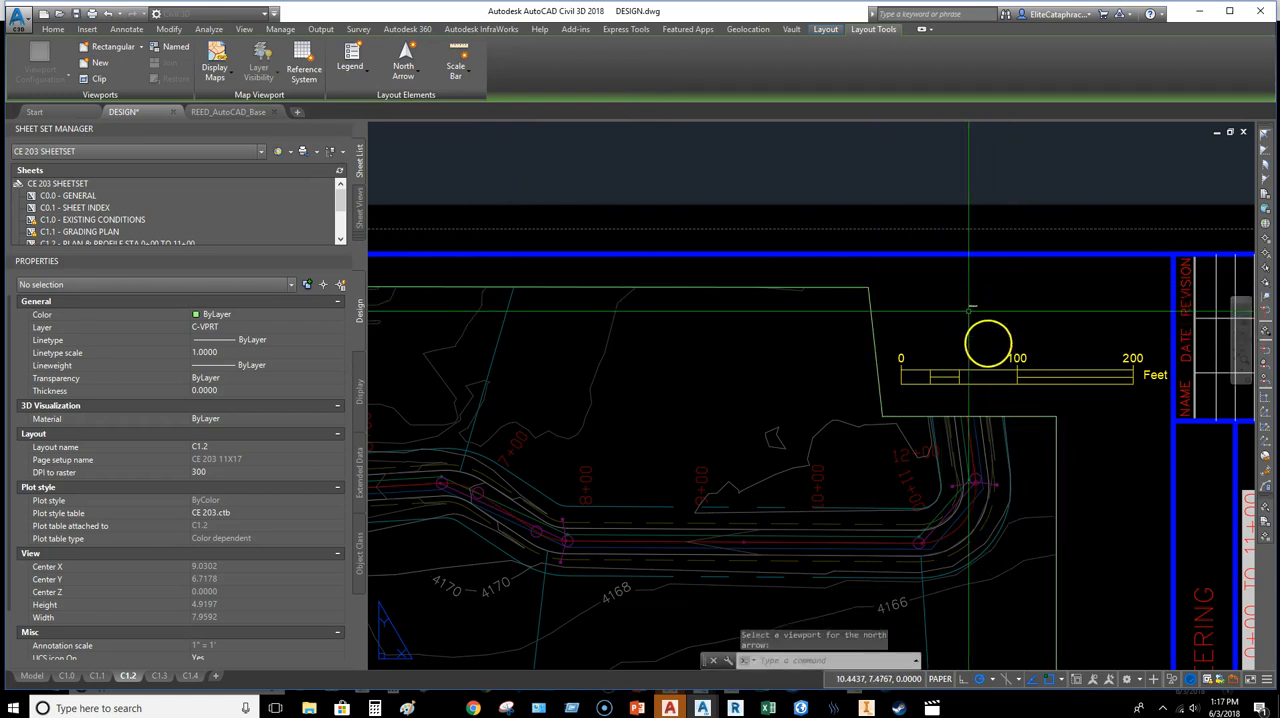
Step: Scale the inserted north arrow by a factor of 5
click(973, 305)
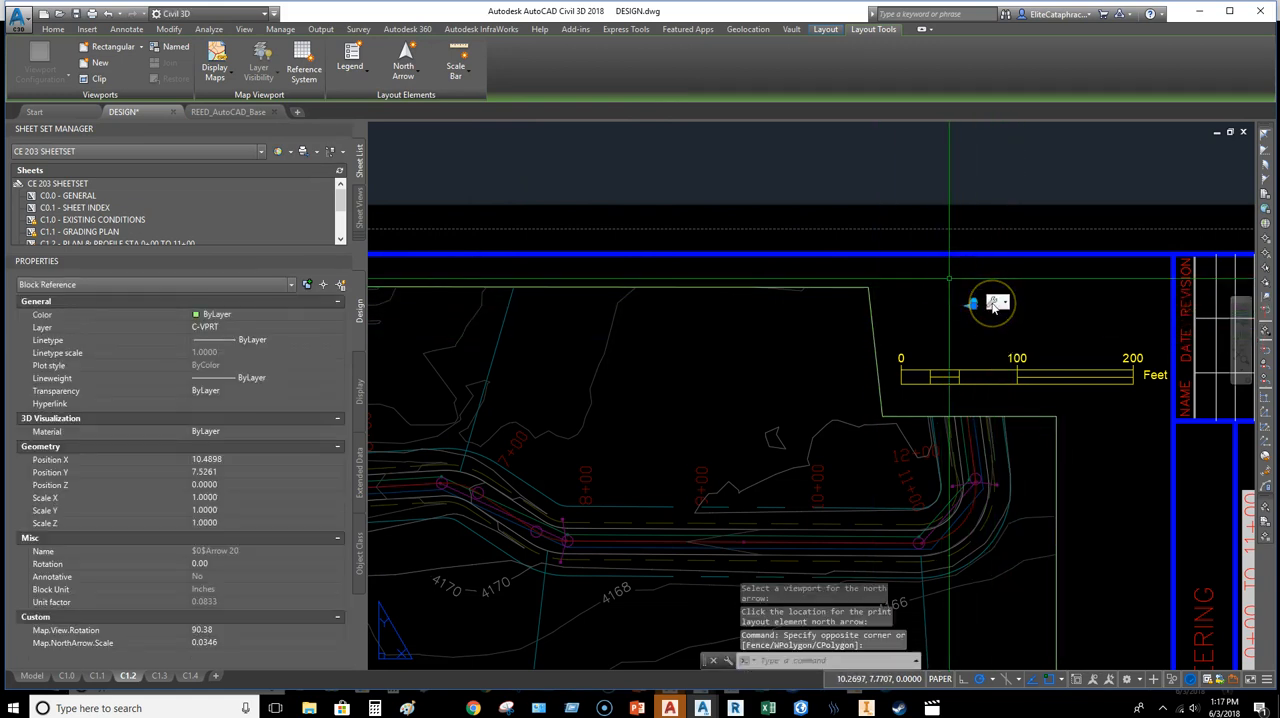
text(SCALE)
key(Return)
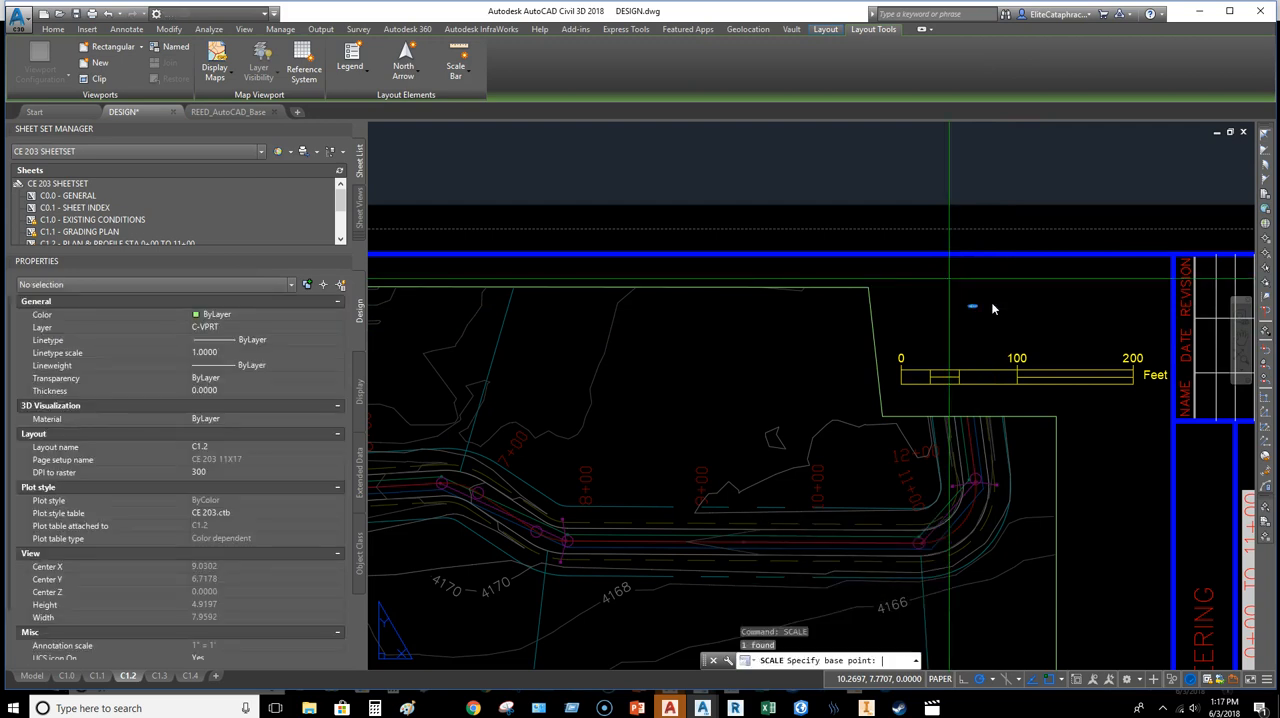
click(967, 313)
text(5)
key(Return)
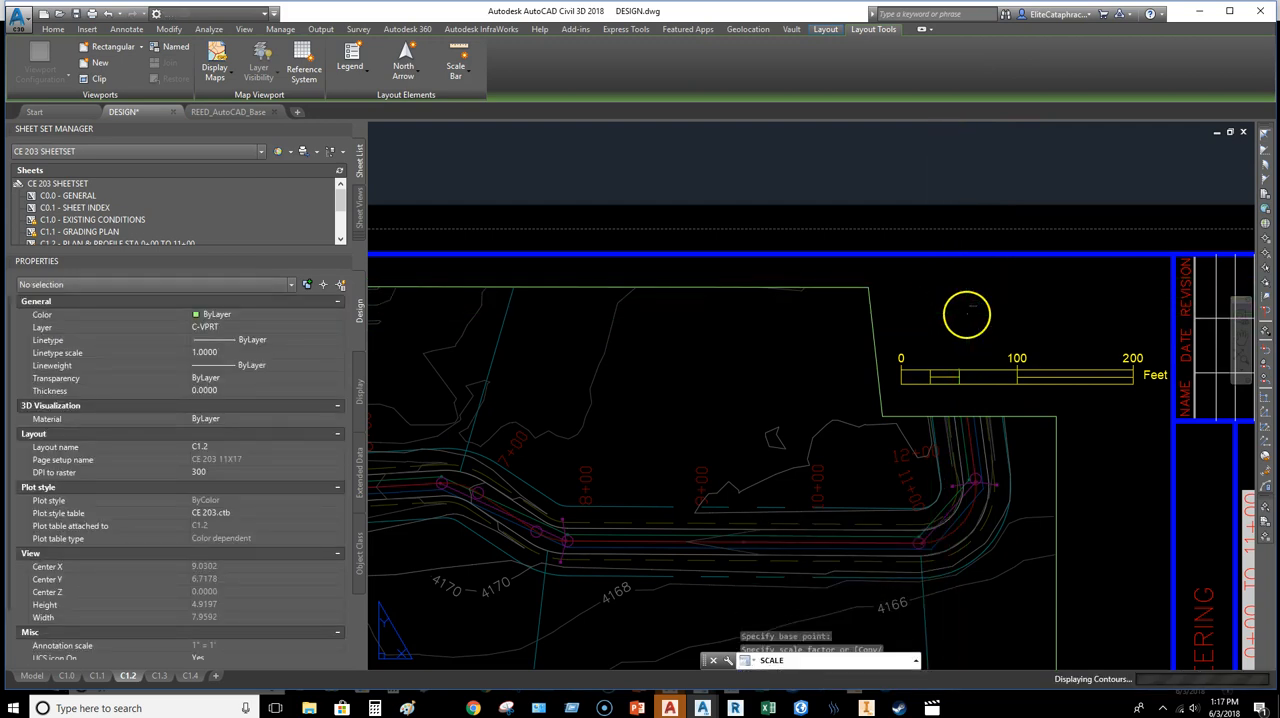
Step: Assign the scaled north arrow to the C-ANNO layer
click(1001, 272)
click(60, 29)
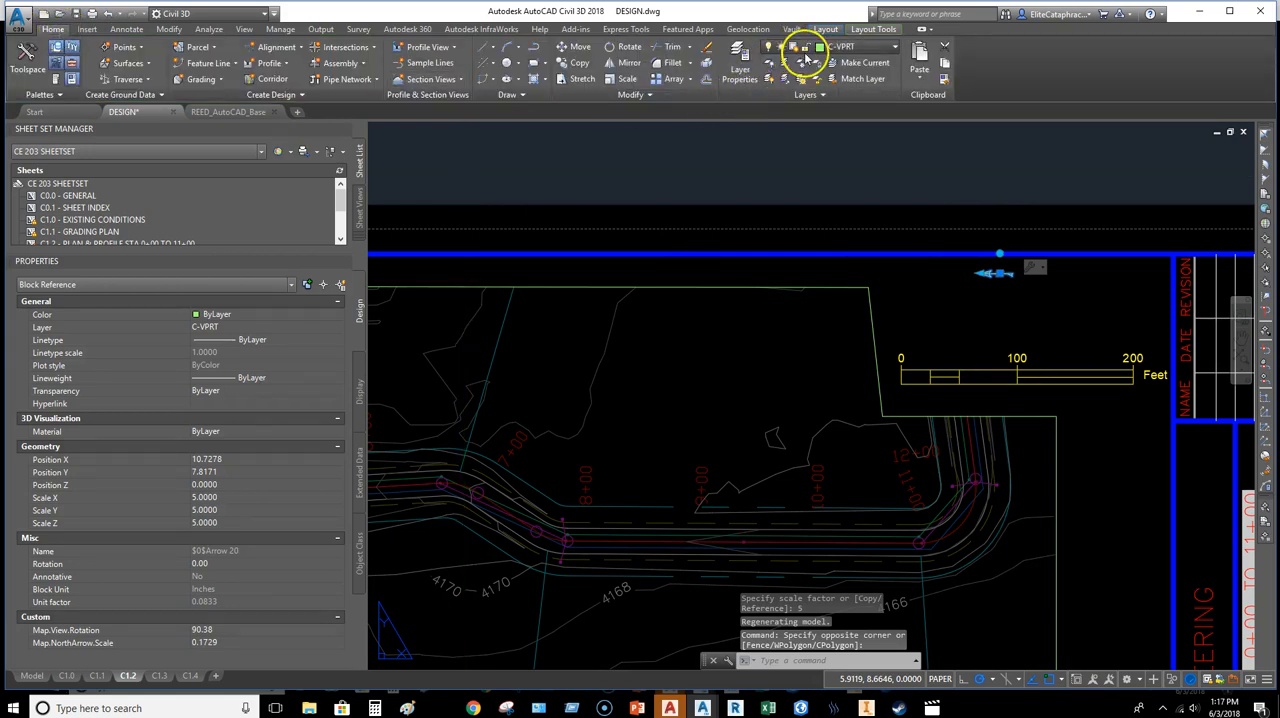
click(810, 48)
scroll(843, 84, up, 1)
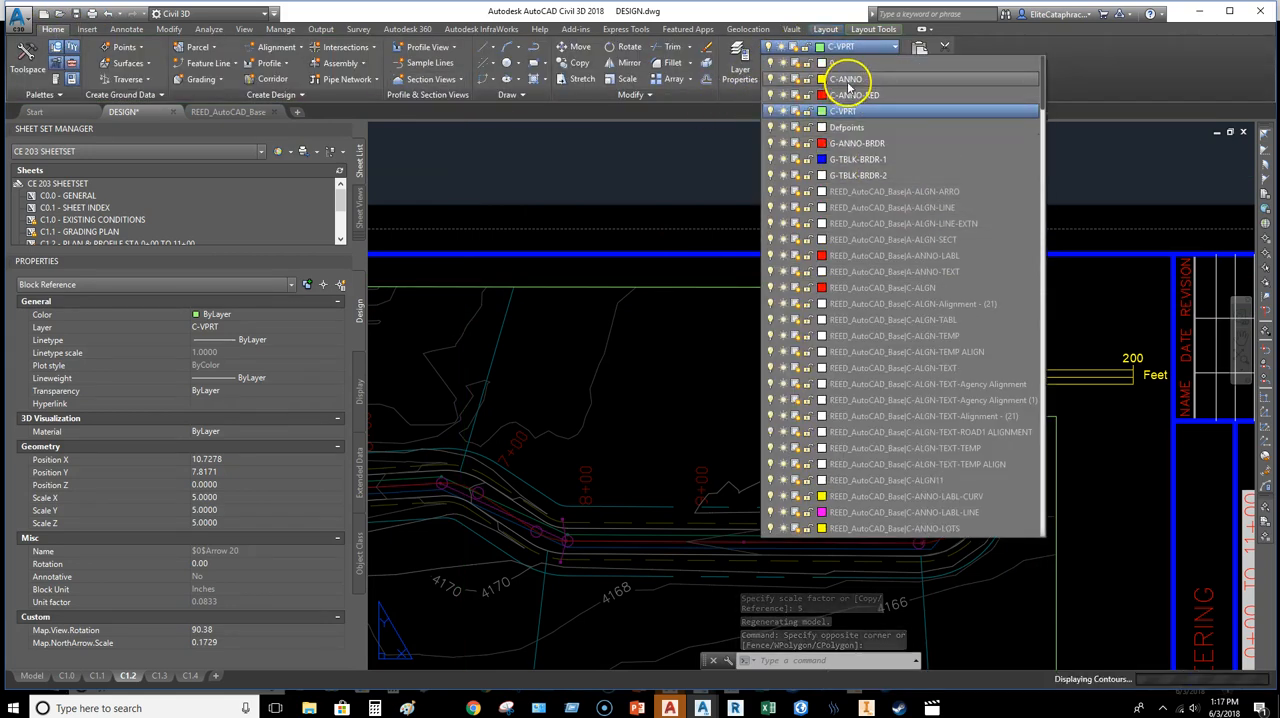
click(847, 84)
key(Escape)
Step: Reselect the north arrow to check its layer assignment
click(1006, 285)
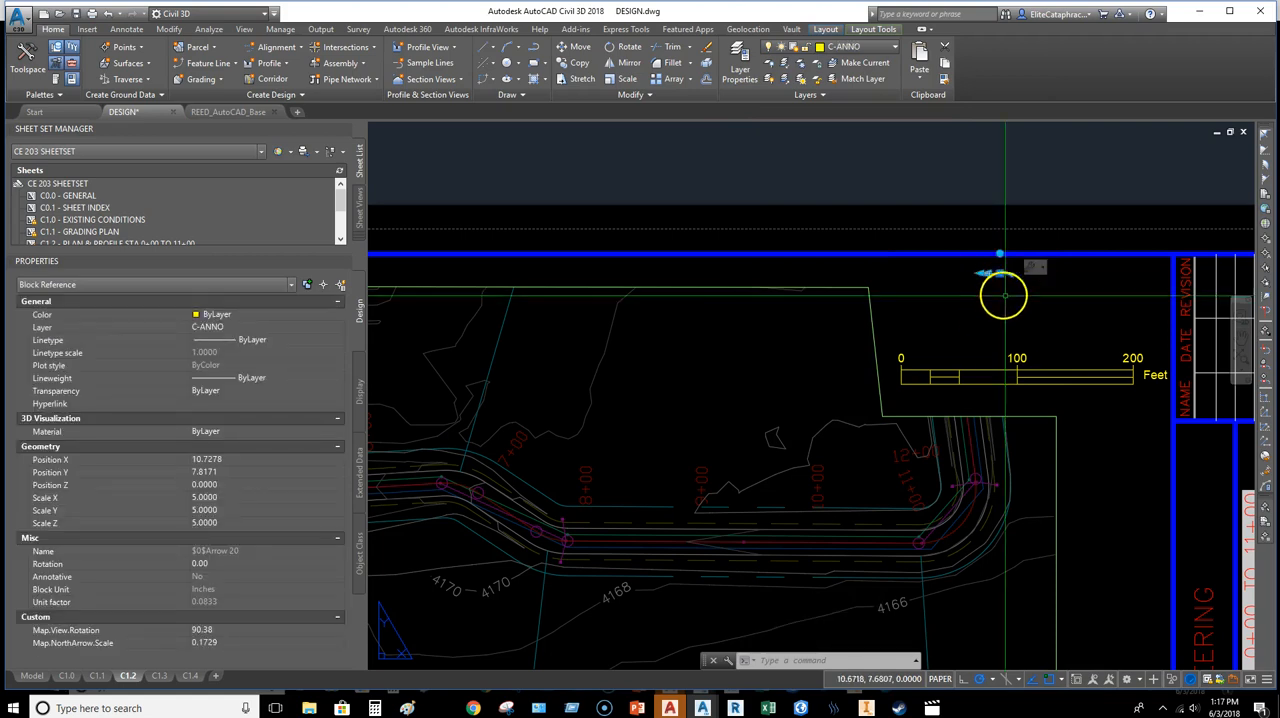
key(Escape)
click(1010, 298)
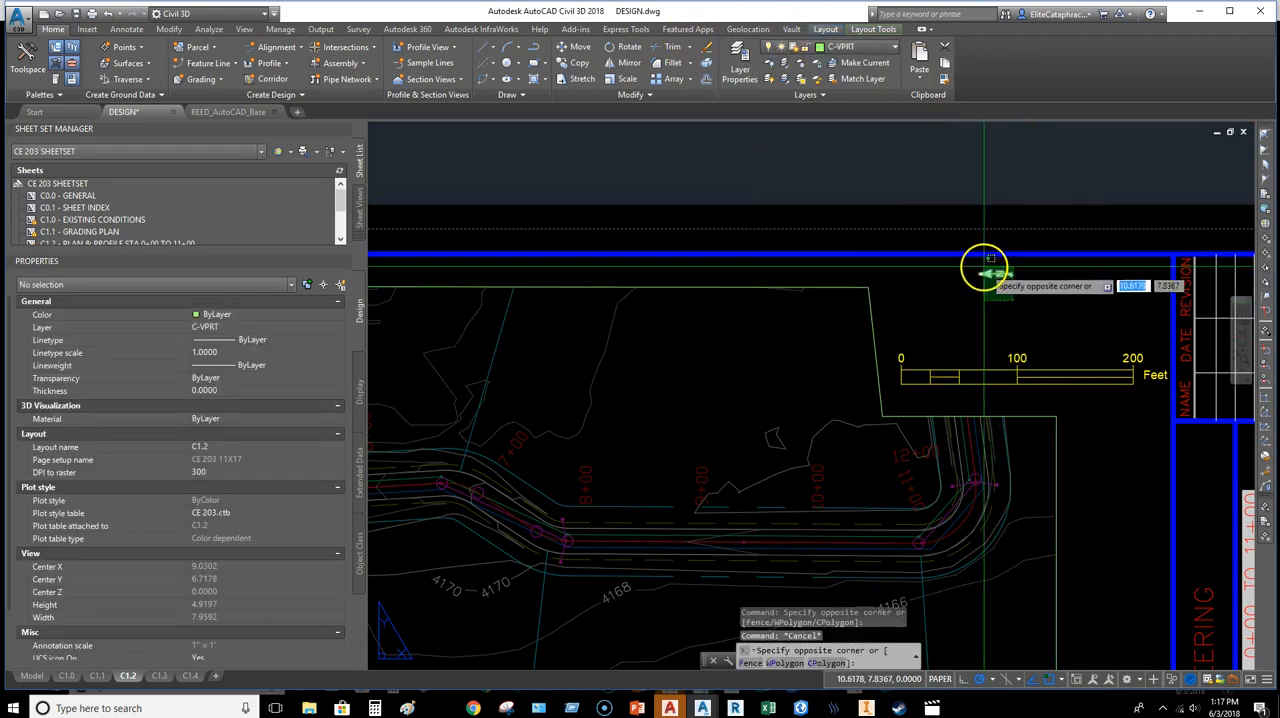
click(983, 266)
click(804, 46)
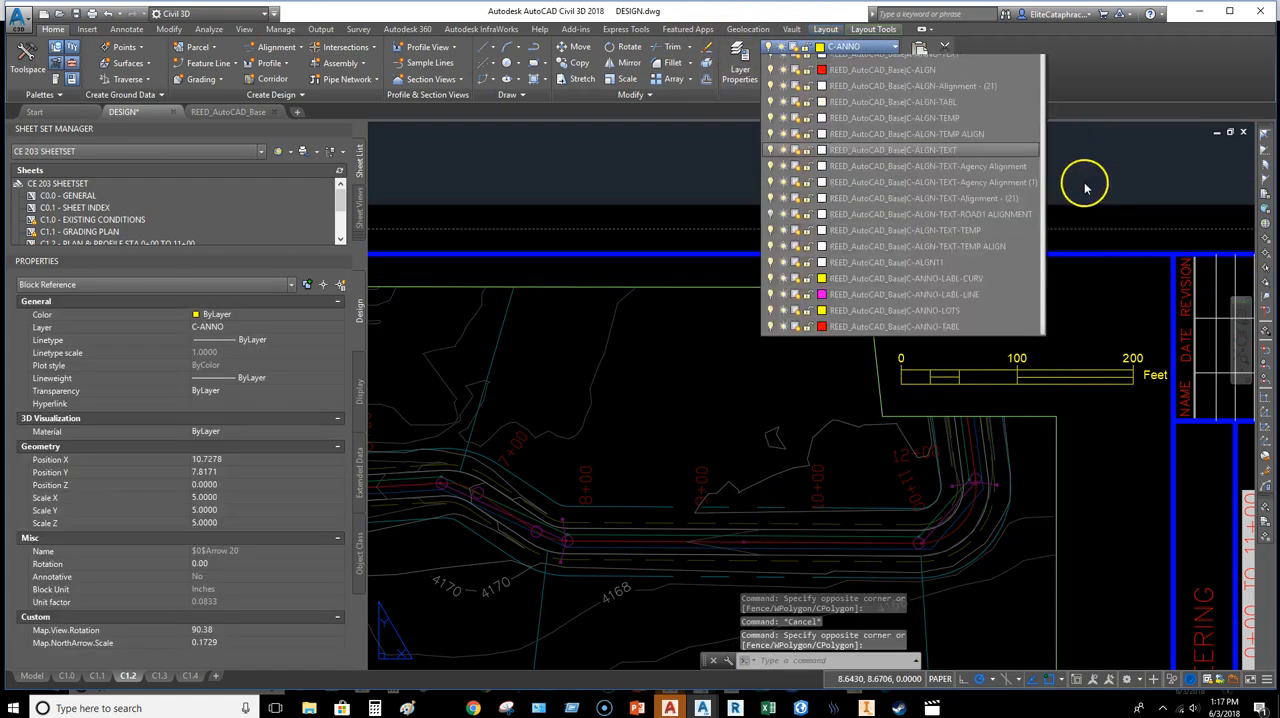
click(1086, 188)
key(Escape)
key(Escape)
Step: Erase the newly inserted north arrow from sheet C1.2
scroll(1009, 289, up, 2)
click(996, 260)
click(960, 263)
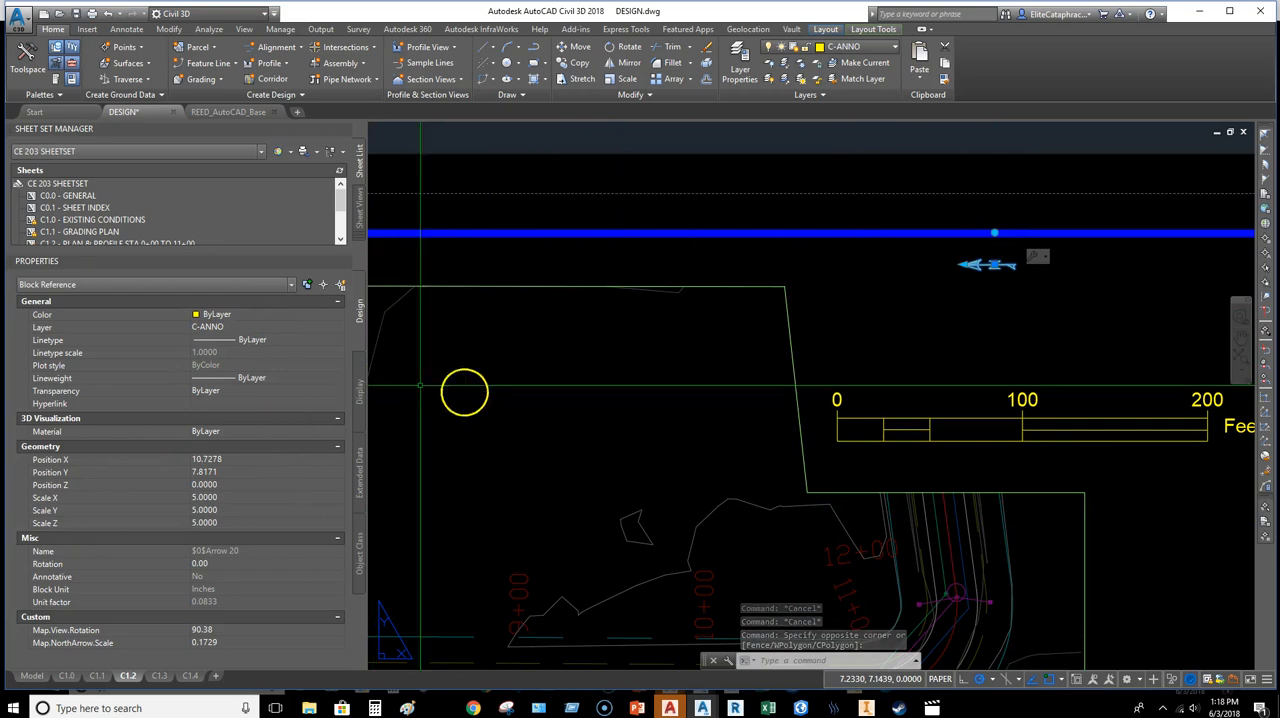
key(Delete)
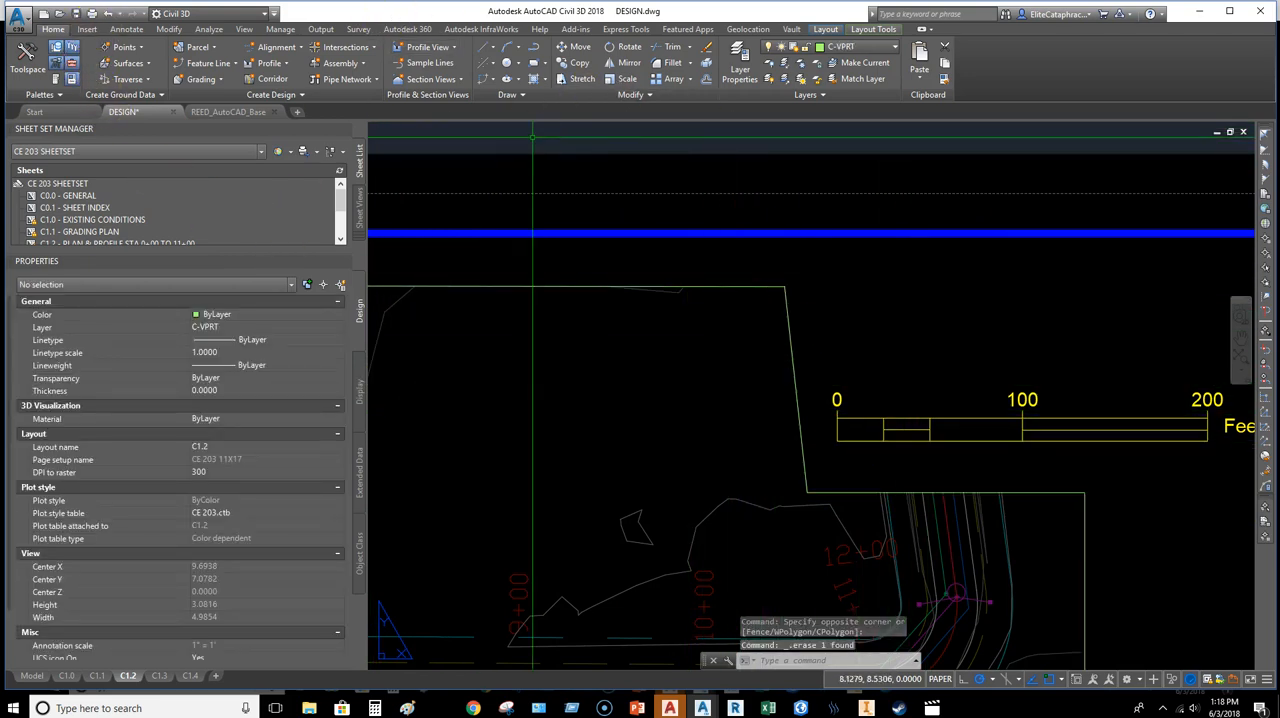
click(826, 29)
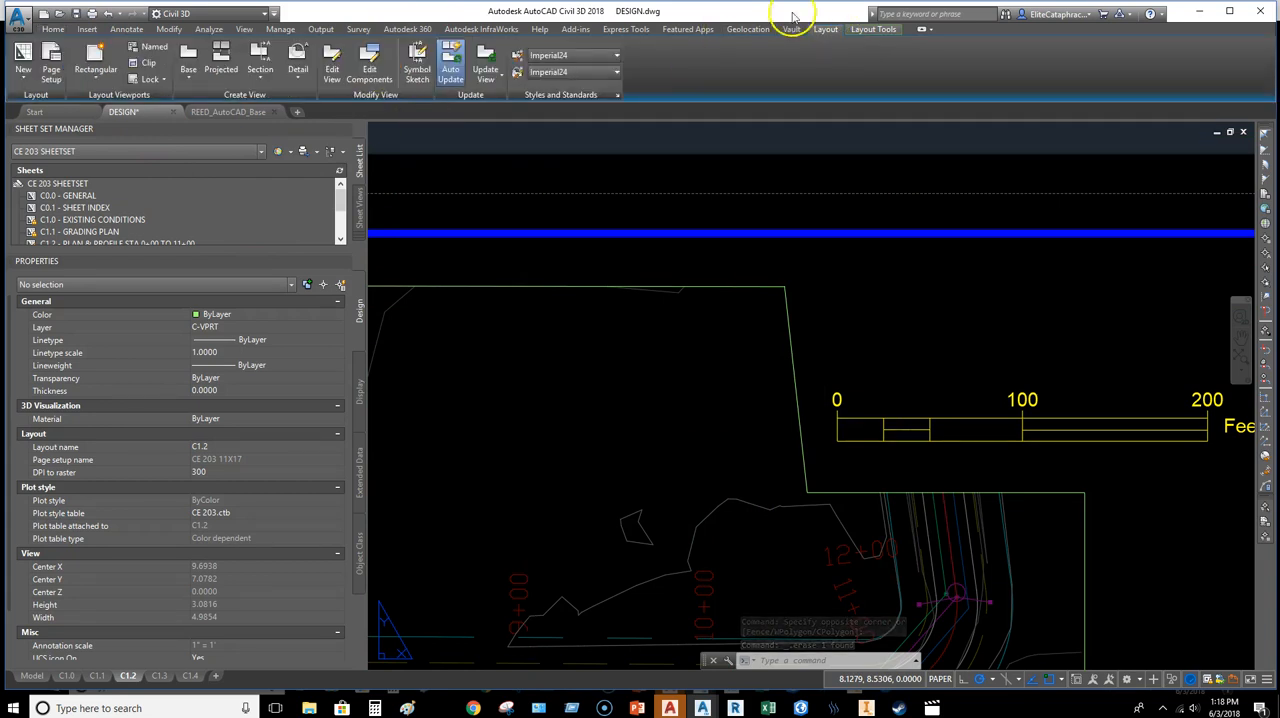
click(874, 30)
click(405, 84)
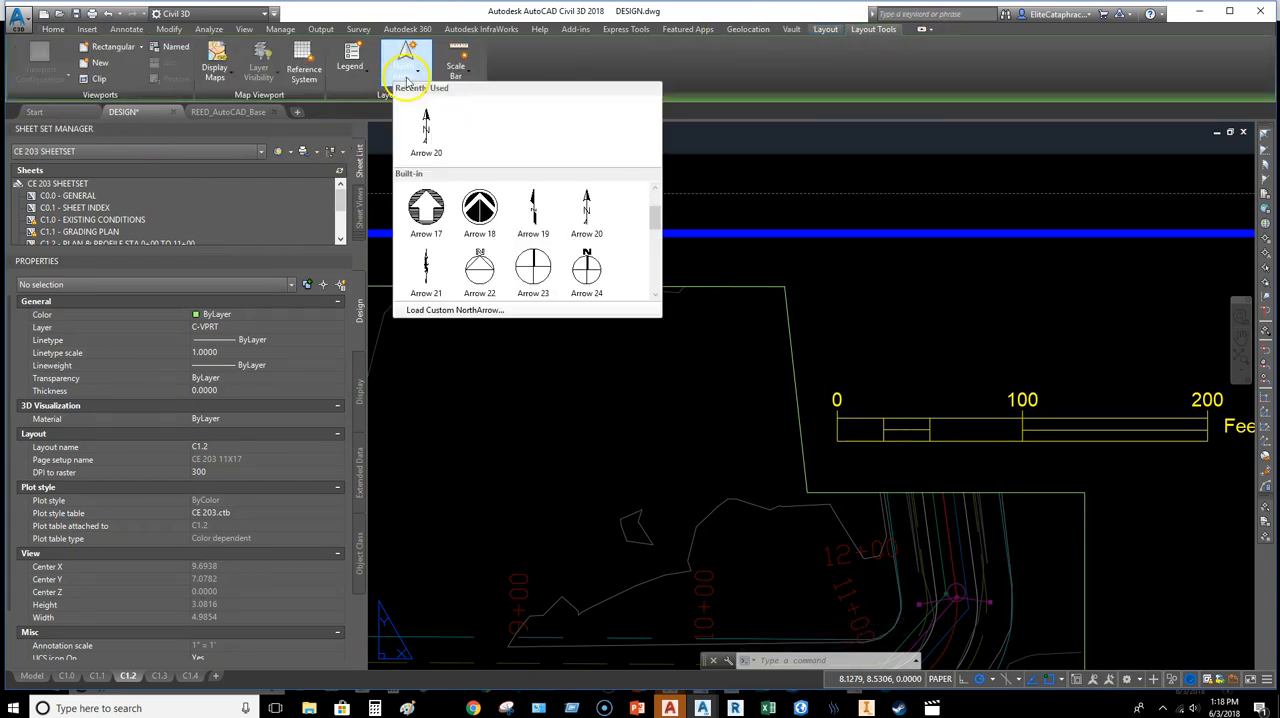
click(427, 128)
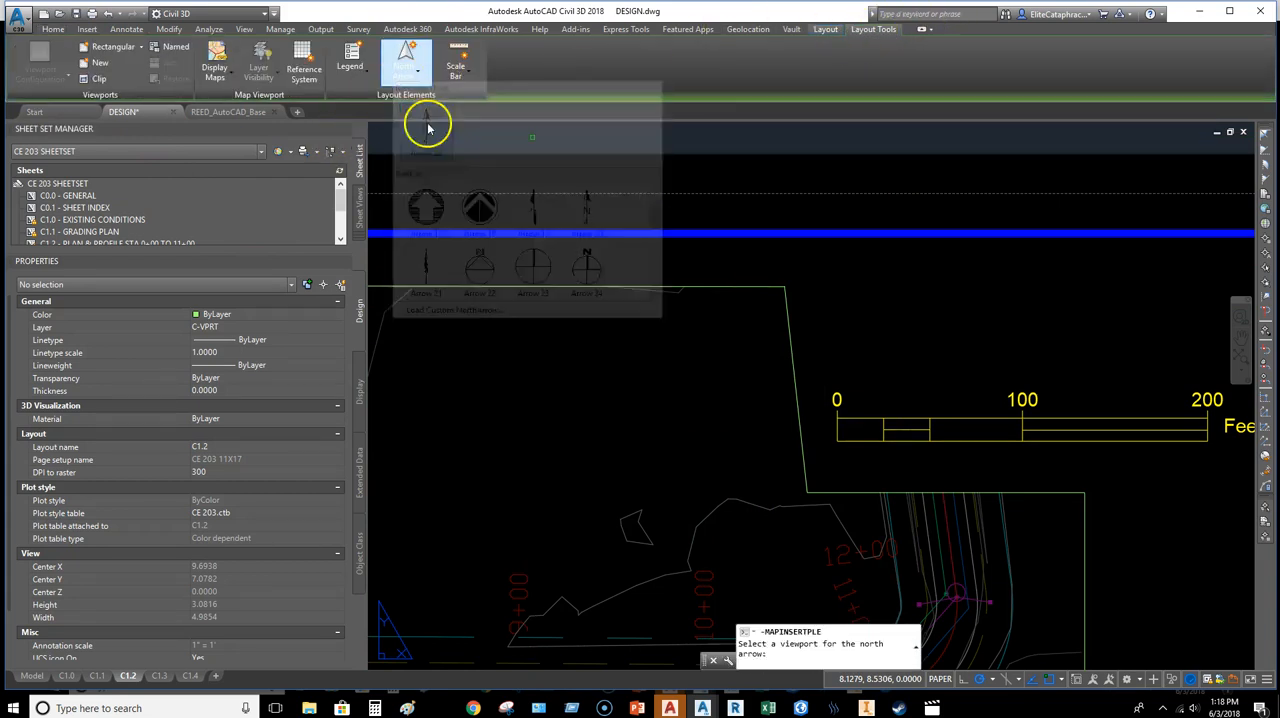
key(Escape)
Step: Make C-ANNO the current layer
click(52, 30)
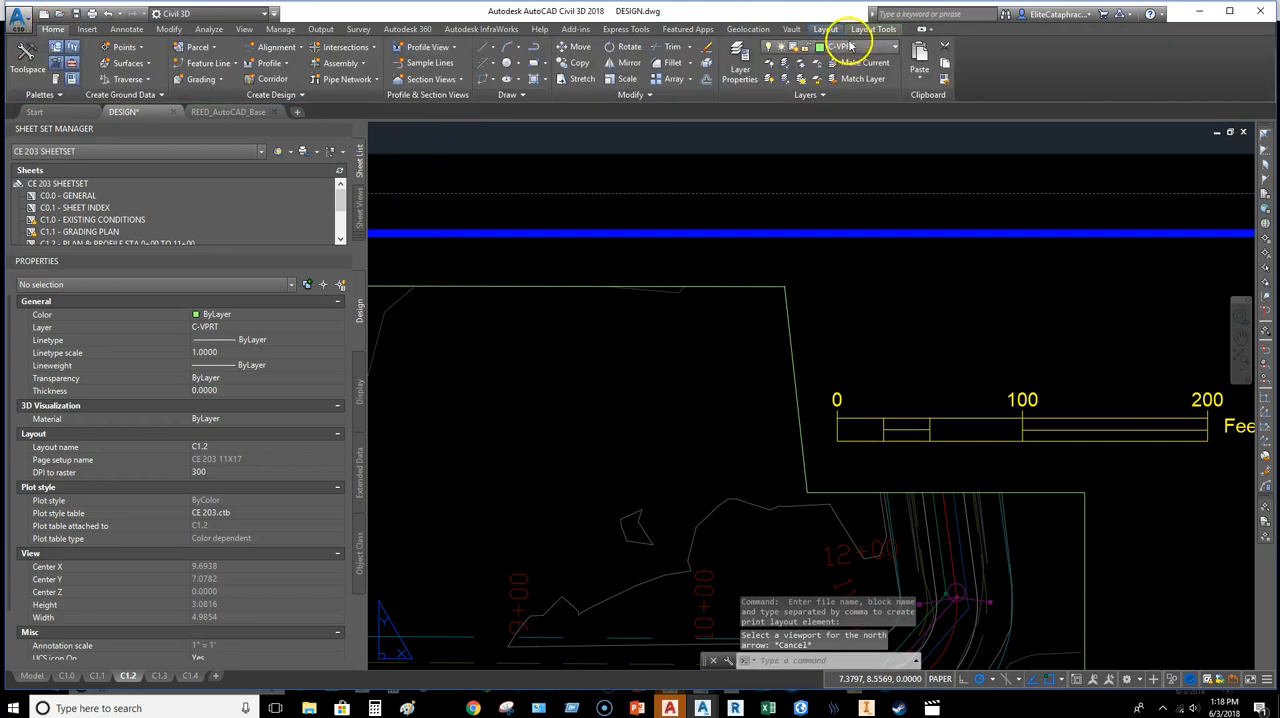
click(851, 46)
scroll(851, 63, up, 2)
click(855, 88)
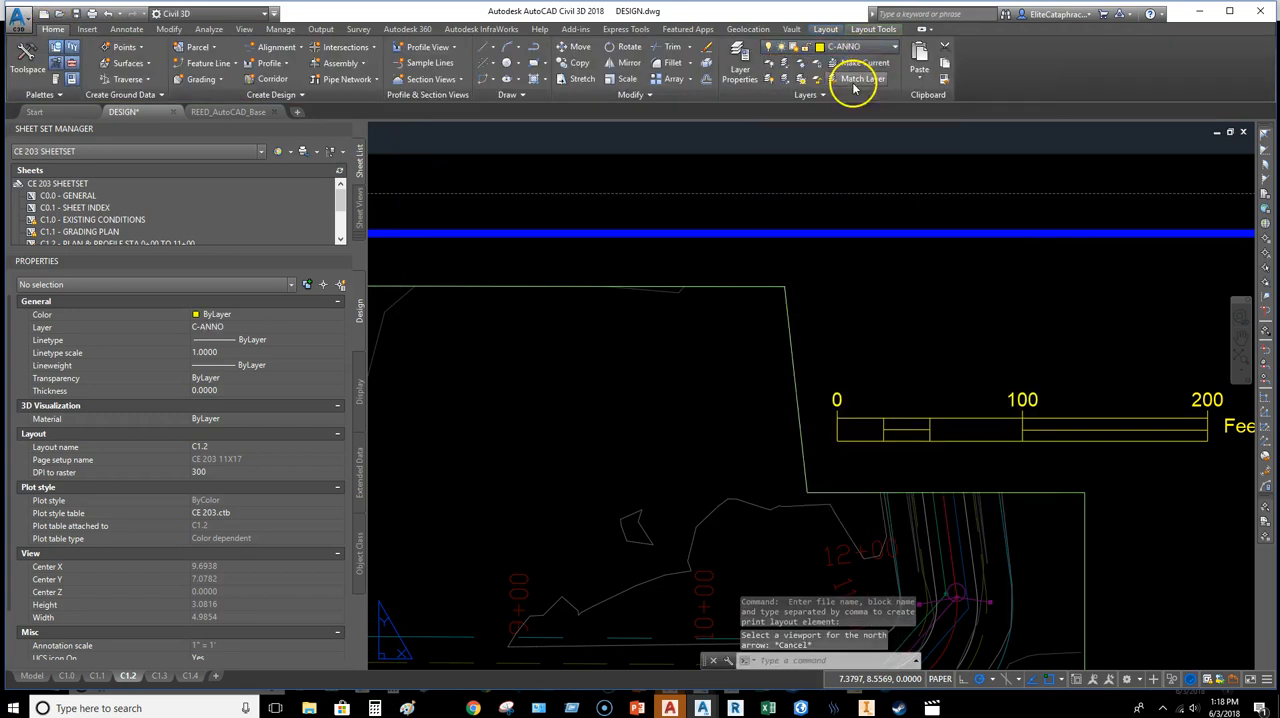
Step: Insert an Arrow 20 north arrow linked to the plan viewport, above the scale bar, on the C-ANNO layer
click(866, 30)
click(441, 111)
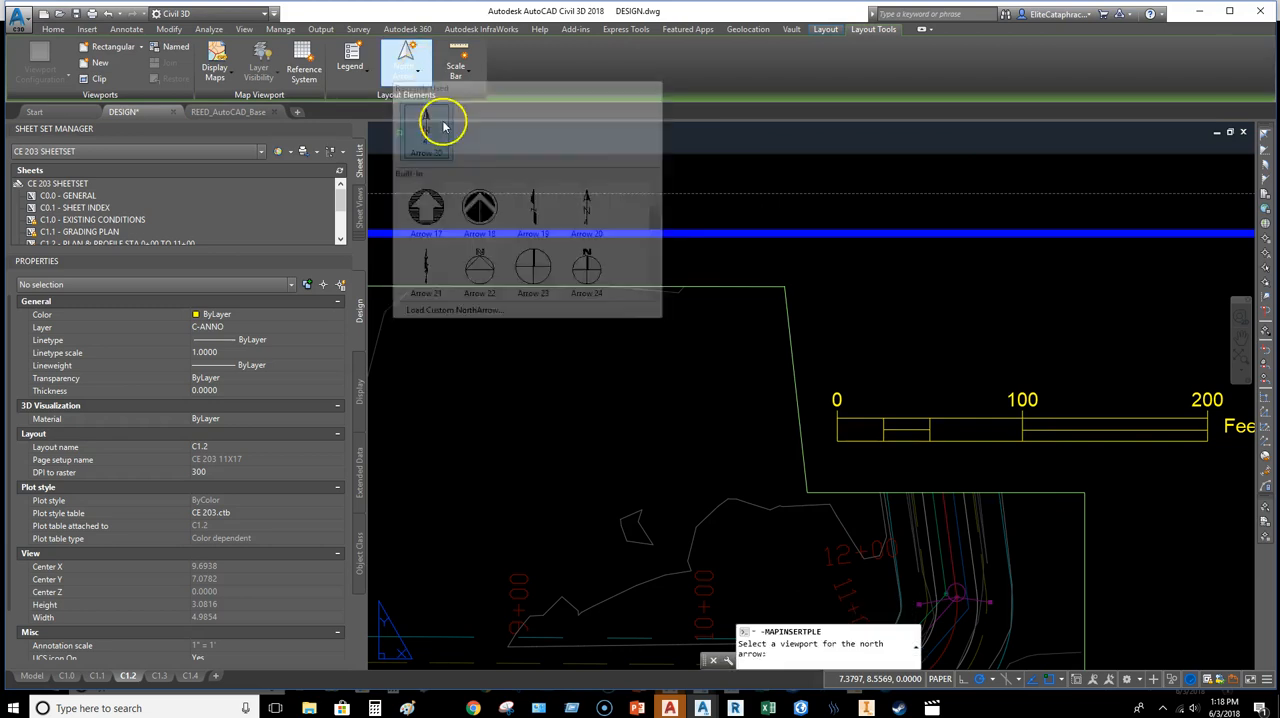
click(792, 346)
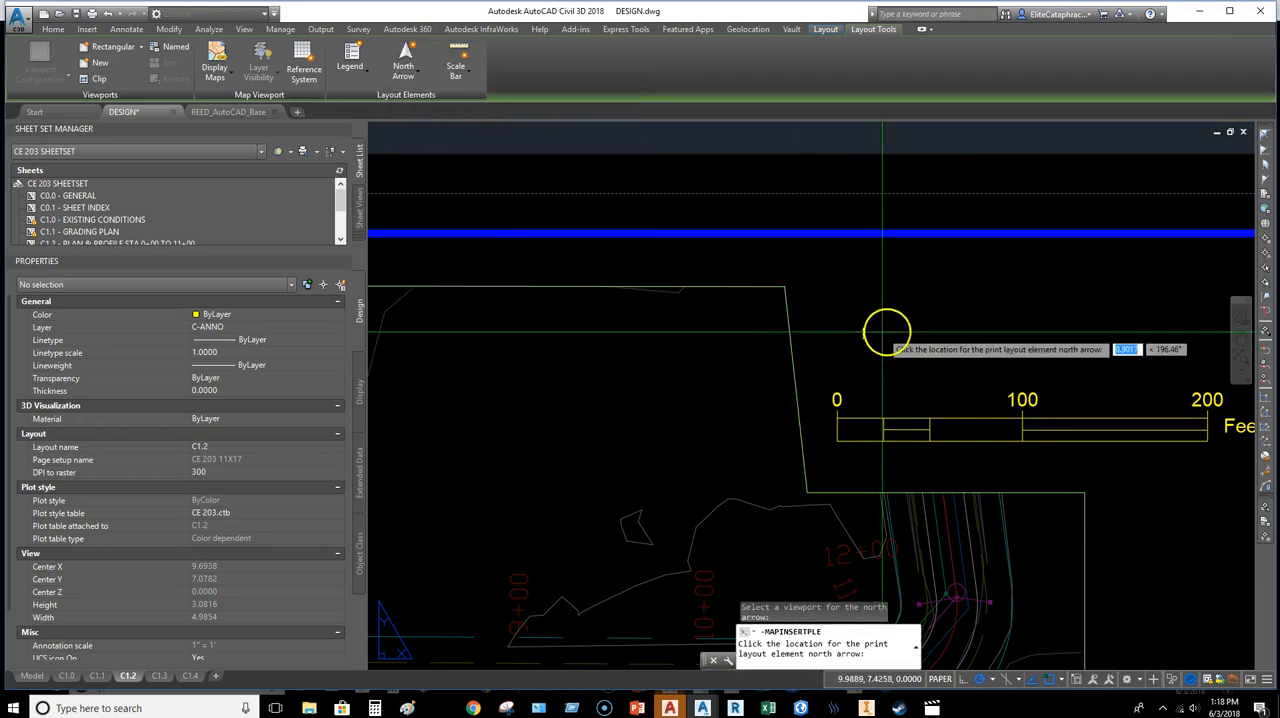
Step: Scale the new north arrow on sheet C1.2 up by a factor of 5
click(974, 336)
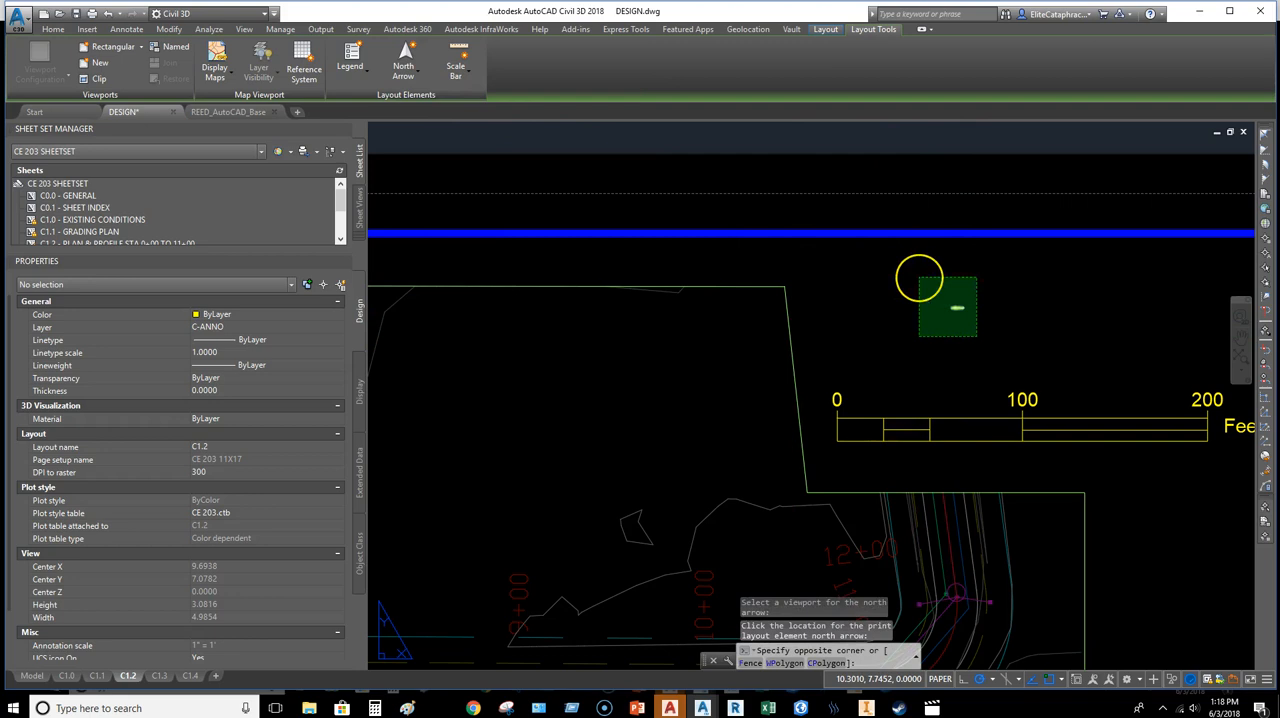
click(919, 277)
text(SCALE)
key(Return)
click(951, 308)
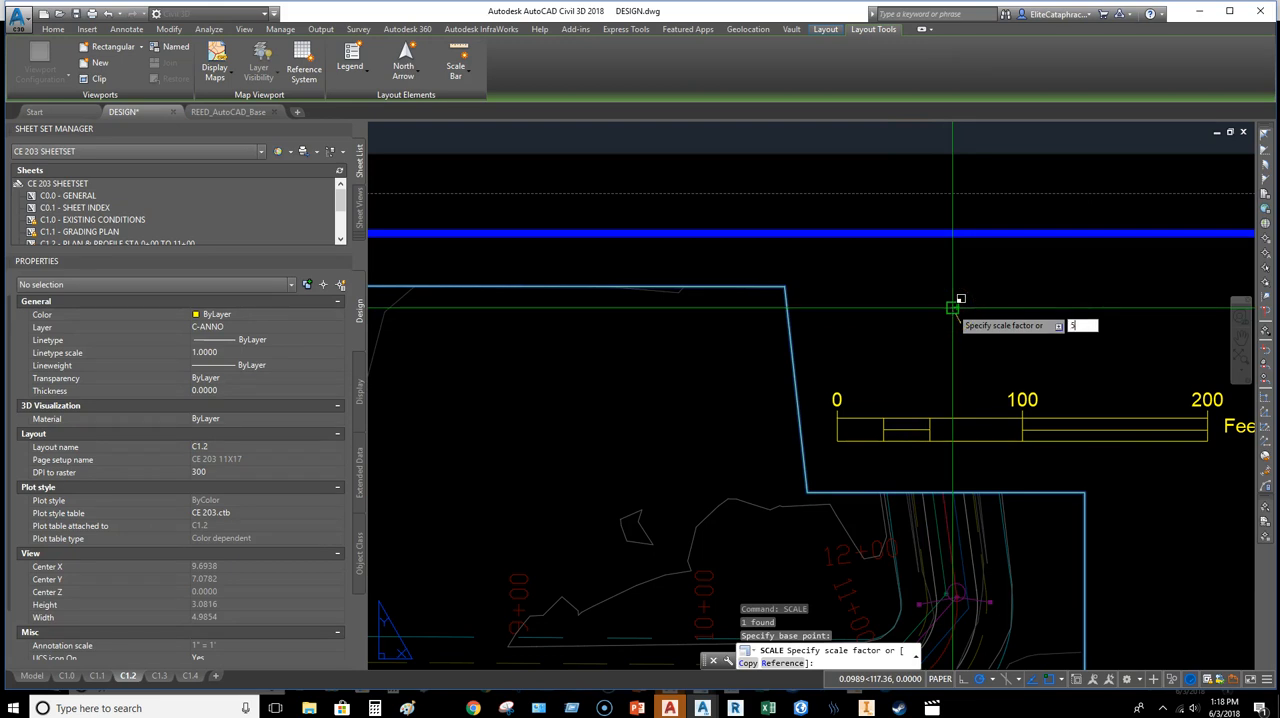
key(Return)
Step: Move the enlarged north arrow down to sit just above the C1.2 plan viewport's scale bar
click(954, 261)
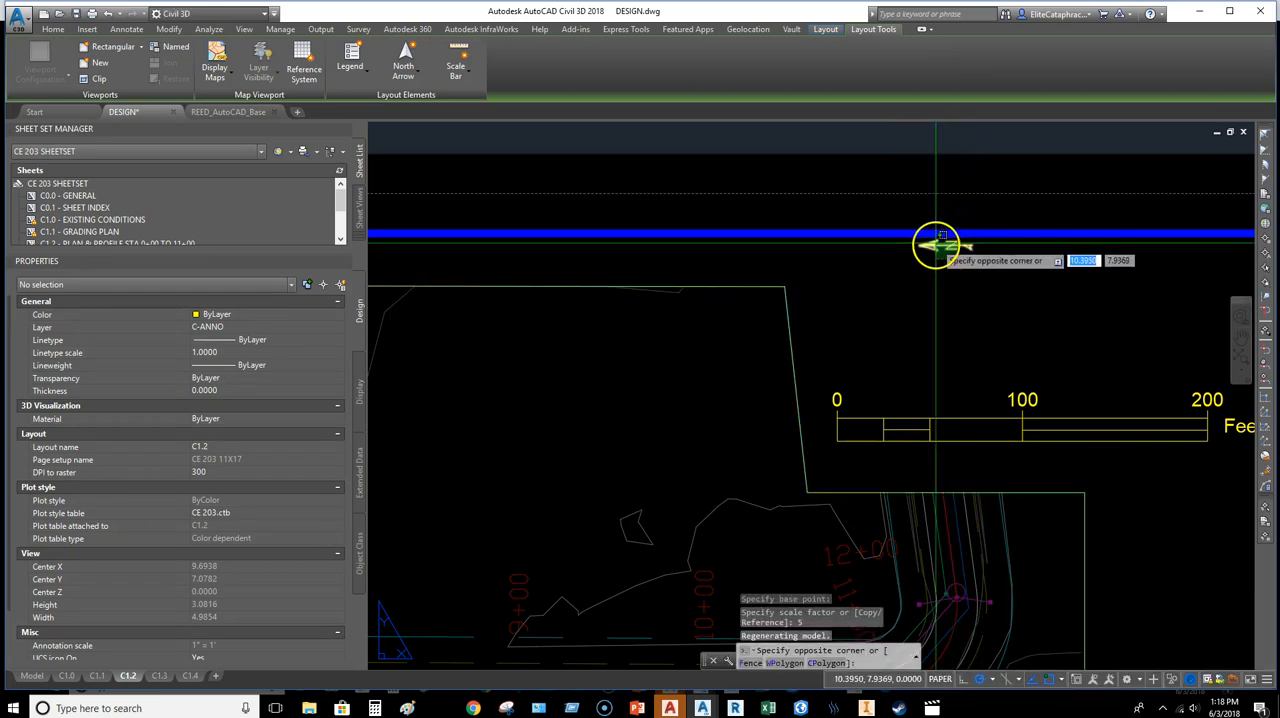
click(936, 245)
text(m)
key(Return)
click(842, 318)
click(915, 408)
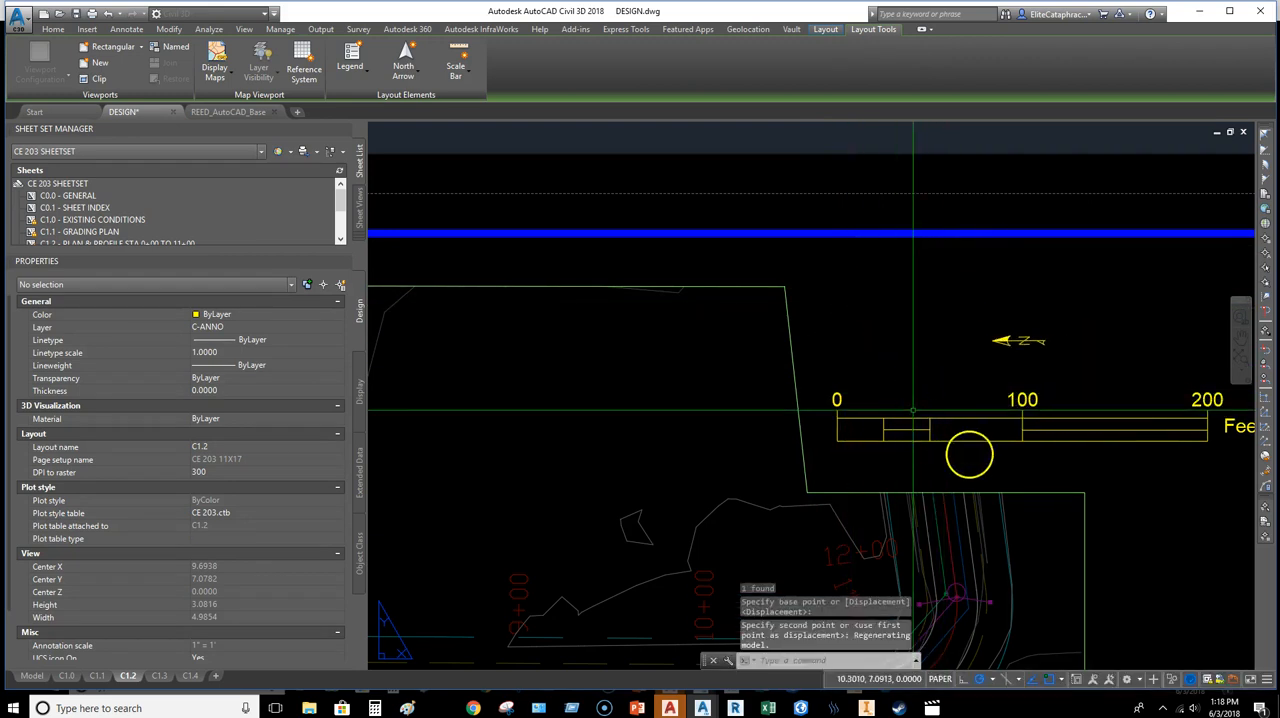
key(Escape)
middle_drag(1057, 460, 991, 451)
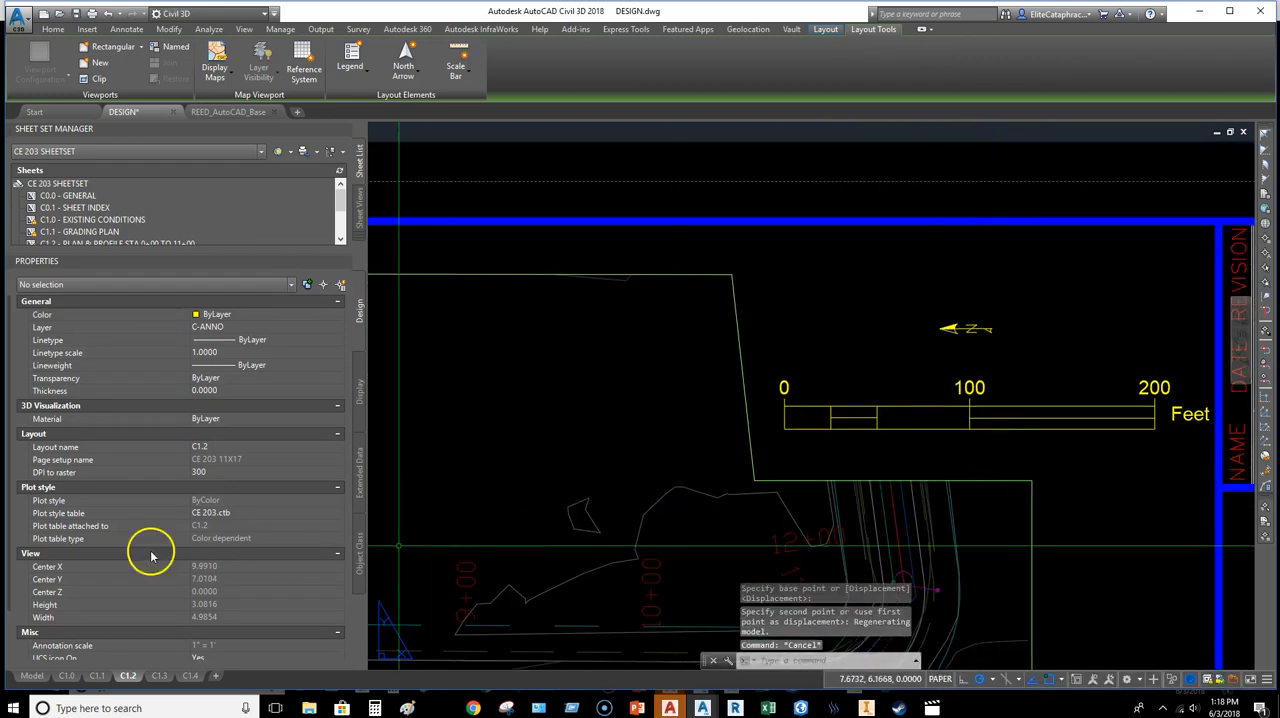
Step: Switch to the C1.0 layout and check which layer its viewport is on
click(67, 677)
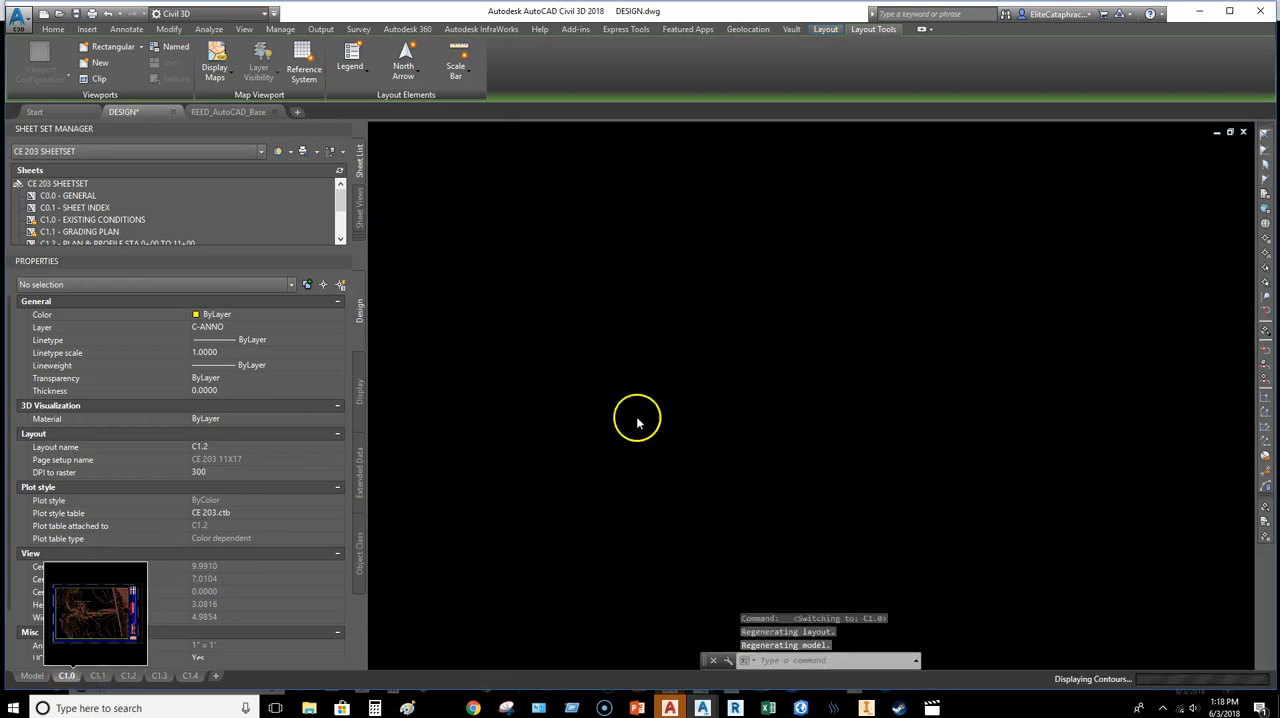
middle_drag(1022, 282, 940, 321)
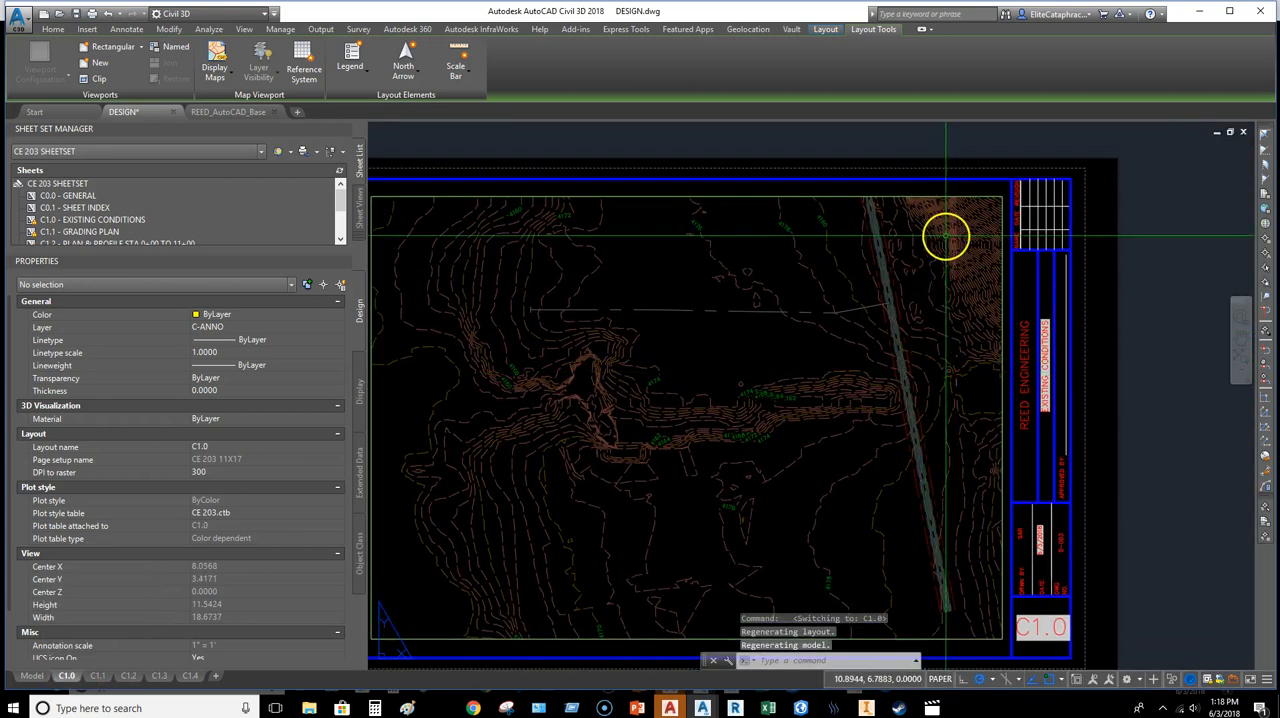
click(1001, 196)
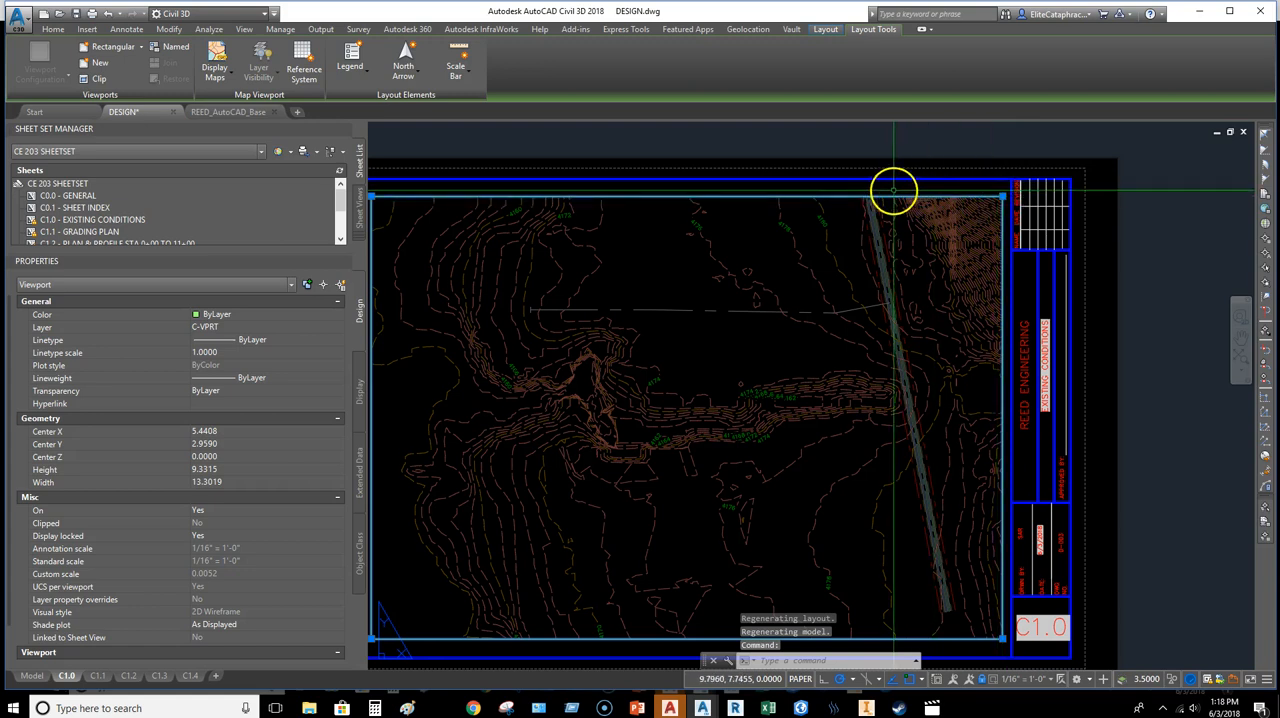
click(55, 29)
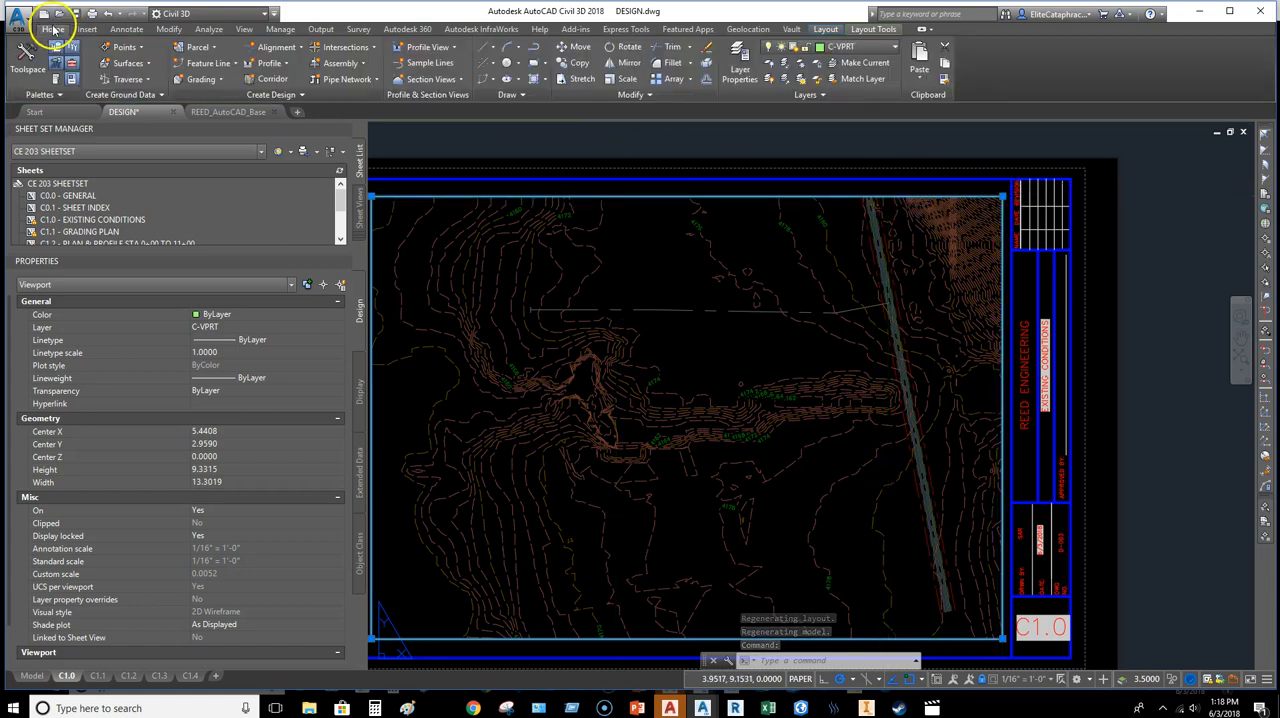
click(843, 47)
scroll(848, 80, up, 1)
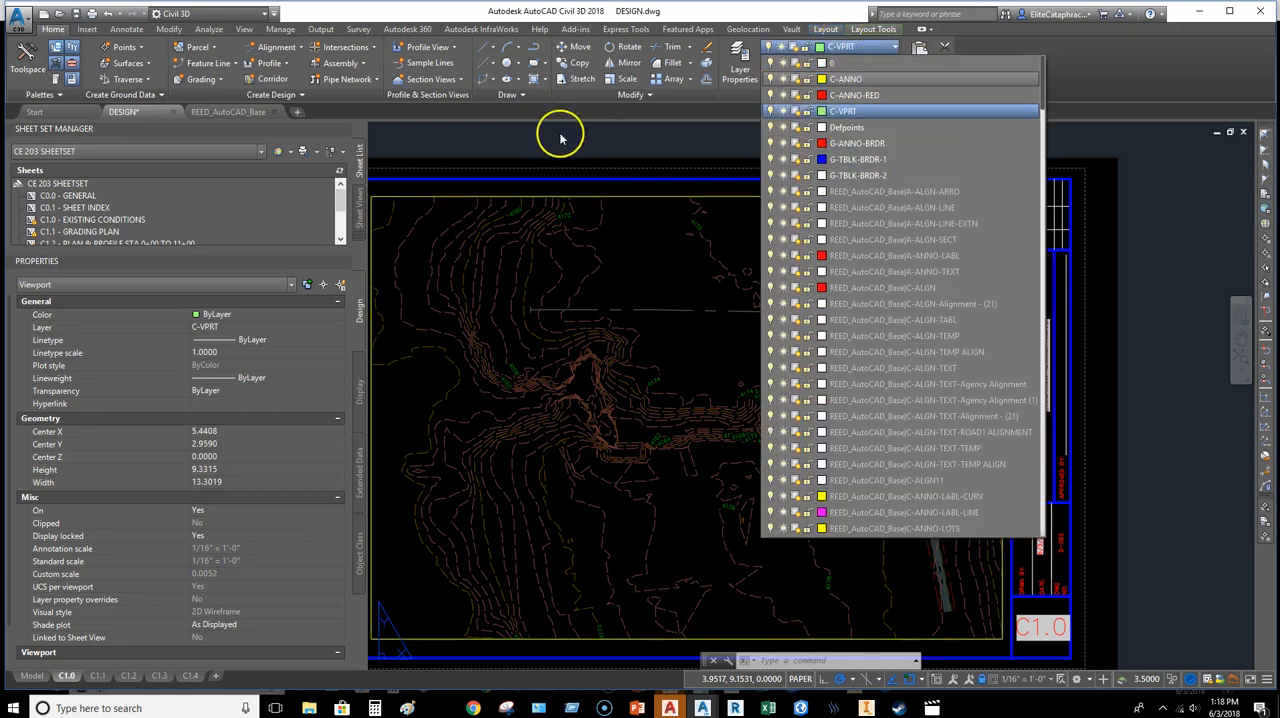
click(593, 161)
key(Escape)
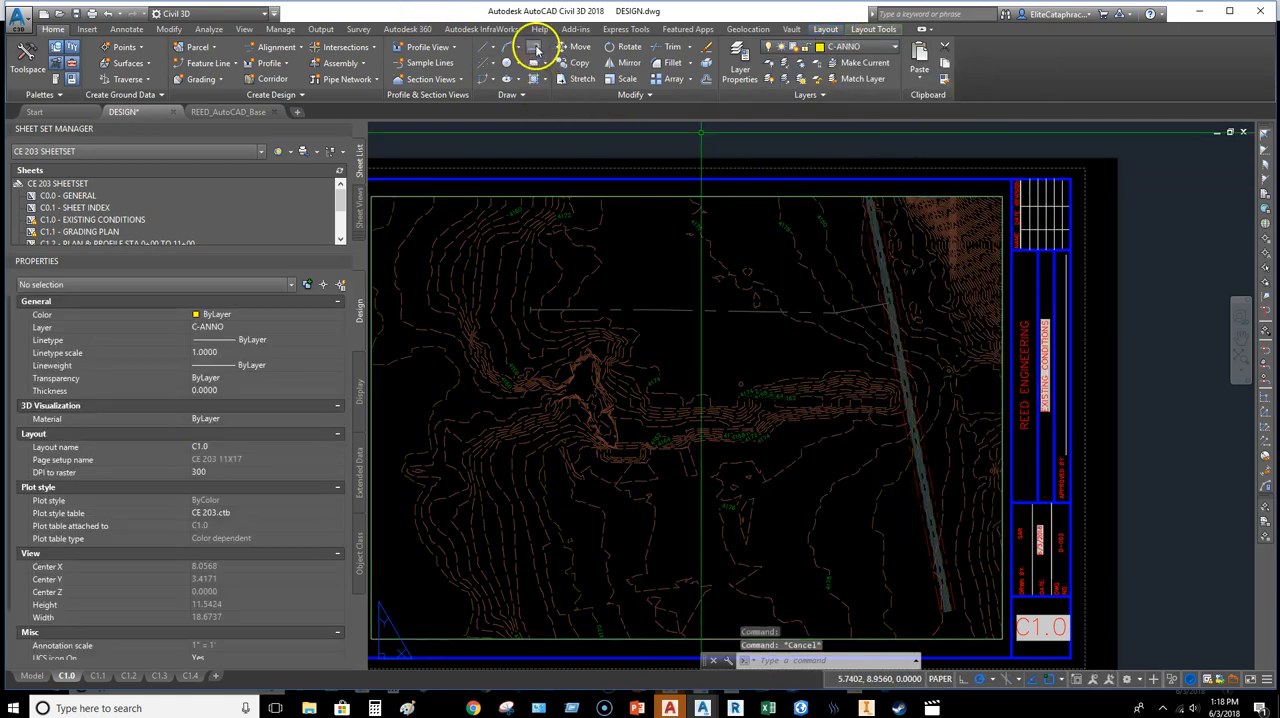
Step: Draw a polyline along the C1.0 viewport's border, leaving out a rectangular notch about 2.2 units wide at its upper-right corner
click(537, 48)
click(897, 196)
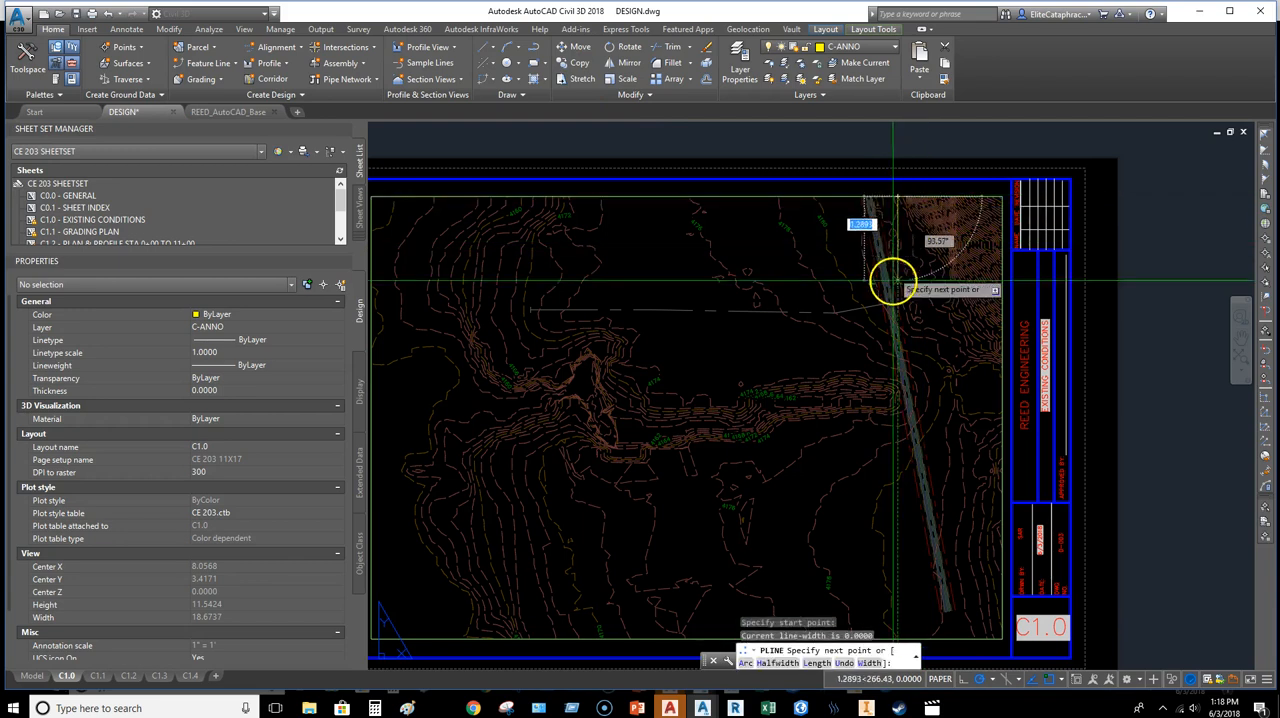
click(897, 277)
click(1003, 276)
middle_drag(962, 388, 1014, 194)
click(1055, 444)
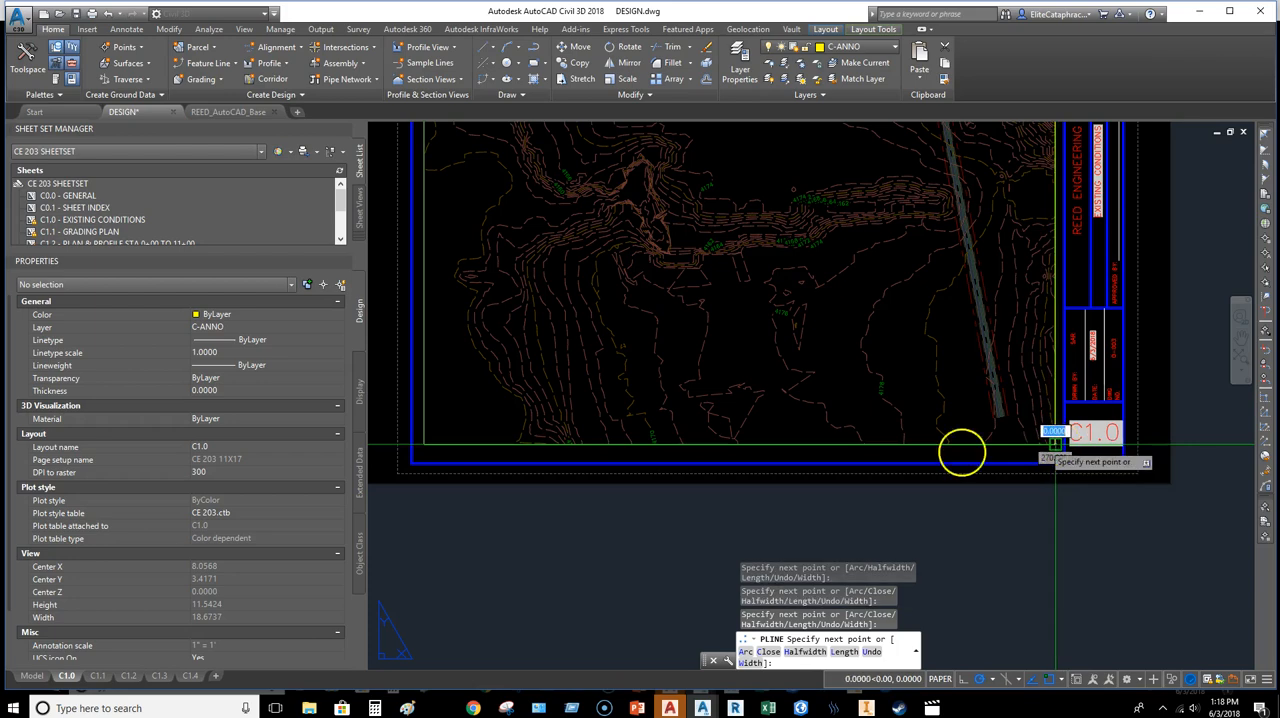
click(424, 444)
middle_drag(554, 252, 602, 511)
click(462, 251)
click(996, 265)
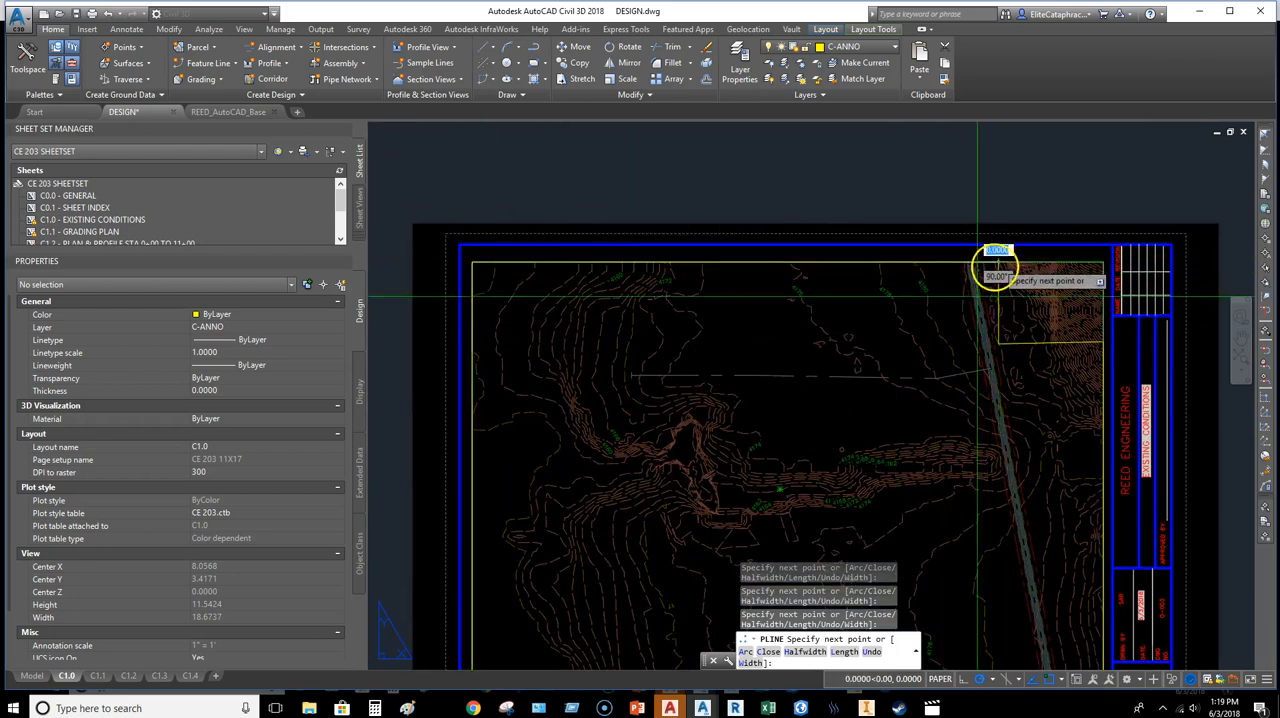
key(Escape)
Step: Set the outline polyline to closed and assign it to the C-VPRT layer
click(482, 403)
click(232, 601)
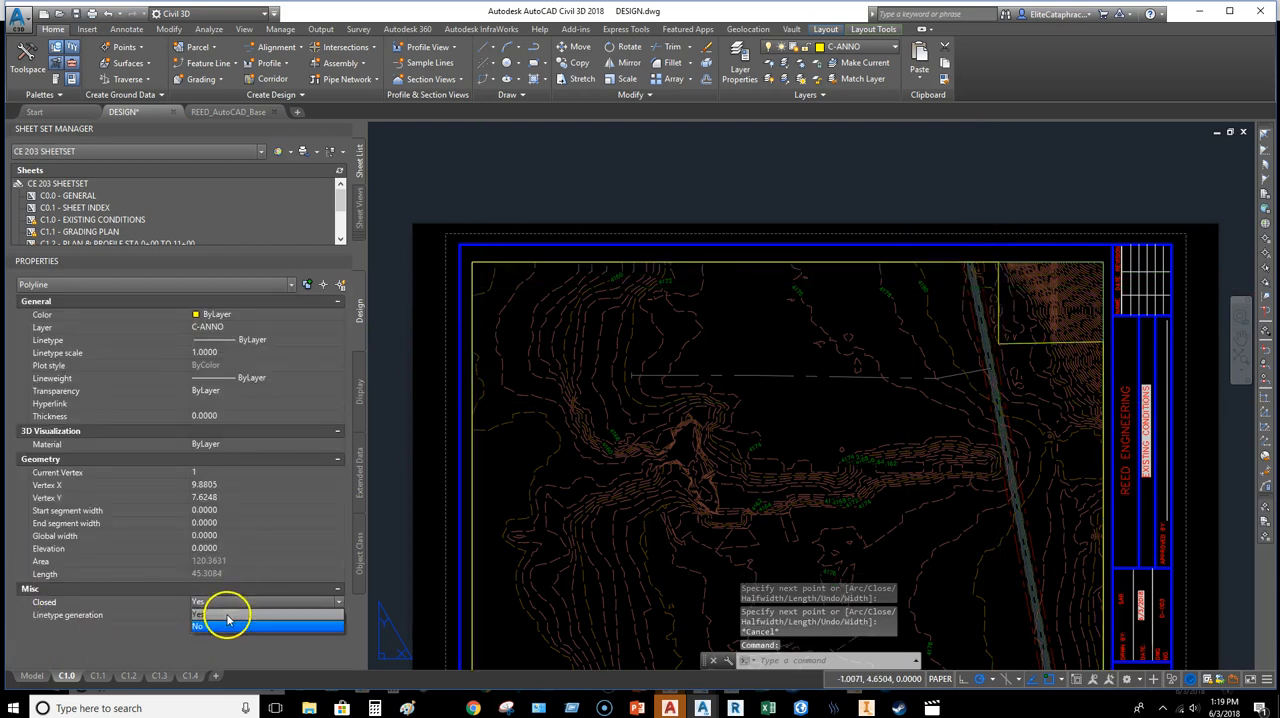
click(226, 613)
click(855, 47)
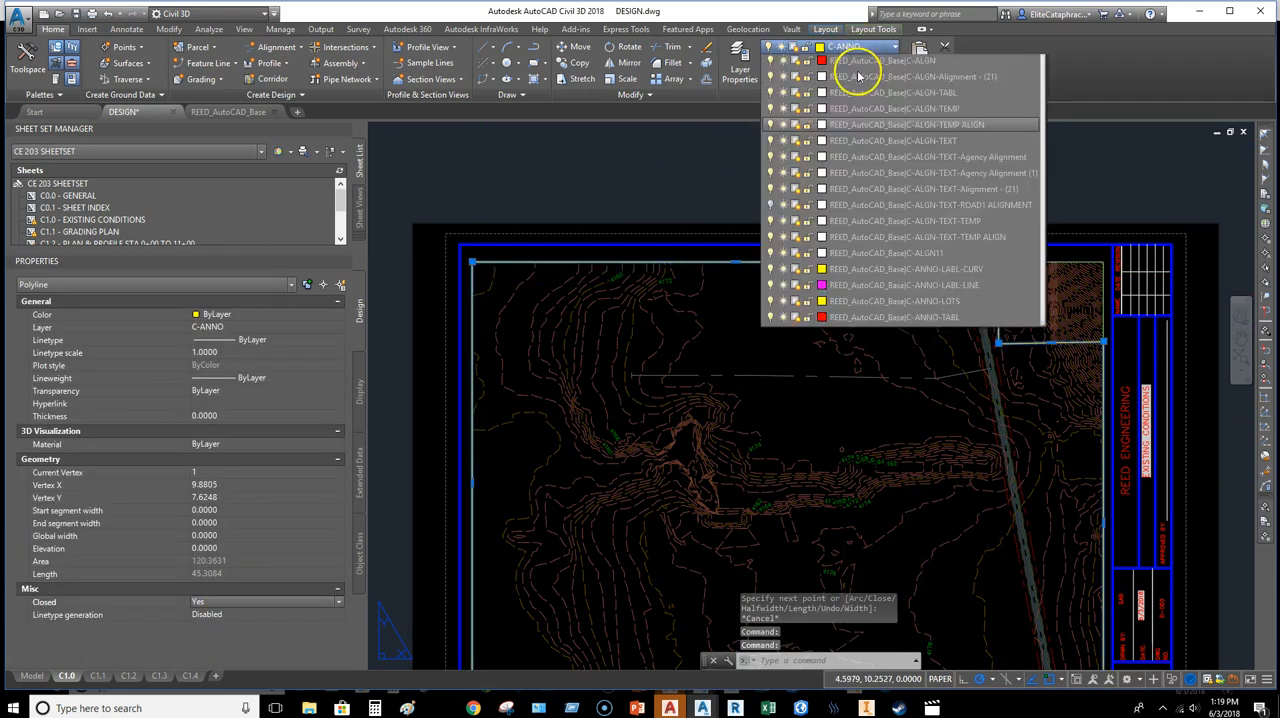
key(Escape)
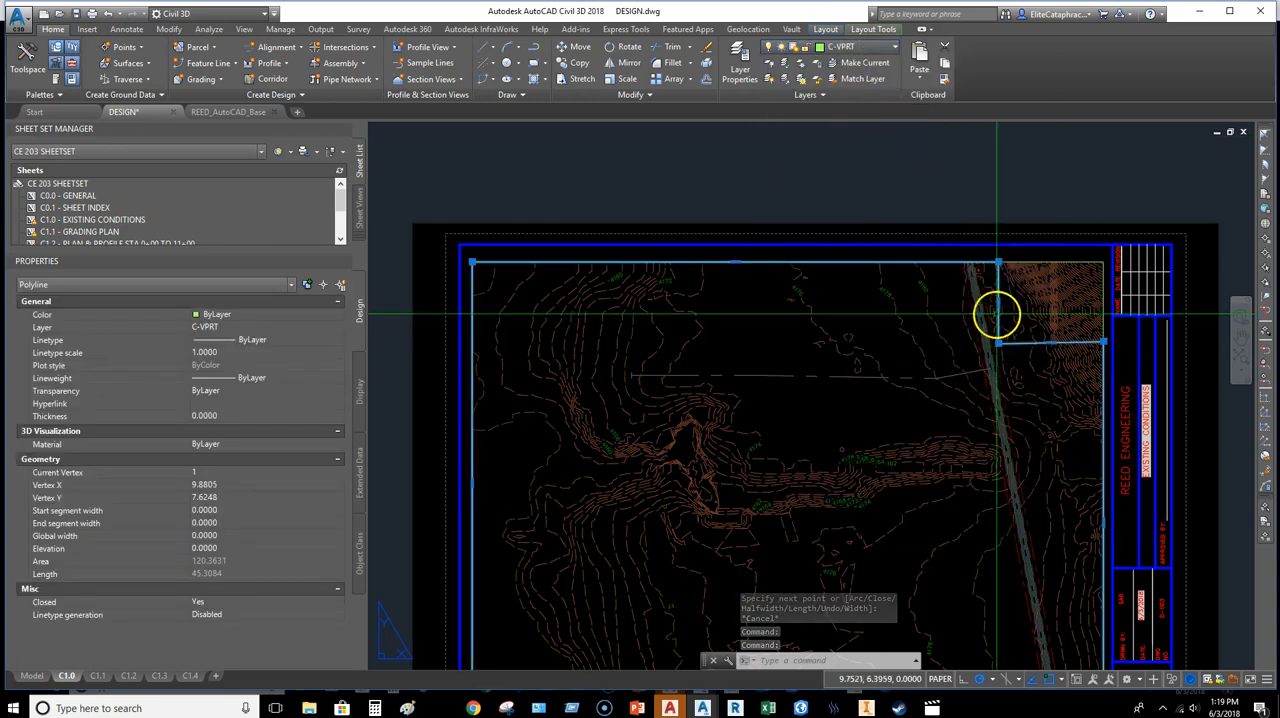
key(Escape)
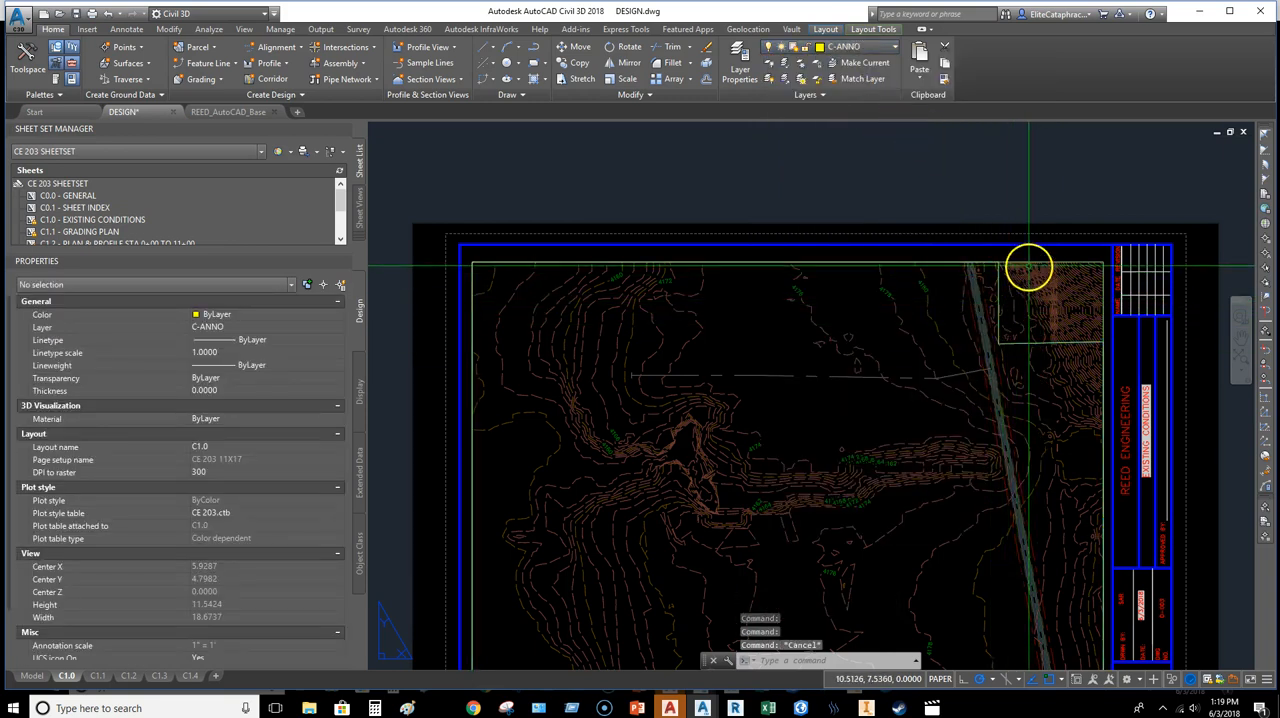
Step: Clip the C1.0 viewport to the notched polyline outline
click(1030, 263)
right_click(1030, 263)
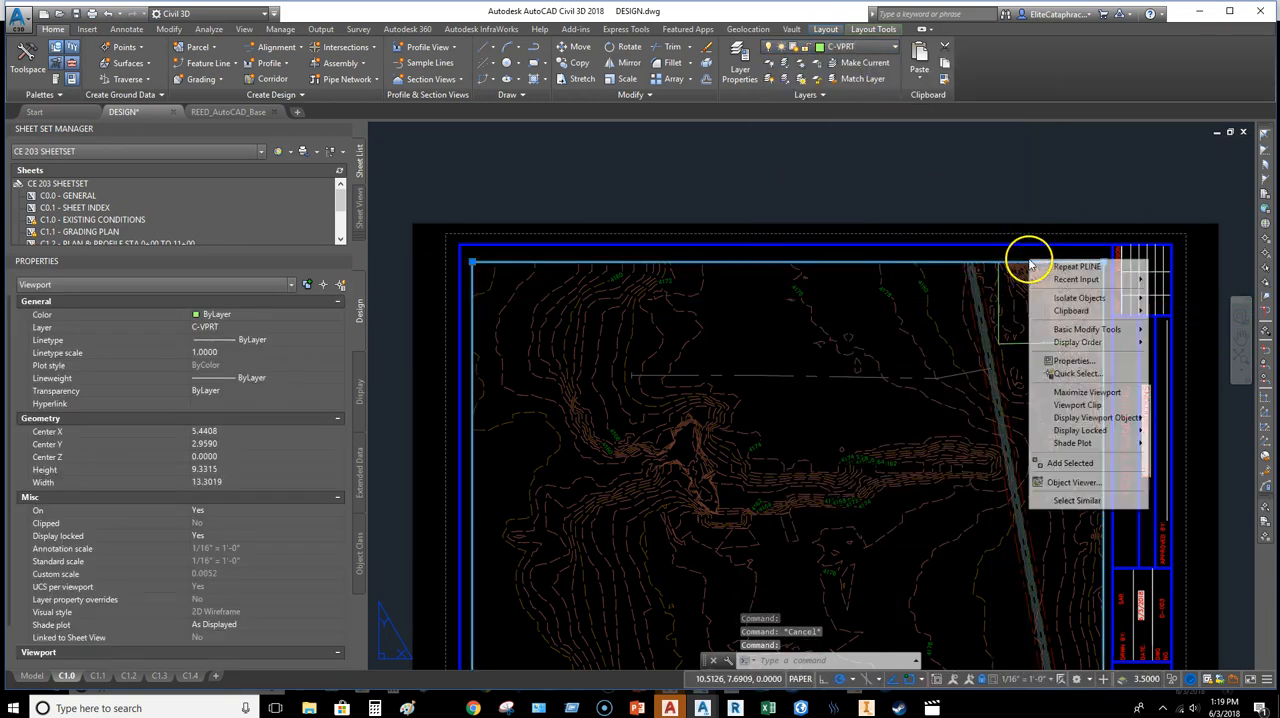
click(1087, 406)
click(1000, 323)
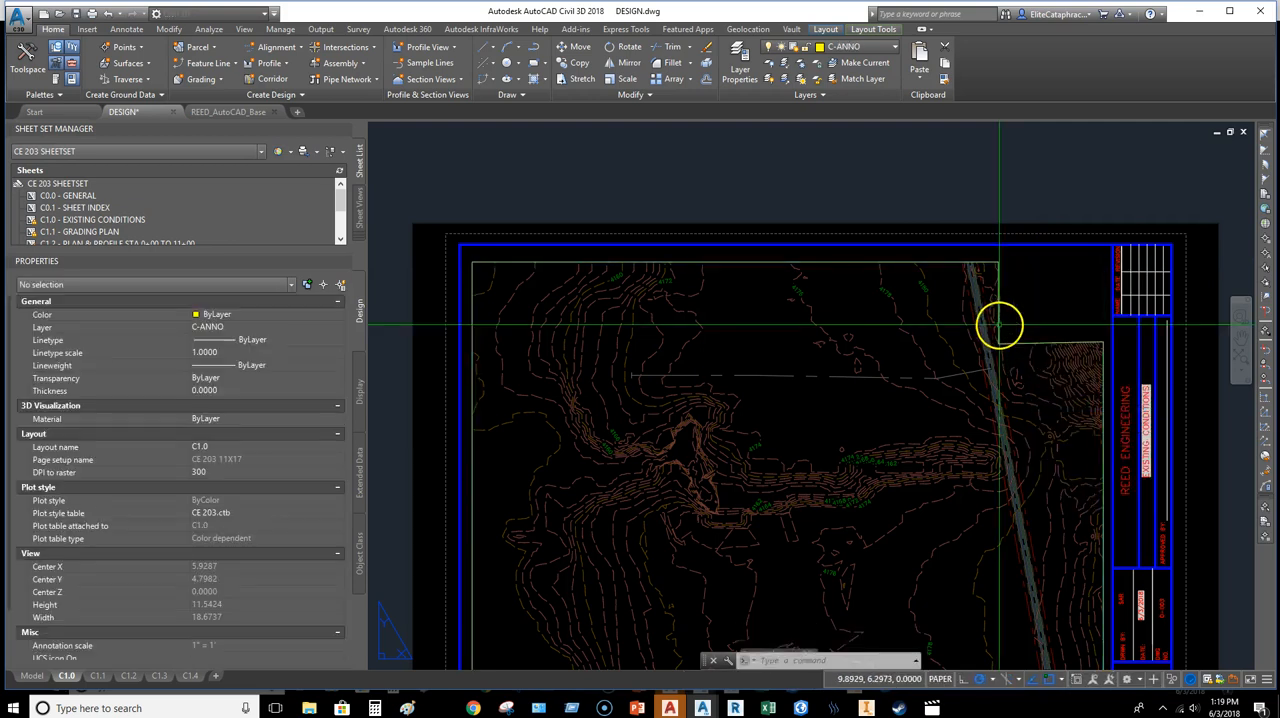
key(Escape)
middle_drag(1065, 322, 1047, 326)
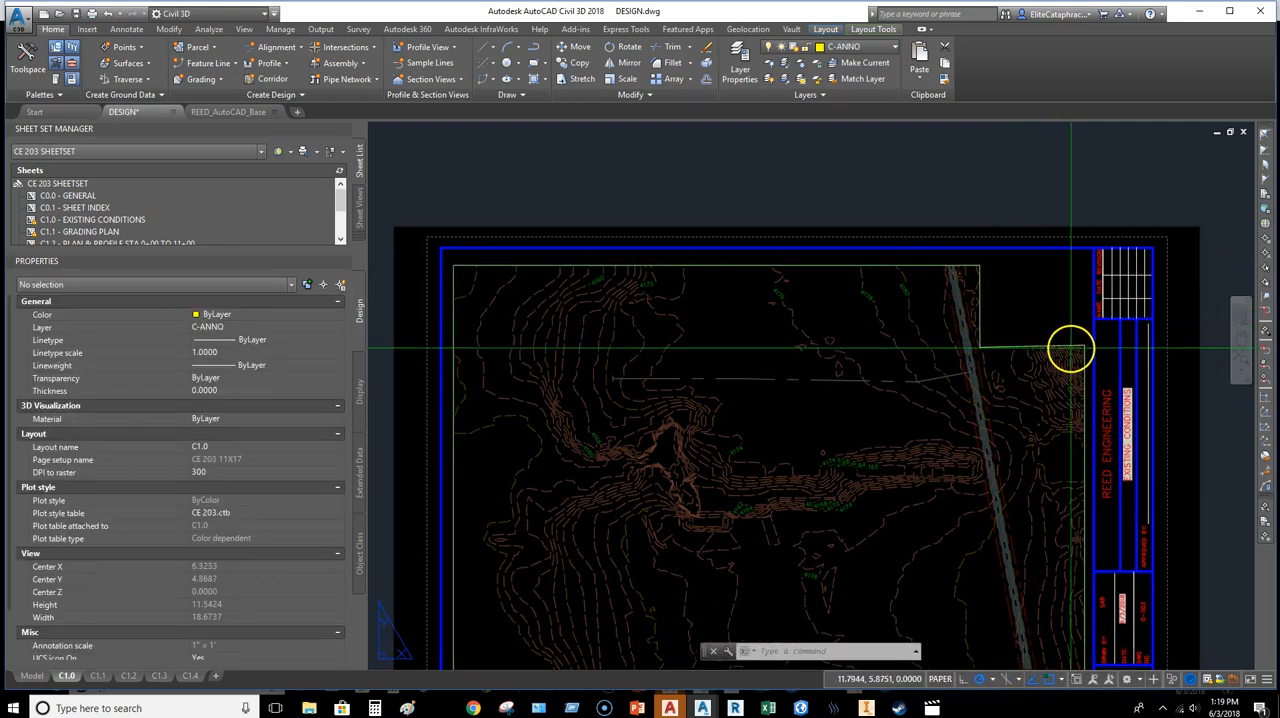
Step: Stretch the outer corner of the clipped viewport's notch slightly downward to level the notch's lower edge
click(1072, 350)
click(1058, 321)
scroll(1082, 345, up, 5)
click(1087, 347)
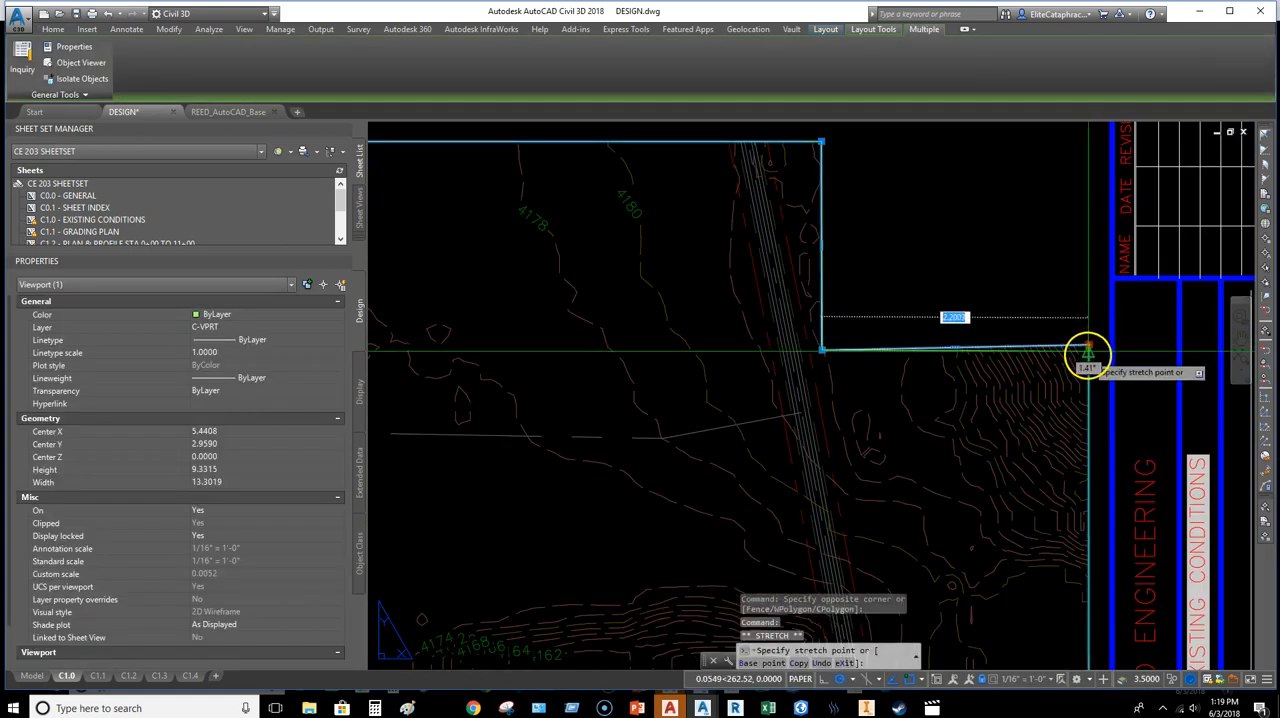
scroll(985, 330, down, 1)
key(Escape)
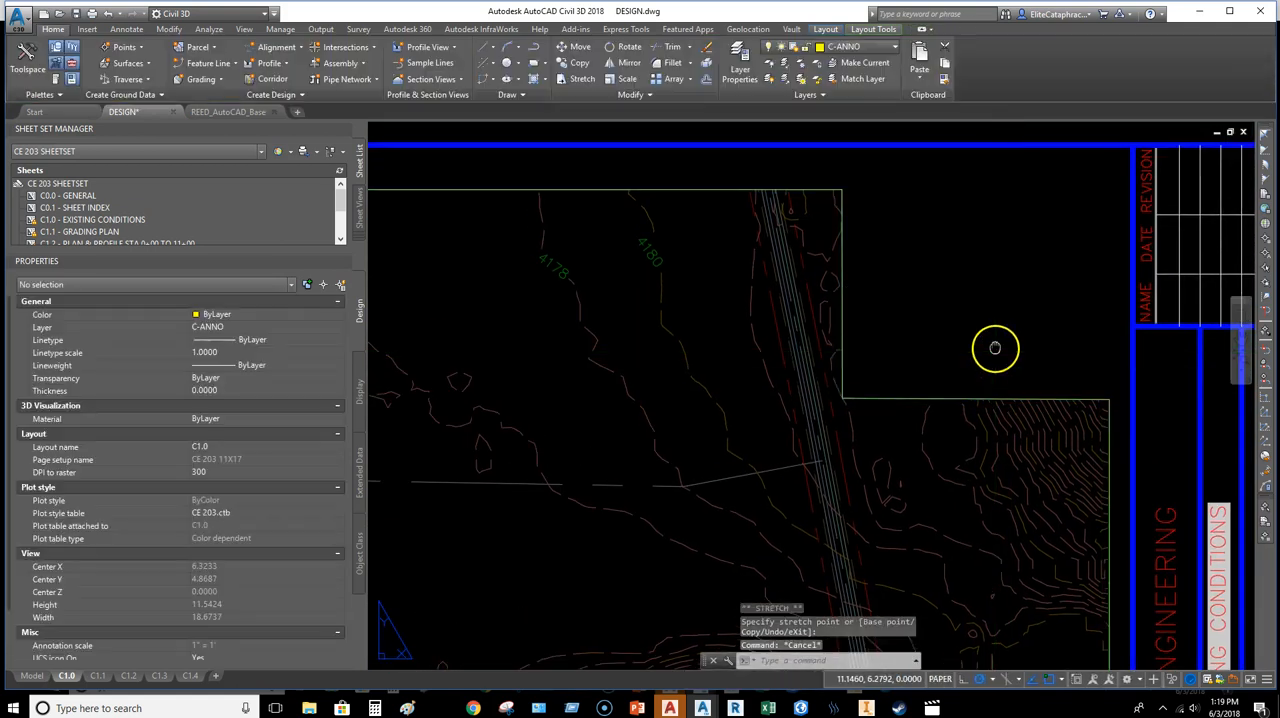
scroll(970, 343, down, 2)
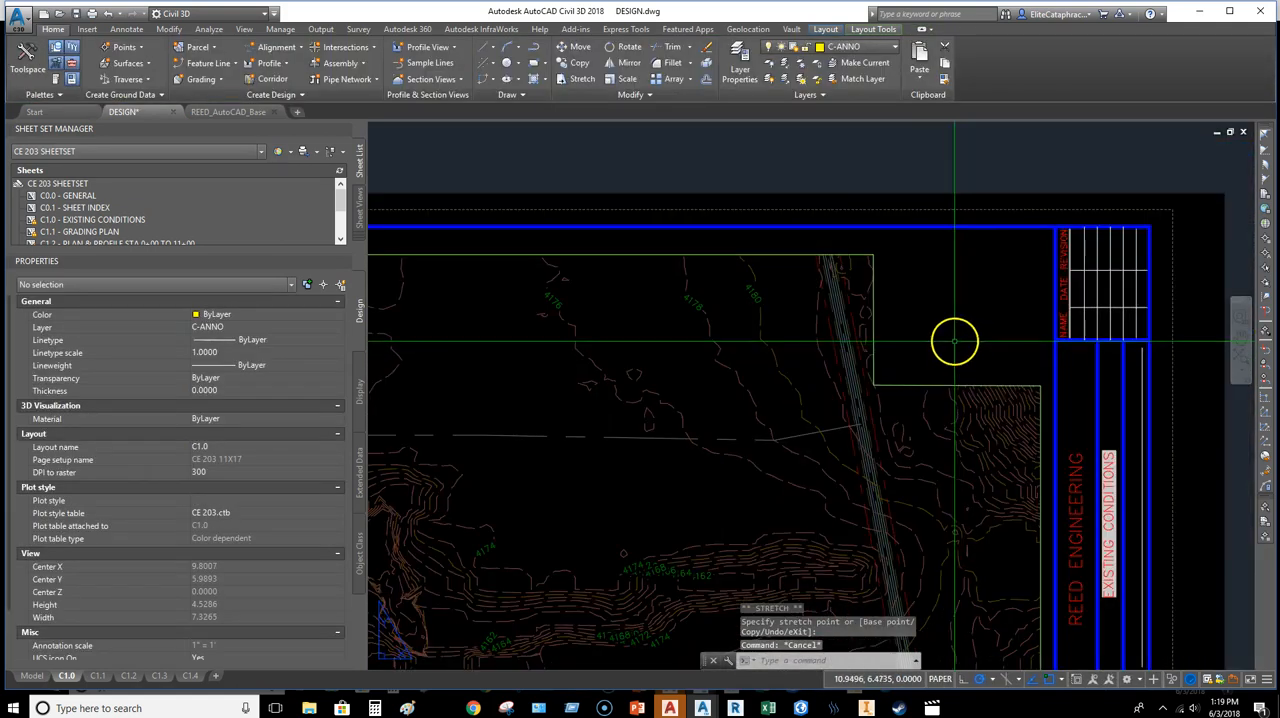
Step: Insert an Arrow 20 north arrow linked to the C1.0 viewport, placing it in the clipped notch
click(870, 29)
click(410, 73)
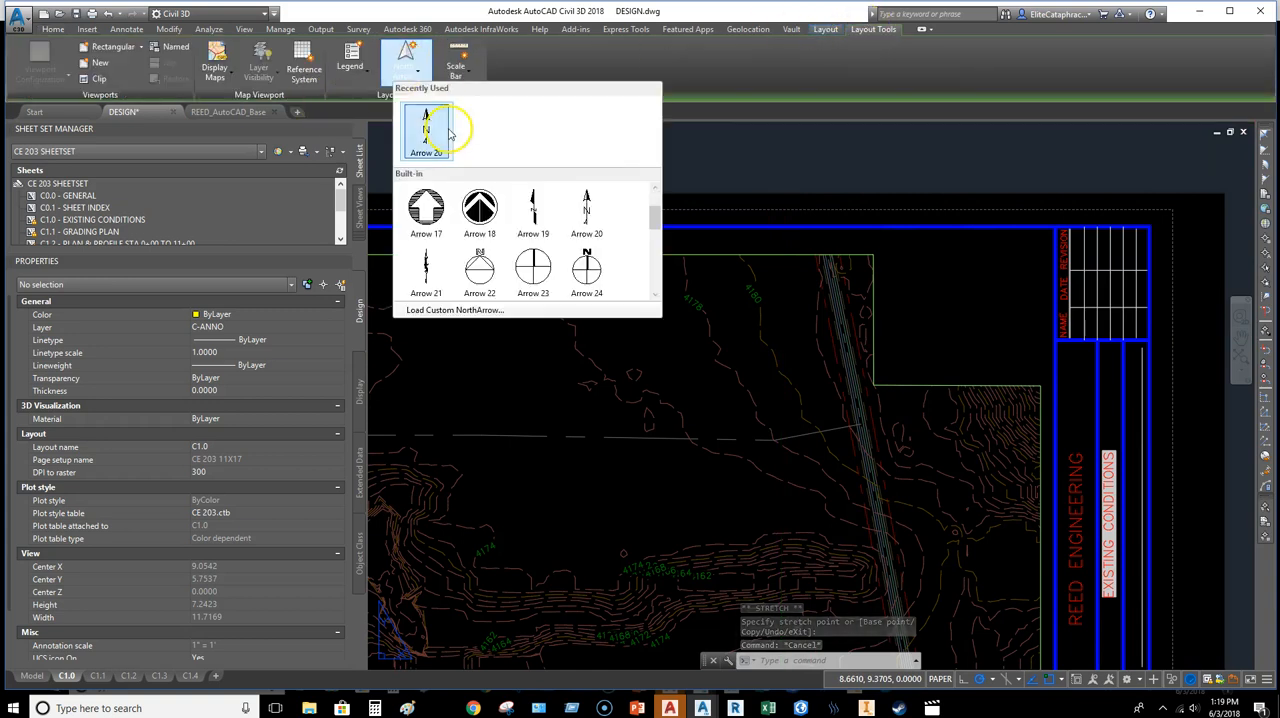
click(430, 125)
click(873, 302)
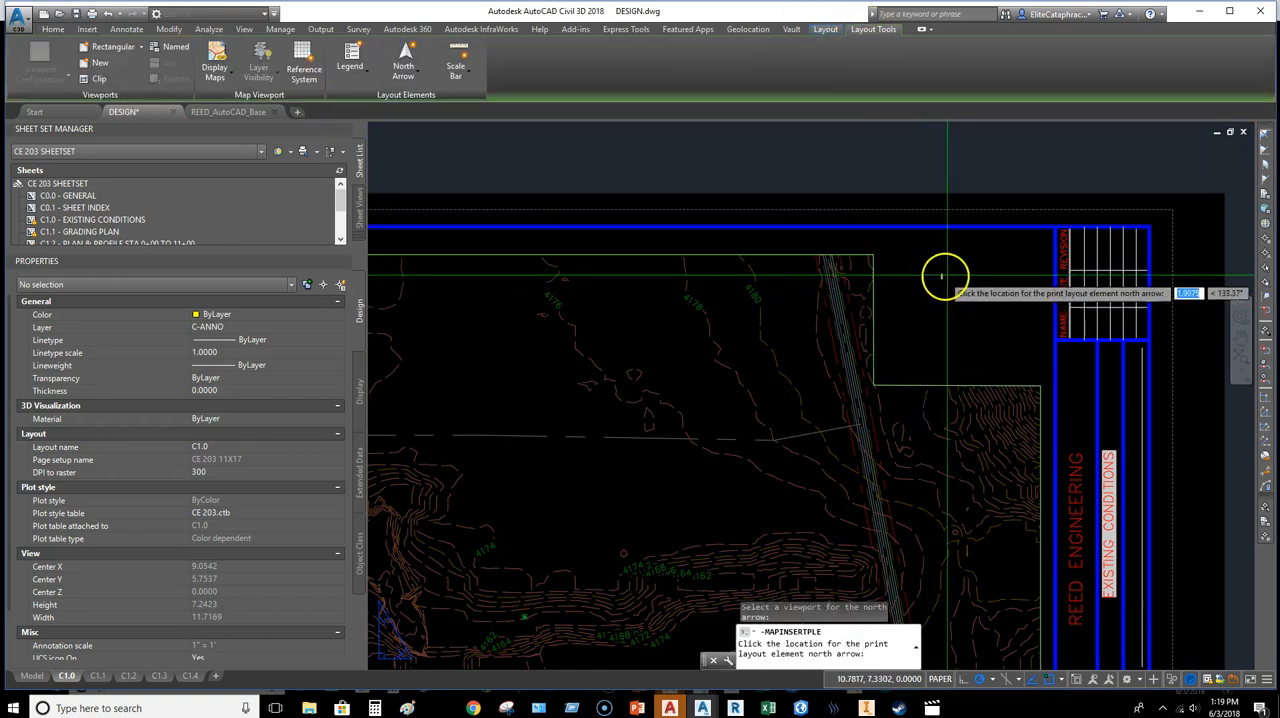
Step: Scale the C1.0 north arrow up by a factor of 5
click(937, 260)
click(937, 260)
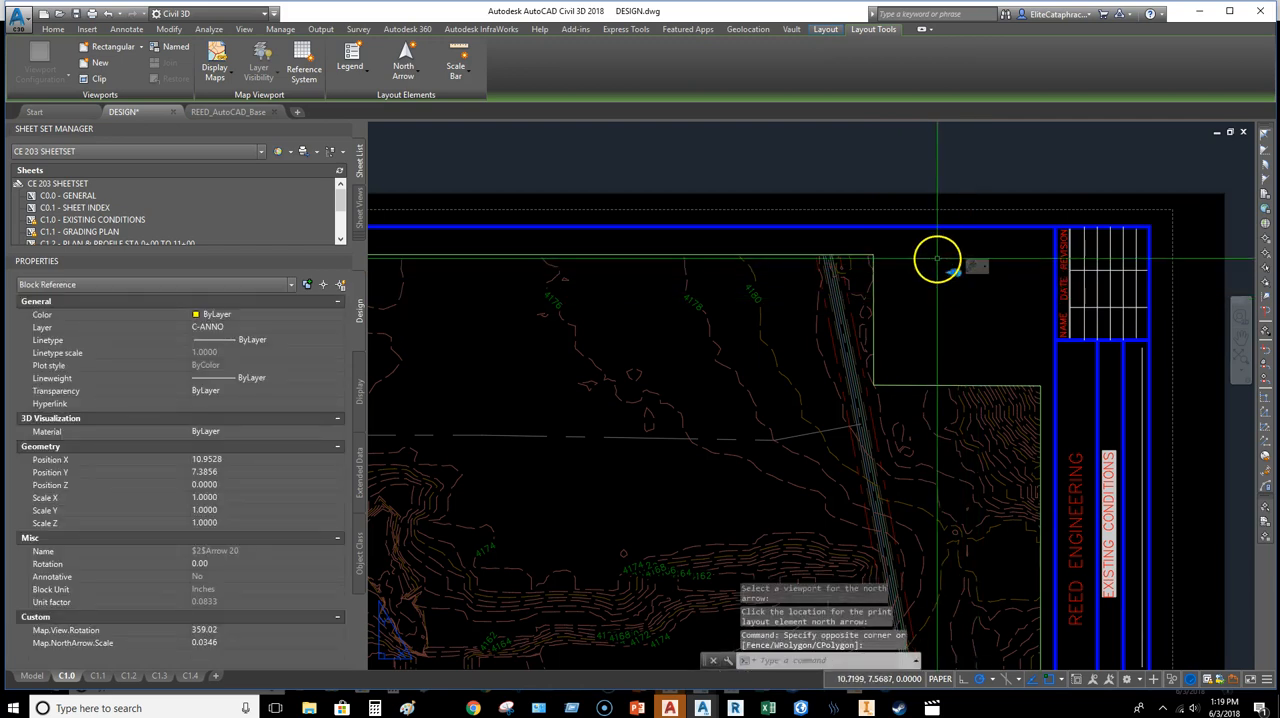
key(Return)
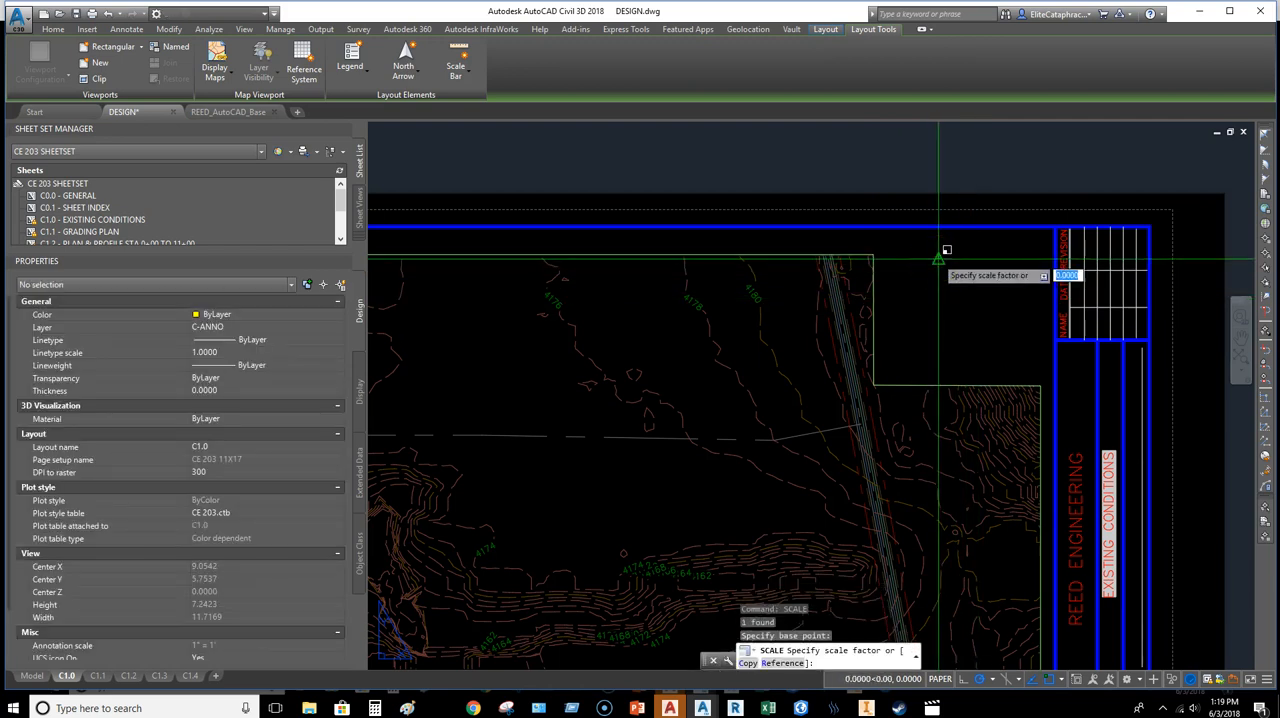
key(Return)
Step: Move the enlarged north arrow to the upper middle of the clipped notch on C1.0
click(1027, 367)
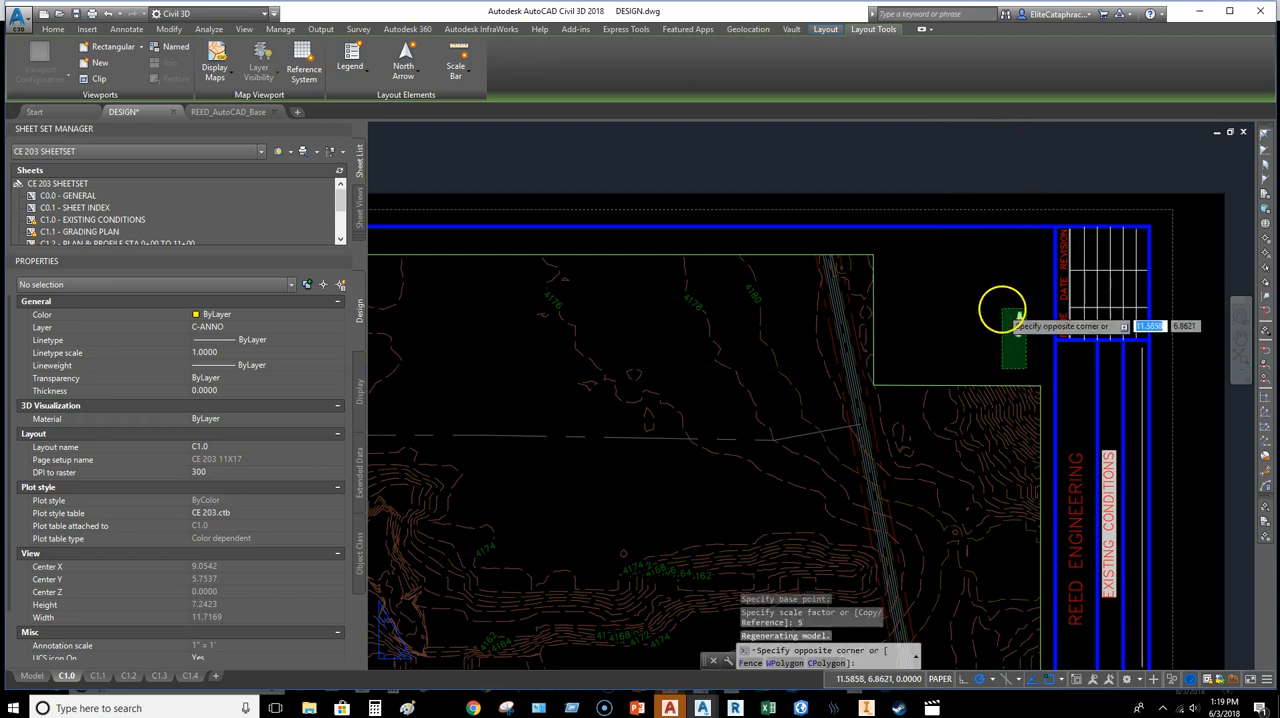
click(1003, 311)
text(MOVE)
key(Return)
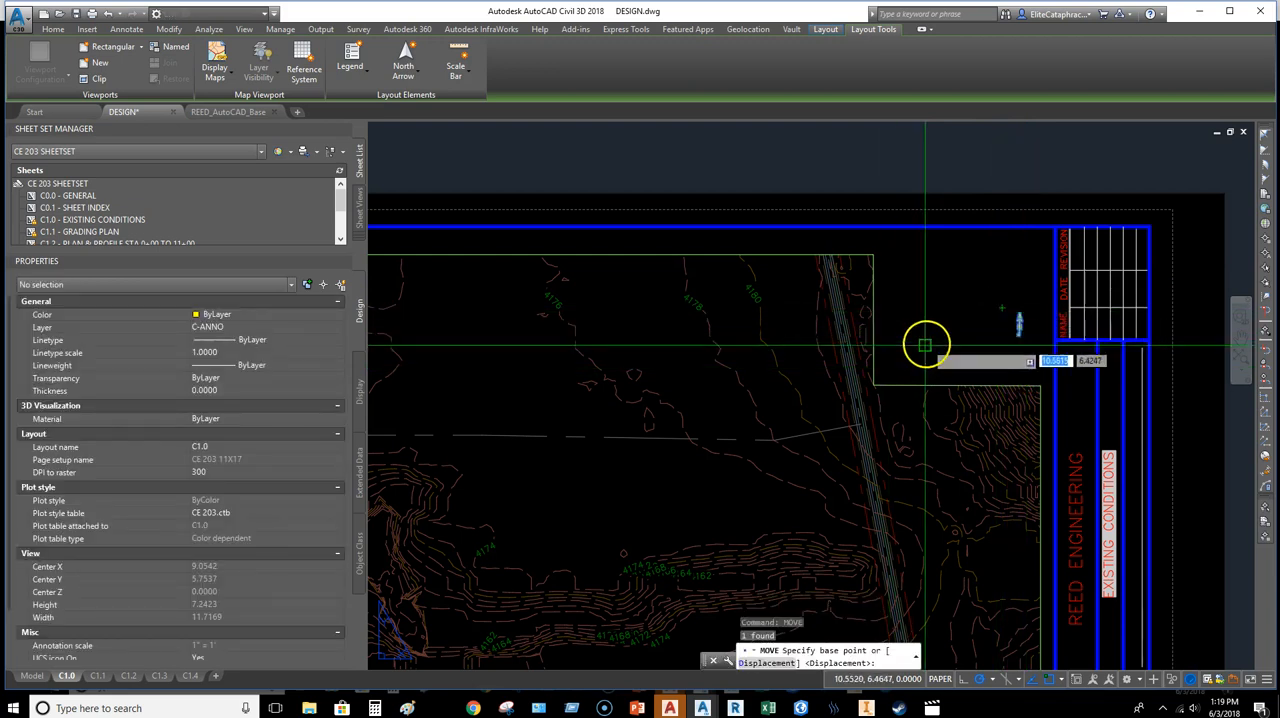
click(923, 343)
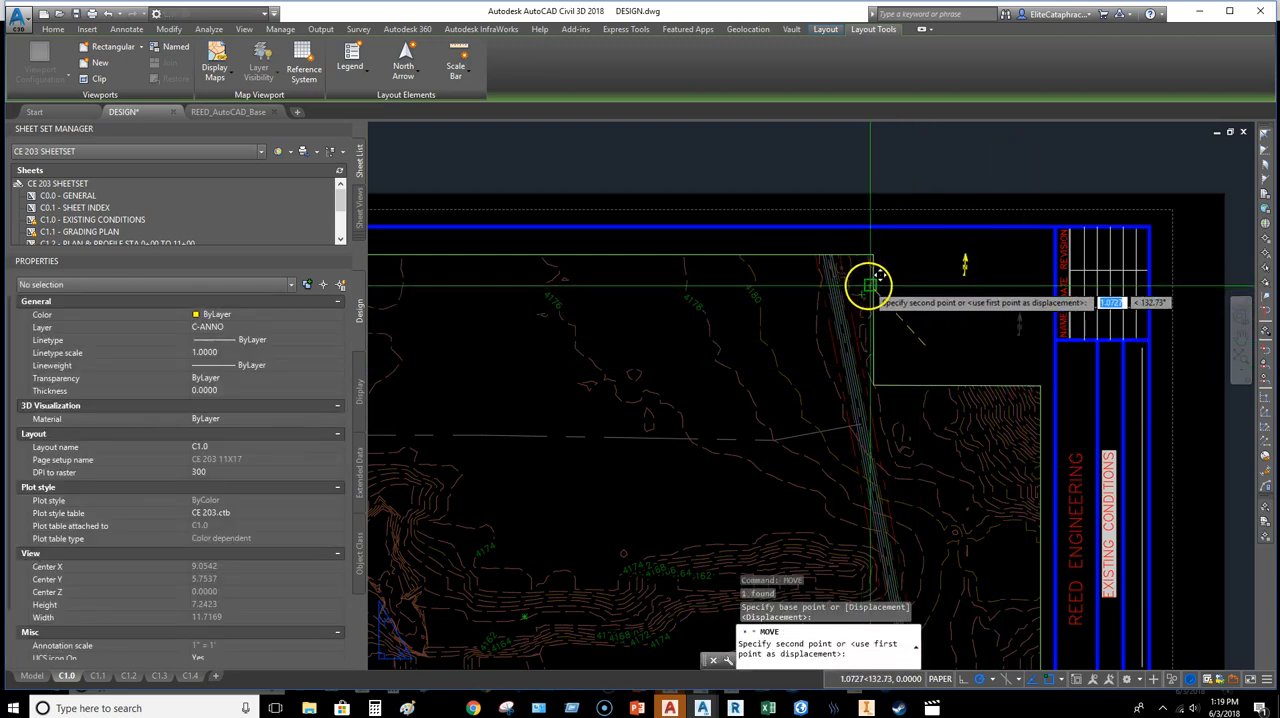
key(Escape)
middle_drag(987, 316, 947, 300)
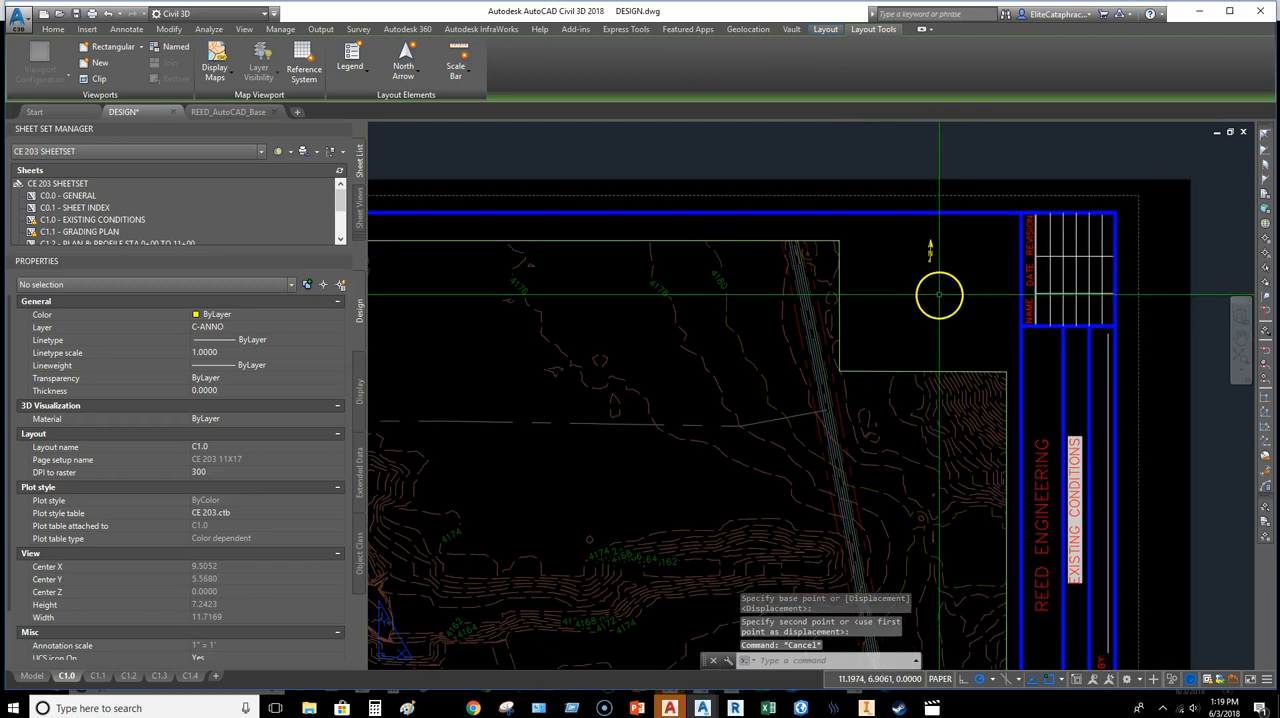
Step: Insert a ScaleBar1_Imperial scale bar with 200-foot divisions, linked to the C1.0 viewport, below the north arrow in the clipped notch
click(463, 76)
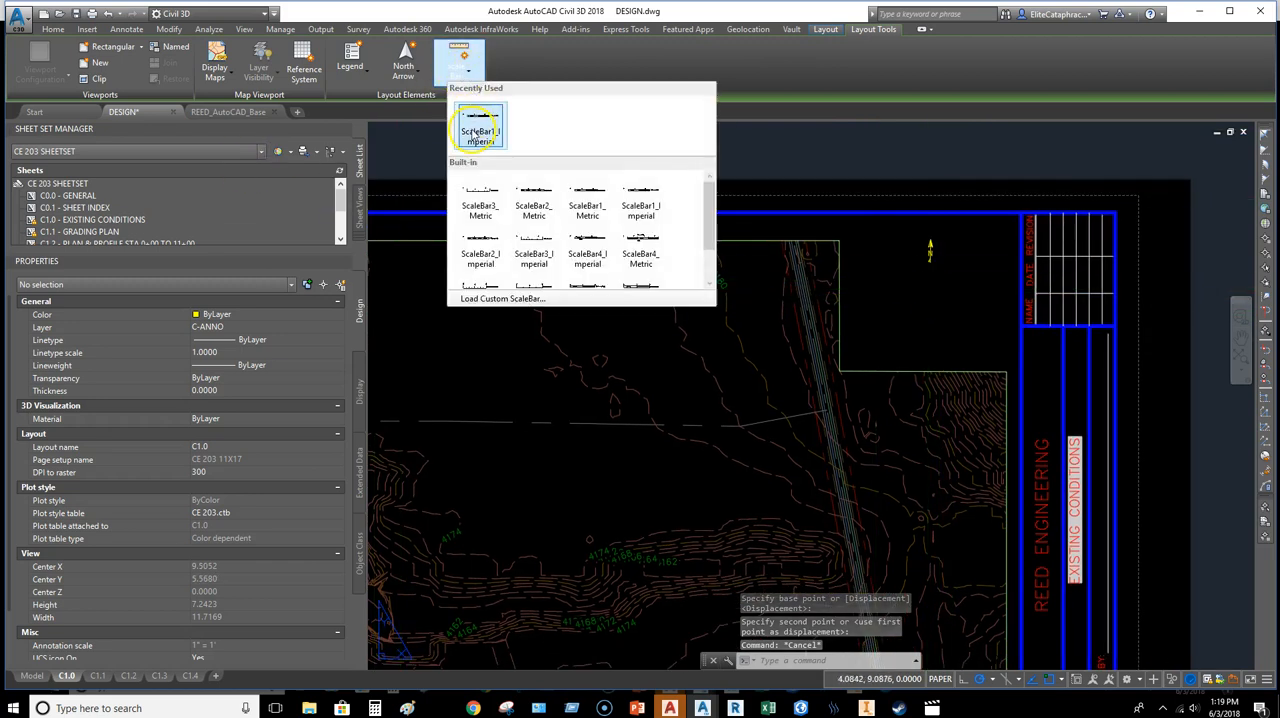
click(479, 131)
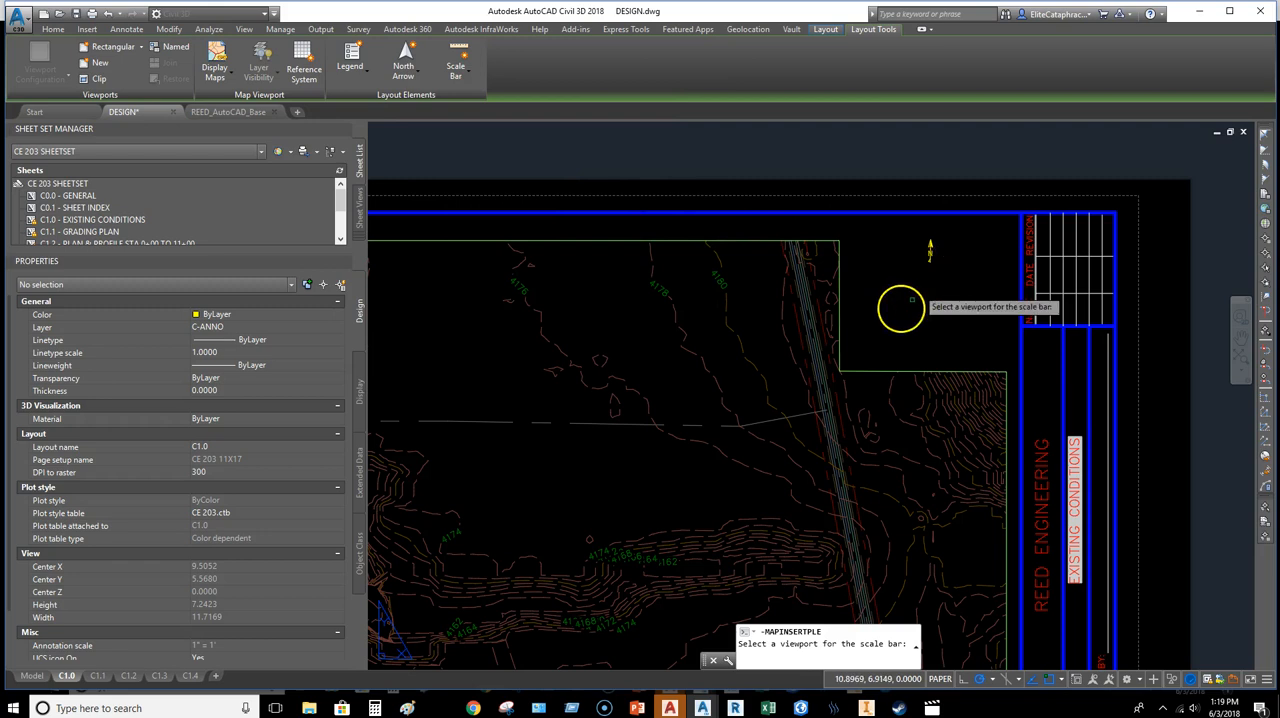
click(840, 320)
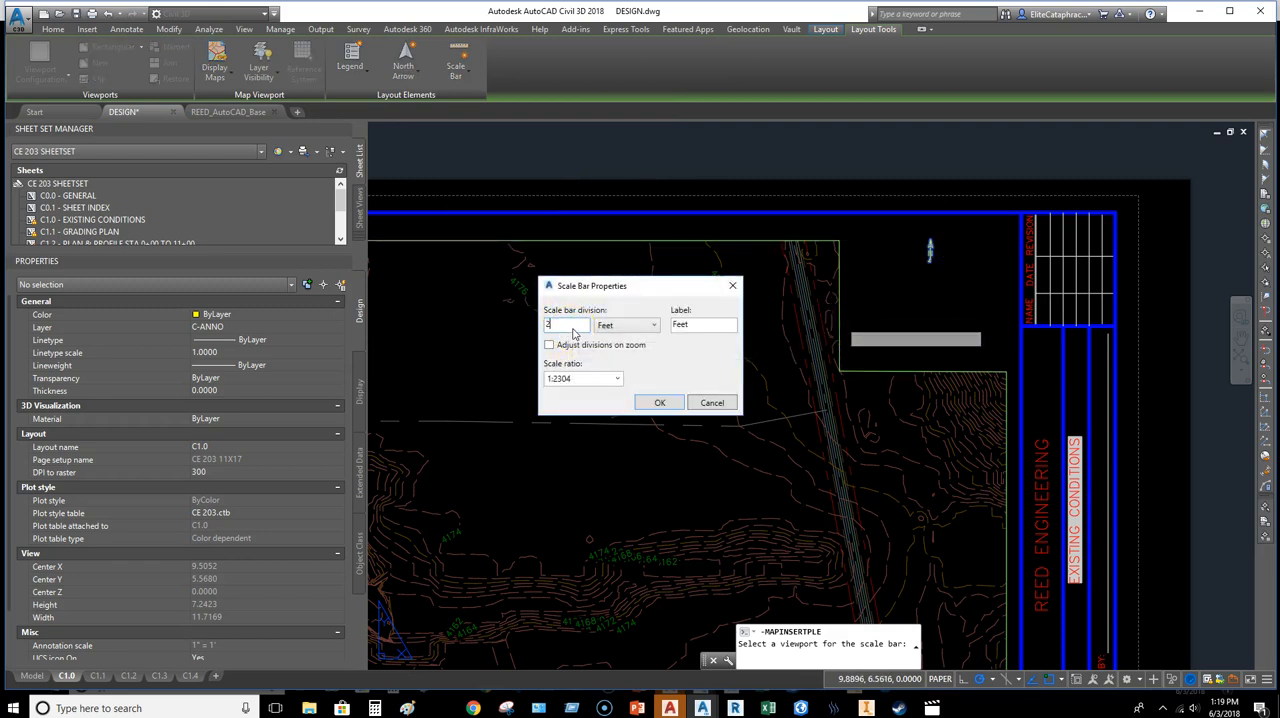
click(656, 403)
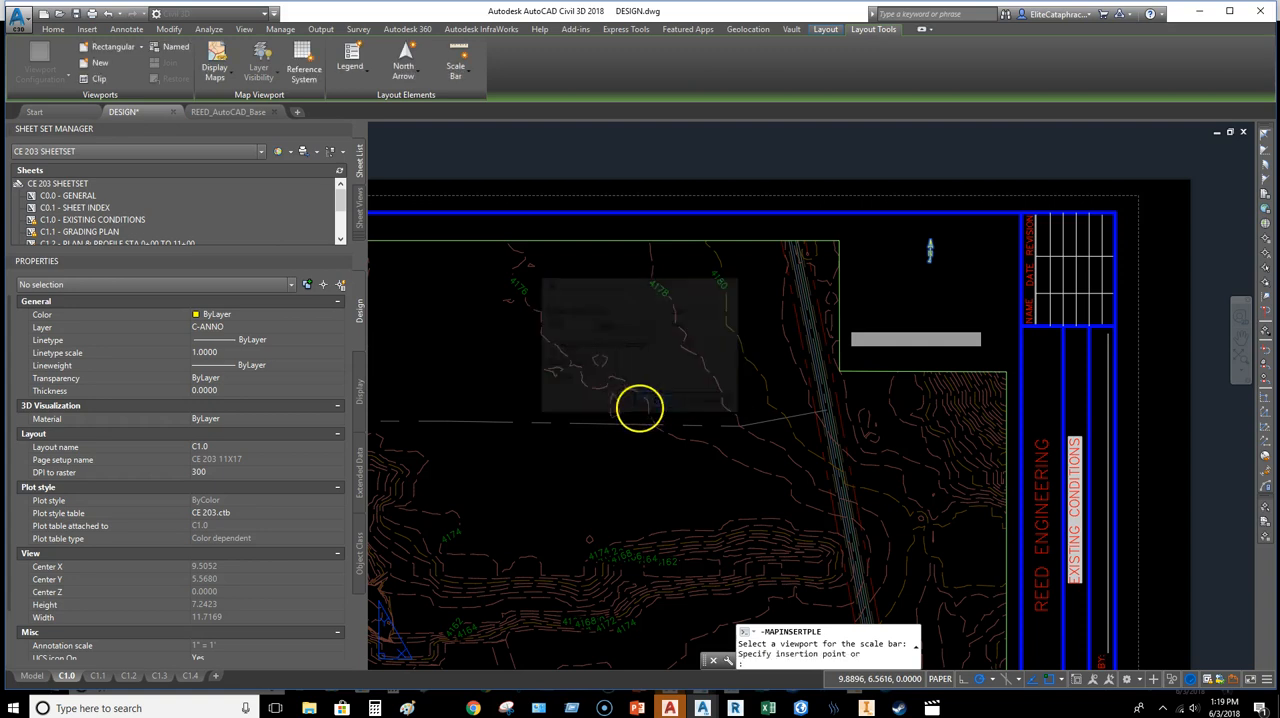
click(863, 311)
Step: Move the C1.0 scale bar left by about 0.37 so its Feet label clears the title block
click(937, 312)
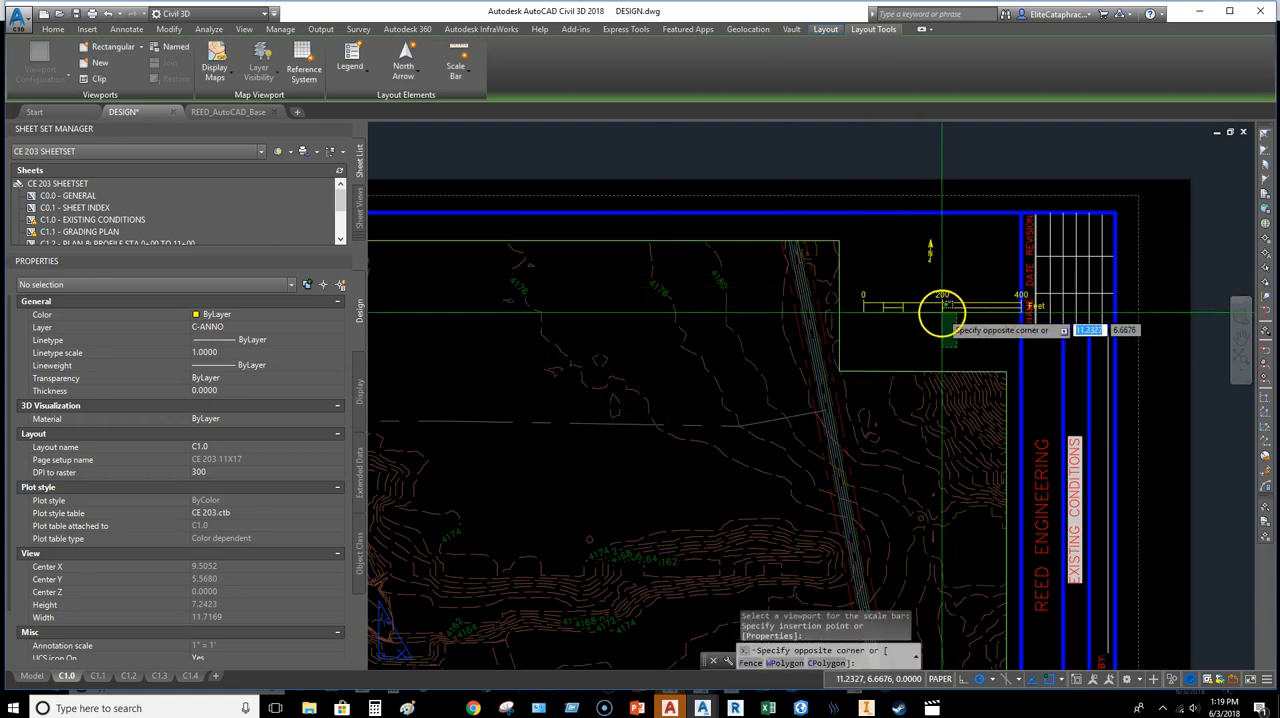
click(945, 340)
click(926, 302)
text(MOV)
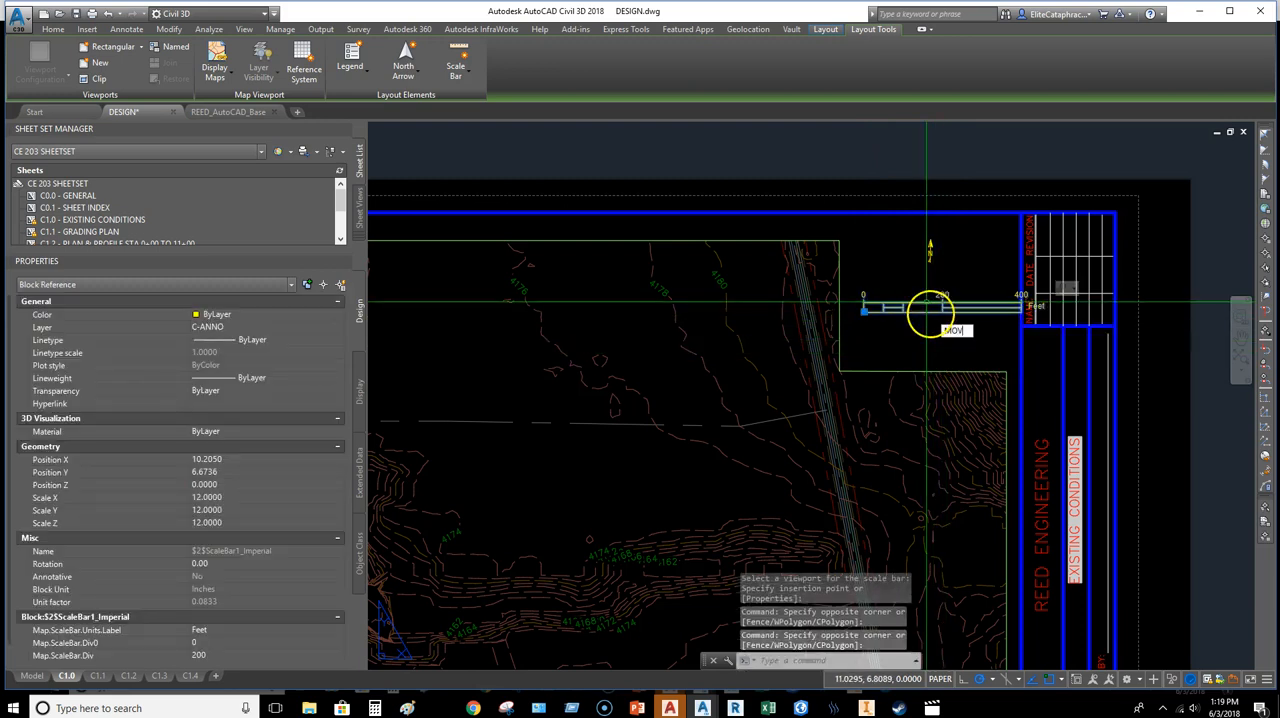
text(E)
key(Return)
click(974, 332)
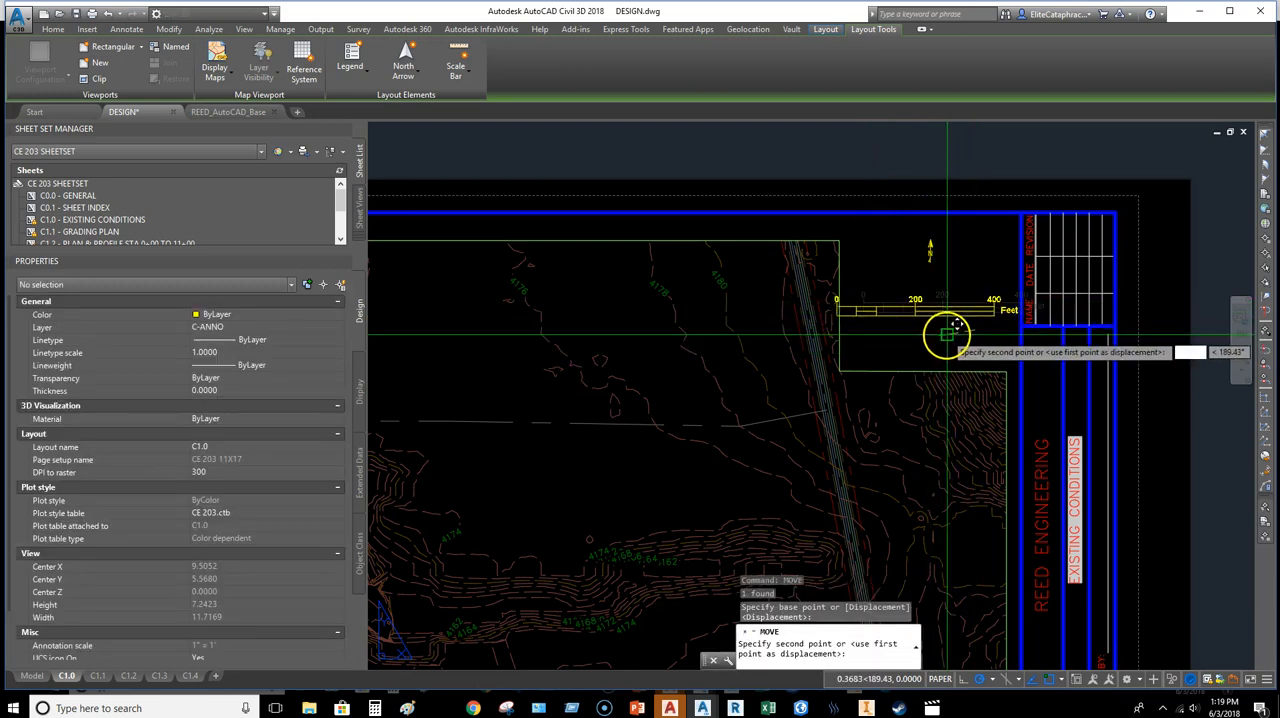
click(946, 337)
Step: Stretch the inner corners of the C1.0 viewport's notch so its side edge slants roughly parallel to the road beside the scale bar
click(856, 346)
click(834, 345)
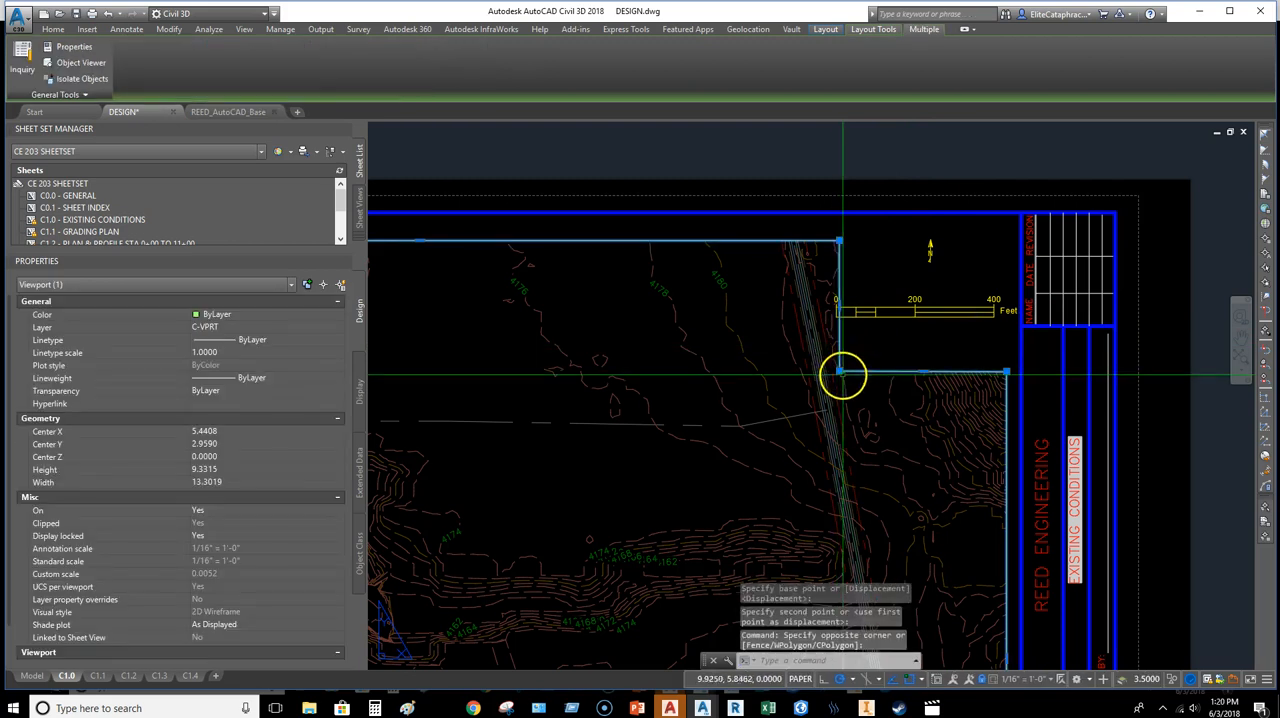
click(840, 373)
scroll(840, 365, up, 4)
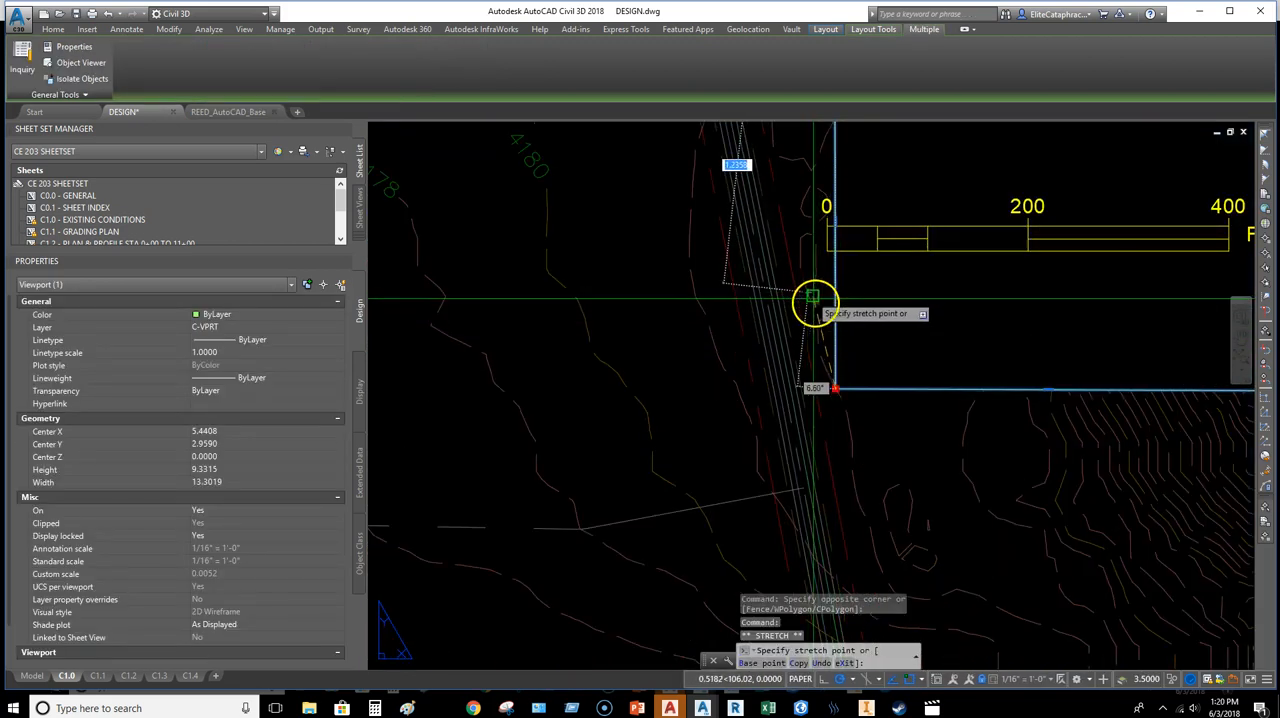
middle_drag(813, 298, 931, 443)
click(946, 192)
click(873, 190)
key(Escape)
mouse_move(1048, 312)
middle_down()
mouse_move(815, 302)
mouse_move(959, 355)
middle_up()
scroll(815, 302, down, 2)
Step: Stretch the outer corner of the C1.0 viewport's notch vertically to level the lower edge beneath the scale bar
click(1074, 474)
click(1125, 477)
click(1127, 435)
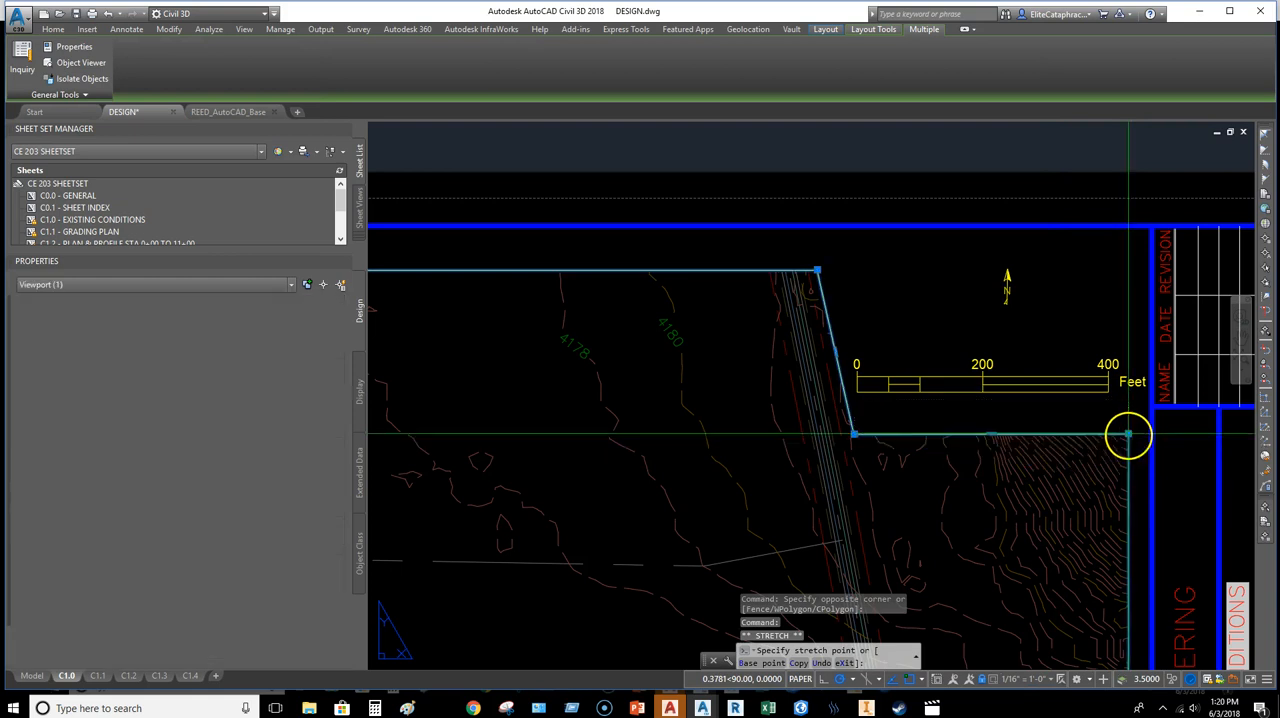
key(Escape)
middle_drag(999, 401, 959, 401)
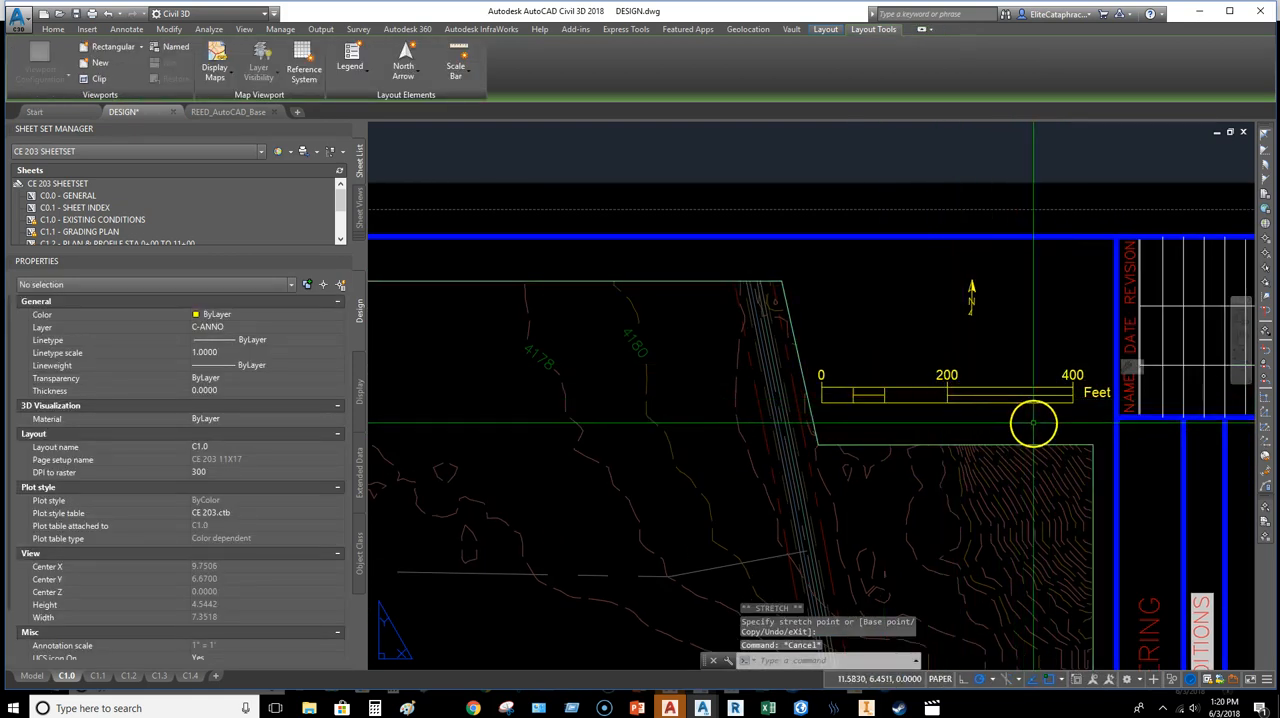
scroll(1027, 420, down, 6)
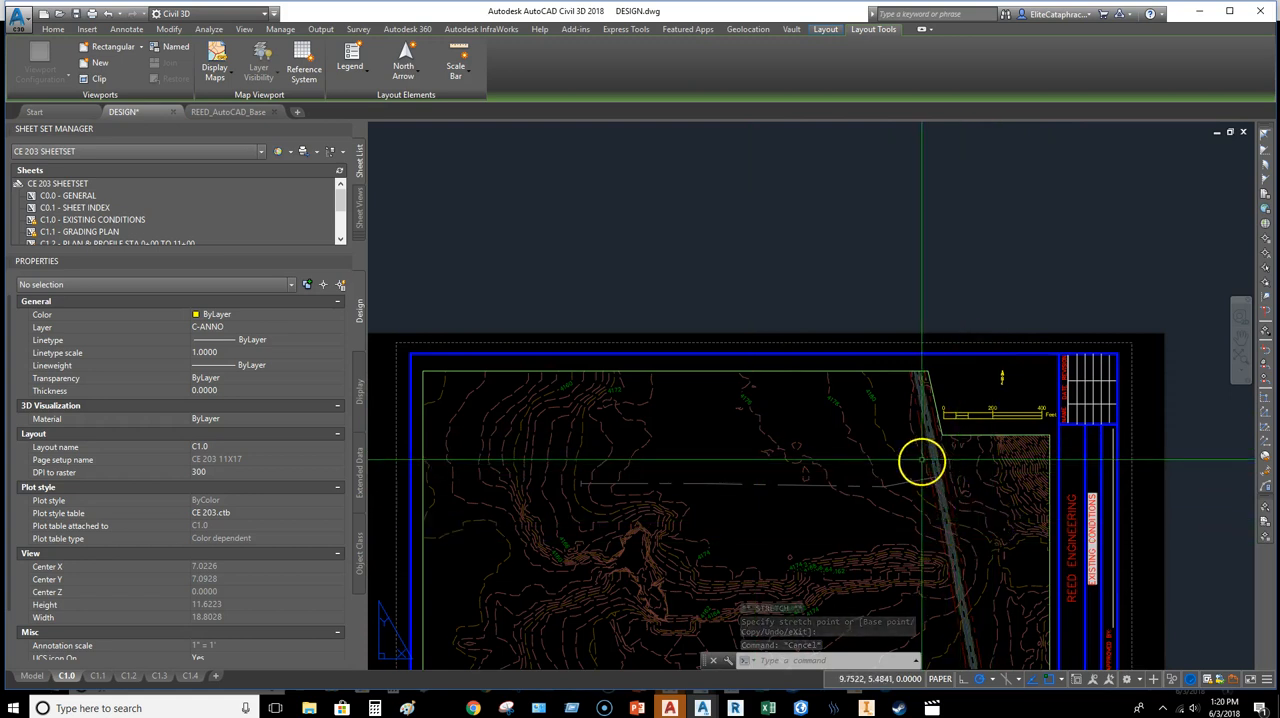
scroll(943, 410, up, 2)
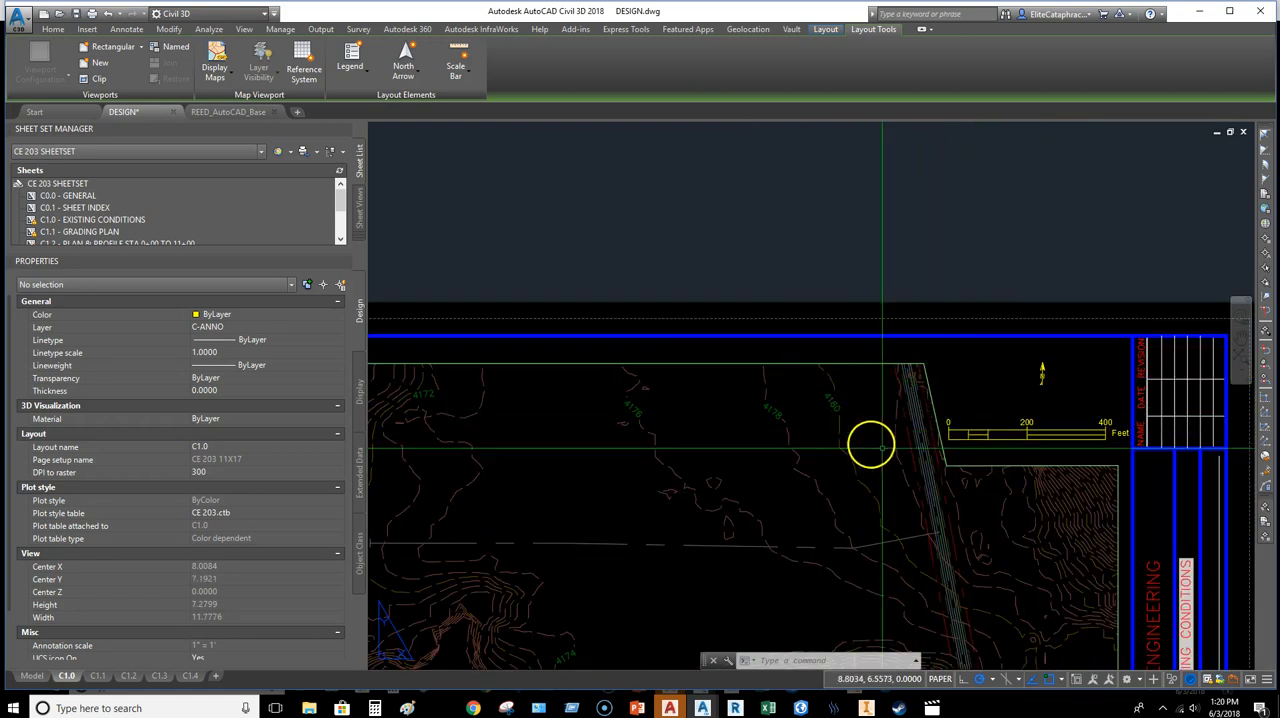
middle_drag(949, 459, 951, 411)
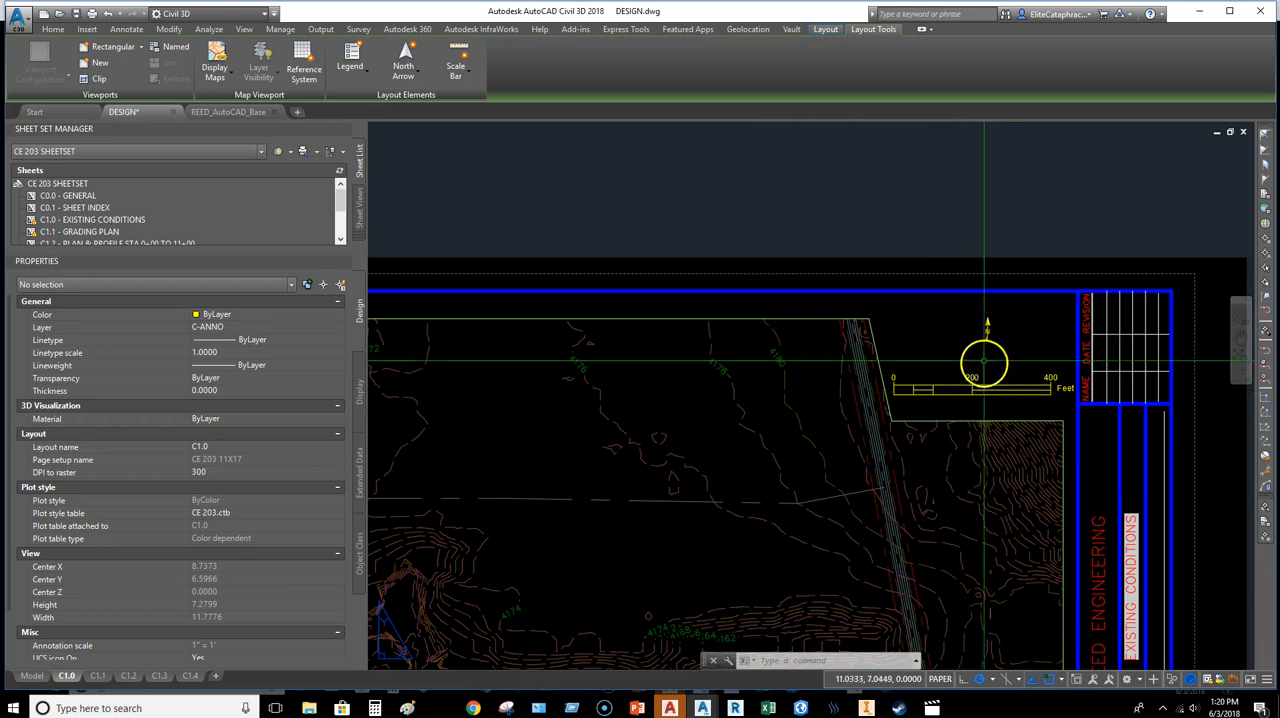
Step: Move the C1.0 north arrow slightly left to center it above the scale bar
click(979, 318)
click(989, 388)
key(Return)
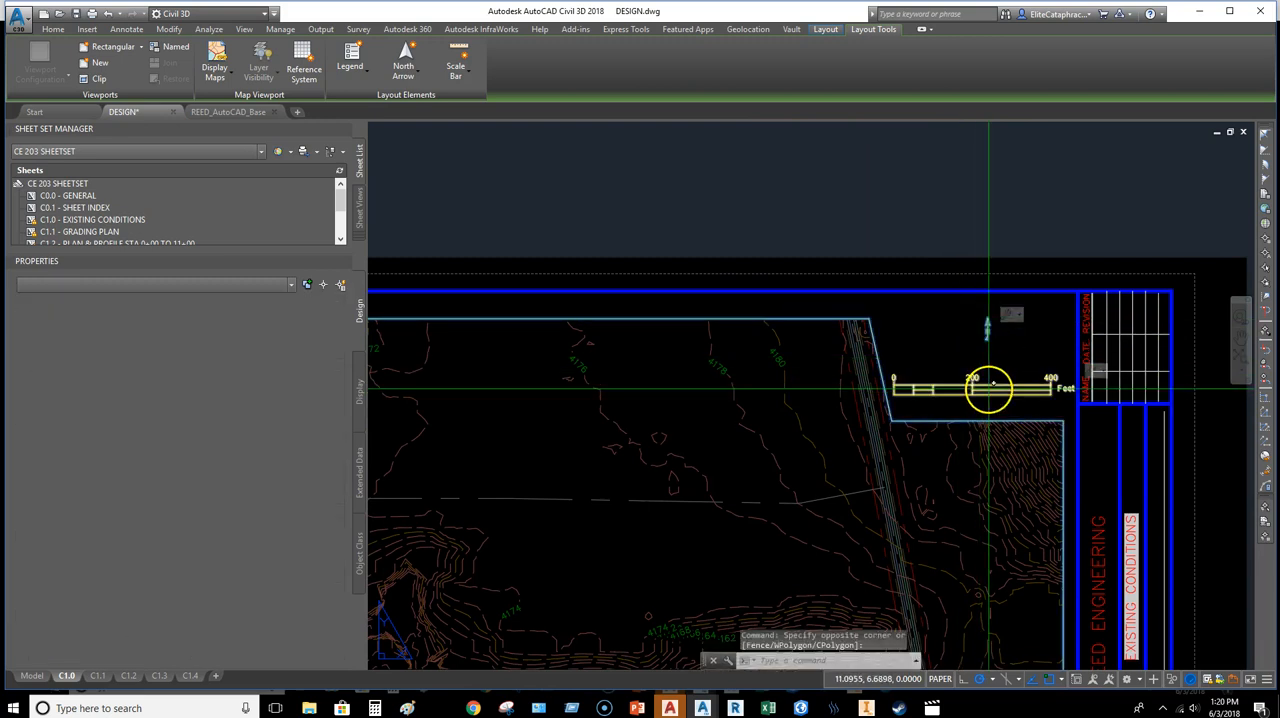
click(1022, 321)
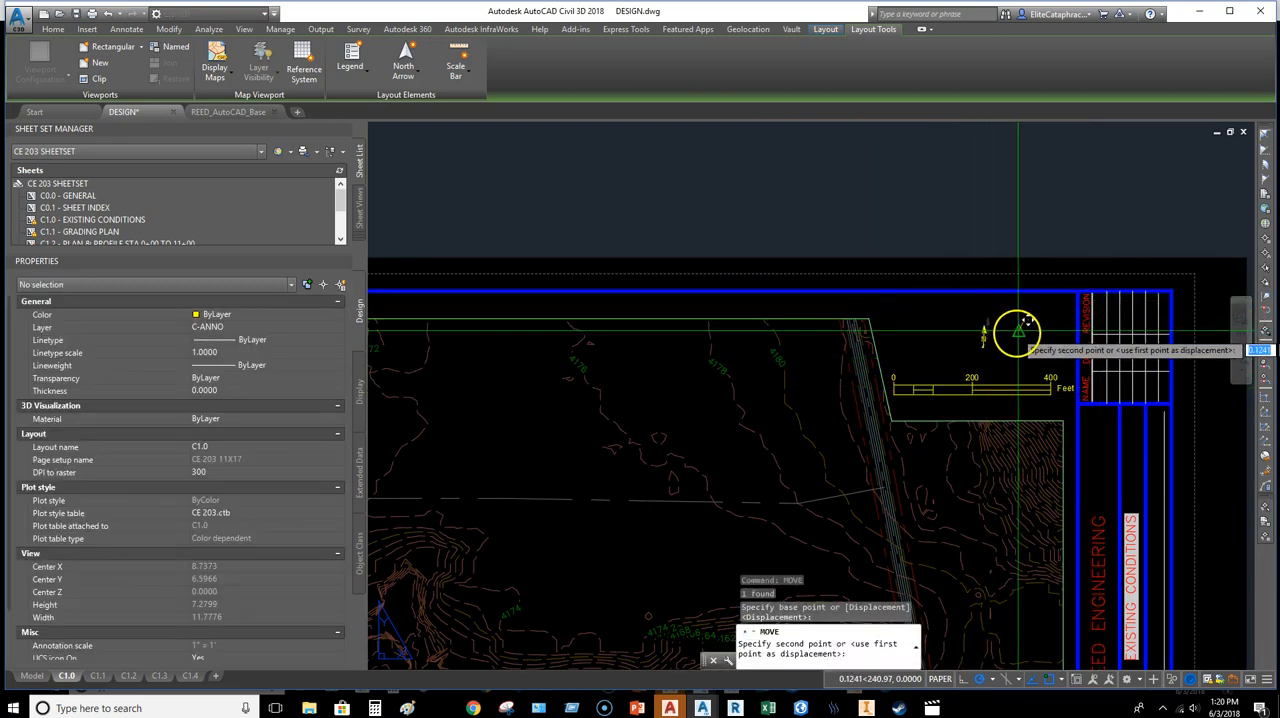
key(Escape)
key(Escape)
key(Escape)
Step: Copy the clipped C1.0 viewport with its north arrow and scale bar, using 0,0 as the base point
scroll(980, 394, down, 2)
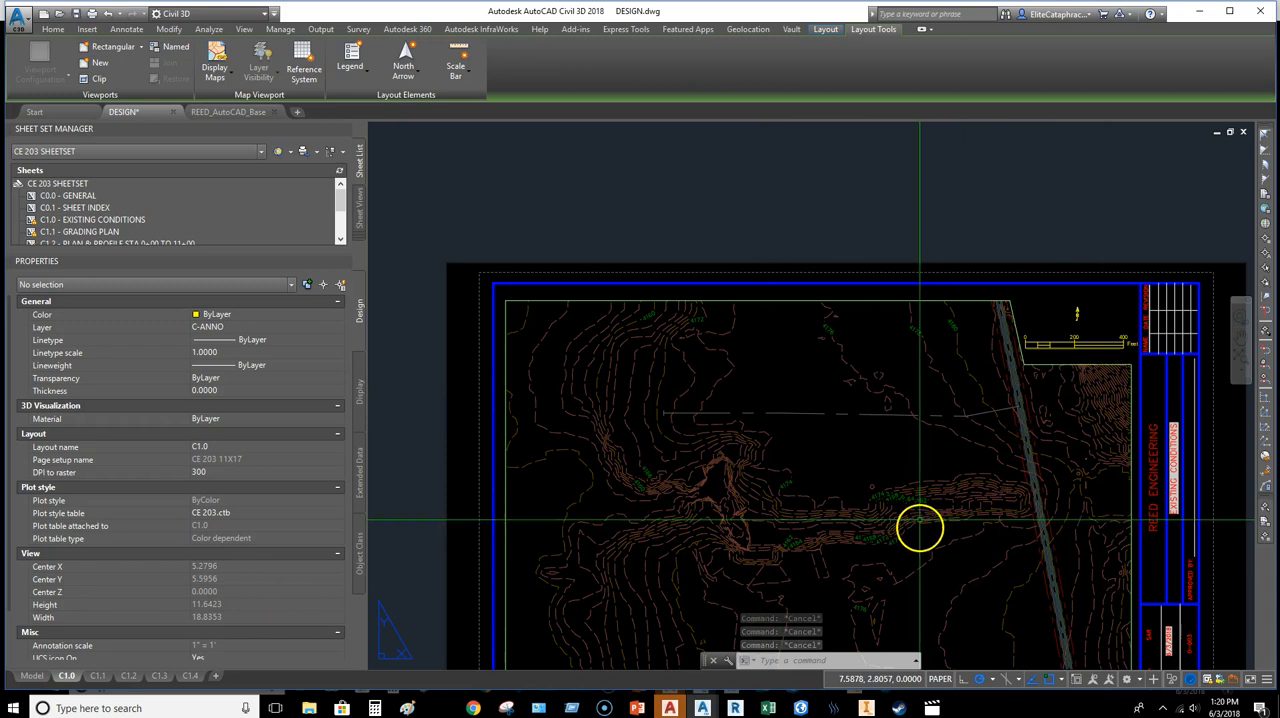
click(1098, 298)
click(957, 400)
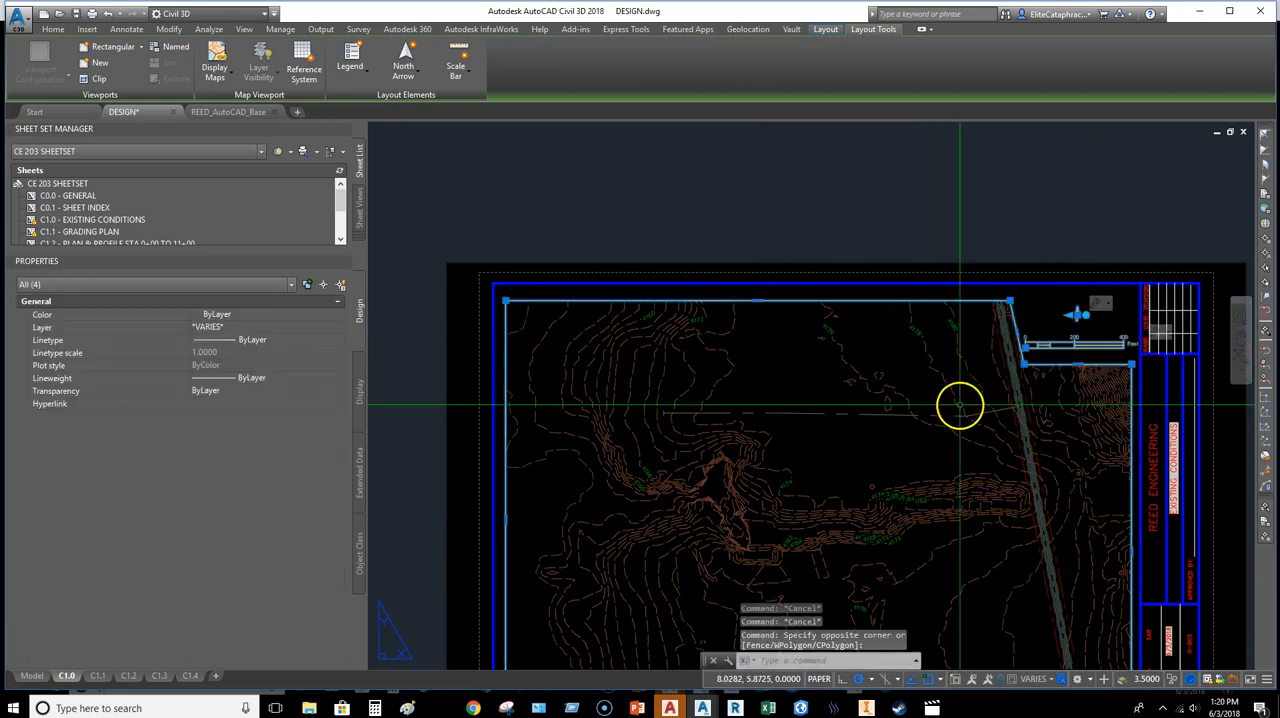
key(Return)
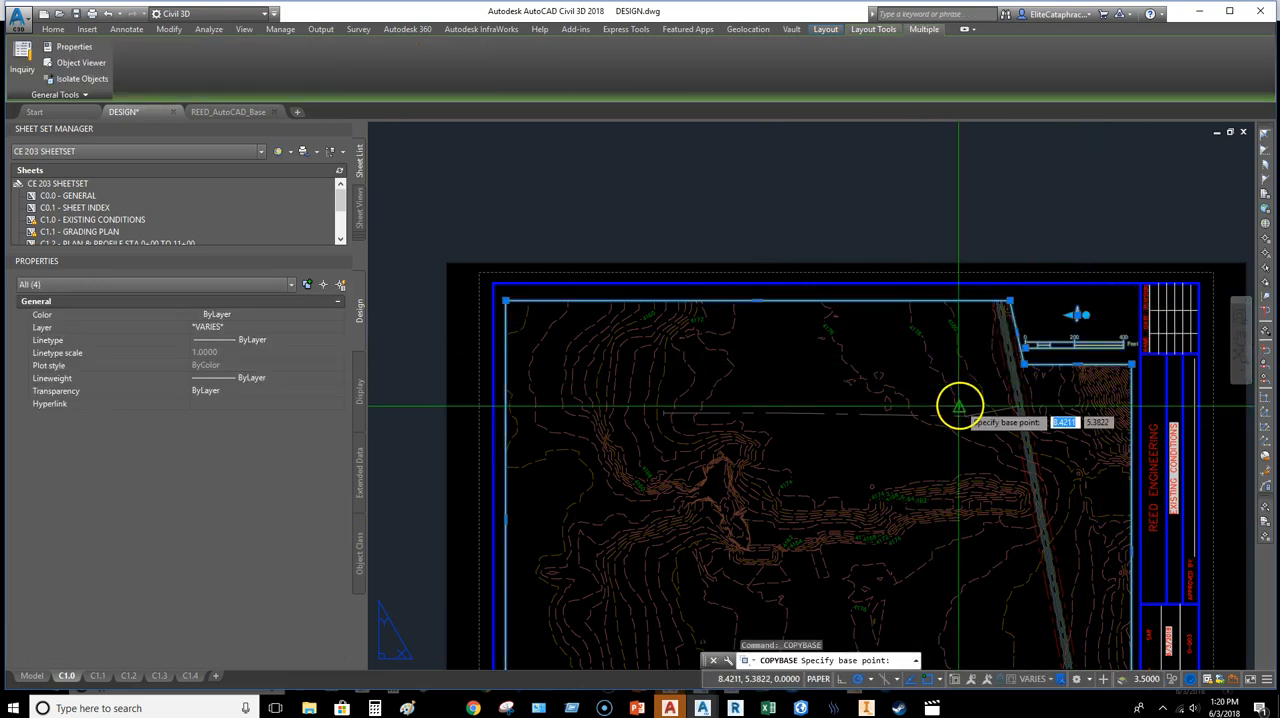
text(0,0)
key(Return)
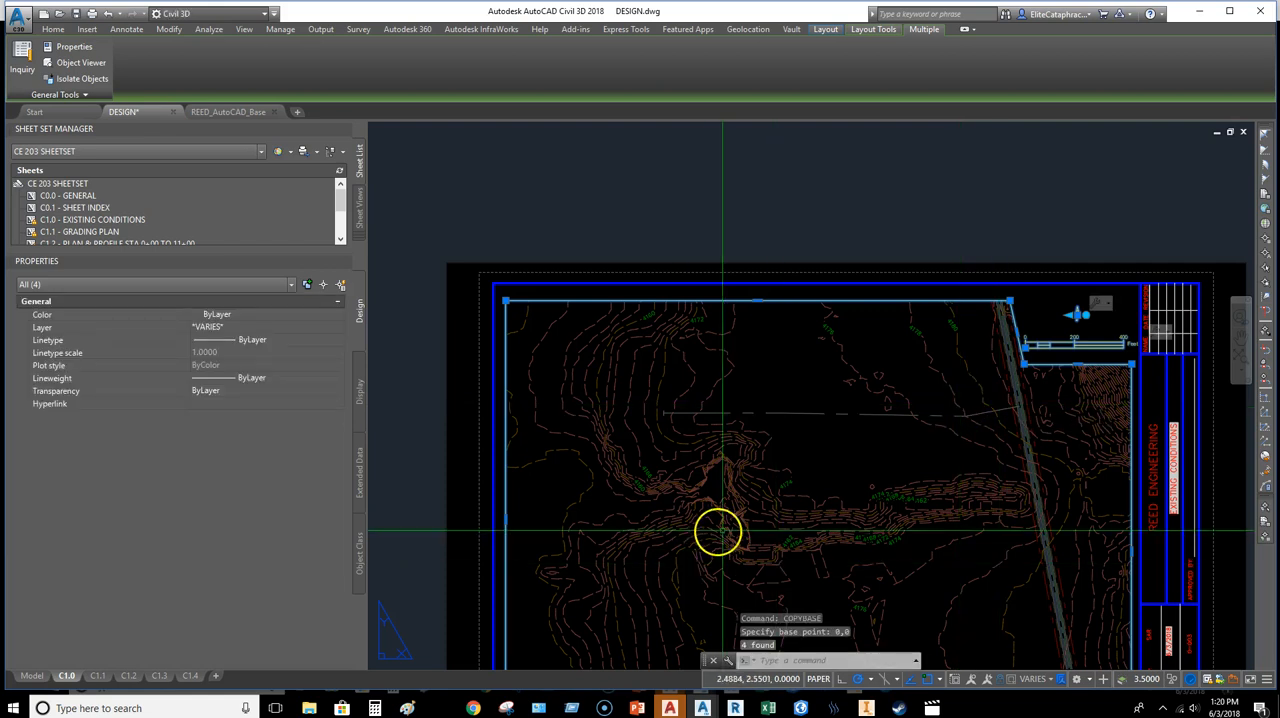
Step: Paste the copied viewport, north arrow and scale bar onto layout C1.1 at insertion point 0,0
click(98, 676)
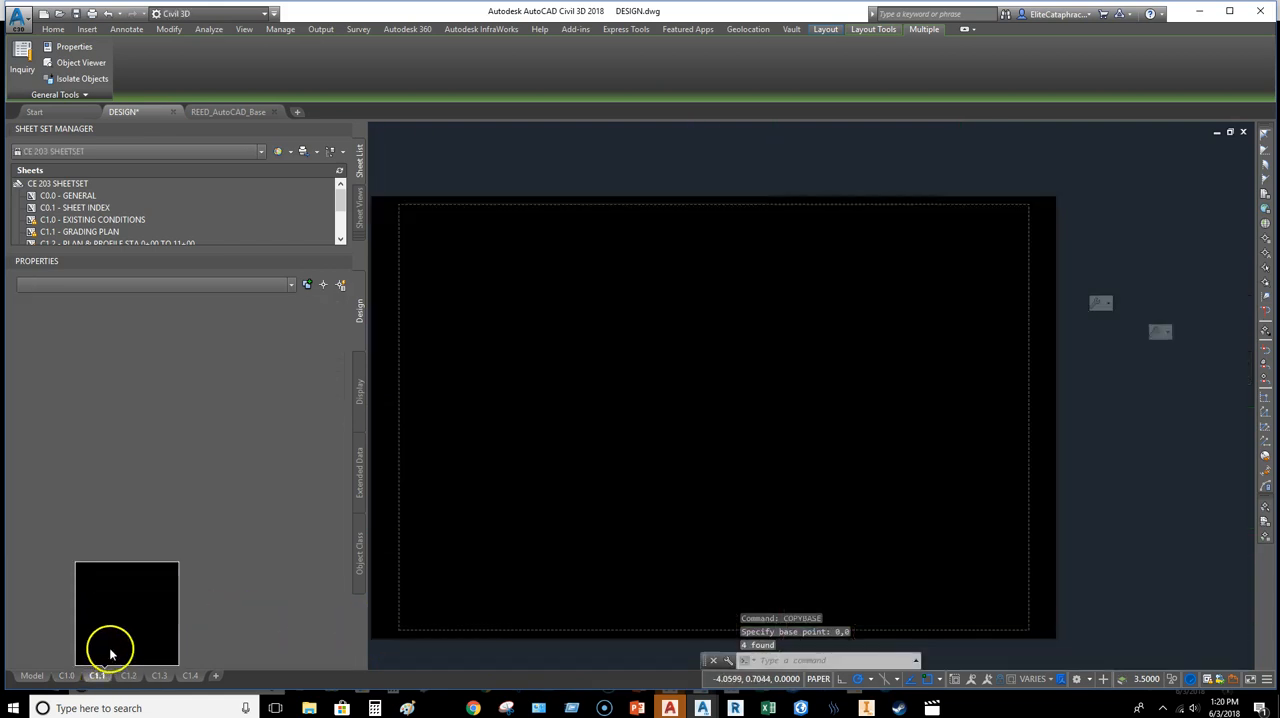
key(ctrl+v)
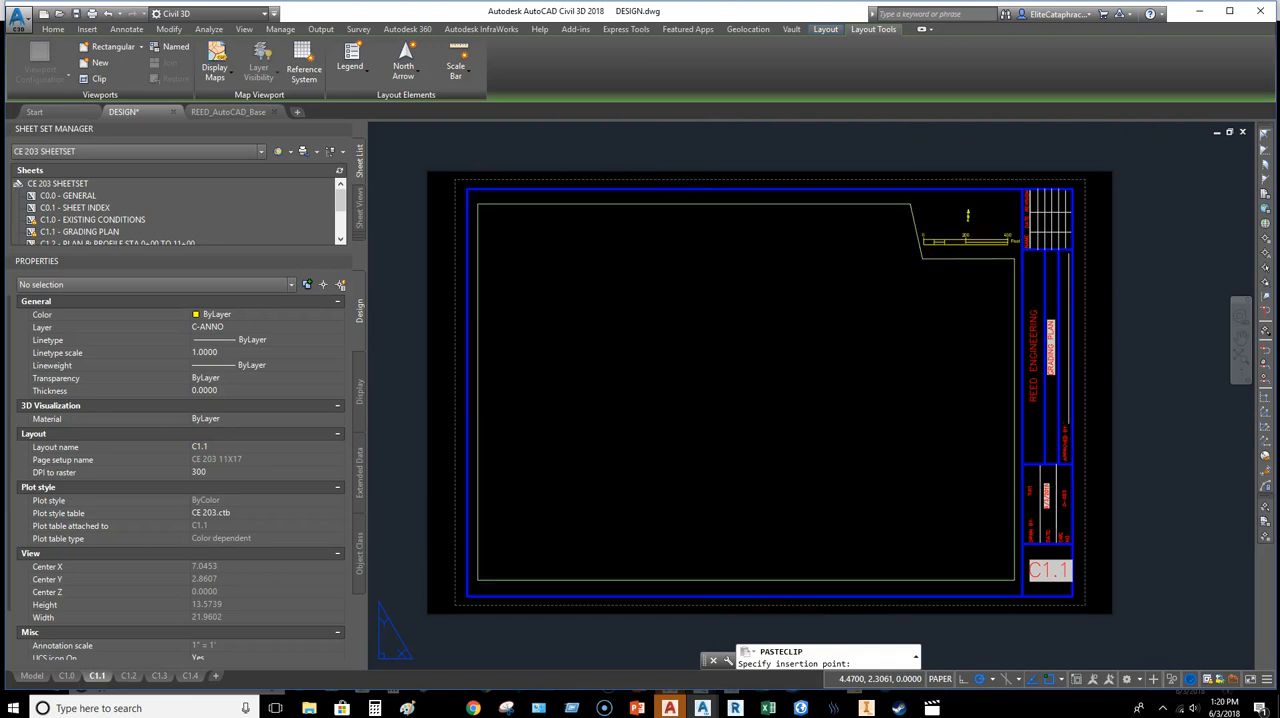
text(0,0)
key(Return)
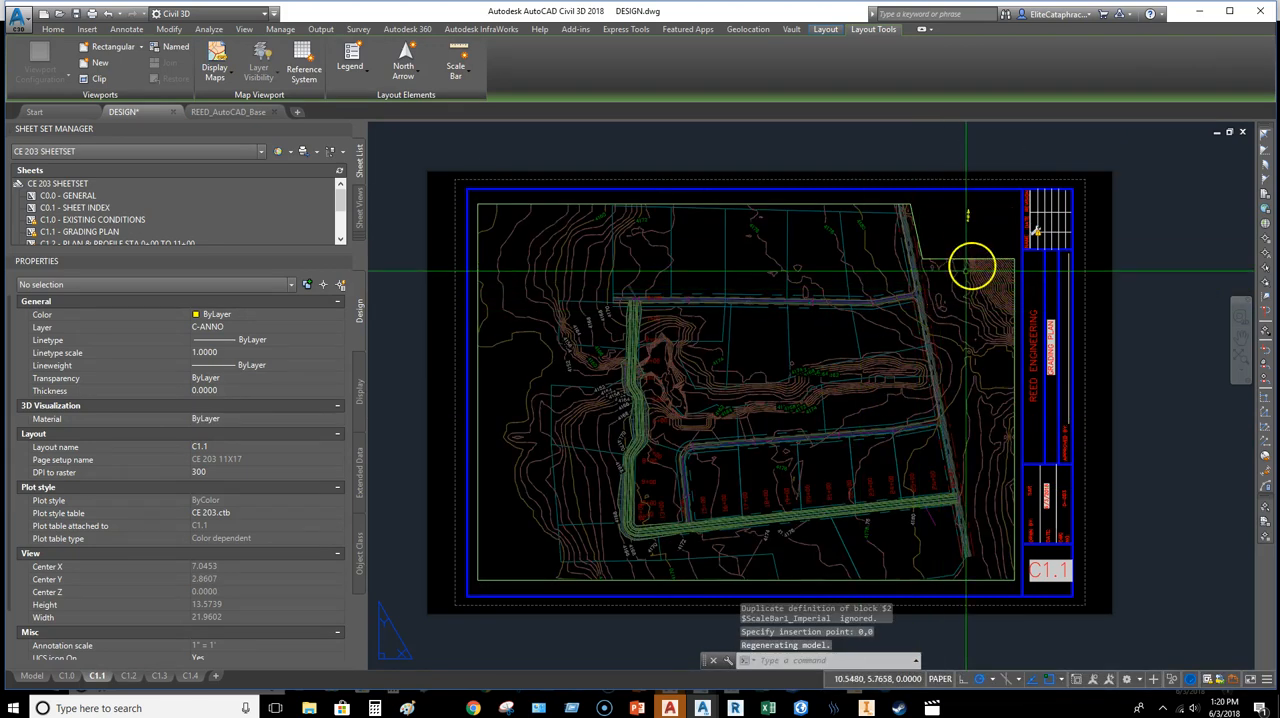
Step: Link the pasted, unlinked scale bar on C1.1 to that sheet's clipped viewport
scroll(945, 305, up, 4)
scroll(980, 300, up, 2)
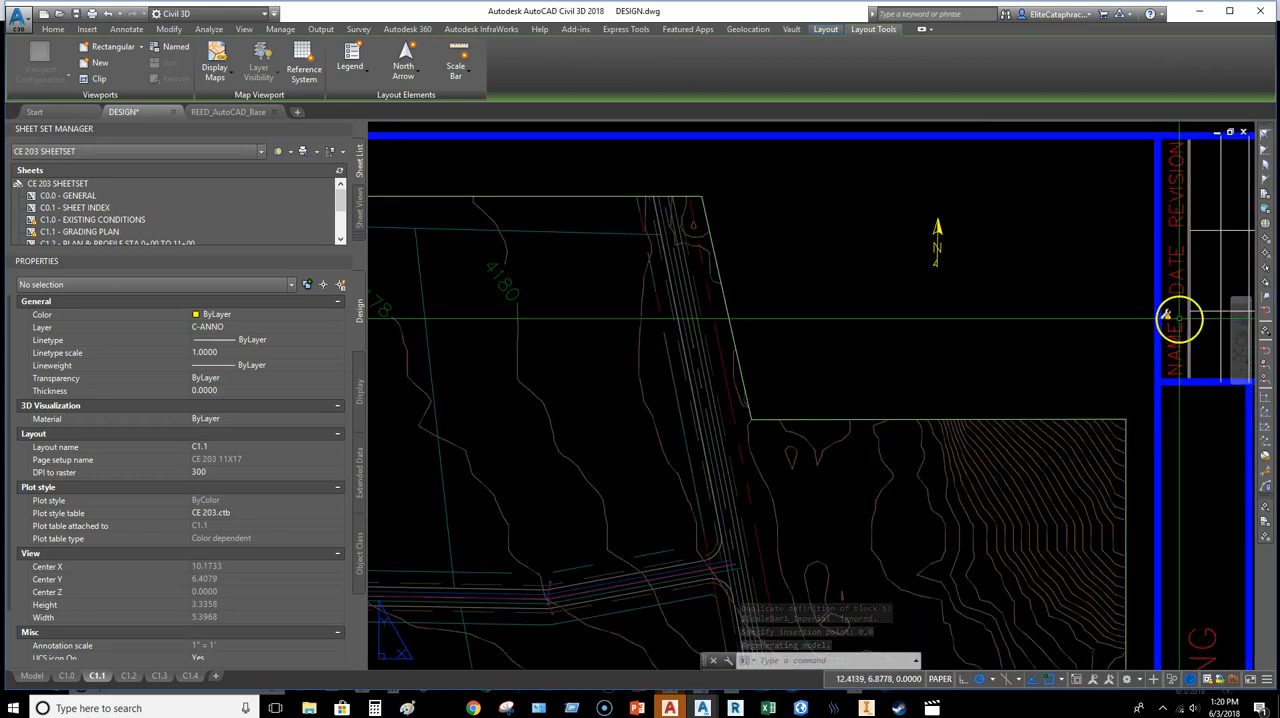
click(1177, 316)
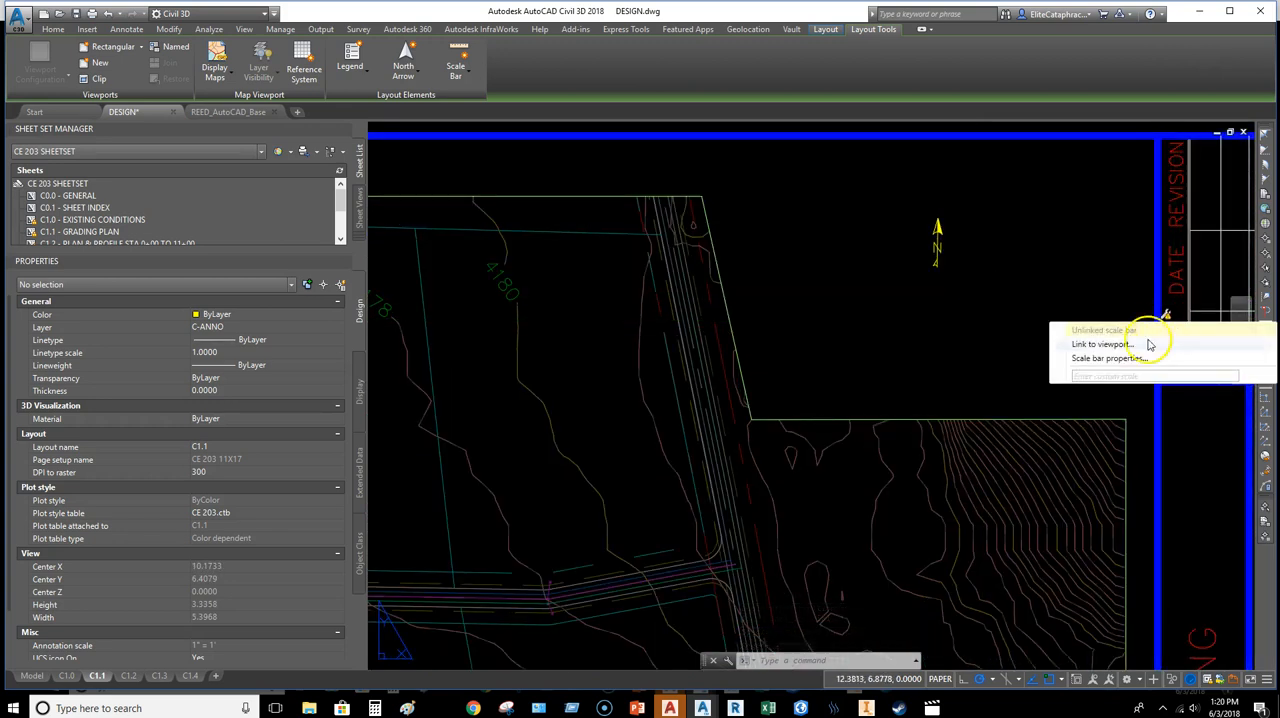
click(1104, 344)
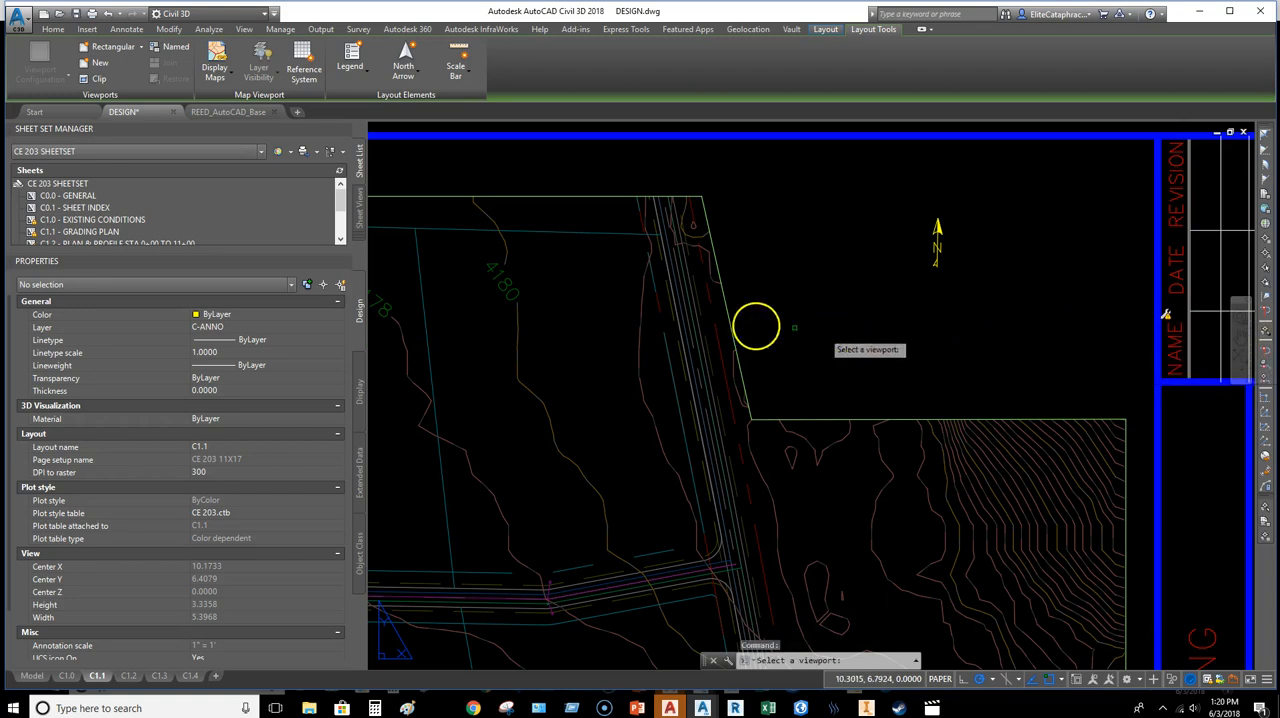
click(735, 330)
scroll(1020, 312, down, 2)
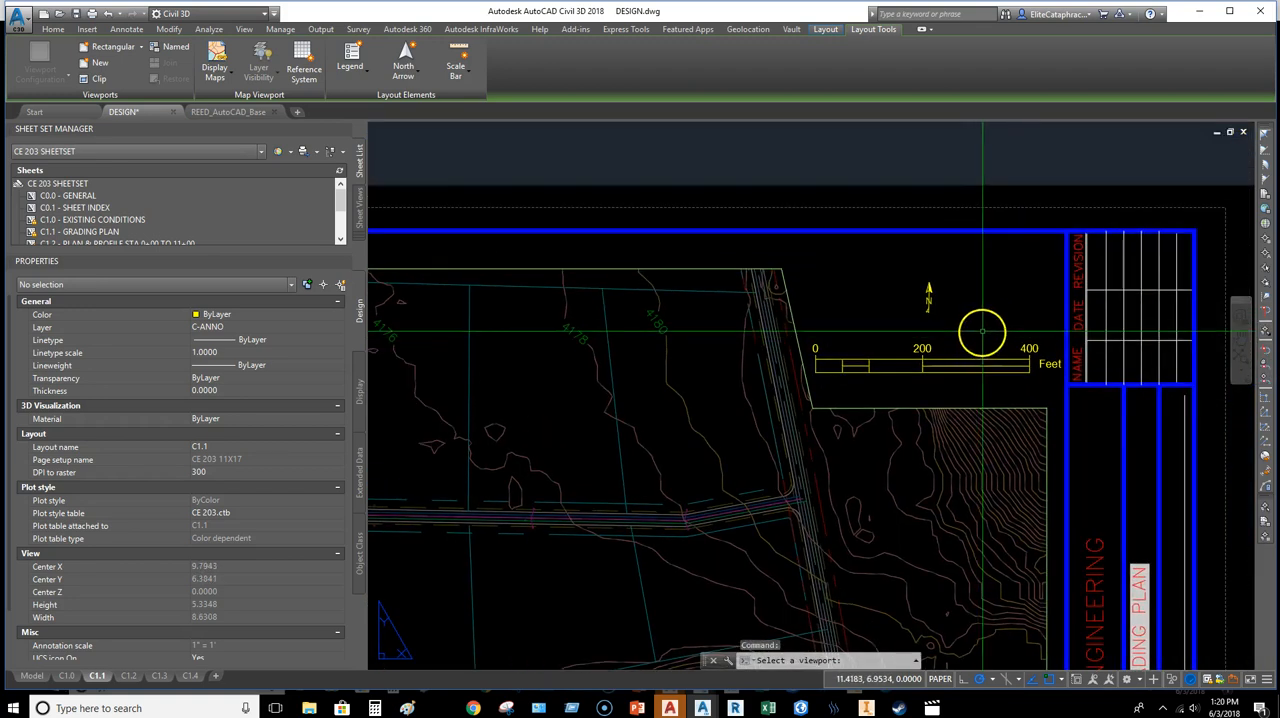
key(Escape)
Step: Regenerate the whole C1.1 layout with the REA command
scroll(971, 306, down, 3)
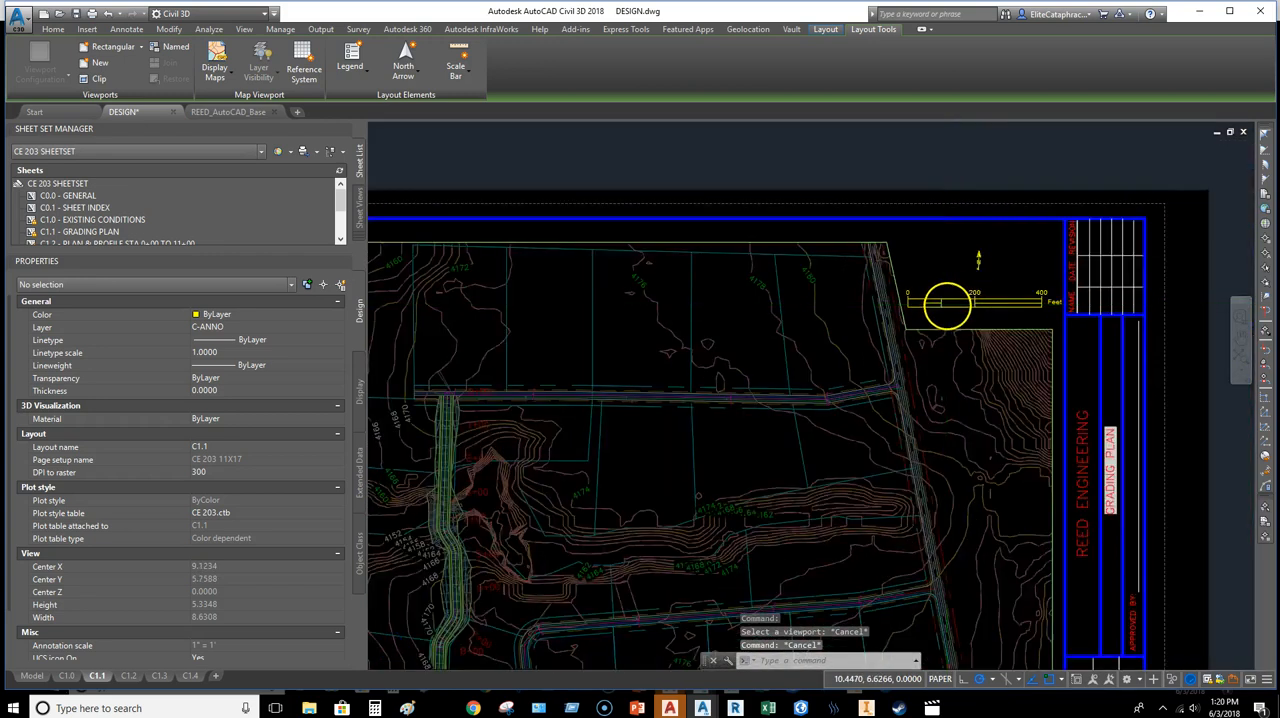
scroll(946, 305, down, 3)
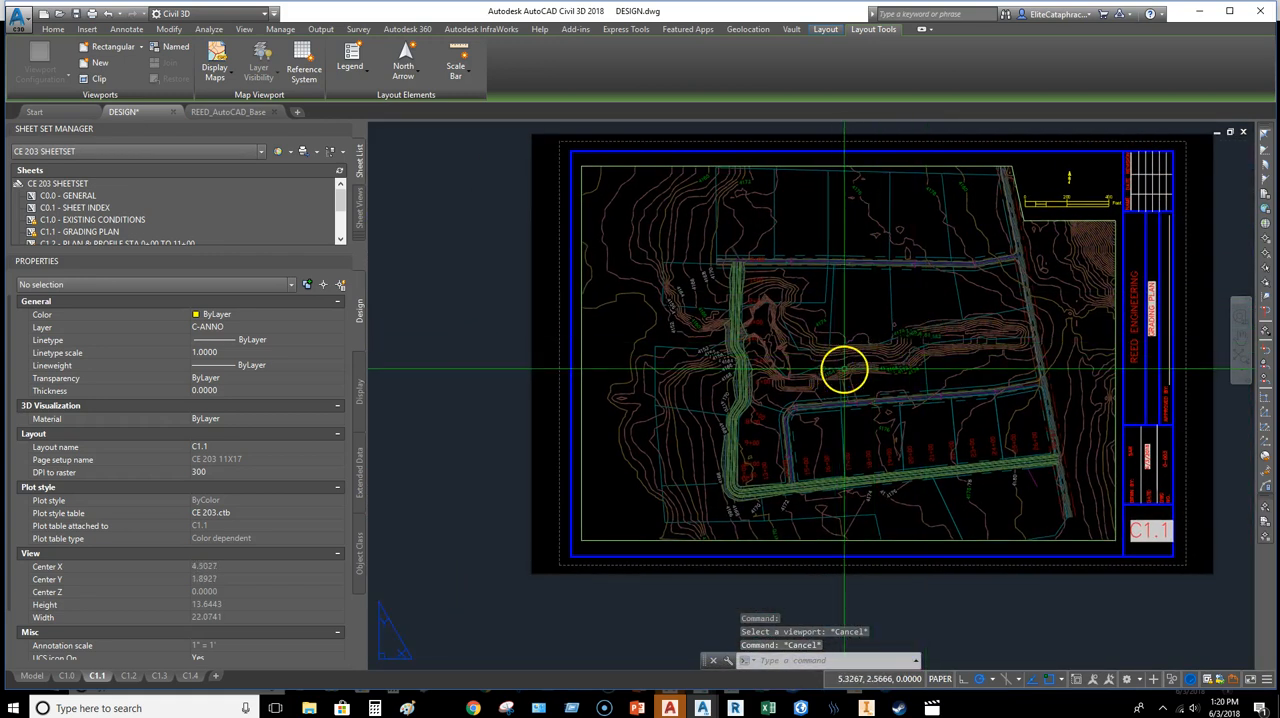
text(REA)
key(Return)
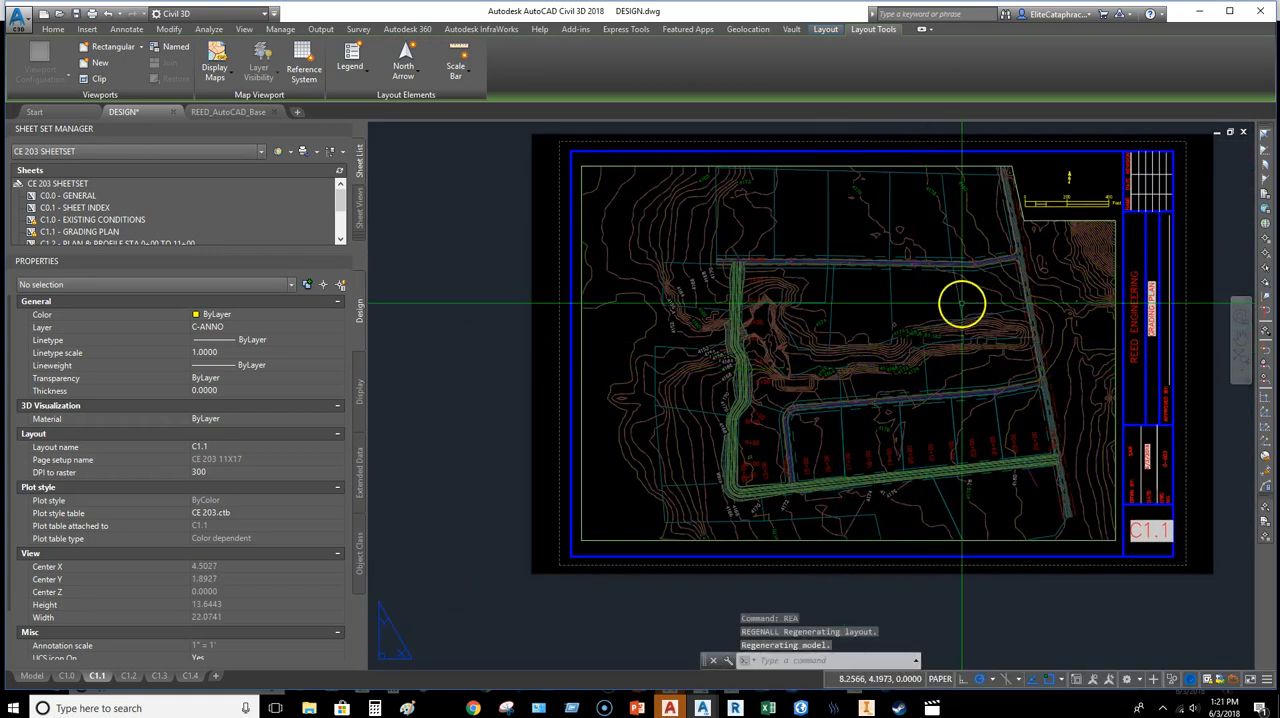
Step: Activate model space in the C1.1 viewport and filter the layer properties list to *V-TINN*
scroll(732, 334, up, 6)
scroll(730, 334, down, 4)
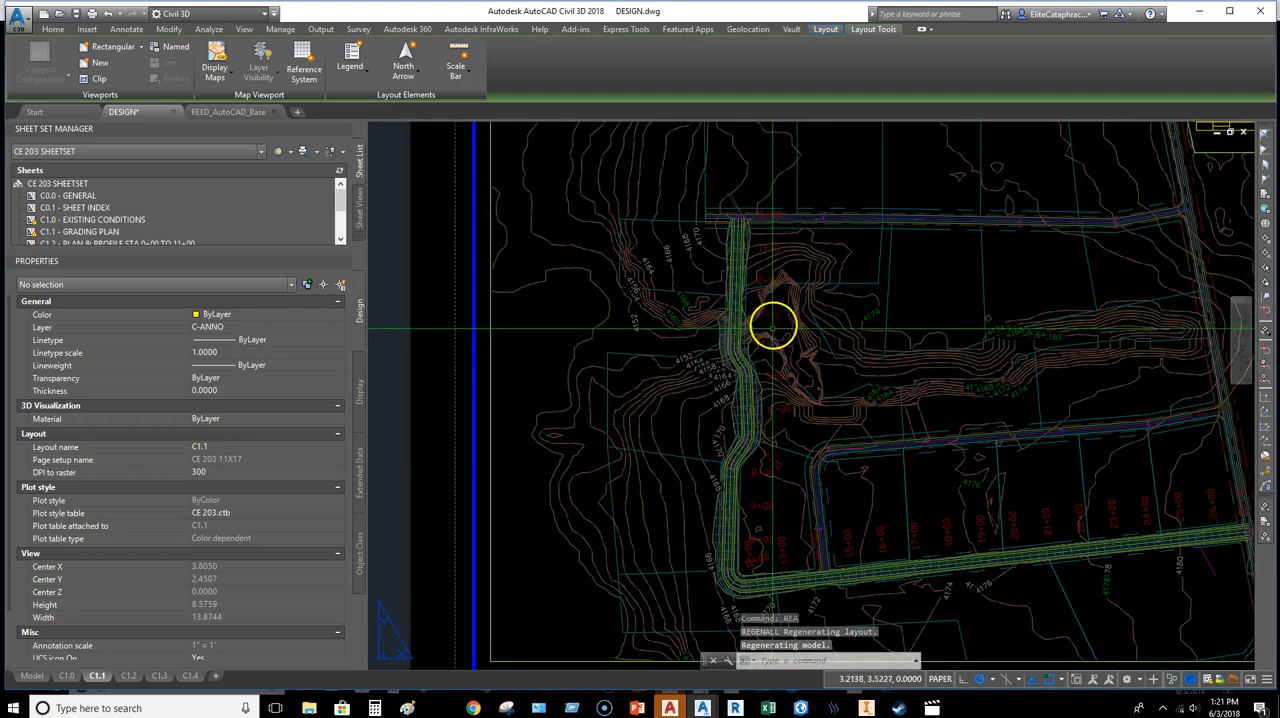
click(771, 322)
double_click(771, 320)
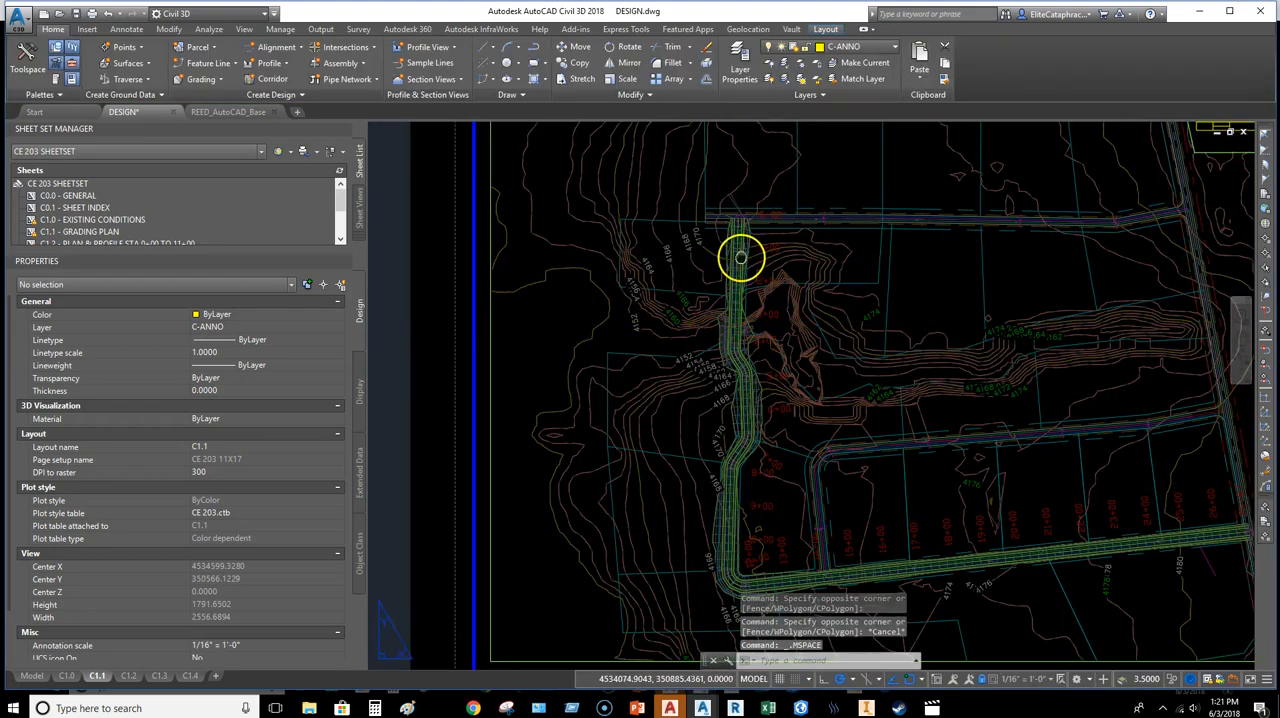
scroll(729, 303, down, 5)
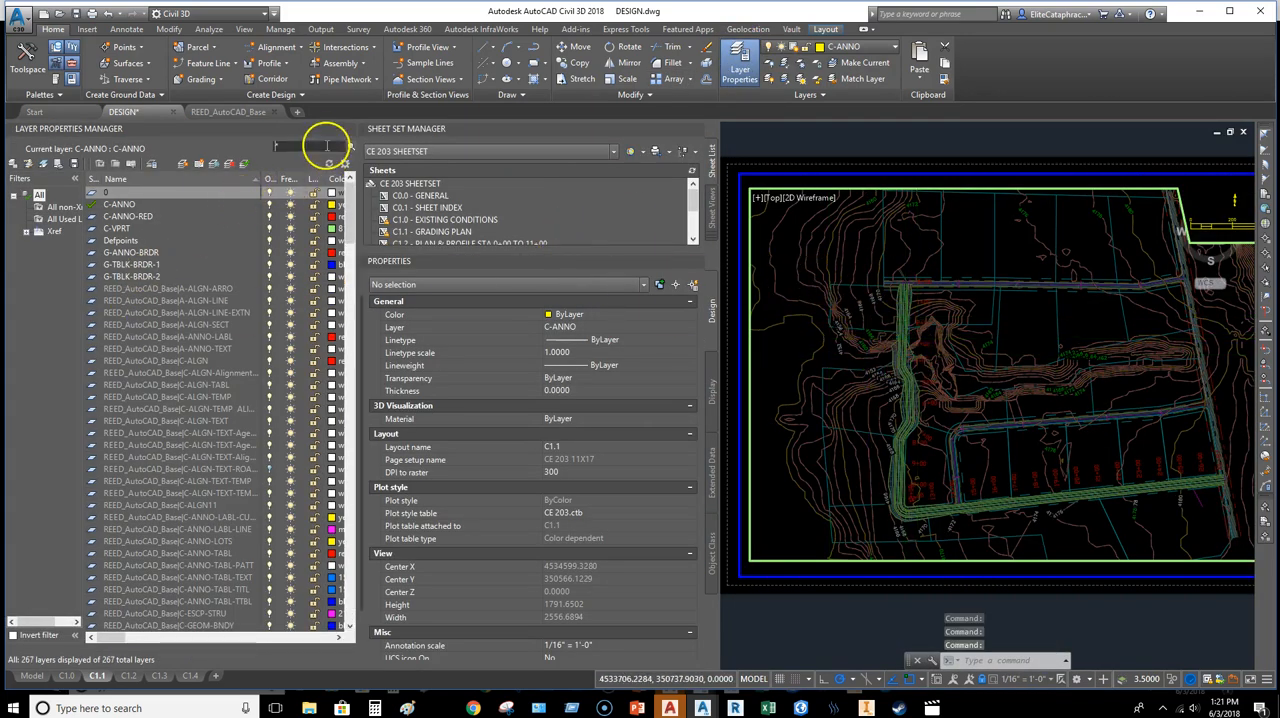
text(*V*)
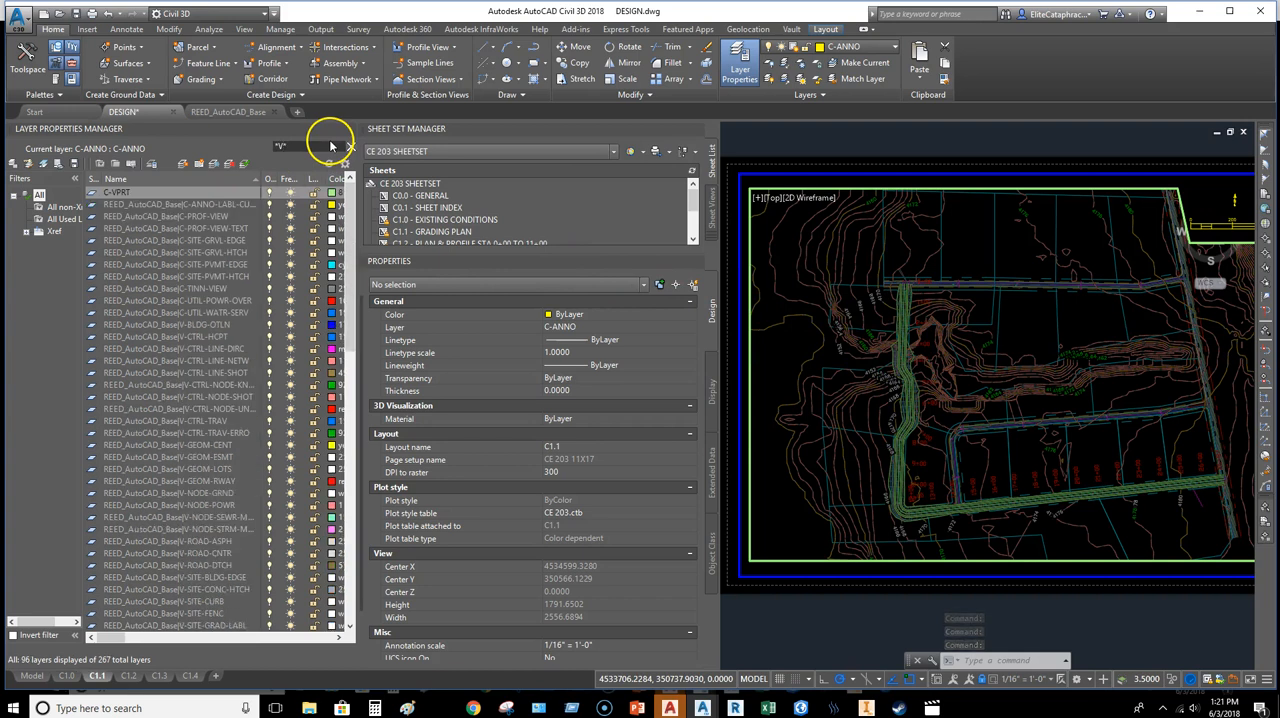
text(-TINN)
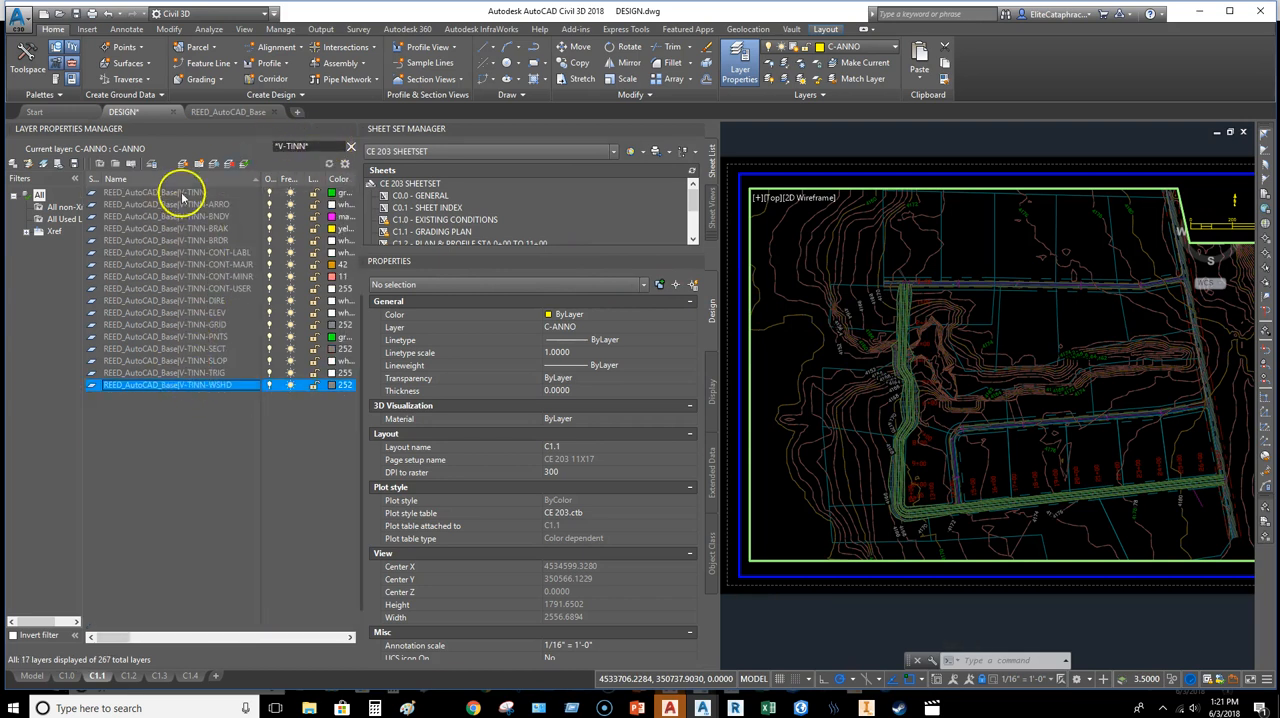
Step: Freeze all the listed V-TINN xref layers in the C1.1 viewport only, and close the layer list
shift+click(187, 194)
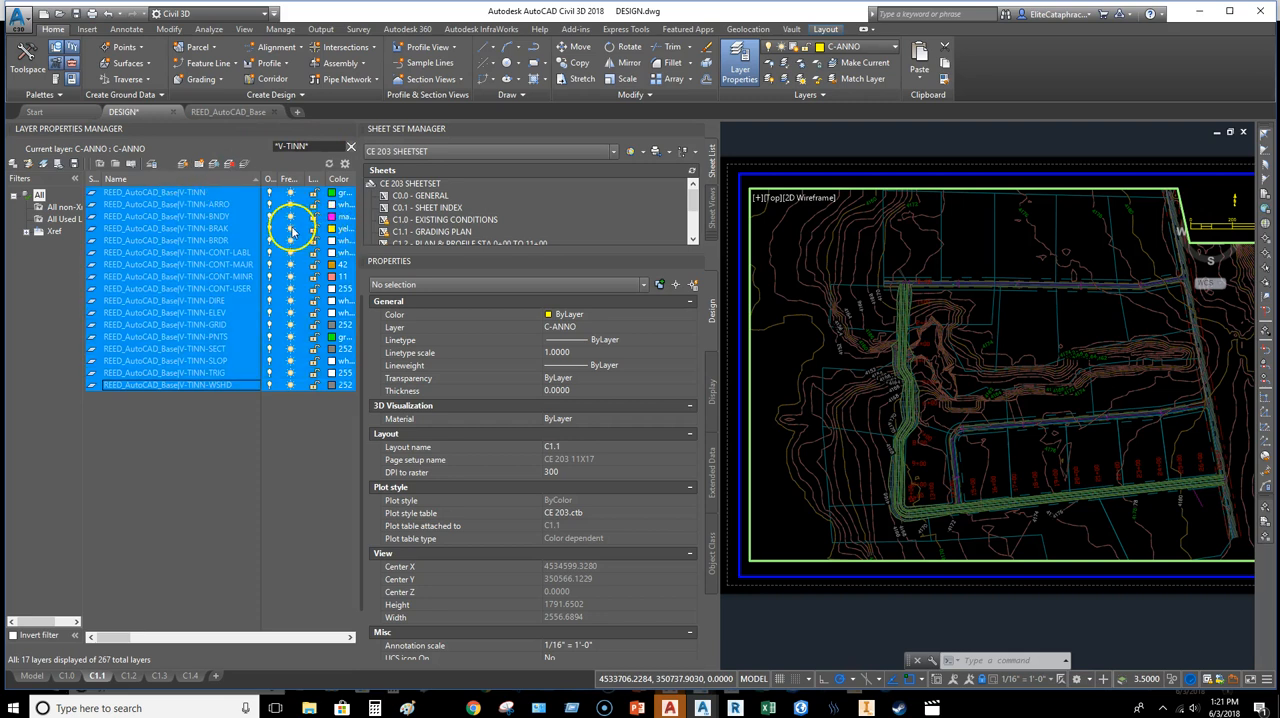
drag(97, 642, 170, 642)
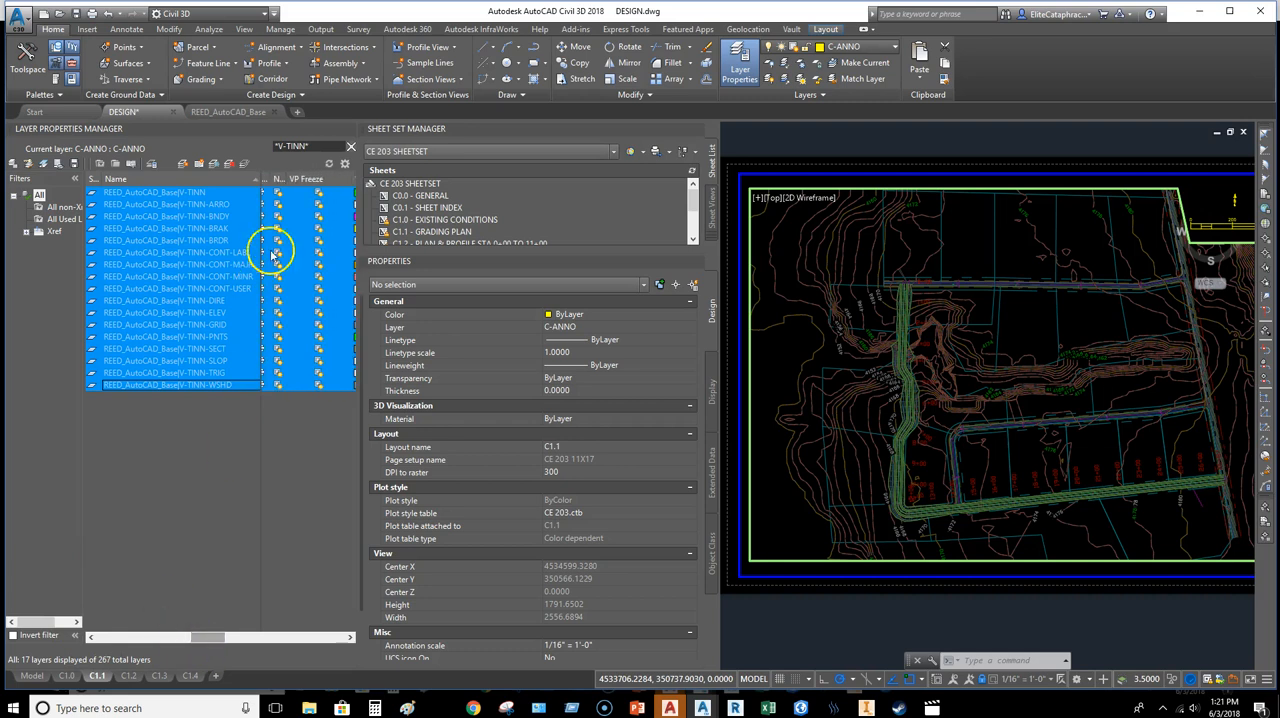
click(320, 207)
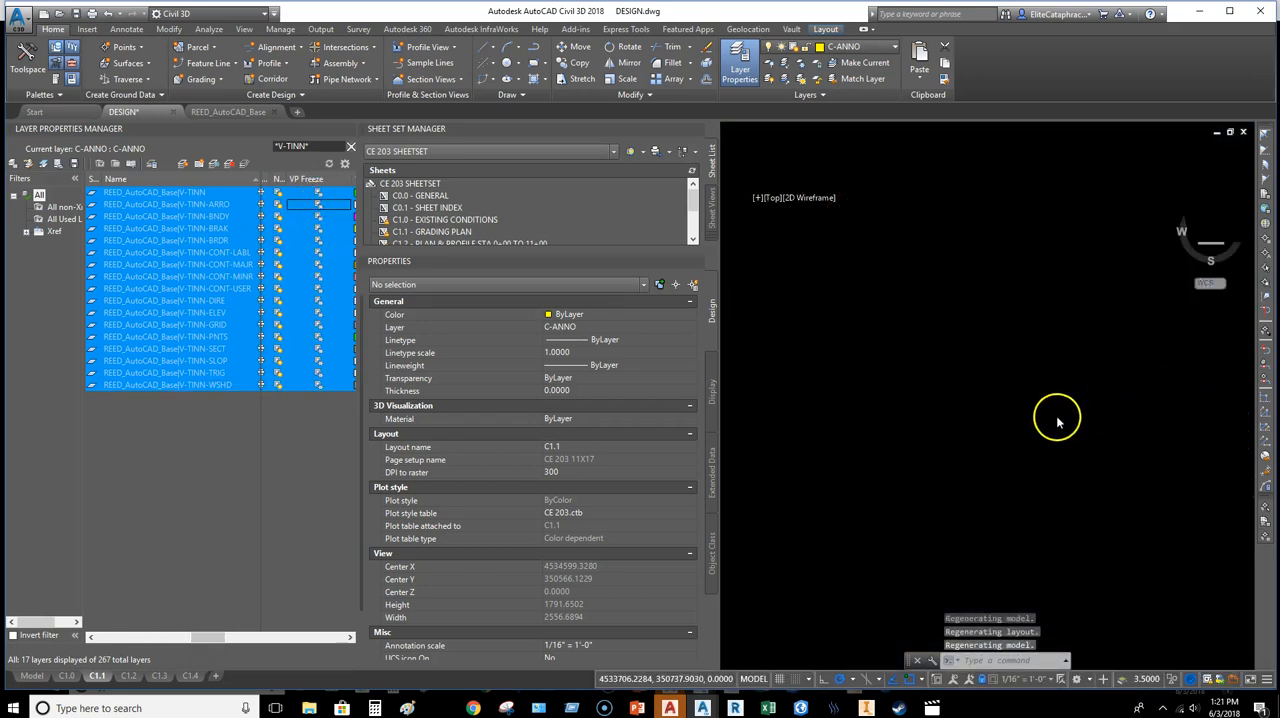
scroll(934, 370, up, 2)
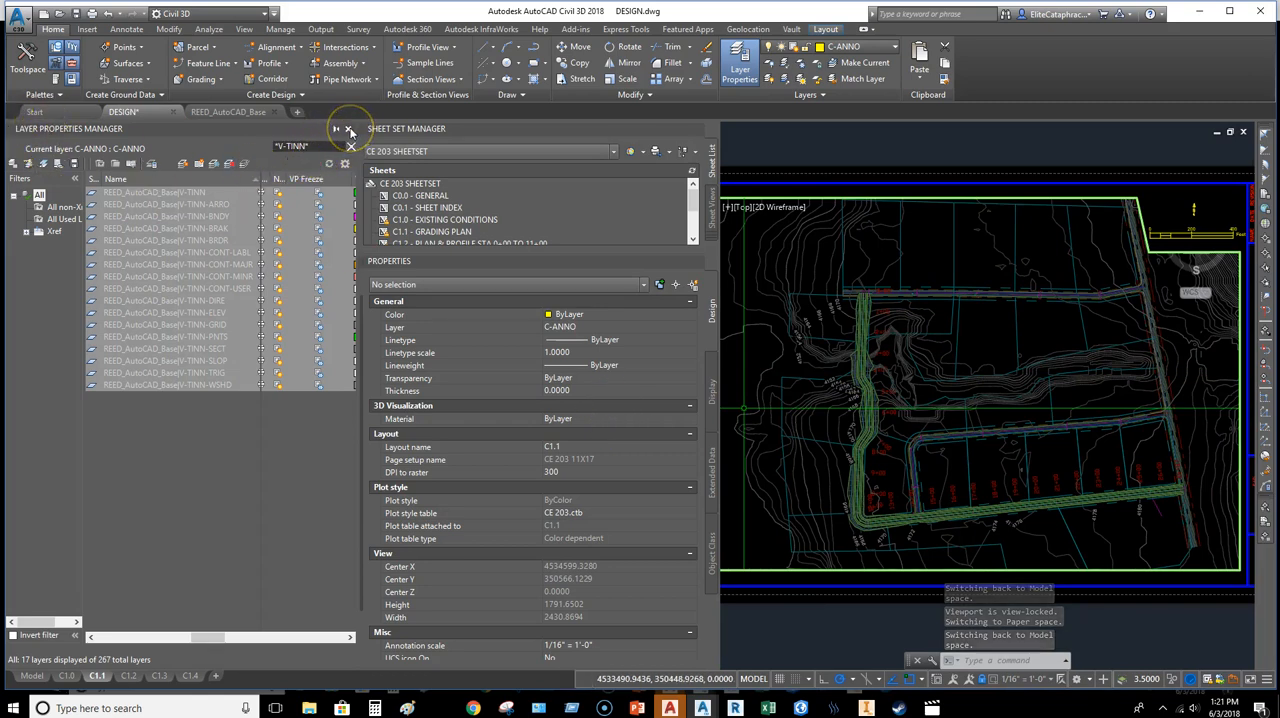
click(349, 130)
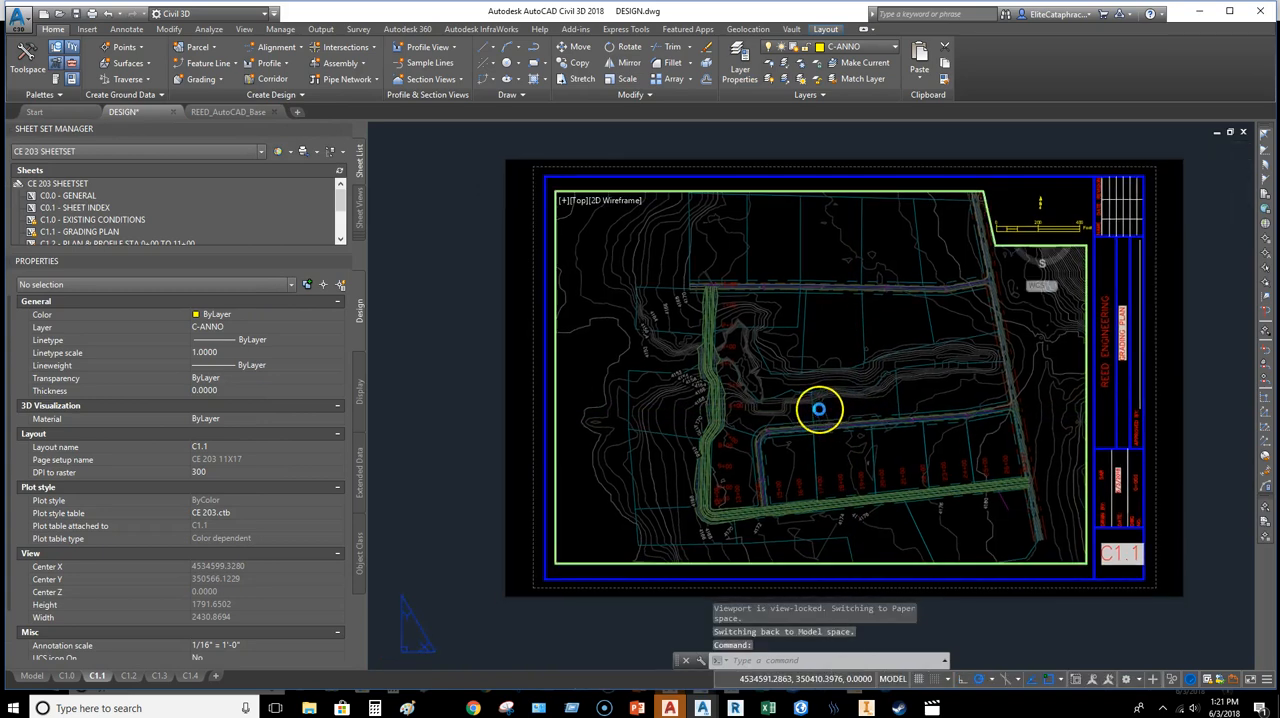
Step: Try to freeze the C-TOPO-TINN xref layer in the C1.1 viewport by picking an object with LAYFRZ
scroll(820, 407, up, 4)
scroll(551, 392, up, 2)
middle_drag(551, 392, 700, 434)
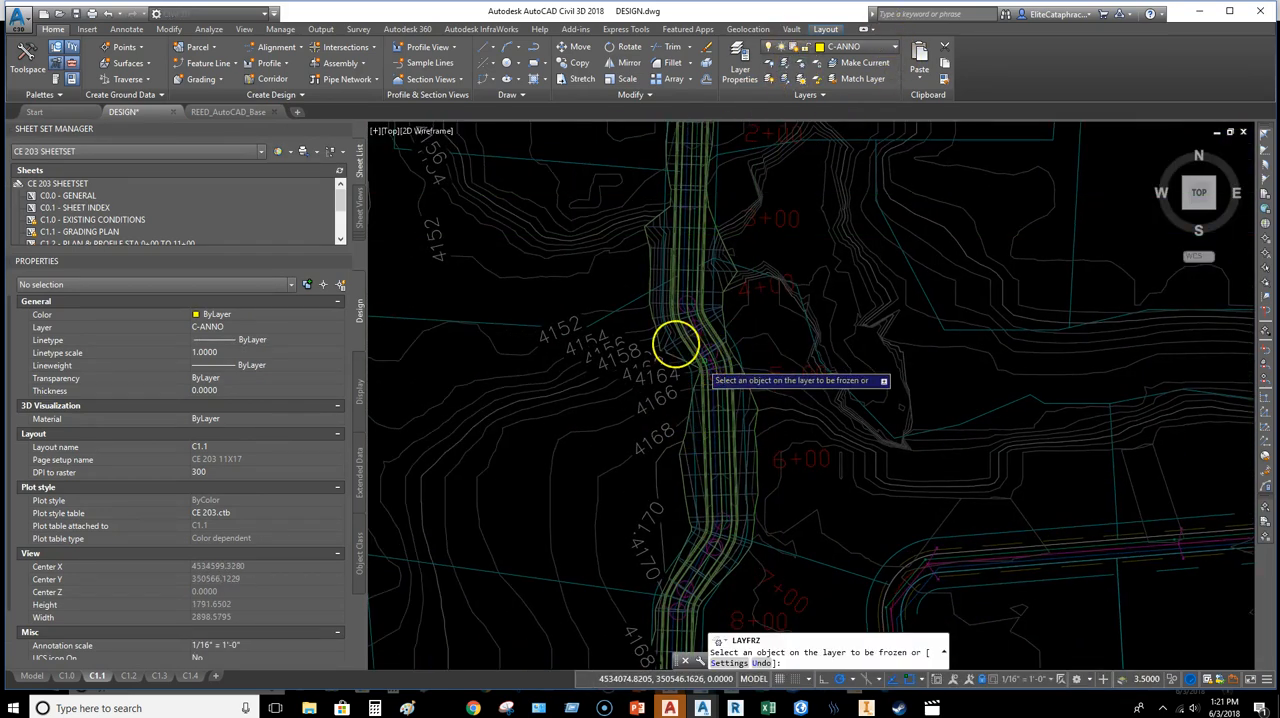
click(649, 258)
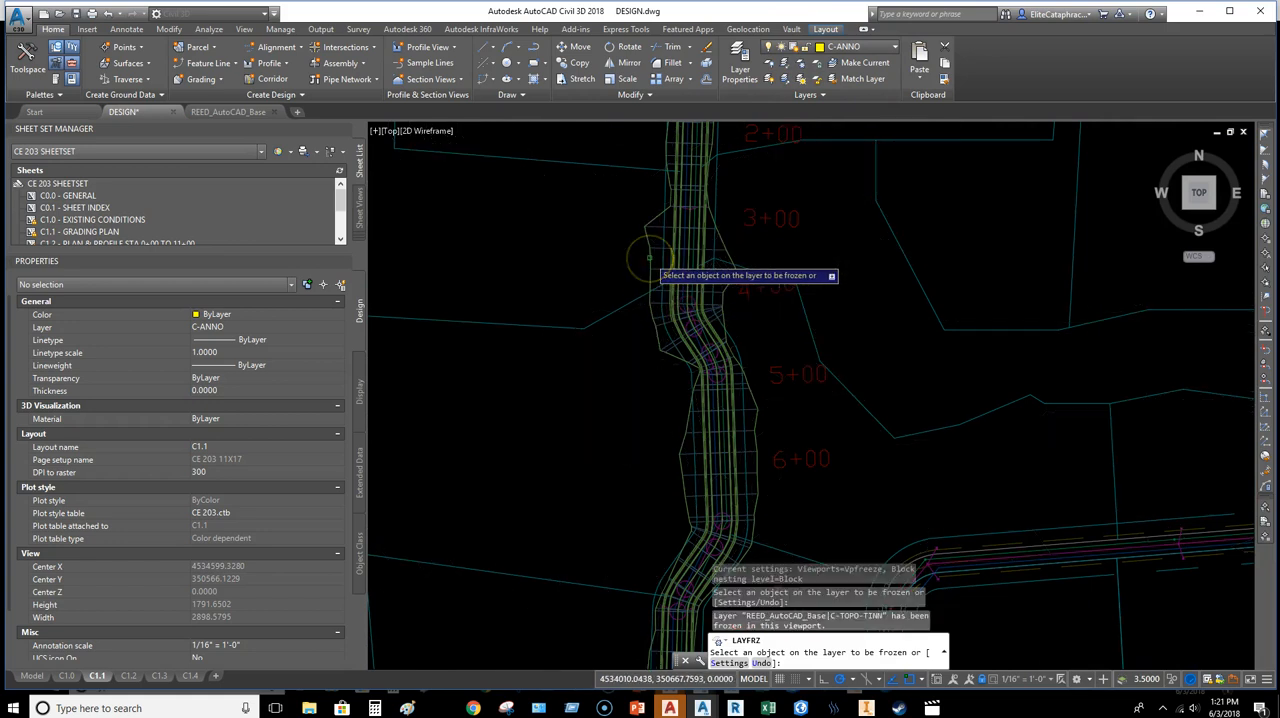
key(ctrl+z)
Step: Freeze the road corridor layer C-ROAD-CORR-Corridor - (1) in the C1.1 viewport with LAYFRZ
scroll(665, 207, up, 6)
scroll(671, 214, down, 5)
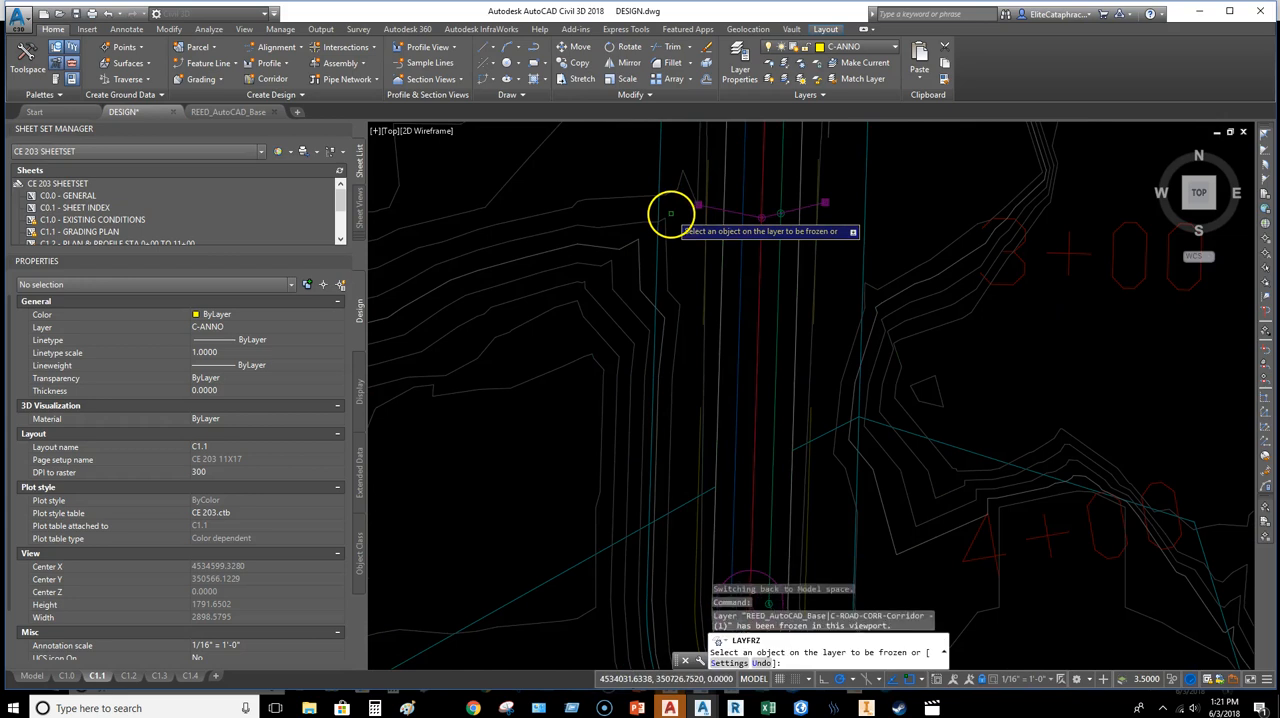
middle_drag(872, 378, 824, 211)
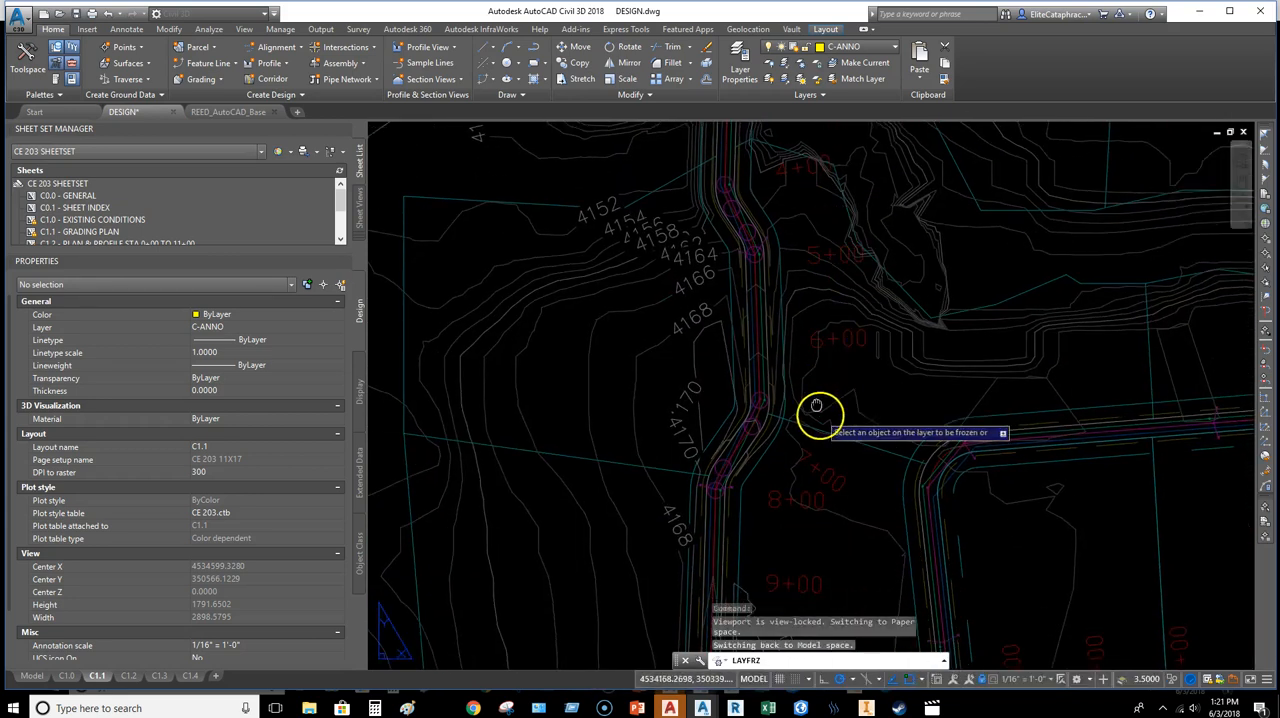
Step: Freeze the storm, sewer and water line layers (C-UTIL-STRM-LINE, C-UTIL-SEWR-LINE, C-UTIL-WATR-LINE) in the viewport at the road bend
middle_drag(822, 416, 809, 339)
scroll(940, 372, up, 5)
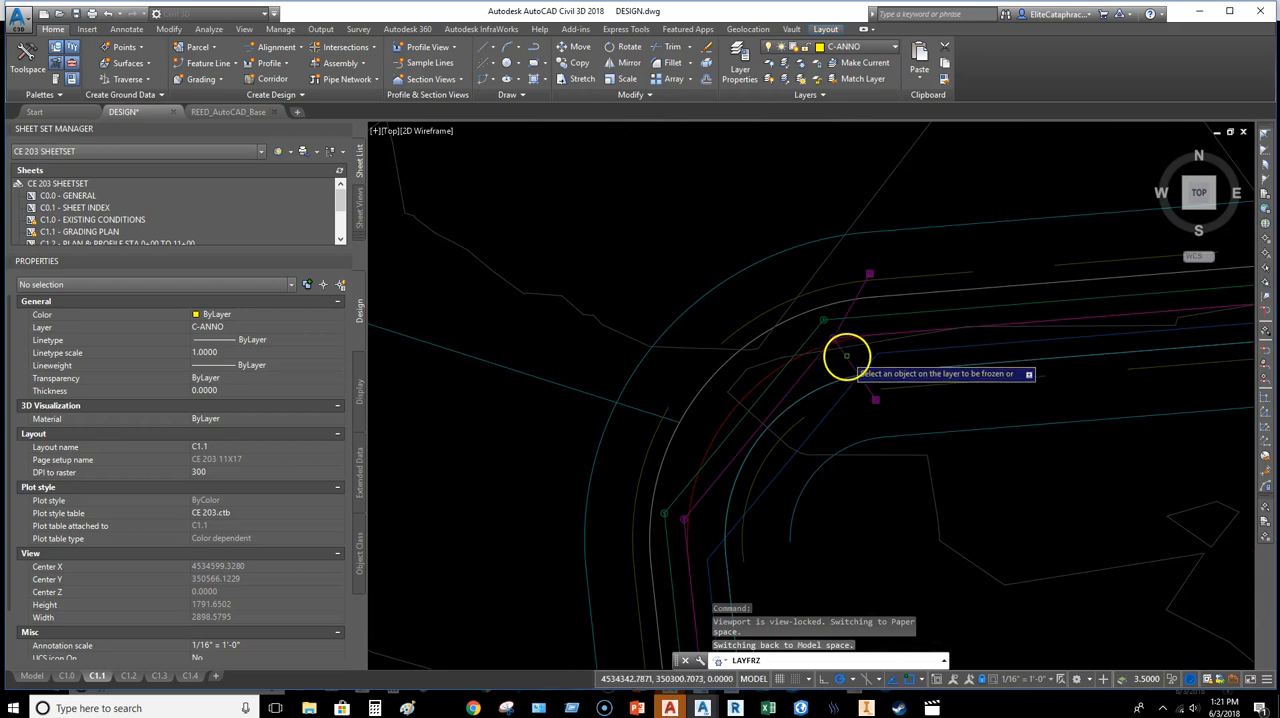
click(834, 330)
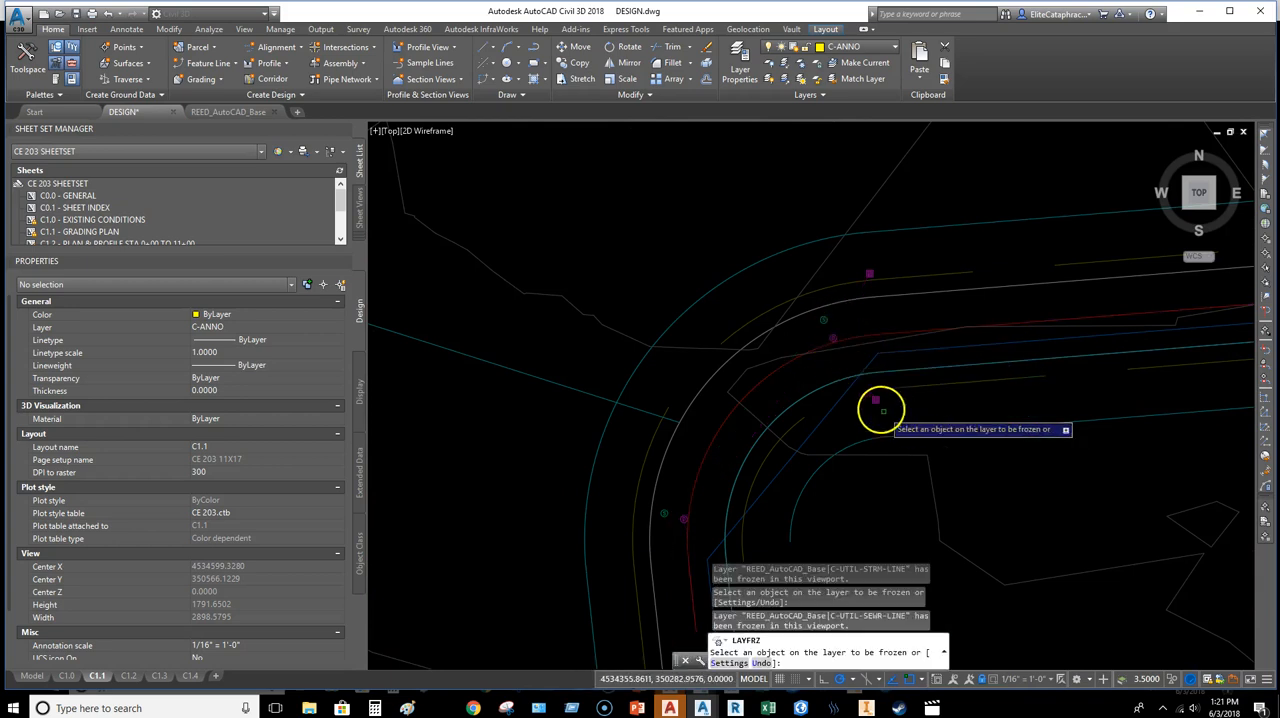
click(880, 364)
scroll(1086, 415, down, 5)
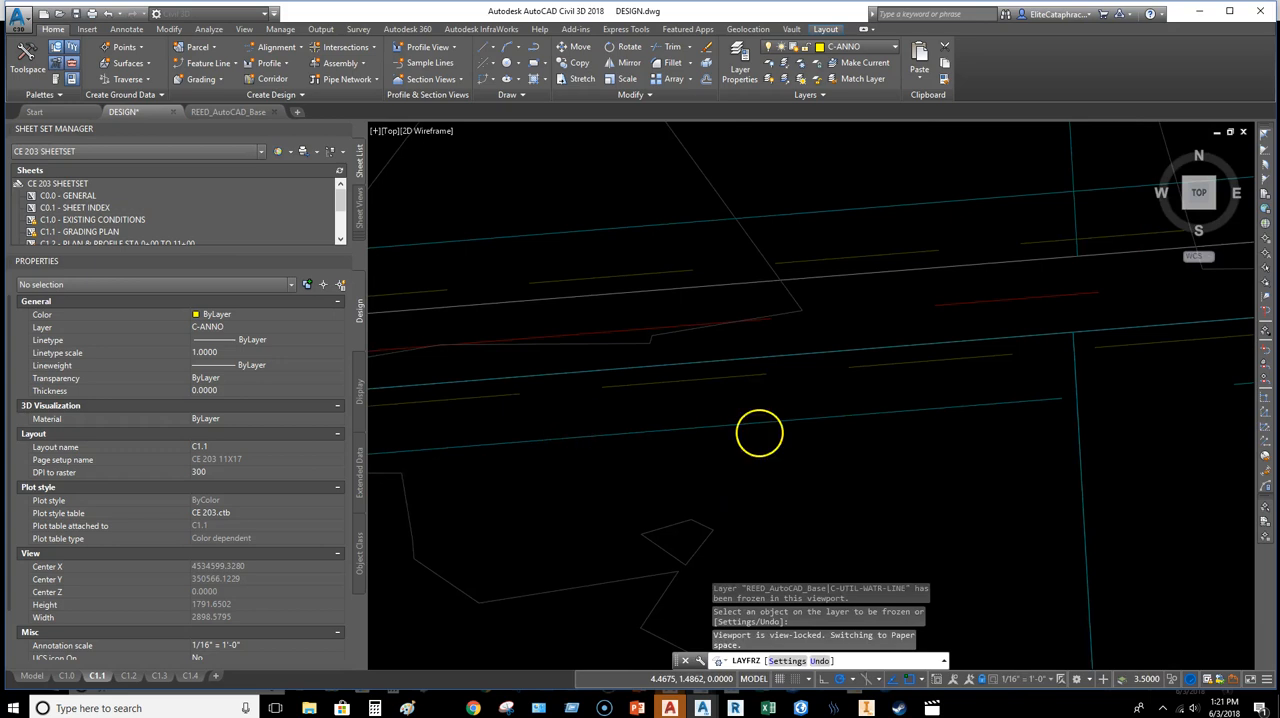
Step: Examine the remaining linework along the roads in the C1.1 viewport for layers that still need freezing, and end the freeze command
middle_drag(811, 467, 777, 465)
middle_drag(632, 477, 780, 437)
middle_drag(686, 507, 983, 391)
middle_drag(782, 535, 929, 348)
mouse_move(886, 486)
middle_down()
mouse_move(891, 434)
mouse_move(851, 336)
middle_up()
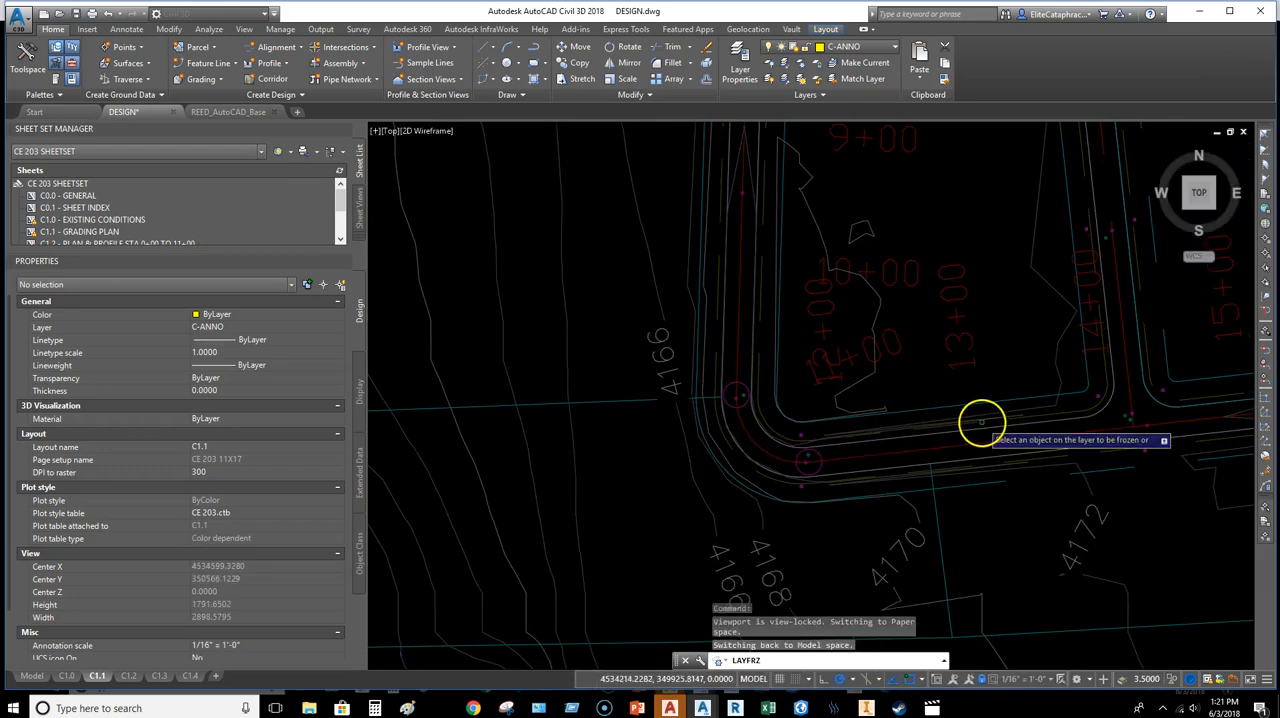
scroll(1063, 408, down, 4)
mouse_move(1086, 399)
middle_down()
mouse_move(999, 405)
mouse_move(498, 579)
middle_up()
mouse_move(697, 480)
middle_down()
mouse_move(1023, 549)
mouse_move(1037, 614)
mouse_move(1048, 577)
middle_up()
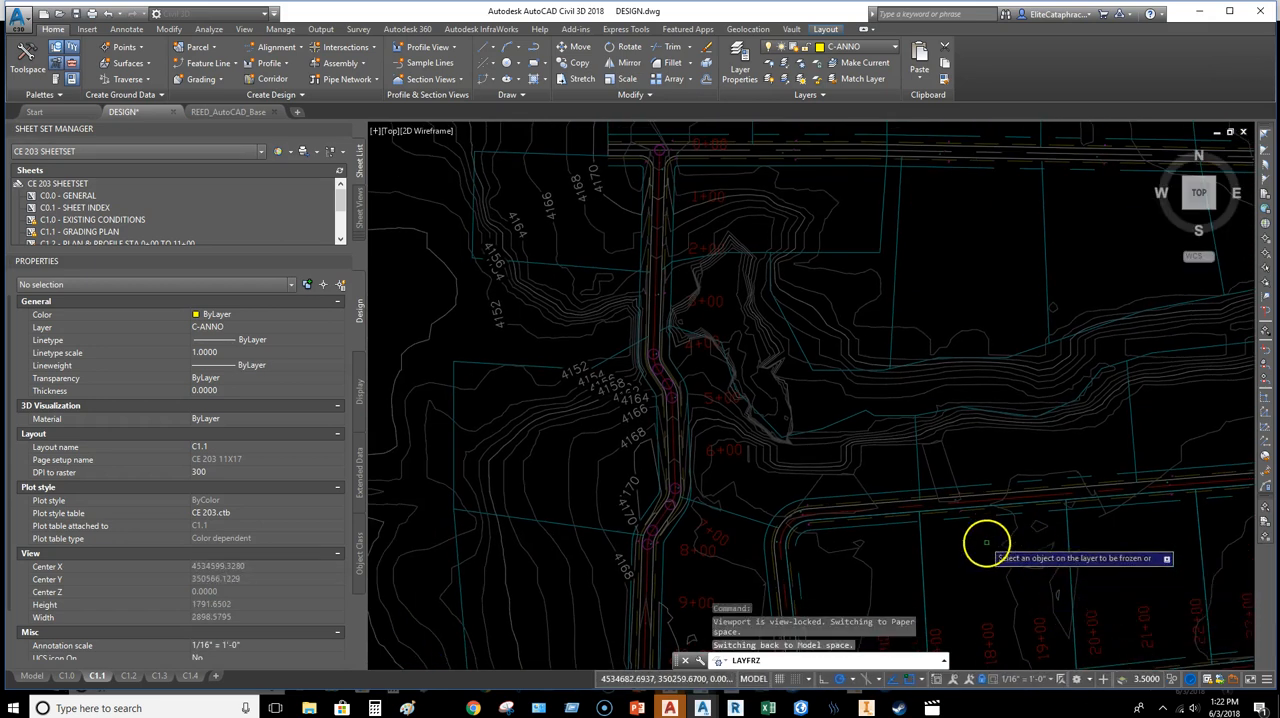
middle_drag(986, 540, 871, 380)
scroll(870, 395, down, 3)
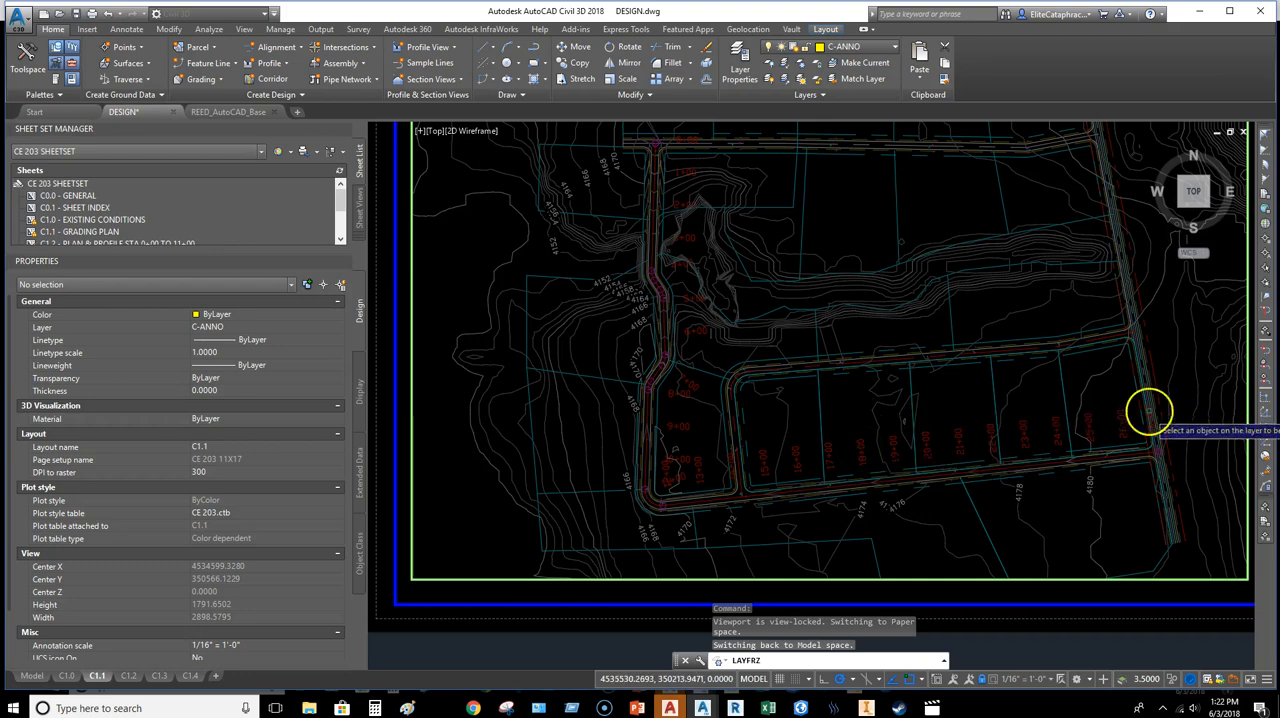
key(Escape)
Step: Return to paper space on C1.1 and stretch the clipped viewport's lower-right corner slightly toward the sheet border
double_click(969, 589)
middle_drag(981, 422, 775, 351)
scroll(877, 520, down, 2)
scroll(725, 449, up, 2)
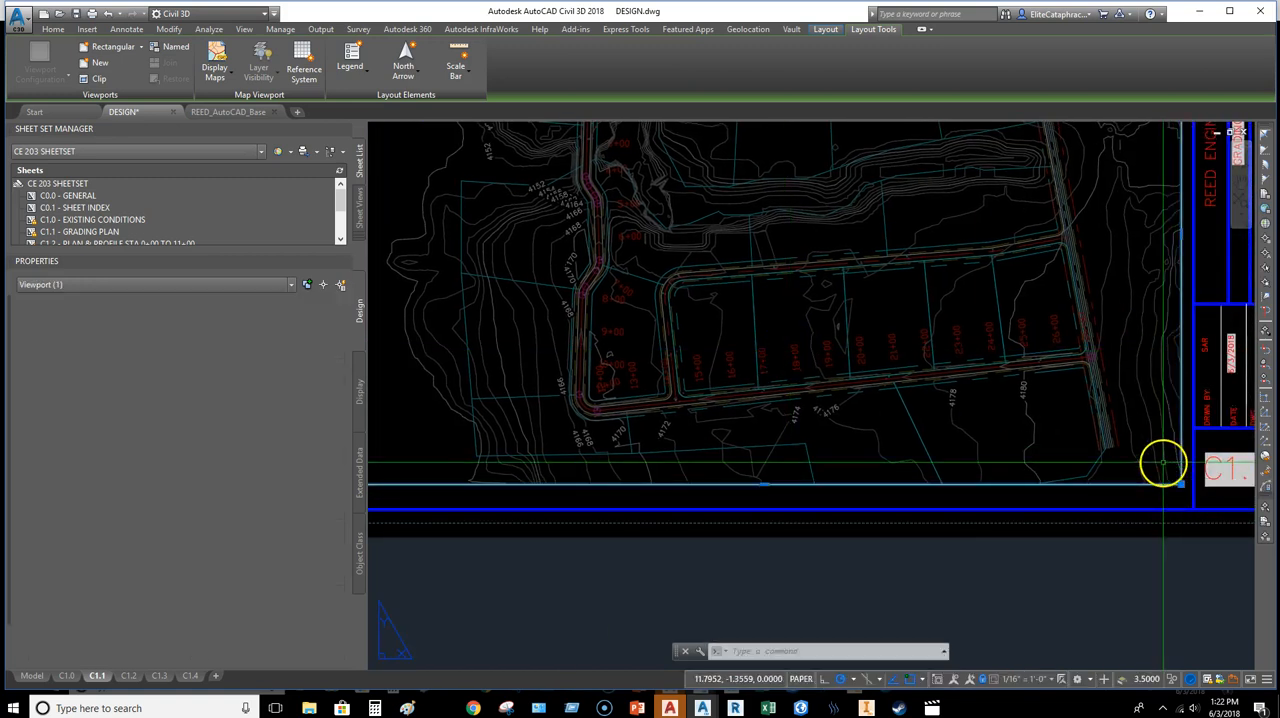
click(1181, 485)
click(1181, 485)
click(1181, 500)
mouse_move(860, 416)
middle_down()
mouse_move(951, 426)
mouse_move(968, 661)
middle_up()
middle_drag(833, 328, 880, 550)
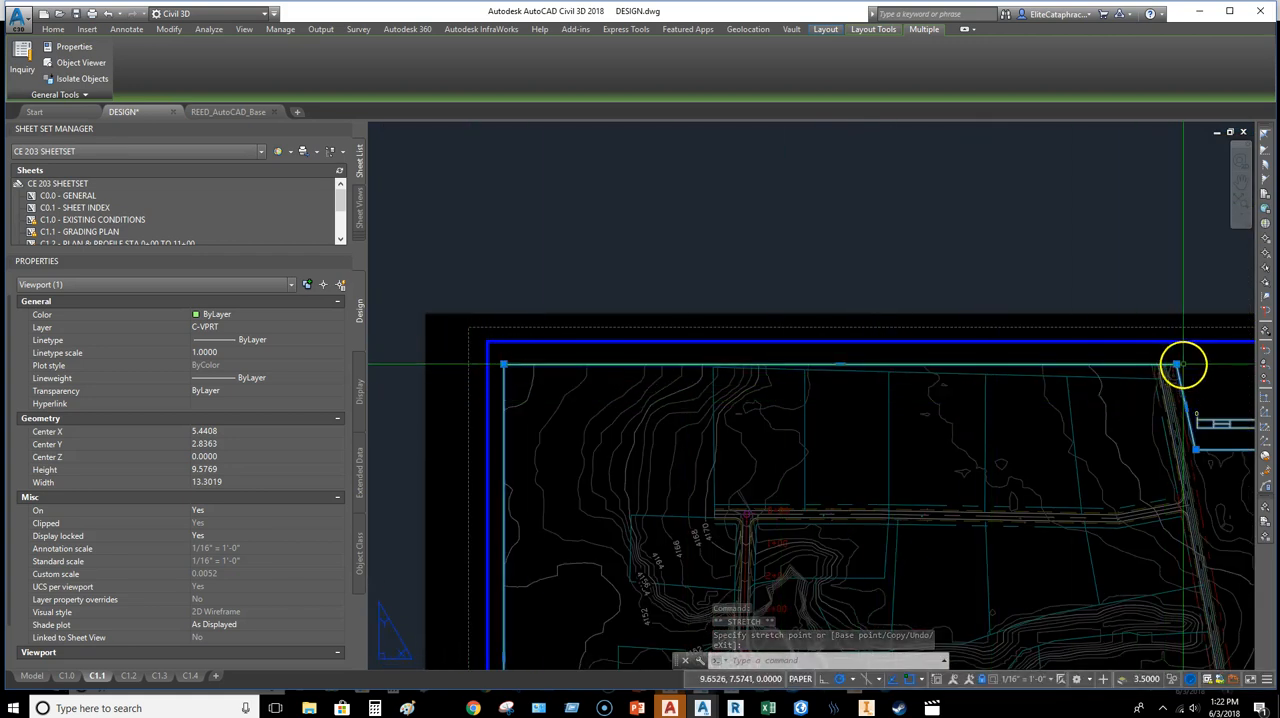
middle_drag(899, 472, 820, 422)
scroll(871, 429, up, 2)
key(Escape)
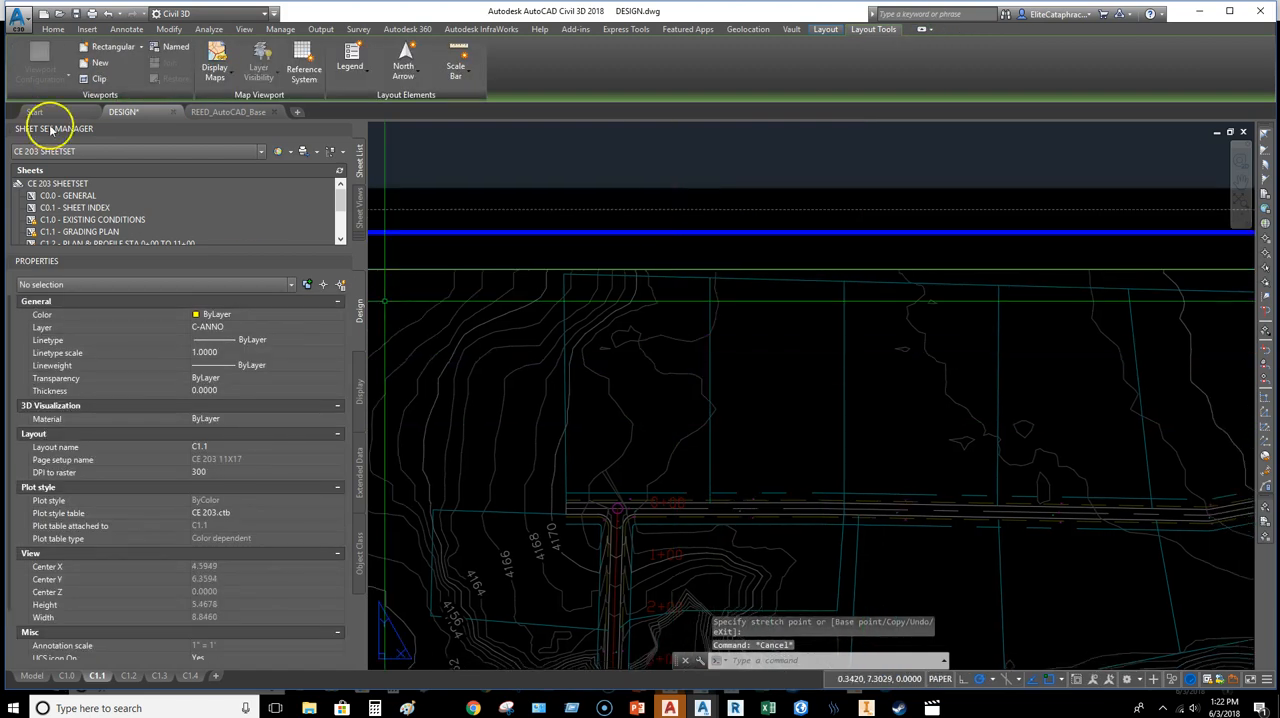
Step: Select all lot labels similar to LOT 6 in the REED_AutoCAD_Base drawing
click(230, 111)
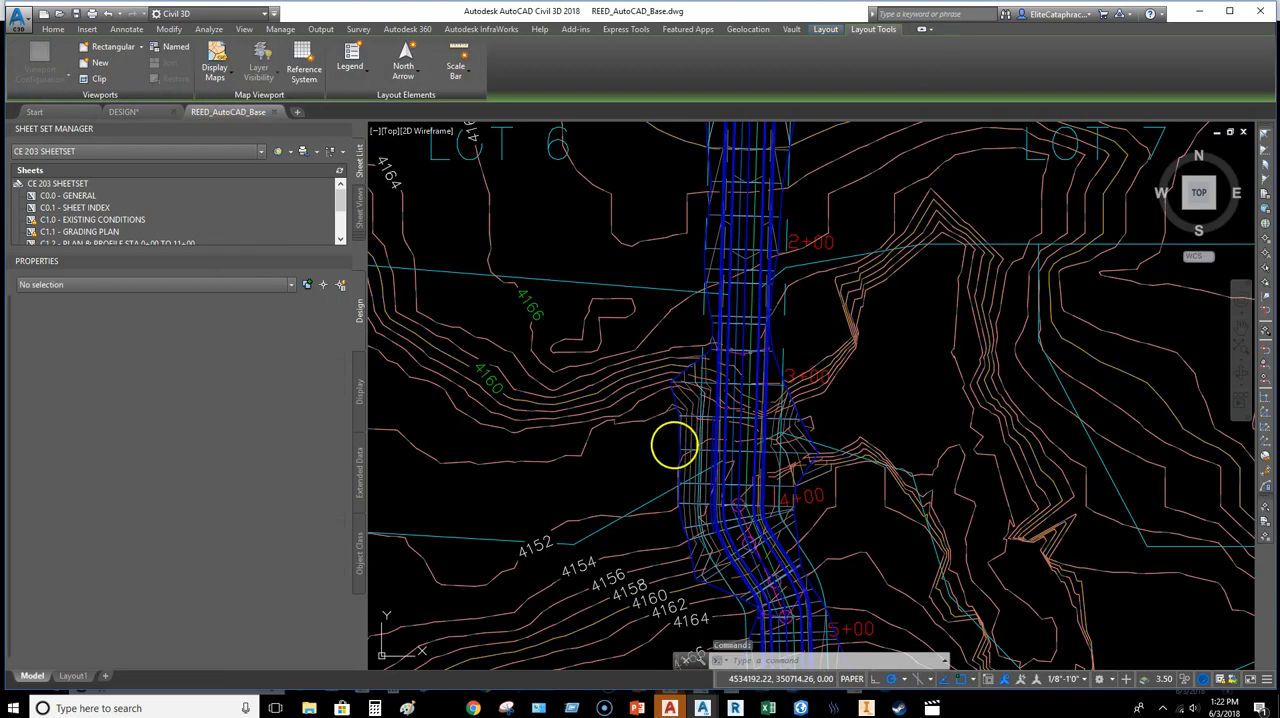
middle_drag(485, 148, 651, 475)
click(668, 464)
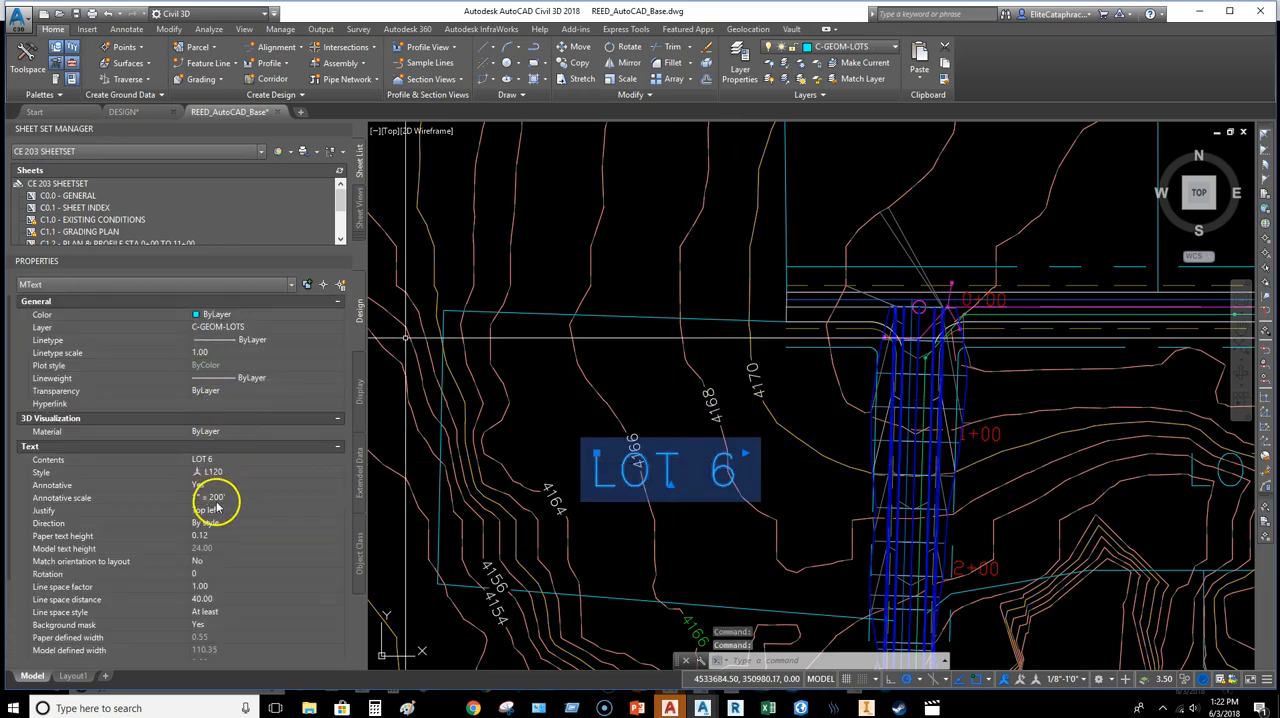
right_click(689, 452)
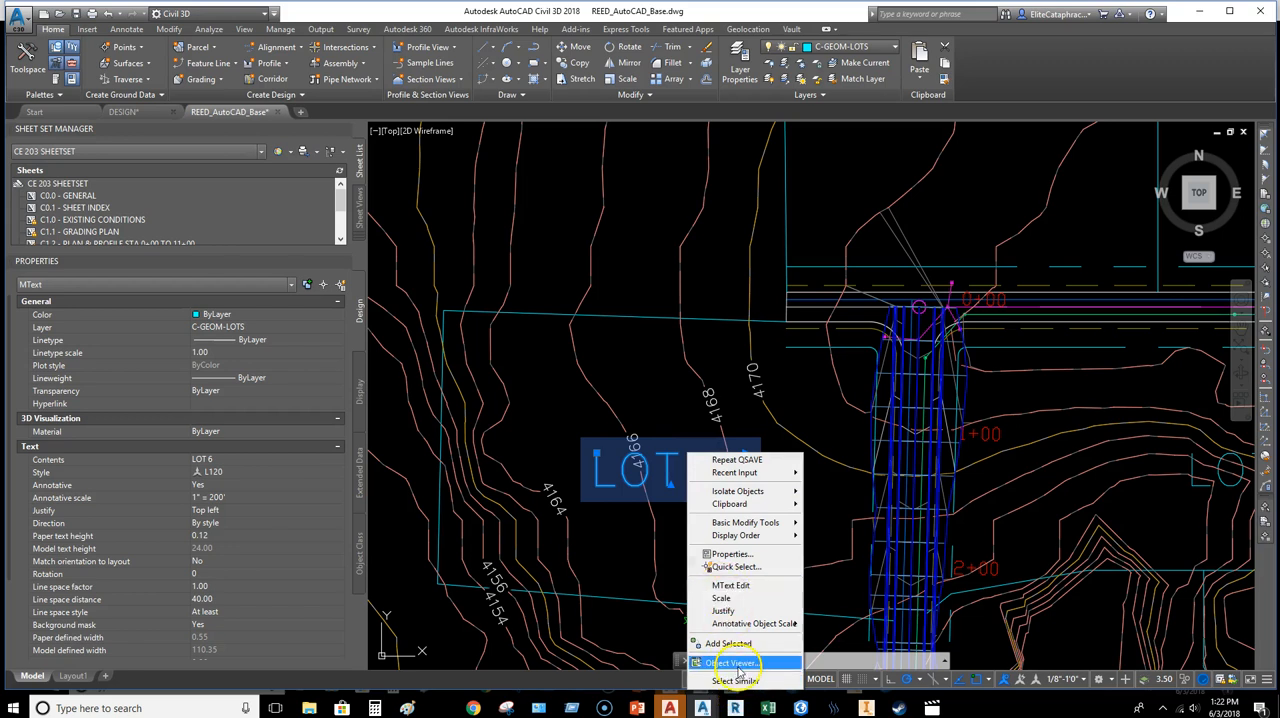
click(740, 682)
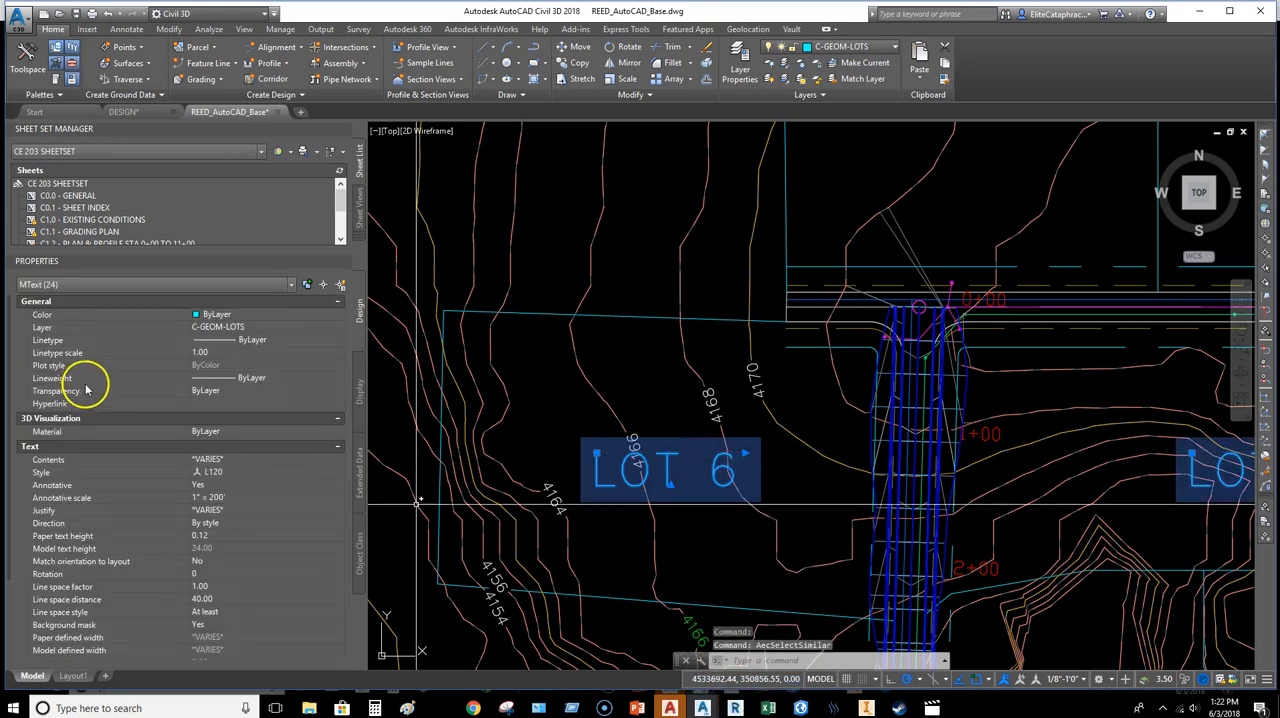
Step: Check the annotative scales of the selected lot labels and the annotation scales available in the base drawing
click(249, 500)
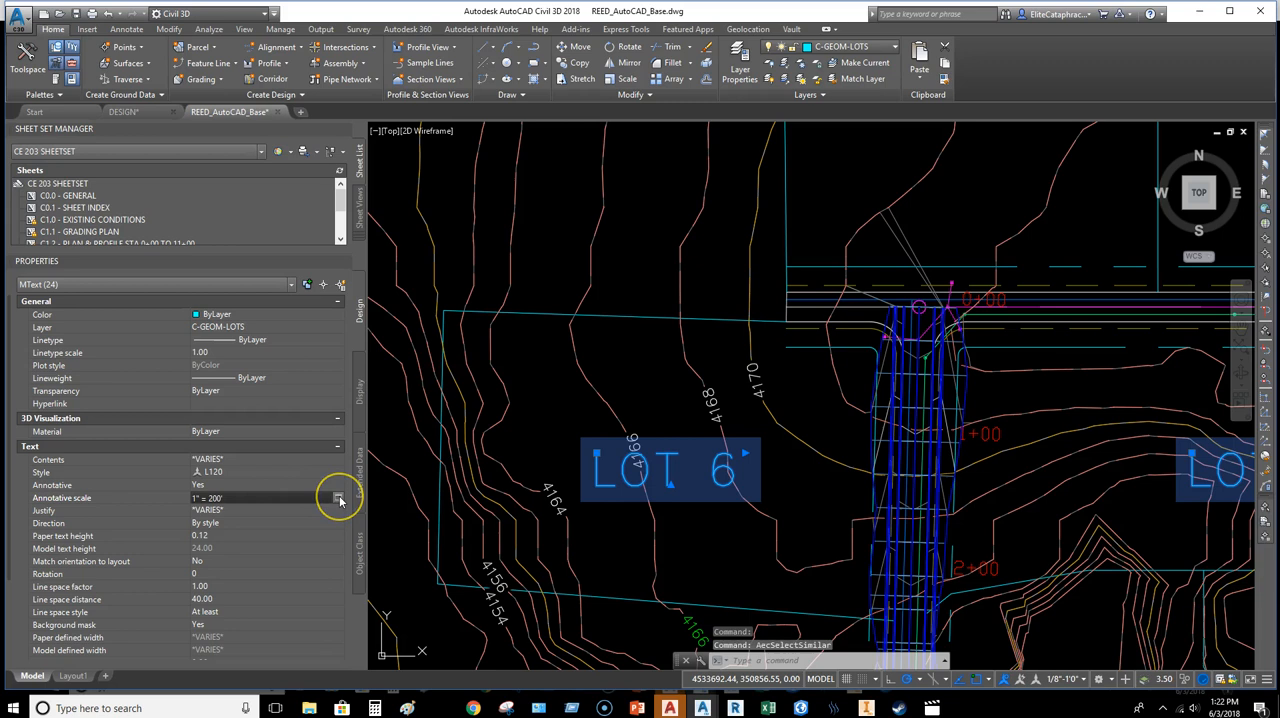
click(339, 498)
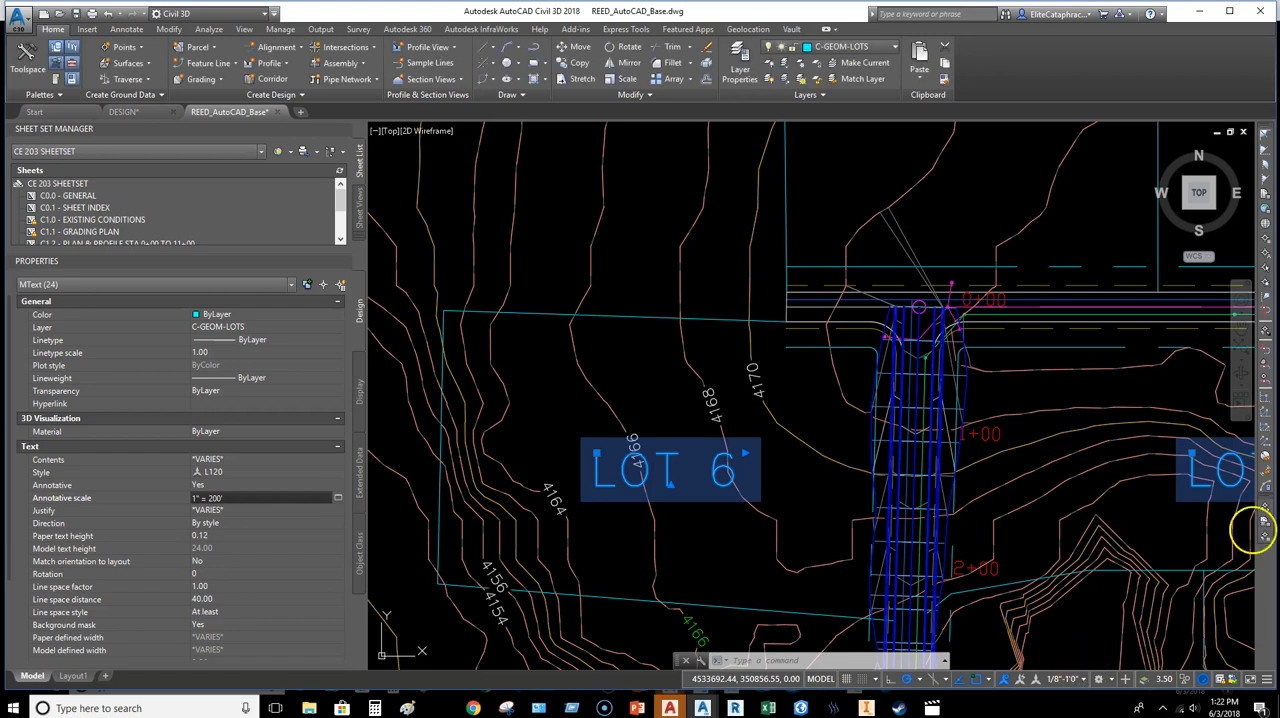
click(1084, 680)
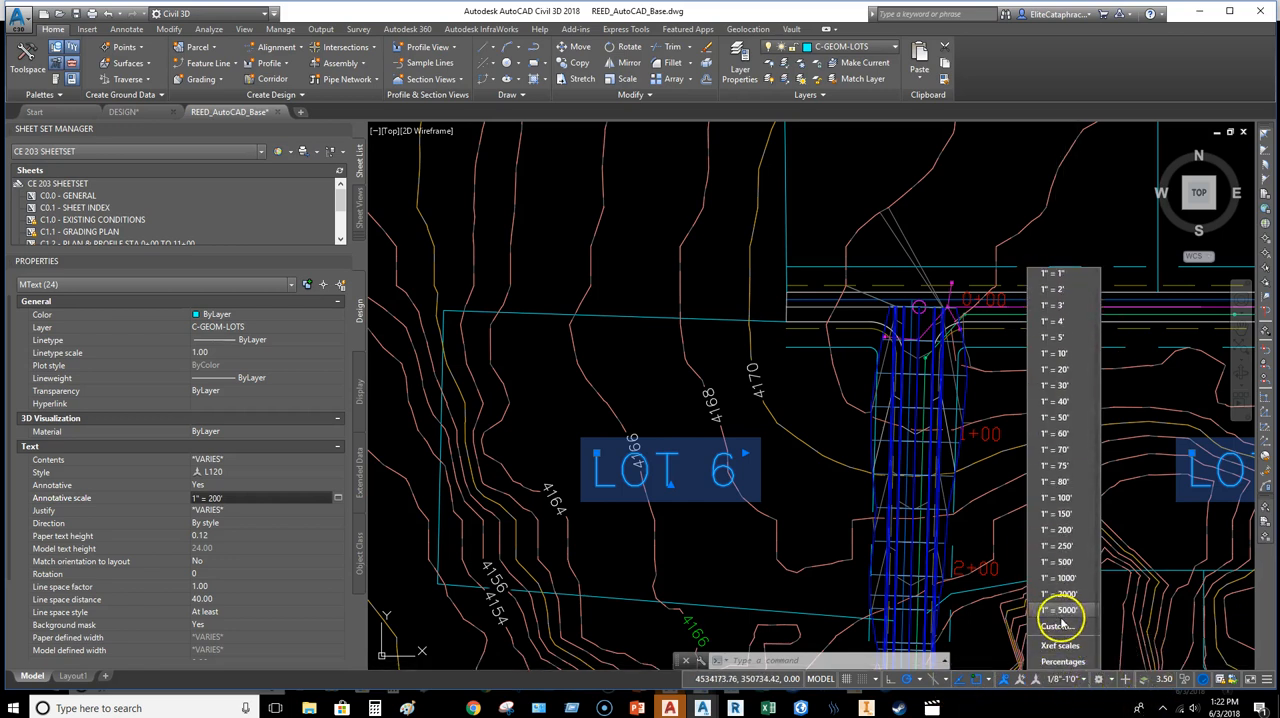
Step: Return to the DESIGN drawing and unlock the display of the C1.1 viewport
click(121, 113)
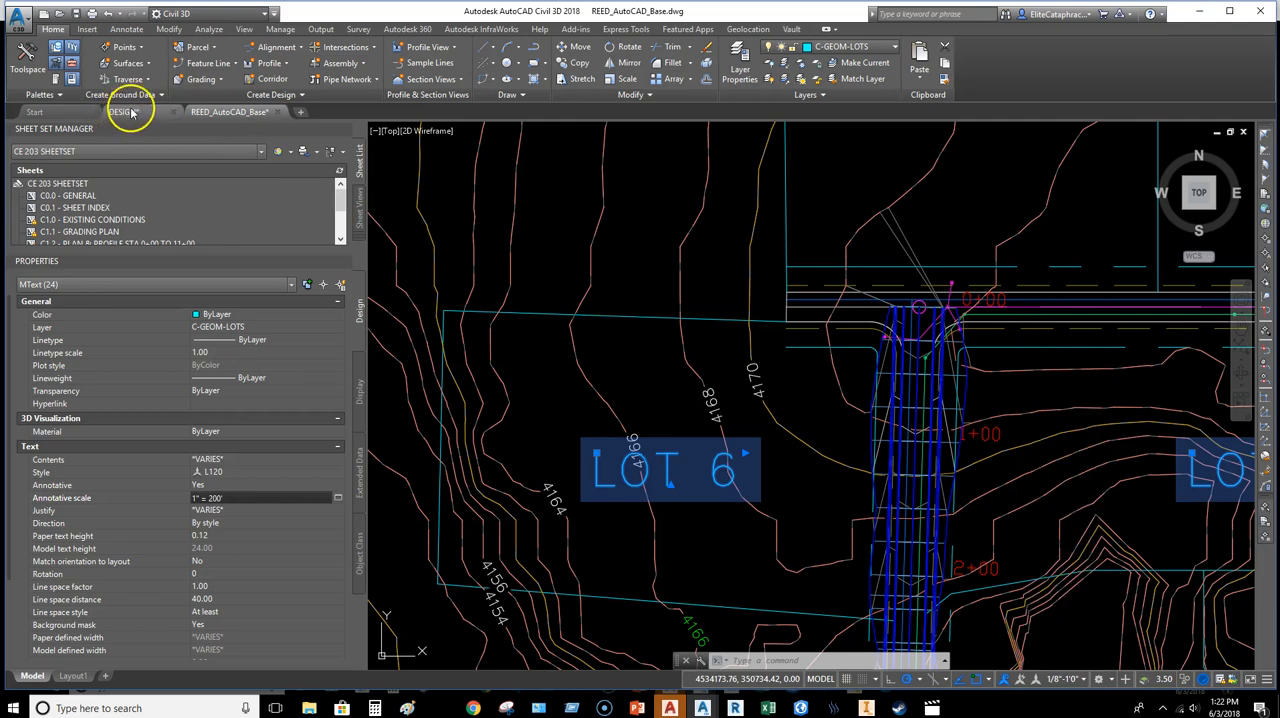
click(123, 112)
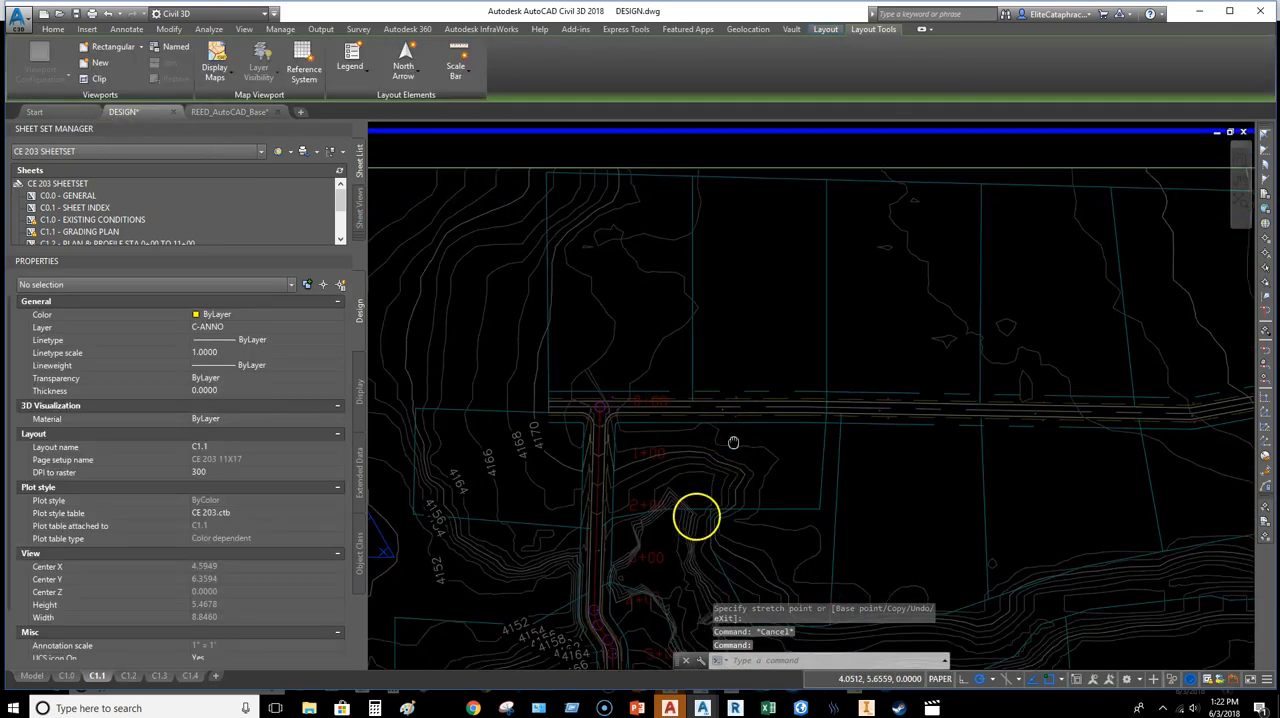
click(934, 678)
scroll(675, 375, up, 5)
middle_drag(680, 400, 672, 360)
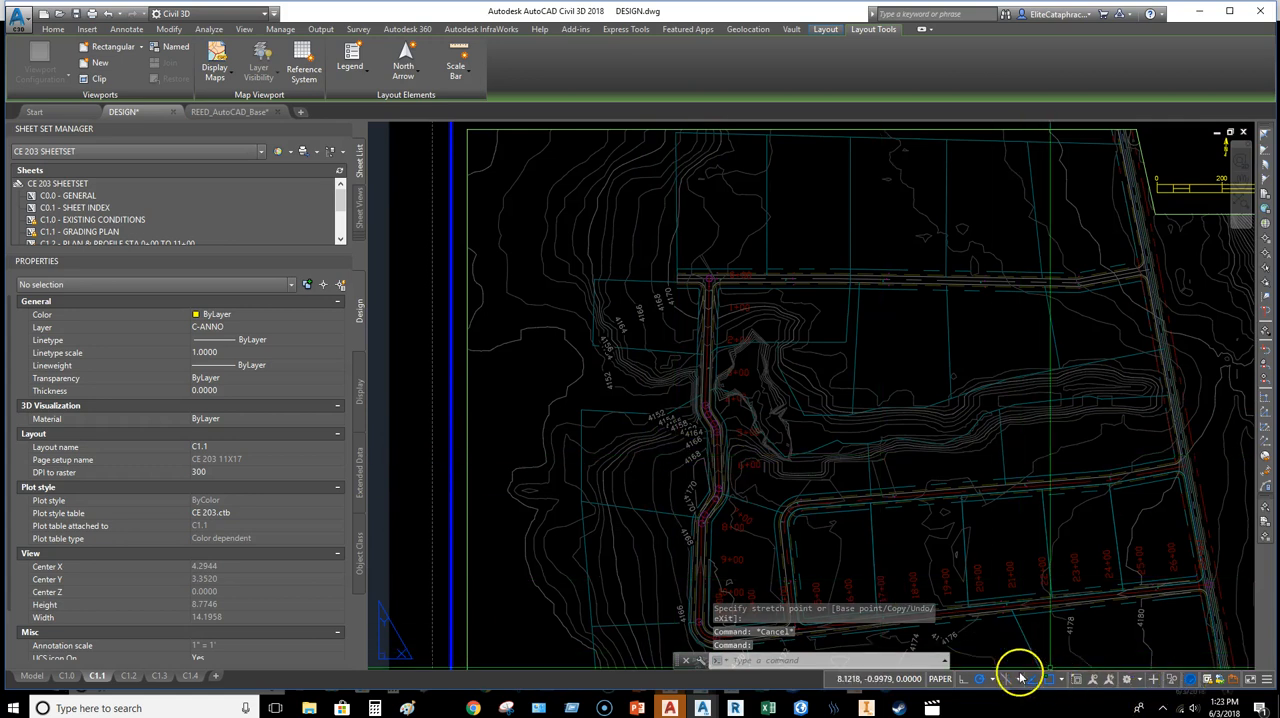
click(467, 438)
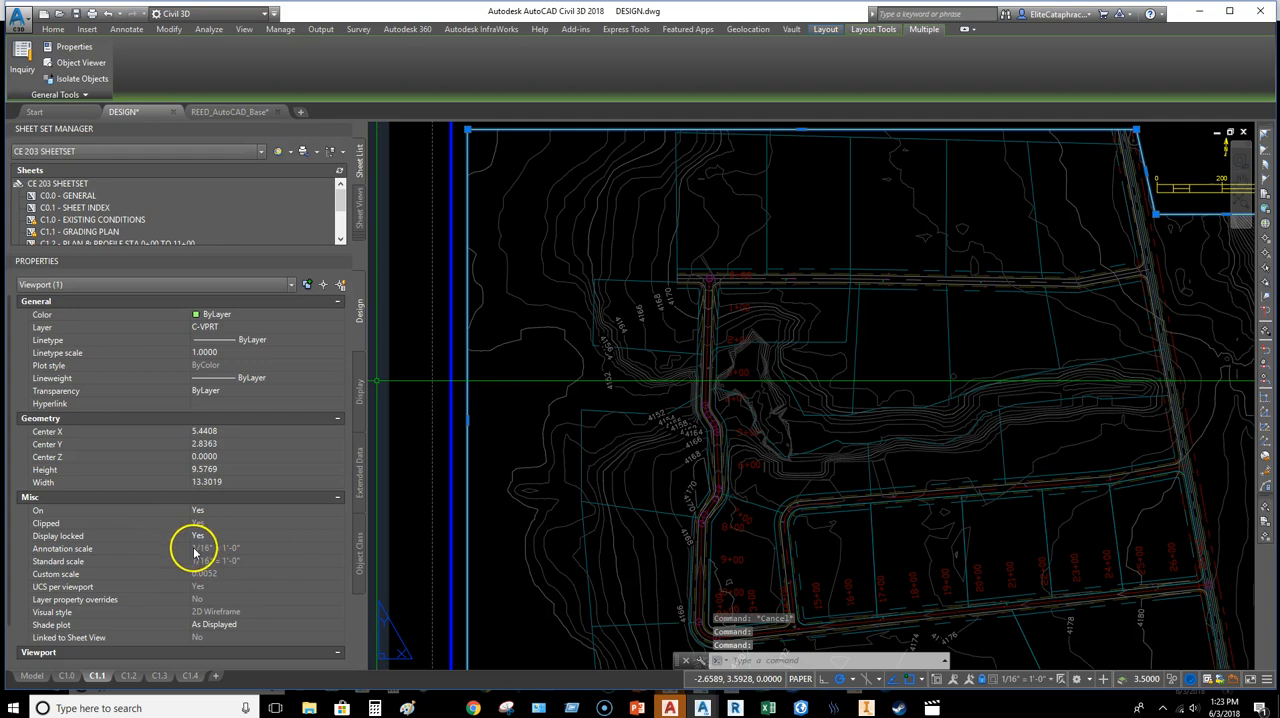
click(228, 537)
click(229, 543)
click(233, 560)
Step: Capture the viewport's annotation, standard and custom scale values with the Snipping Tool, and lock the viewport's display again
click(251, 550)
click(340, 551)
click(338, 552)
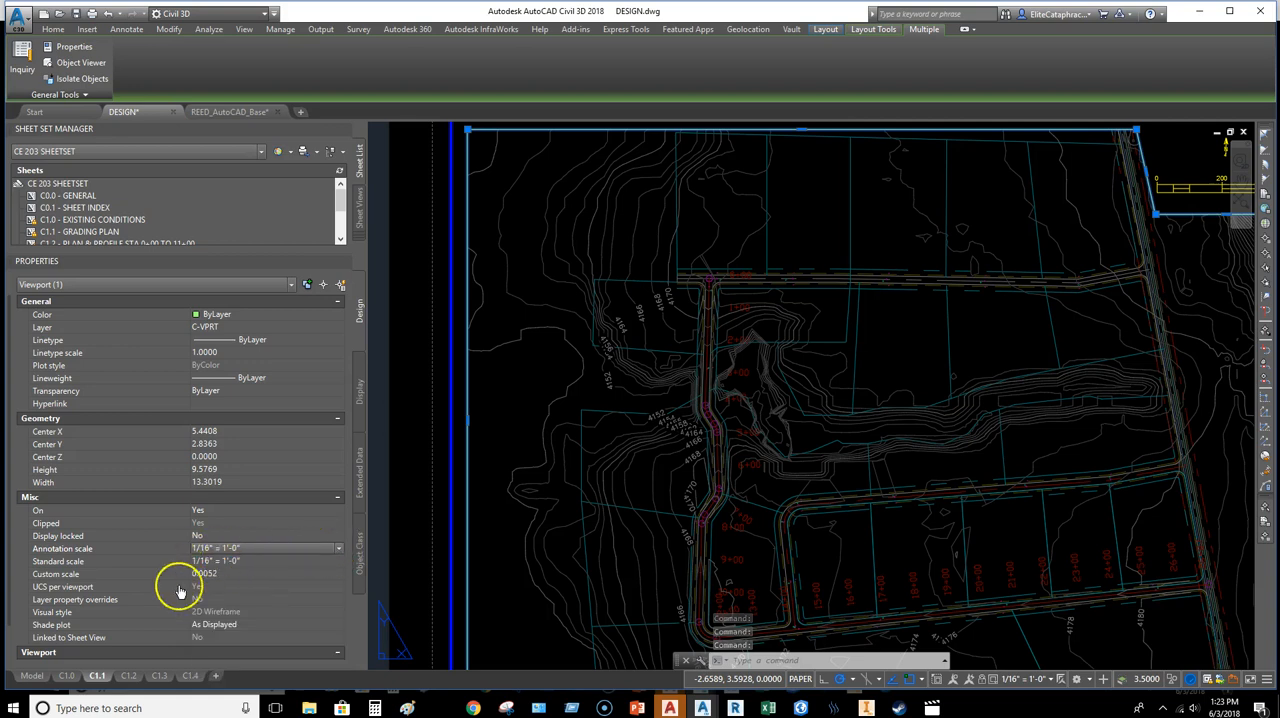
click(506, 707)
click(824, 418)
drag(181, 534, 370, 580)
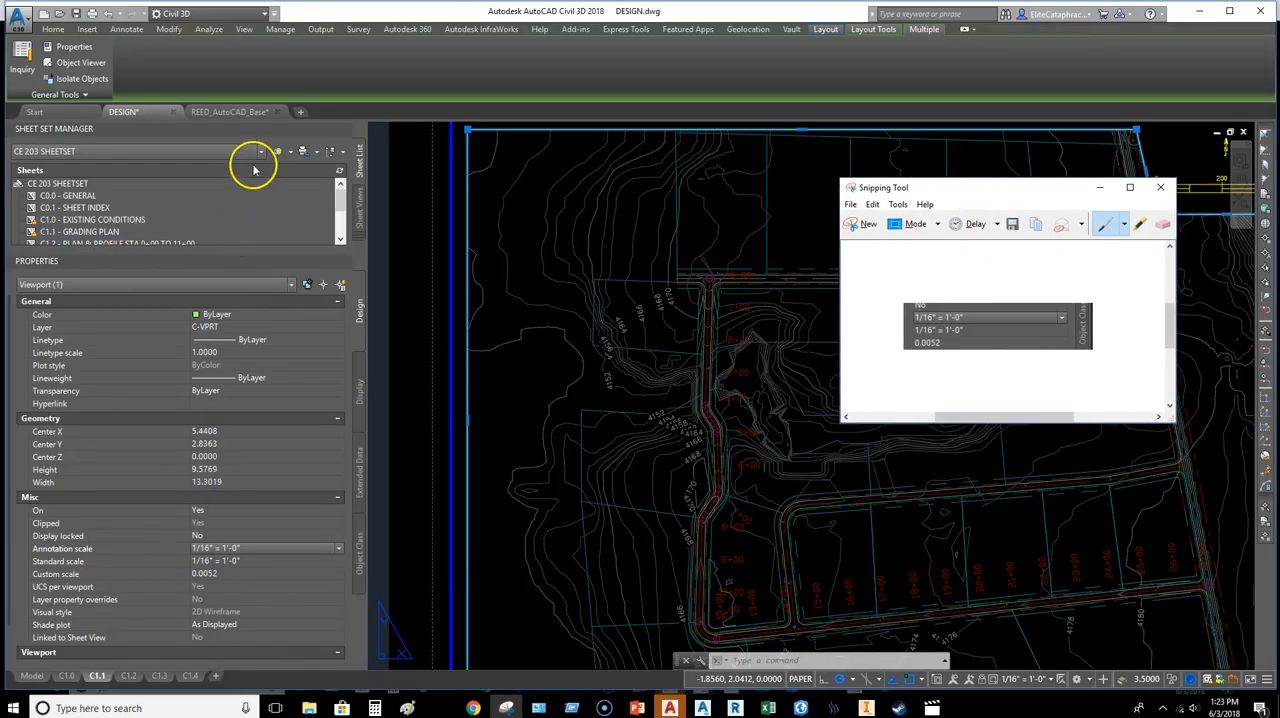
click(214, 536)
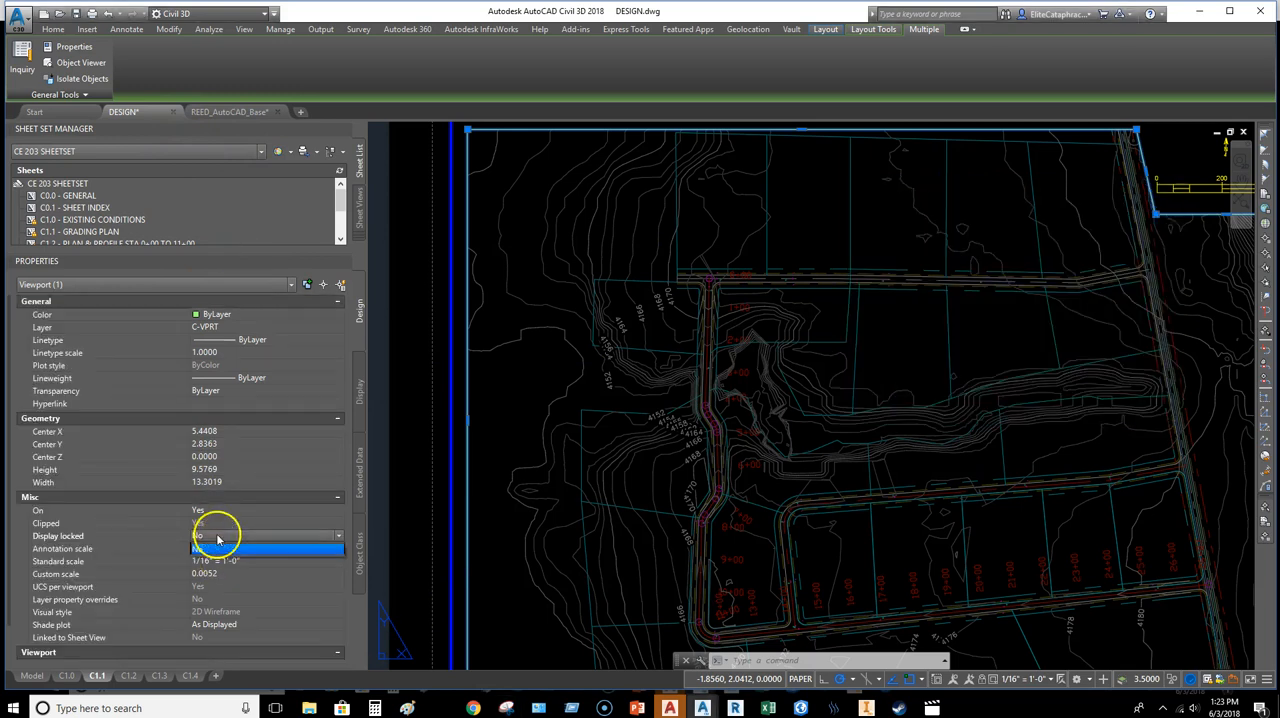
click(214, 549)
Step: Open the custom scale list of the REED_AutoCAD_Base drawing and start adding a new scale
click(229, 112)
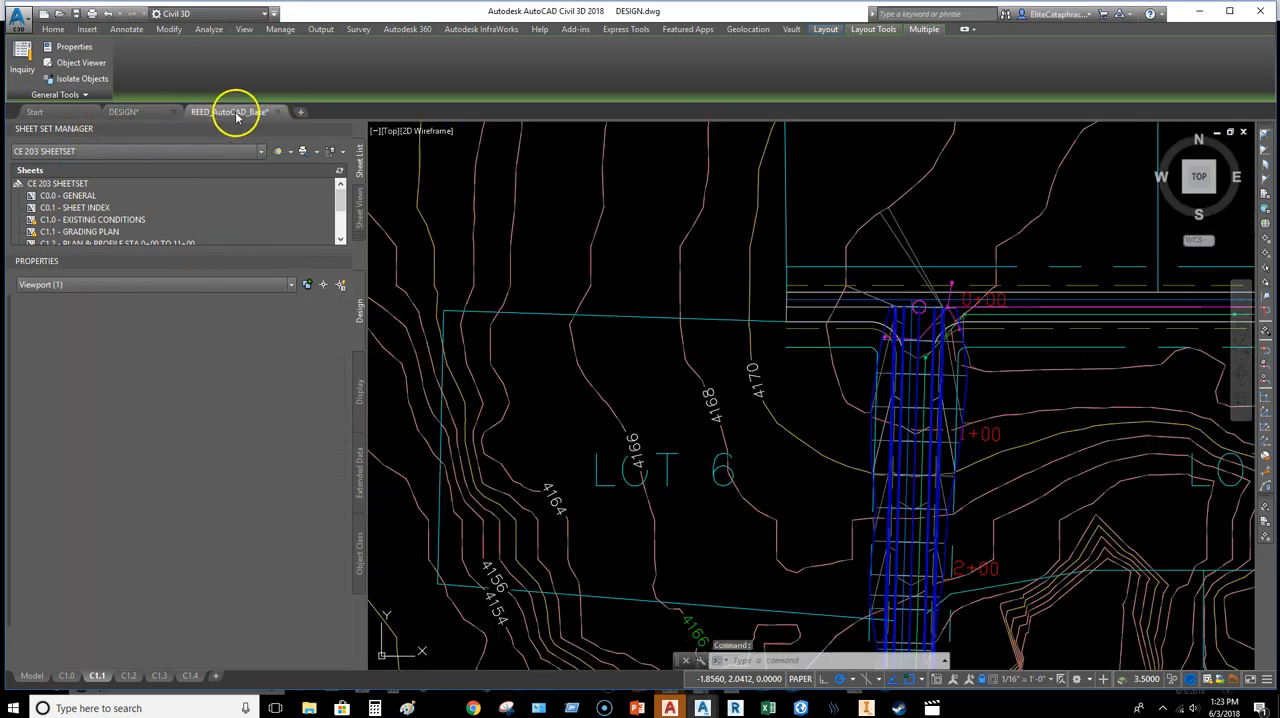
middle_drag(916, 492, 611, 397)
middle_drag(736, 502, 819, 411)
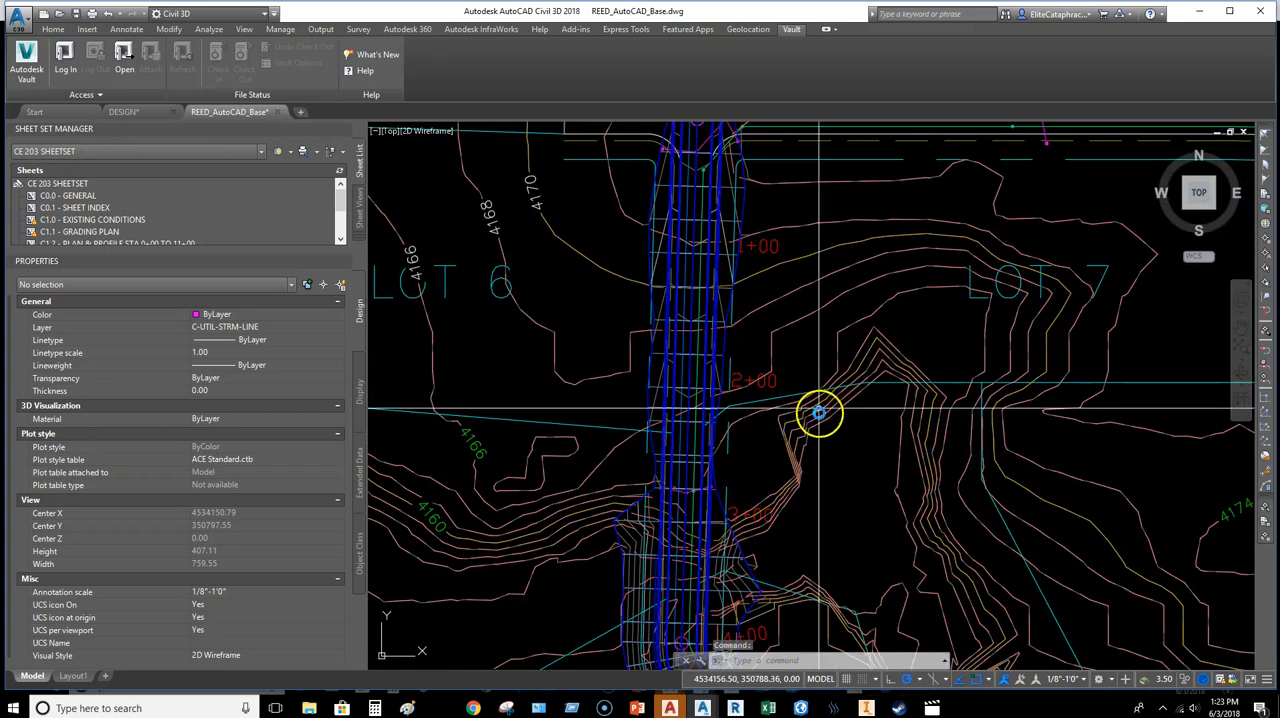
click(1063, 680)
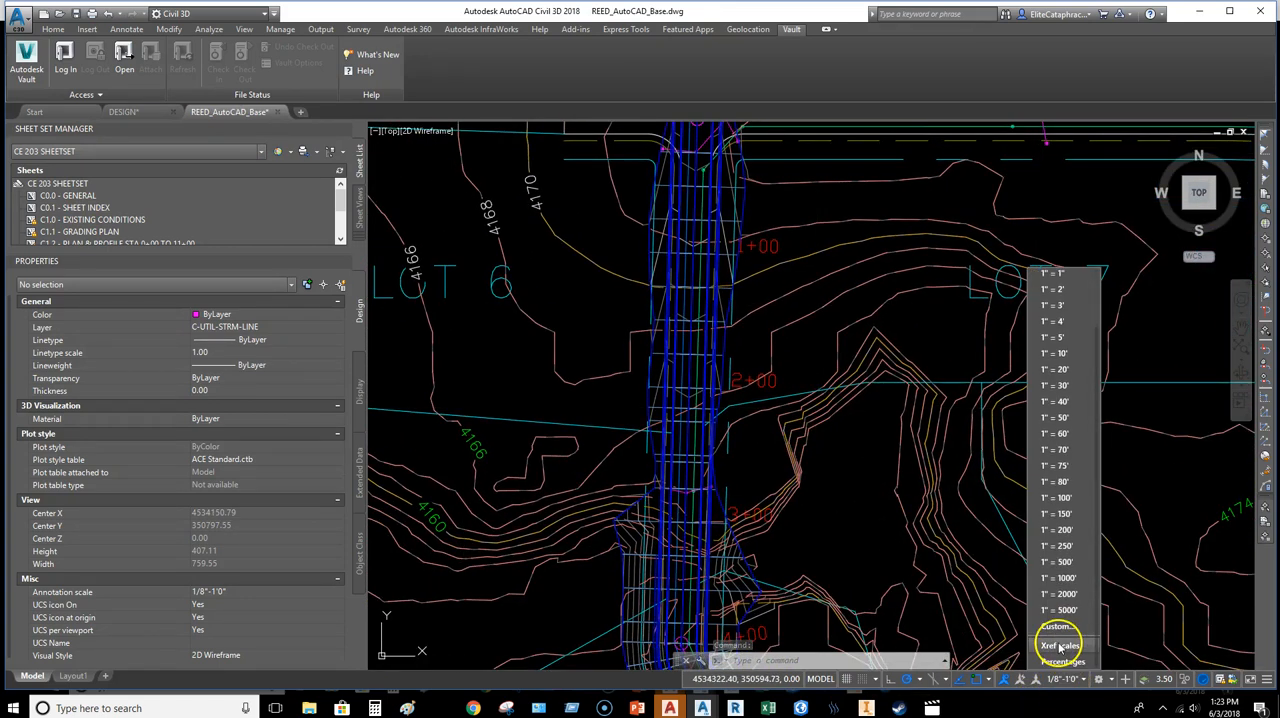
click(1058, 630)
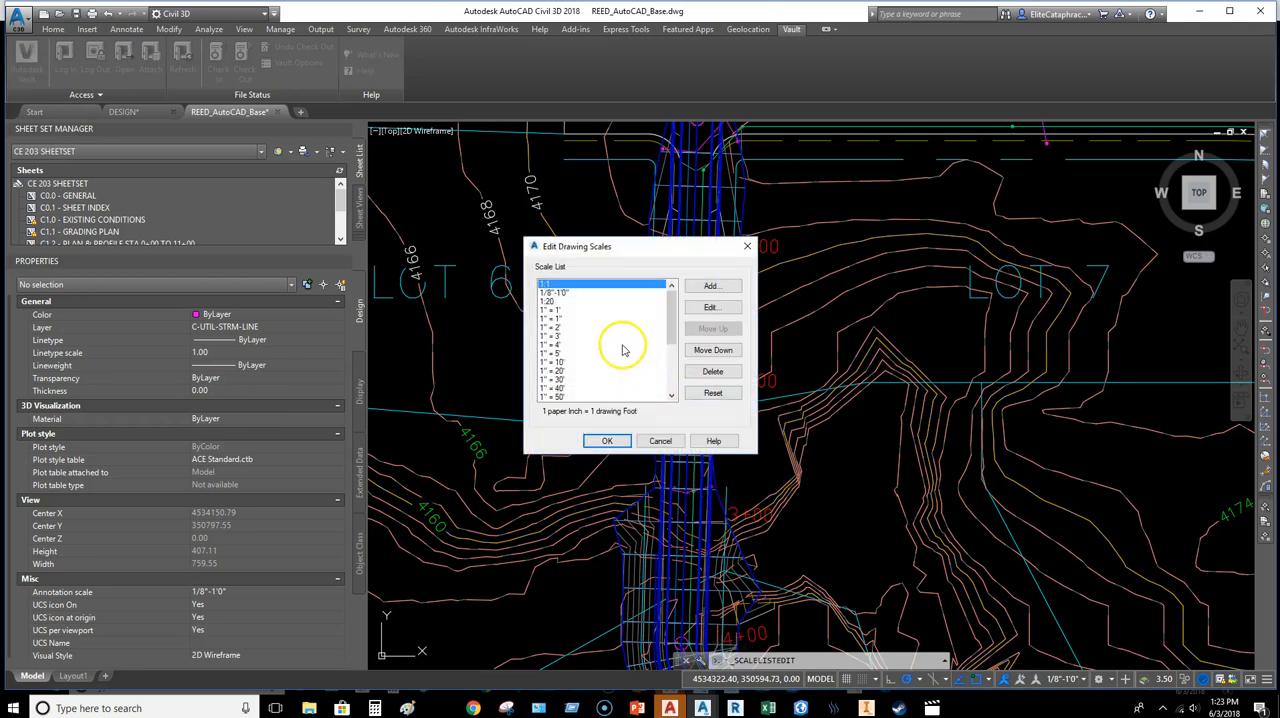
click(711, 287)
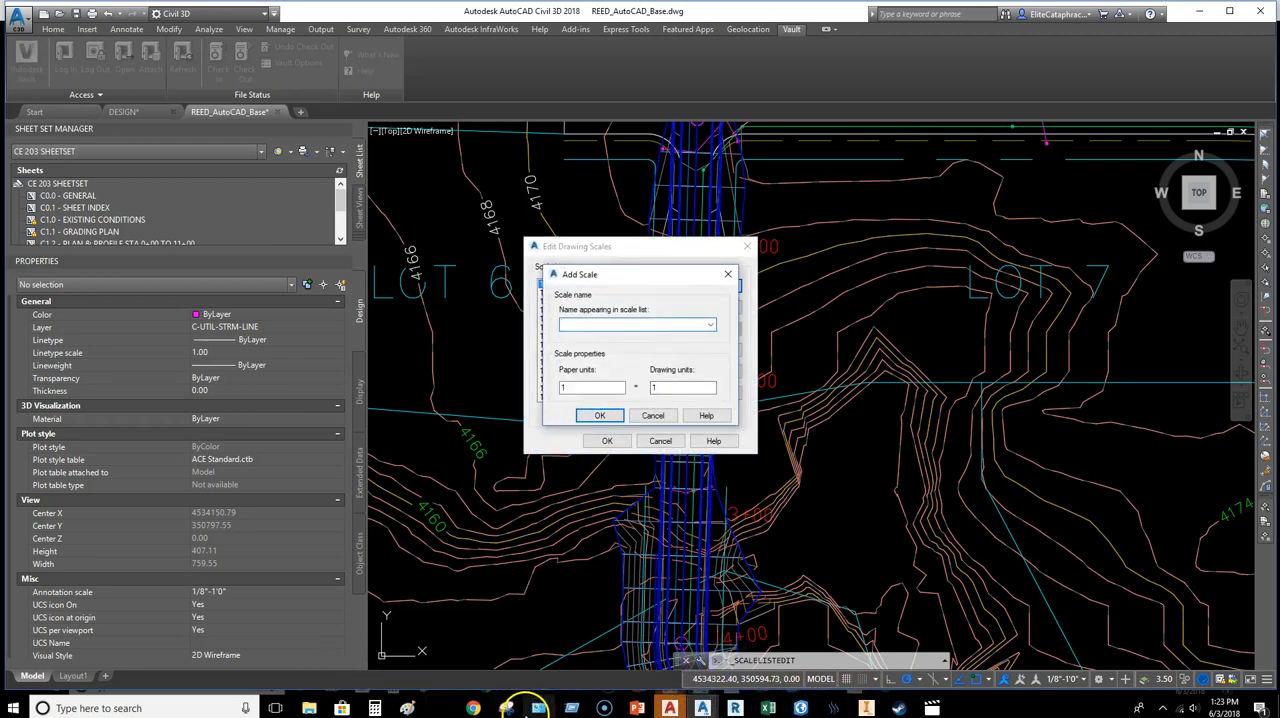
Step: Mark the 1/16" = 1'-0" annotation scale on the Snipping Tool capture and start naming the new scale
click(538, 708)
click(686, 370)
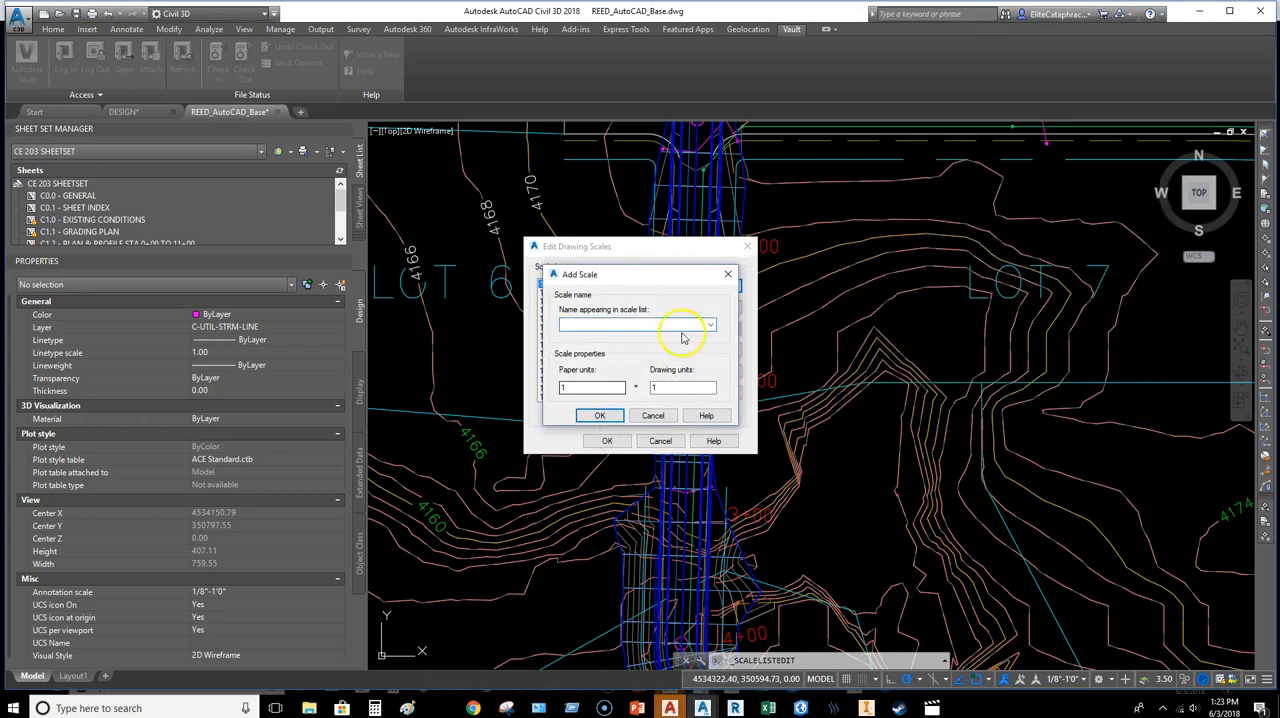
click(506, 708)
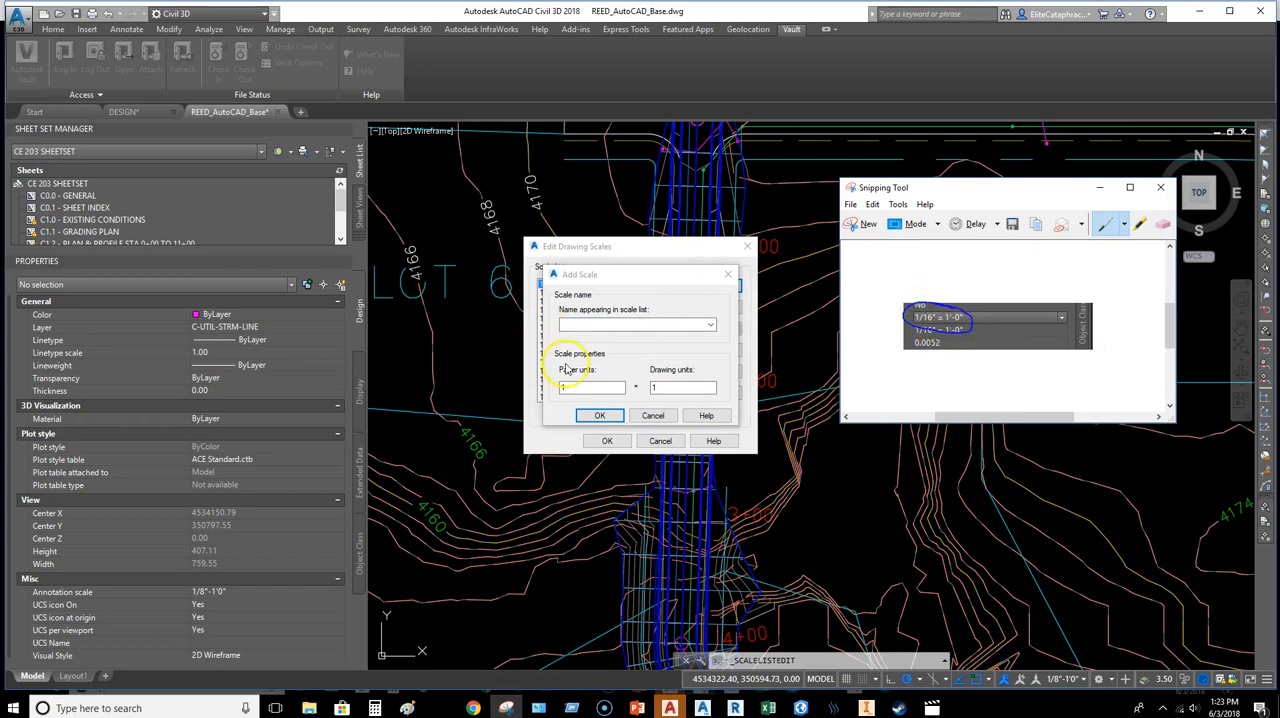
click(603, 323)
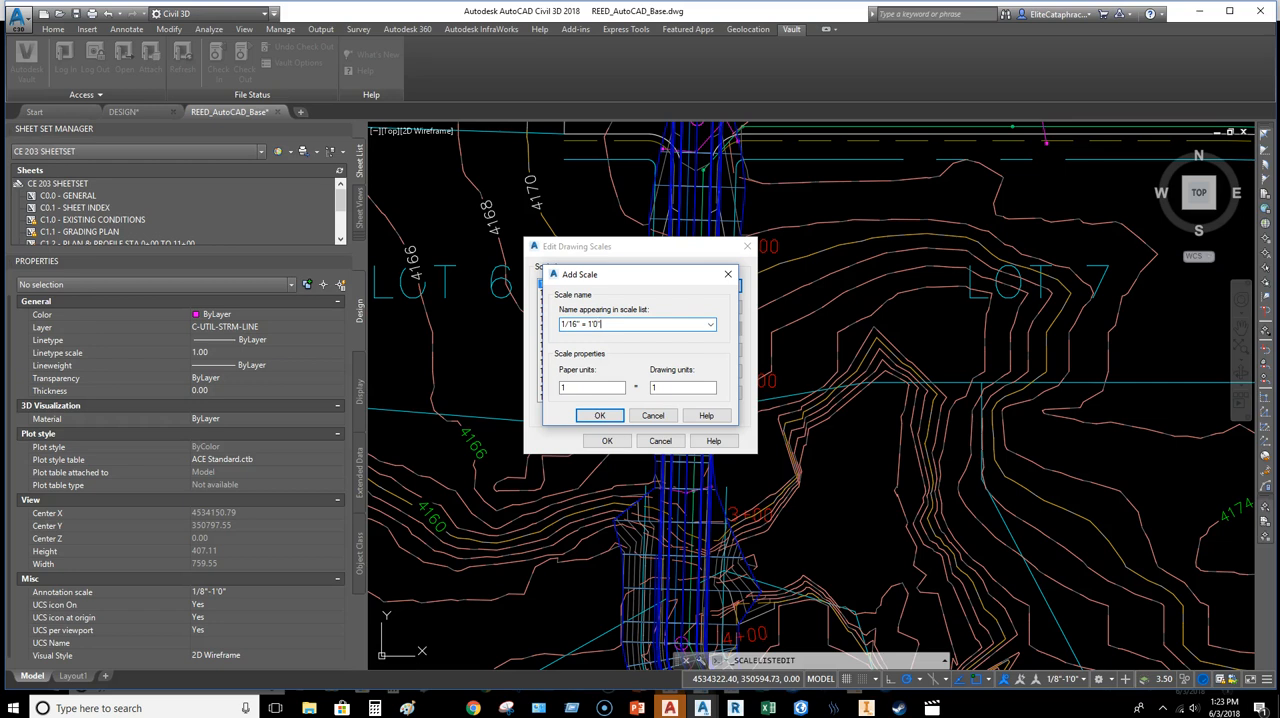
Step: Complete the new scale's name as 1/16" = 1'-0", checking it against the Snipping Tool capture
click(506, 708)
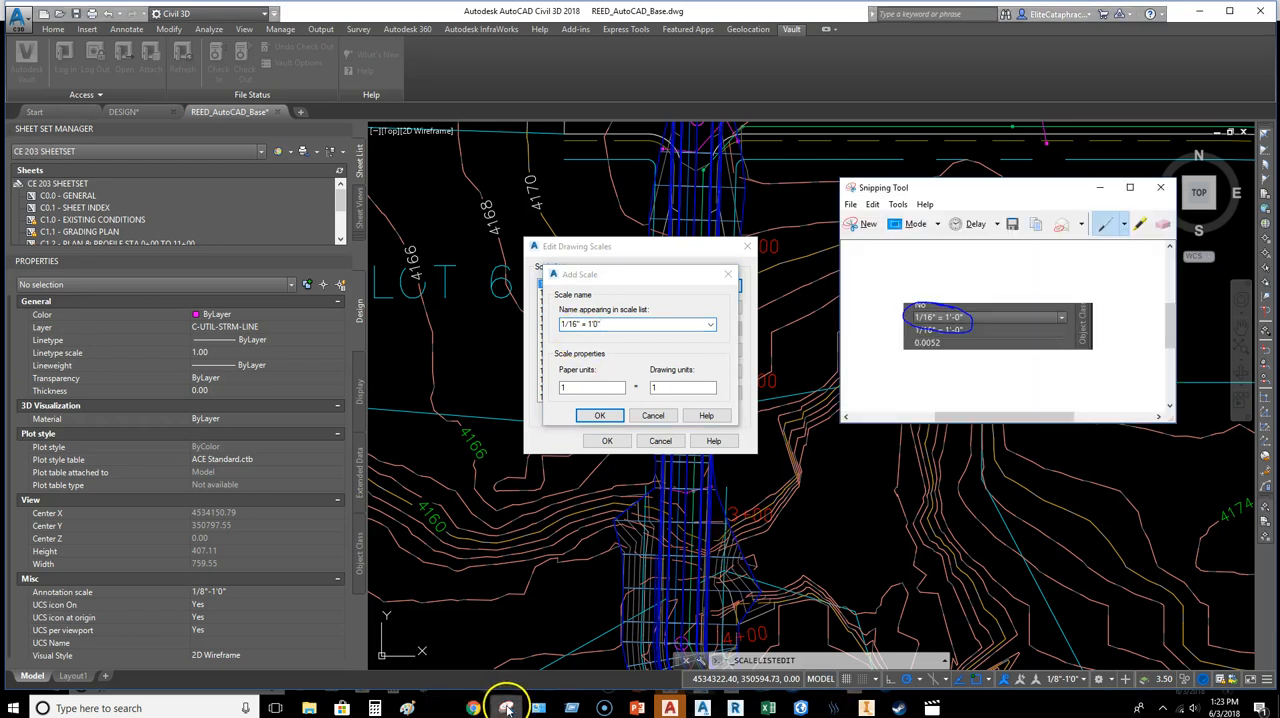
click(592, 324)
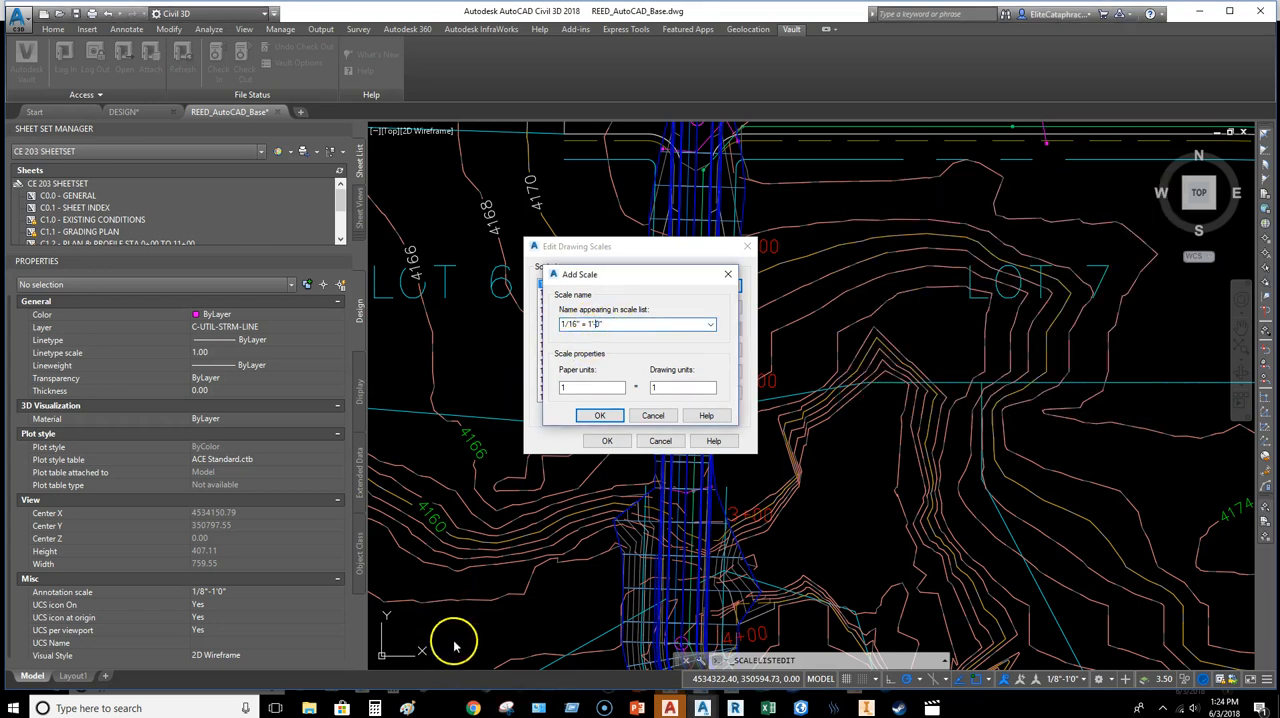
click(507, 708)
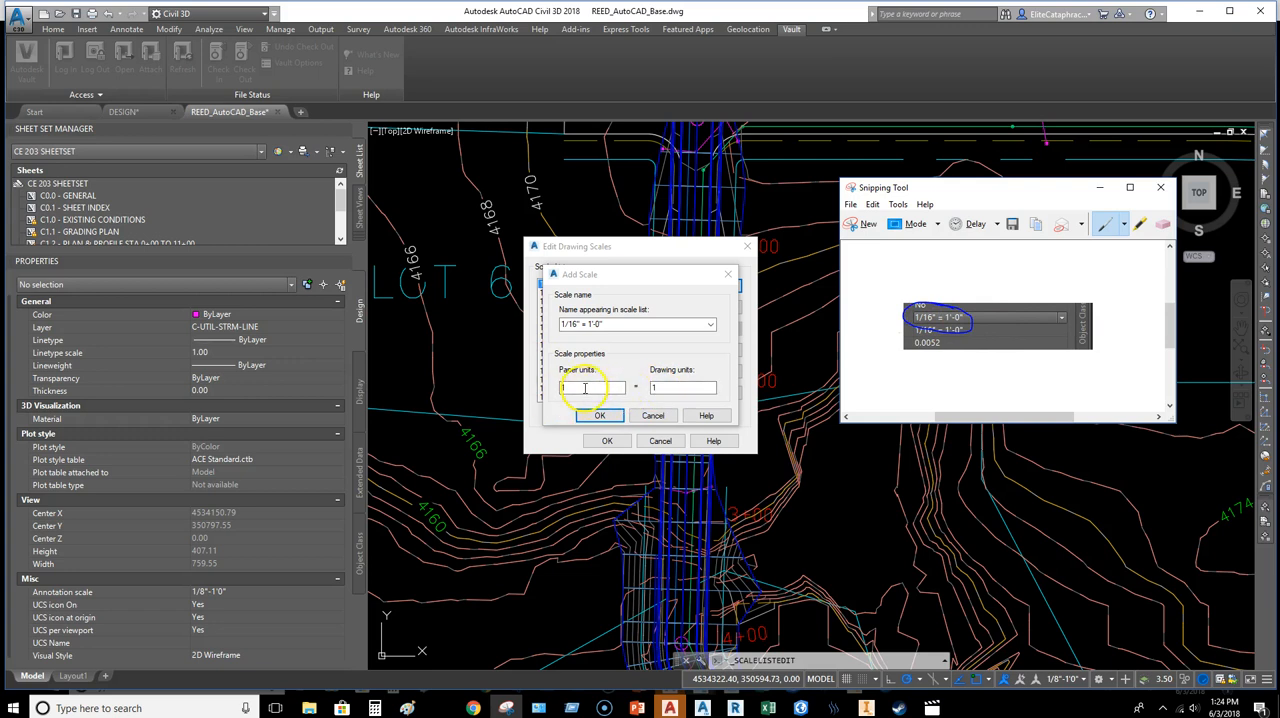
Step: Double 96 in the Calculator, set the new scale's drawing units to 192, and accept the scale and the edited scale list
double_click(665, 390)
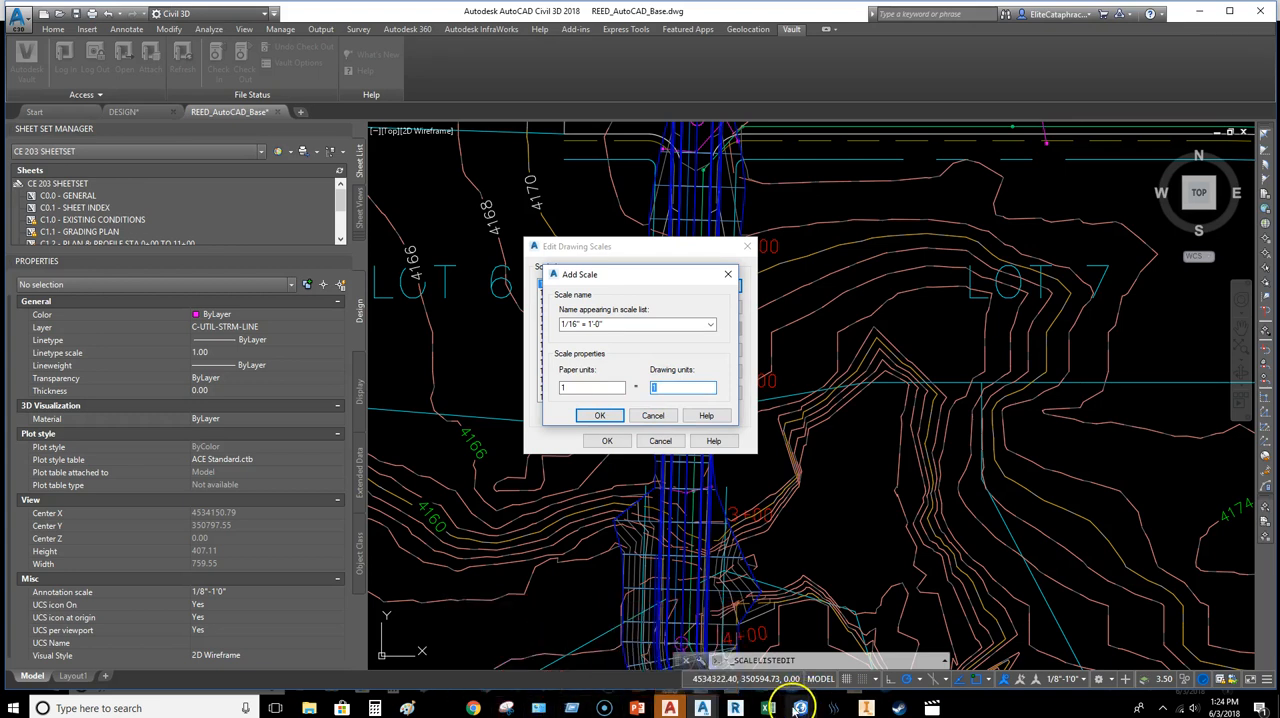
click(375, 707)
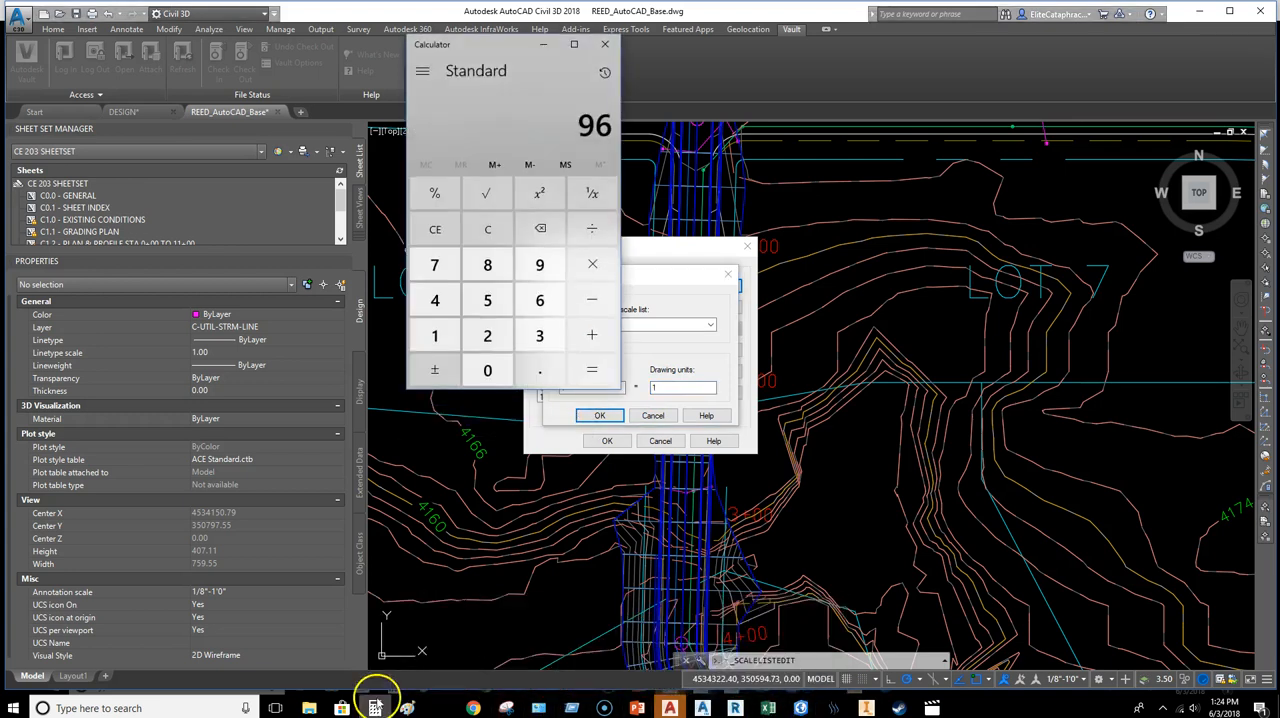
click(592, 264)
click(488, 335)
click(594, 378)
click(543, 44)
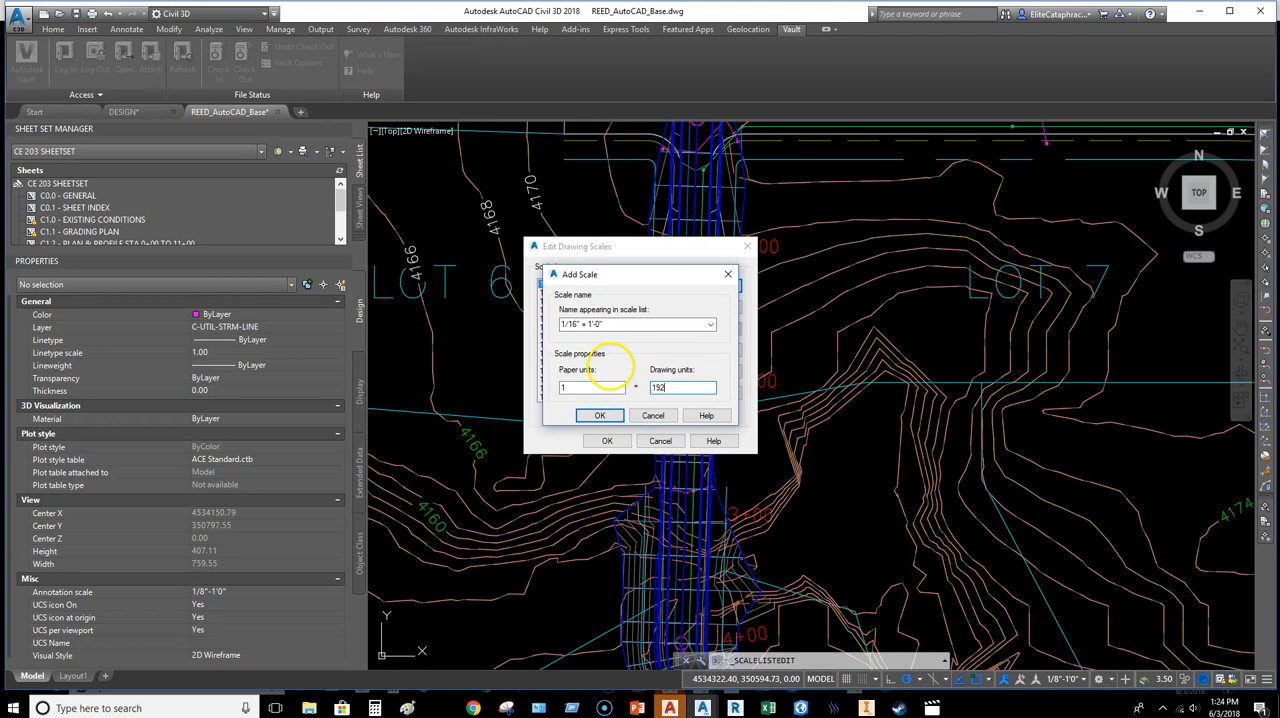
click(618, 414)
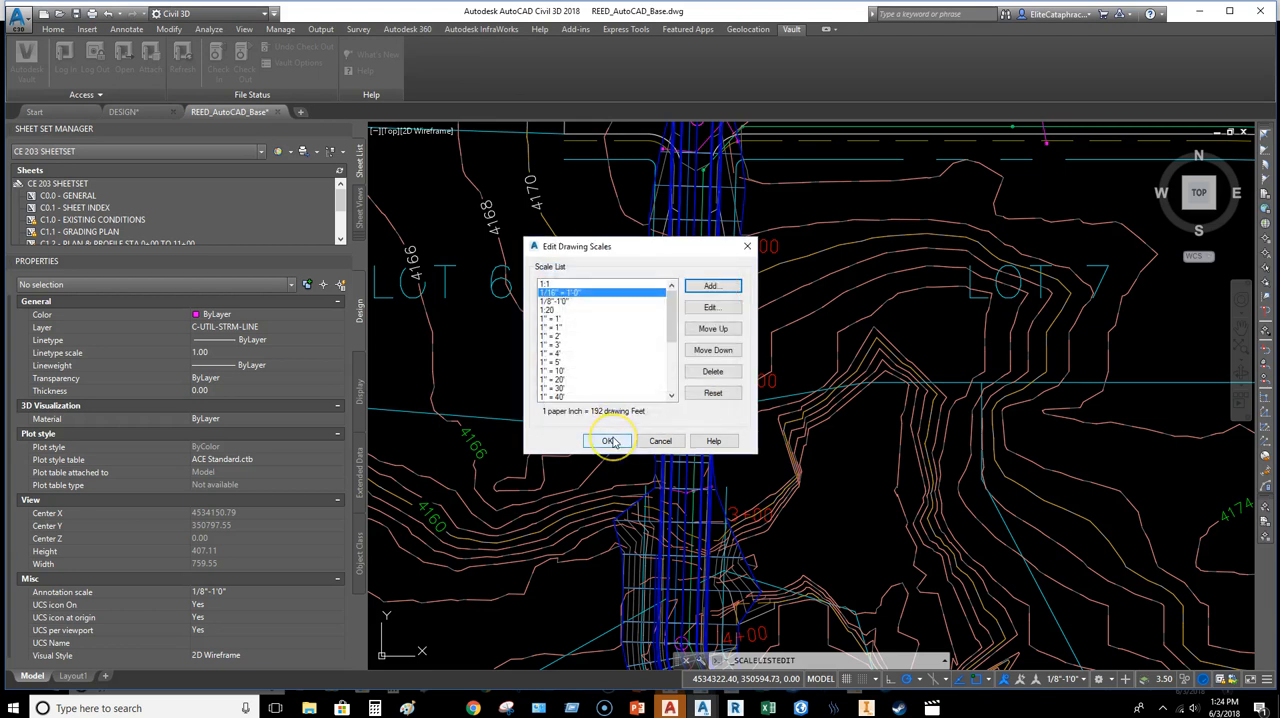
click(609, 441)
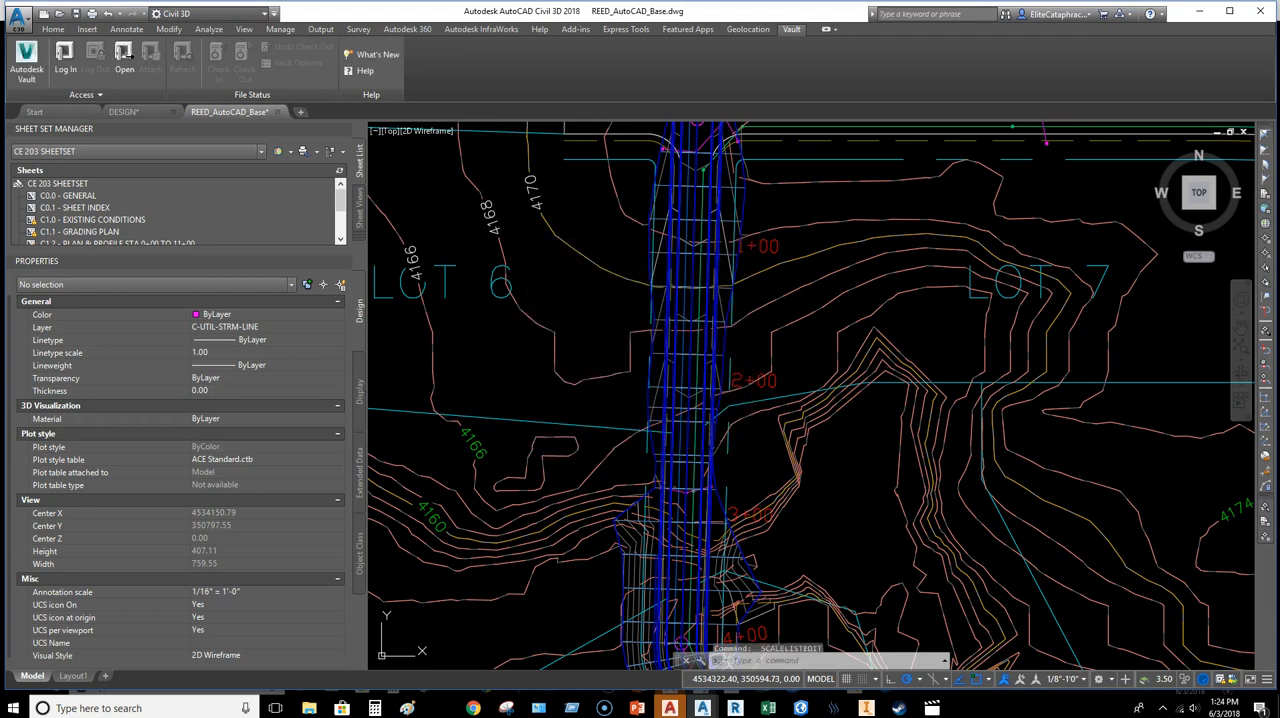
middle_drag(813, 480, 780, 431)
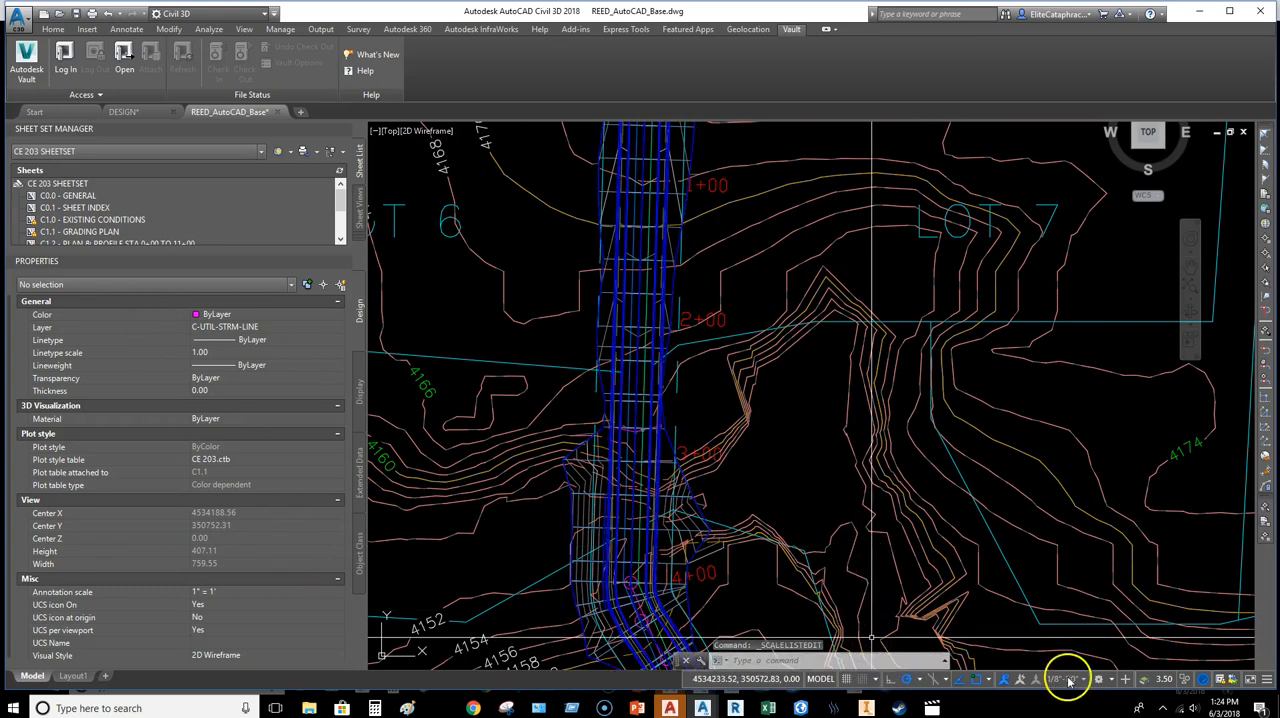
scroll(745, 452, down, 6)
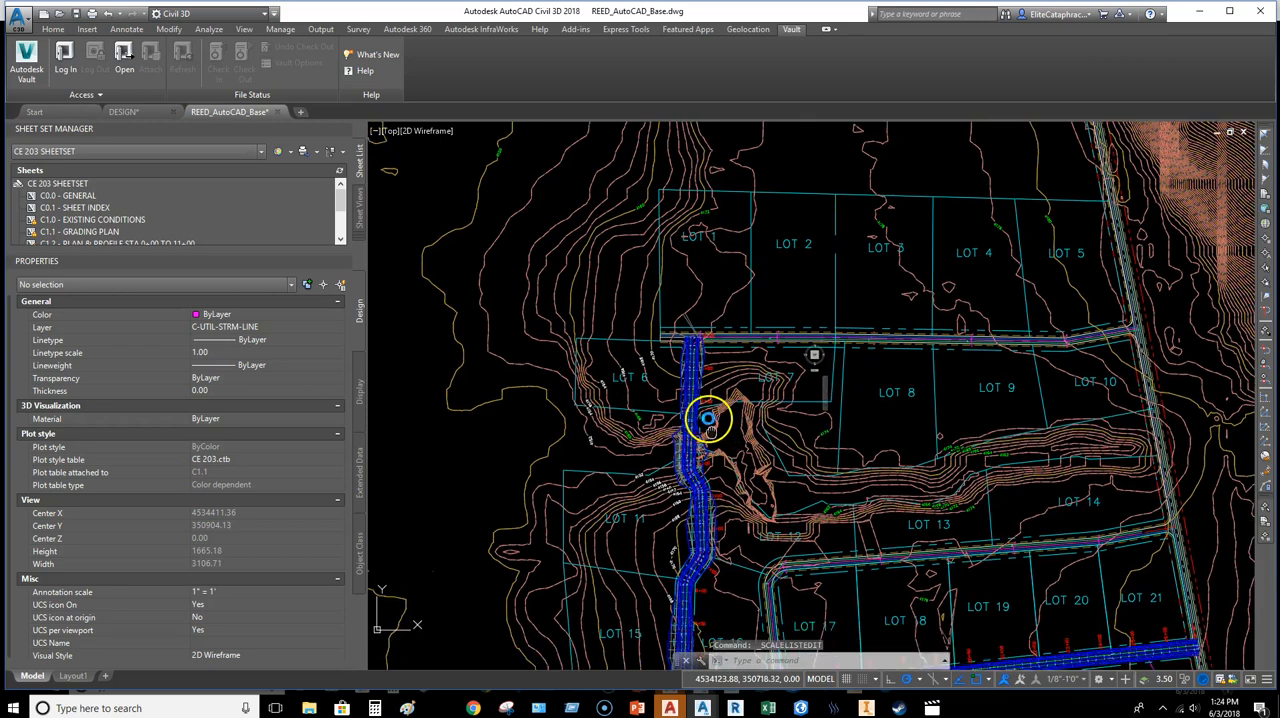
middle_drag(708, 420, 709, 400)
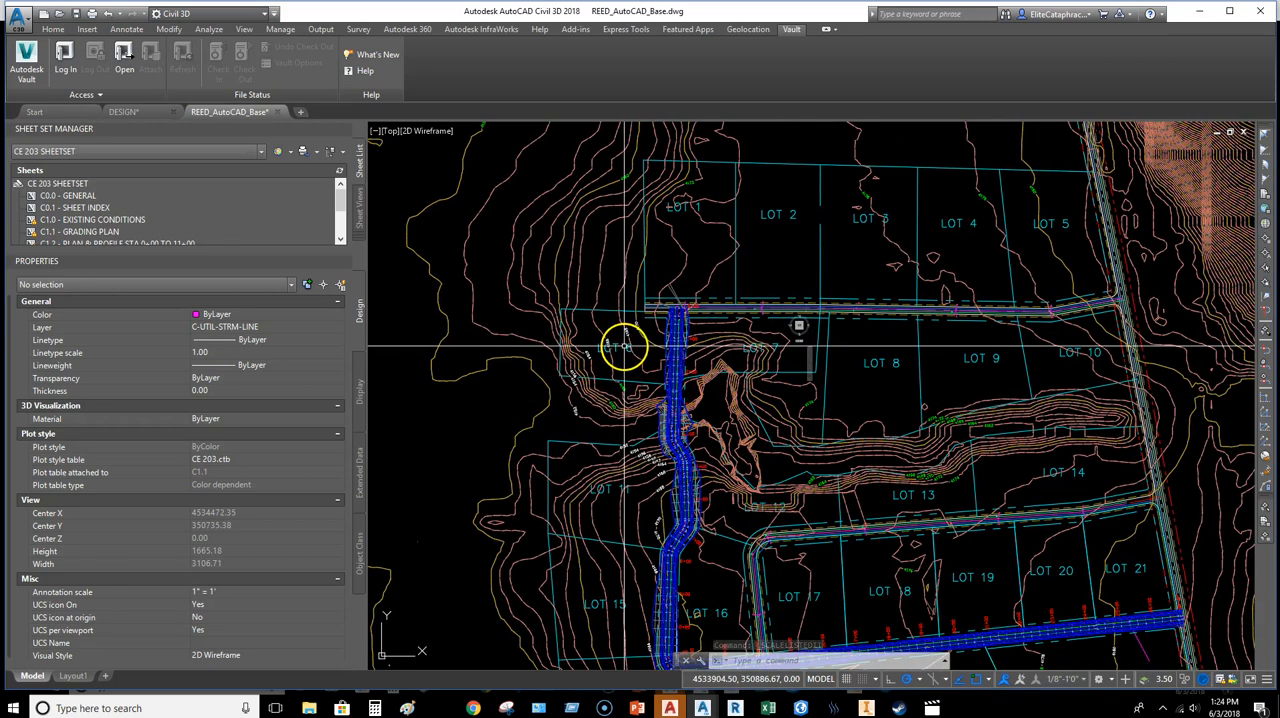
middle_drag(917, 478, 925, 424)
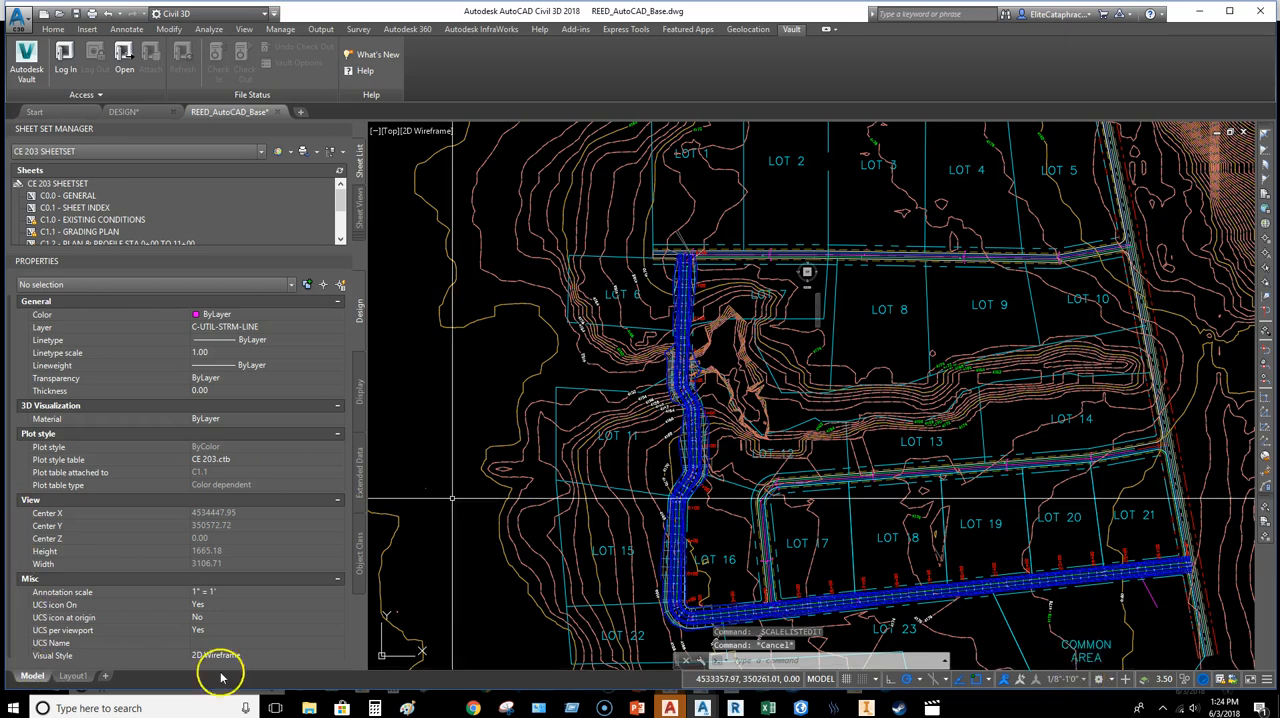
click(604, 708)
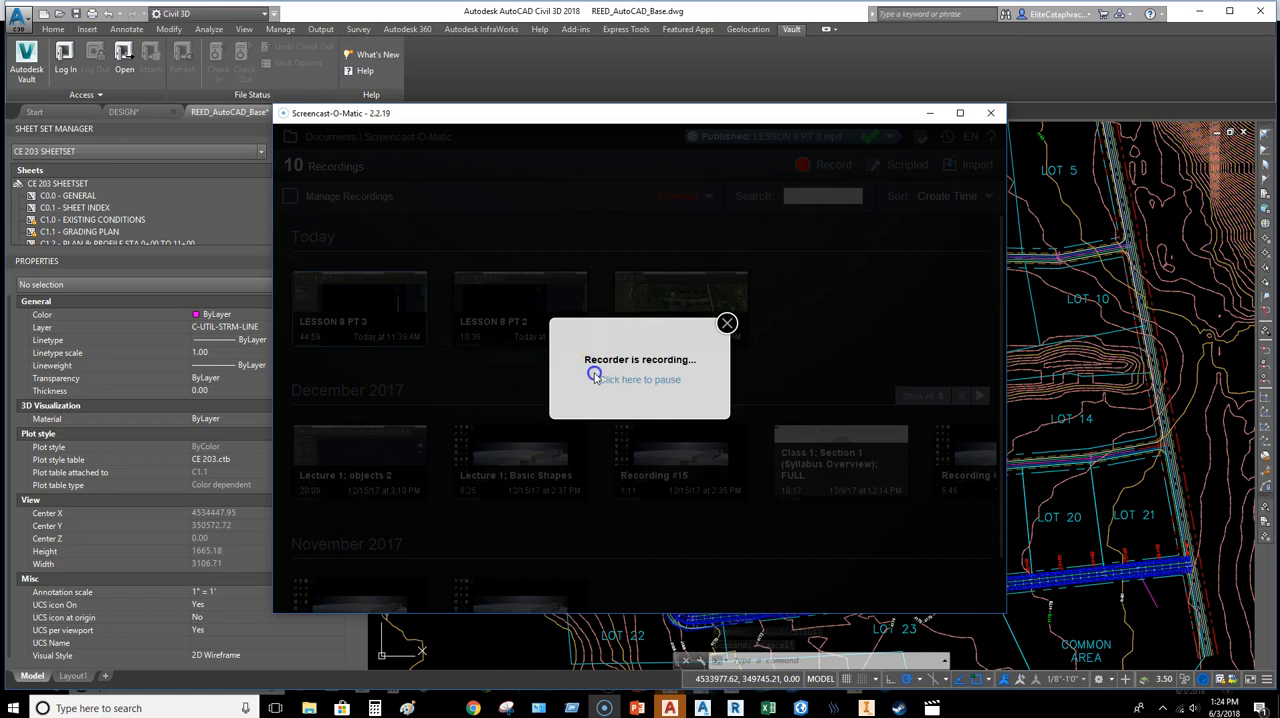
click(596, 377)
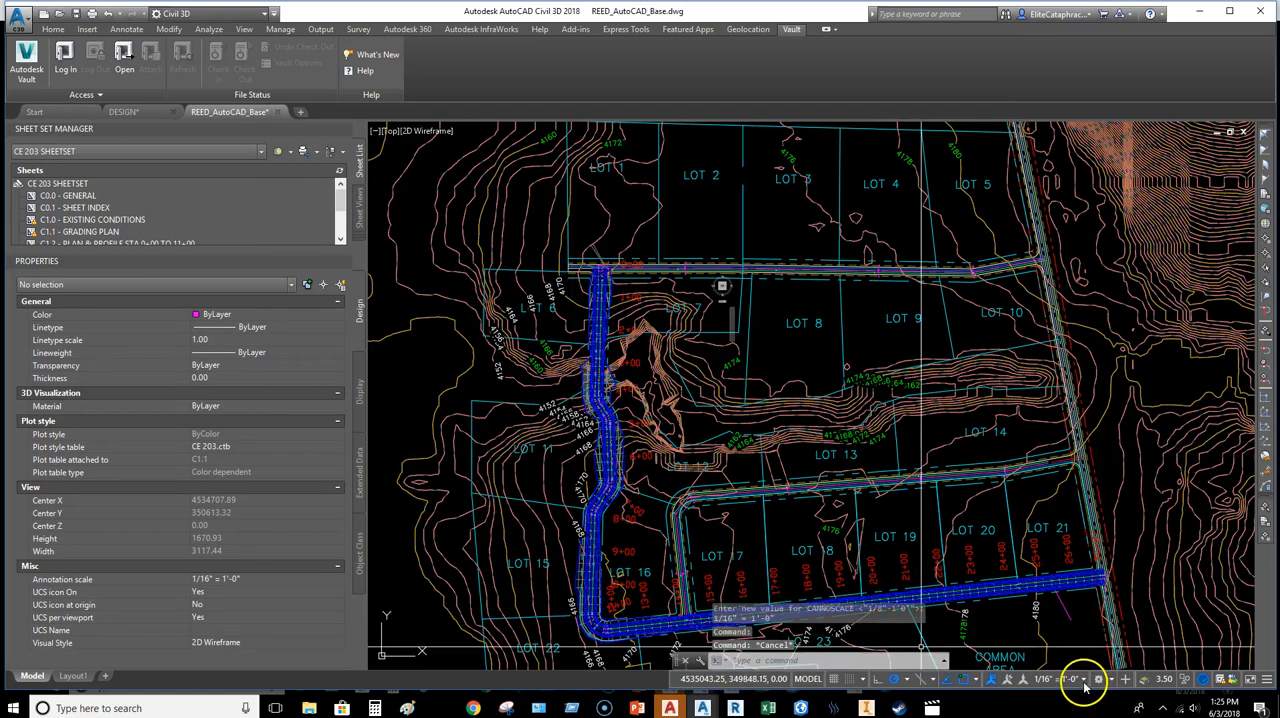
Step: Set the model space annotation scale of the base drawing to 1/16" = 1'-0"
click(1083, 680)
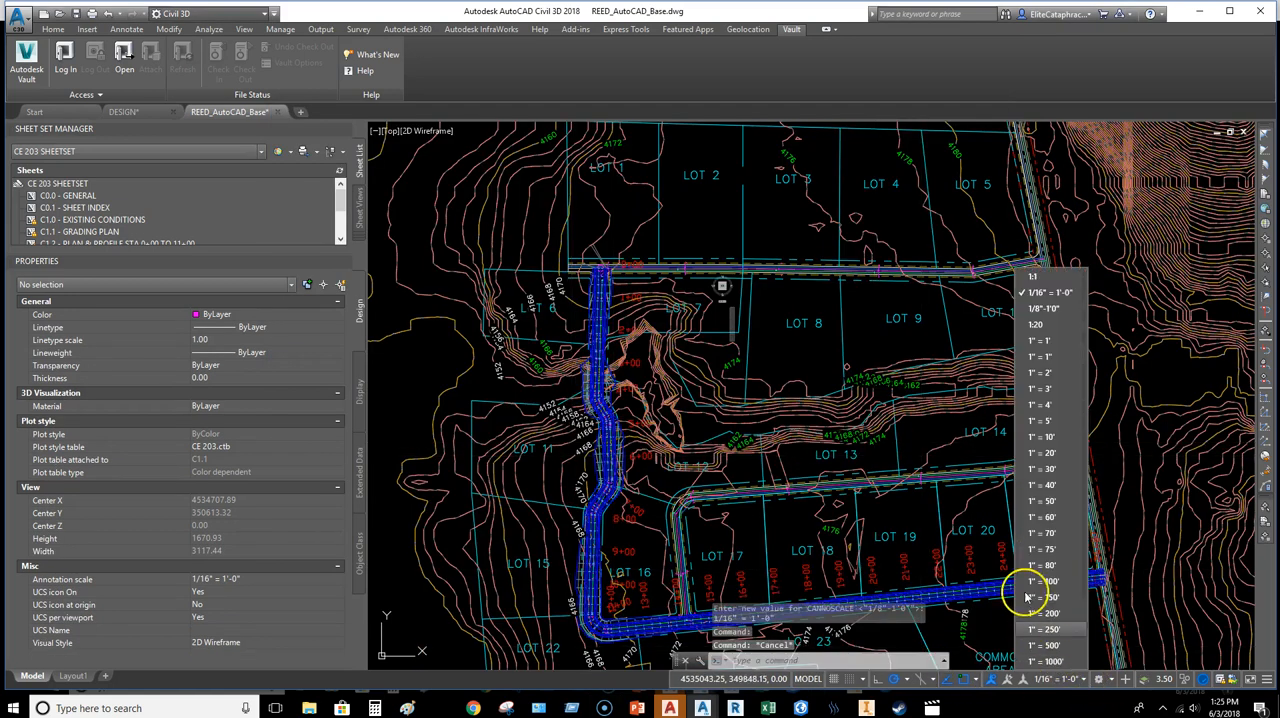
click(1060, 294)
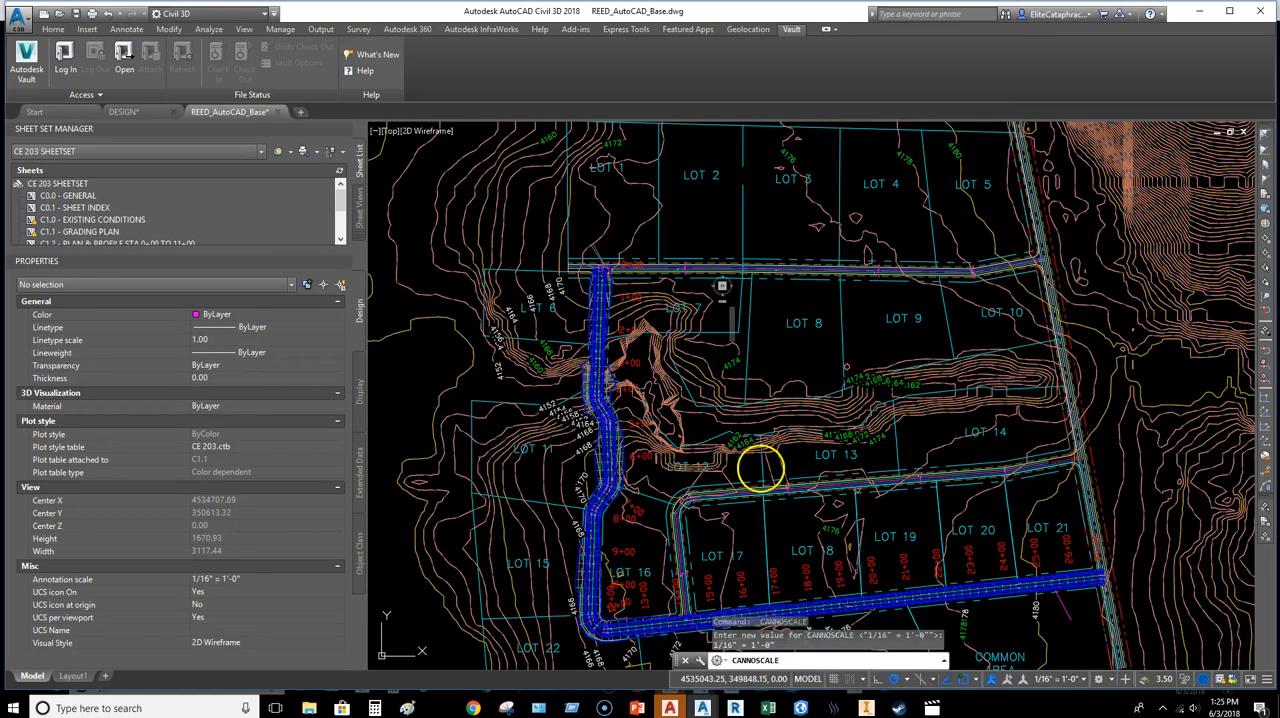
Step: Select the LOT 11 label and extend the selection to all similar lot labels
scroll(600, 470, up, 5)
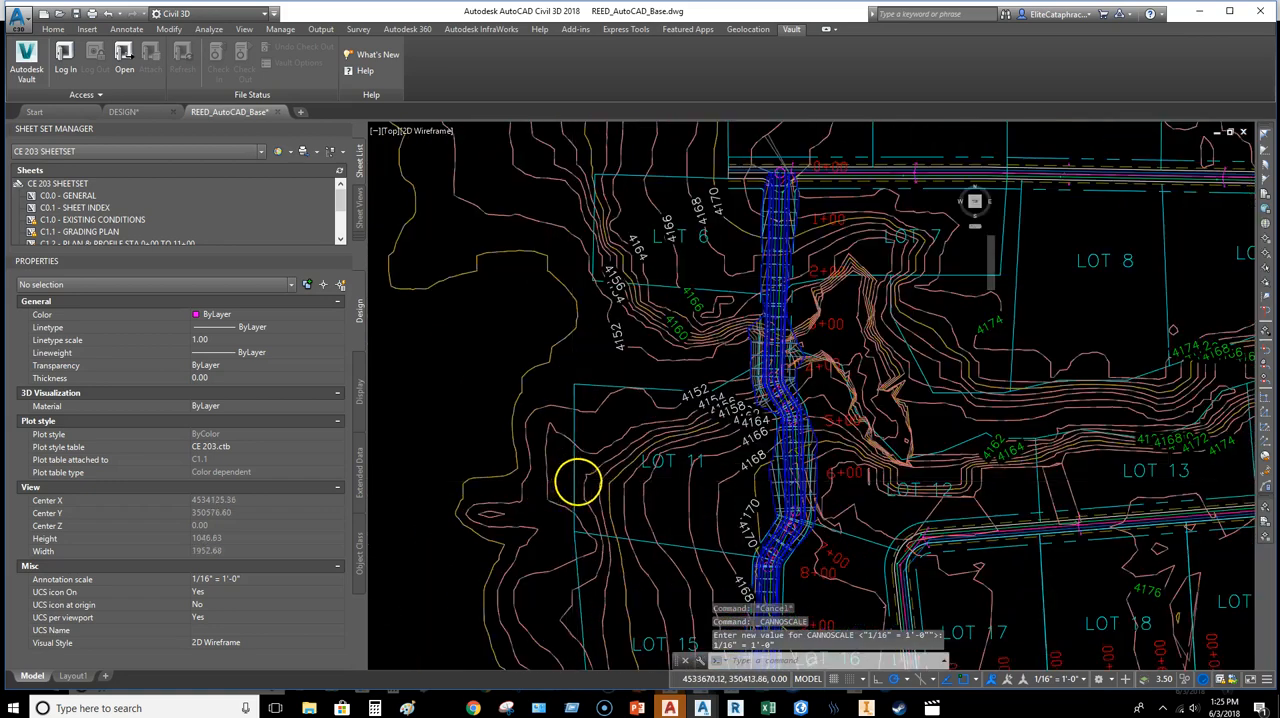
click(703, 440)
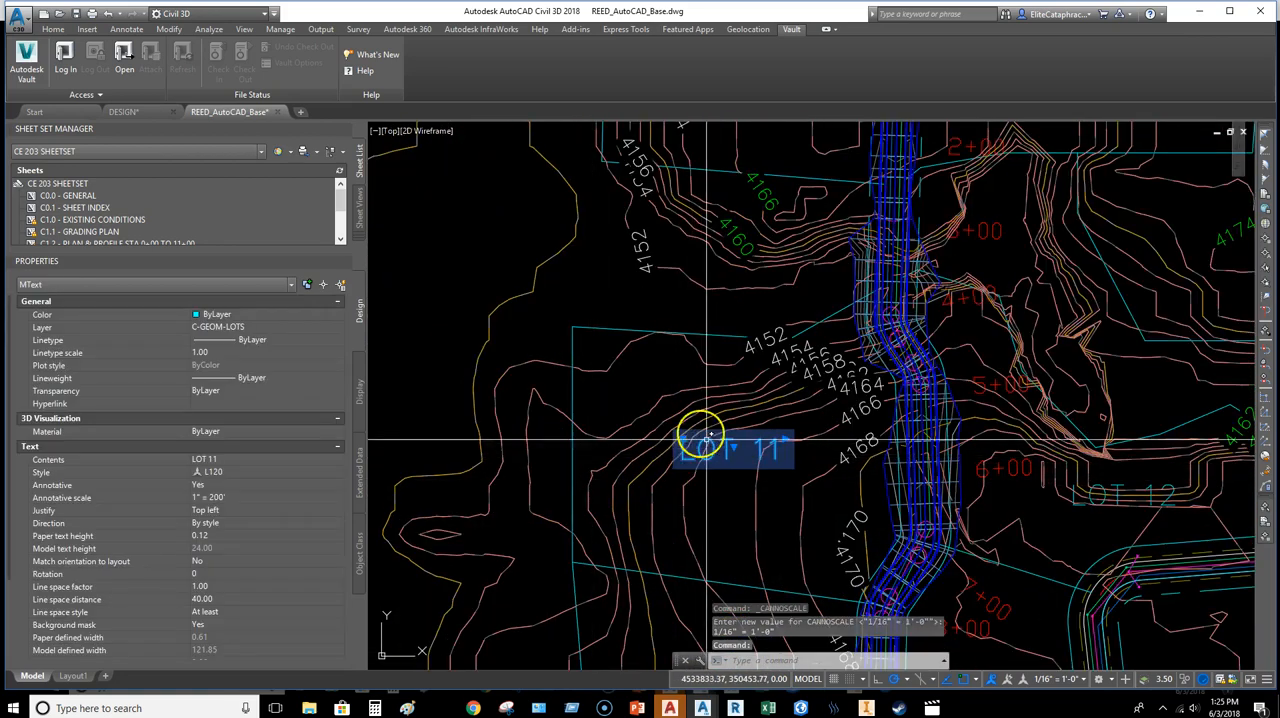
right_click(603, 379)
click(657, 591)
scroll(677, 548, down, 6)
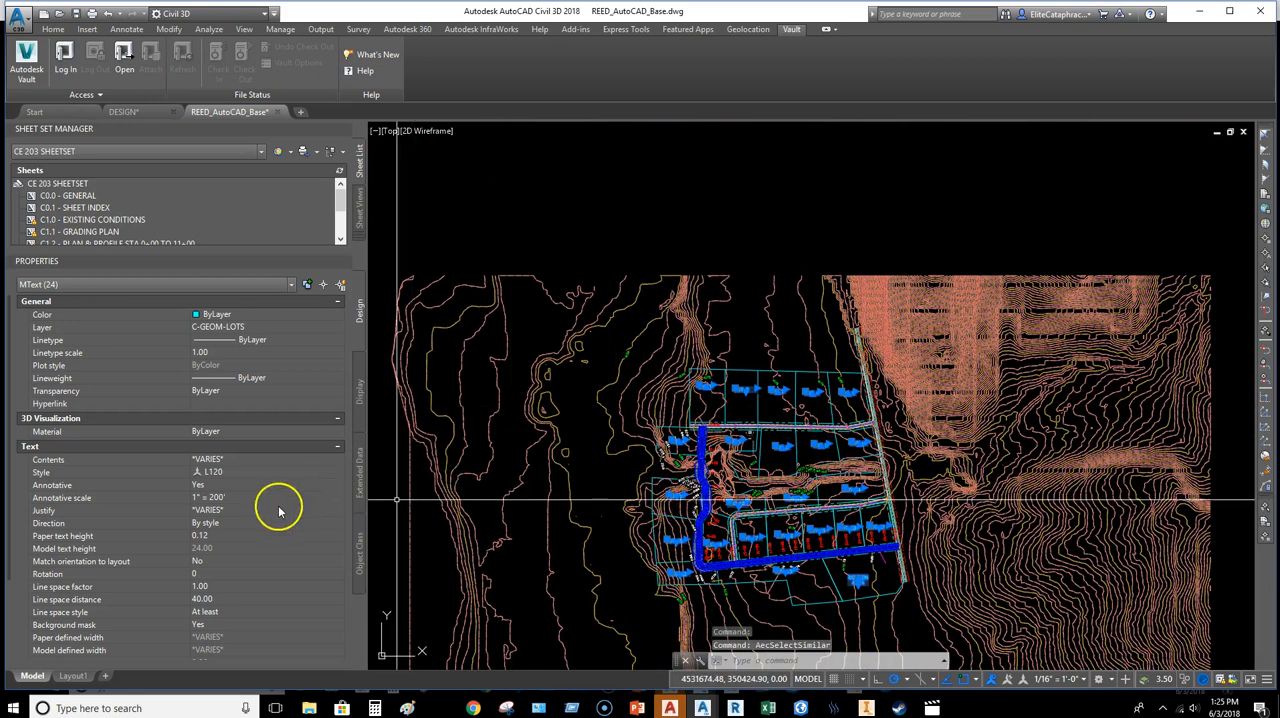
click(225, 472)
click(229, 472)
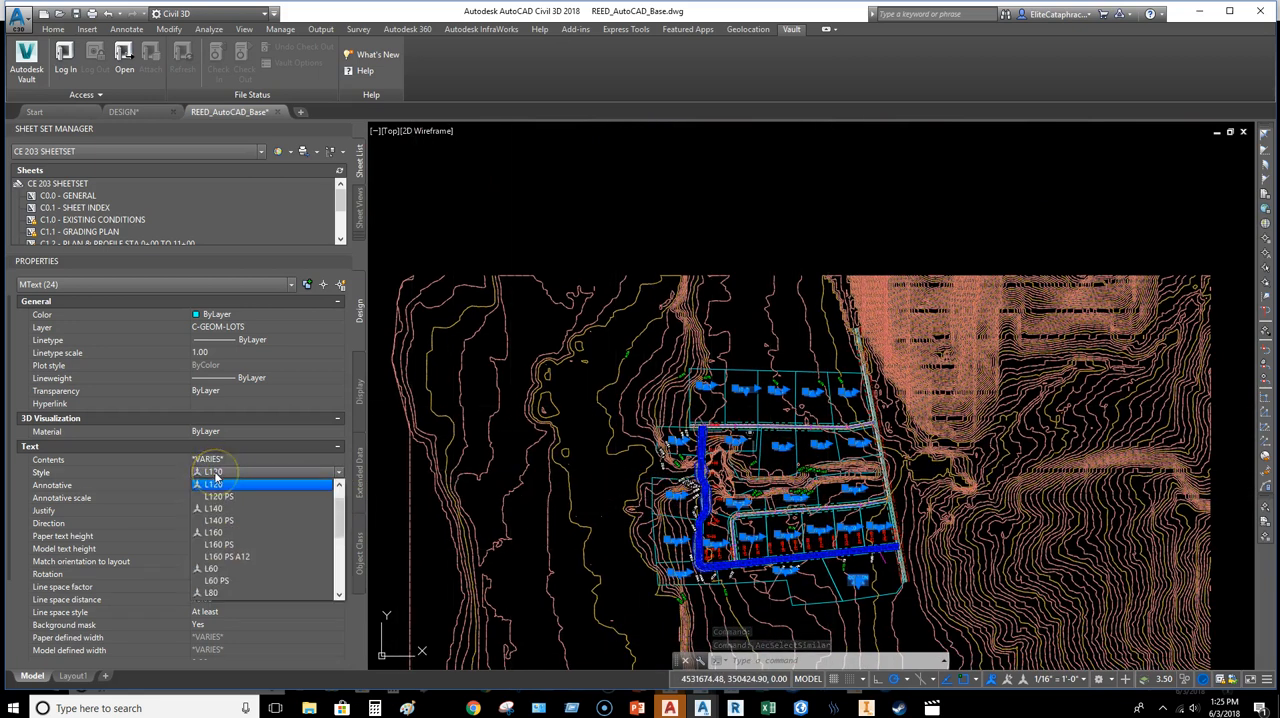
mouse_move(341, 527)
mouse_down()
mouse_move(346, 591)
mouse_move(345, 508)
mouse_up()
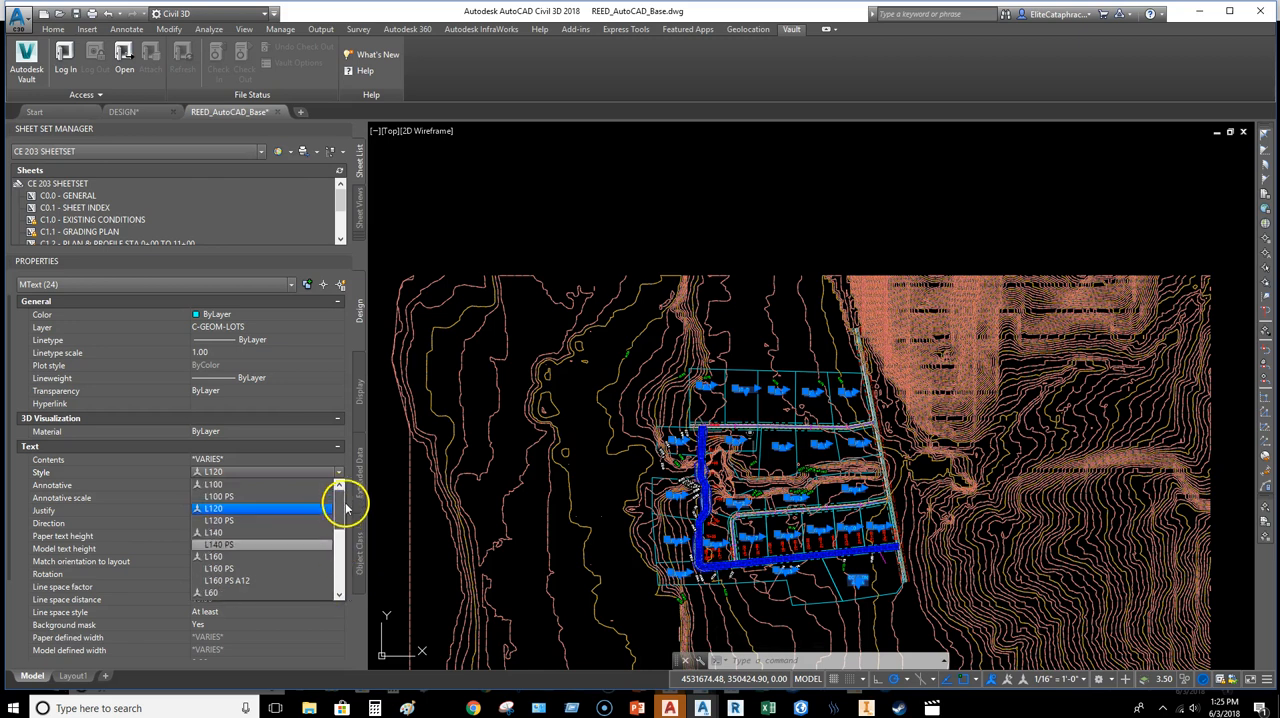
click(145, 491)
Step: Add the 1/16" = 1'-0" scale to the annotative object scales of the selected lot labels
click(262, 500)
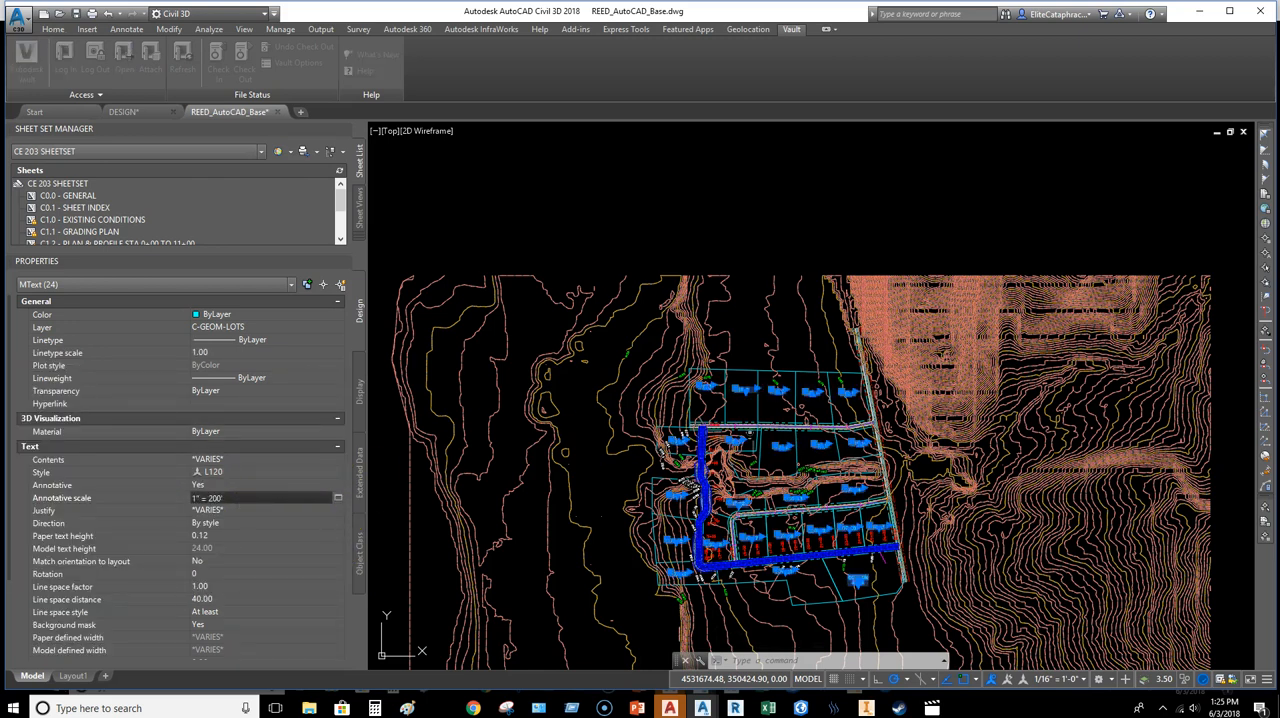
drag(1279, 228, 568, 239)
click(599, 271)
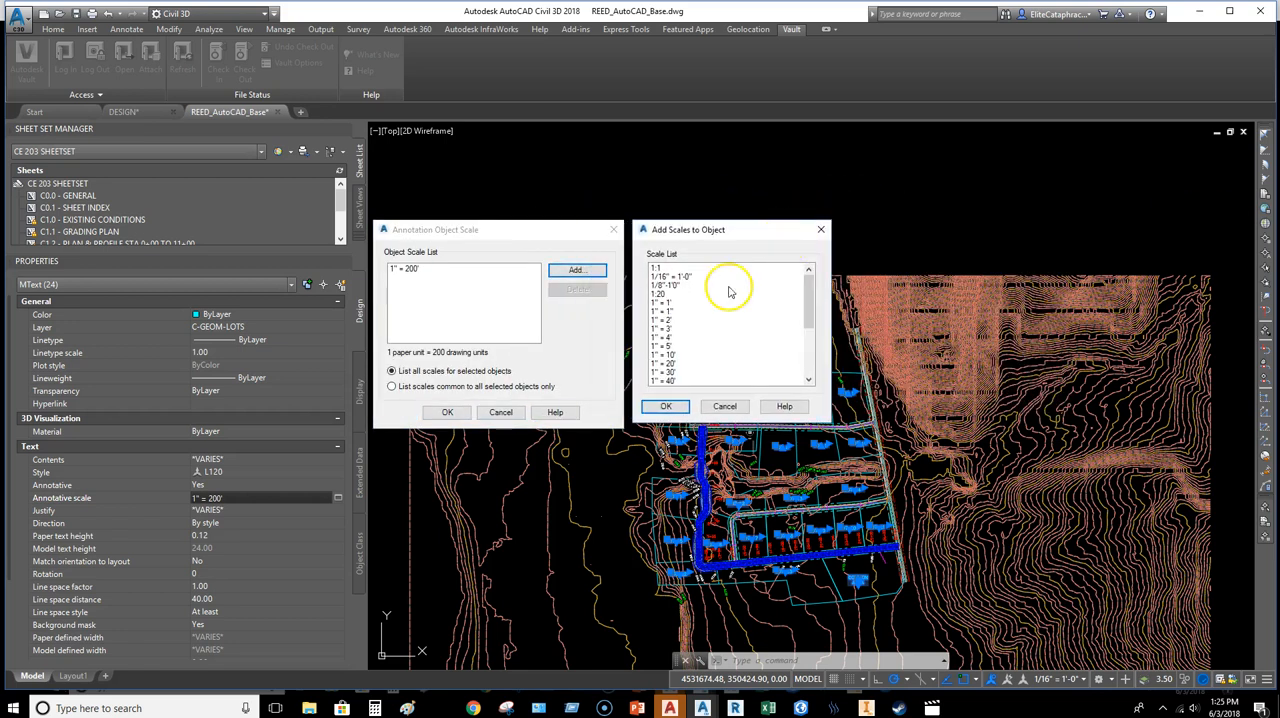
click(666, 407)
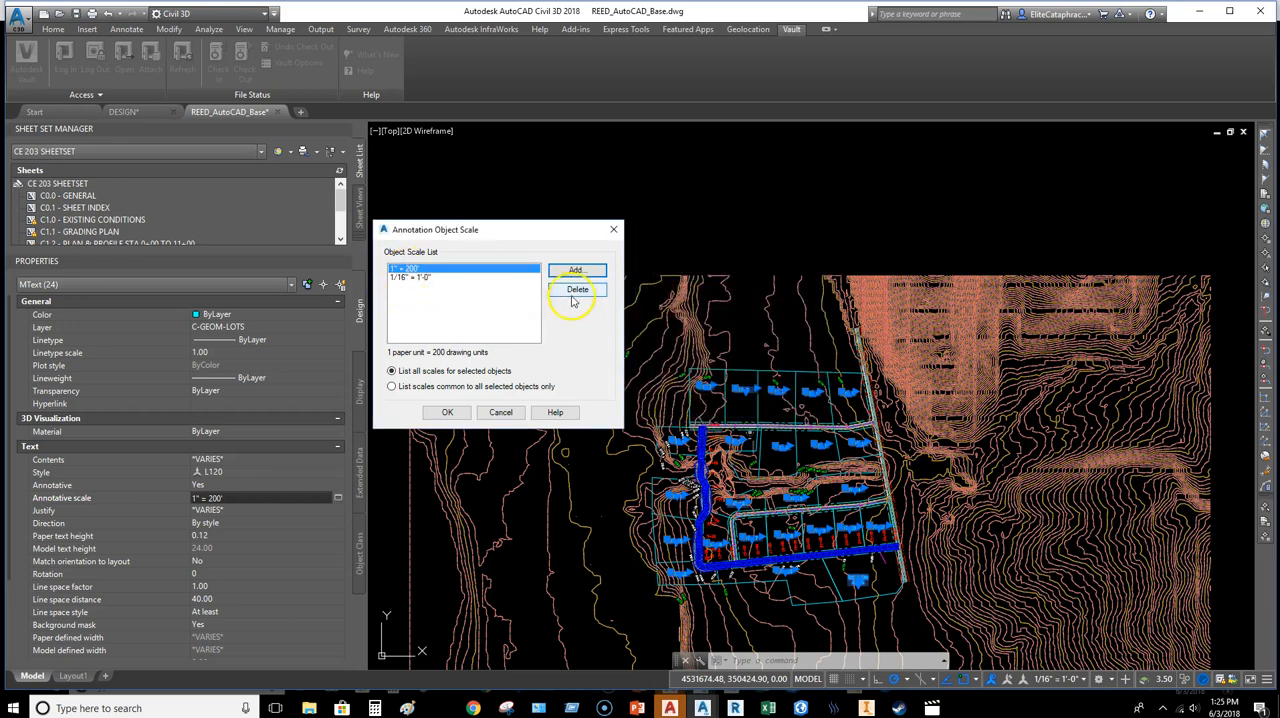
click(447, 413)
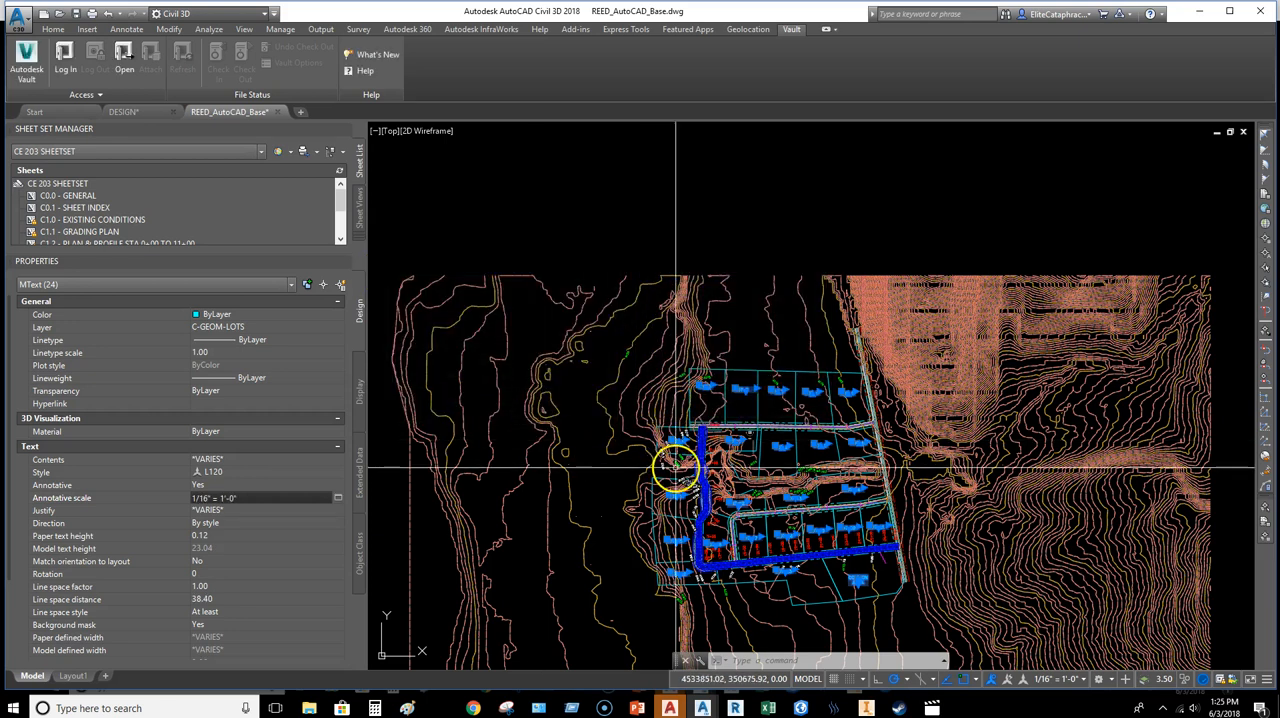
Step: Change the text style of the selected lot labels to L100
click(226, 536)
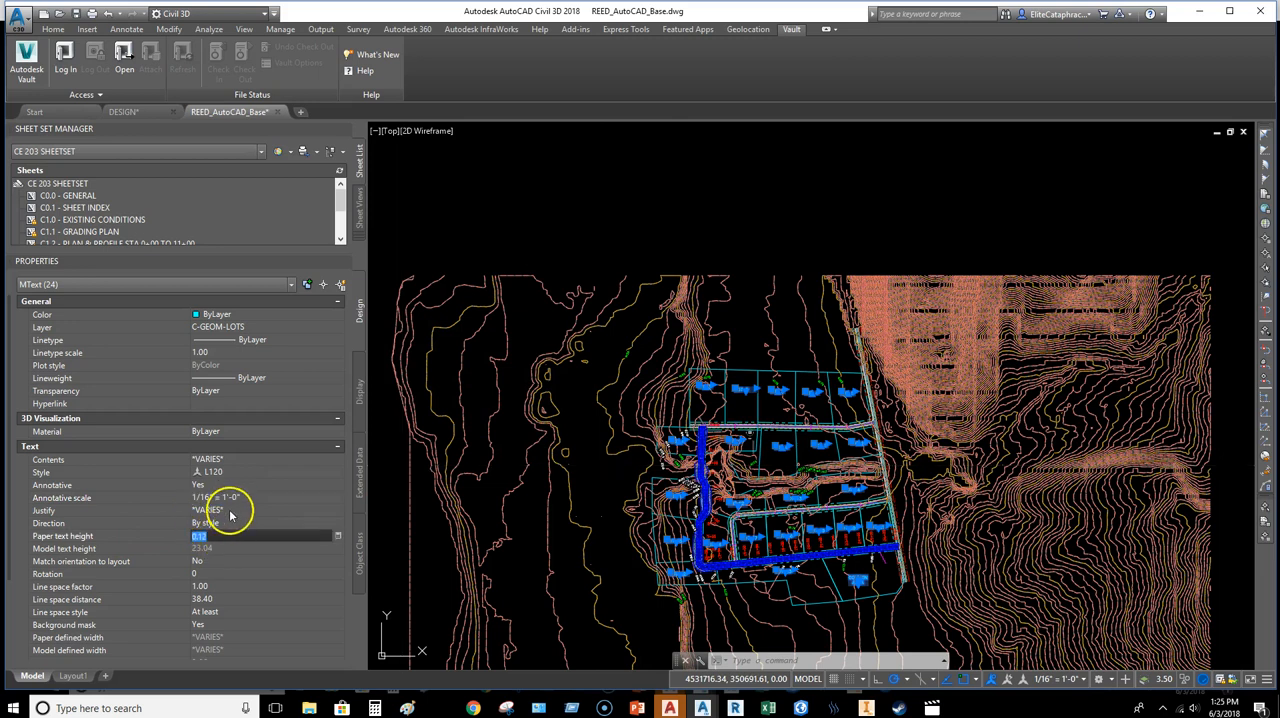
click(222, 472)
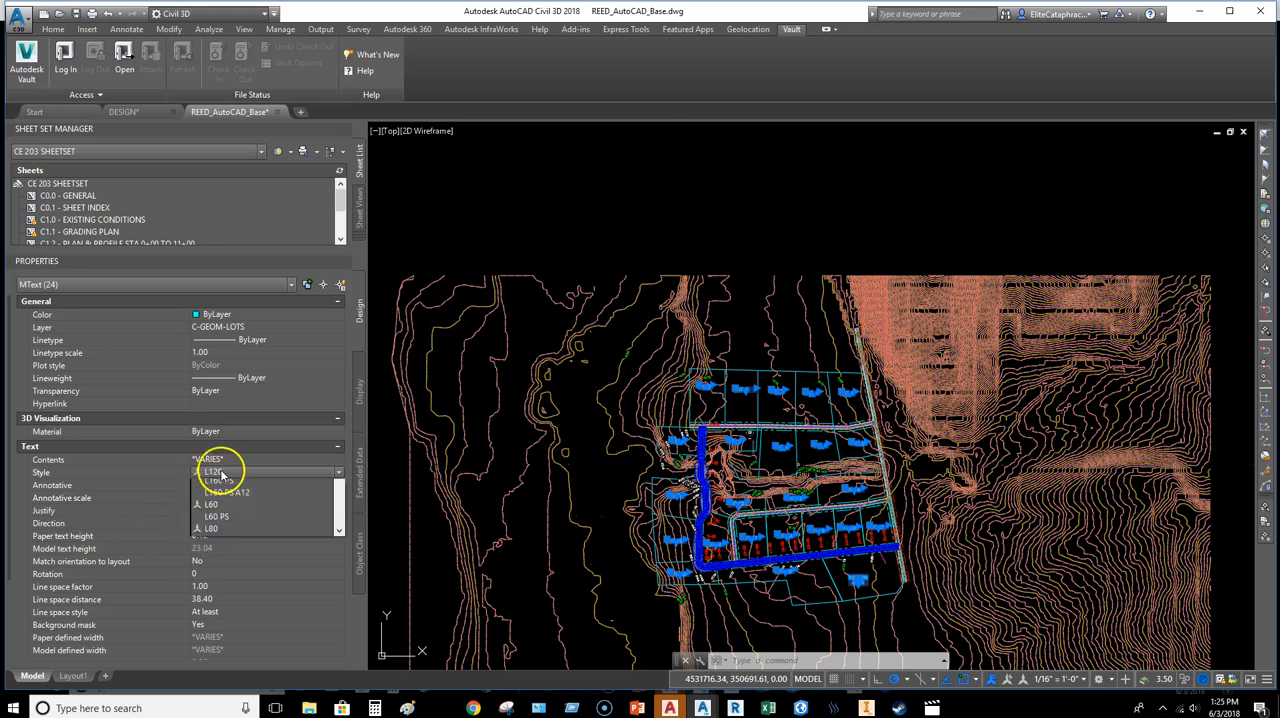
mouse_move(337, 514)
mouse_down()
mouse_move(338, 588)
mouse_move(340, 507)
mouse_up()
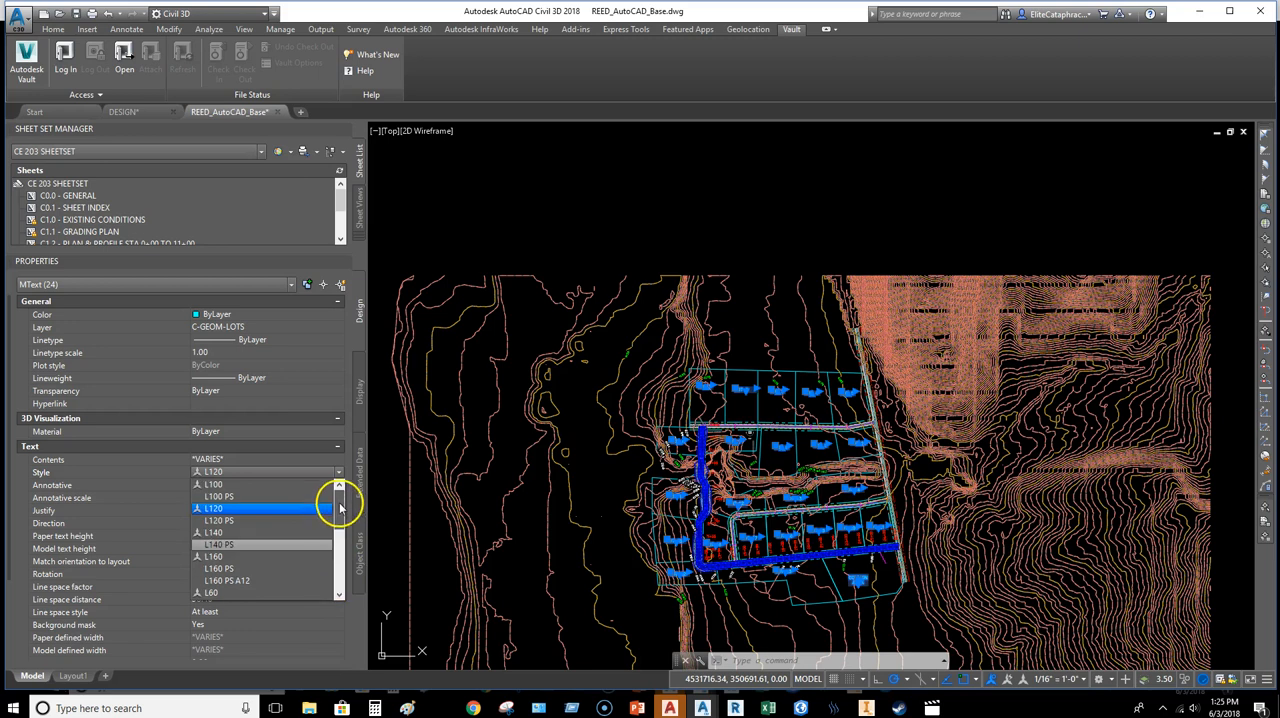
click(222, 484)
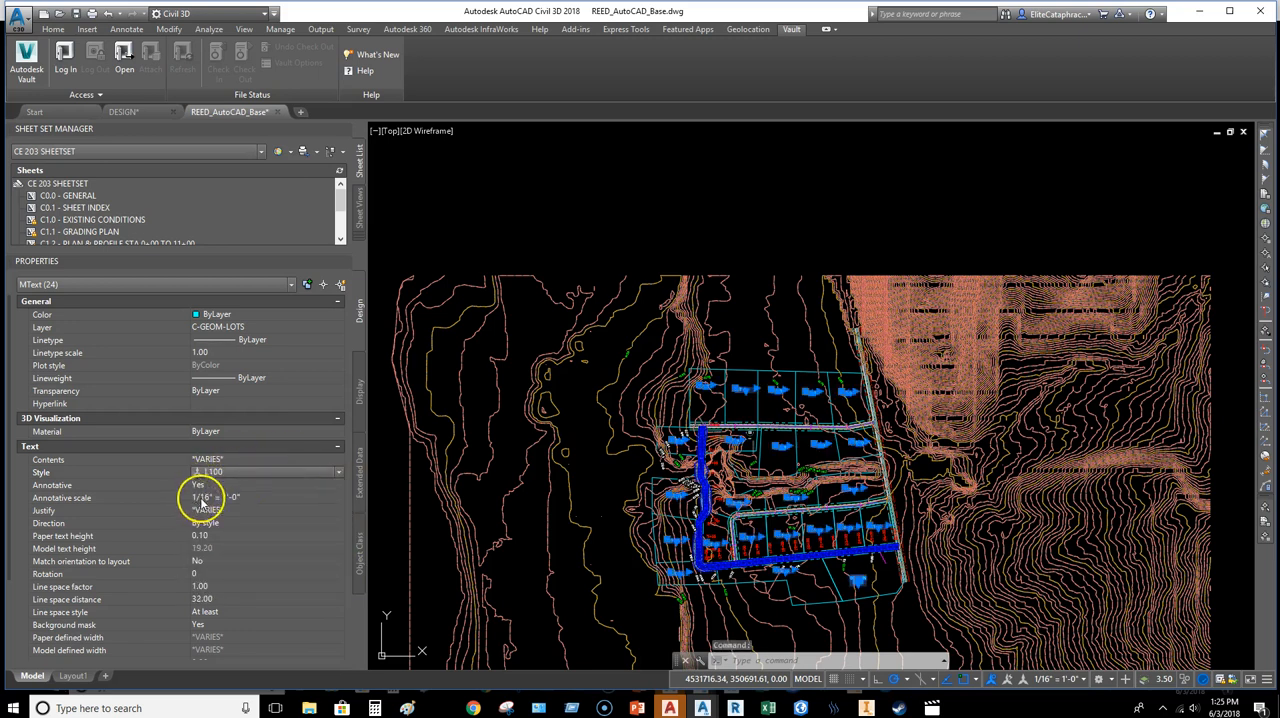
Step: Set the paper text height of the selected lot labels to 0.08
click(227, 535)
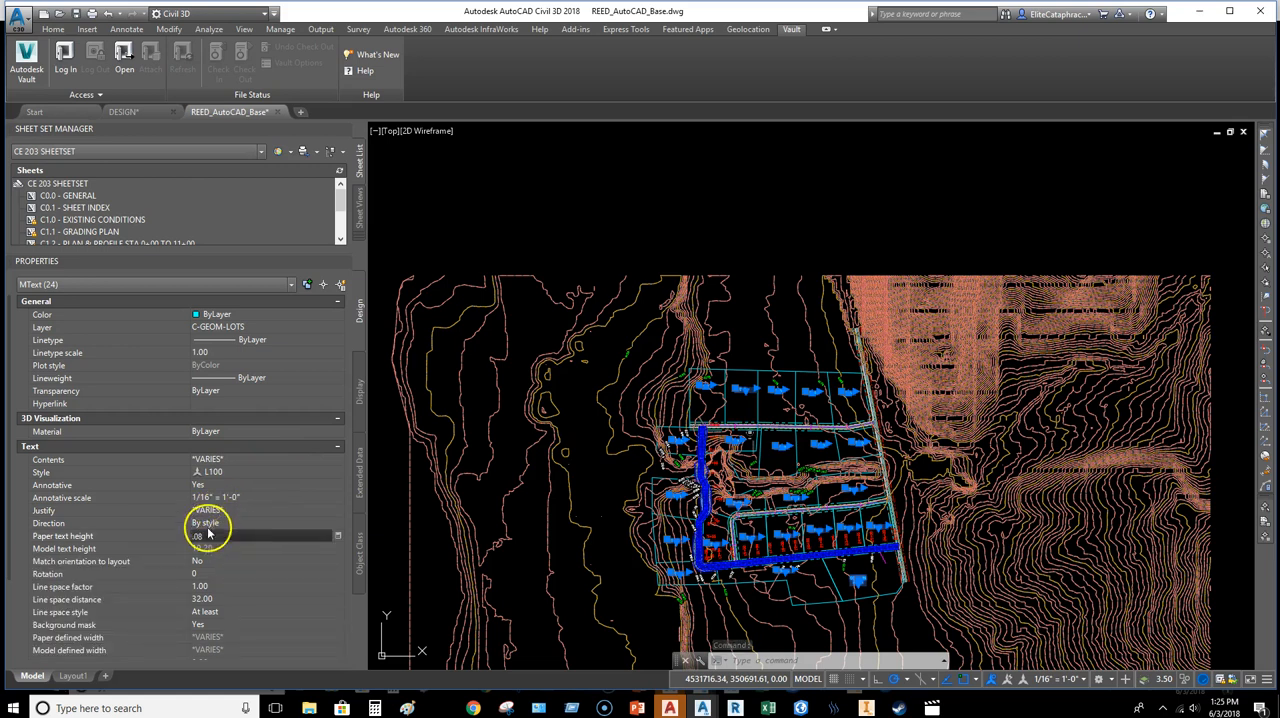
text(0.08)
key(Return)
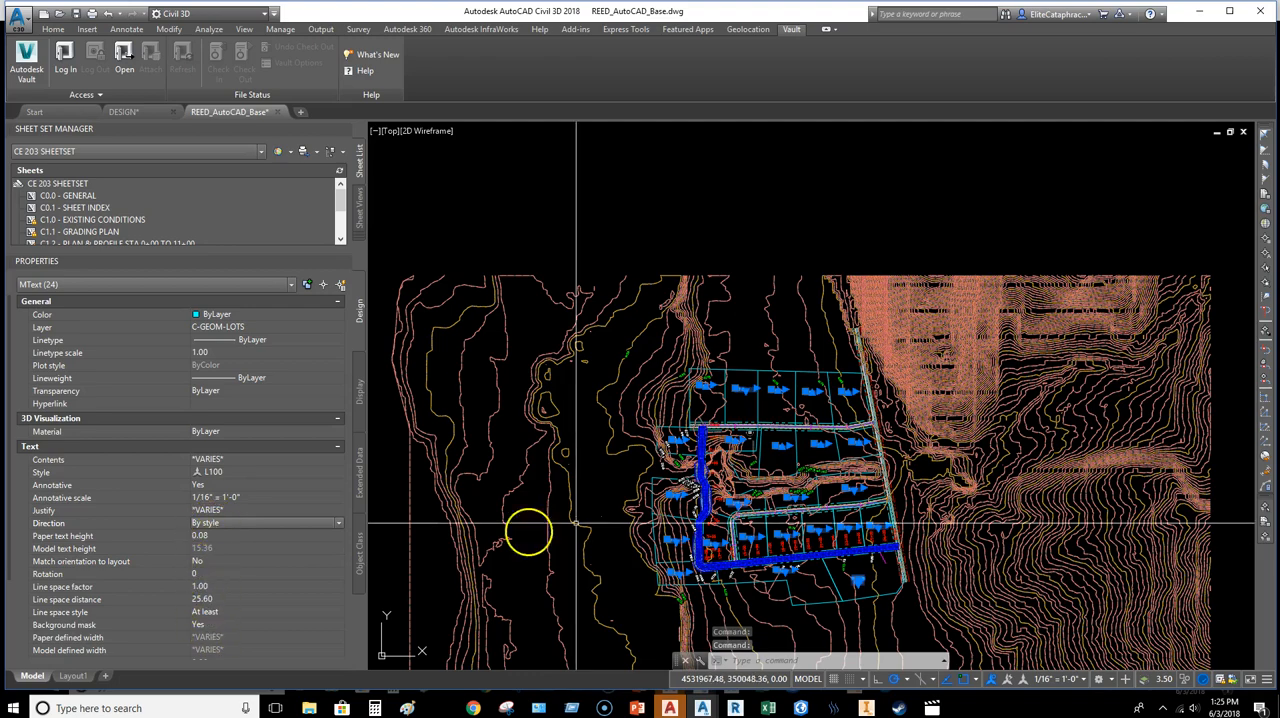
Step: Check the background mask setting of the selected lot labels and bring the labels to the front of the display order
scroll(660, 440, up, 8)
middle_drag(720, 444, 674, 443)
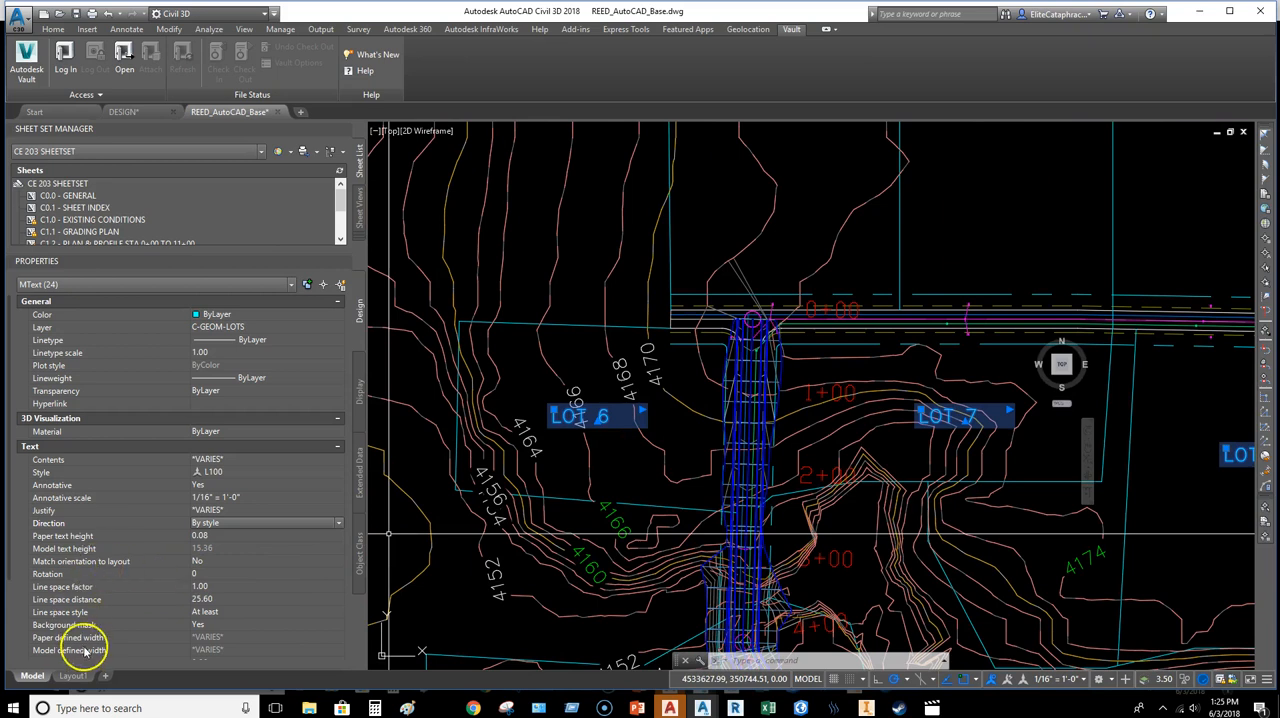
click(204, 625)
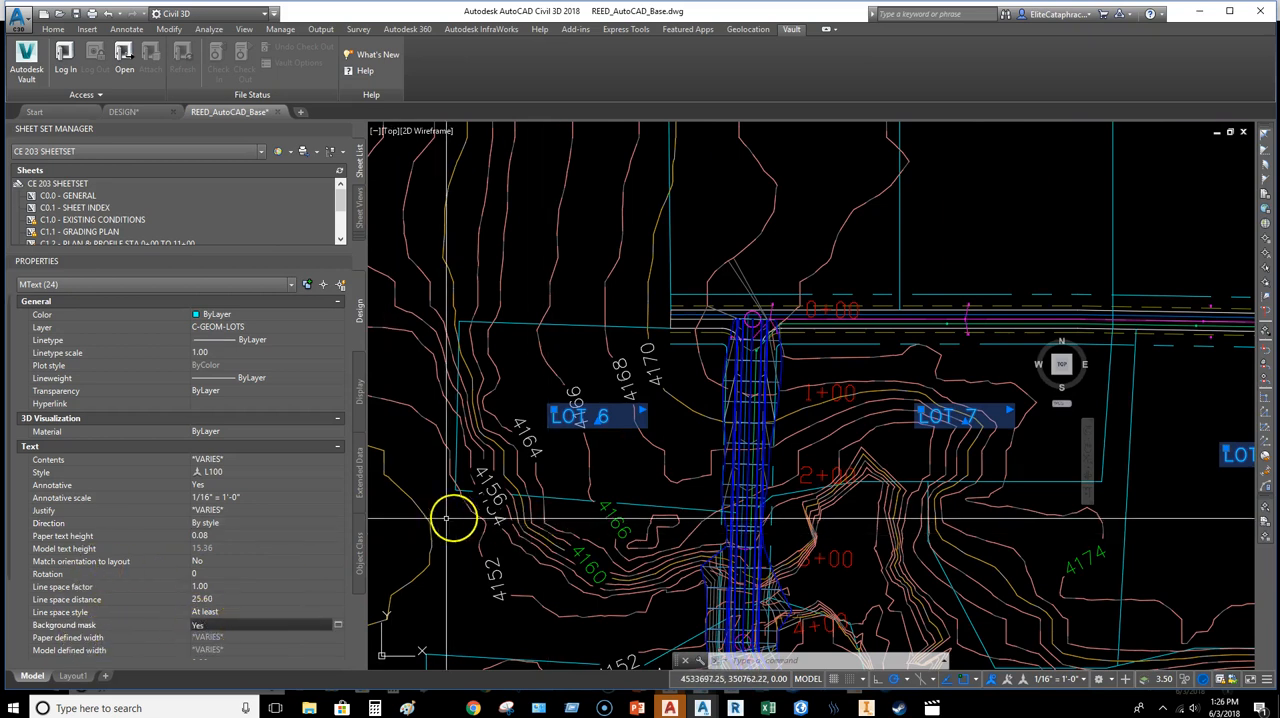
right_click(531, 397)
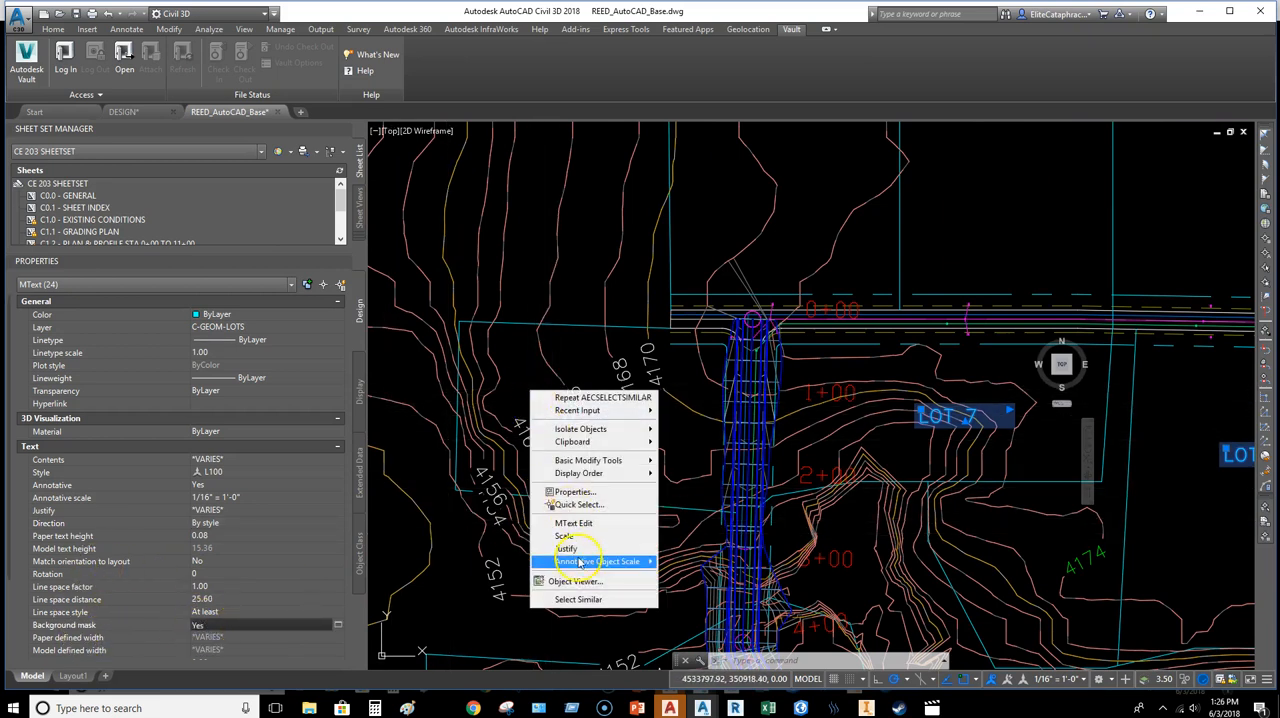
mouse_move(585, 475)
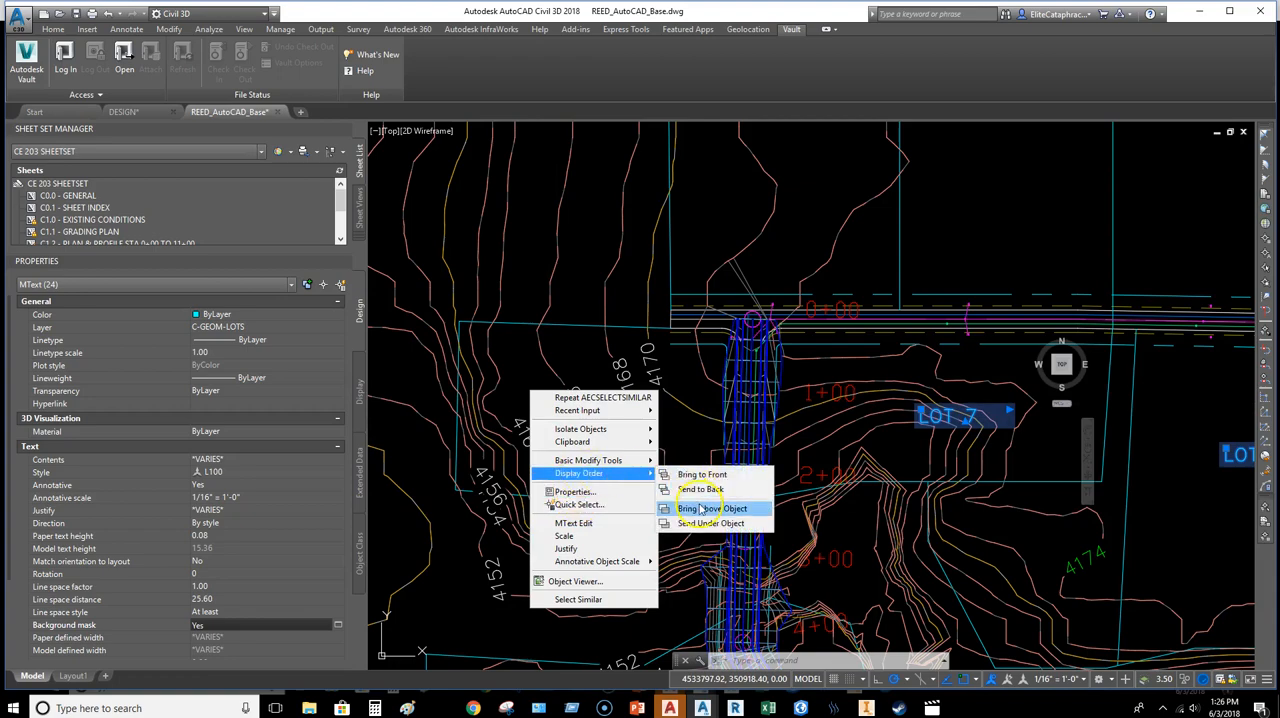
click(700, 474)
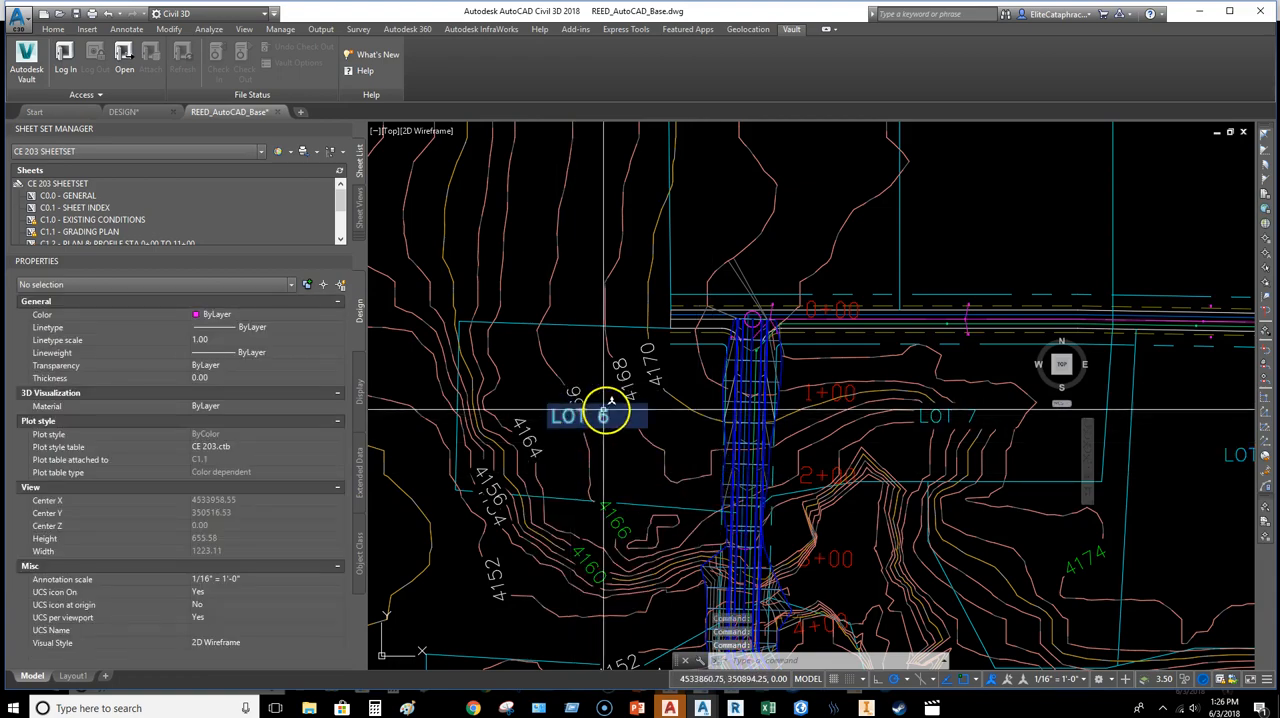
Step: Move the LOT 6 label down and to the left, clear of the neighbouring contour elevation labels
scroll(604, 408, down, 5)
scroll(606, 400, up, 5)
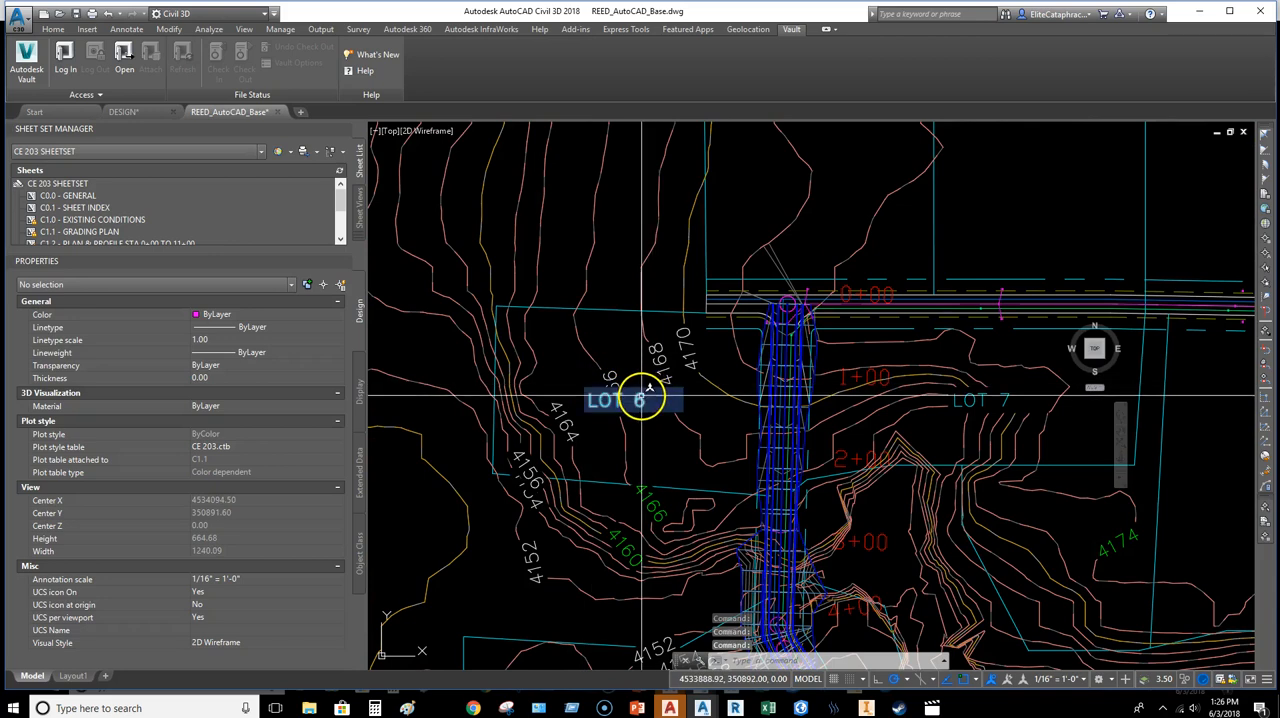
click(641, 396)
click(593, 396)
click(597, 398)
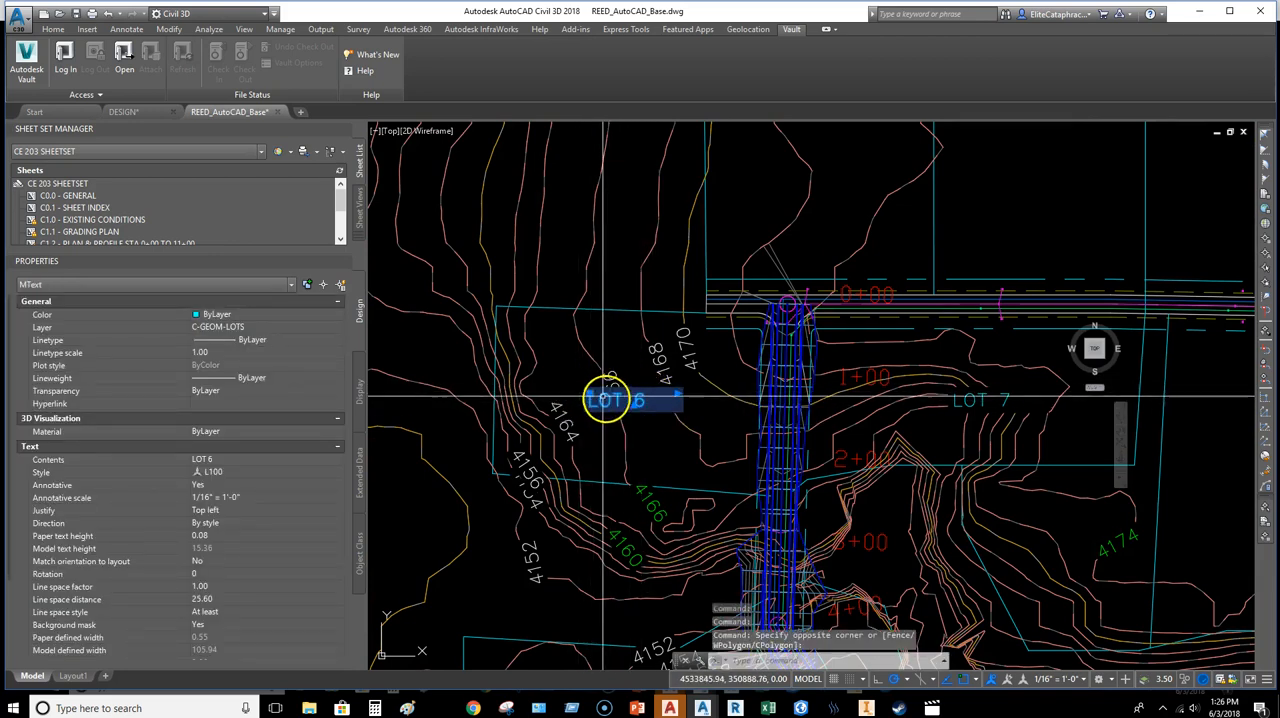
click(590, 393)
Step: Move the LOT 23 label below the road, away from the contour elevation labels that overlap it
scroll(611, 443, down, 5)
middle_drag(649, 447, 625, 404)
middle_drag(705, 591, 657, 494)
middle_drag(698, 565, 637, 486)
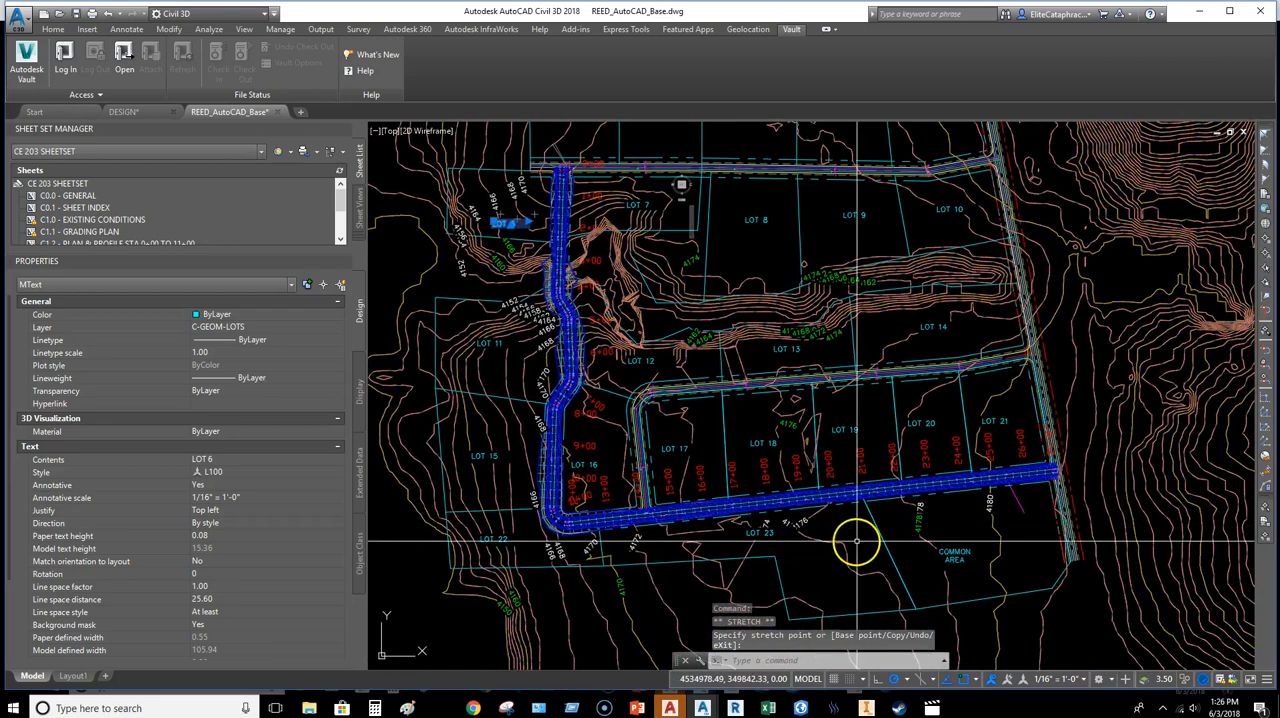
scroll(771, 543, up, 5)
click(688, 543)
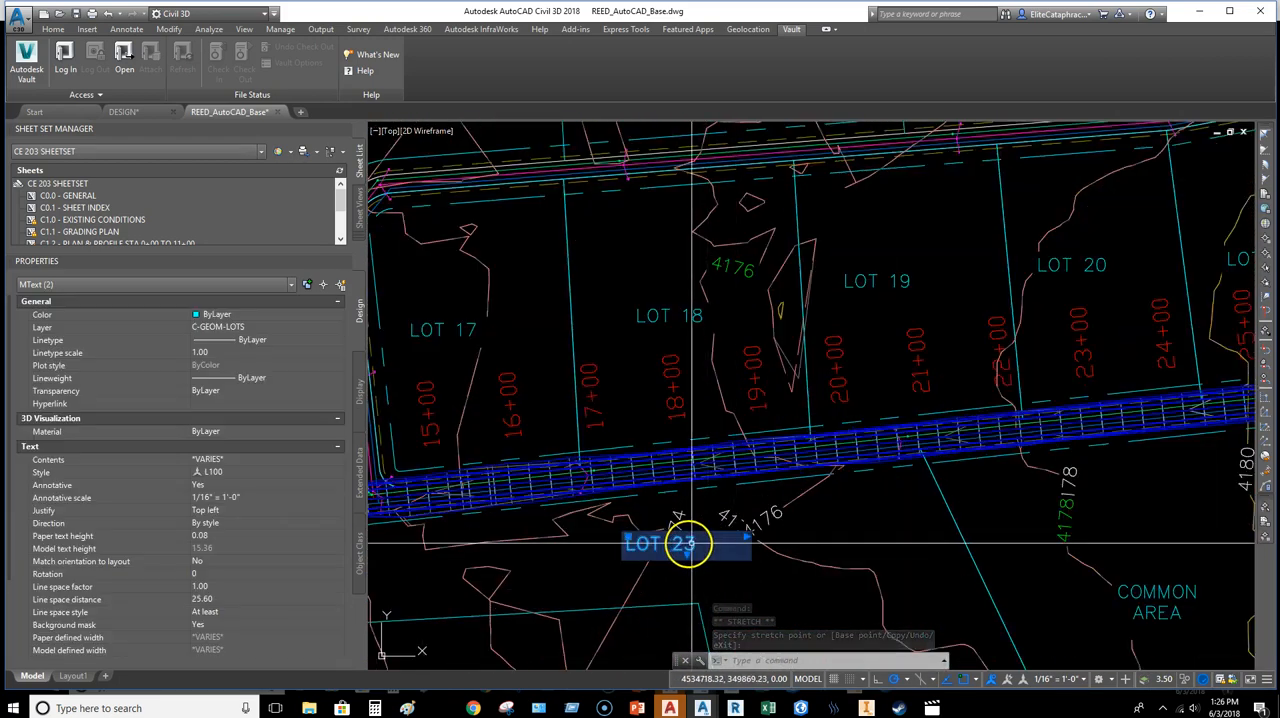
click(628, 537)
middle_drag(783, 541, 747, 400)
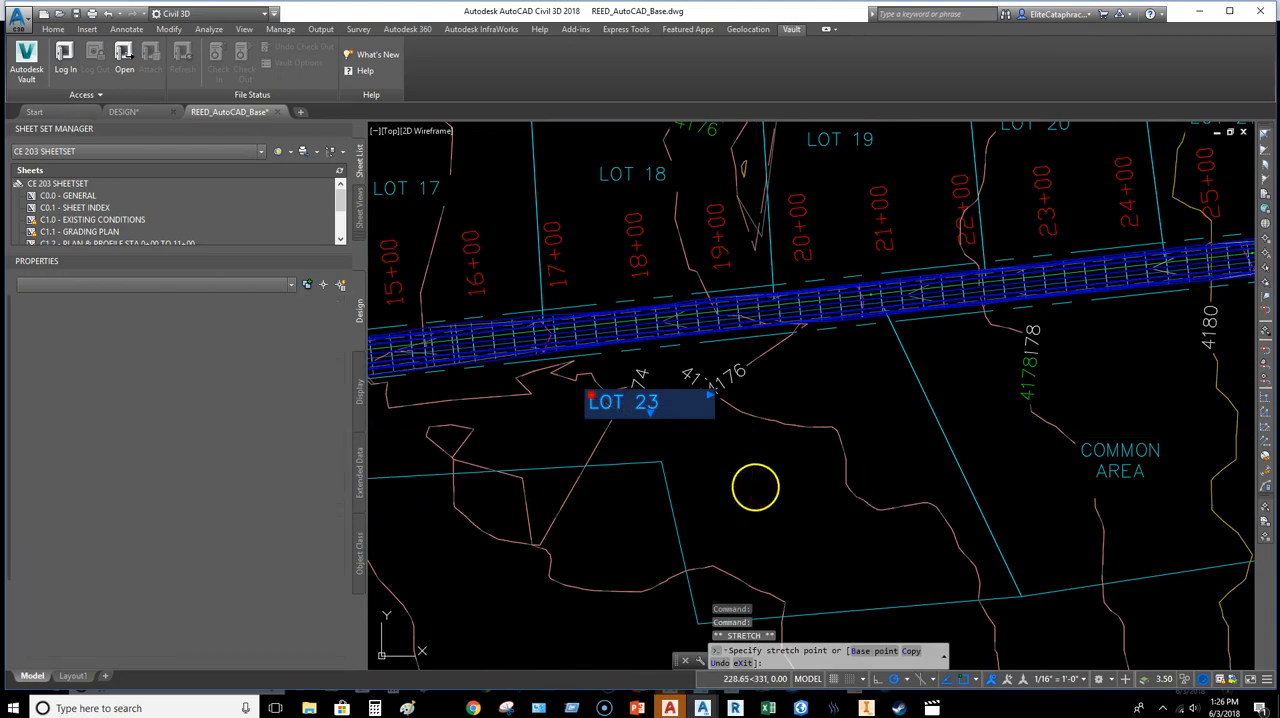
click(756, 485)
Step: Examine the remaining lot labels, especially around Lots 13 and 8, for overlaps with the contour elevation labels
scroll(866, 434, down, 5)
middle_drag(866, 434, 757, 598)
middle_drag(786, 531, 842, 521)
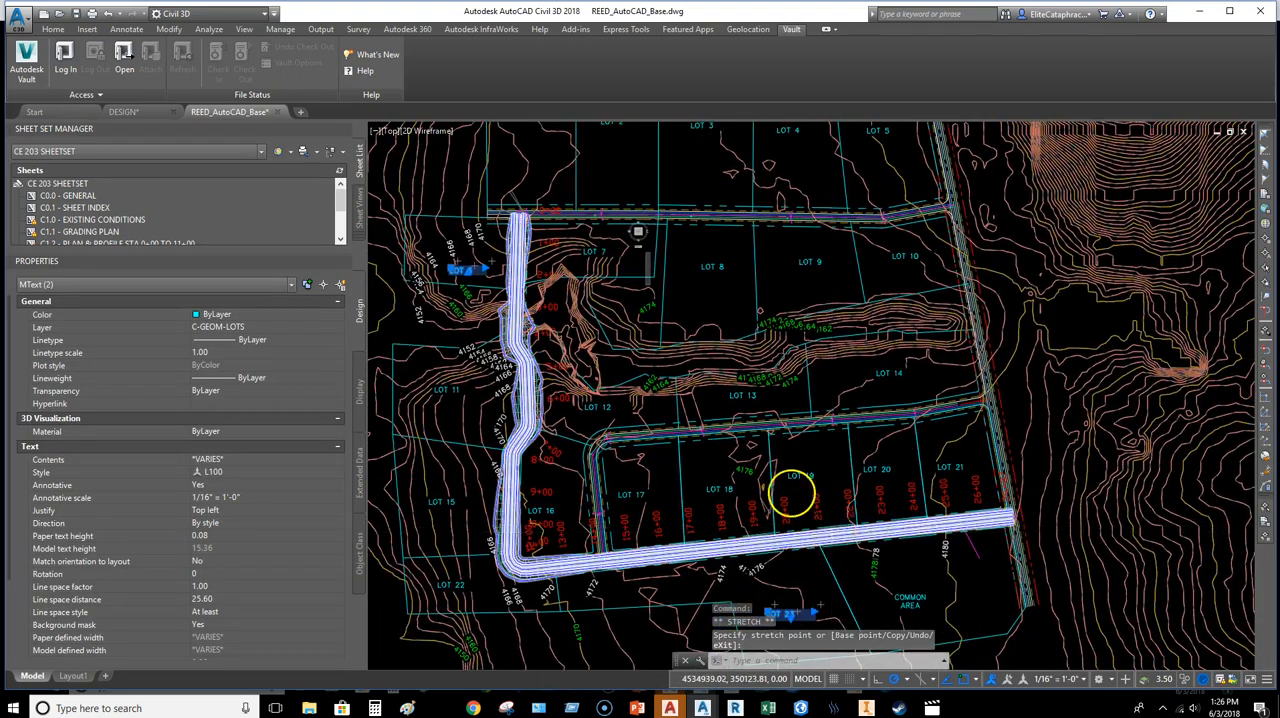
scroll(793, 492, up, 2)
scroll(743, 309, up, 4)
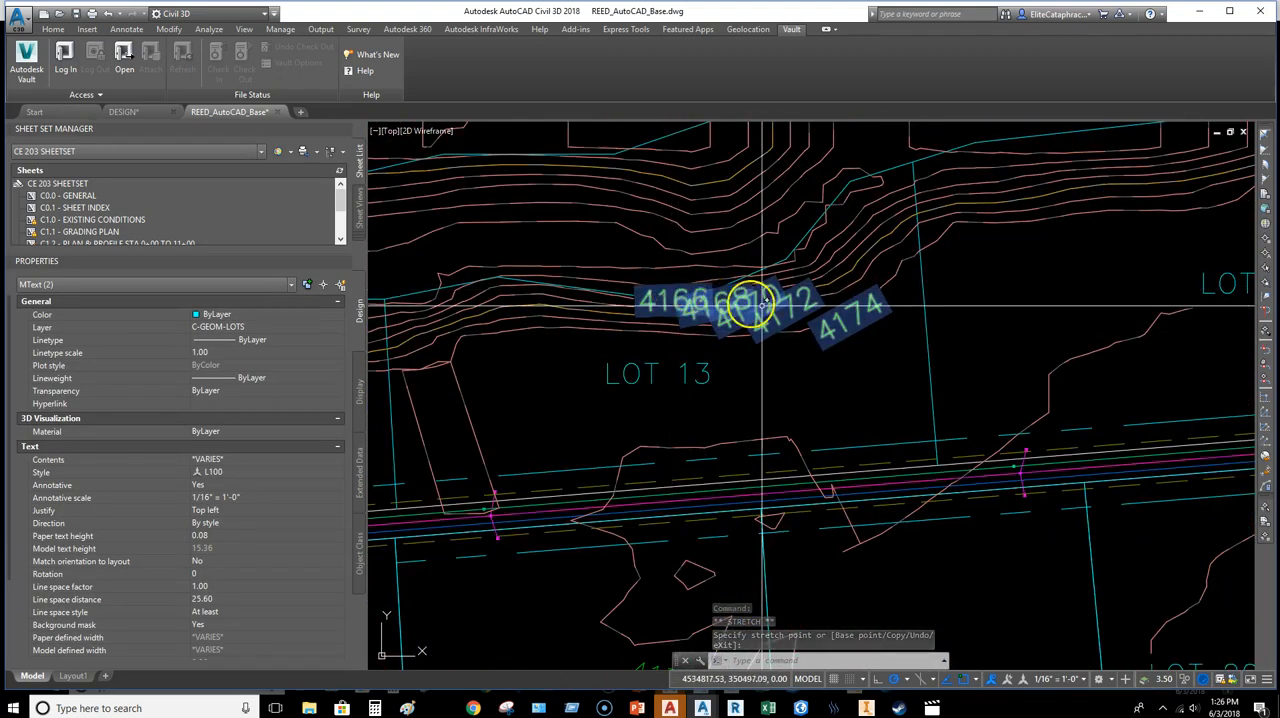
scroll(762, 329, down, 3)
middle_drag(766, 354, 800, 488)
mouse_move(895, 369)
middle_down()
mouse_move(914, 424)
mouse_move(883, 457)
mouse_move(857, 429)
middle_up()
scroll(888, 457, down, 5)
scroll(750, 445, up, 5)
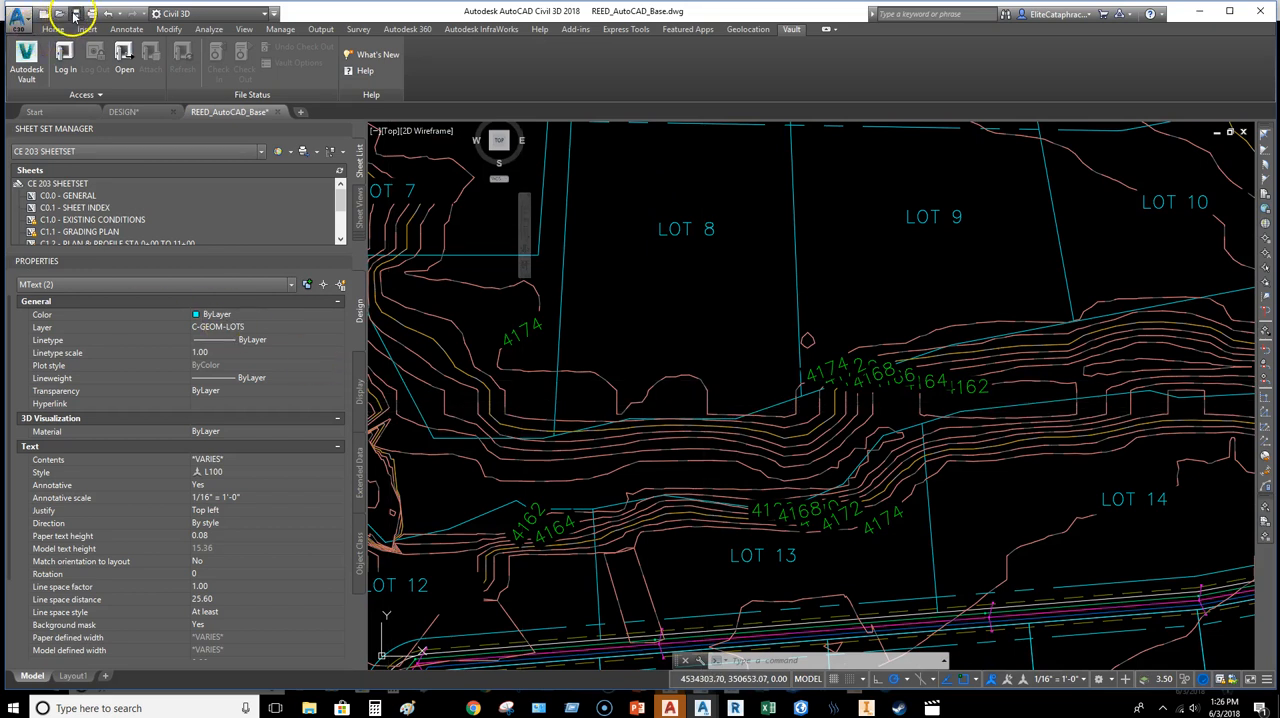
Step: Save the base drawing, return to the DESIGN drawing and reload the REED_AutoCAD_Base external reference
key(Escape)
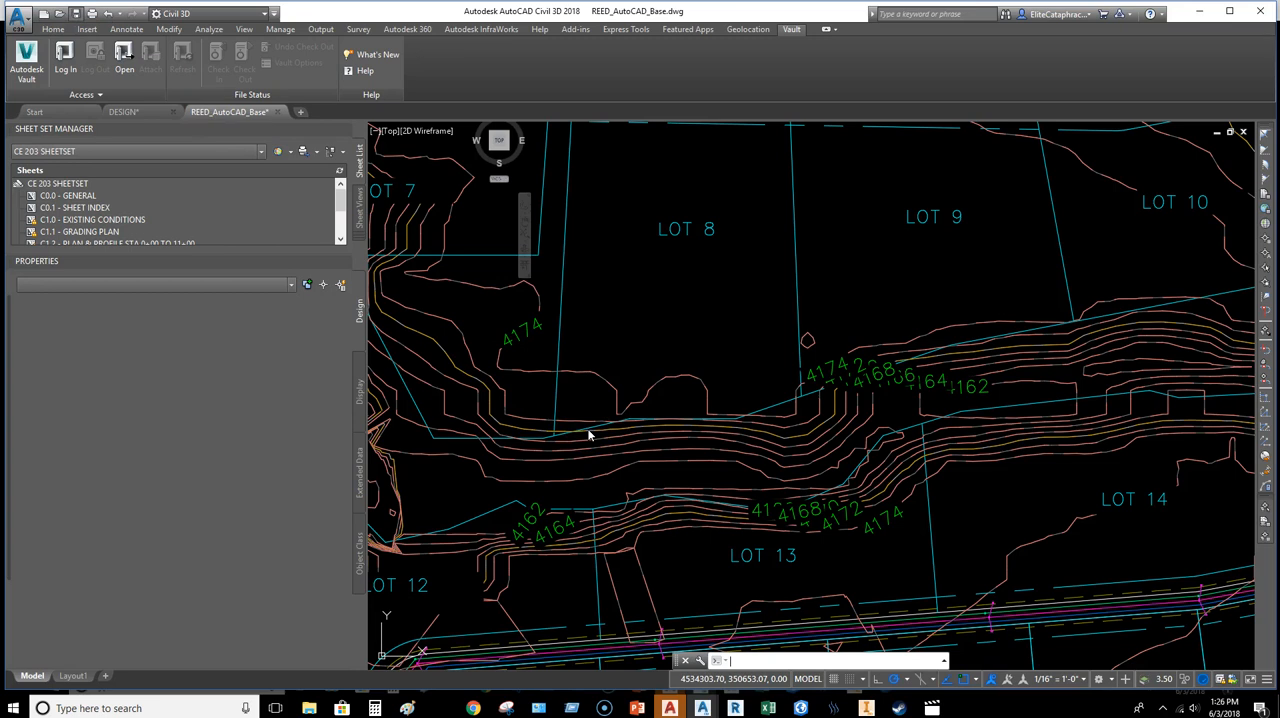
click(145, 111)
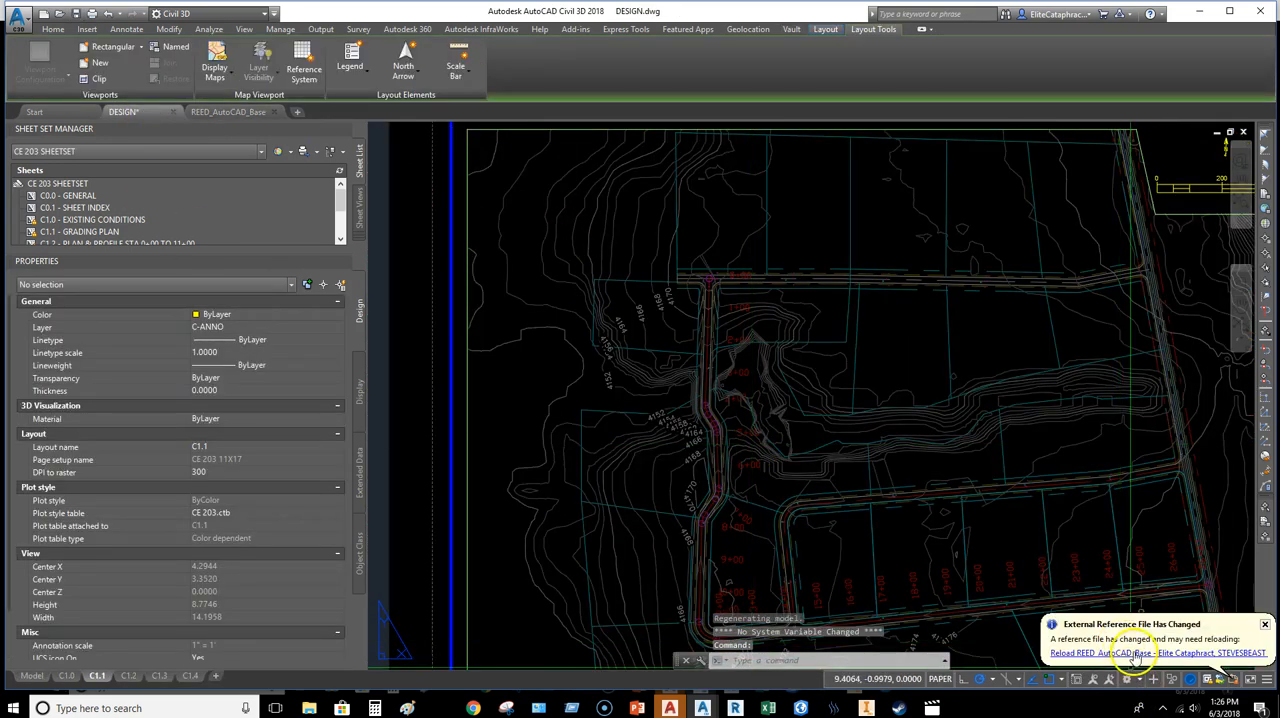
click(1136, 653)
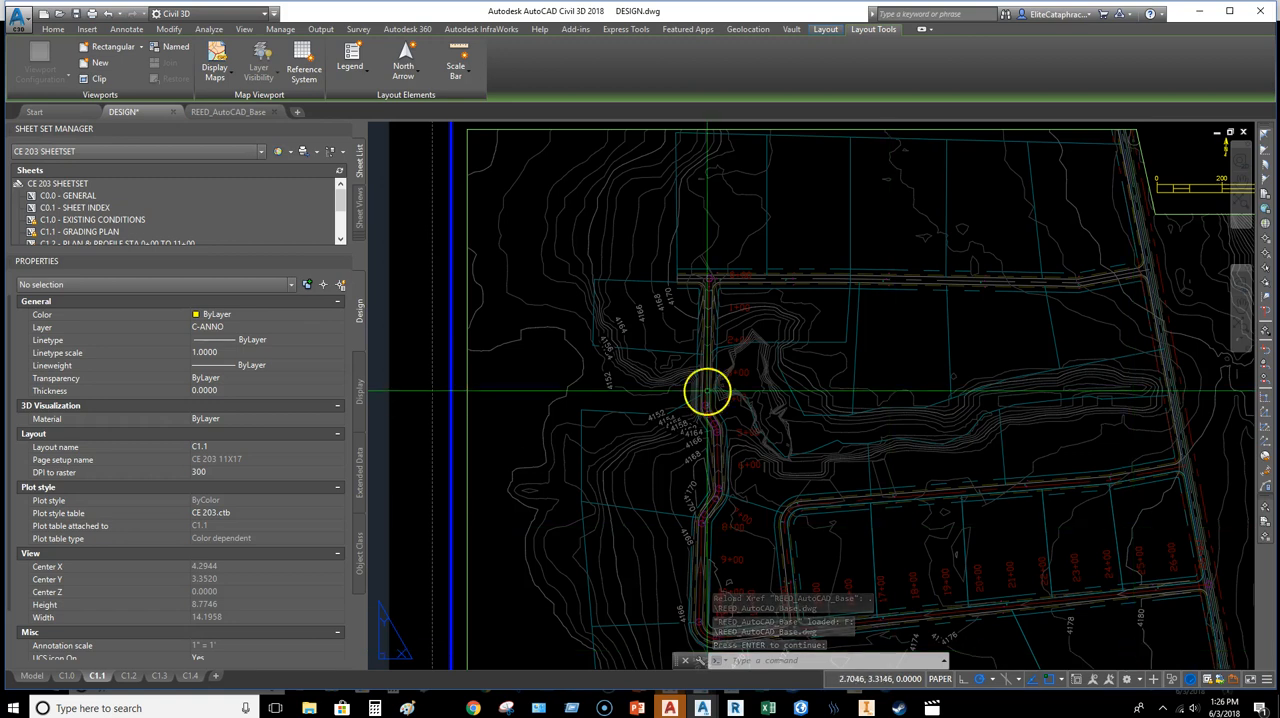
Step: Regenerate all viewports and check the lot labels on the C1.1 layout
middle_drag(805, 409, 774, 379)
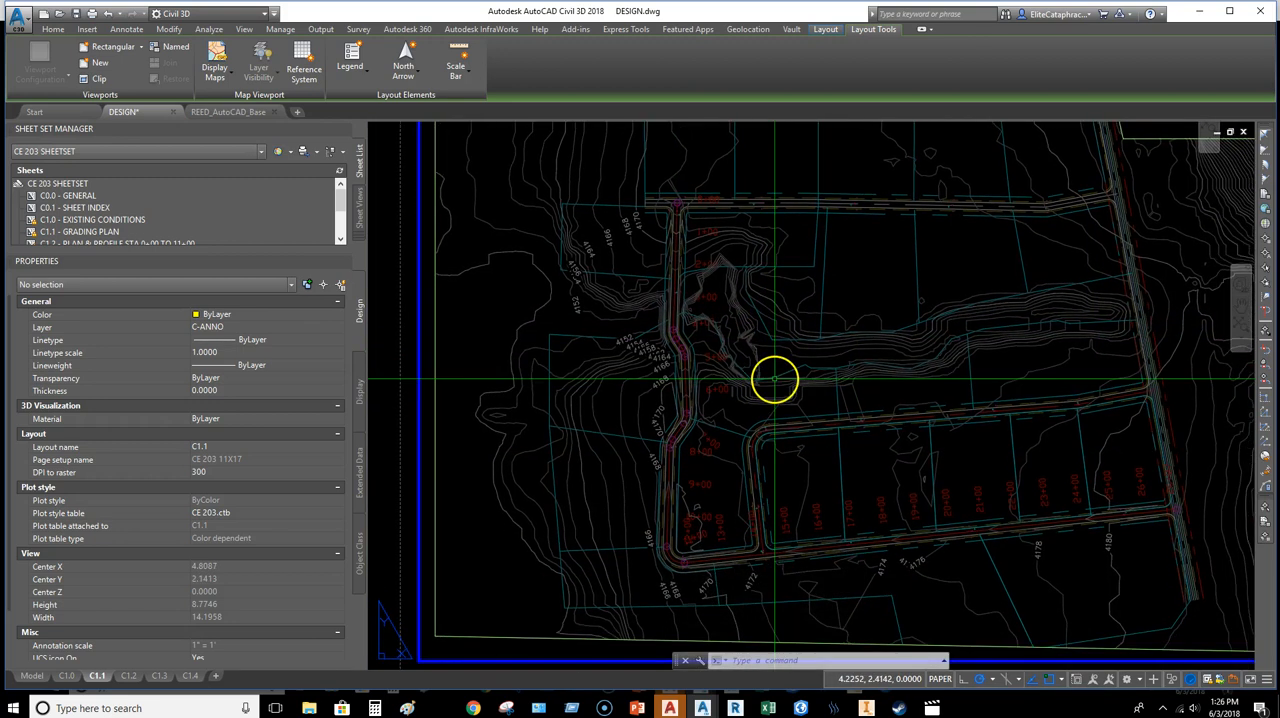
key(Return)
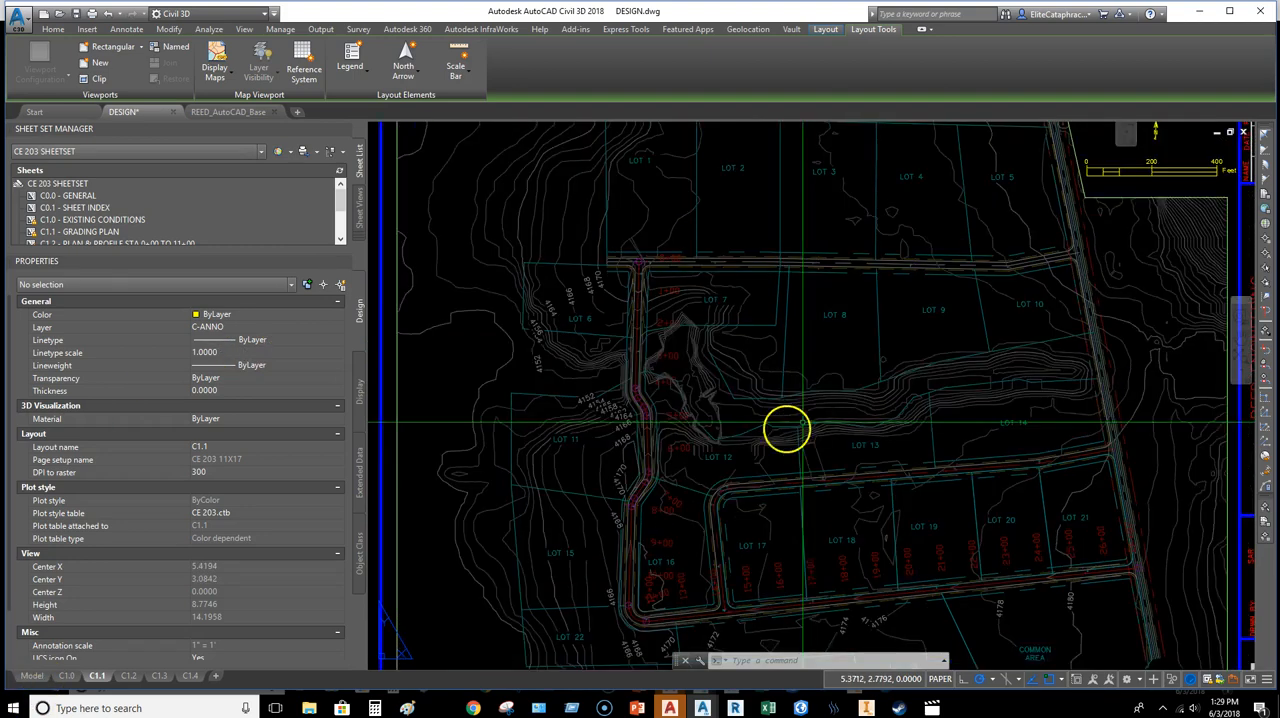
middle_drag(789, 429, 782, 372)
middle_drag(839, 445, 869, 420)
mouse_move(806, 317)
middle_down()
mouse_move(791, 450)
mouse_move(834, 366)
mouse_move(834, 400)
middle_up()
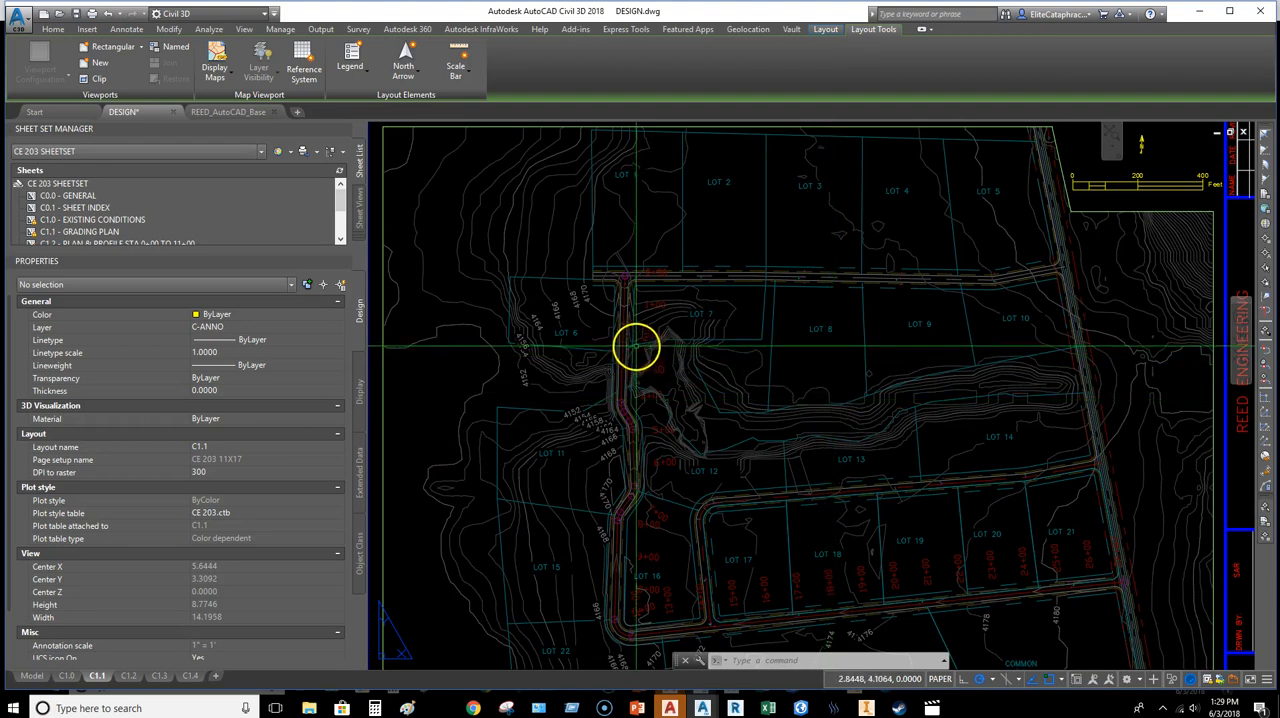
Step: Try to hide the magenta circles along the road by freezing their layer inside the C1.1 viewport
middle_drag(637, 346, 757, 366)
scroll(754, 429, up, 5)
scroll(750, 428, up, 2)
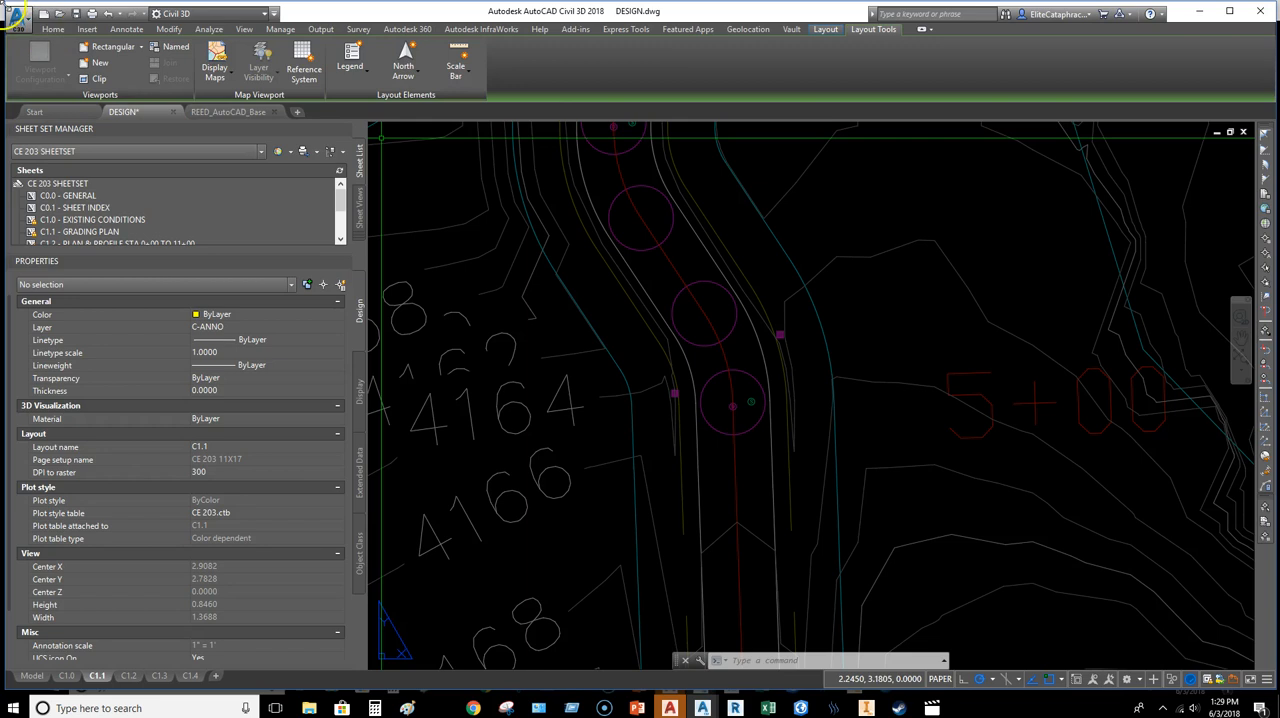
click(48, 30)
double_click(846, 435)
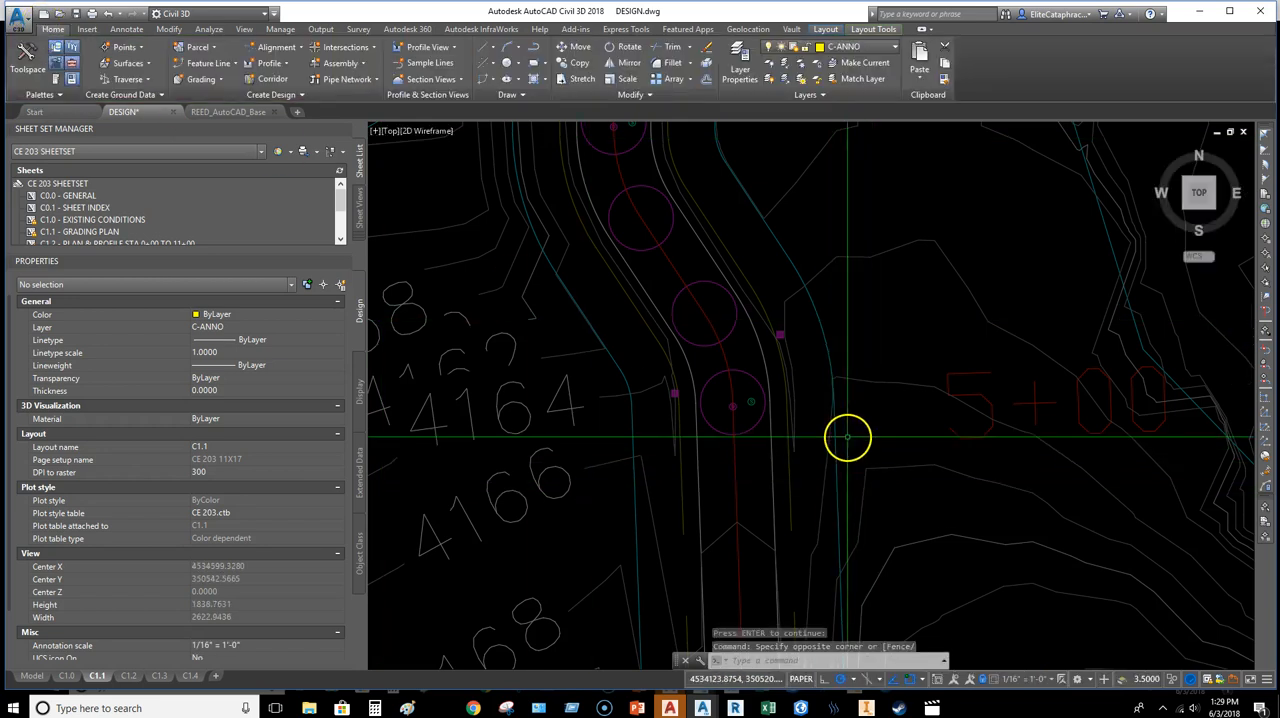
click(798, 66)
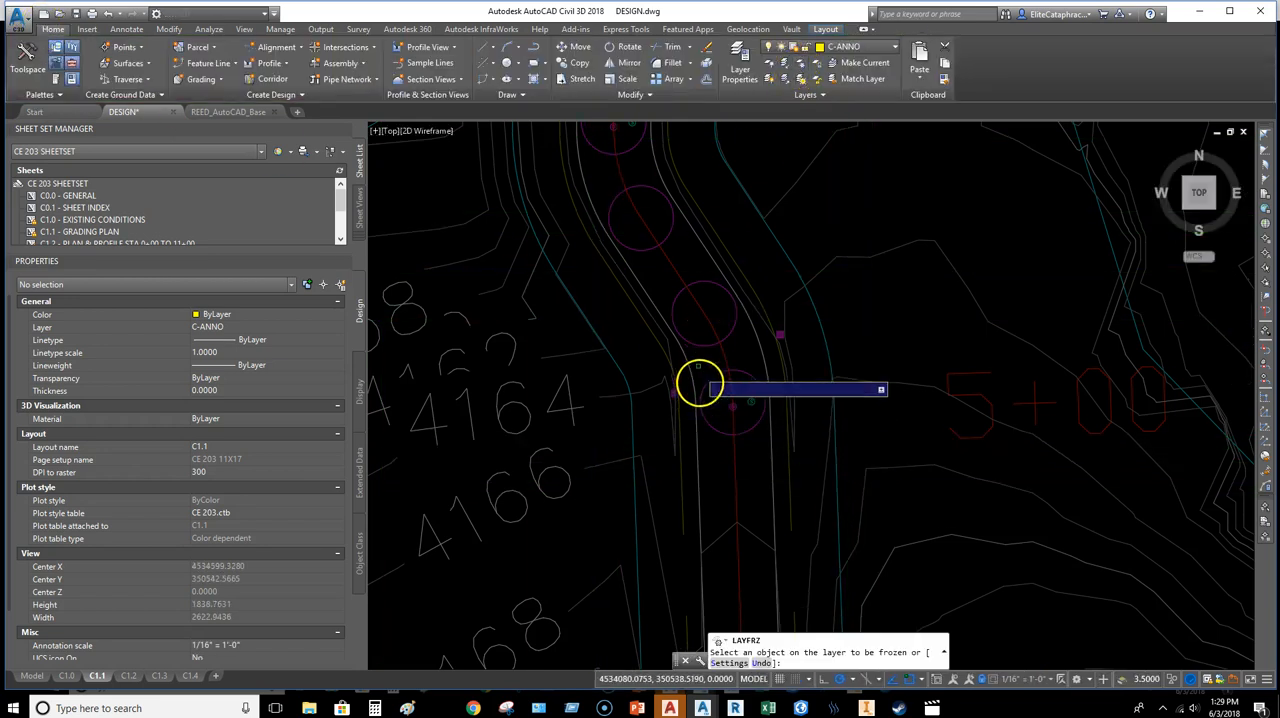
scroll(699, 345, down, 1)
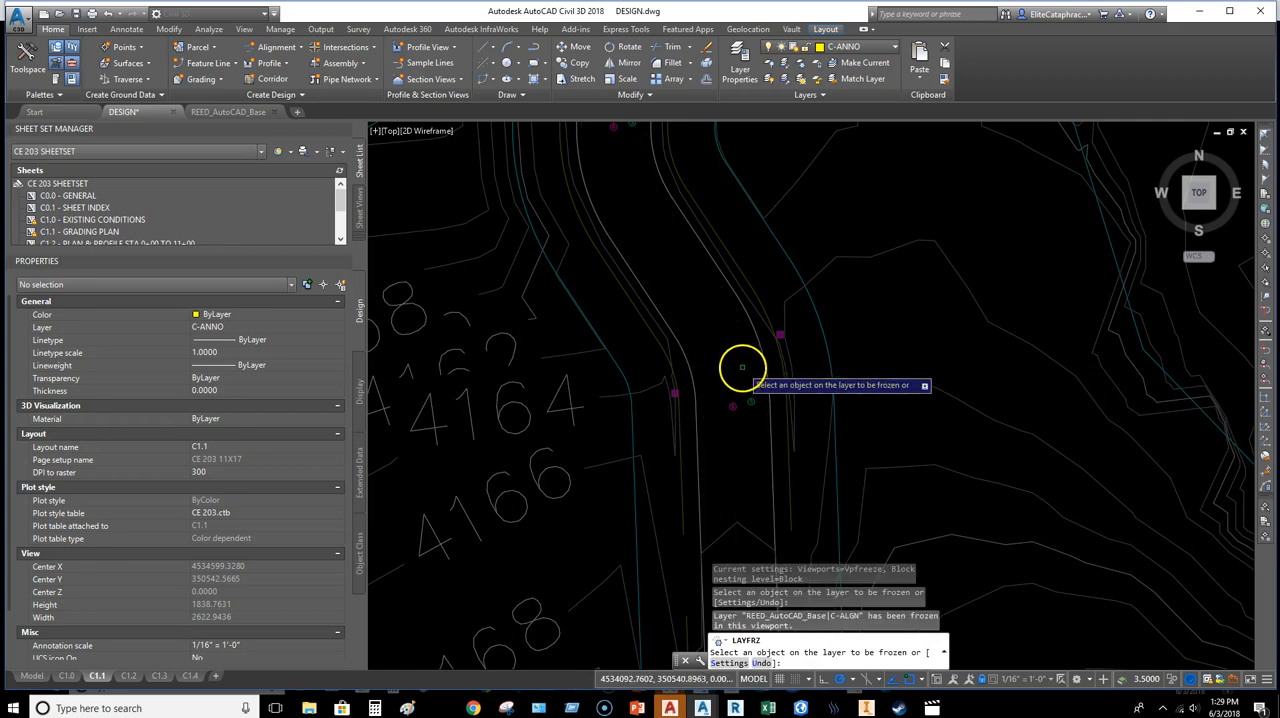
scroll(740, 366, down, 1)
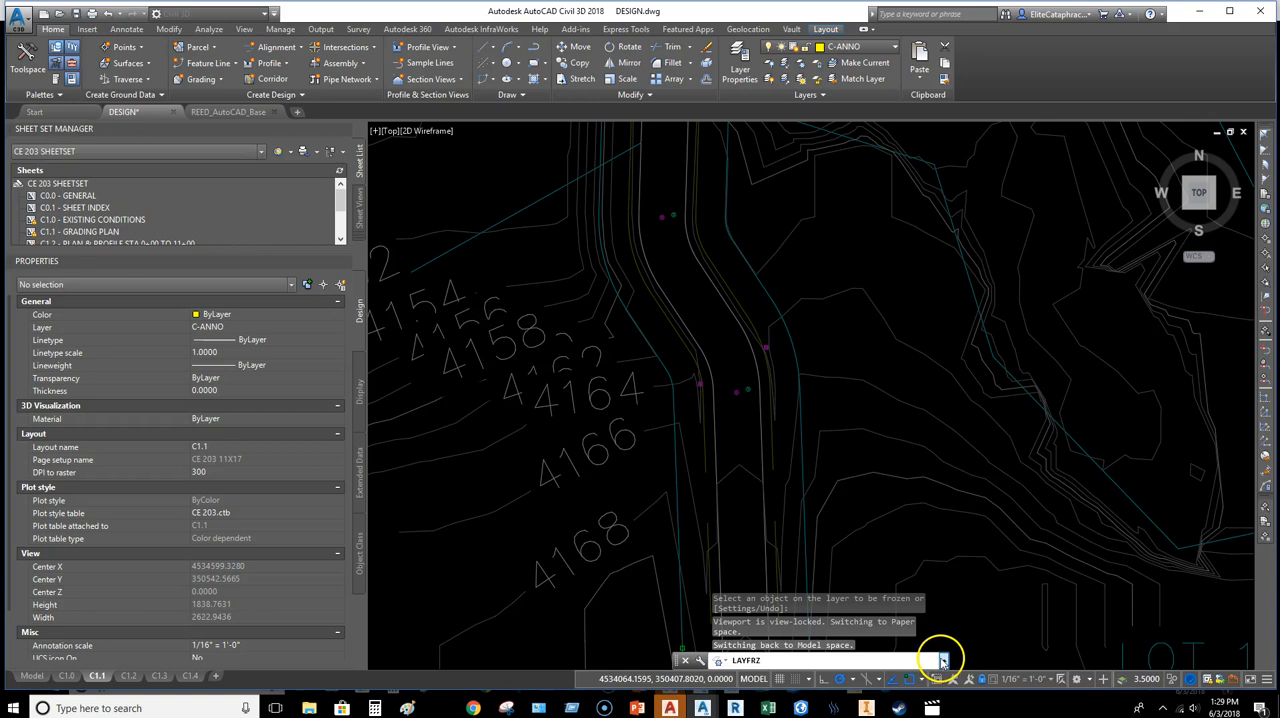
Step: Check in the command history which layer was frozen, and undo the layer freeze
click(943, 661)
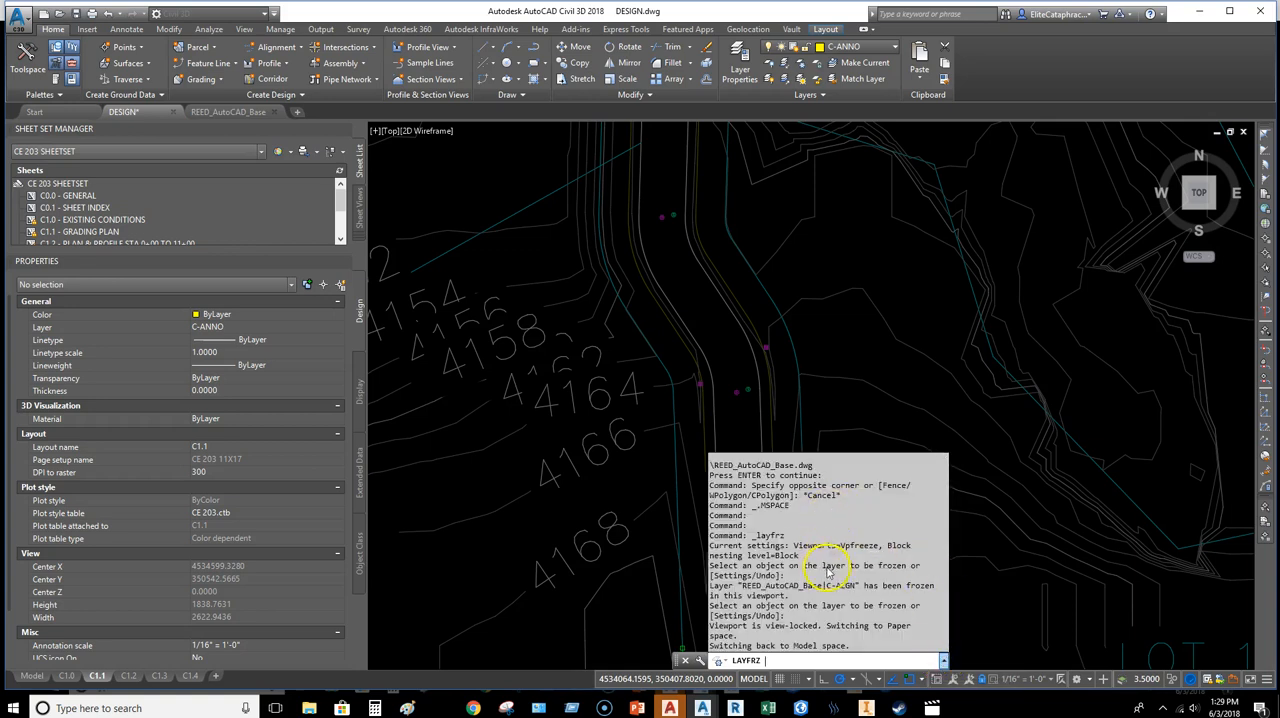
click(858, 368)
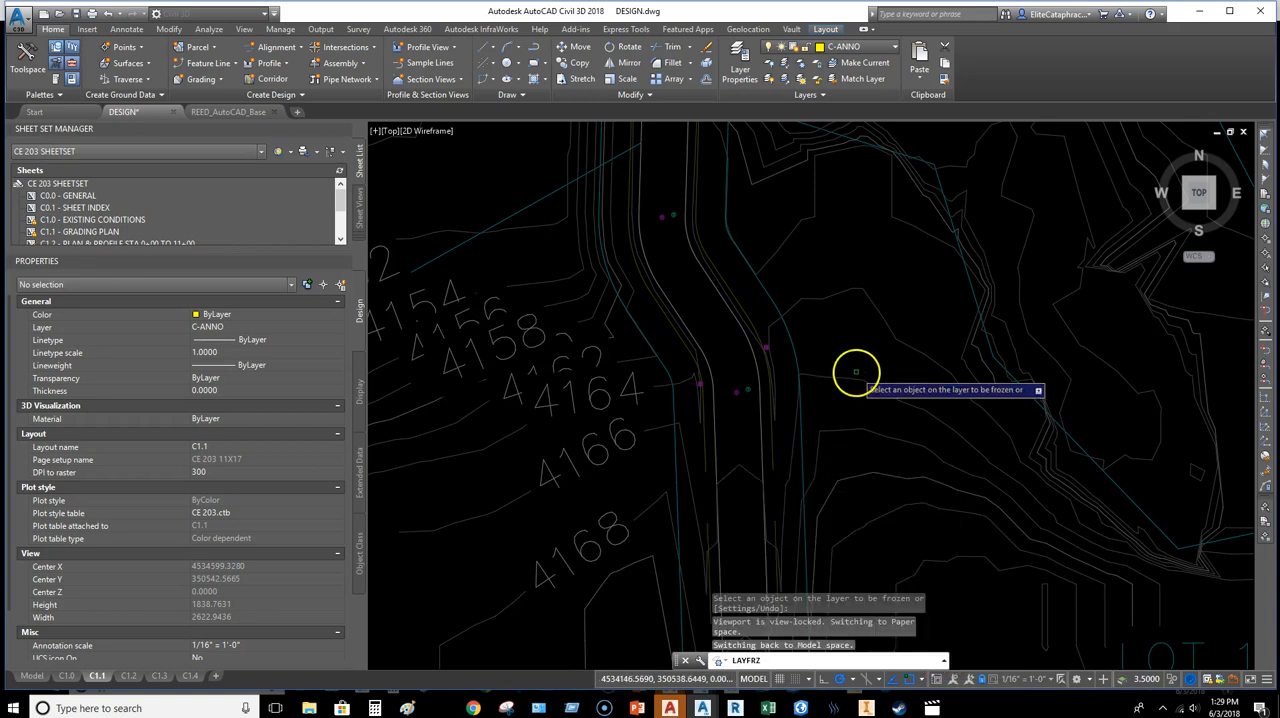
key(Escape)
key(ctrl+z)
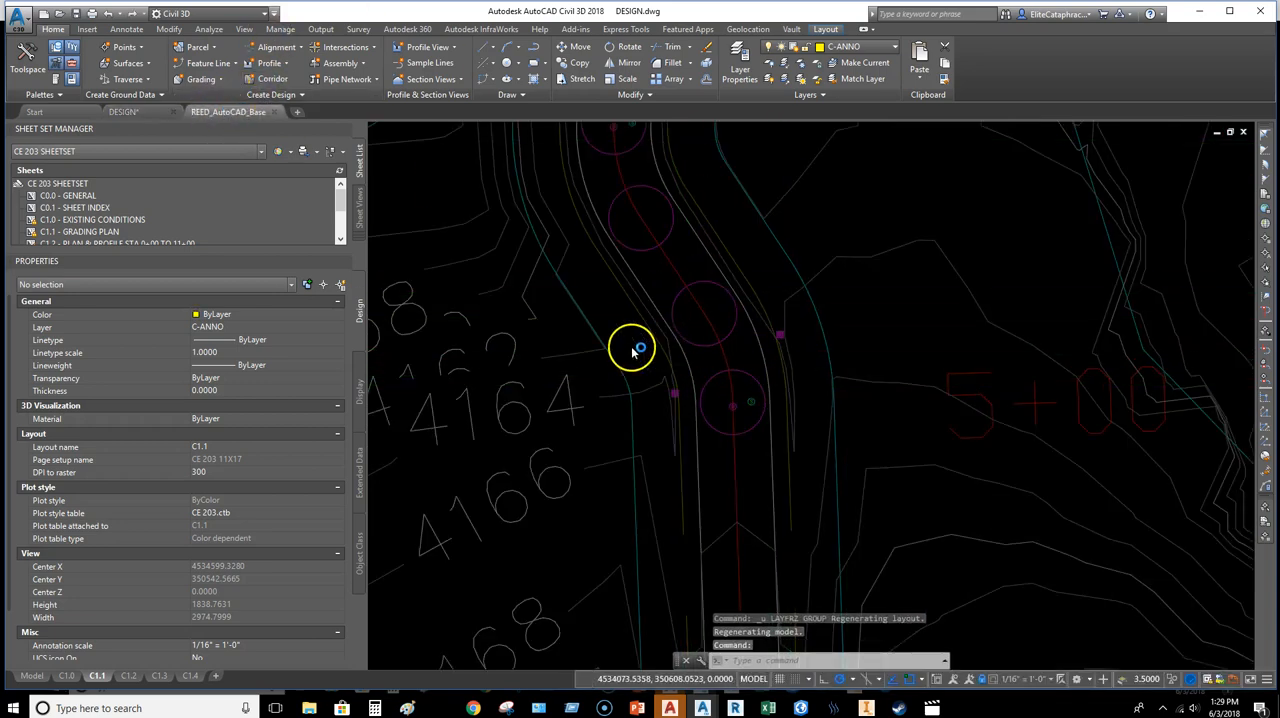
Step: Open the alignment style of ROAD1 ALIGNMENT in the REED_AutoCAD_Base drawing and review its plan component display
click(260, 116)
scroll(545, 340, down, 1)
scroll(549, 343, up, 8)
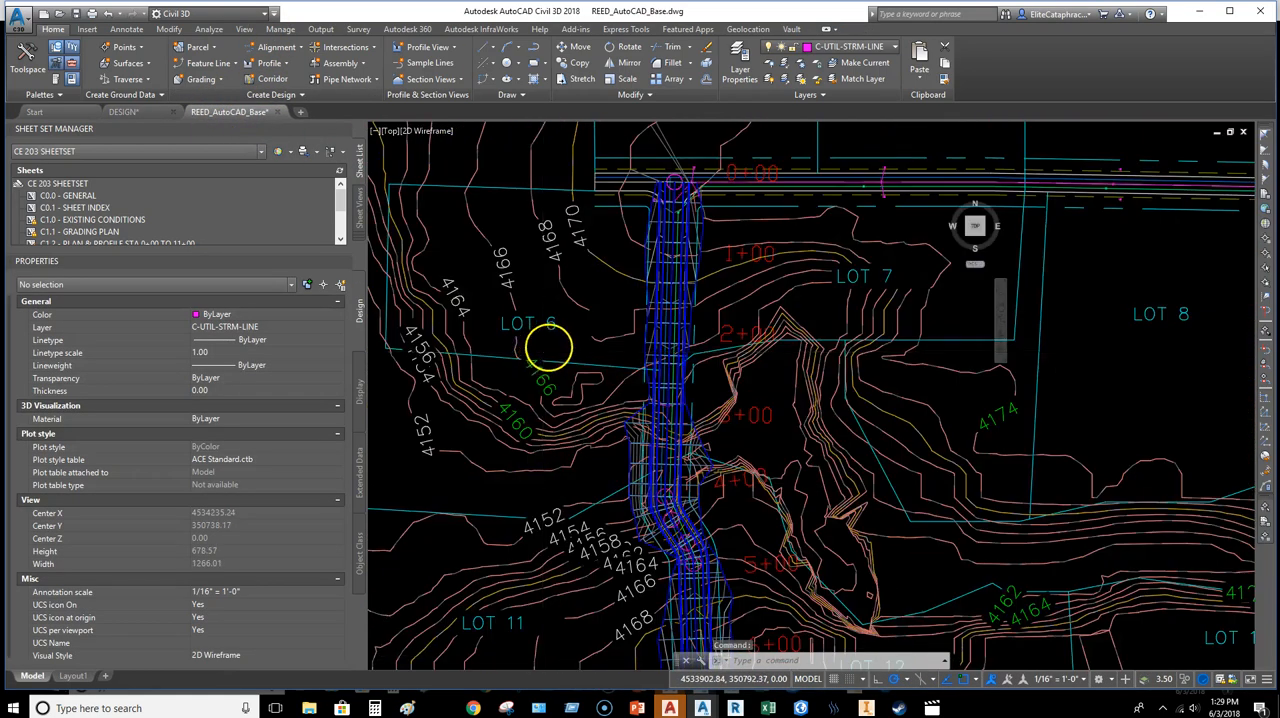
scroll(688, 410, up, 3)
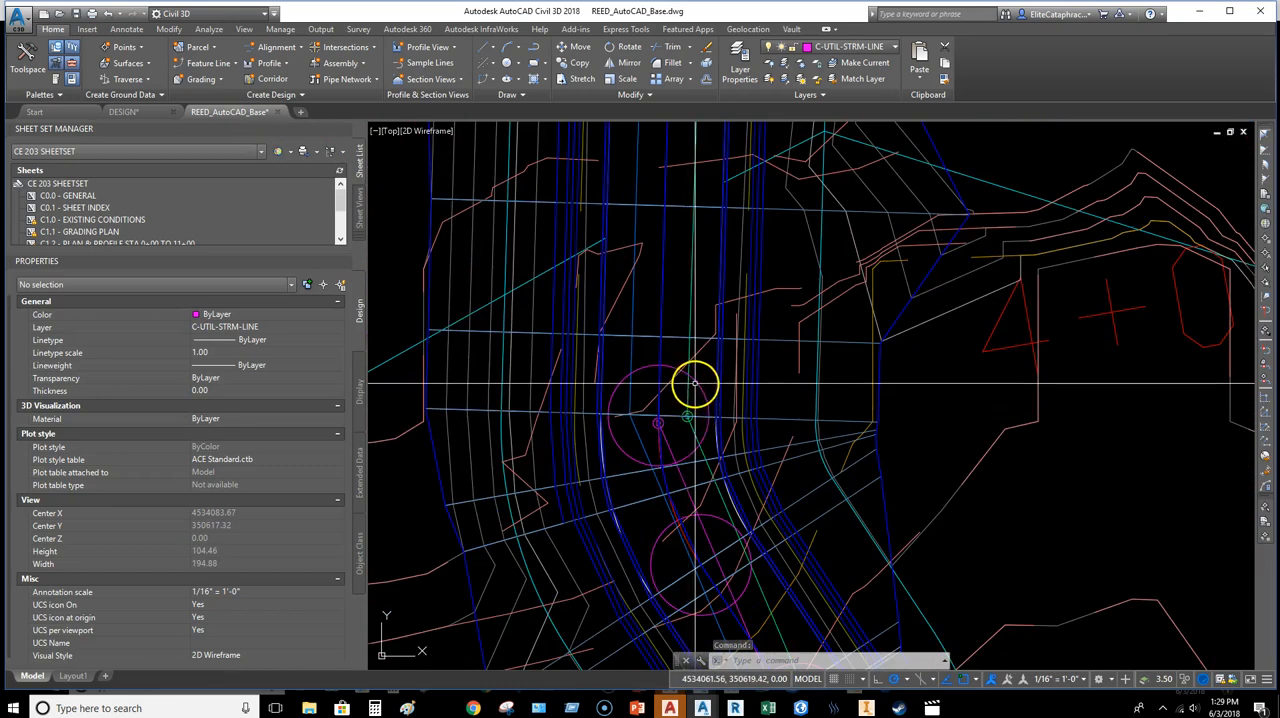
click(716, 390)
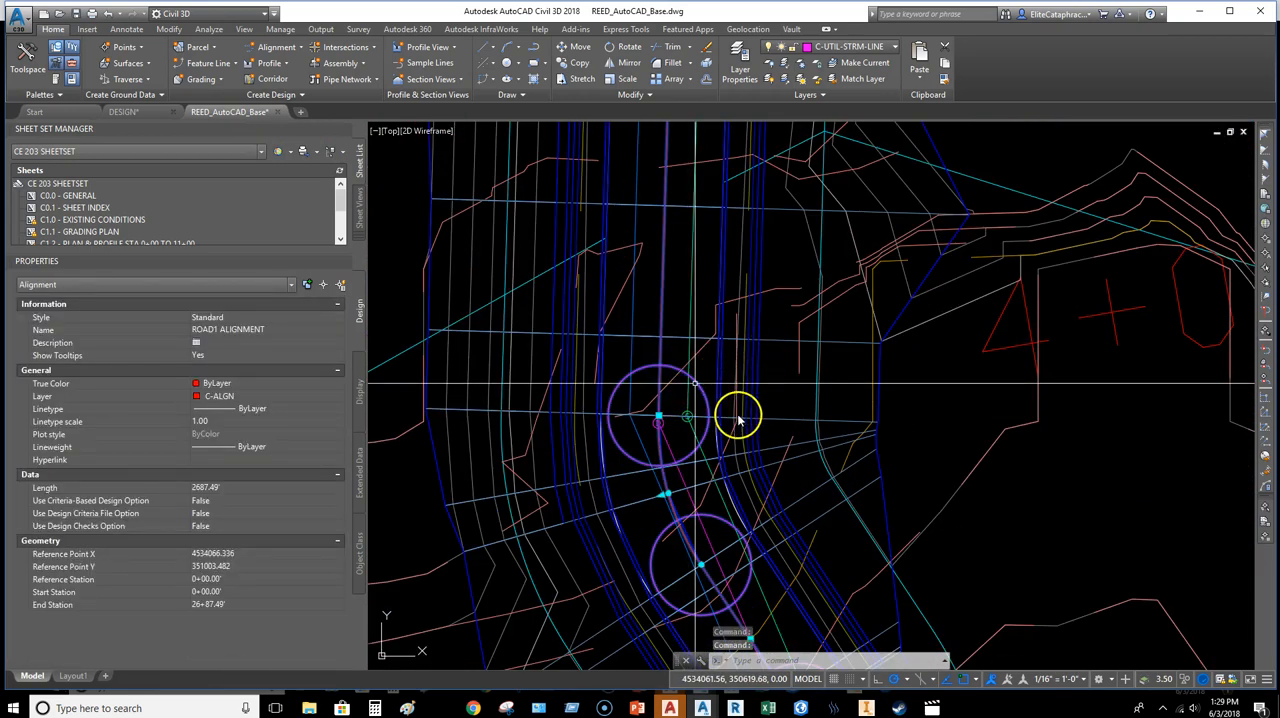
right_click(705, 288)
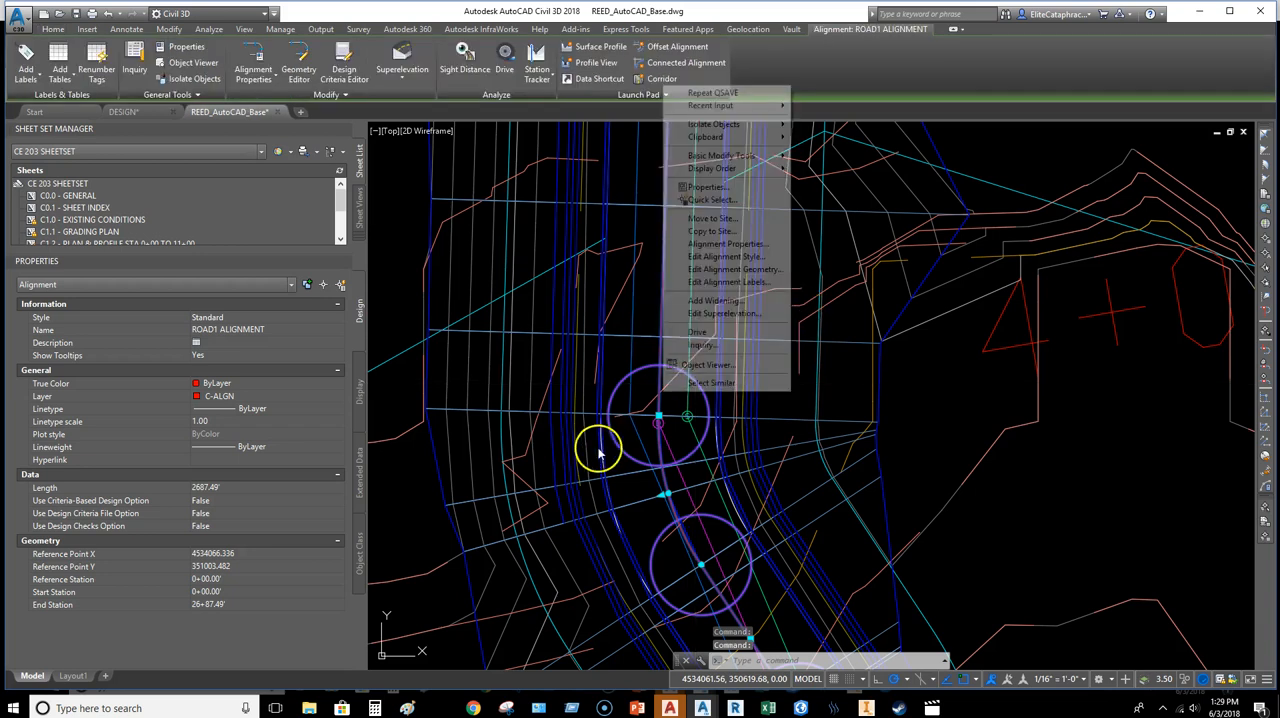
click(744, 257)
click(547, 217)
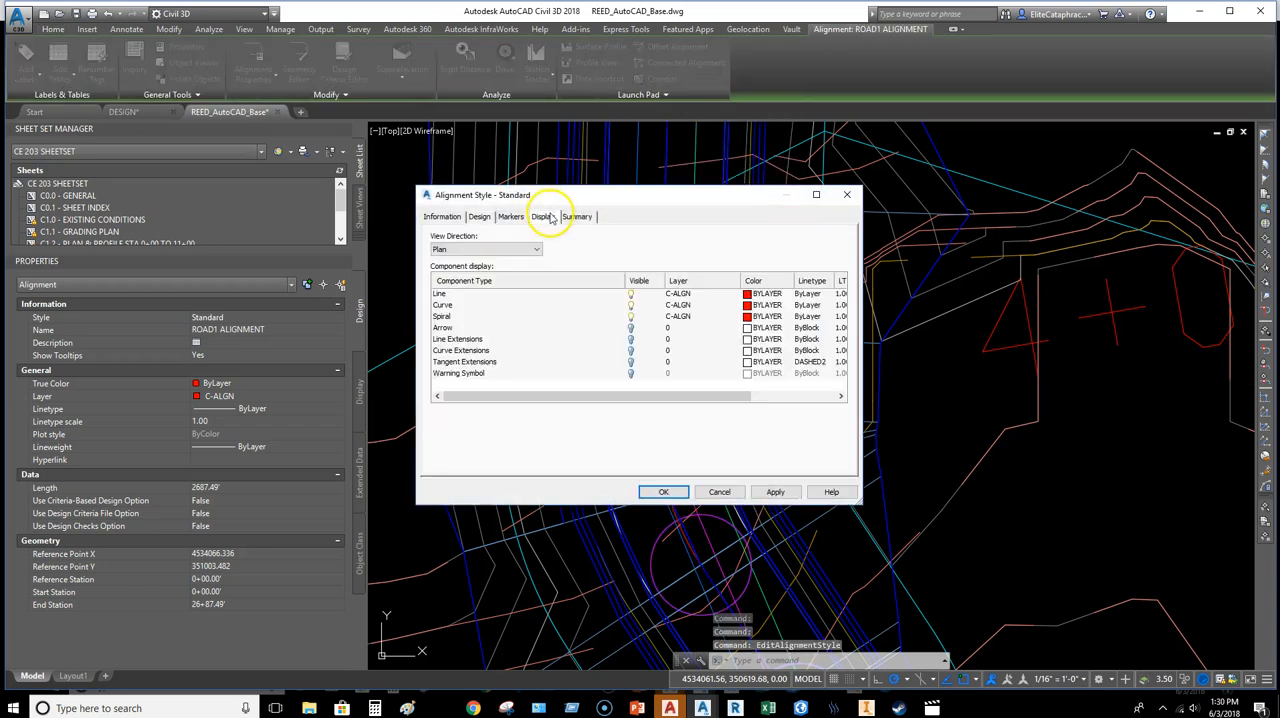
click(449, 317)
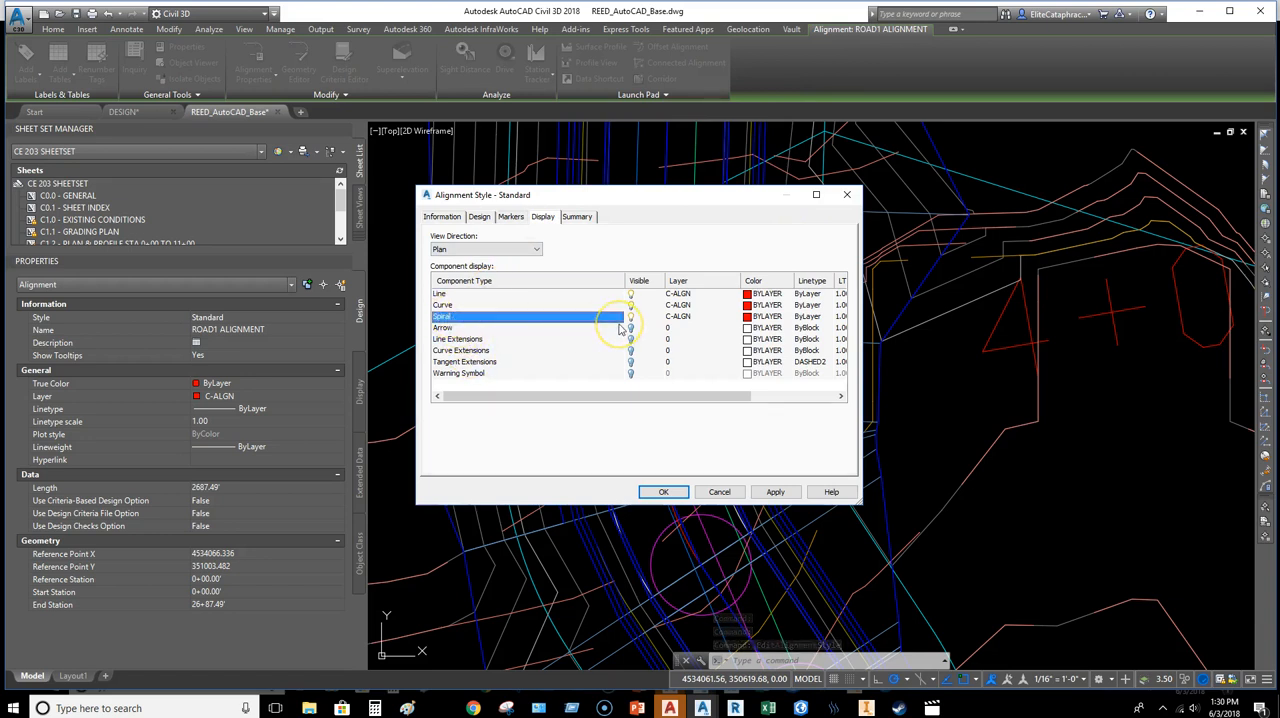
Step: Set the marker style for the alignment style's Through points to <None>
click(513, 217)
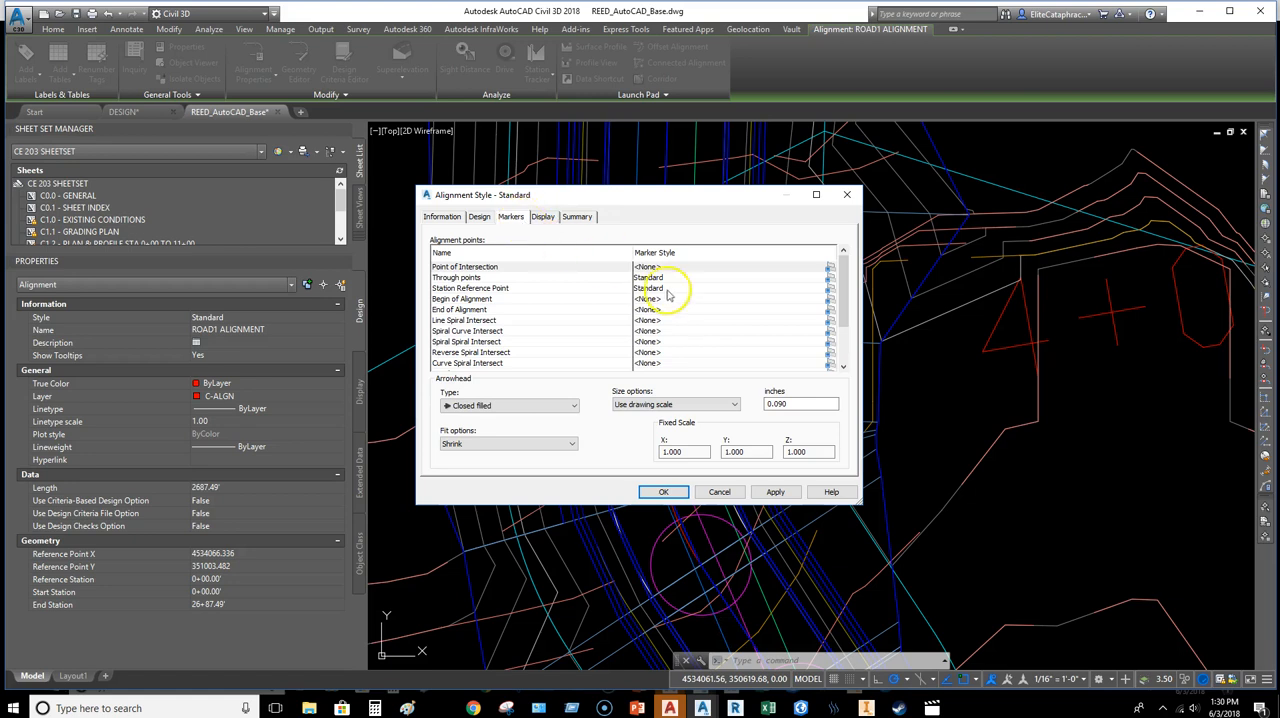
click(667, 279)
click(830, 277)
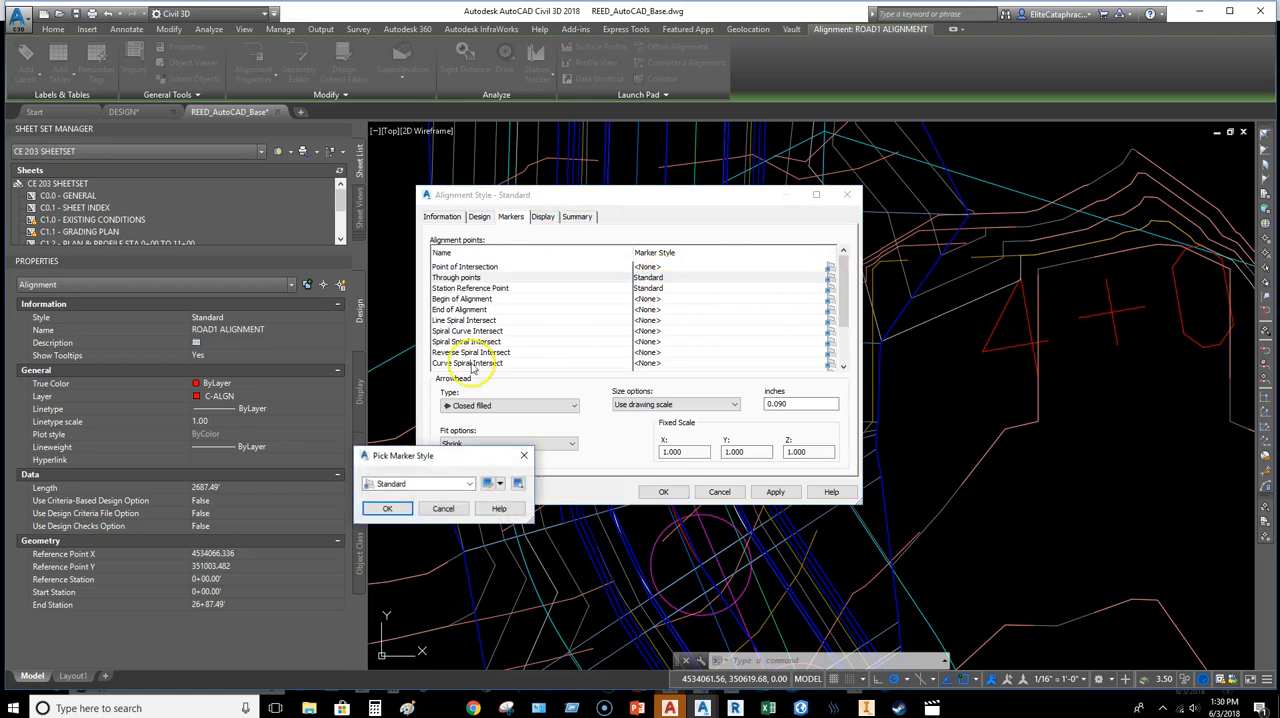
click(443, 484)
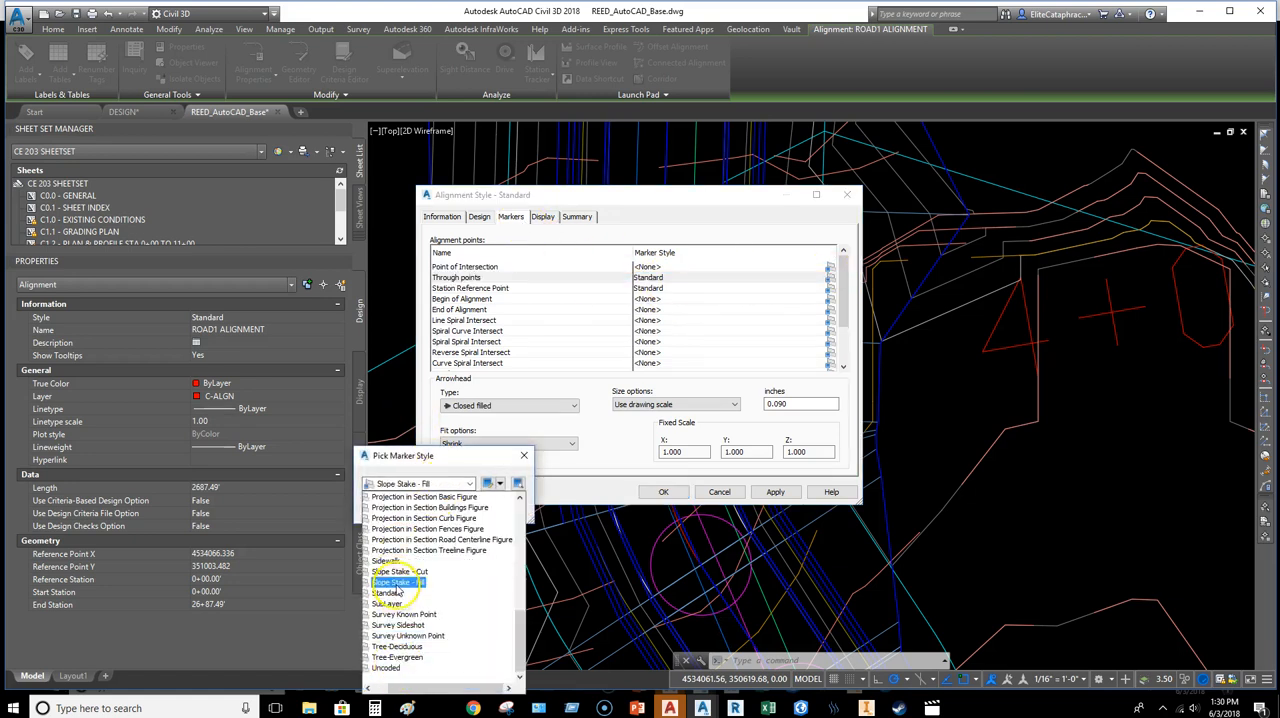
scroll(397, 588, up, 10)
click(687, 281)
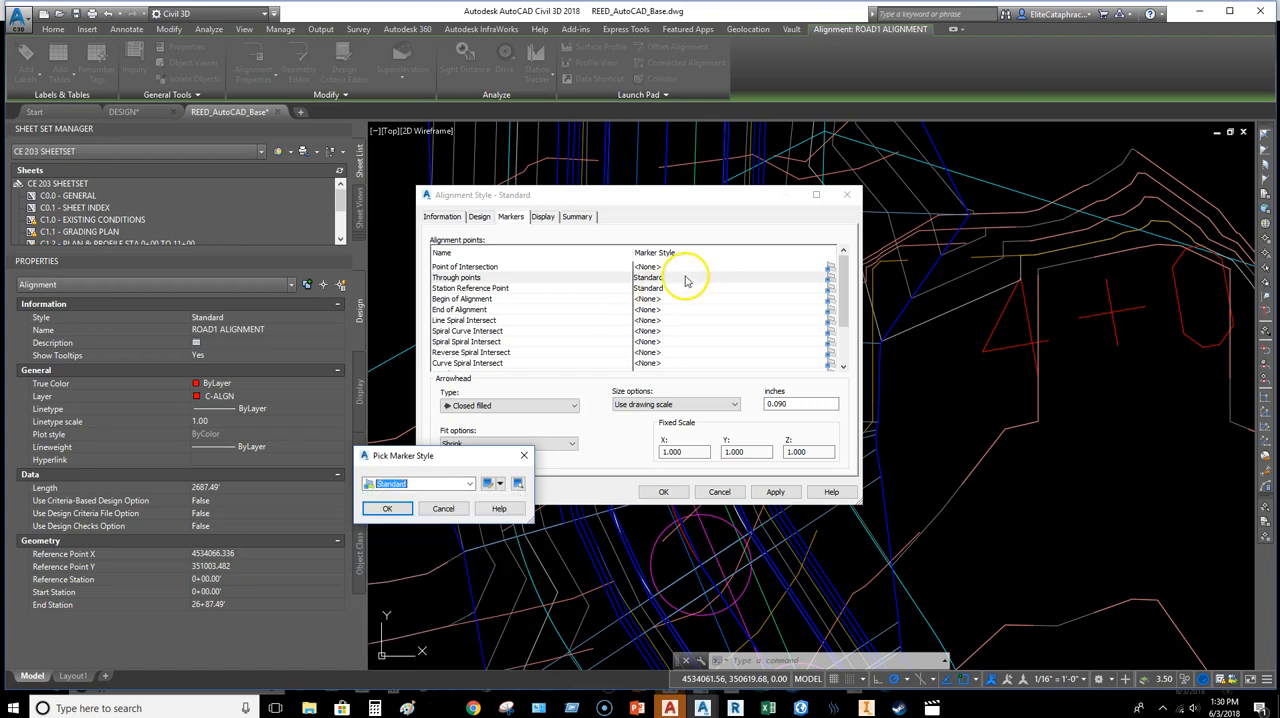
click(469, 484)
scroll(425, 560, up, 6)
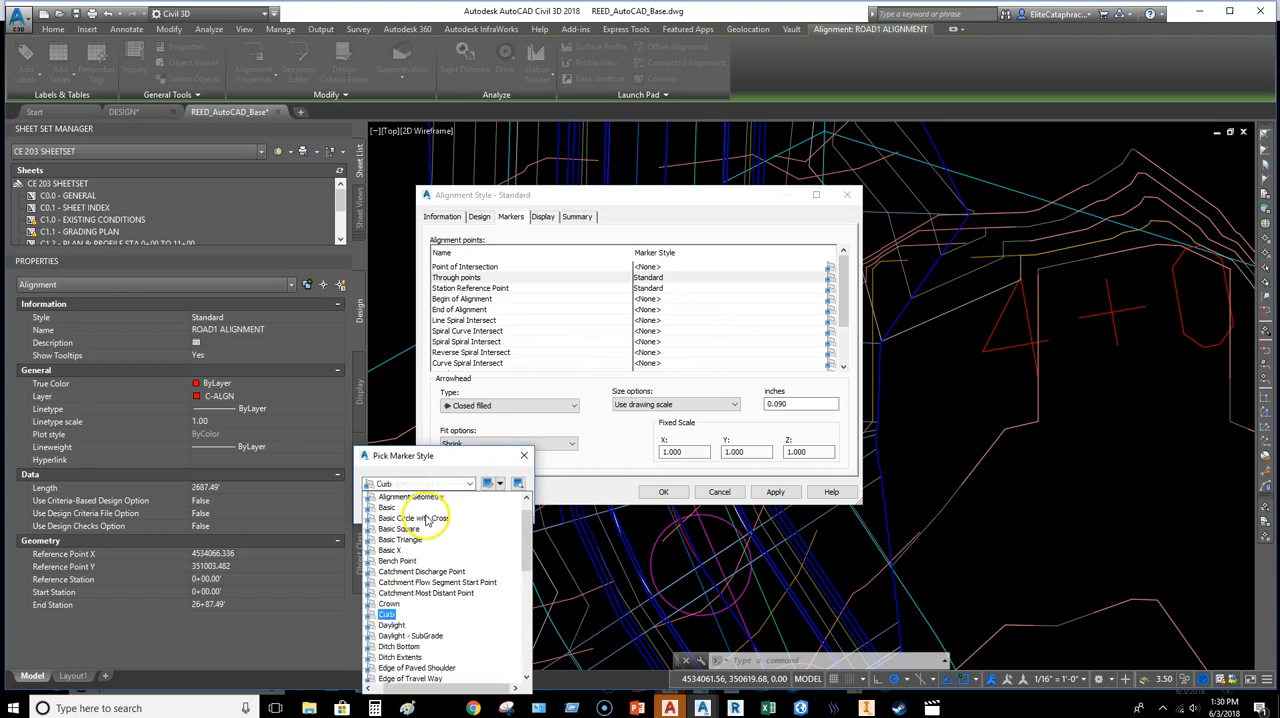
click(410, 497)
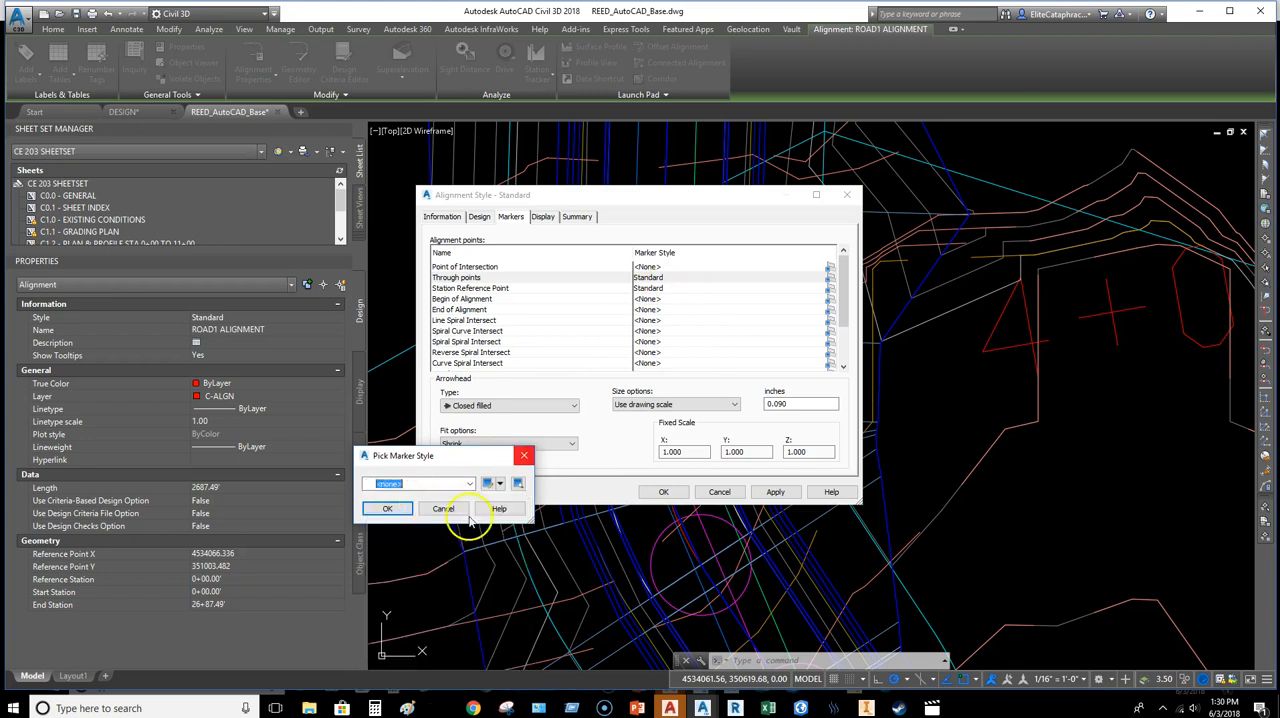
click(390, 509)
Step: Set the marker style for the Station Reference Point to <None>, accept the alignment style and save the base drawing
double_click(672, 287)
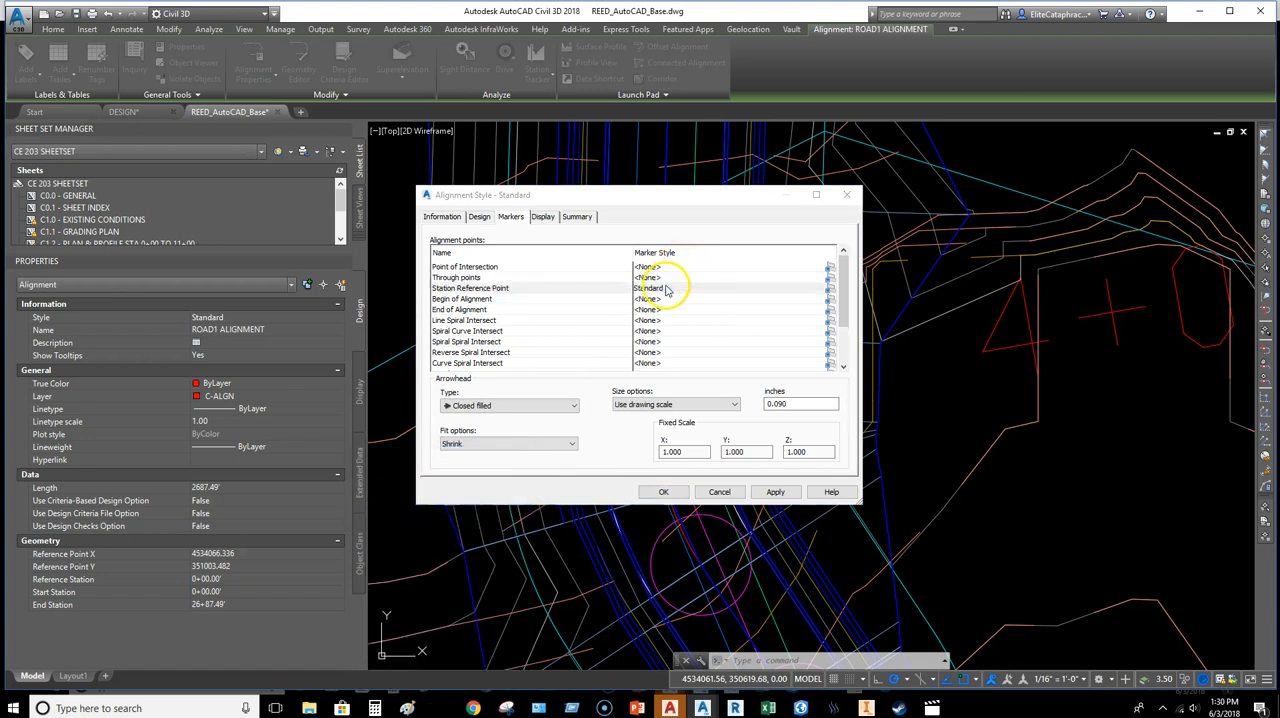
click(469, 484)
scroll(393, 545, down, 1)
scroll(393, 540, up, 3)
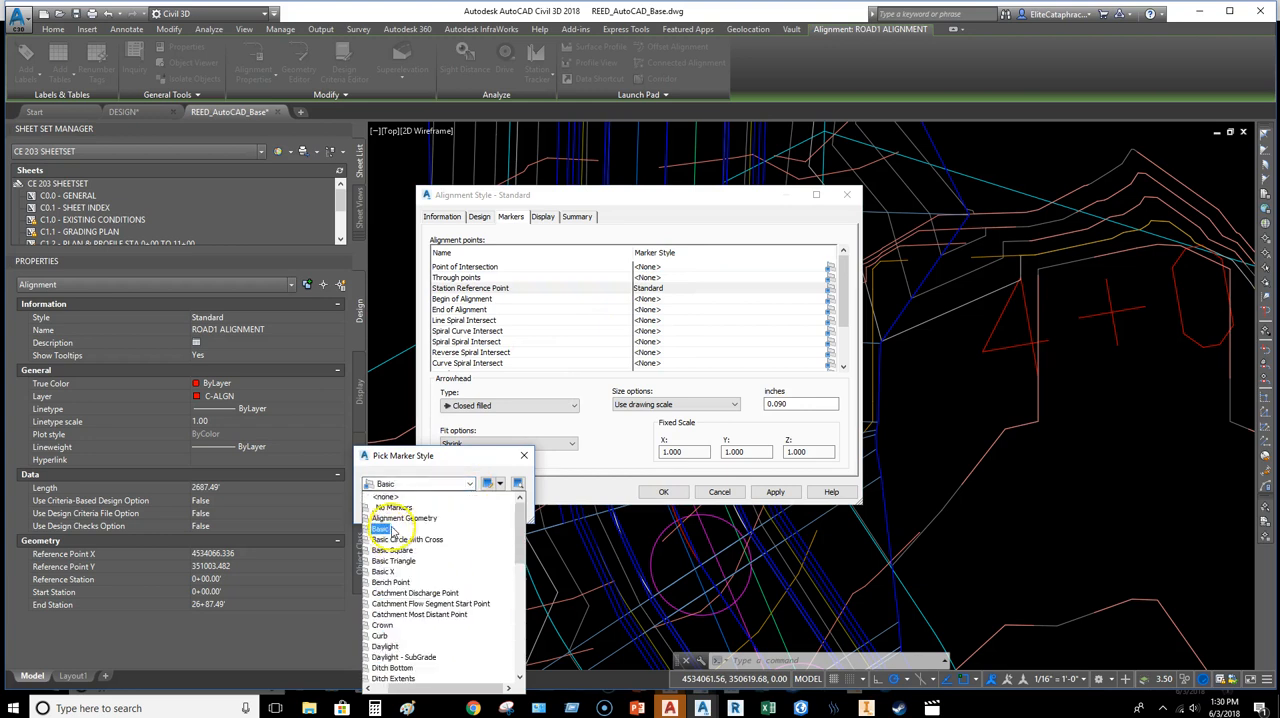
click(388, 497)
click(380, 503)
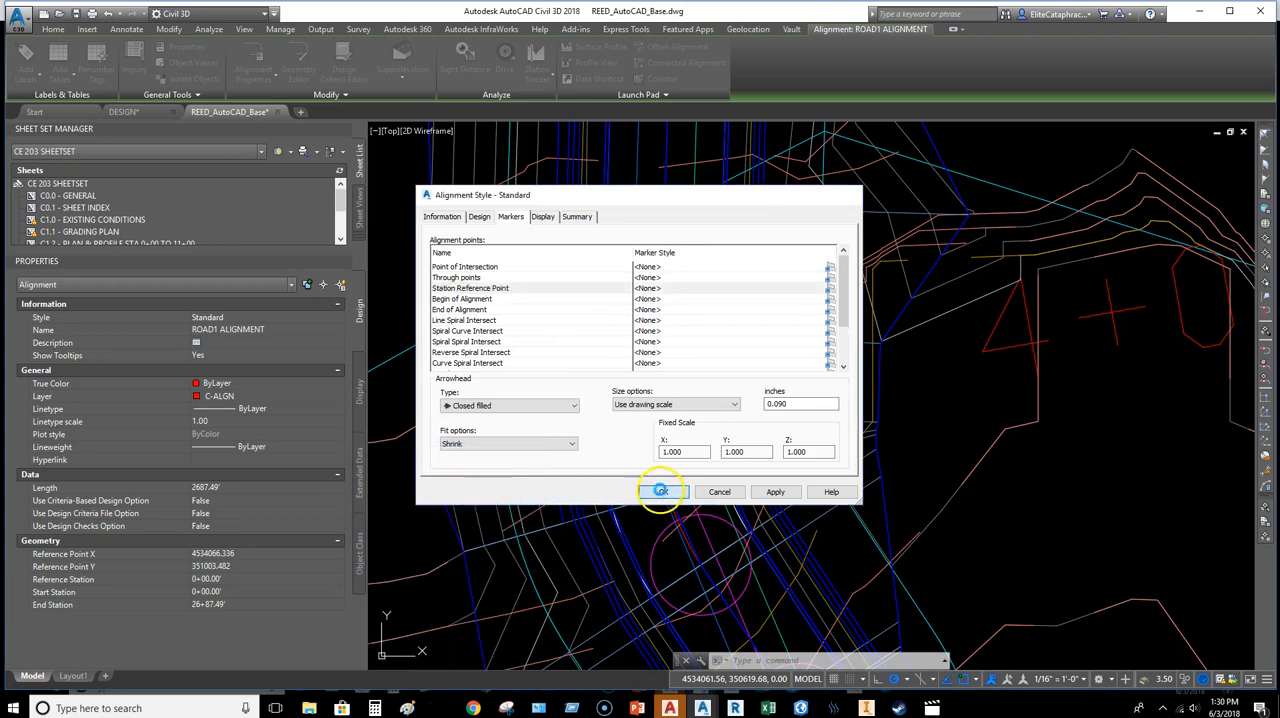
click(663, 491)
middle_drag(652, 442, 606, 417)
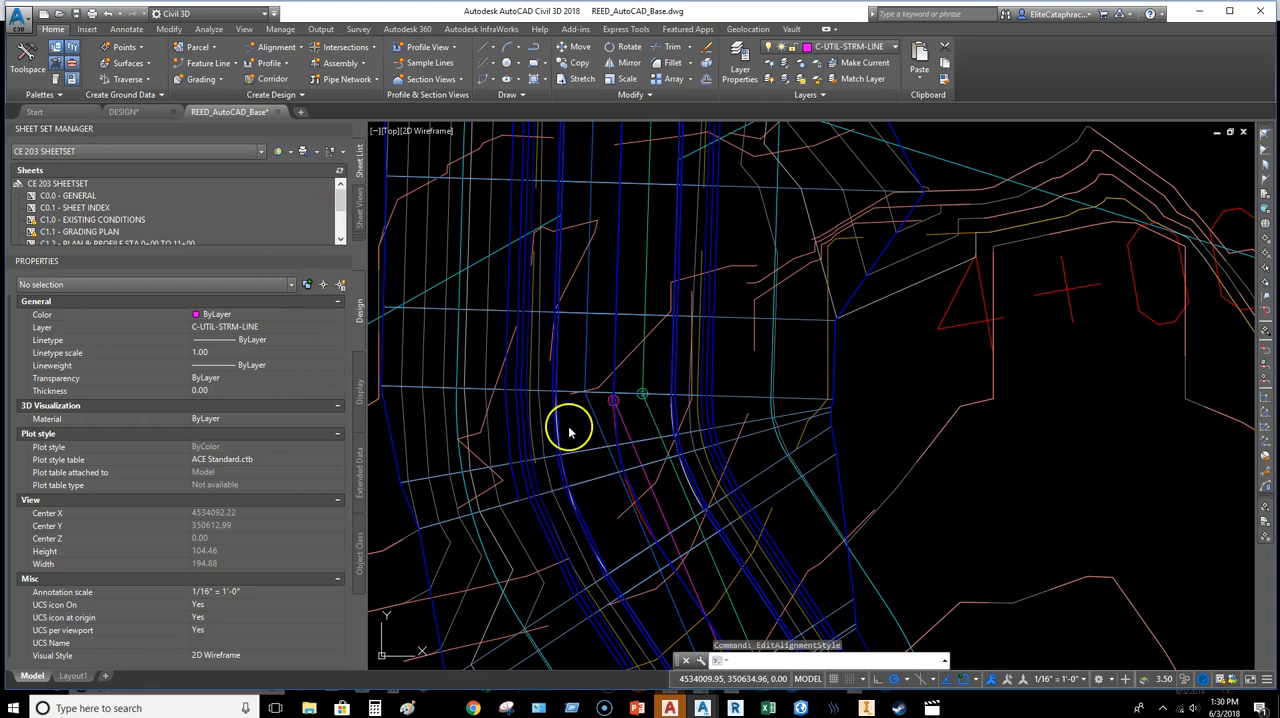
scroll(563, 418, up, 2)
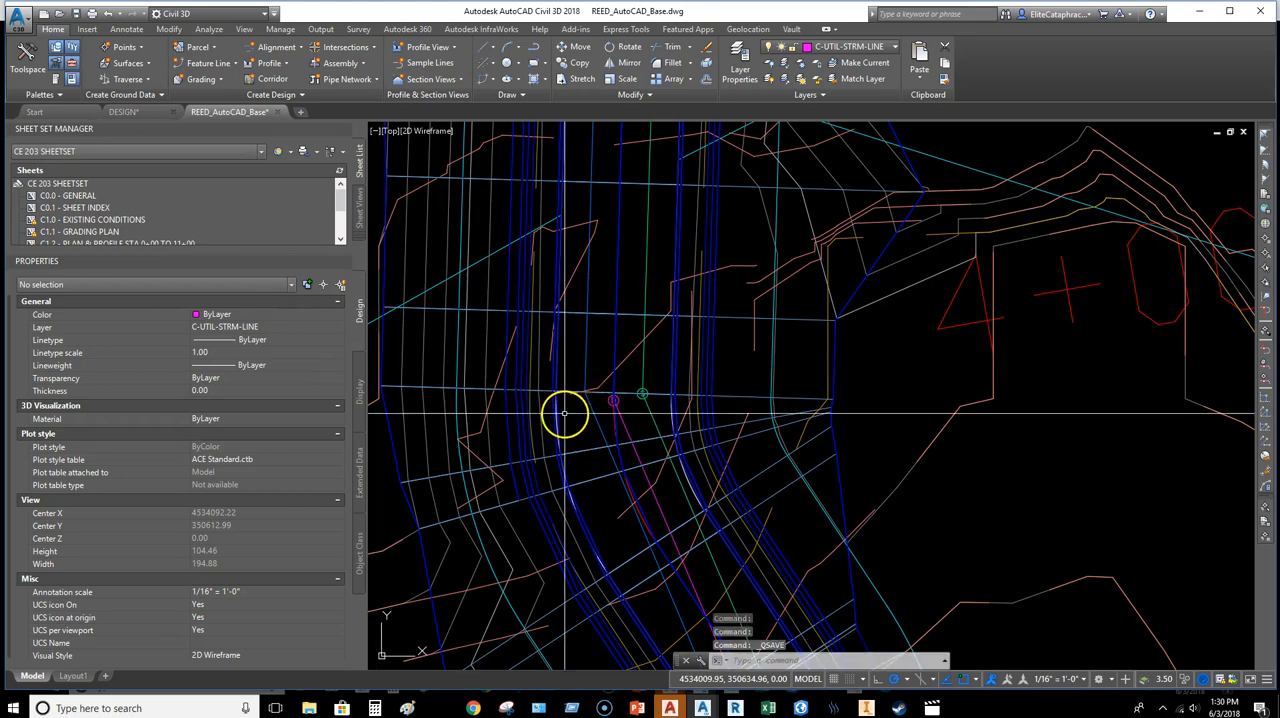
Step: Reload the REED_AutoCAD_Base reference in the DESIGN drawing, check the road on layout C1.1 and return to paper space
click(137, 112)
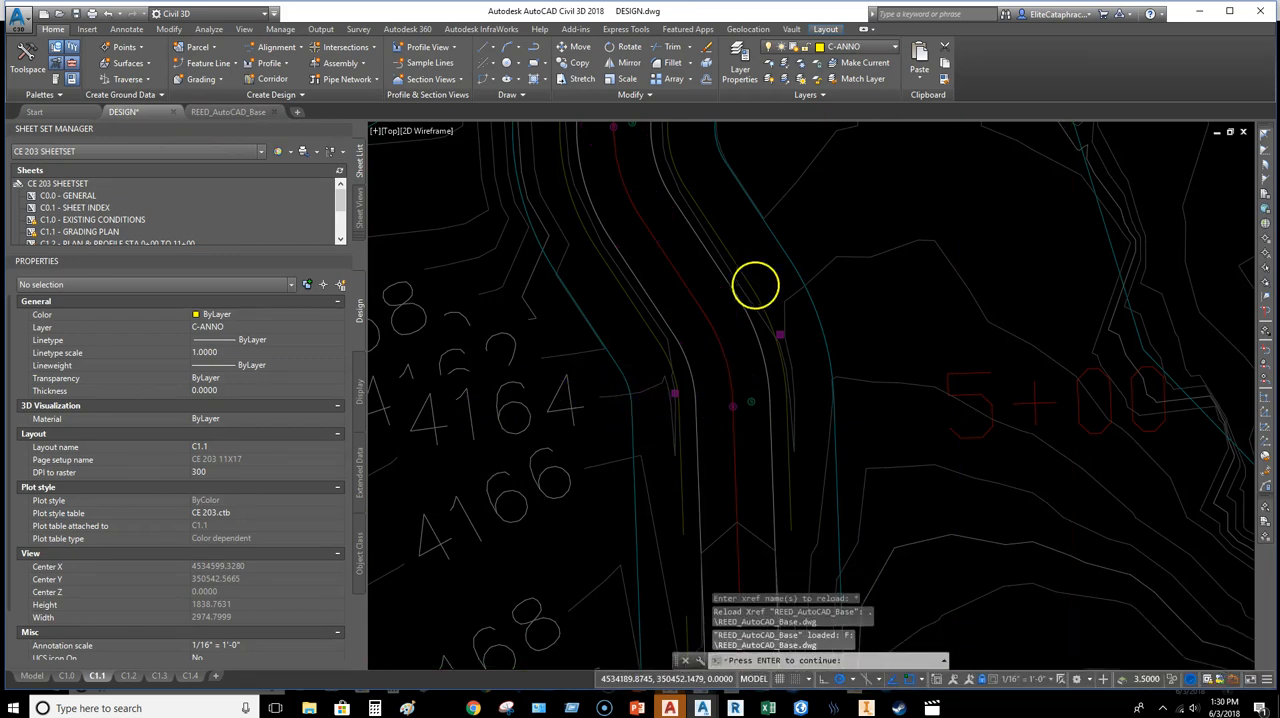
middle_drag(814, 400, 767, 396)
scroll(767, 396, down, 5)
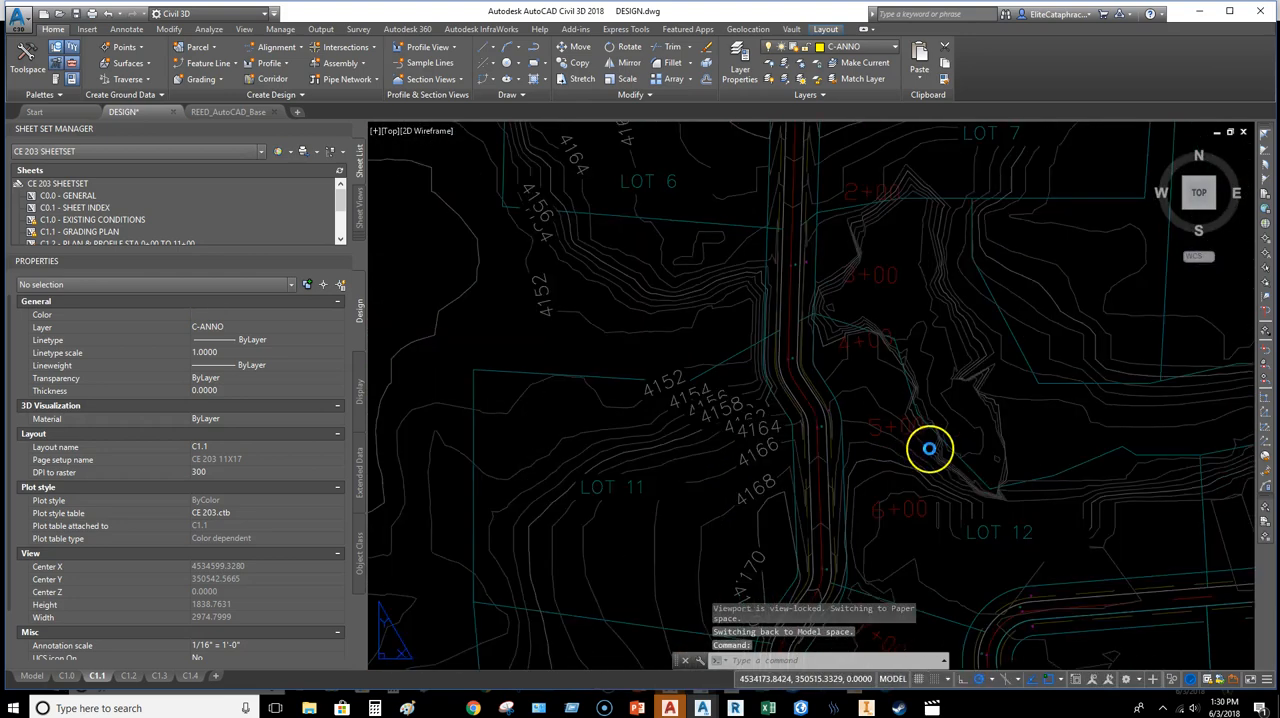
scroll(866, 491, down, 5)
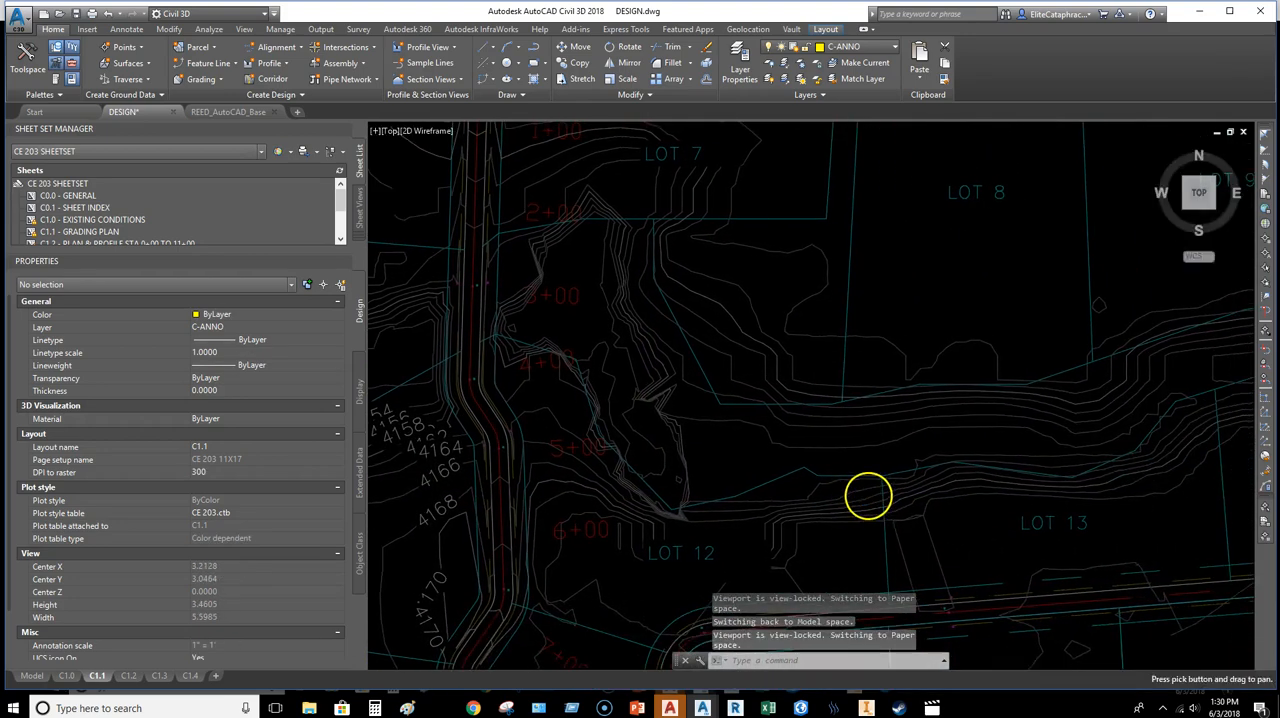
scroll(947, 500, down, 5)
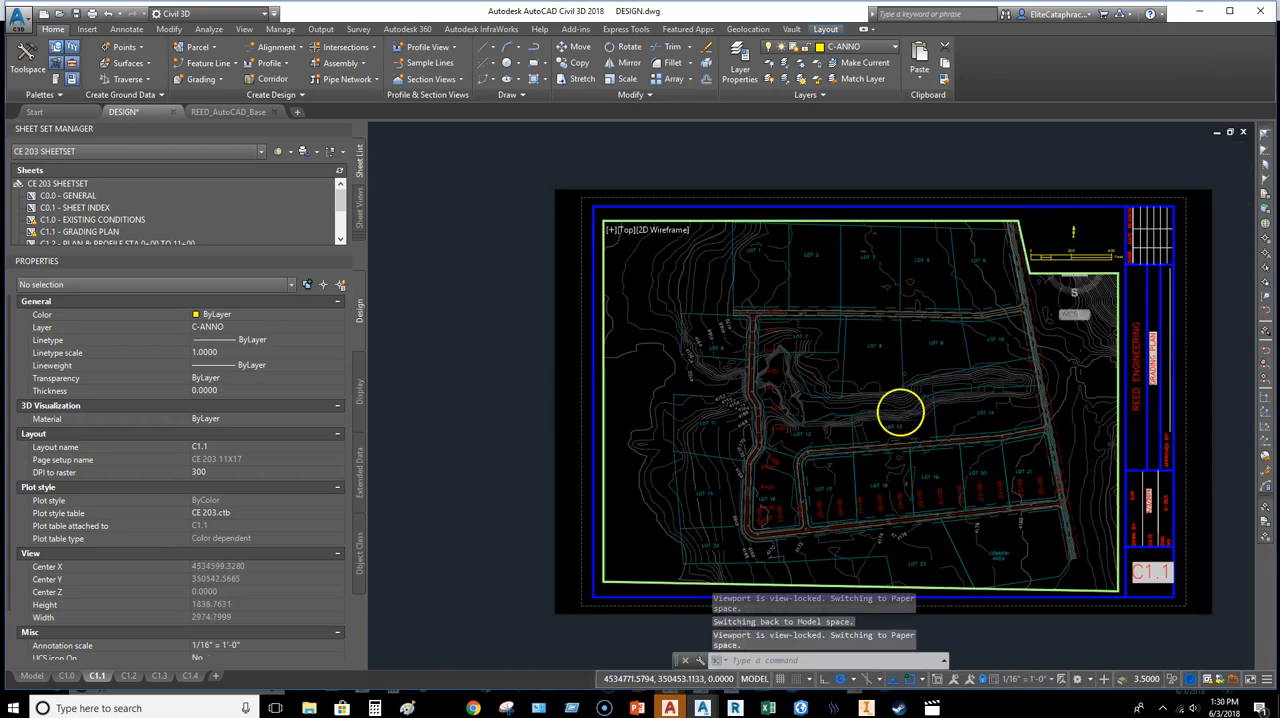
scroll(686, 457, up, 6)
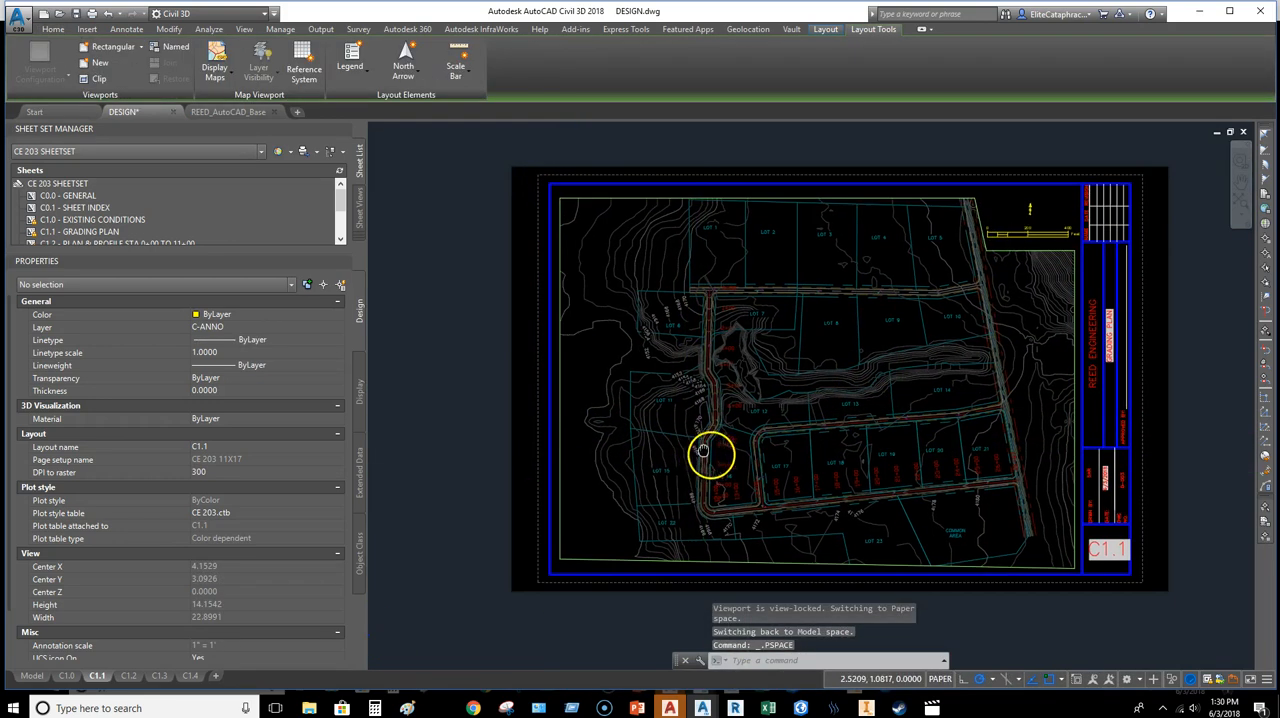
Step: Stretch the lower-right corner of the C1.1 viewport down to the title block's bottom border
mouse_move(908, 563)
middle_down()
mouse_move(863, 534)
mouse_move(760, 507)
middle_up()
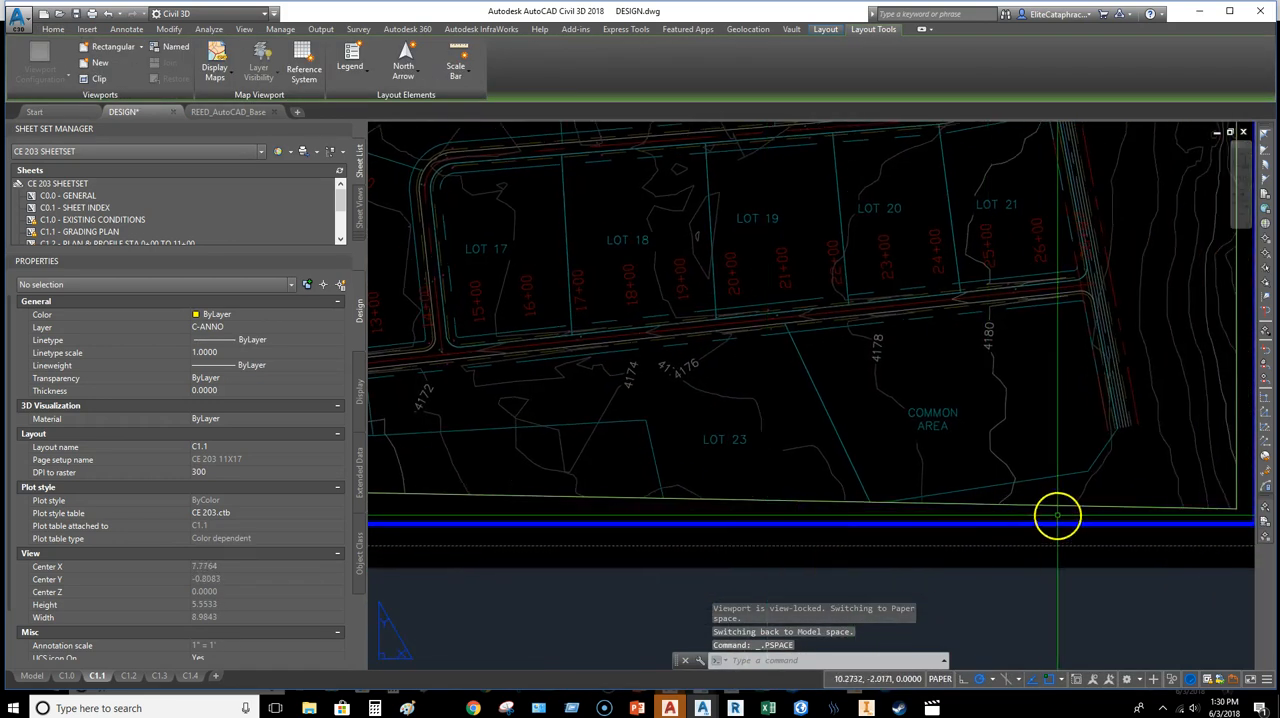
middle_drag(1057, 515, 844, 511)
click(1027, 509)
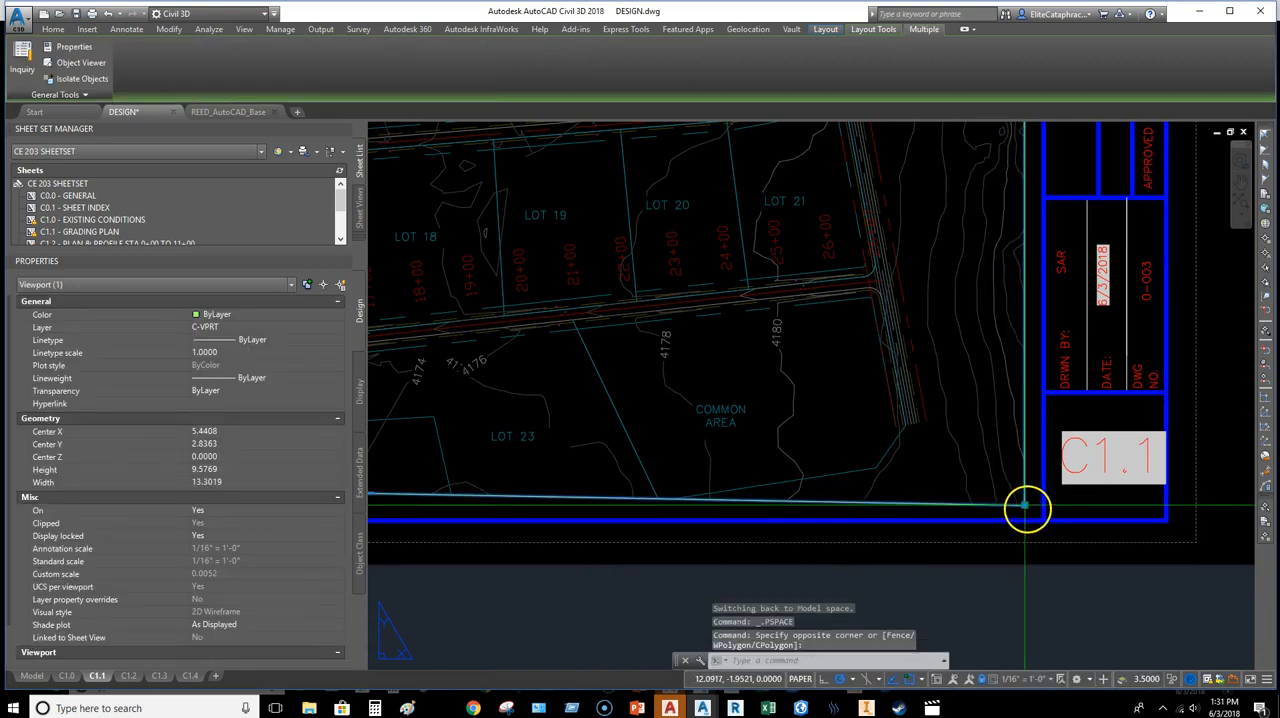
click(1023, 505)
click(1026, 534)
scroll(785, 529, down, 4)
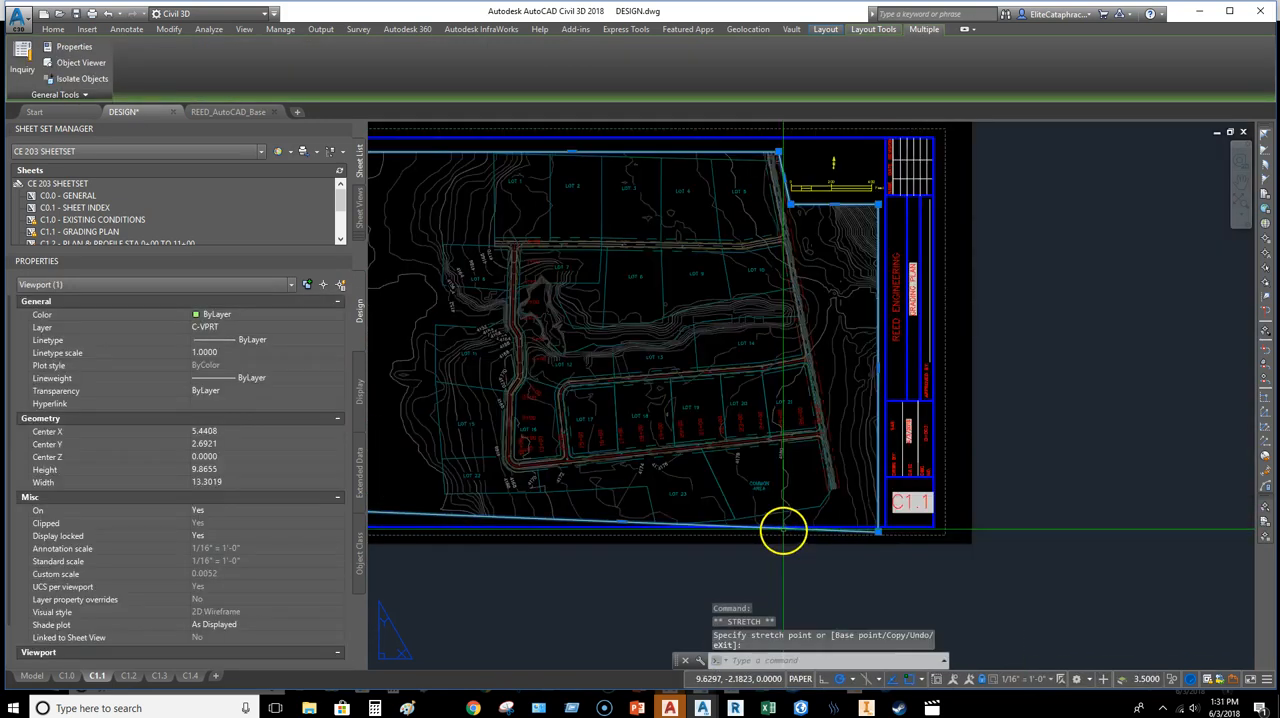
Step: Try to stretch the lower-left corner of the C1.1 viewport to the title block border, regenerating the layout in between
middle_drag(470, 550, 1009, 477)
scroll(903, 440, up, 3)
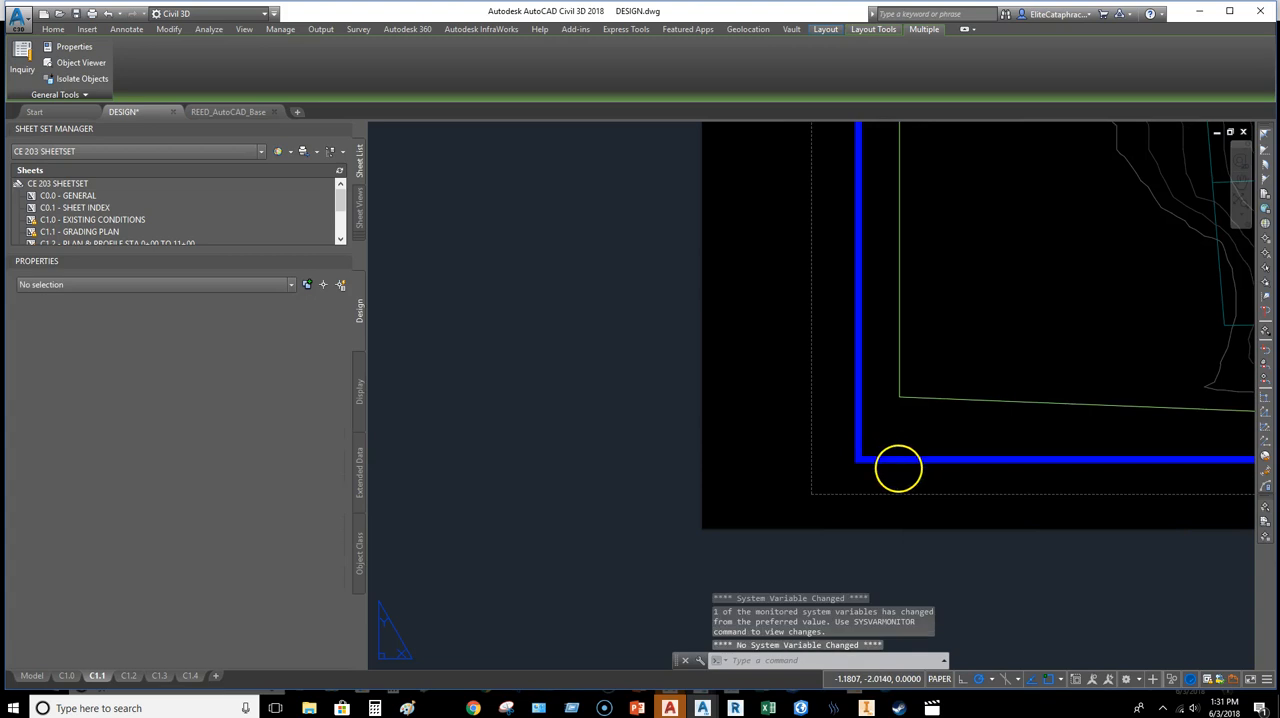
key(Escape)
key(Escape)
click(902, 418)
click(903, 477)
click(912, 453)
click(902, 418)
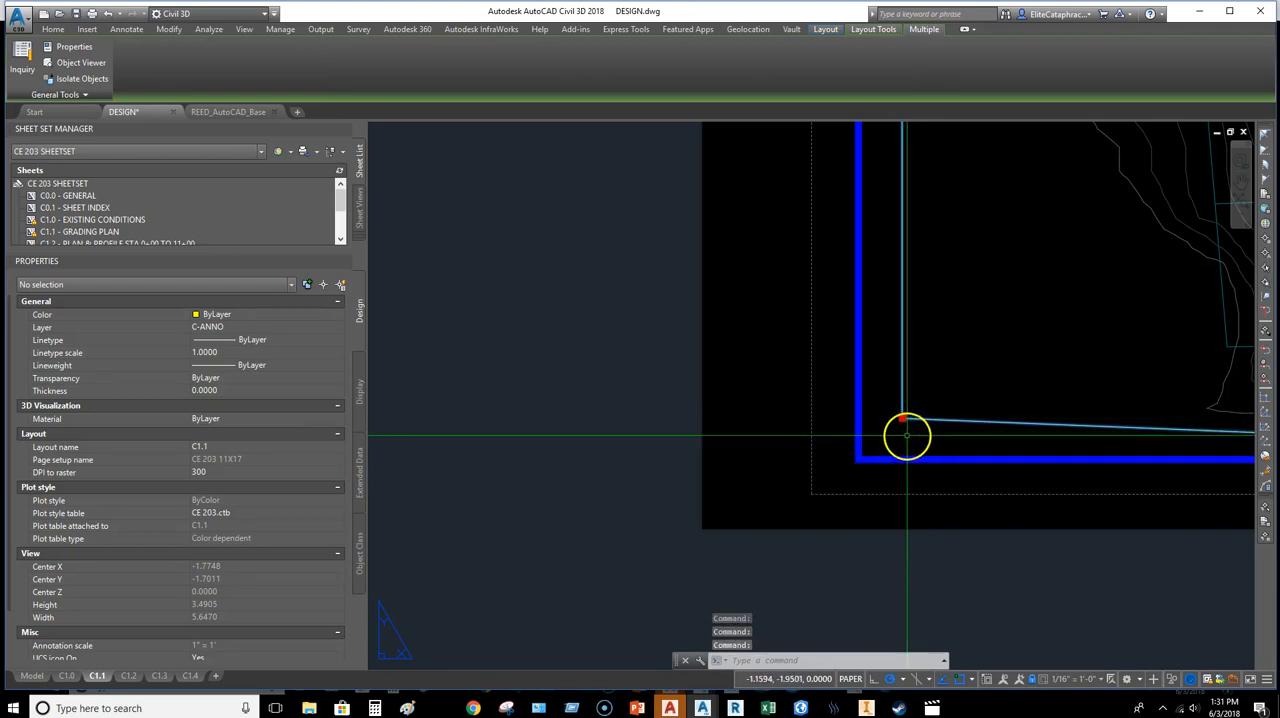
text(r)
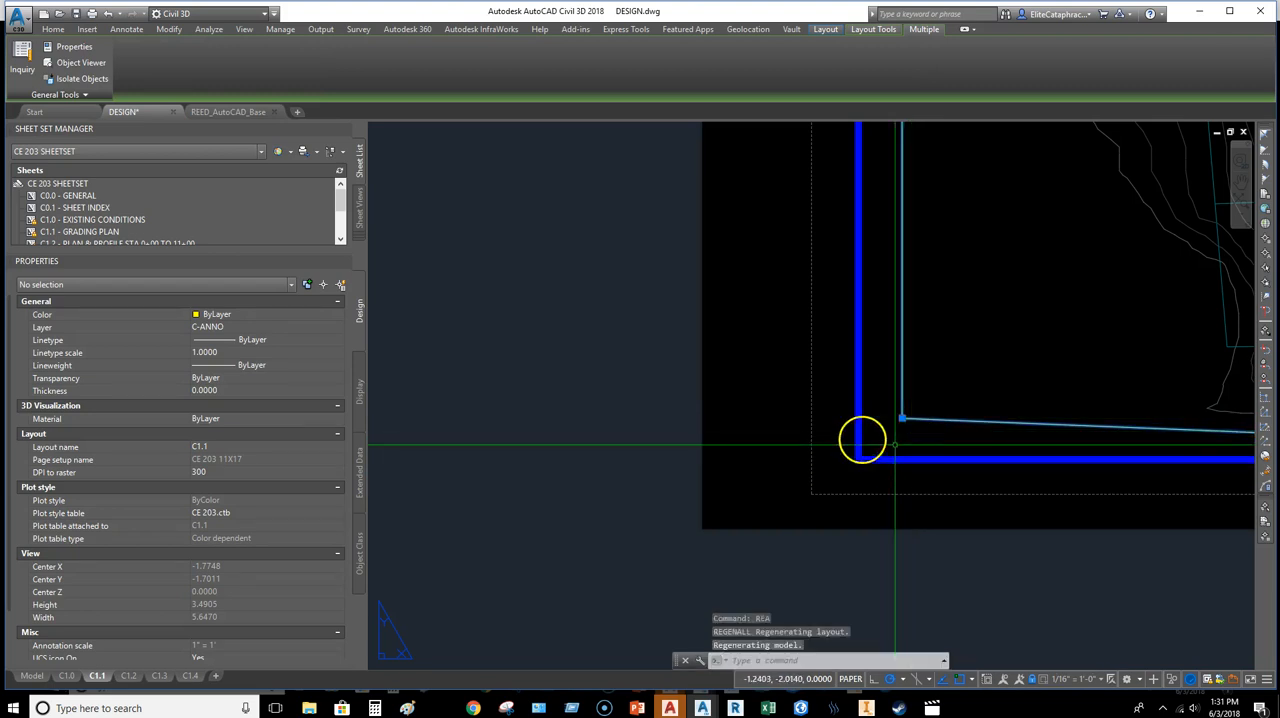
click(903, 420)
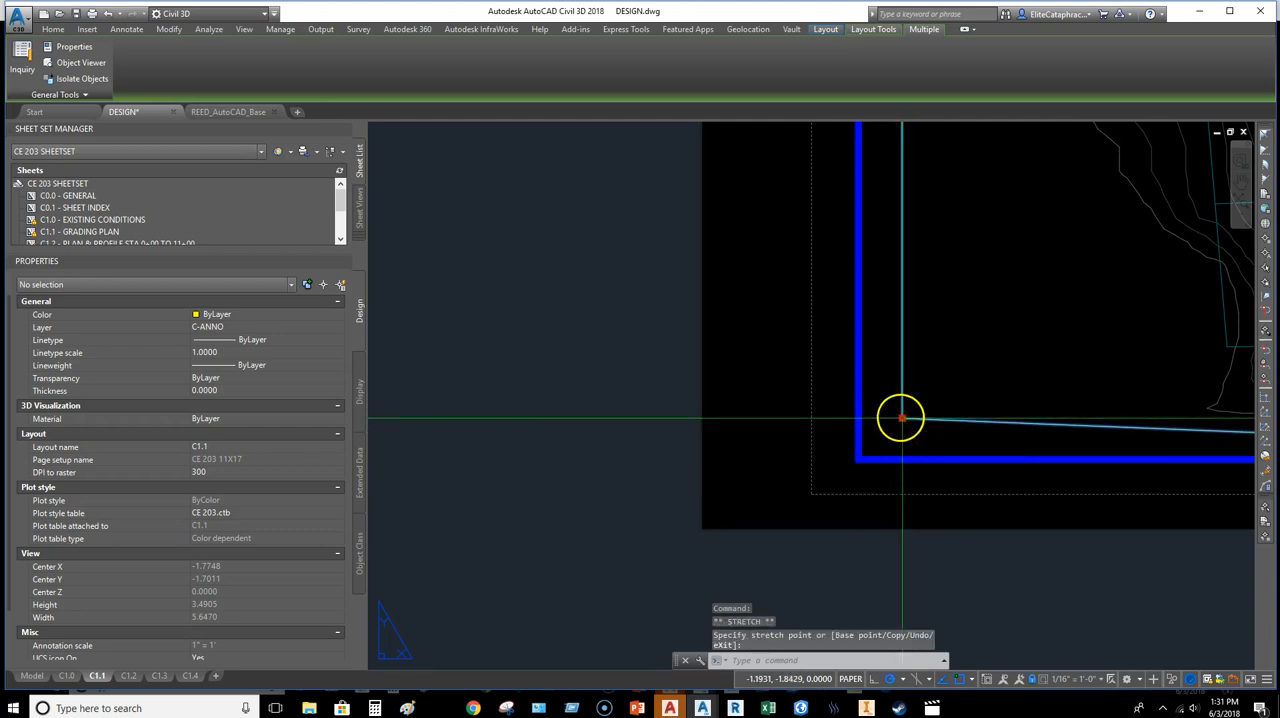
click(863, 464)
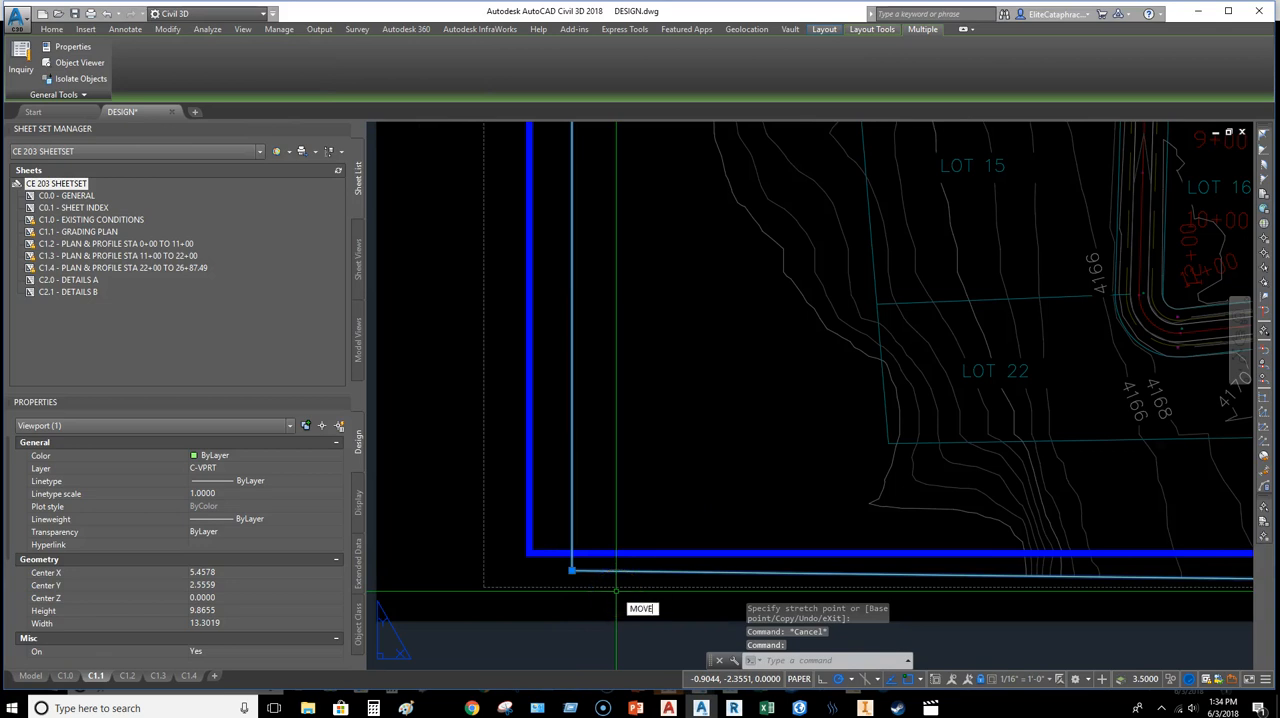
Step: Move the C1.1 viewport and its clipping boundary straight up so the lower-left corner sits inside the title block border
key(Return)
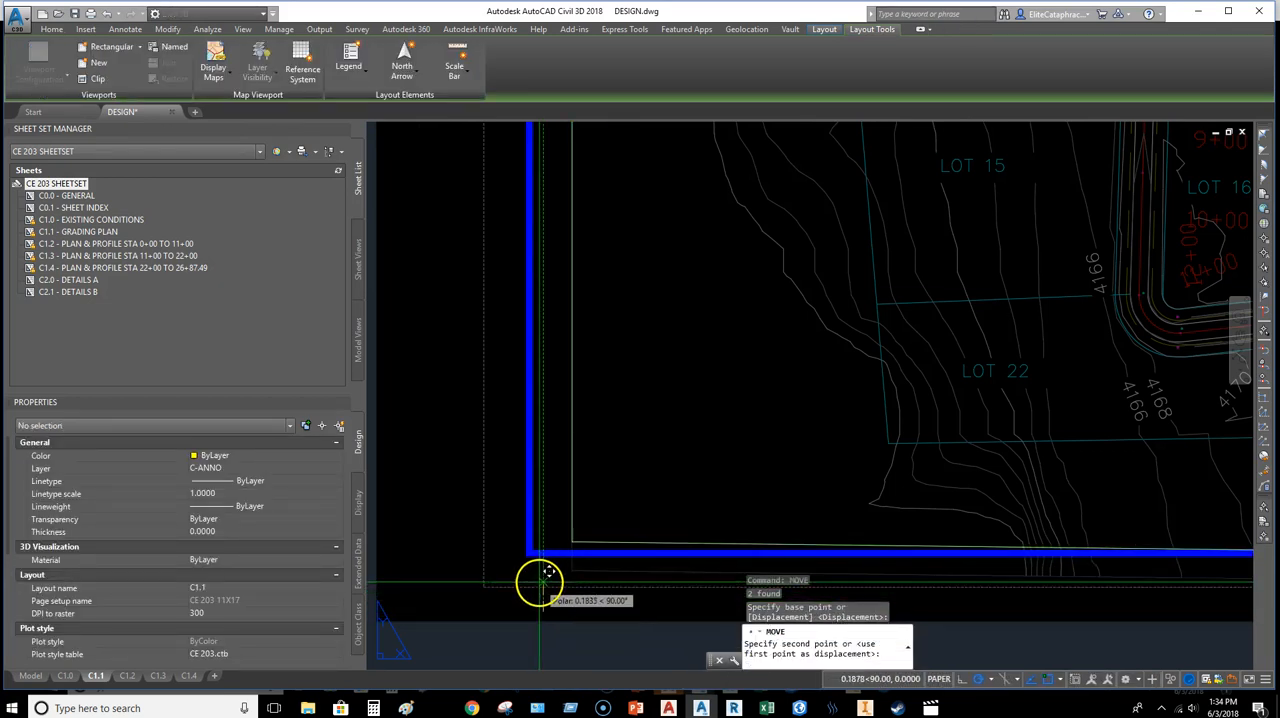
click(538, 580)
scroll(868, 476, down, 5)
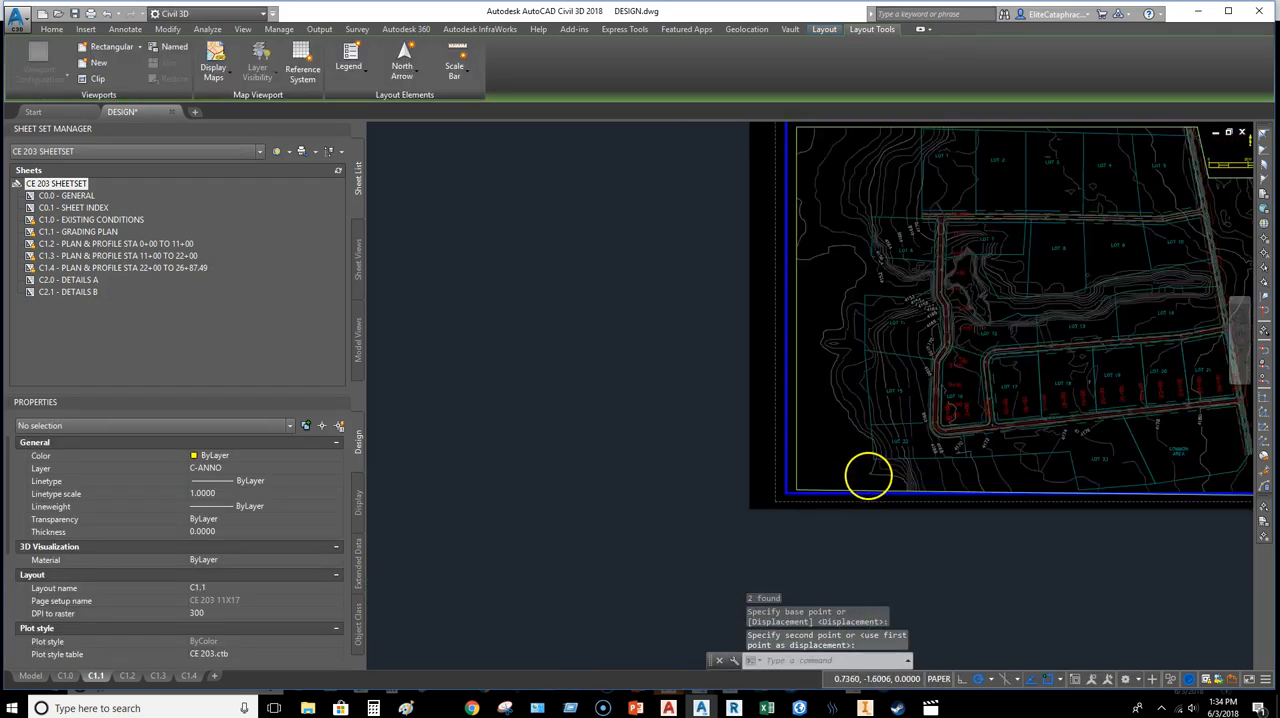
Step: Examine the edges and corners of the C1.1 viewport against the title block border and scale bar
scroll(868, 476, down, 2)
middle_drag(868, 418, 872, 537)
scroll(1051, 391, up, 4)
middle_drag(1071, 367, 932, 365)
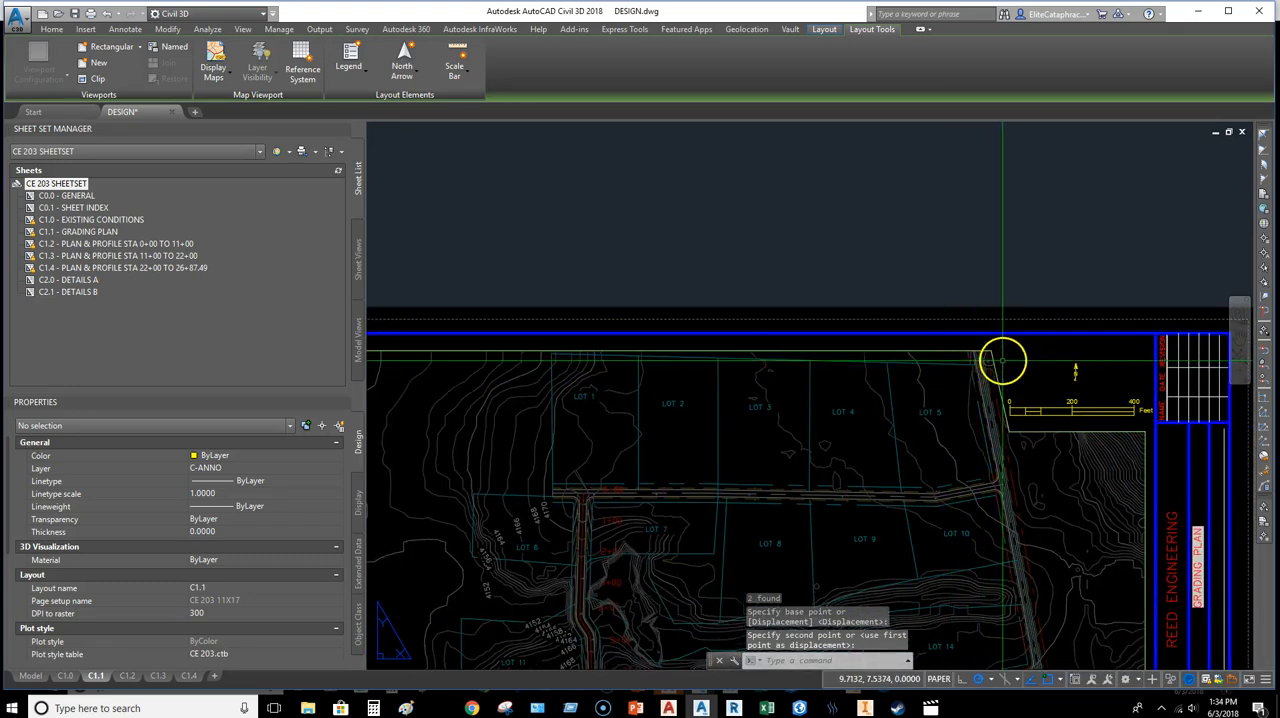
click(1003, 361)
click(988, 359)
middle_drag(666, 382, 781, 145)
middle_drag(941, 461, 946, 300)
scroll(862, 508, up, 3)
scroll(1043, 500, down, 2)
middle_drag(908, 496, 771, 536)
mouse_move(931, 517)
middle_down()
mouse_move(977, 548)
mouse_move(960, 489)
mouse_move(1014, 674)
mouse_move(1019, 560)
mouse_move(983, 434)
middle_up()
middle_drag(837, 437, 874, 497)
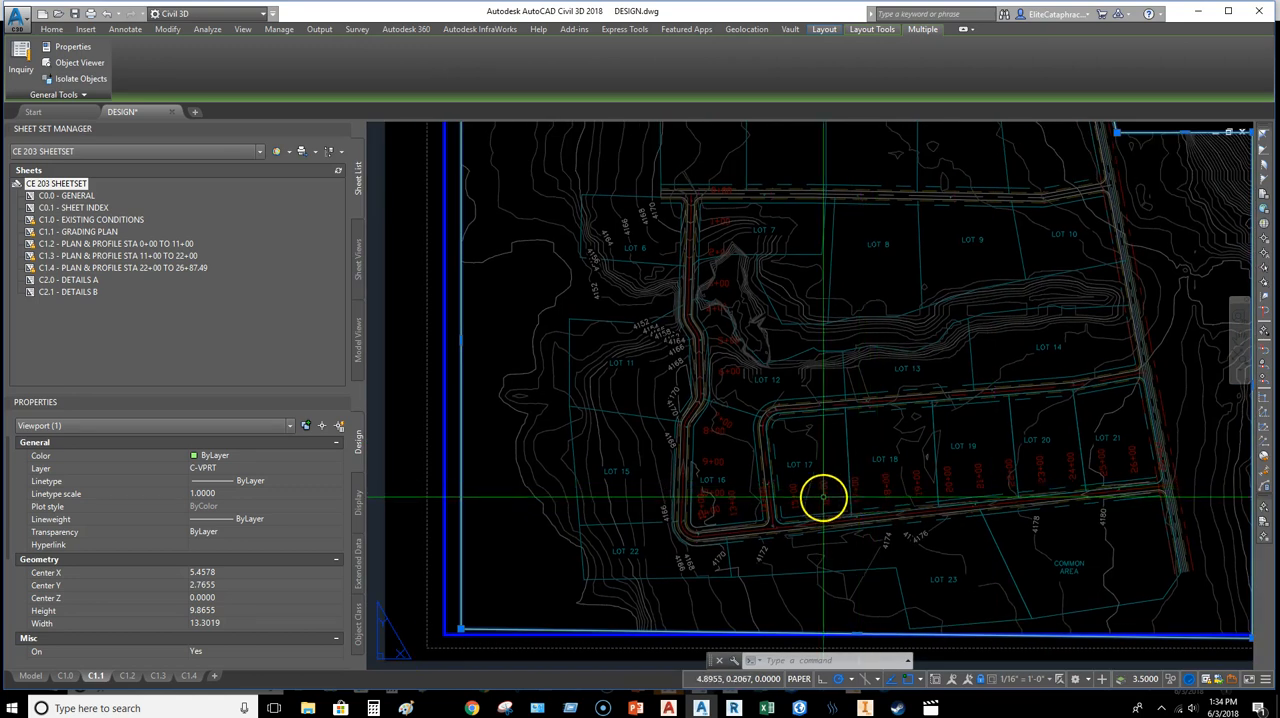
Step: Clear the viewport selection and save the DESIGN drawing
key(Escape)
key(Escape)
scroll(886, 423, down, 4)
middle_drag(737, 451, 932, 408)
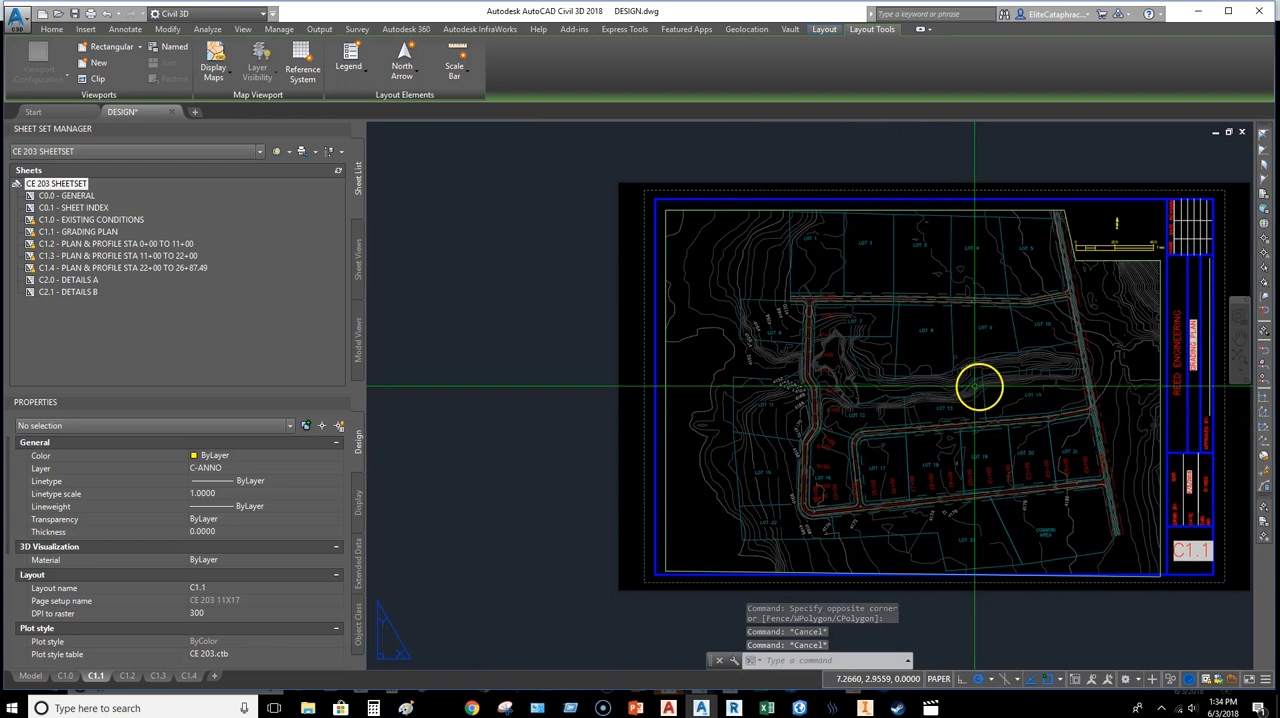
middle_drag(888, 408, 766, 428)
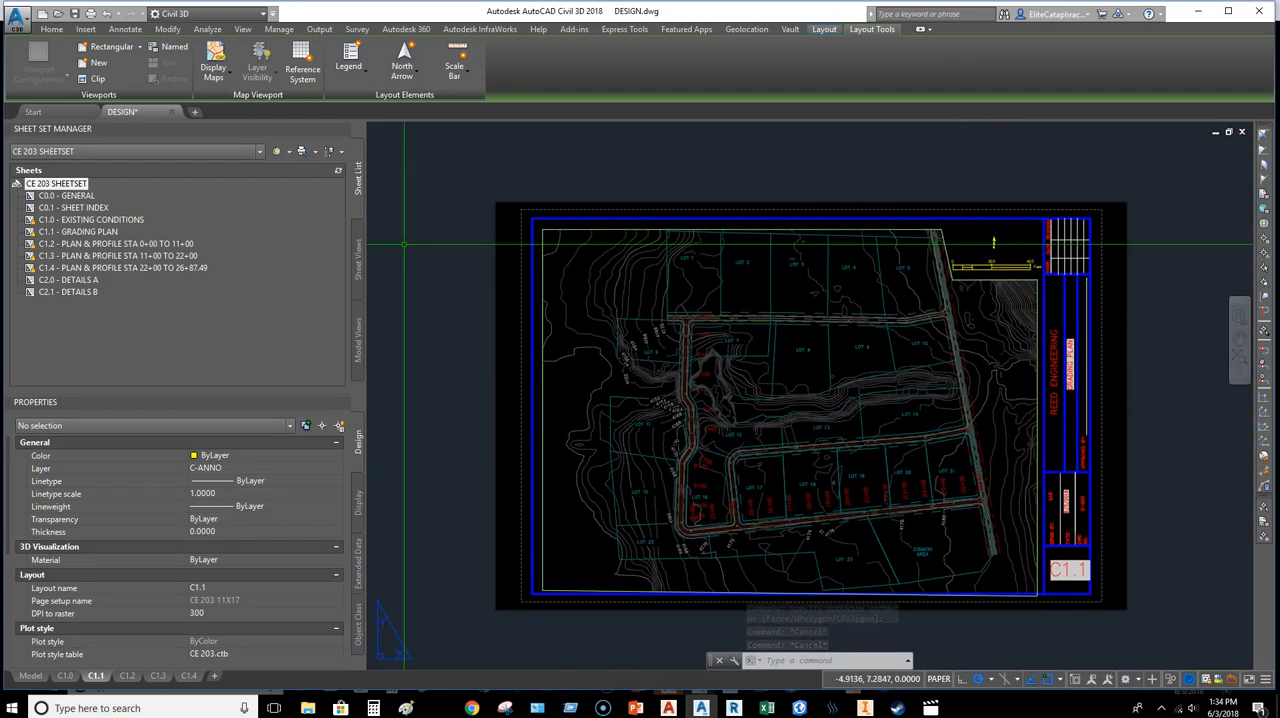
click(74, 16)
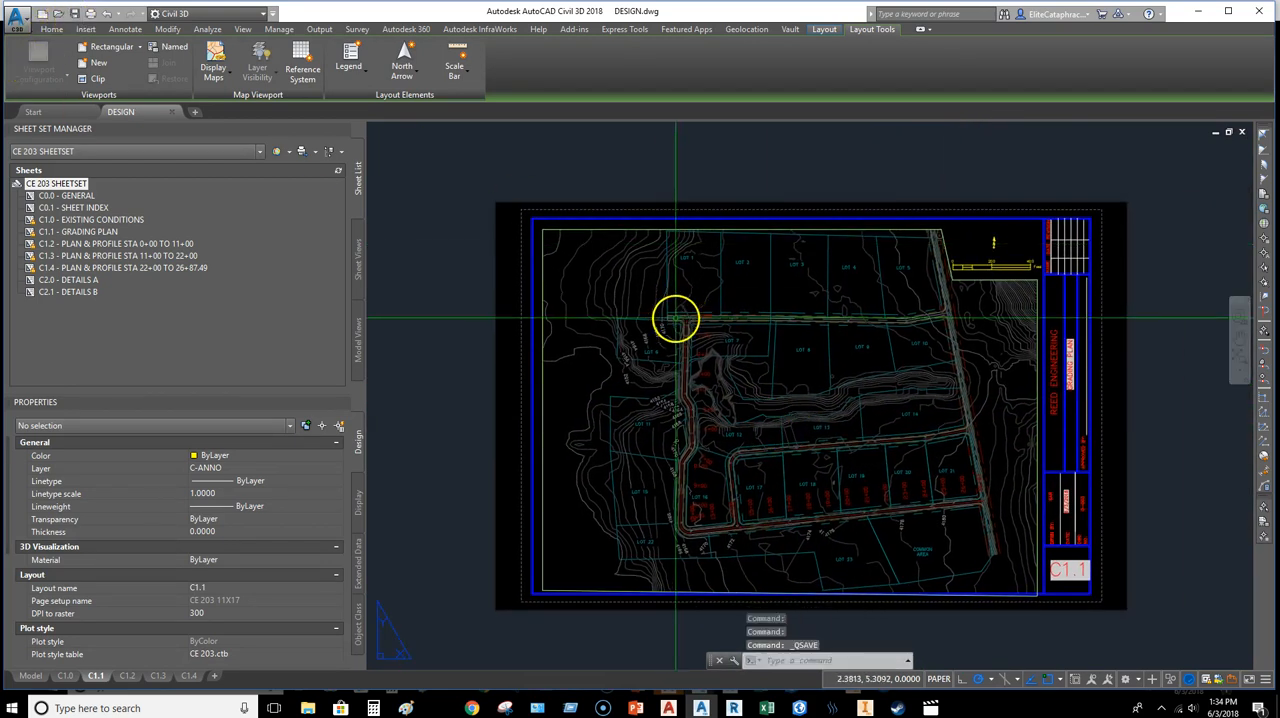
Step: Review the C1.1 grading plan, the C1.0 existing conditions layout and the C1.2 plan and profile layout
middle_drag(1070, 507, 1014, 491)
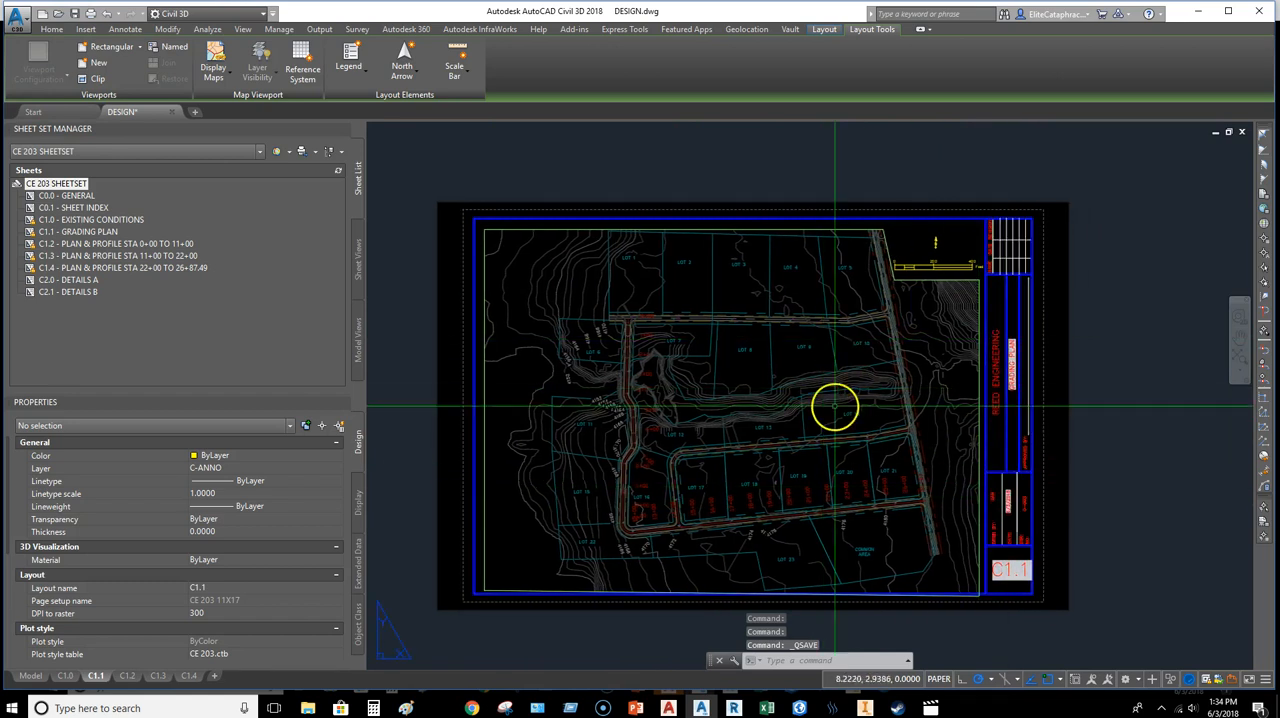
scroll(850, 398, up, 4)
middle_drag(986, 424, 964, 442)
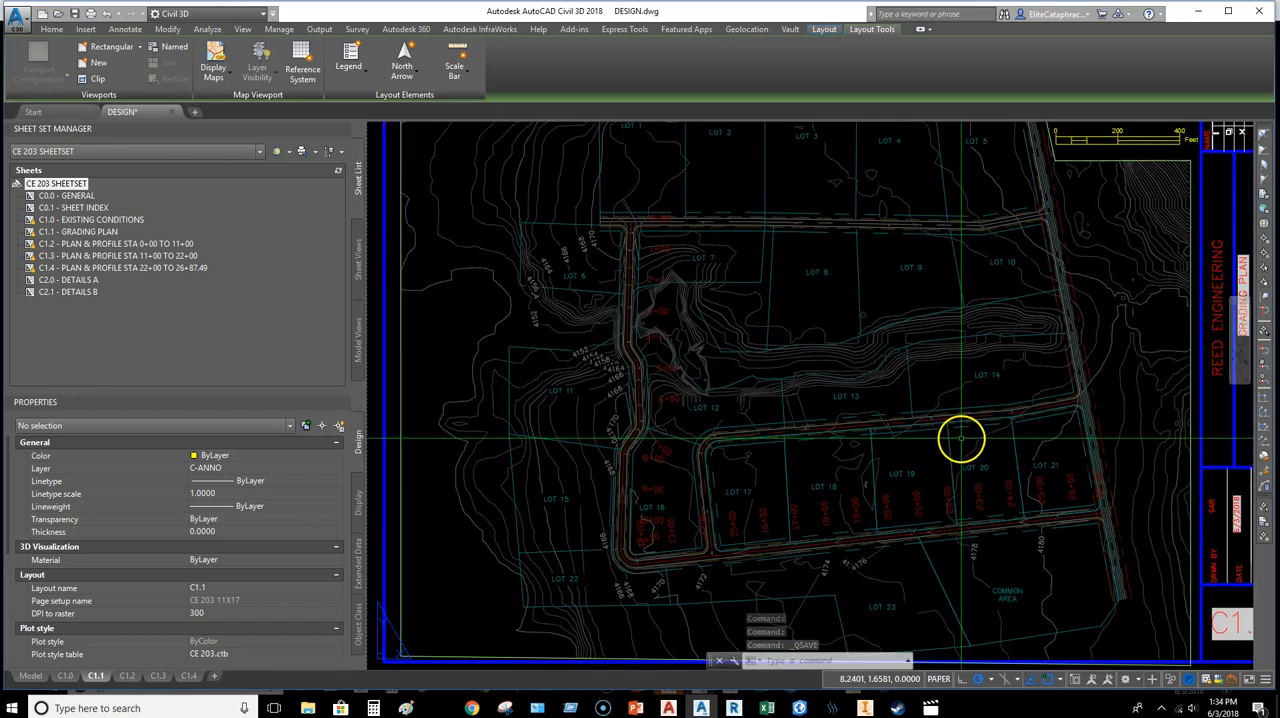
click(68, 676)
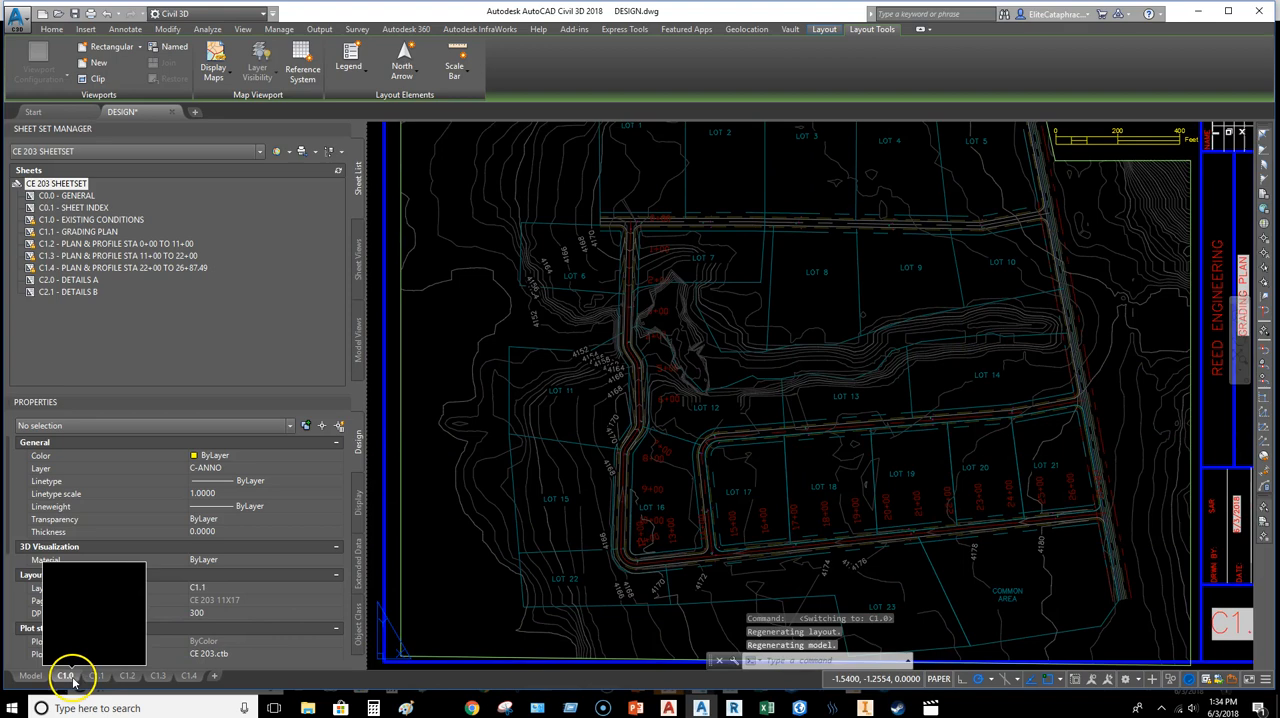
middle_drag(732, 583, 728, 478)
scroll(751, 497, up, 2)
middle_drag(779, 519, 757, 448)
middle_drag(1000, 480, 1040, 519)
click(127, 676)
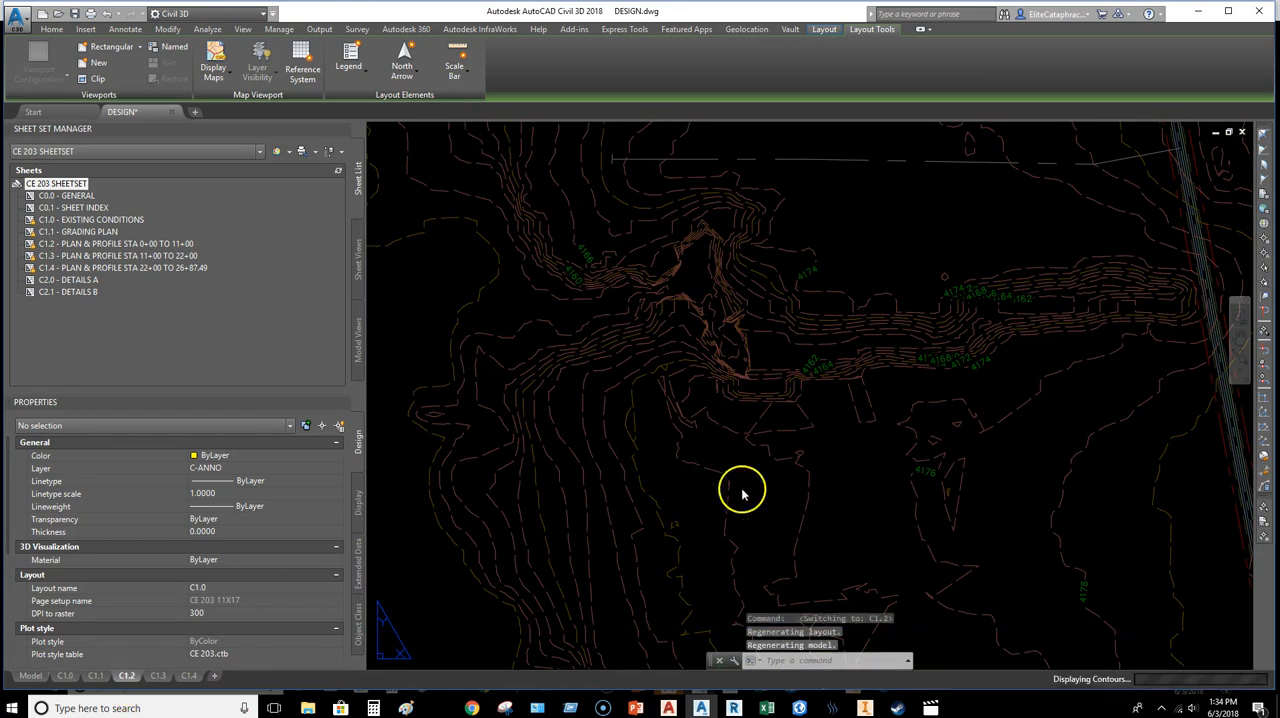
middle_drag(818, 425, 786, 466)
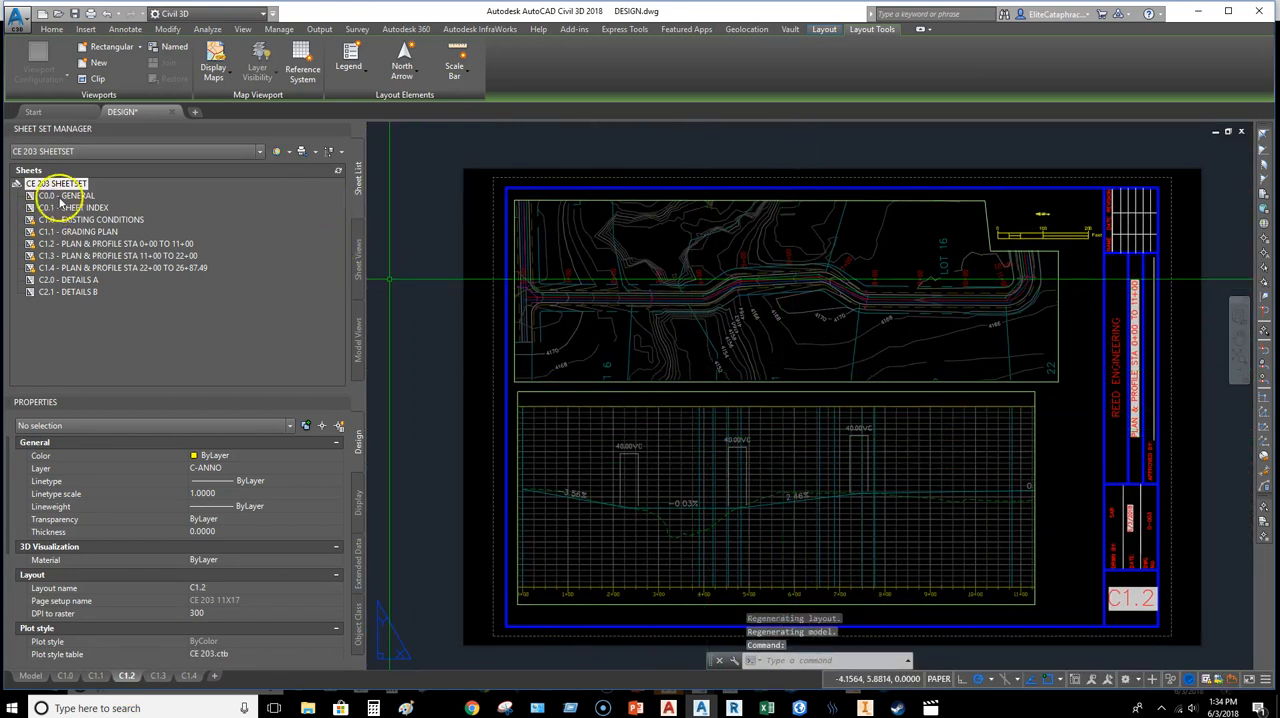
Step: Open the C0.0 - GENERAL sheet from the sheet set and change its sheet title to COVER
right_click(68, 196)
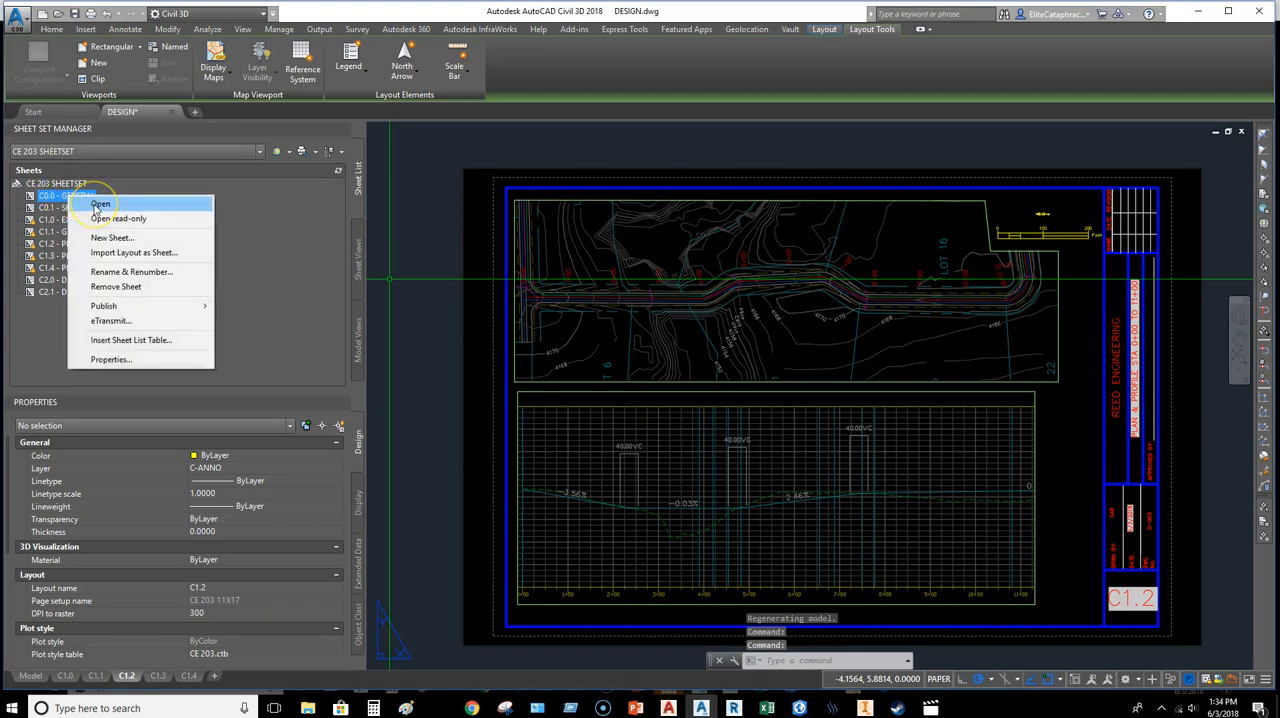
click(100, 204)
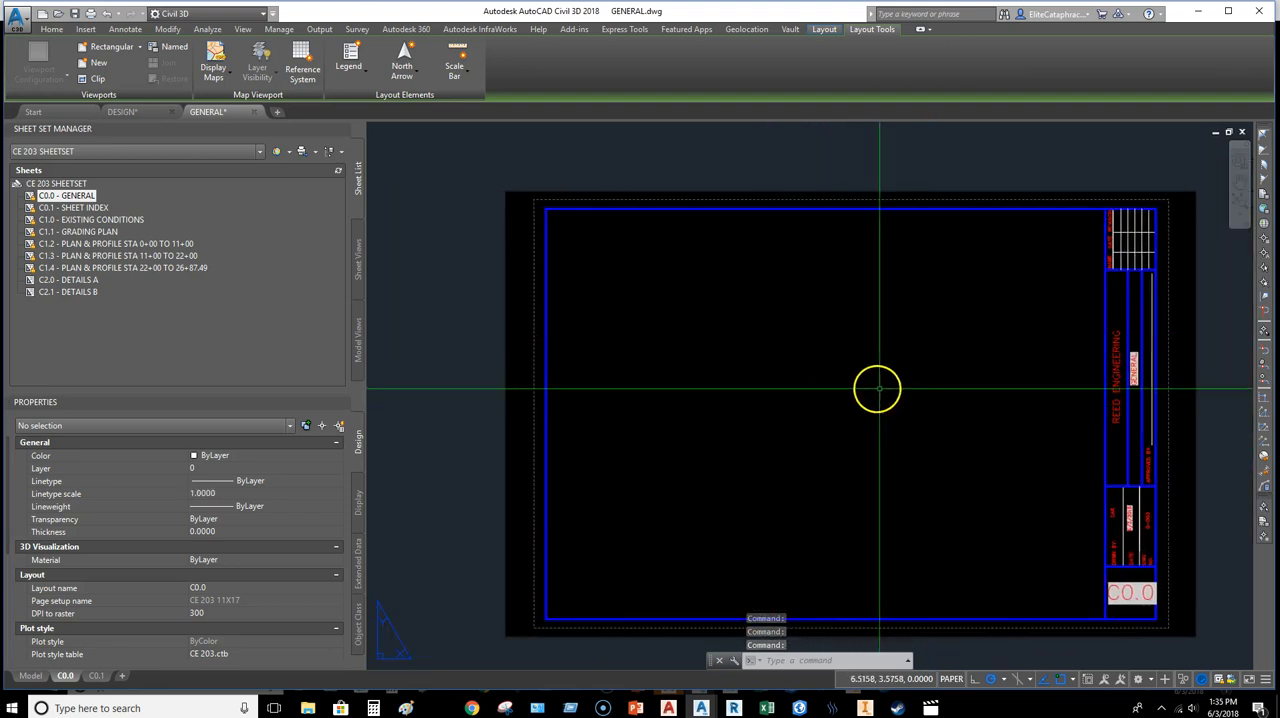
right_click(46, 199)
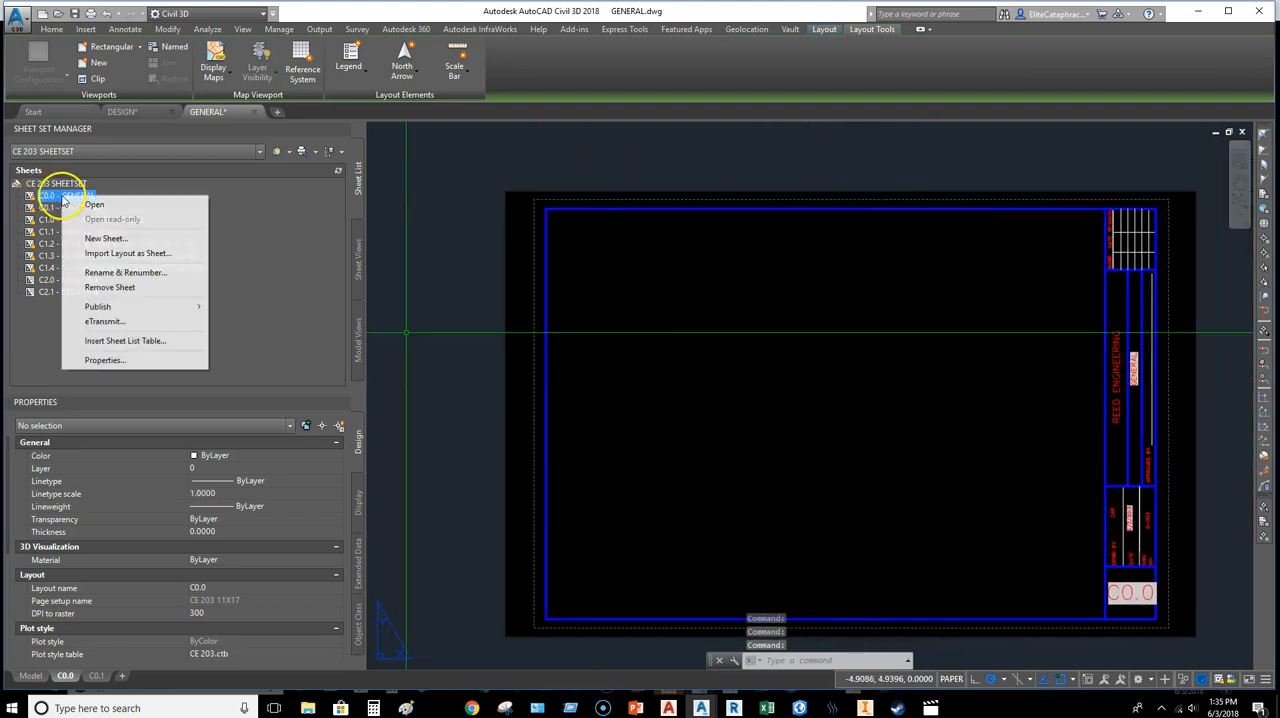
click(118, 272)
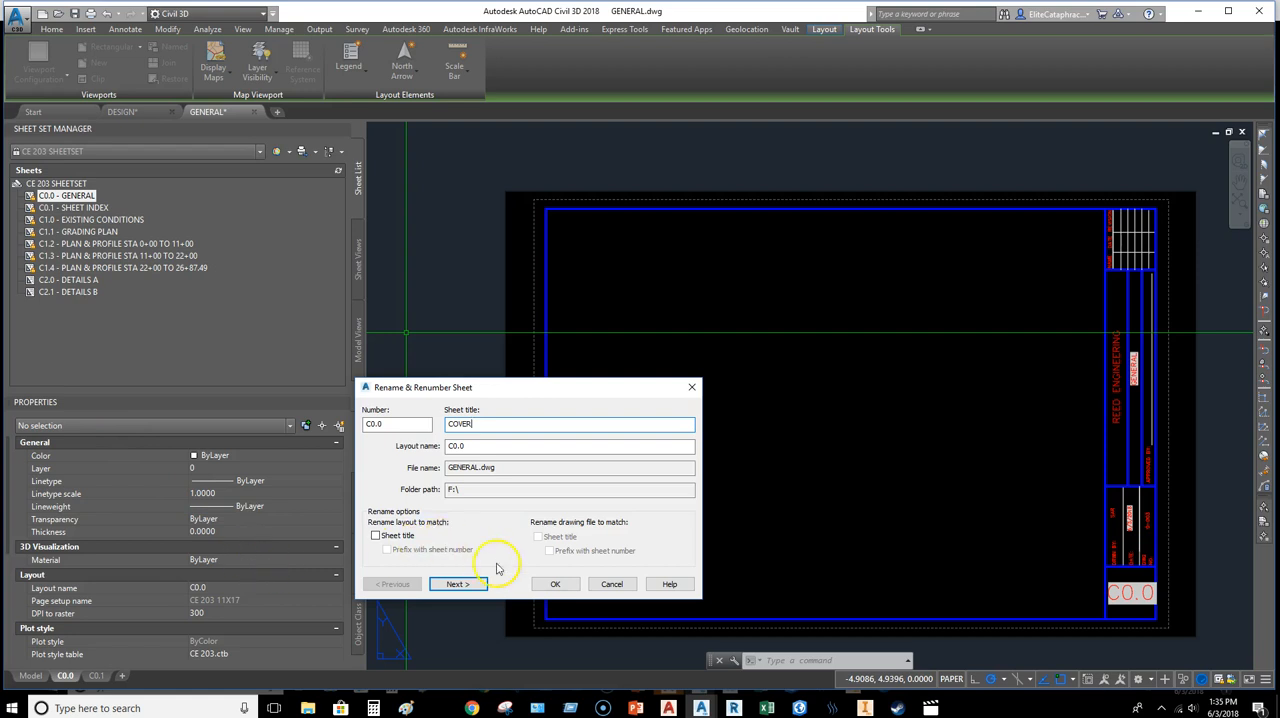
click(553, 585)
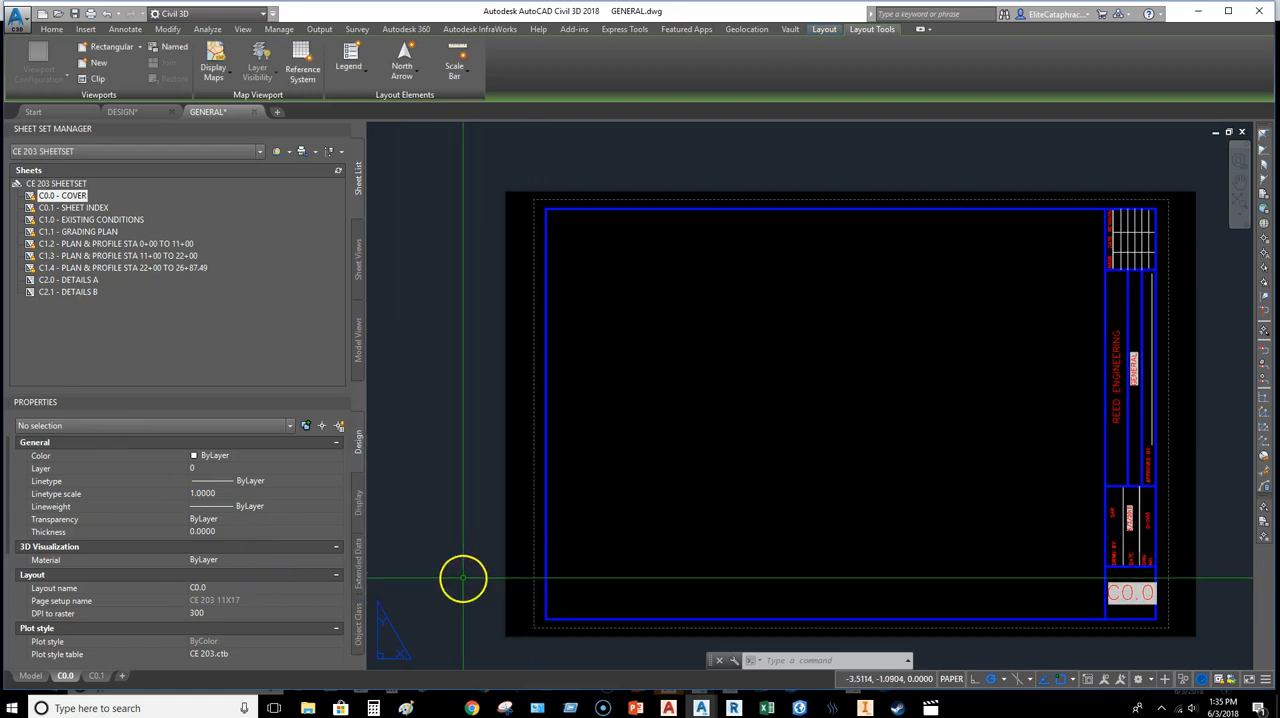
Step: Regenerate all of the C0.0 layout to refresh the sheet title field in the title block
middle_drag(876, 517, 749, 479)
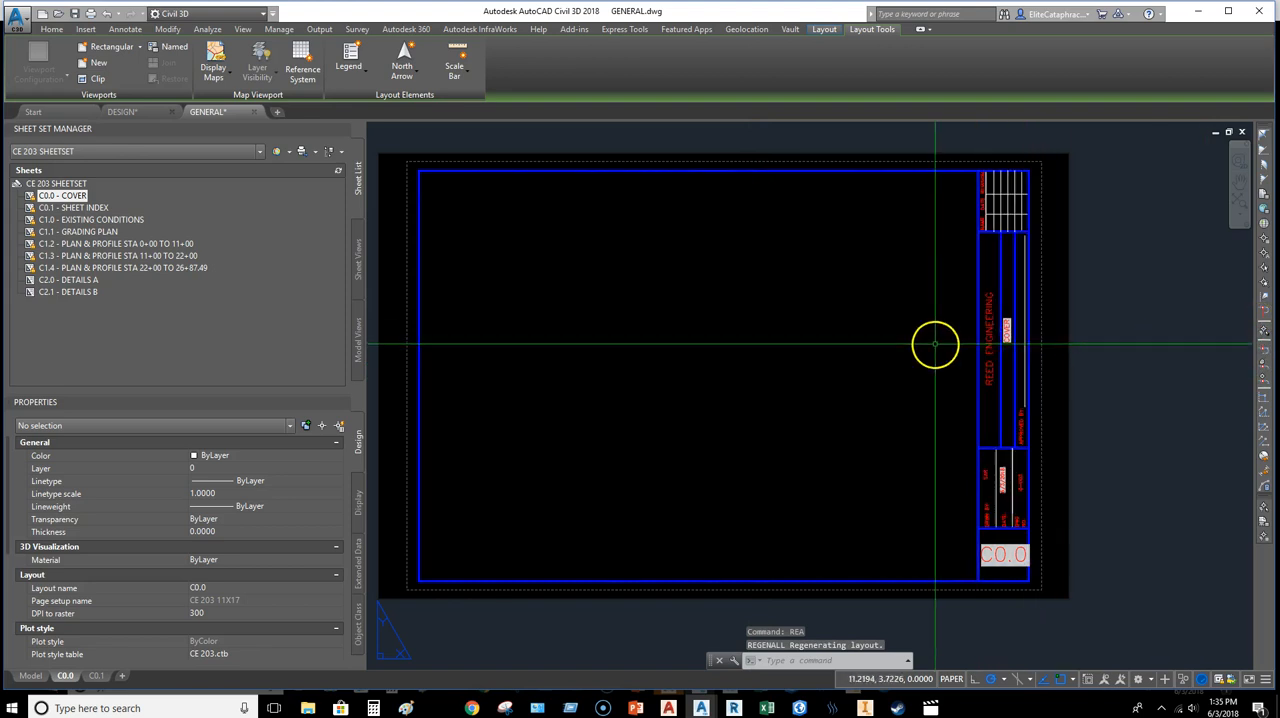
middle_drag(631, 285, 623, 294)
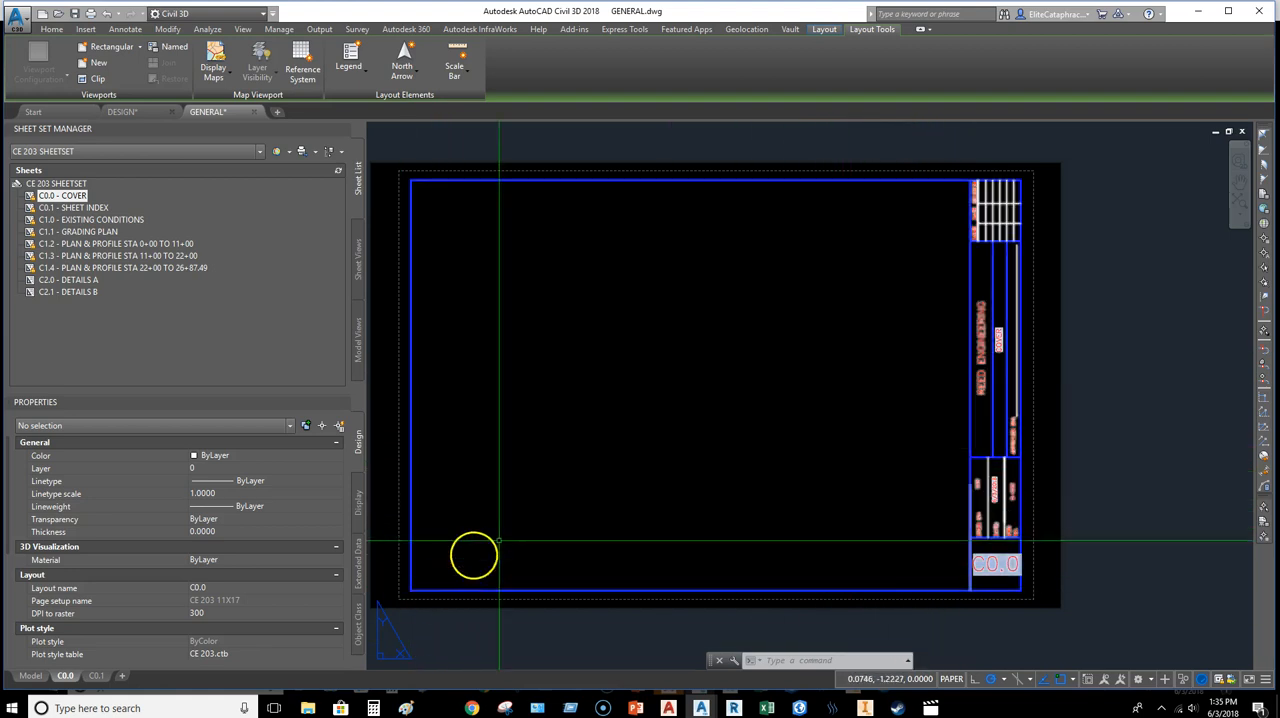
middle_drag(510, 533, 660, 537)
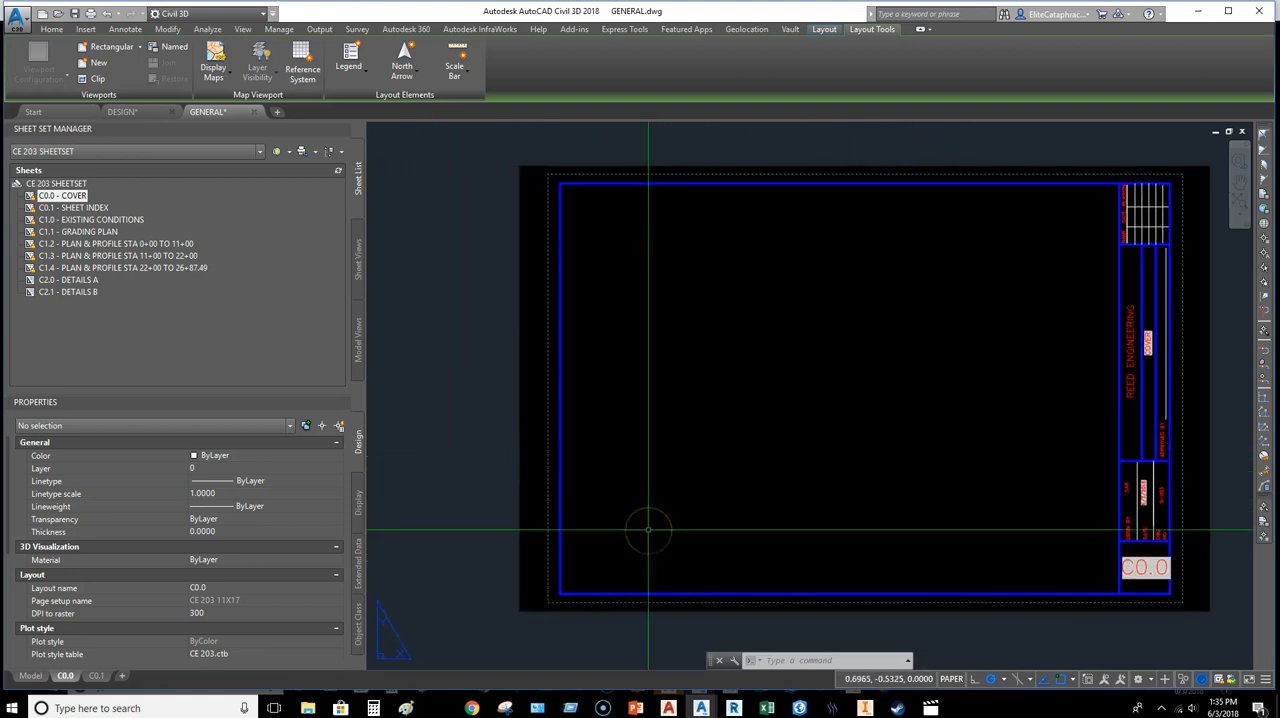
mouse_move(859, 425)
middle_down()
mouse_move(723, 405)
mouse_move(771, 446)
mouse_move(763, 431)
middle_up()
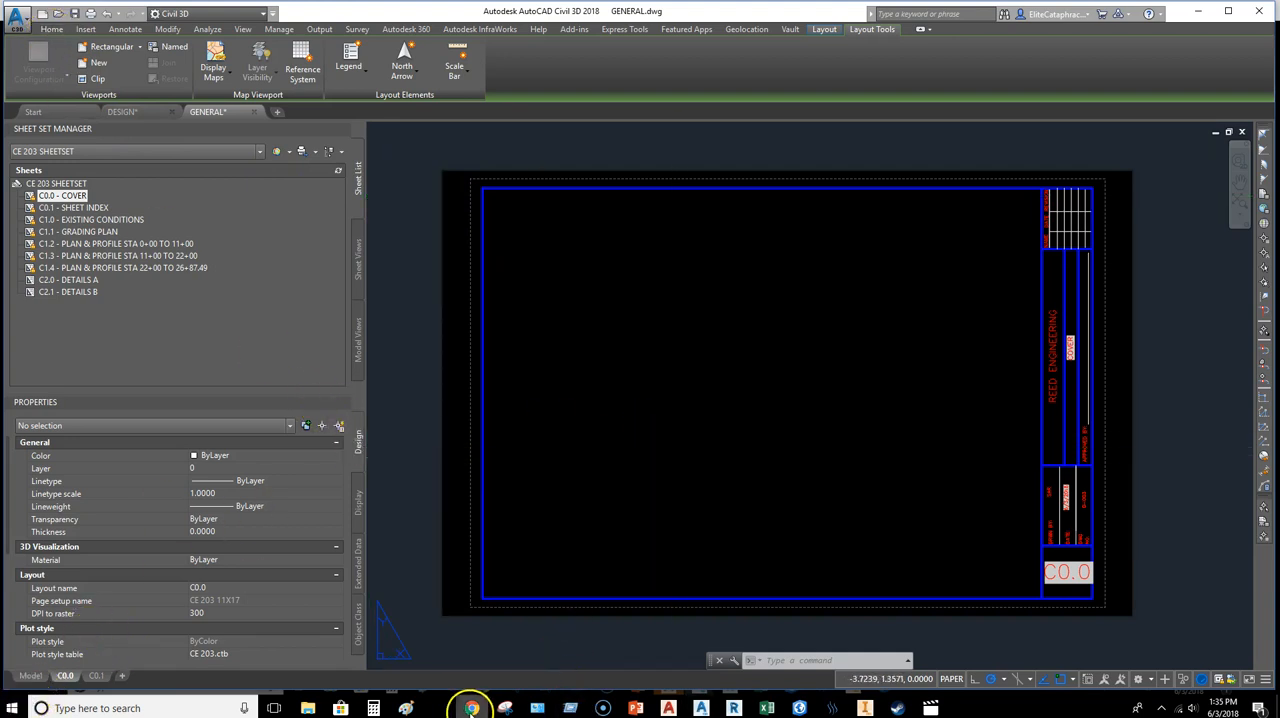
Step: Switch to Chrome, search the web for VICINITY MAP and open the Snazzy Maps site
click(464, 708)
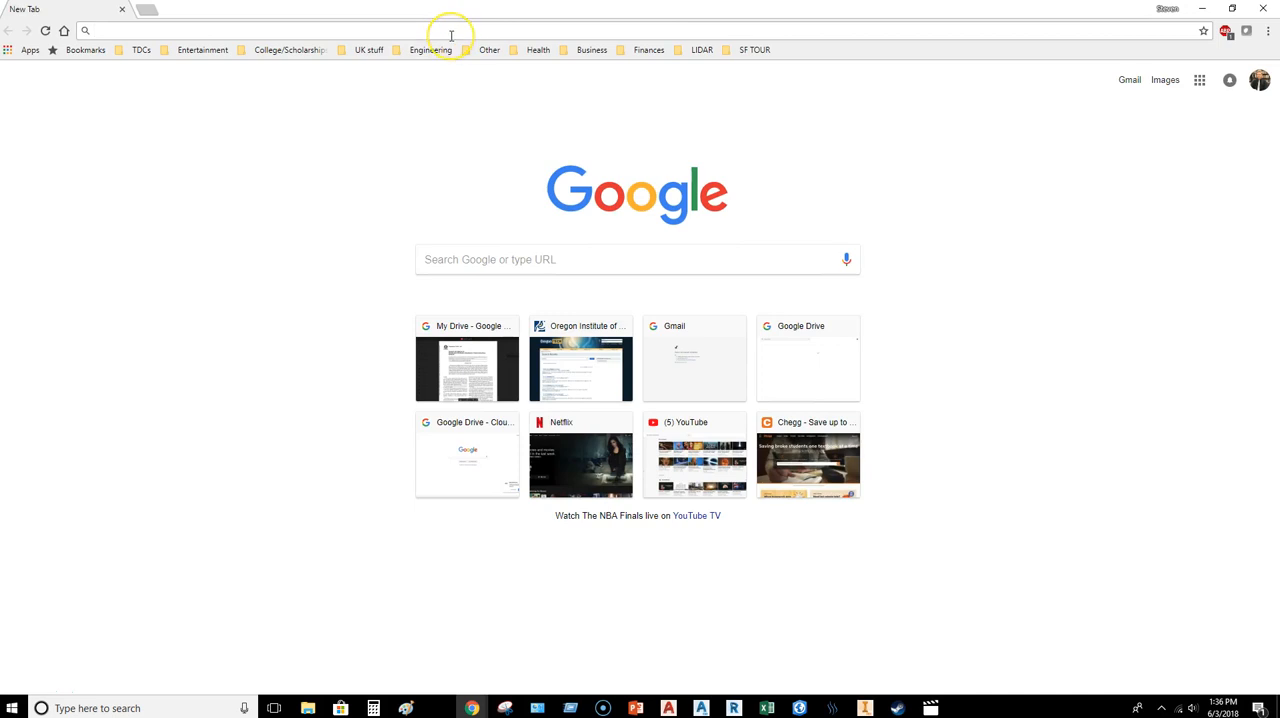
text(vic)
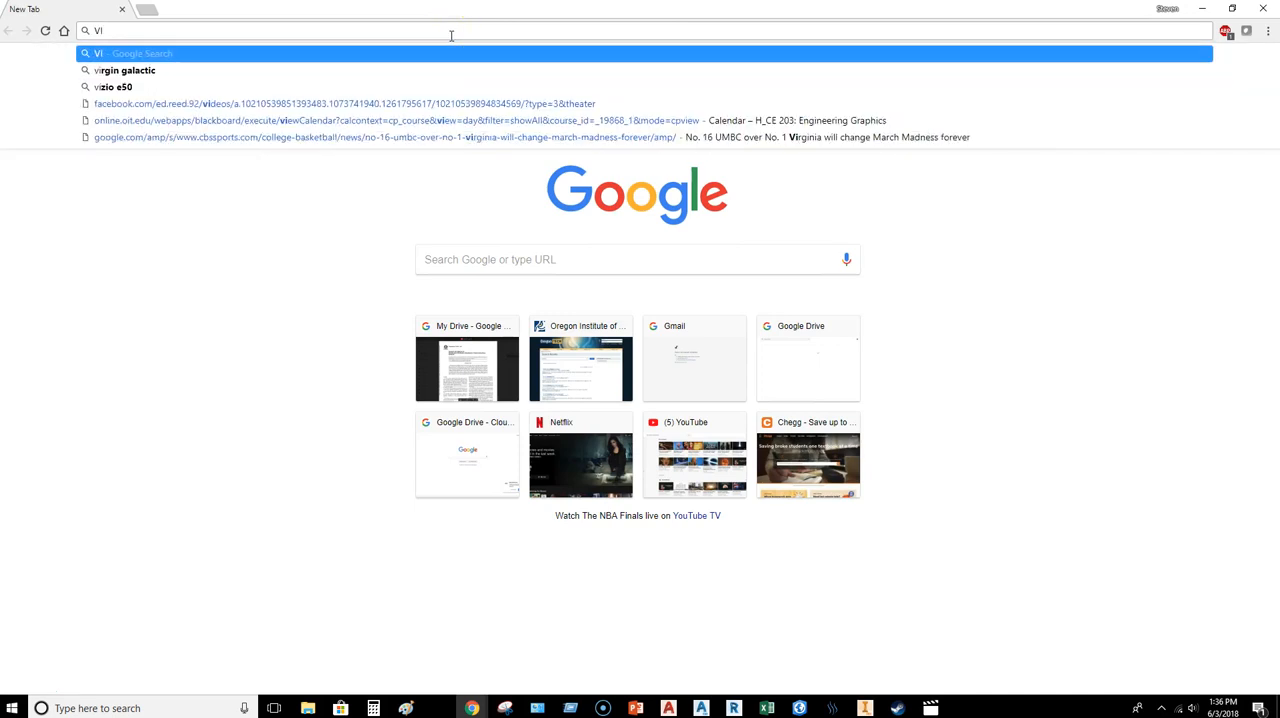
text(INI)
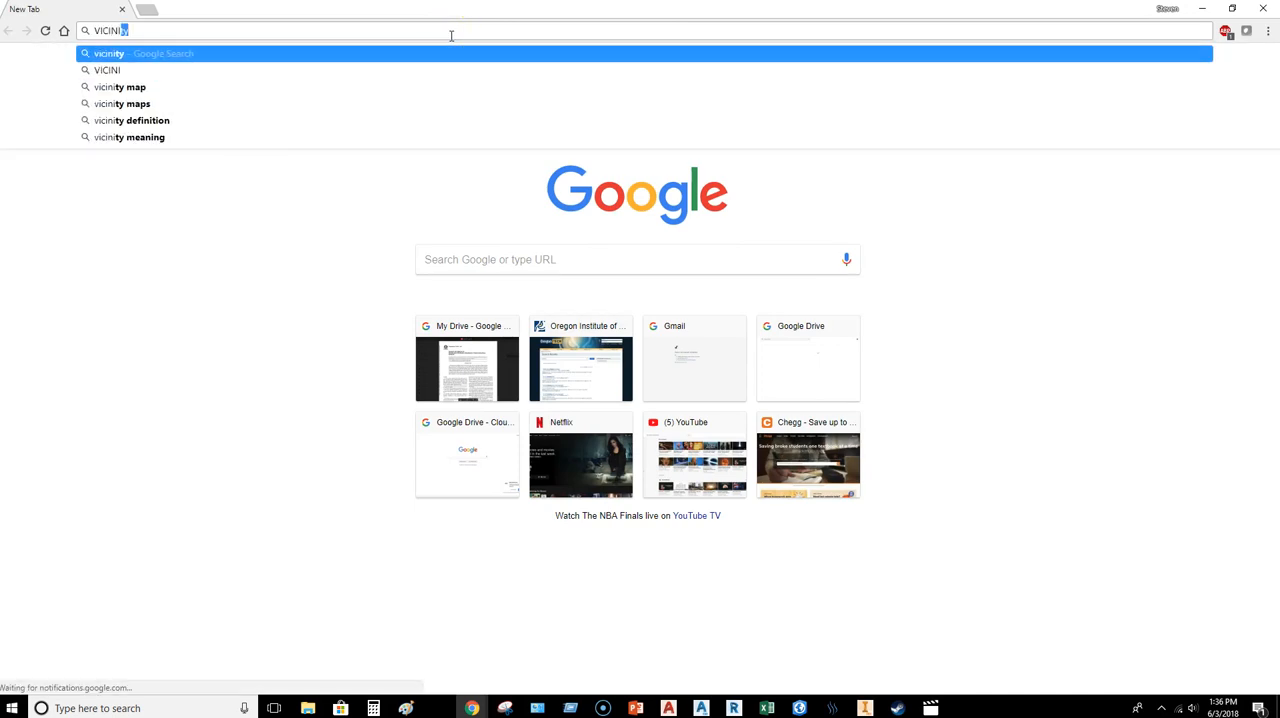
text(TY MAPS)
key(Return)
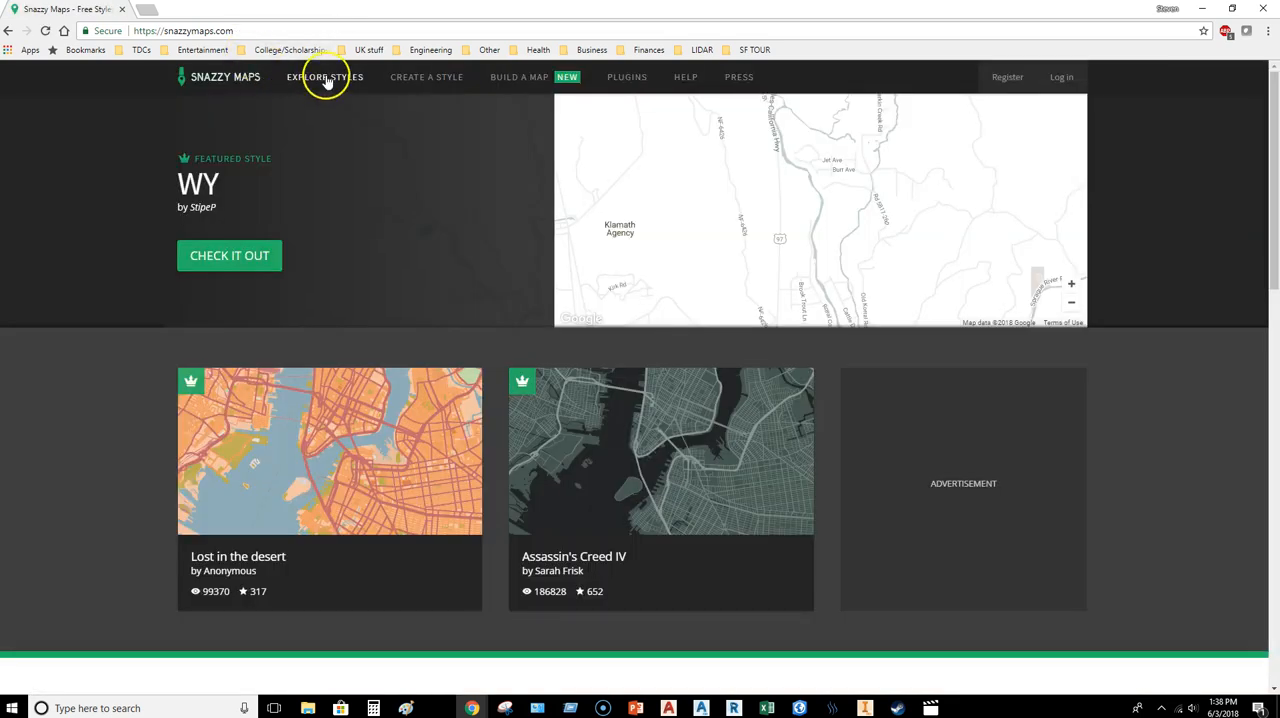
Step: Explore the Snazzy Maps styles and open the Black and White style
click(327, 82)
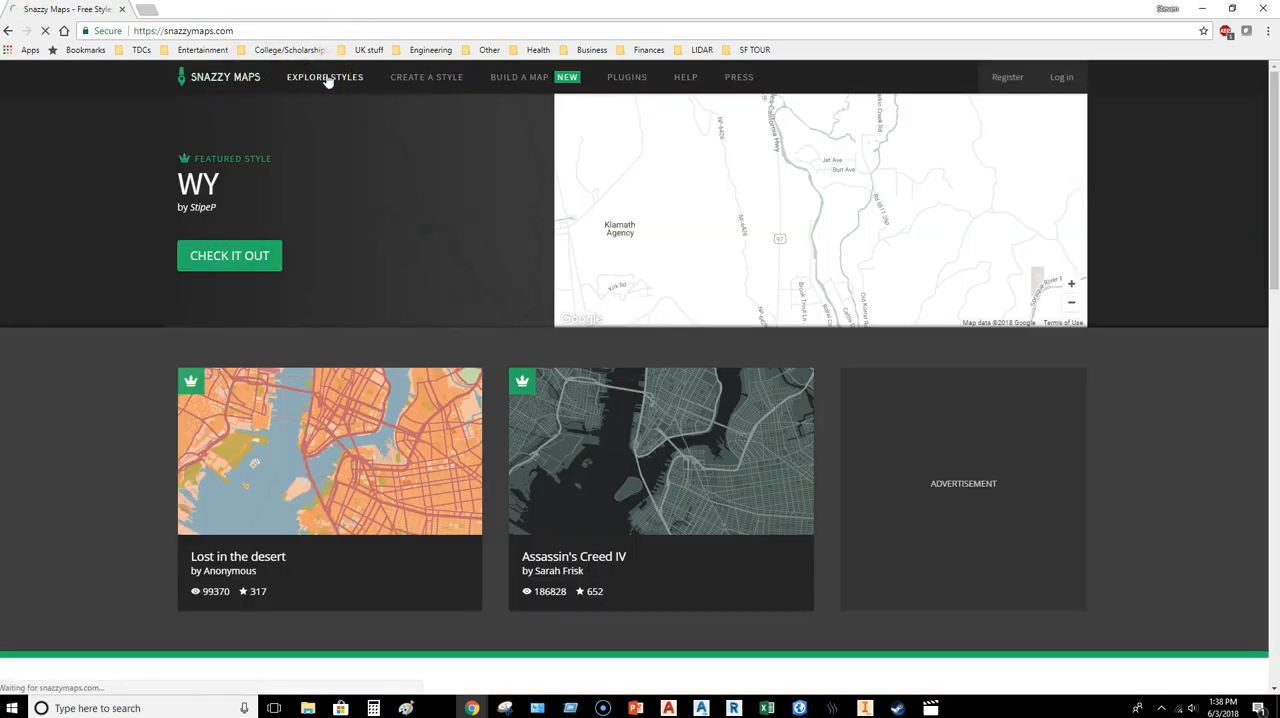
scroll(555, 310, down, 9)
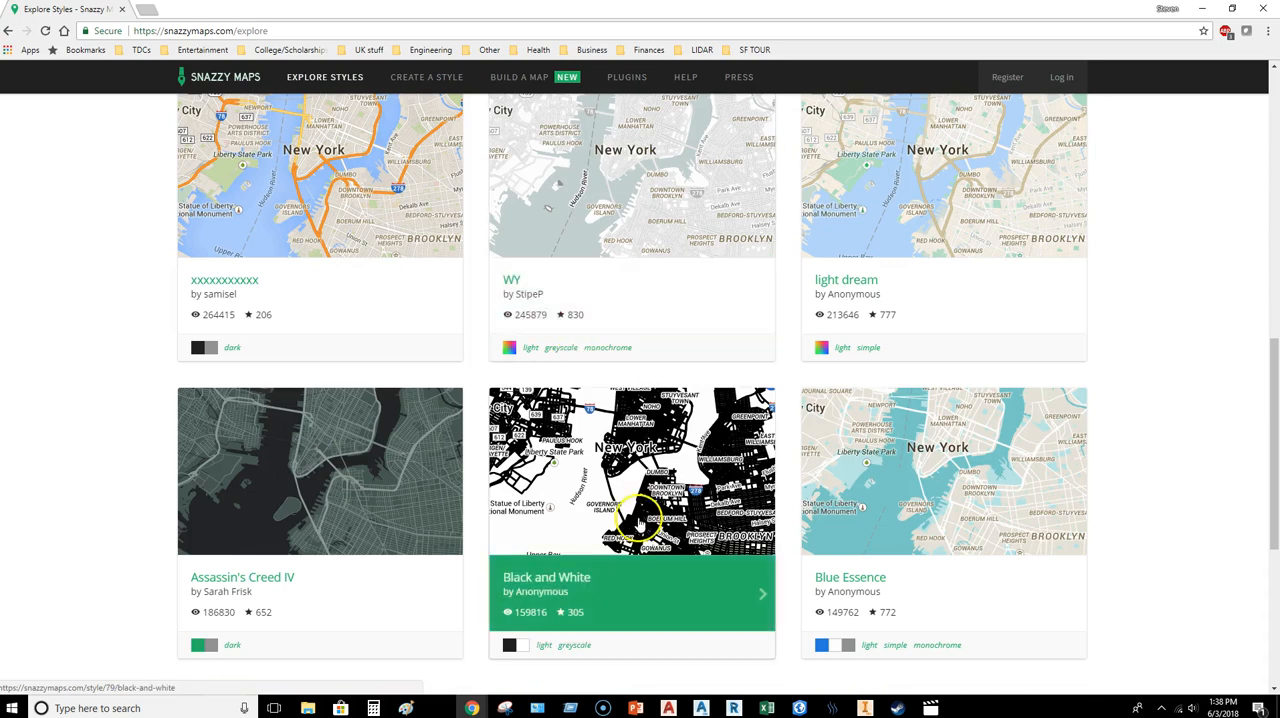
click(641, 500)
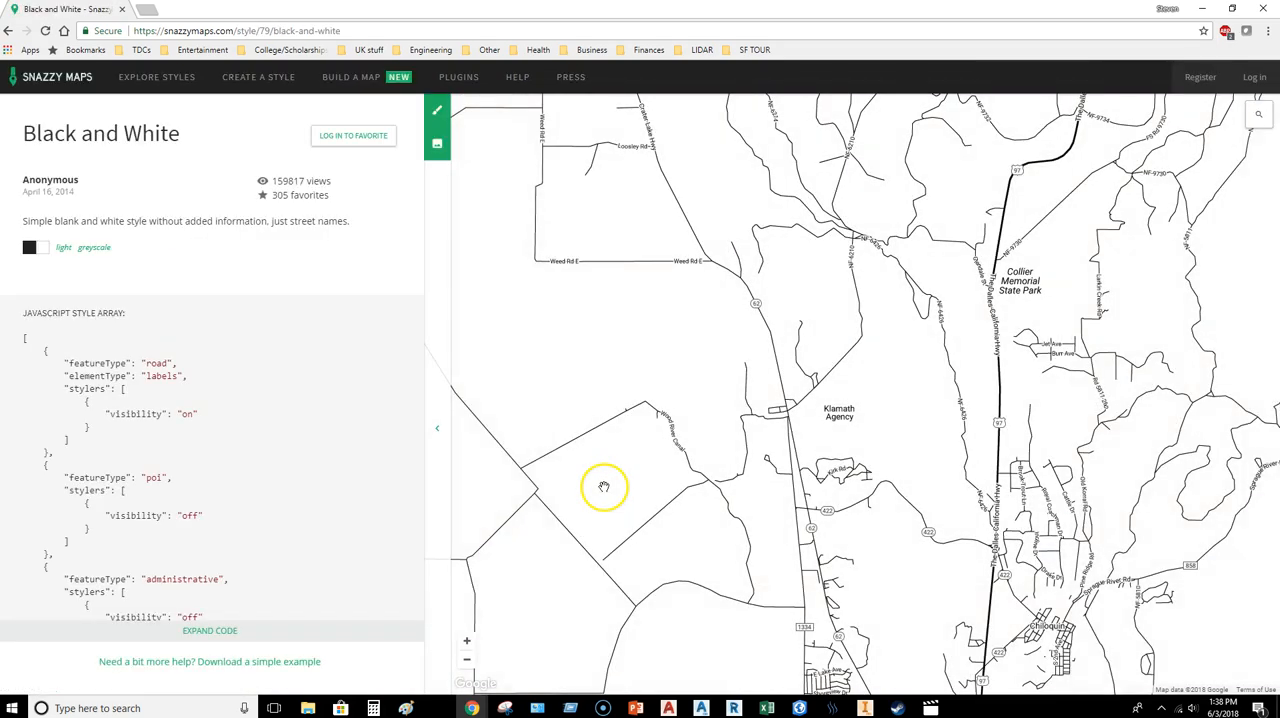
Step: Frame the Black and White map around Klamath Agency, with Collier Memorial State Park and Chiloquin in view
scroll(828, 385, down, 5)
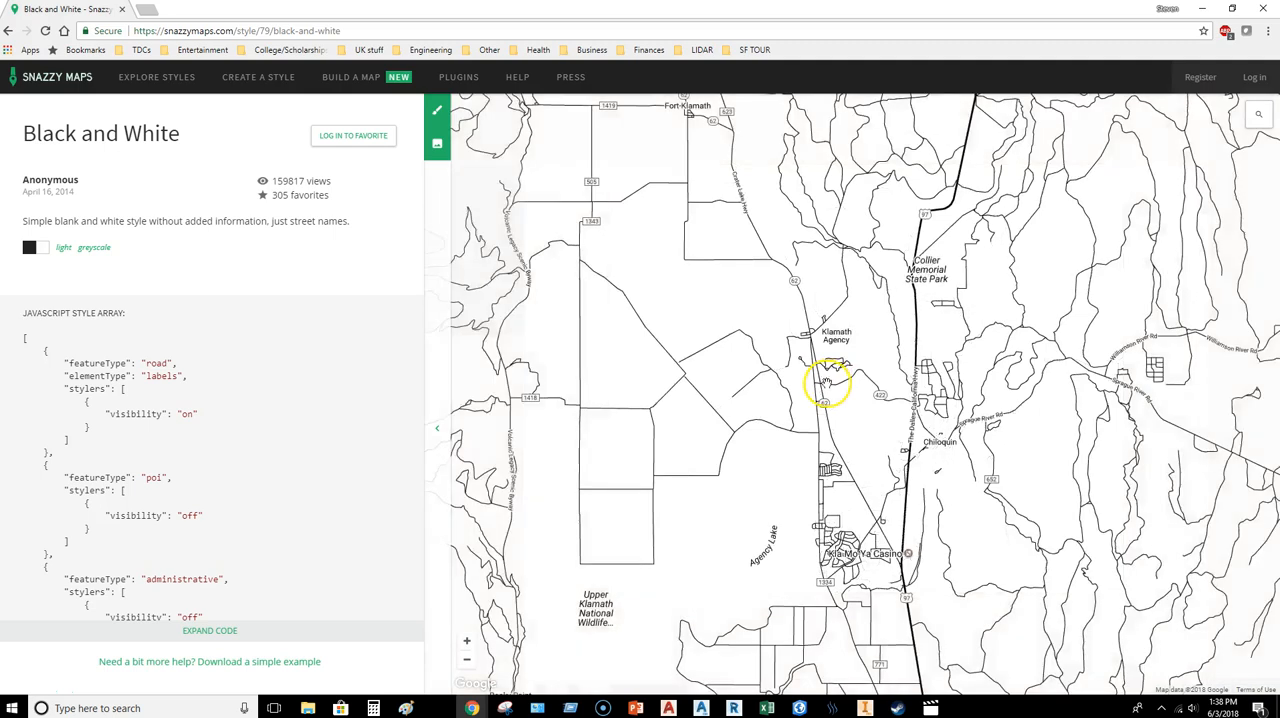
scroll(826, 383, up, 2)
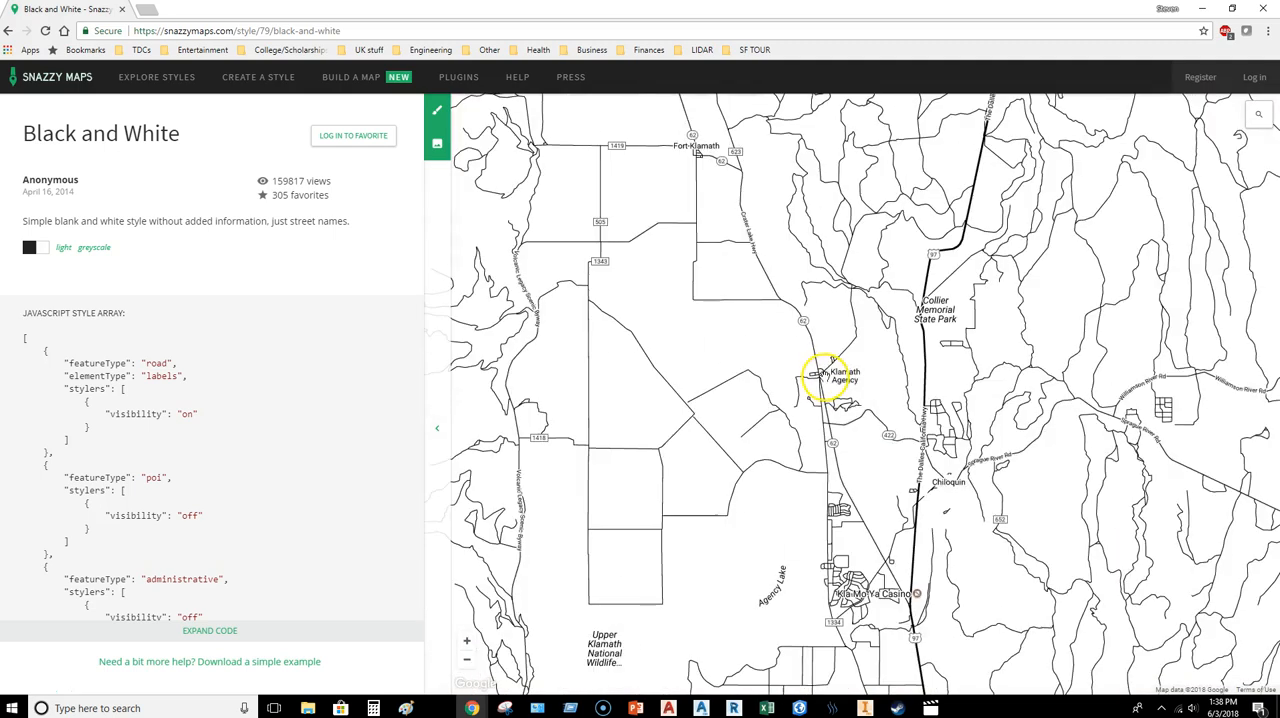
scroll(840, 400, up, 1)
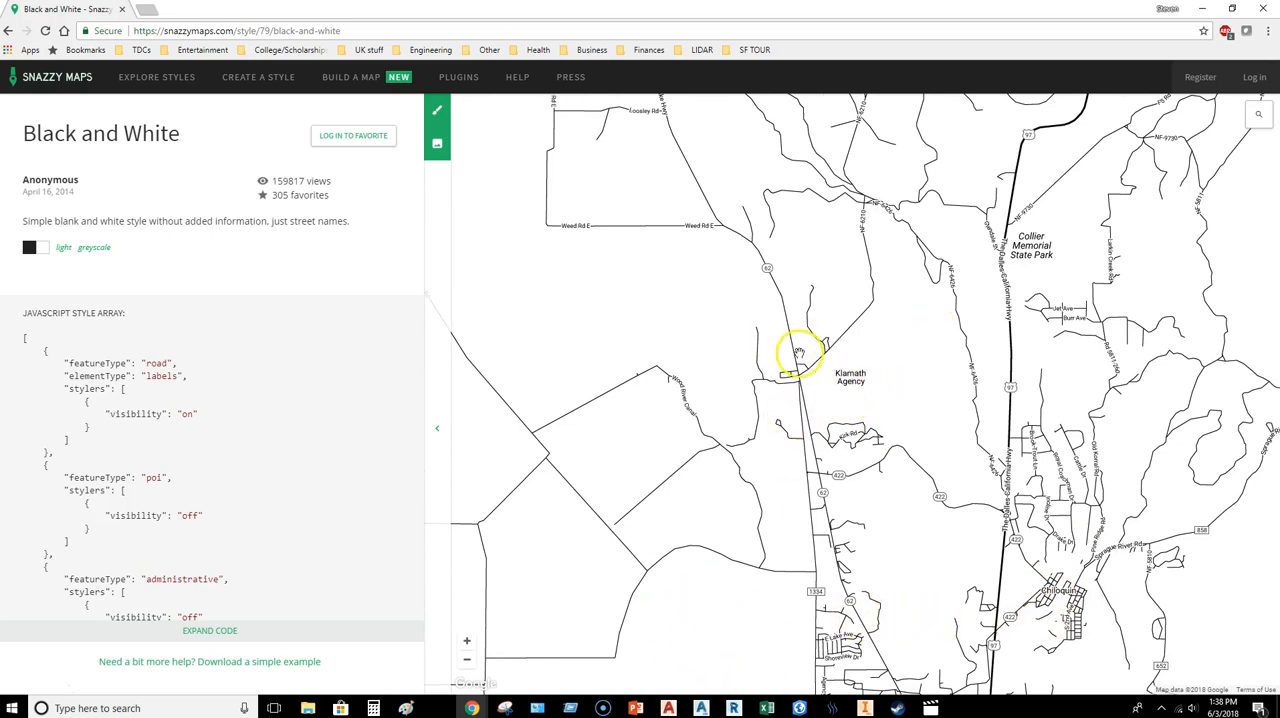
scroll(771, 346, down, 1)
drag(789, 333, 977, 260)
scroll(738, 412, up, 1)
drag(738, 412, 920, 277)
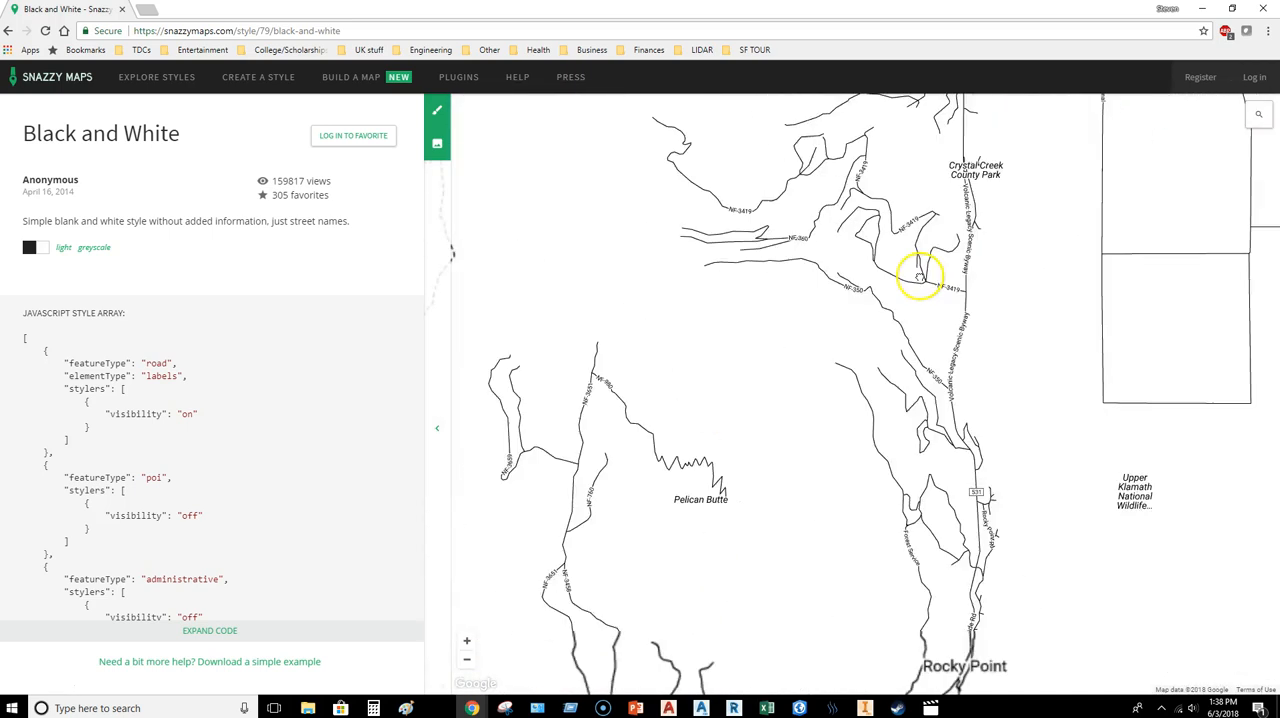
drag(758, 458, 668, 286)
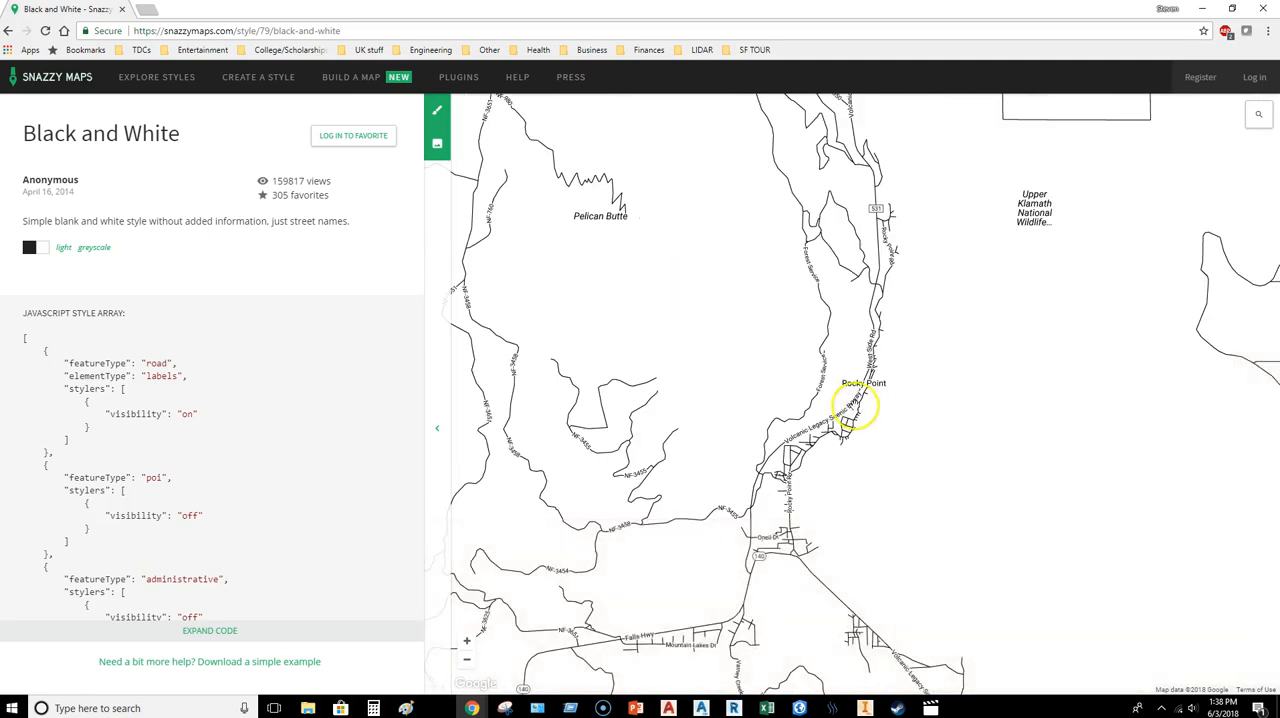
drag(914, 263, 486, 606)
drag(898, 292, 674, 523)
scroll(733, 455, up, 1)
drag(731, 452, 748, 420)
scroll(733, 427, down, 1)
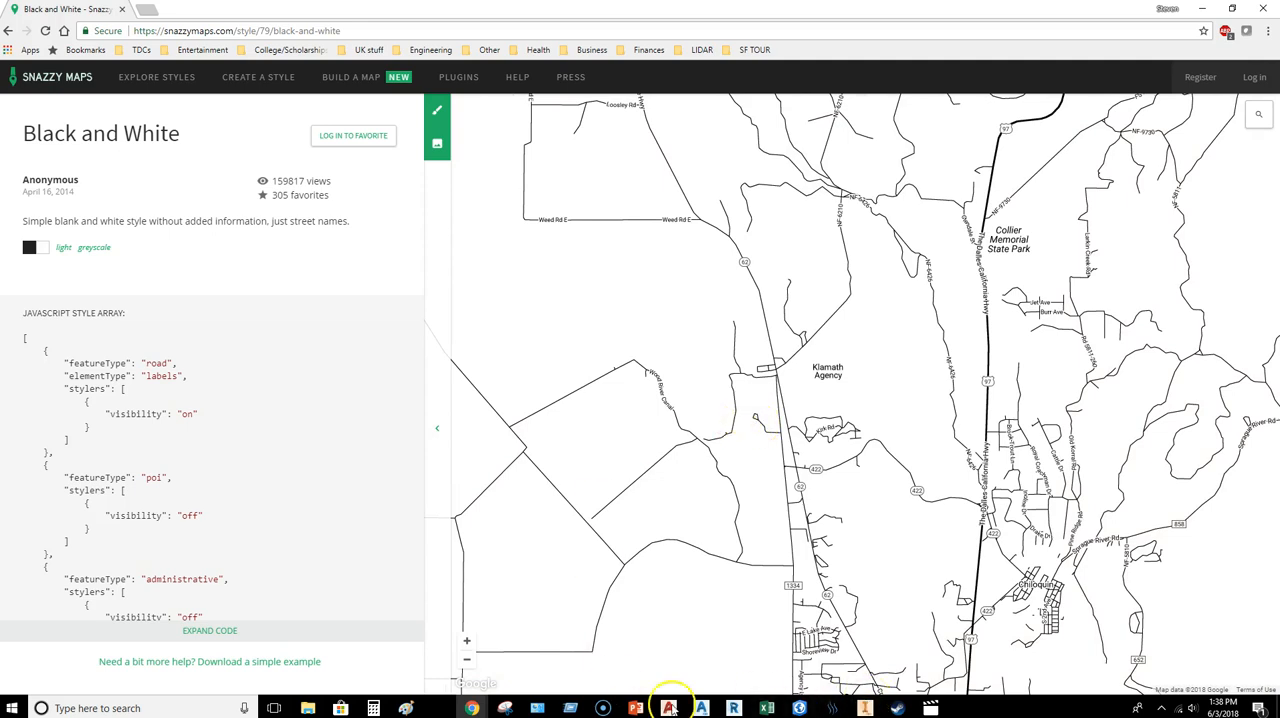
Step: Capture a rectangular snip of the map area around Klamath Agency and Chiloquin with the Snipping Tool
click(506, 708)
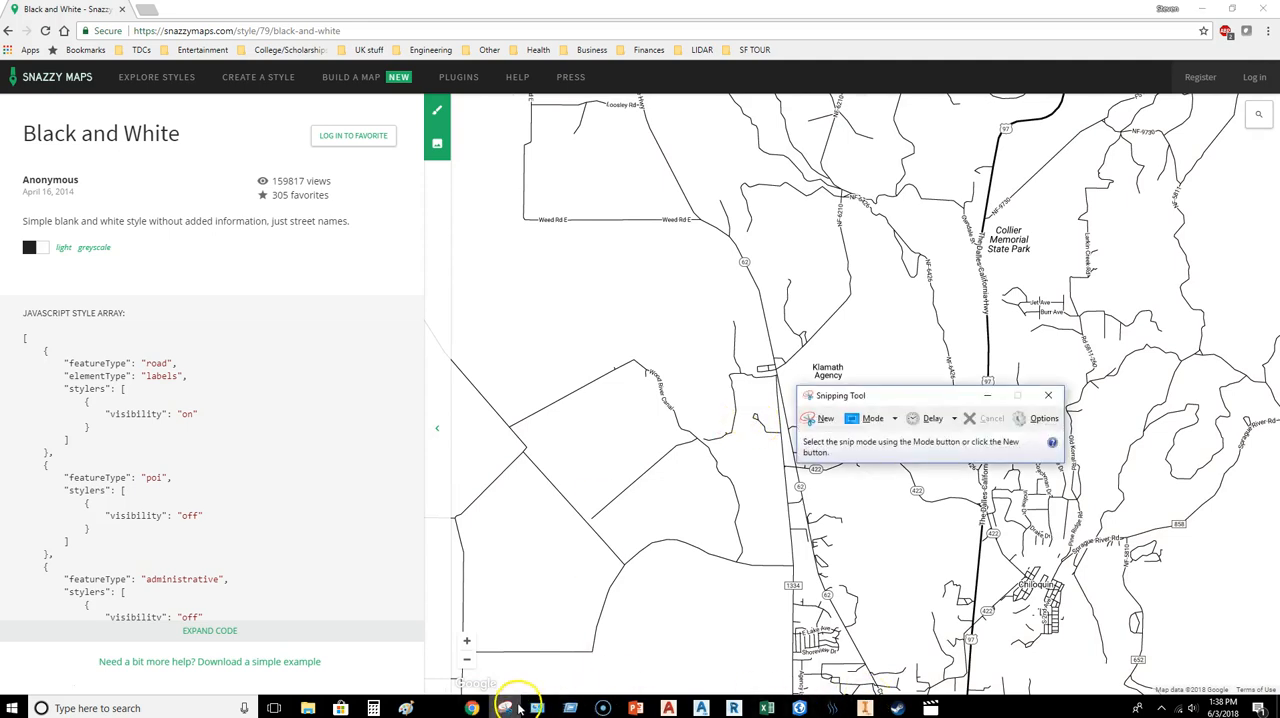
drag(884, 401, 1009, 200)
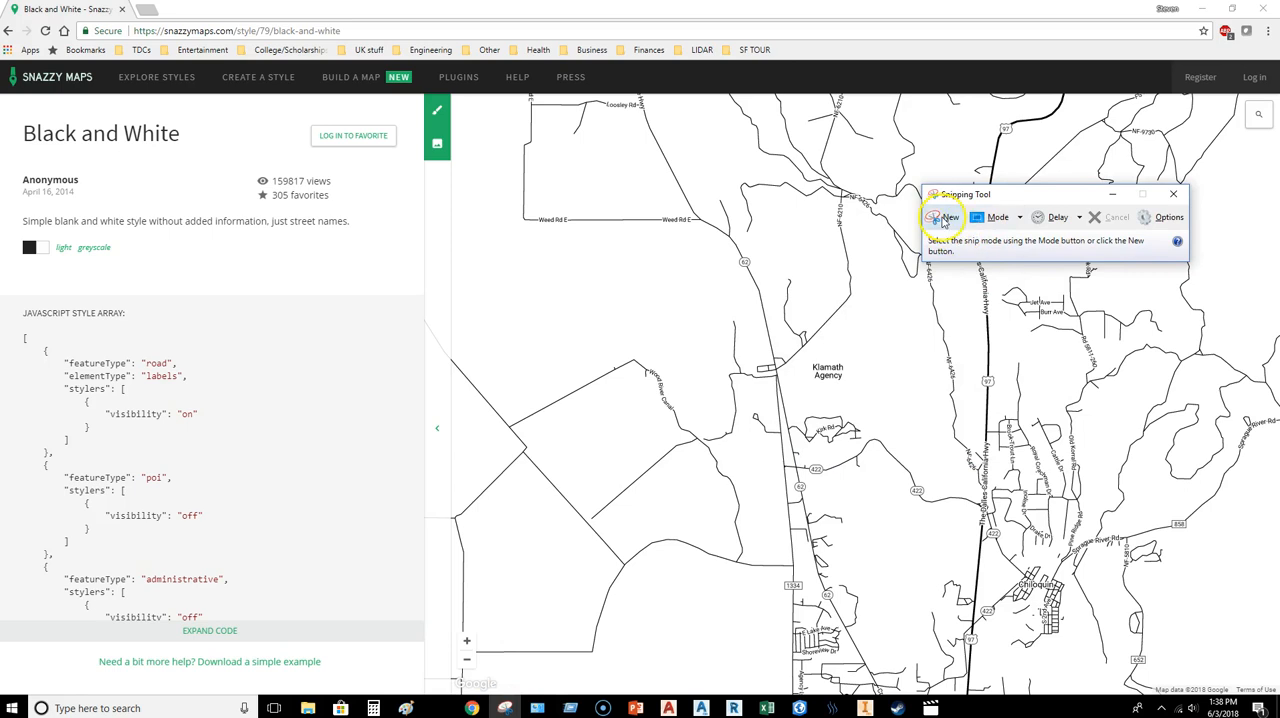
click(943, 218)
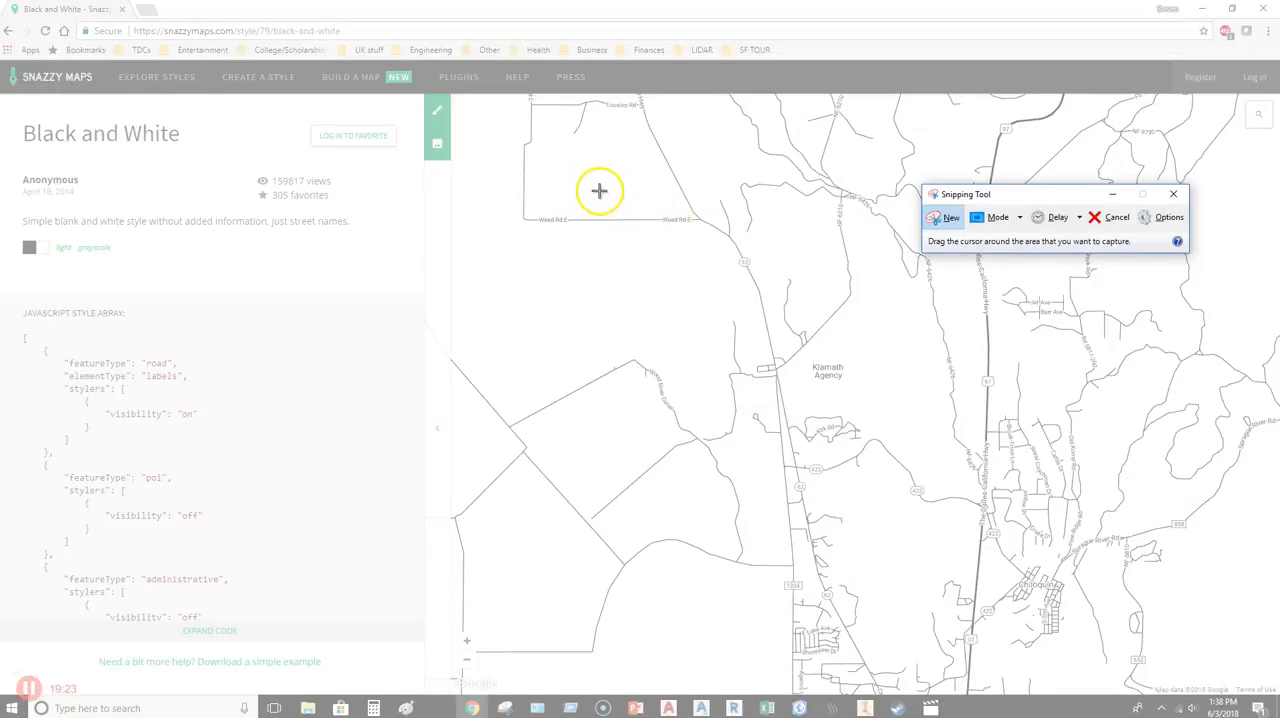
drag(494, 124, 1079, 665)
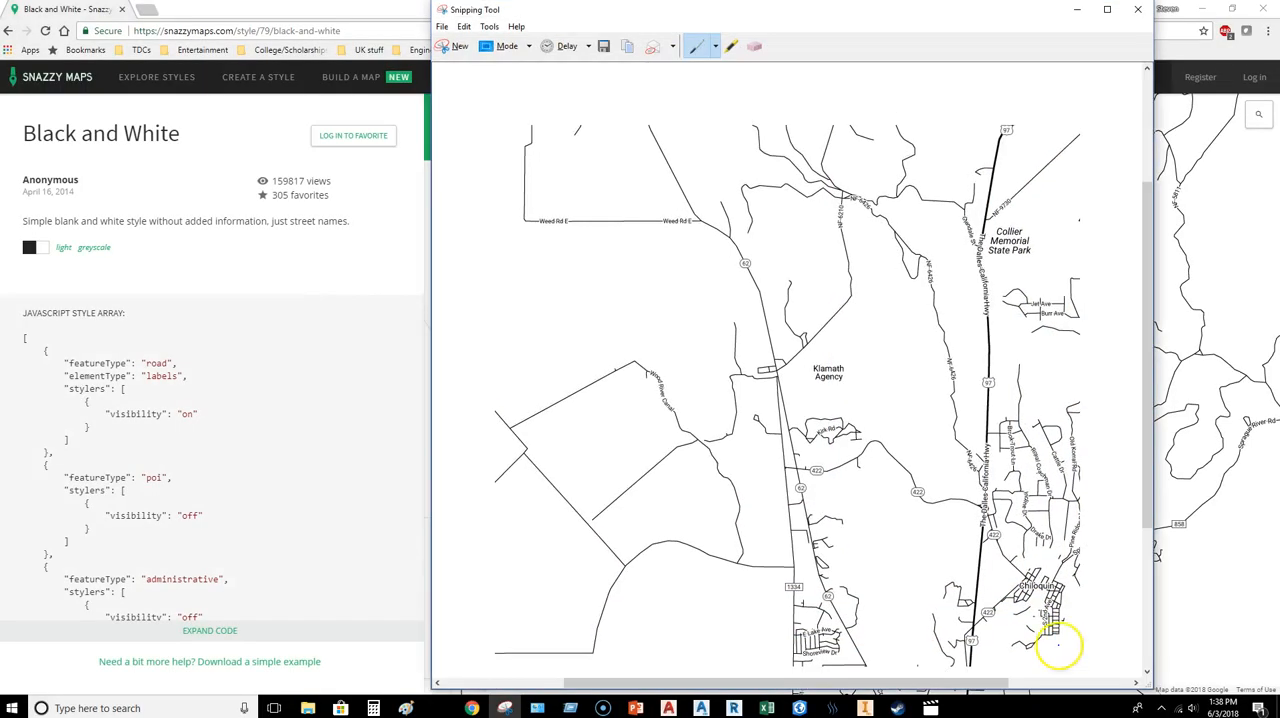
Step: Save the snip on USB Drive (F:) as a JPEG file named VICINITY MAP
click(605, 47)
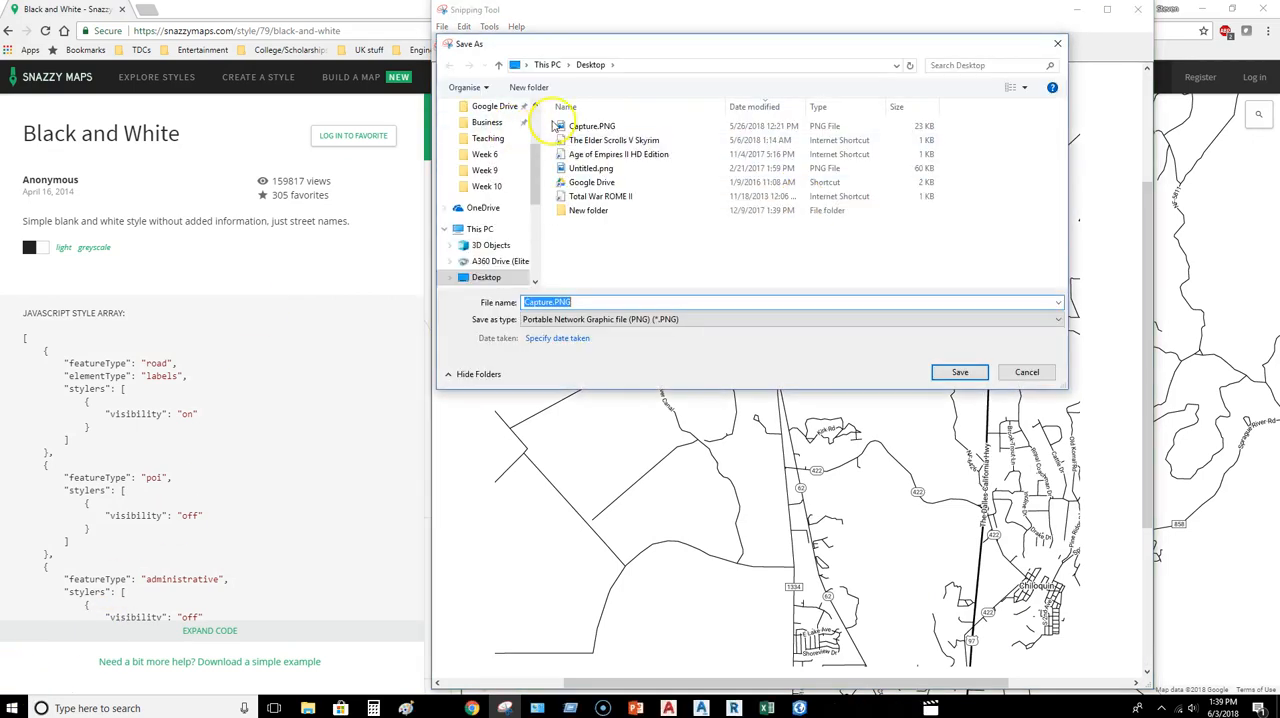
scroll(536, 213, down, 3)
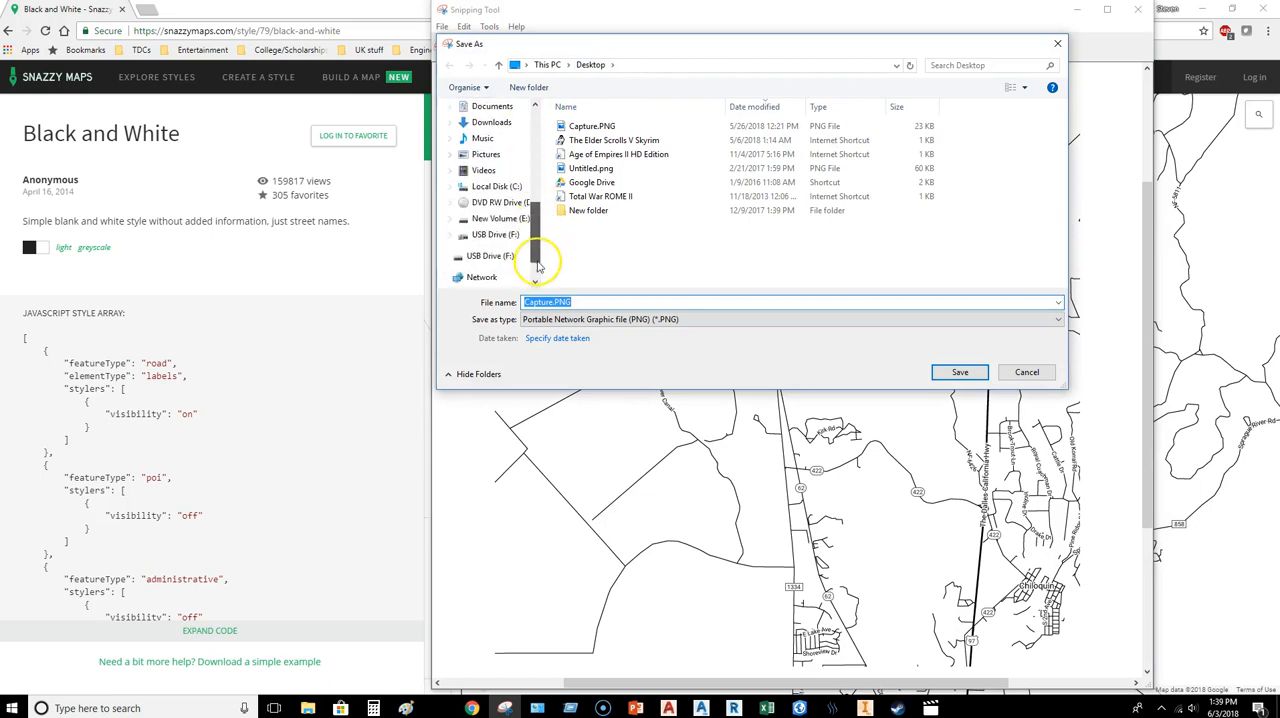
click(490, 240)
click(565, 301)
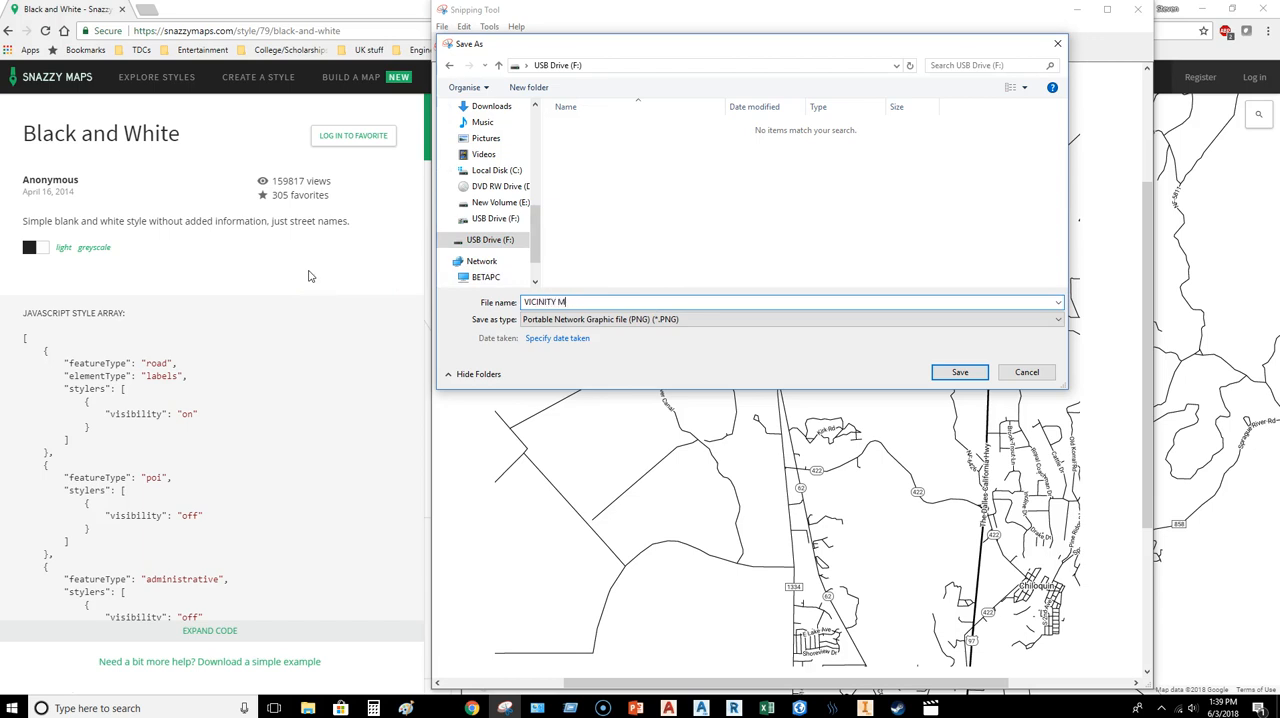
click(590, 319)
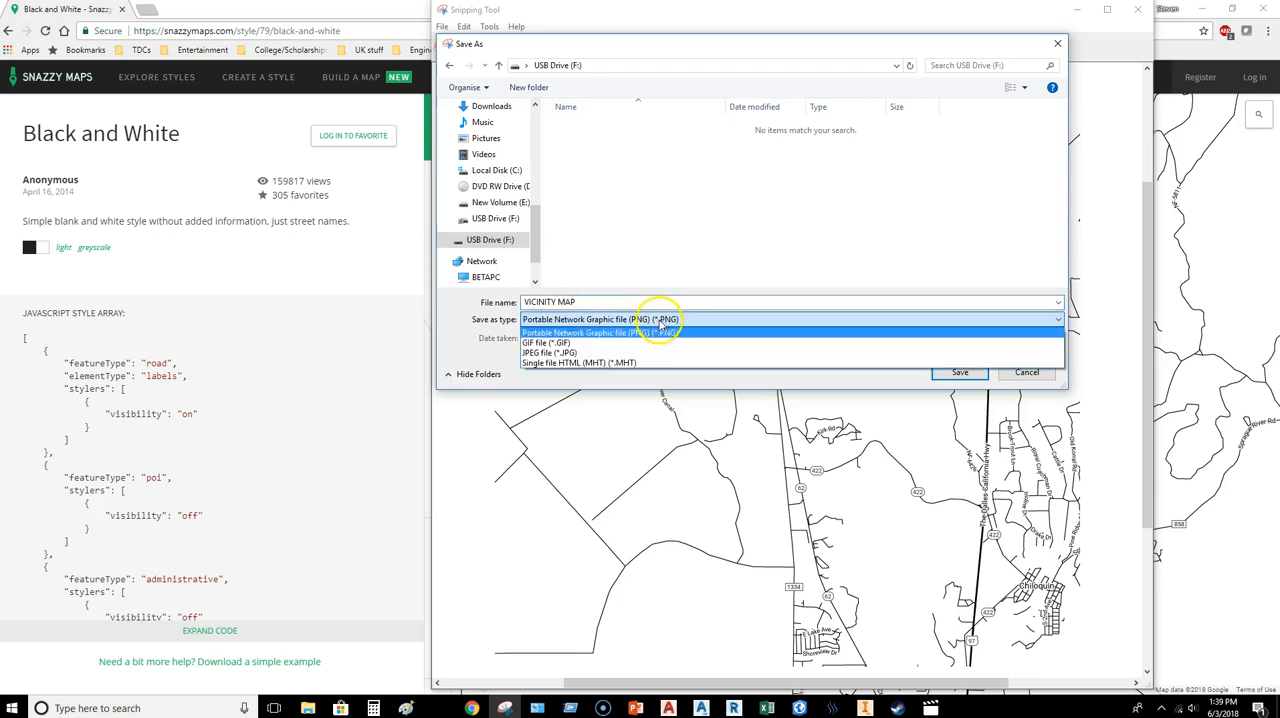
click(680, 349)
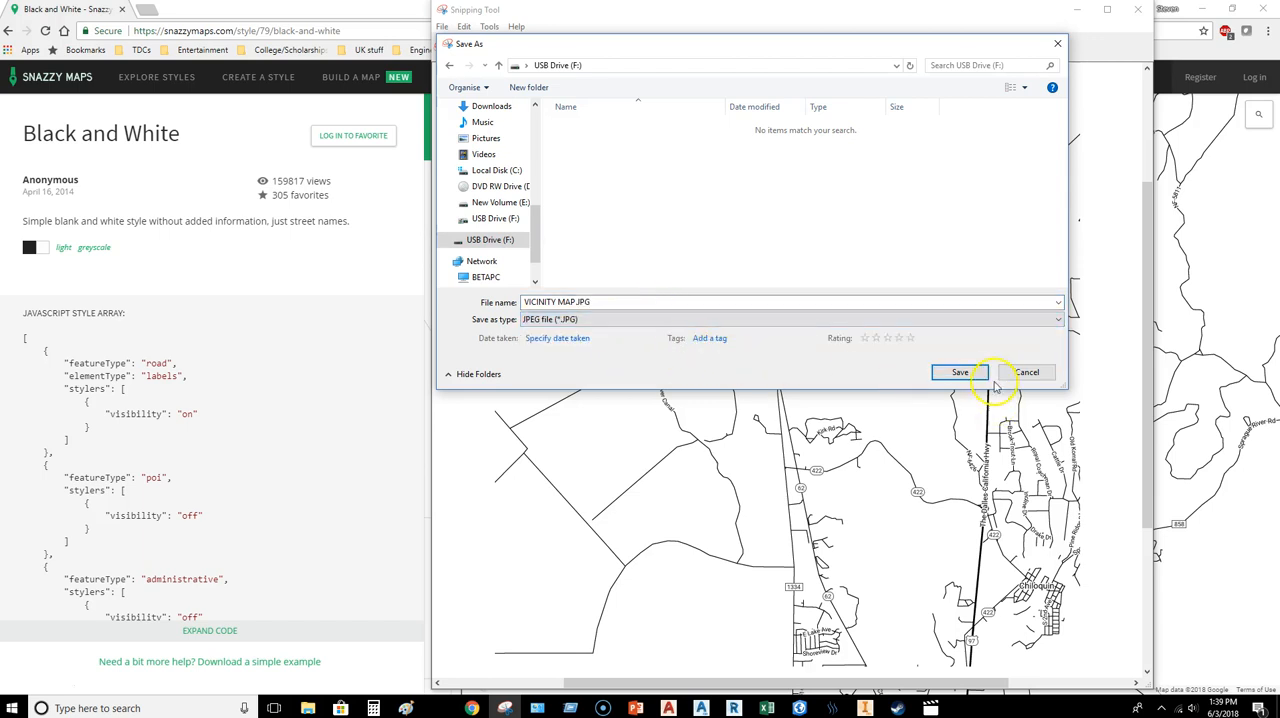
click(962, 372)
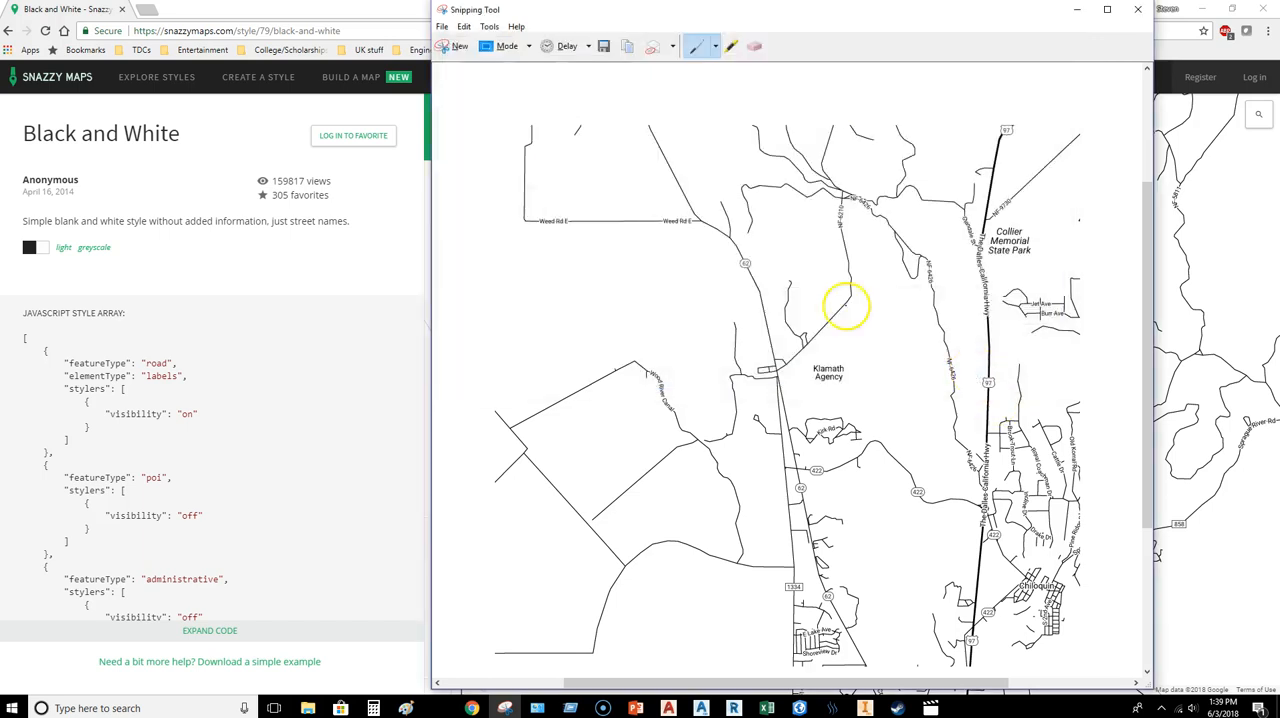
Step: Close the Snipping Tool and the Snazzy Maps page, and return to the C0.0 layout in Civil 3D
click(1137, 11)
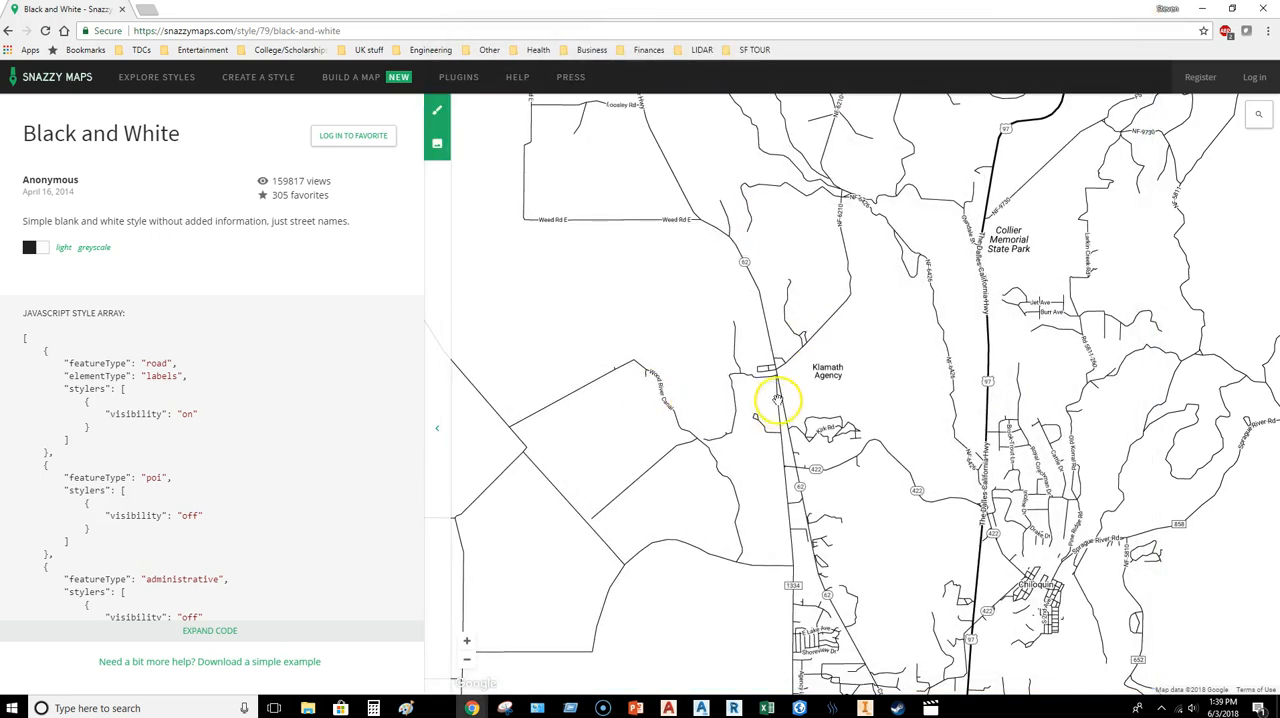
click(122, 10)
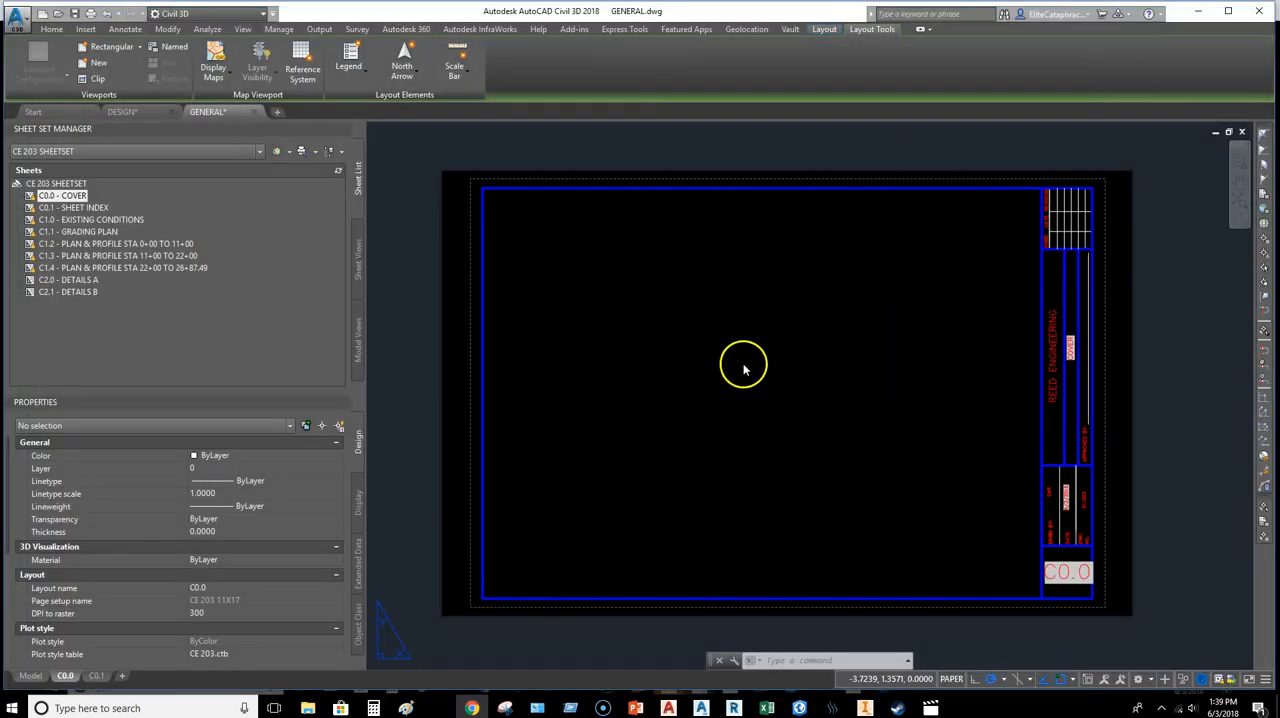
middle_drag(744, 319, 757, 345)
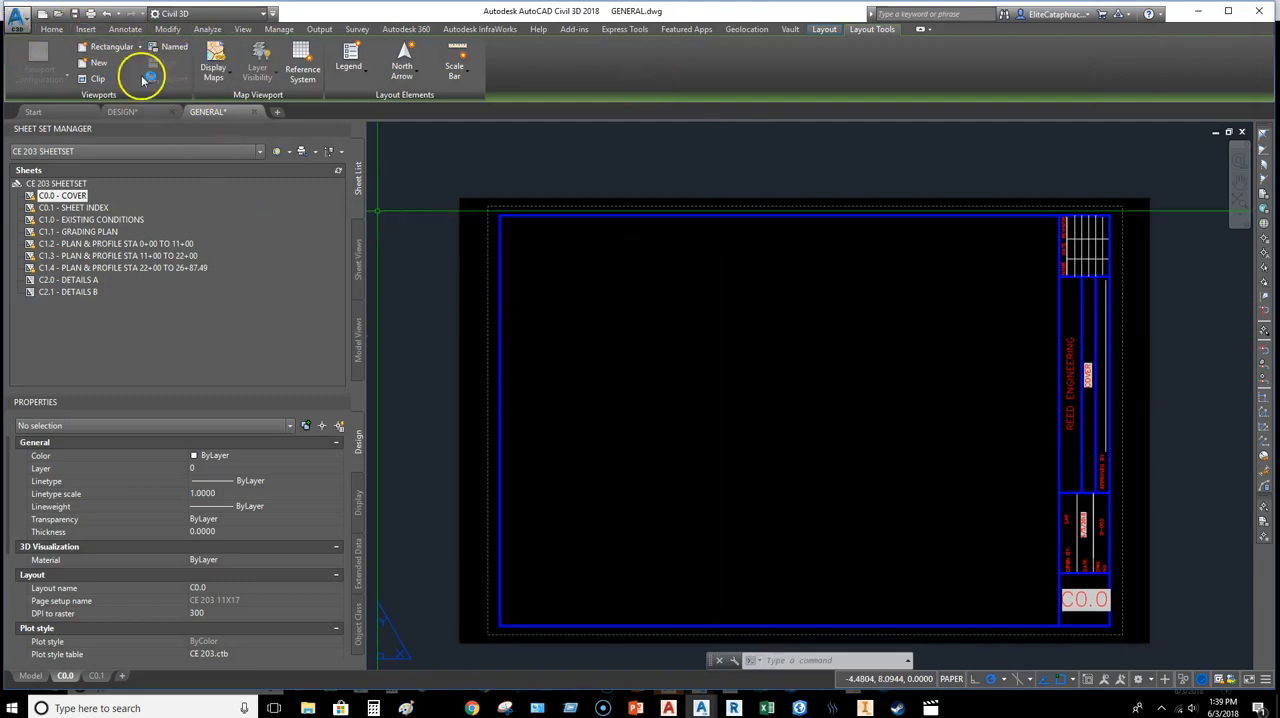
Step: Attach VICINITY MAP.JPG from USB Drive (F:) with a relative path, placing and scaling it on-screen in the upper middle of the cover sheet
click(89, 30)
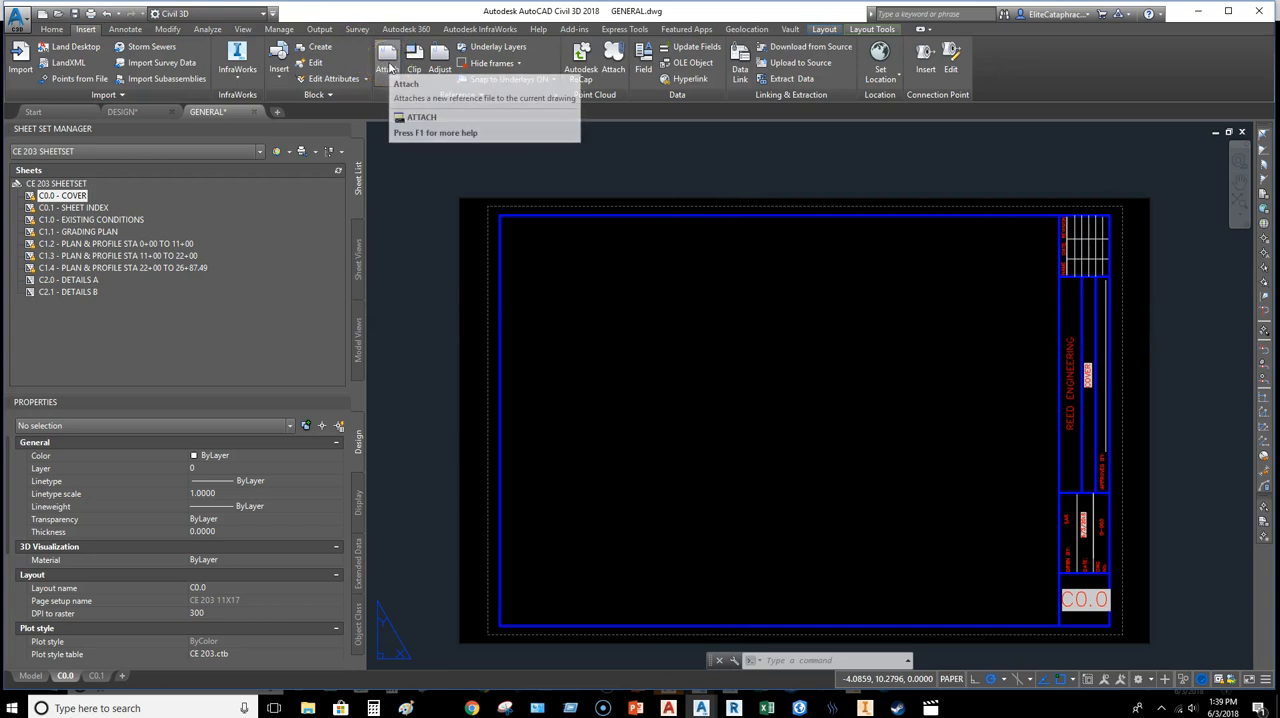
click(393, 67)
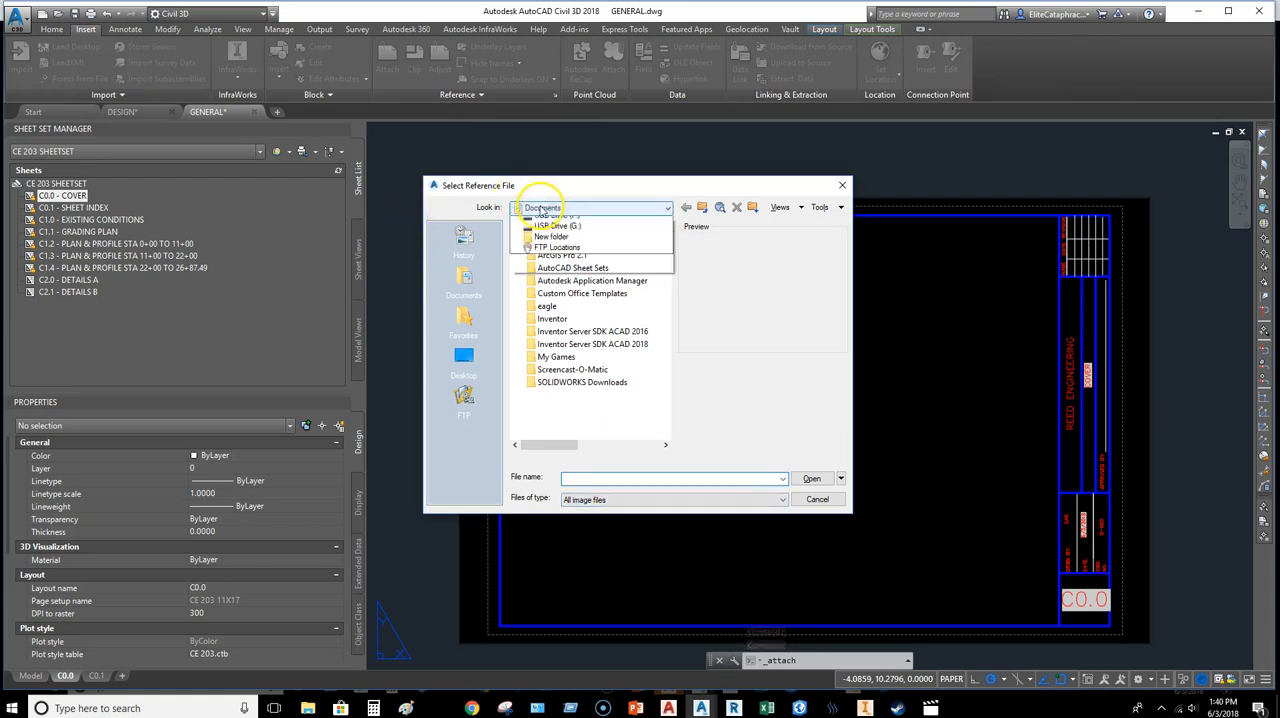
click(586, 307)
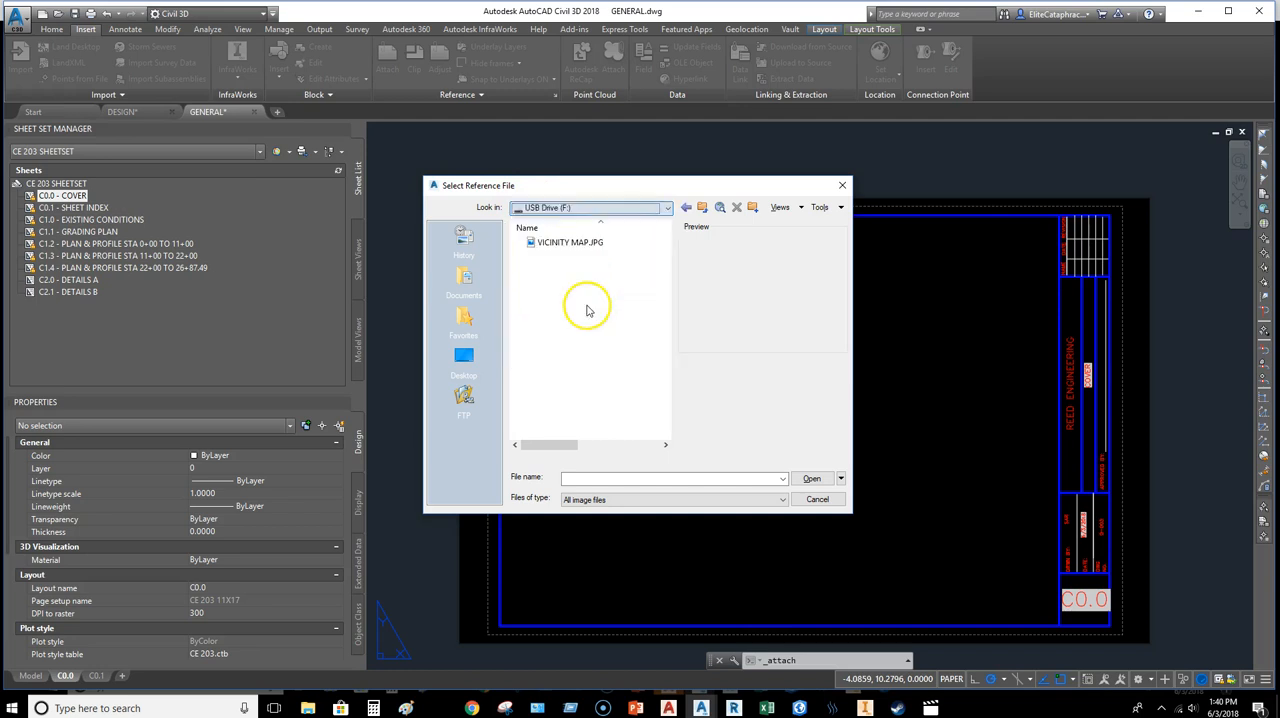
click(580, 243)
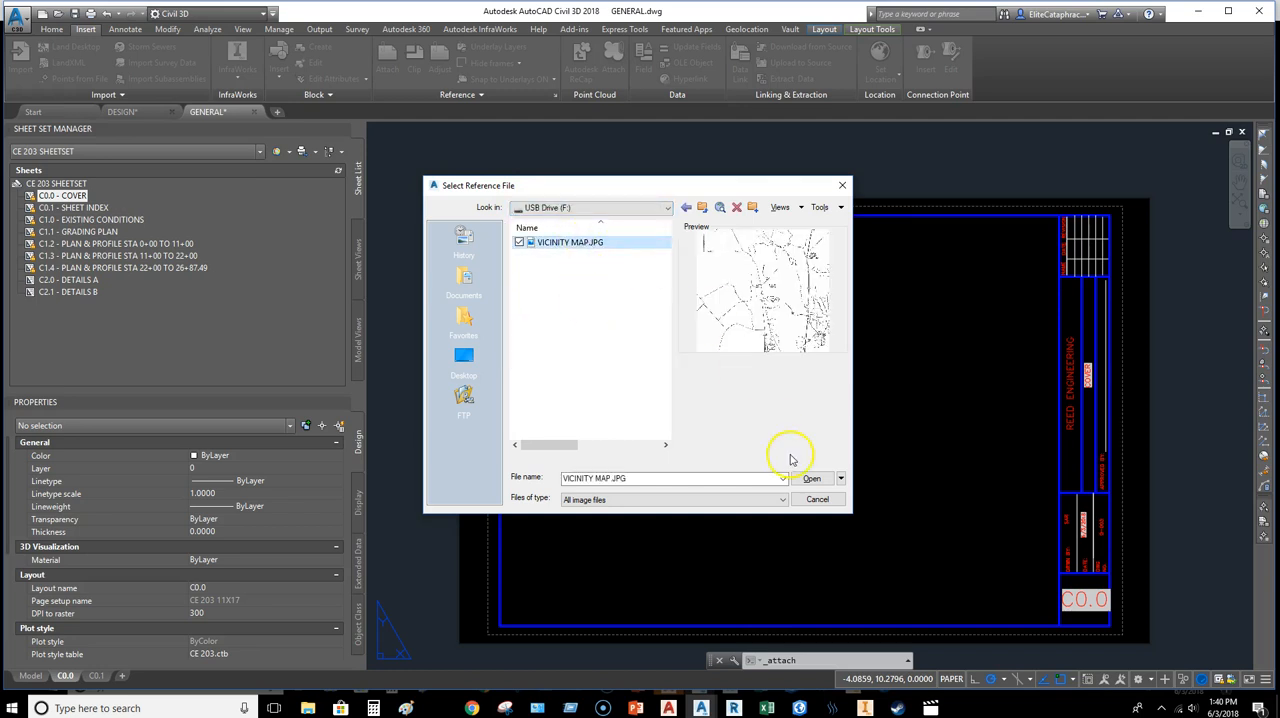
click(817, 478)
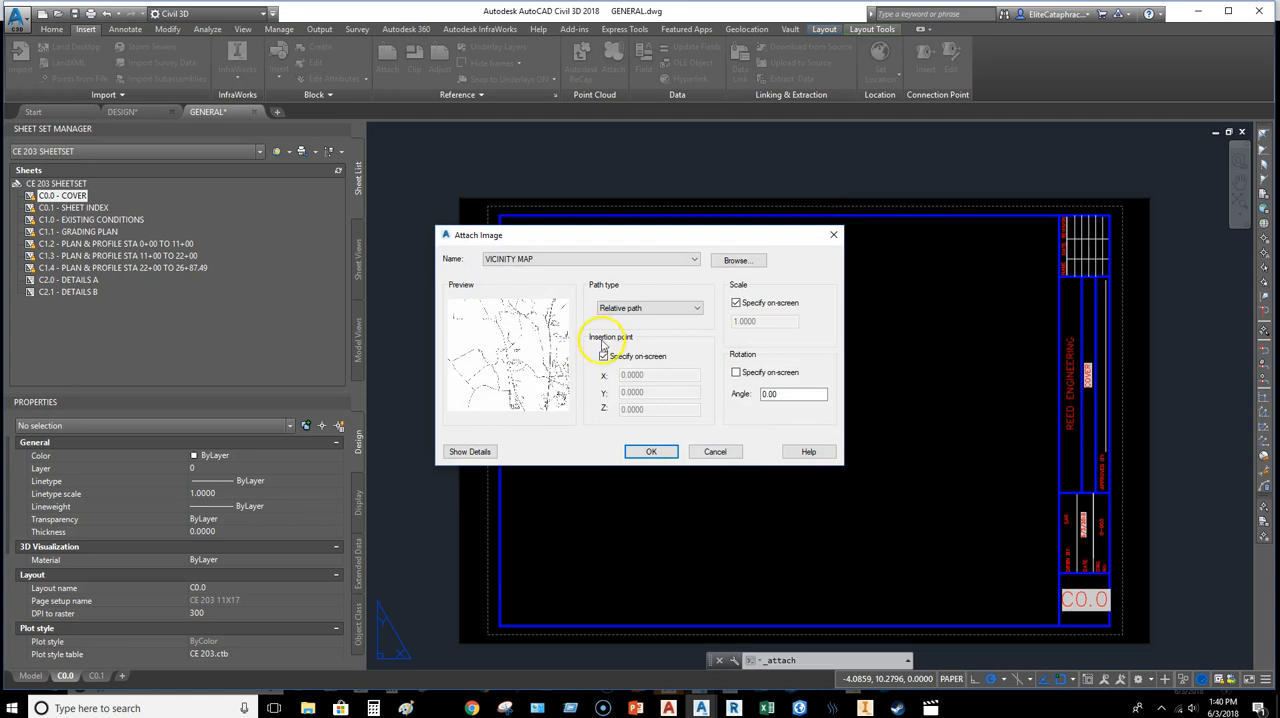
click(648, 451)
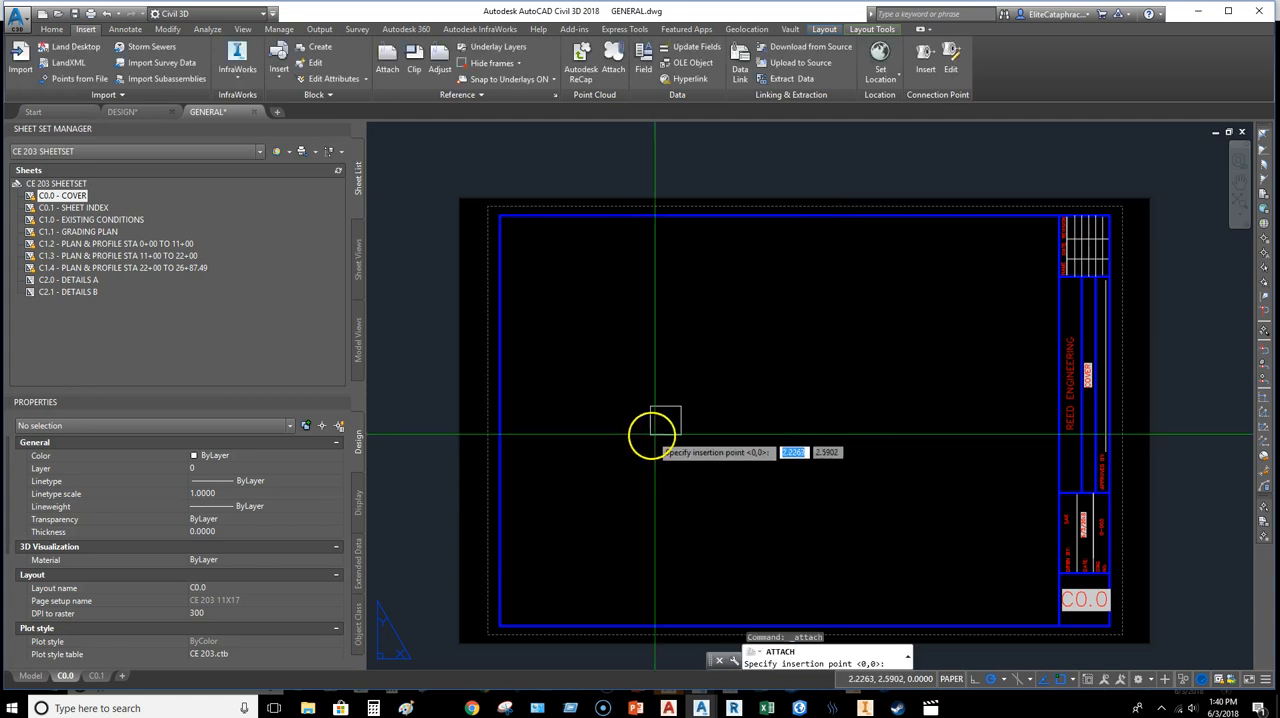
click(711, 434)
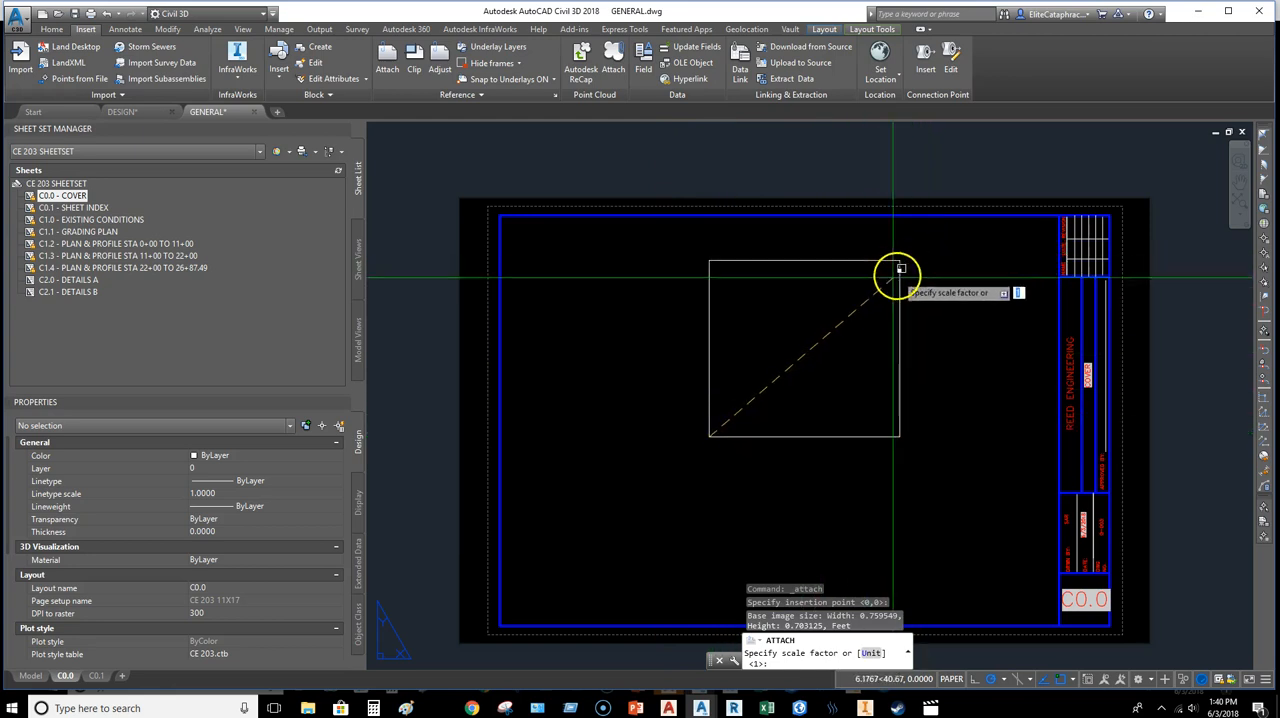
click(880, 290)
click(934, 466)
click(832, 411)
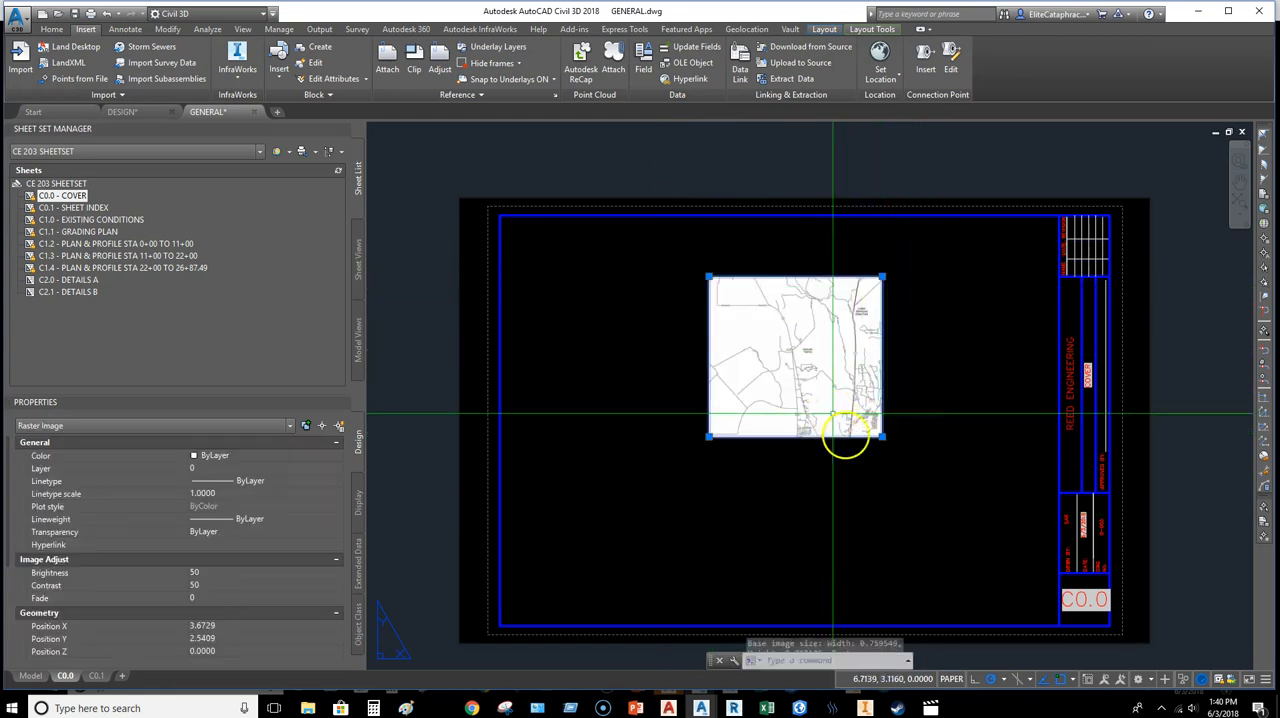
scroll(828, 388, up, 3)
scroll(819, 372, down, 2)
middle_drag(773, 328, 841, 361)
scroll(794, 329, up, 6)
scroll(794, 329, down, 6)
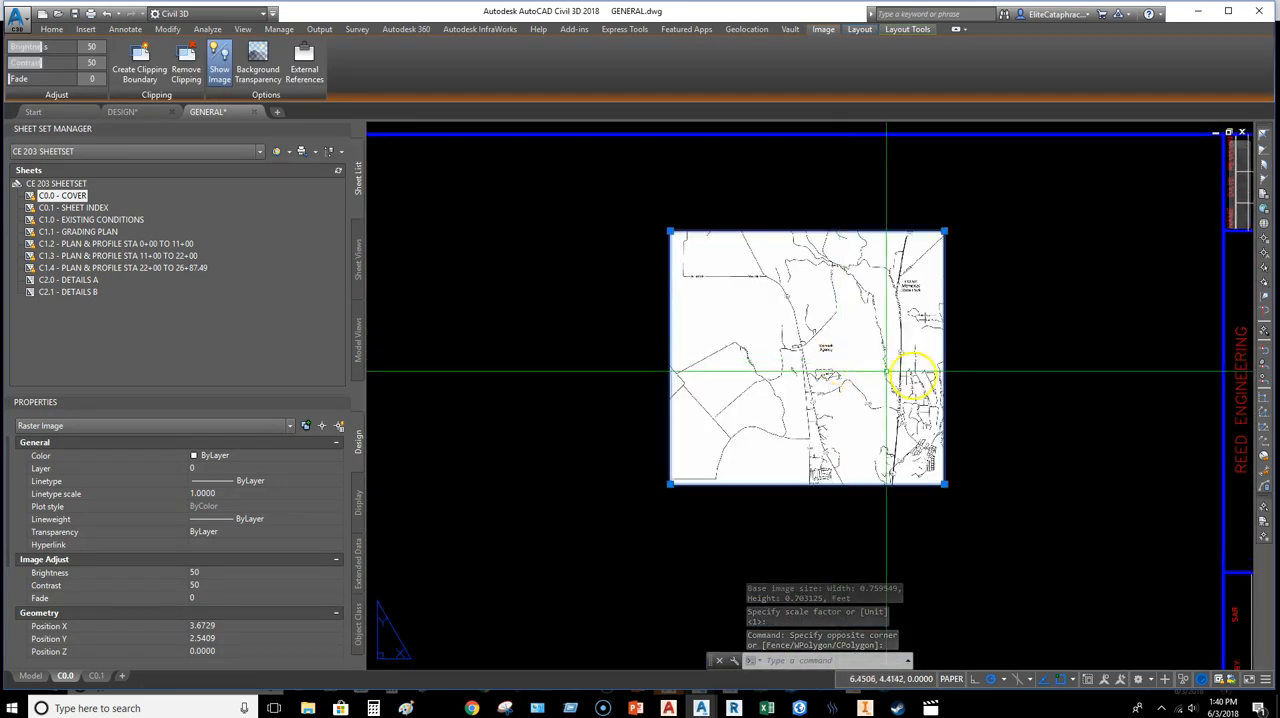
scroll(930, 373, down, 5)
middle_drag(950, 380, 902, 380)
text(m)
key(Return)
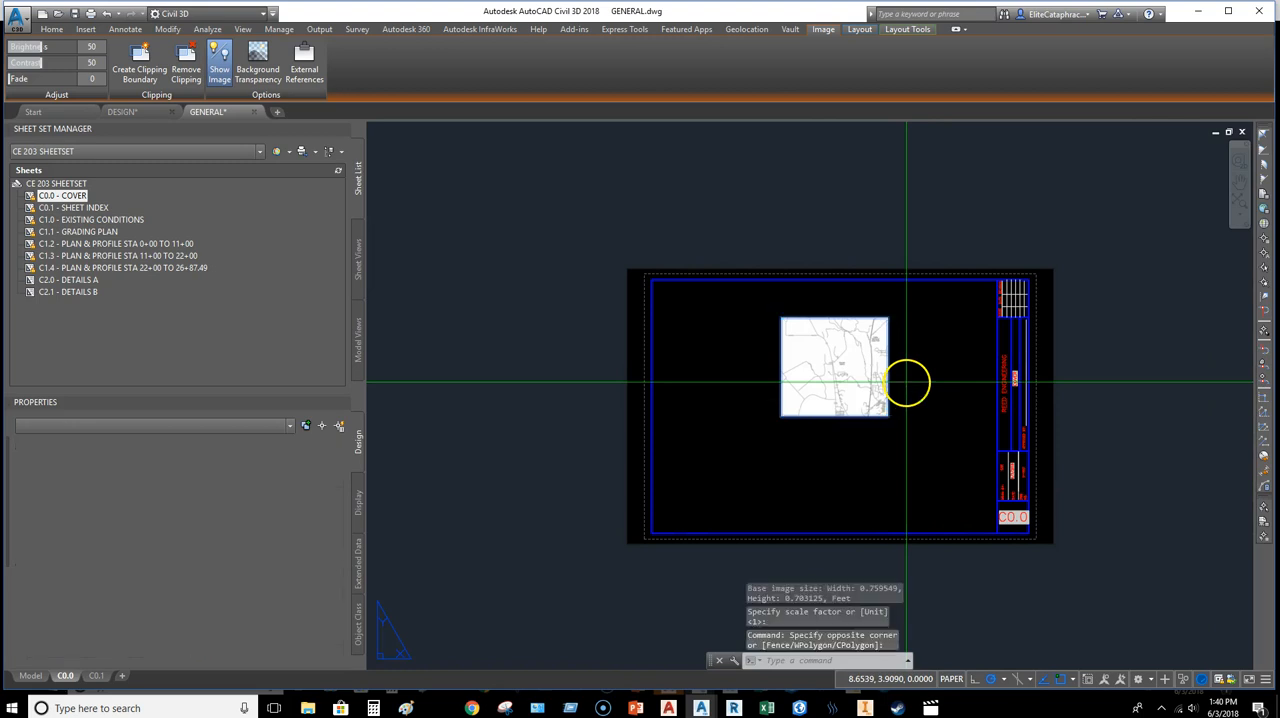
key(Escape)
key(Escape)
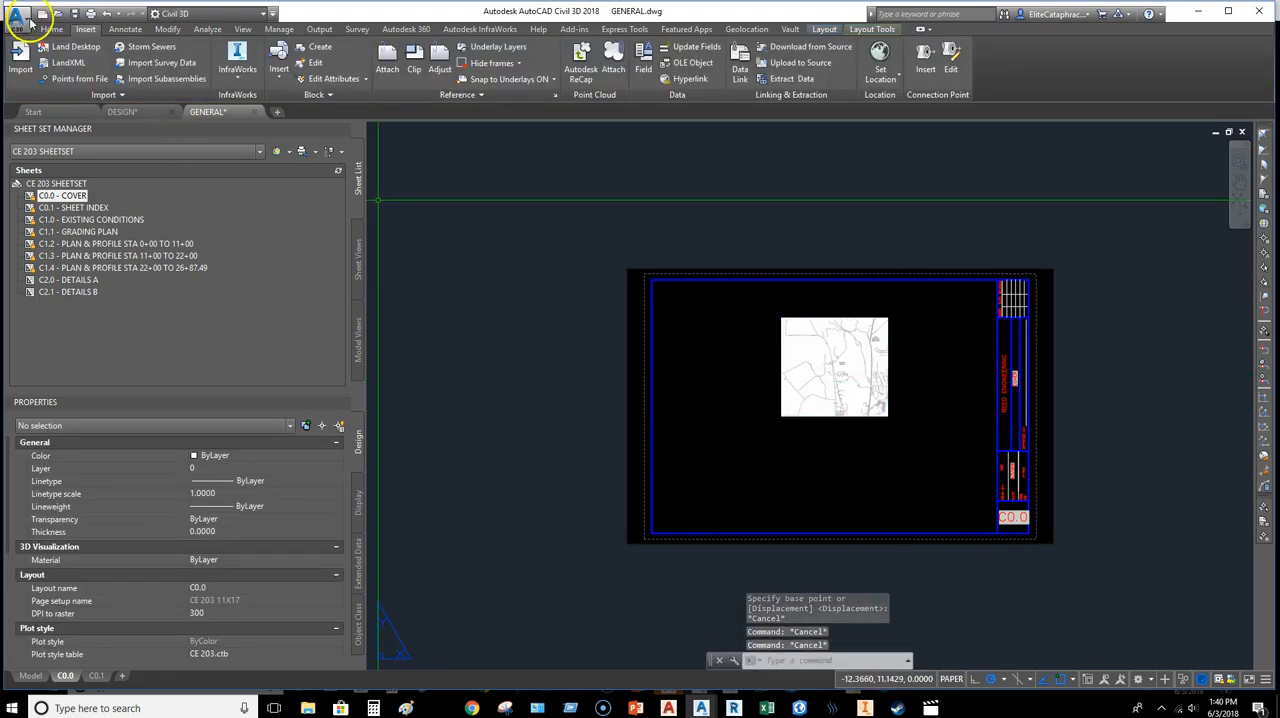
Step: Draw a horizontal guide polyline about 13.76 long above the map image, from the left border perpendicular to the title block edge
click(51, 28)
click(538, 47)
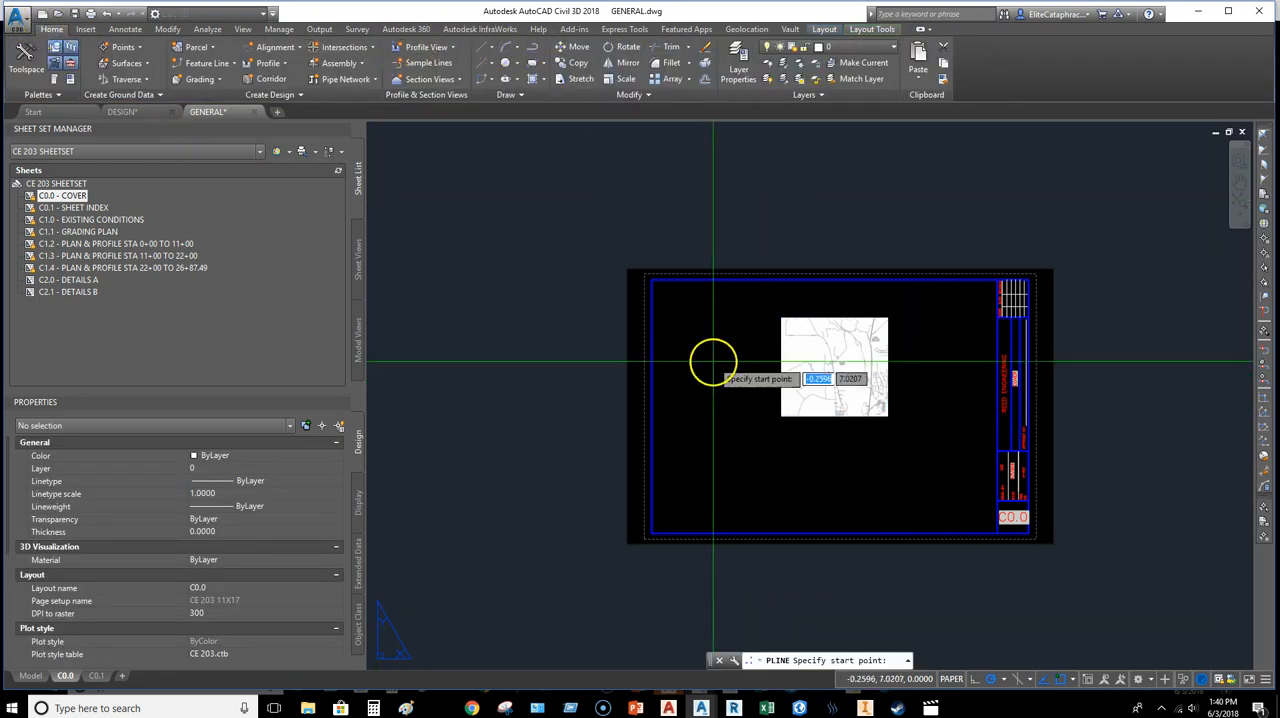
click(651, 311)
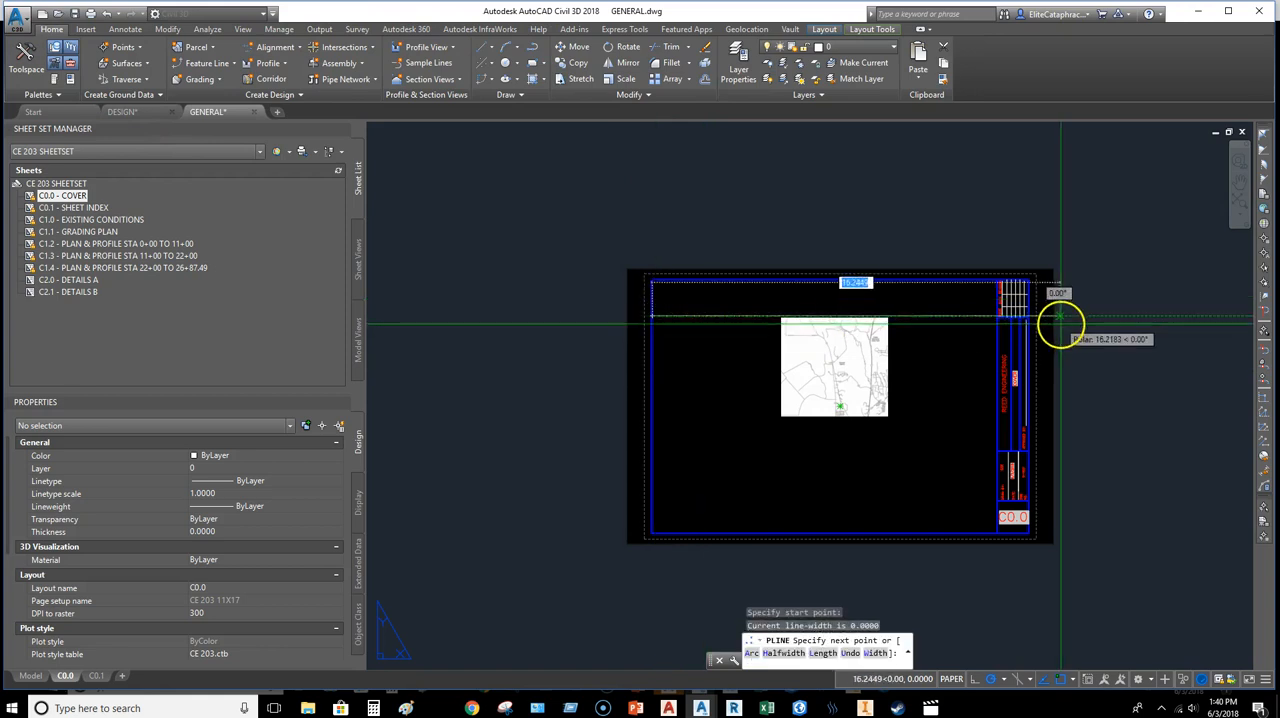
scroll(1020, 346, up, 5)
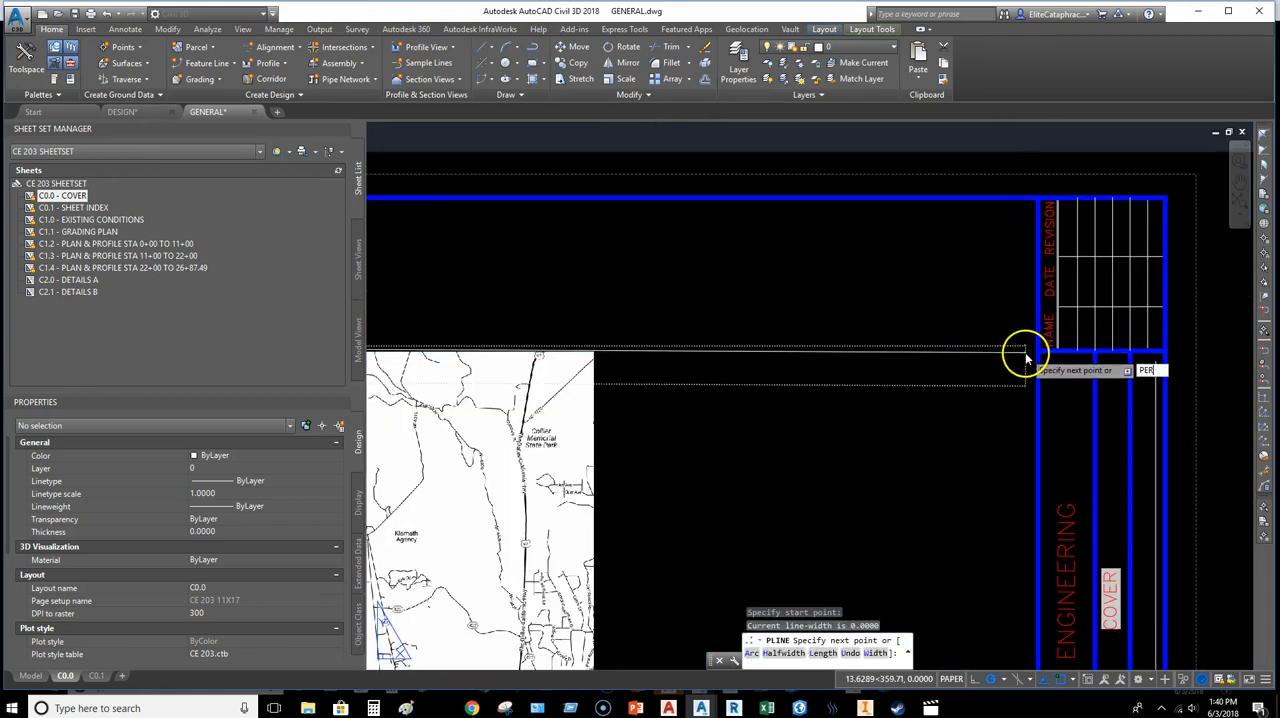
key(Return)
scroll(1031, 346, up, 3)
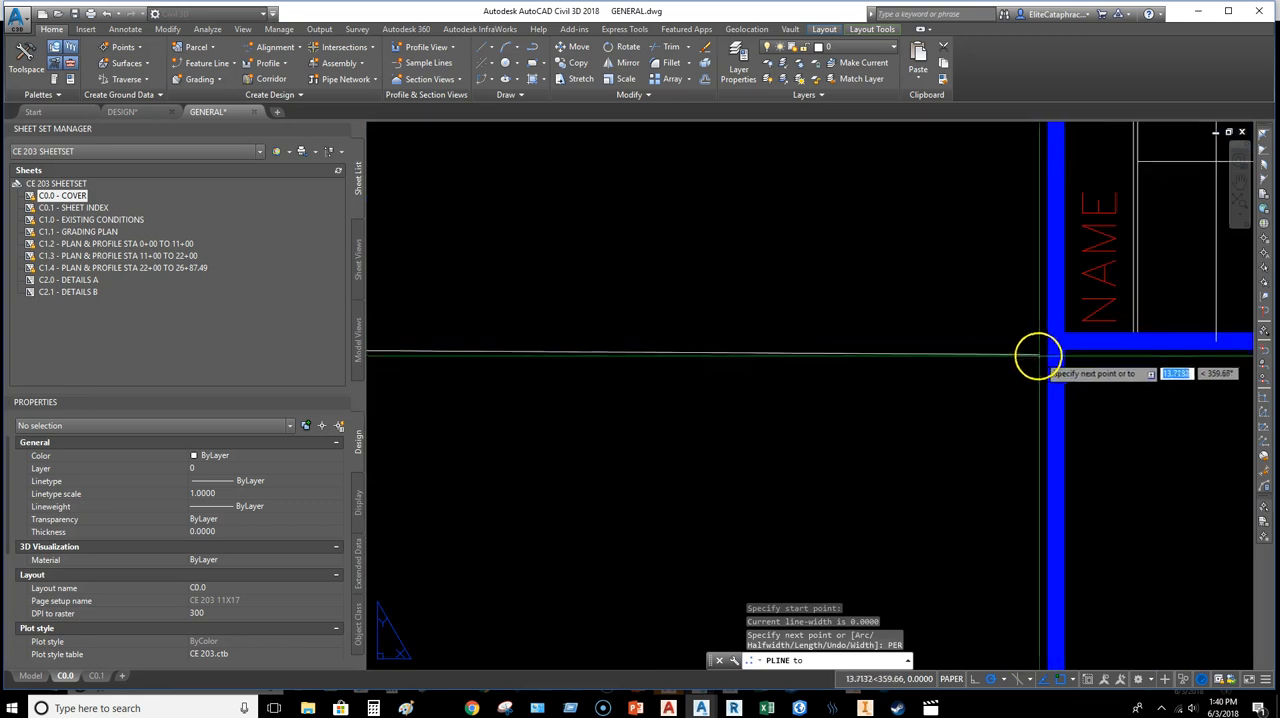
click(1057, 320)
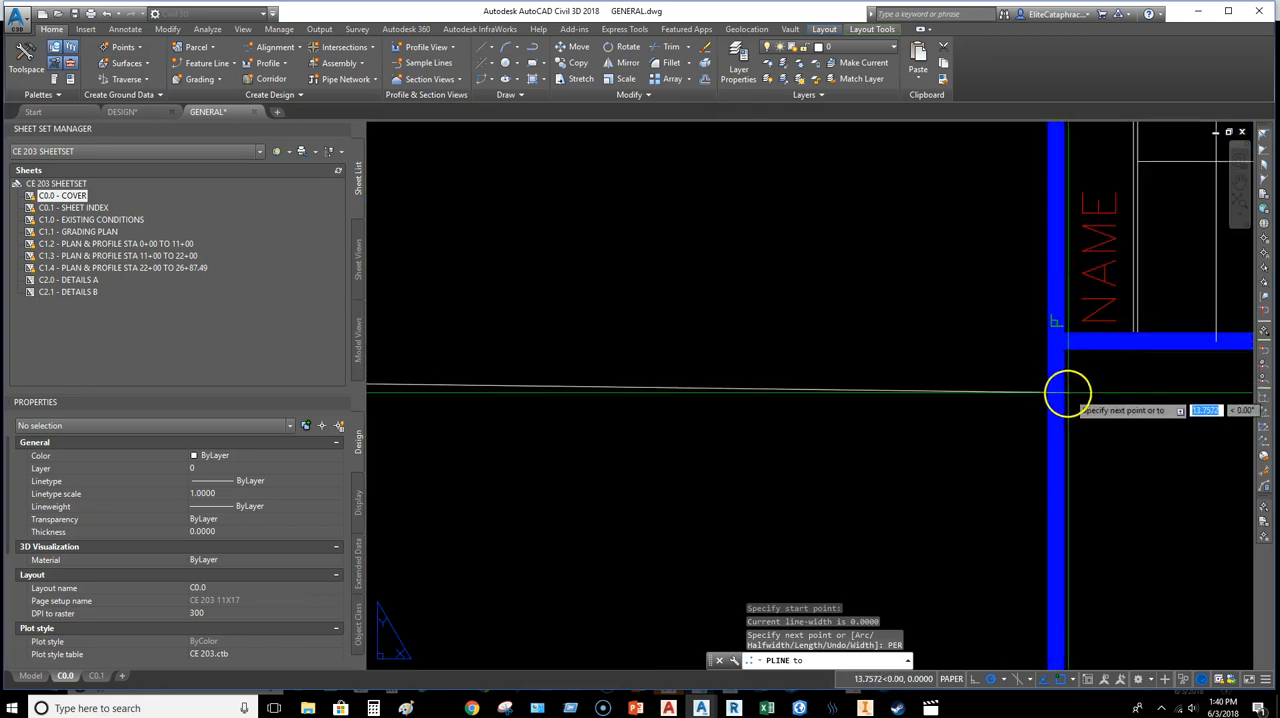
key(Escape)
scroll(1000, 425, down, 10)
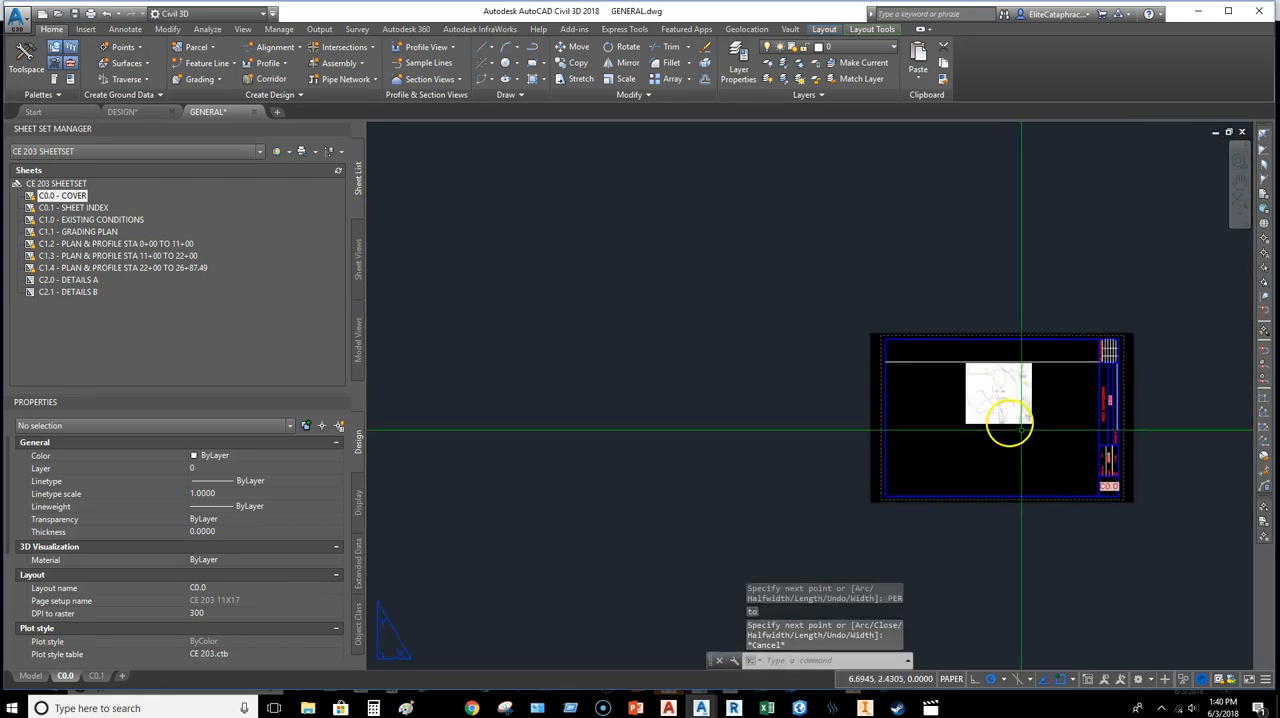
Step: Move the vicinity map image by its top-edge midpoint to a spot below the guide line
scroll(968, 331, up, 5)
click(1074, 326)
click(883, 297)
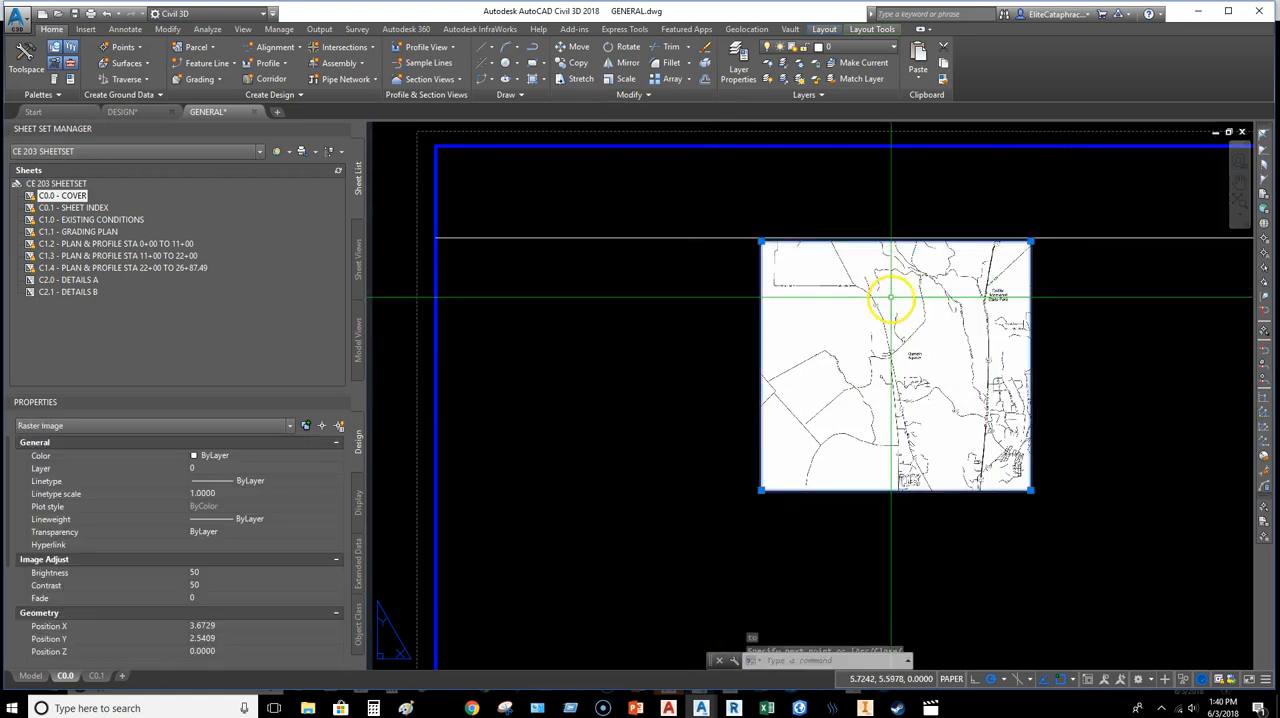
text(MOVe)
key(Return)
scroll(903, 305, up, 6)
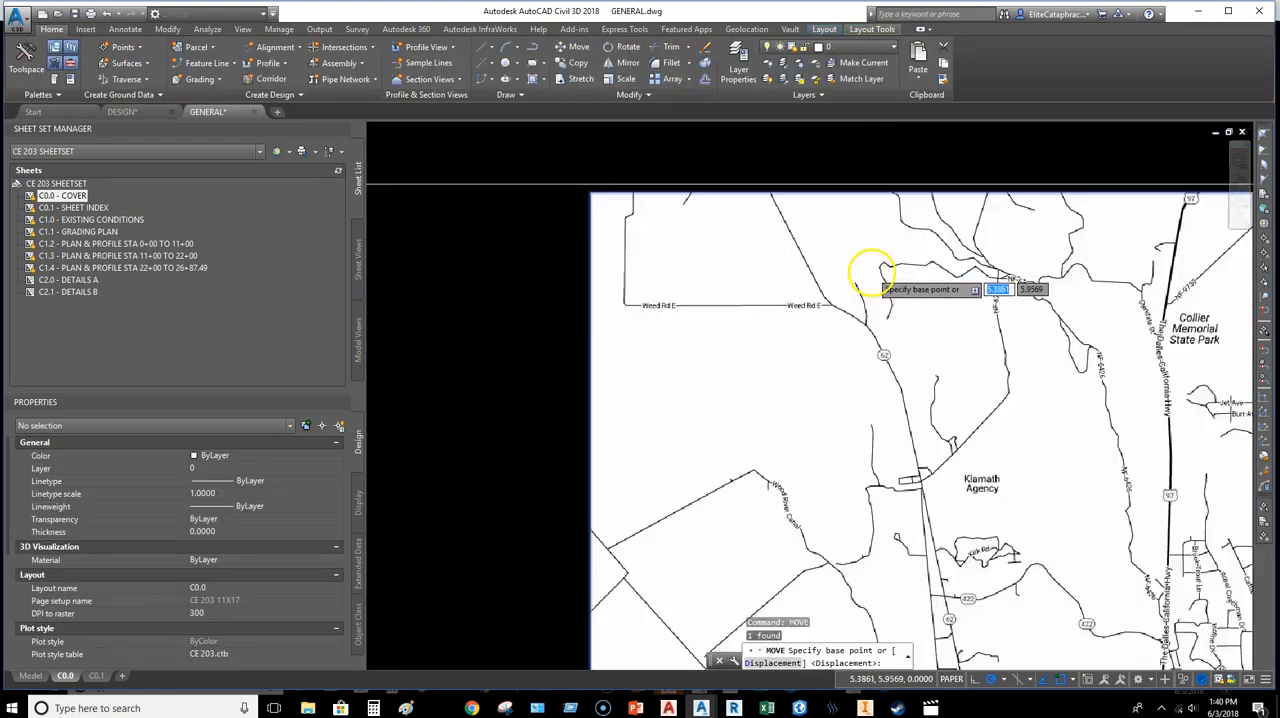
scroll(915, 255, down, 4)
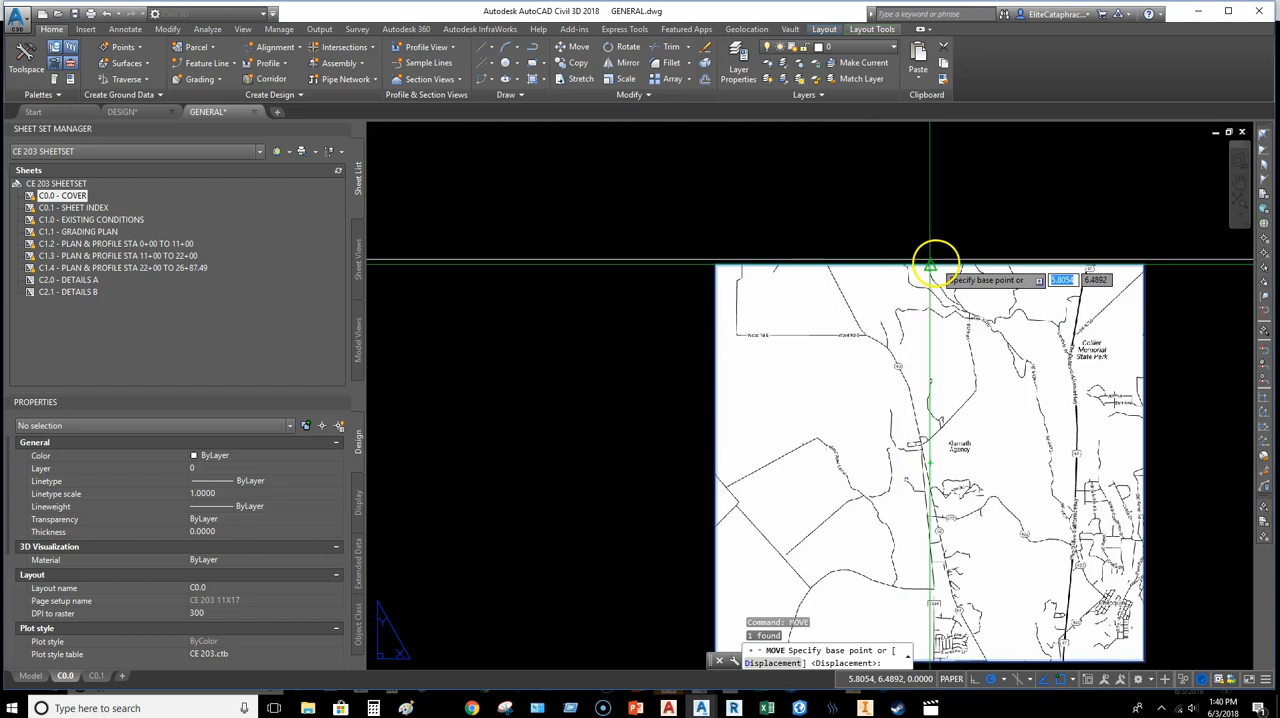
click(930, 265)
scroll(1000, 340, down, 3)
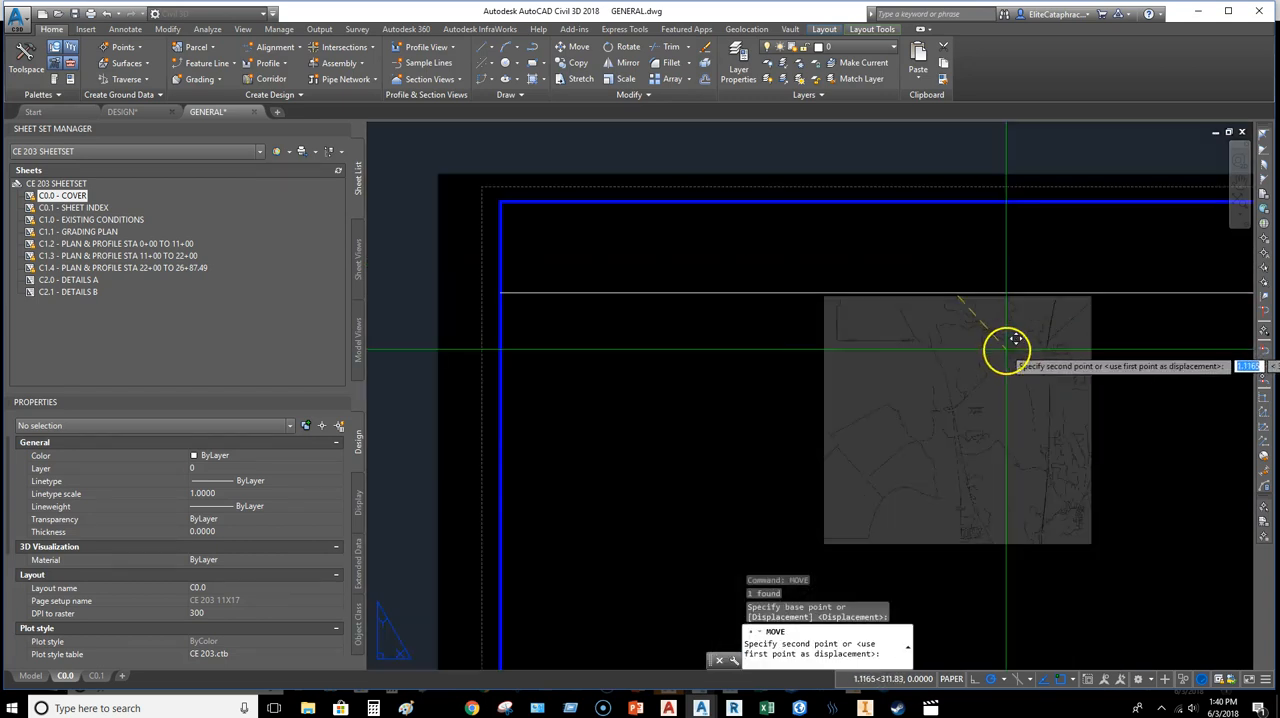
Step: Move the vicinity map image so its top-edge midpoint lands on the midpoint of the guide line
click(1178, 408)
click(1100, 386)
right_click(1057, 343)
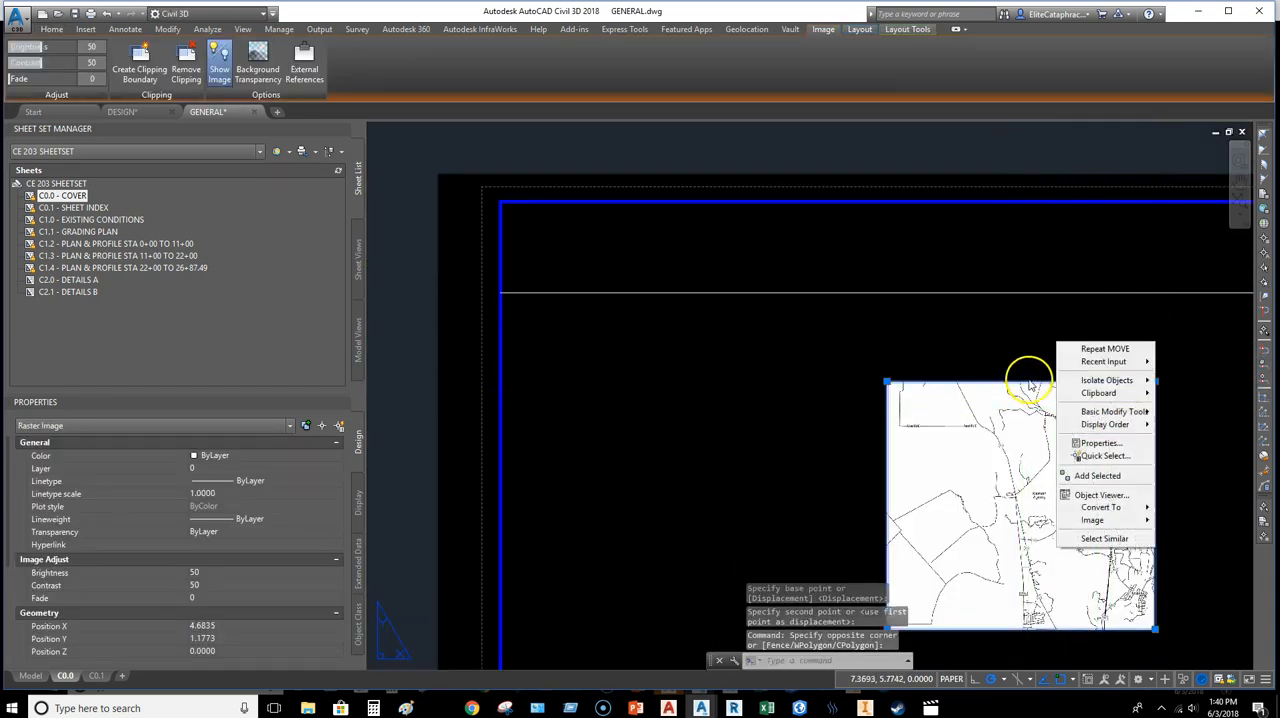
click(1110, 349)
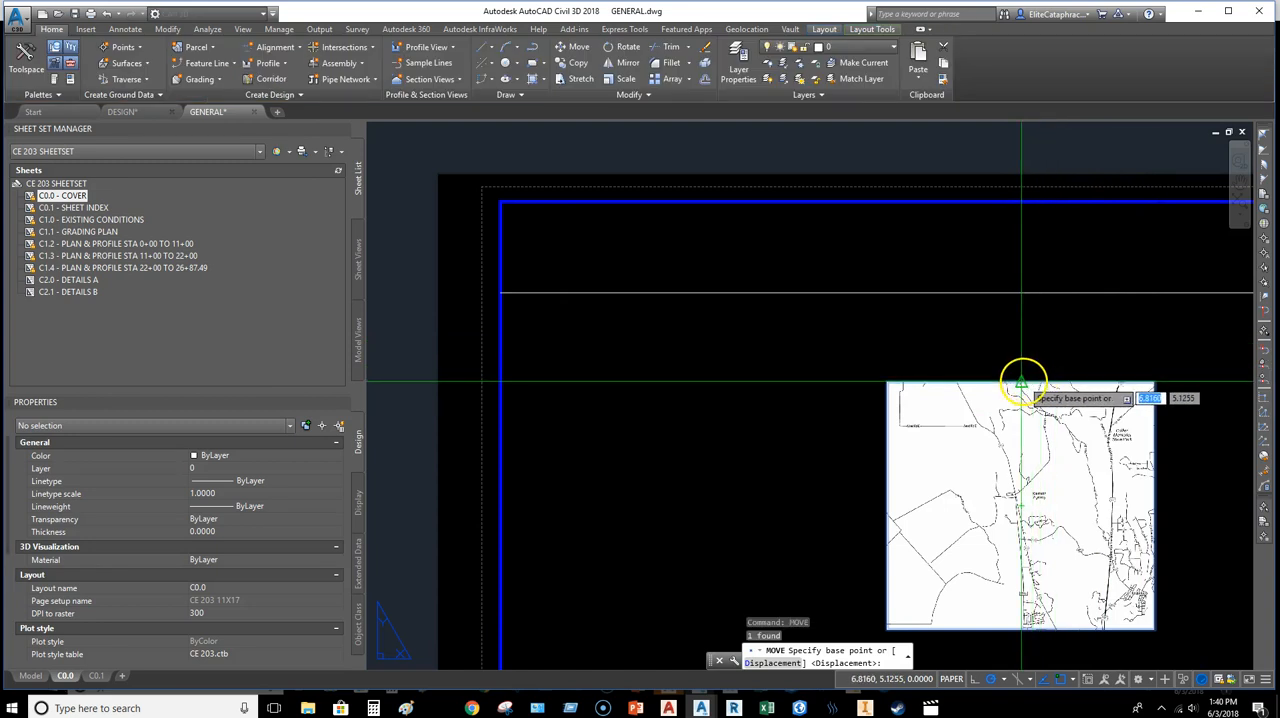
click(1021, 381)
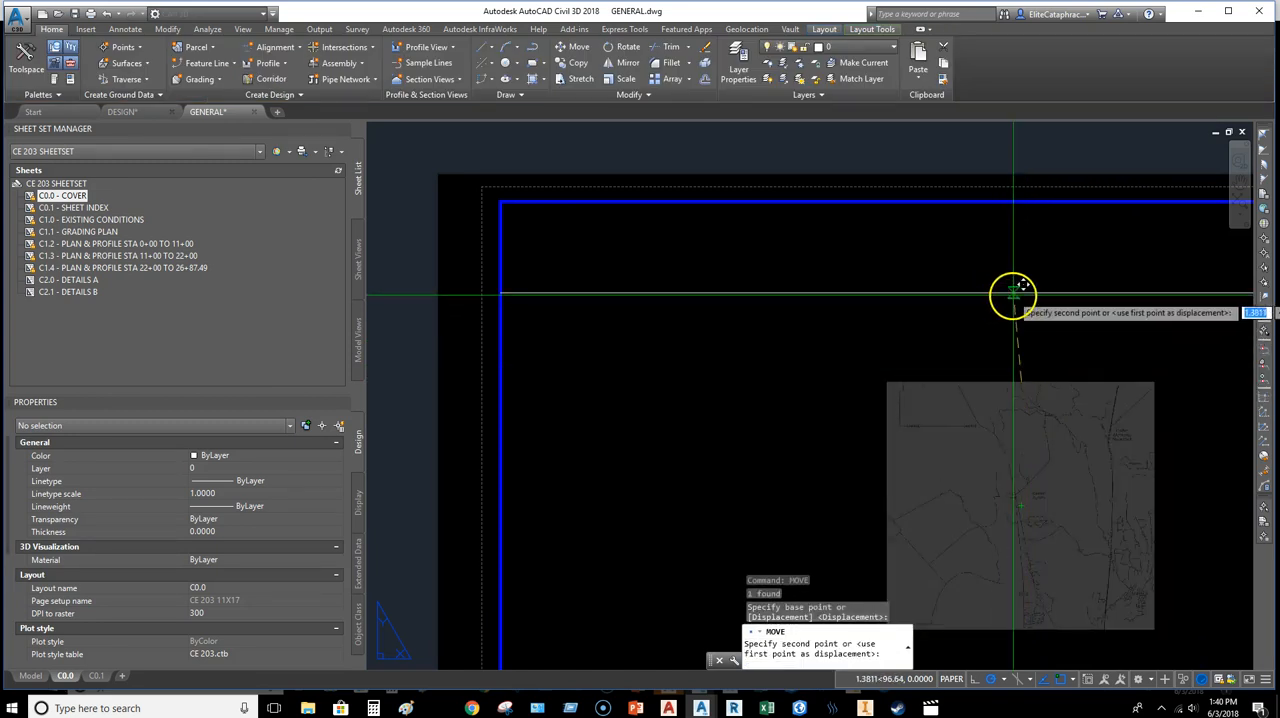
scroll(1061, 291, down, 5)
scroll(1046, 303, up, 3)
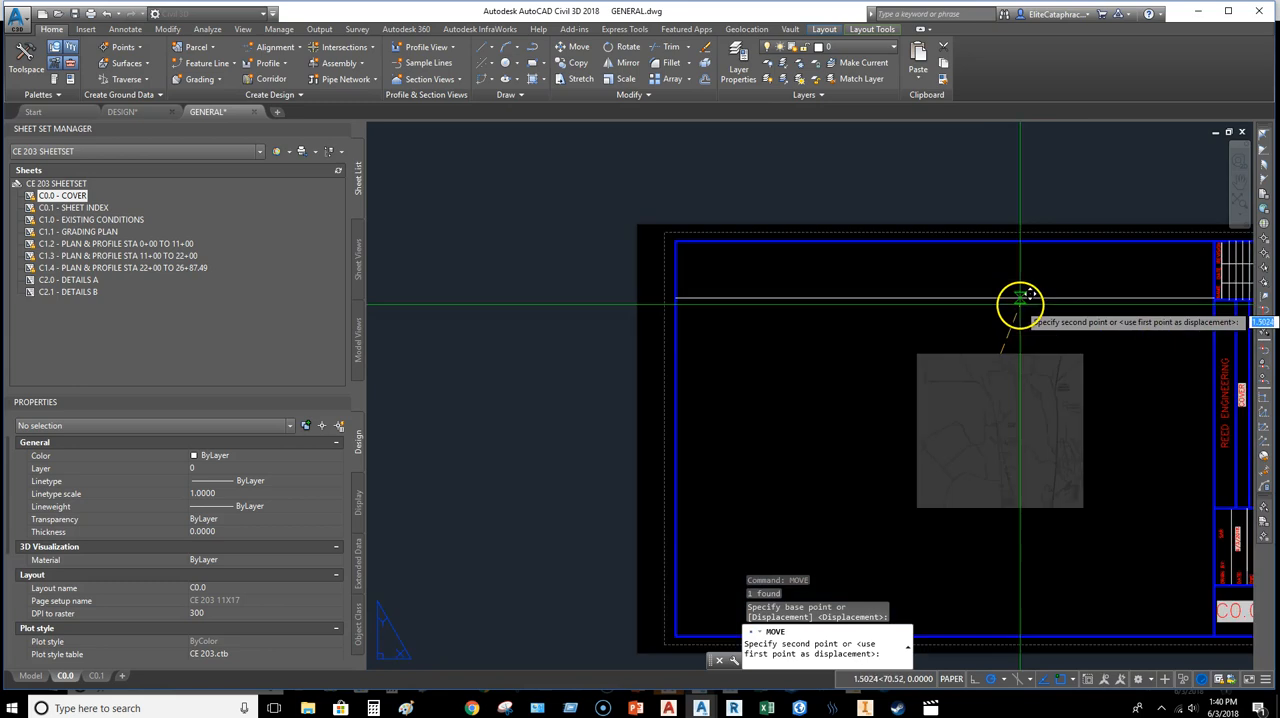
click(945, 298)
Step: Delete the horizontal guide line above the vicinity map image
middle_drag(1054, 421, 879, 391)
middle_drag(946, 346, 962, 373)
click(961, 342)
key(Escape)
click(952, 304)
click(936, 265)
key(Delete)
scroll(826, 380, up, 4)
scroll(907, 387, down, 4)
Step: Lock the C-ANNO layer and clear the selection of the vicinity map image
click(907, 387)
click(737, 371)
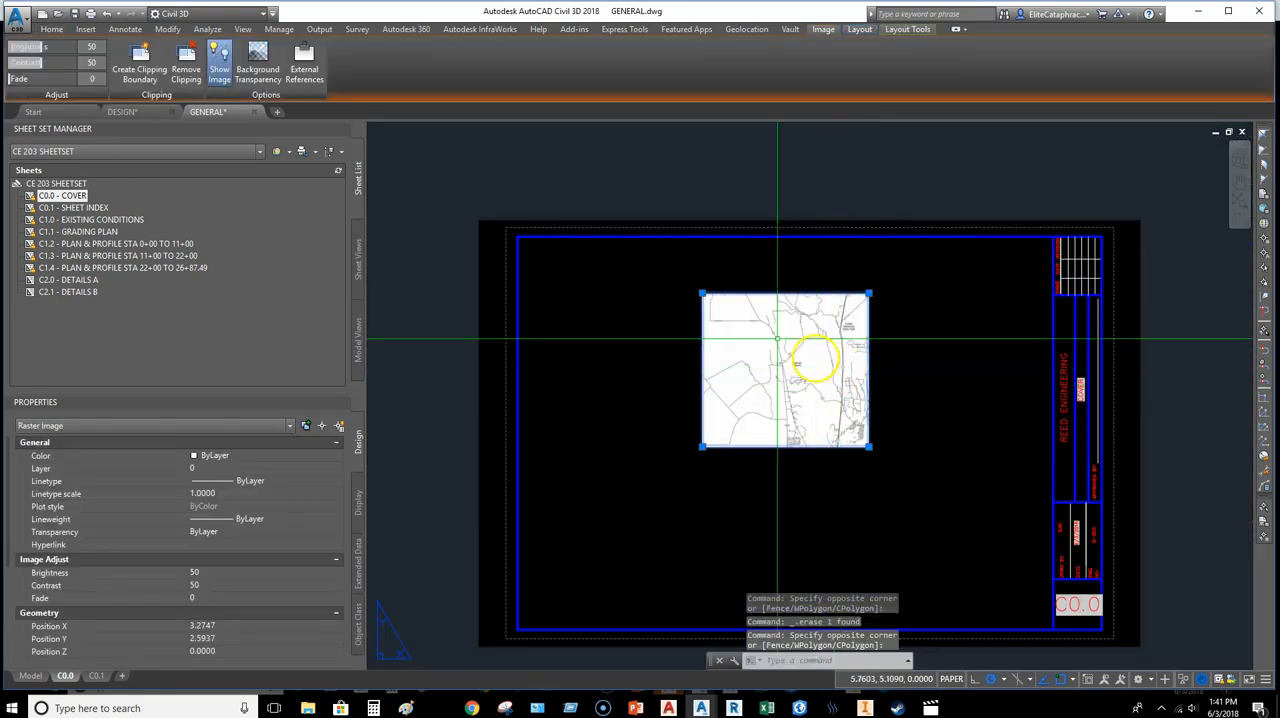
click(50, 27)
click(790, 50)
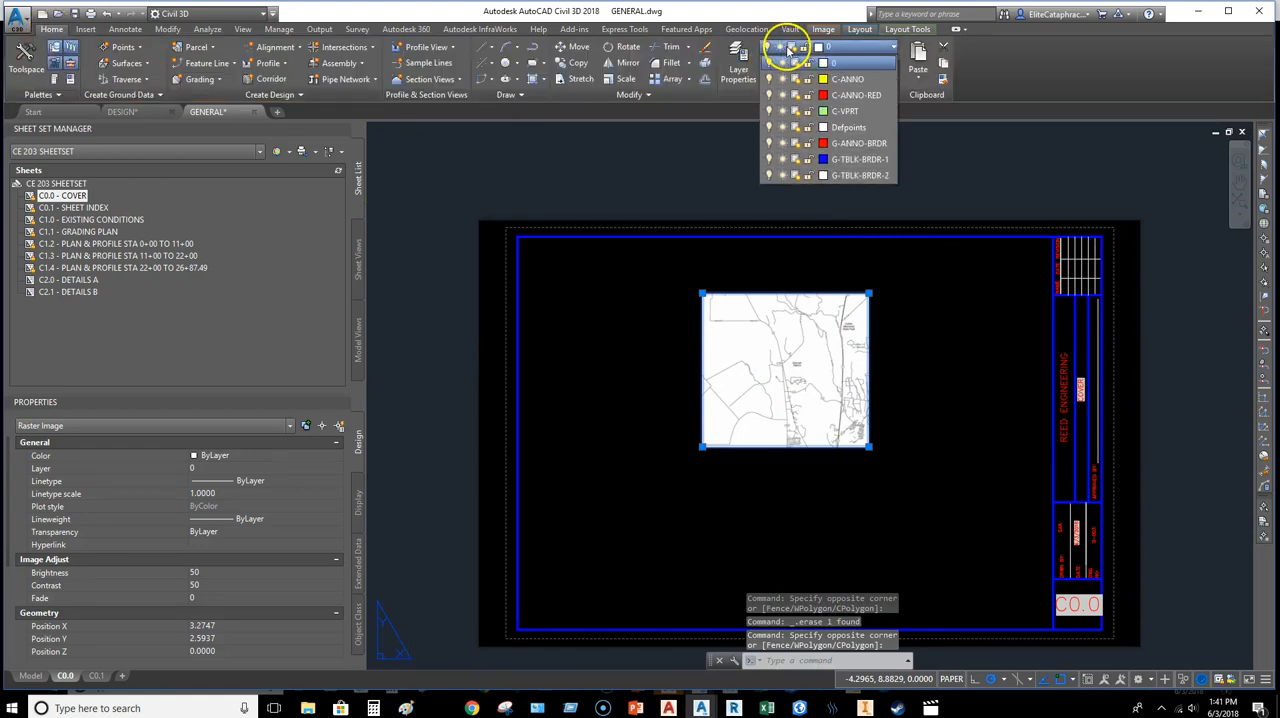
click(808, 63)
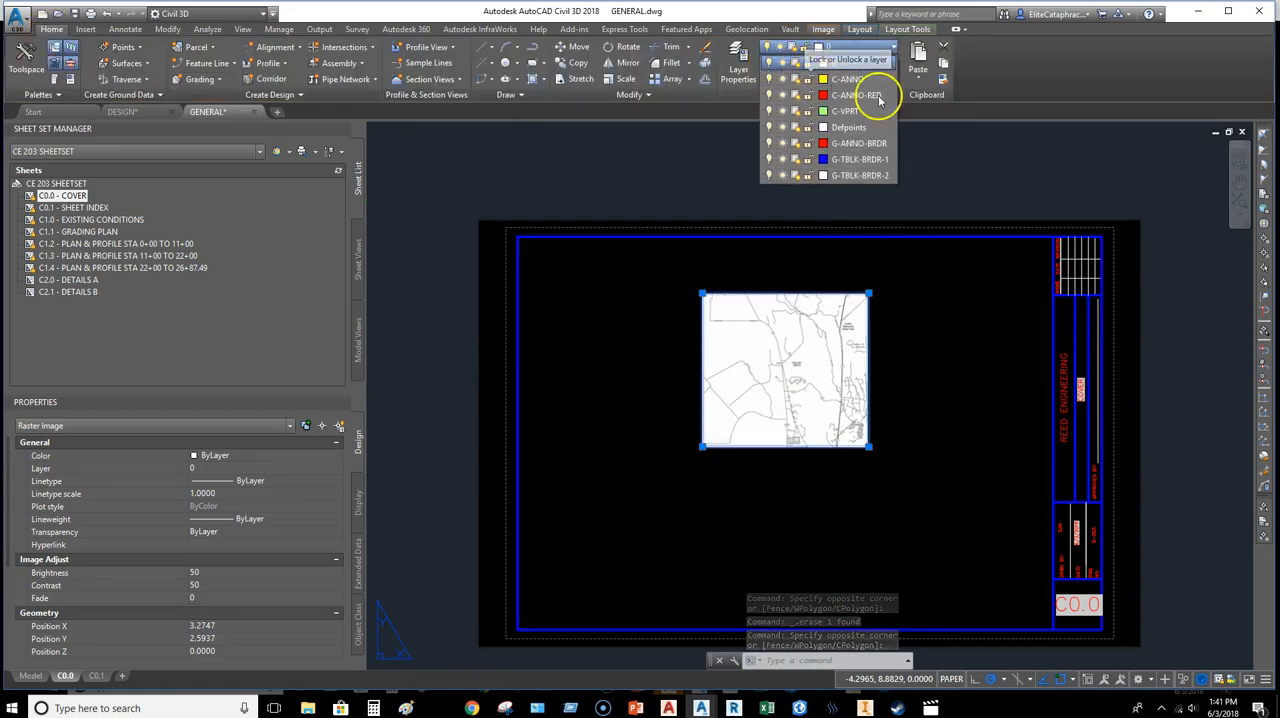
click(919, 317)
scroll(894, 336, up, 5)
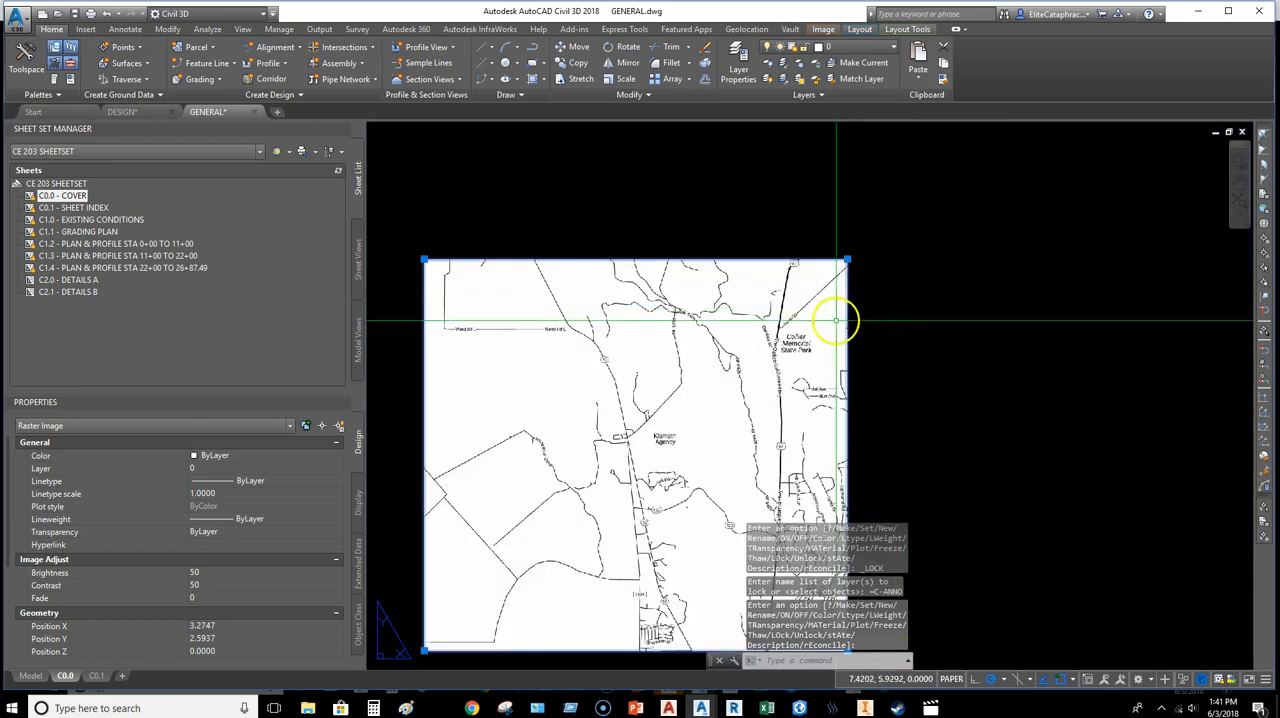
key(Escape)
scroll(906, 253, down, 4)
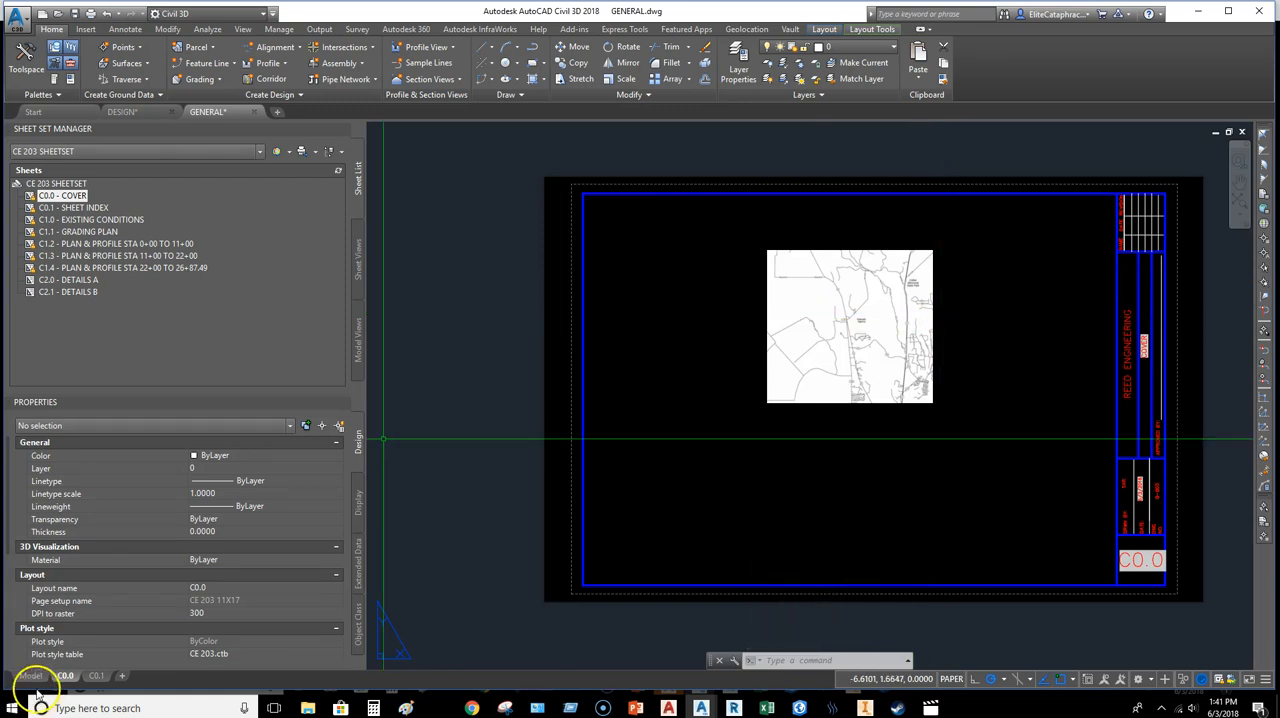
Step: Make C-ANNO the current layer for marking the project location on the vicinity map
scroll(830, 338, up, 10)
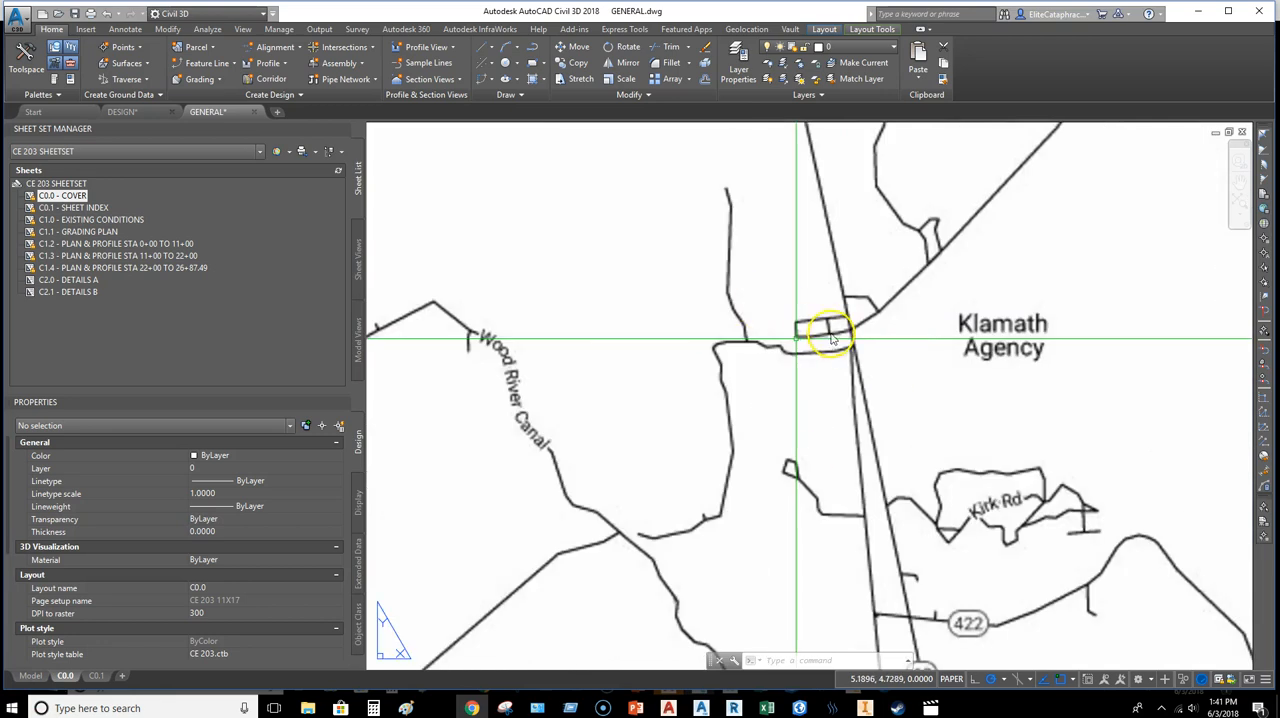
scroll(830, 338, down, 5)
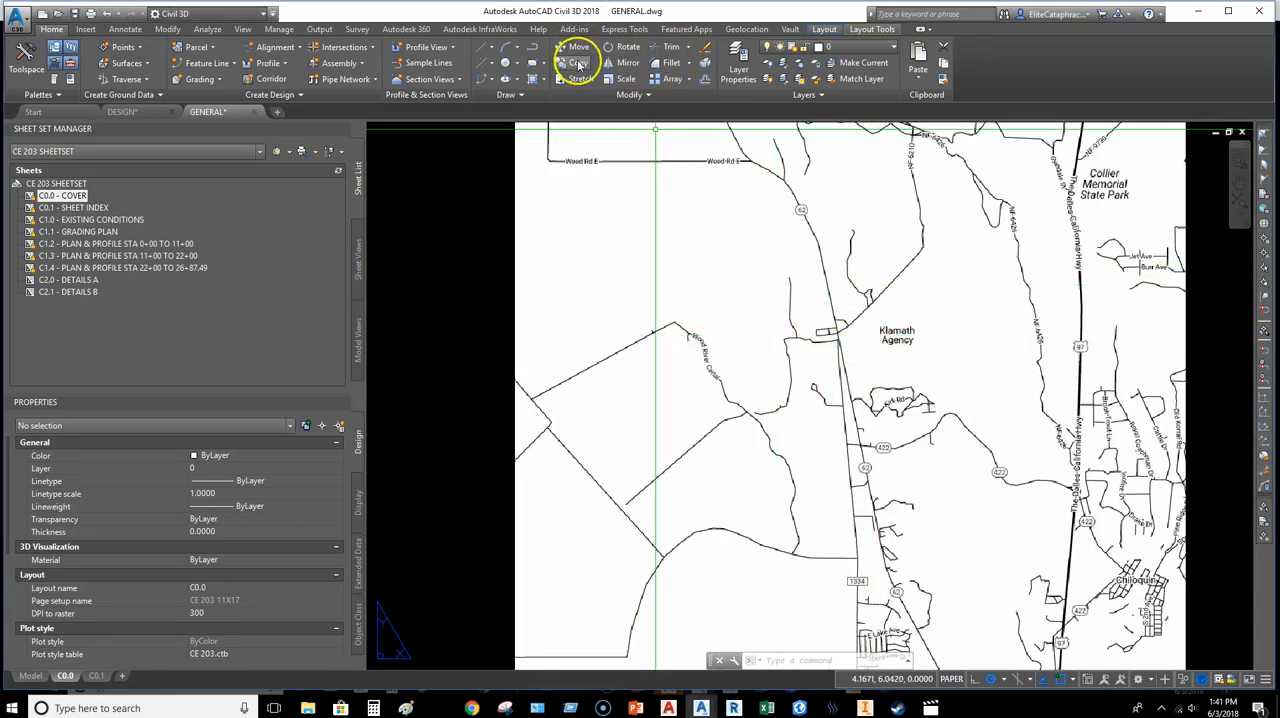
click(845, 47)
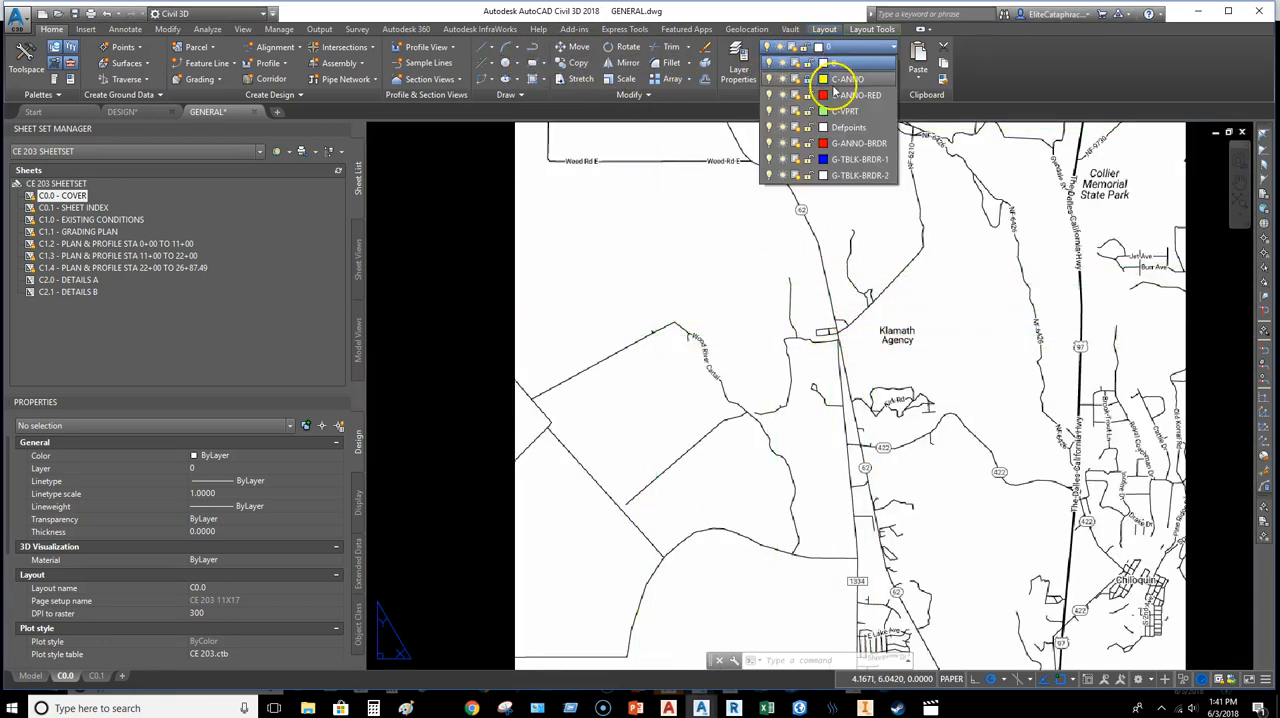
click(845, 79)
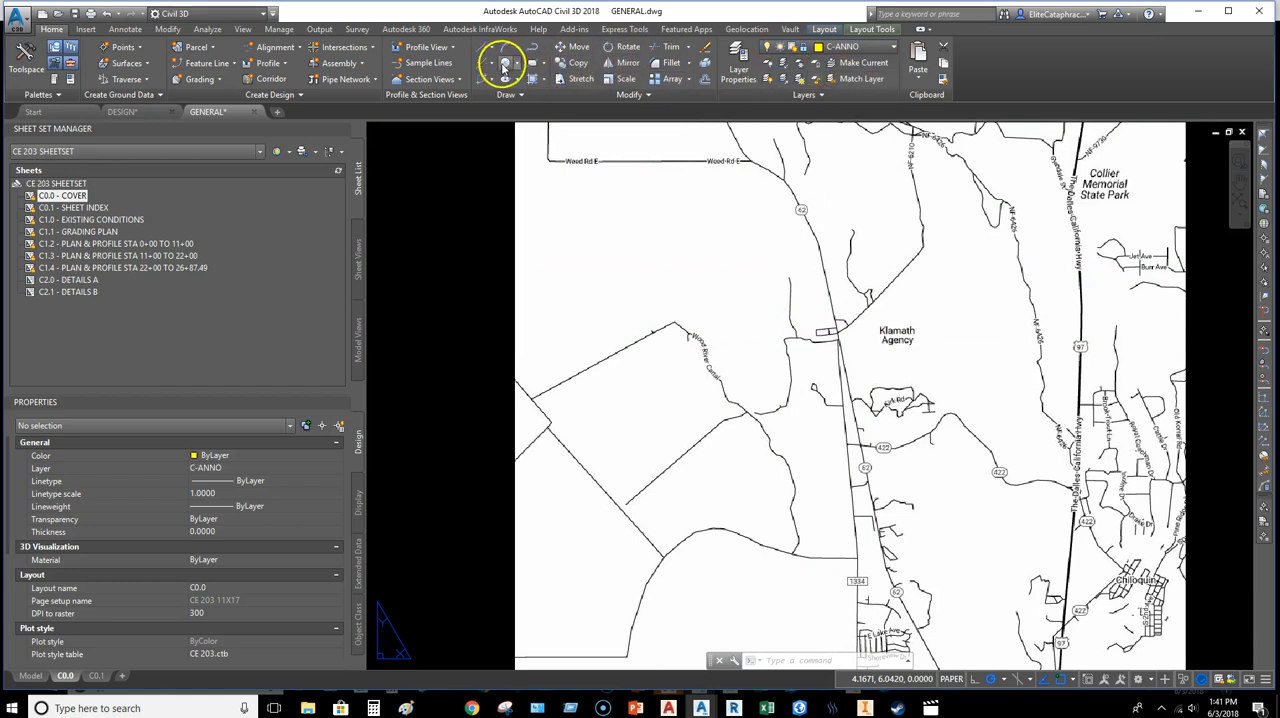
Step: Draw a rectangle about 0.29 by 0.26 around the road junction beside the Klamath Agency label on the vicinity map
click(533, 63)
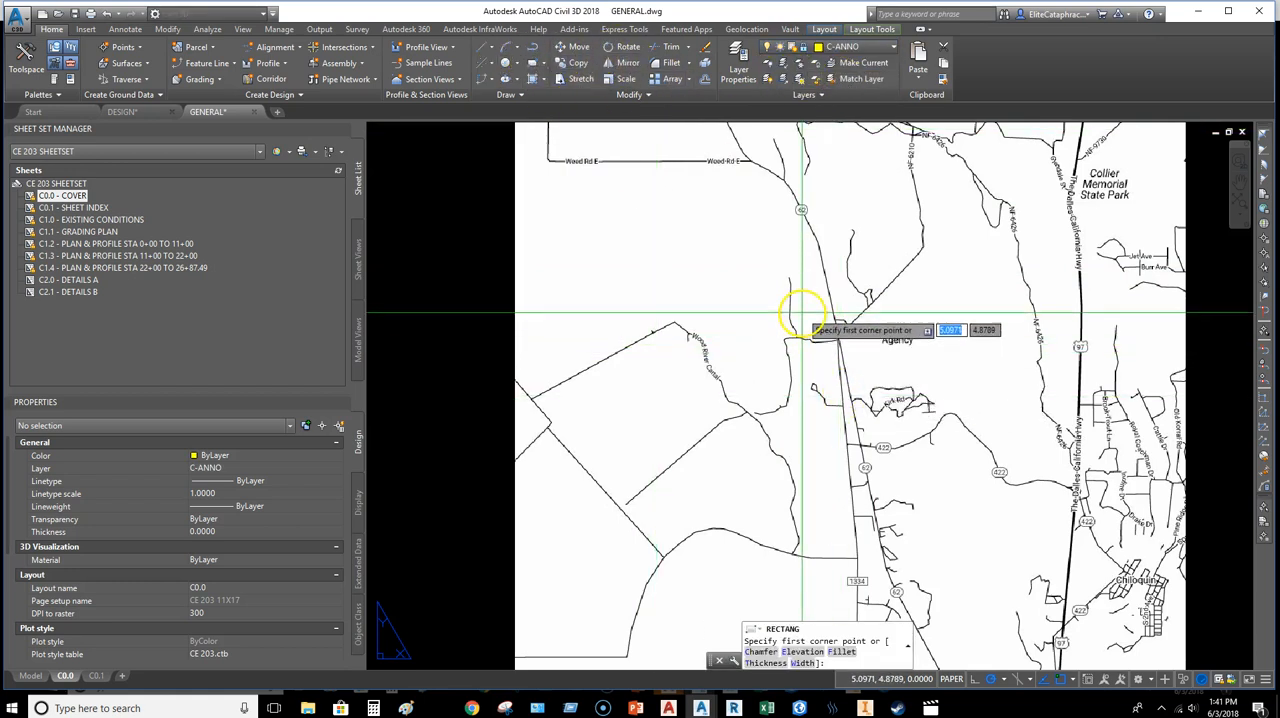
click(848, 350)
scroll(848, 368, up, 4)
click(792, 328)
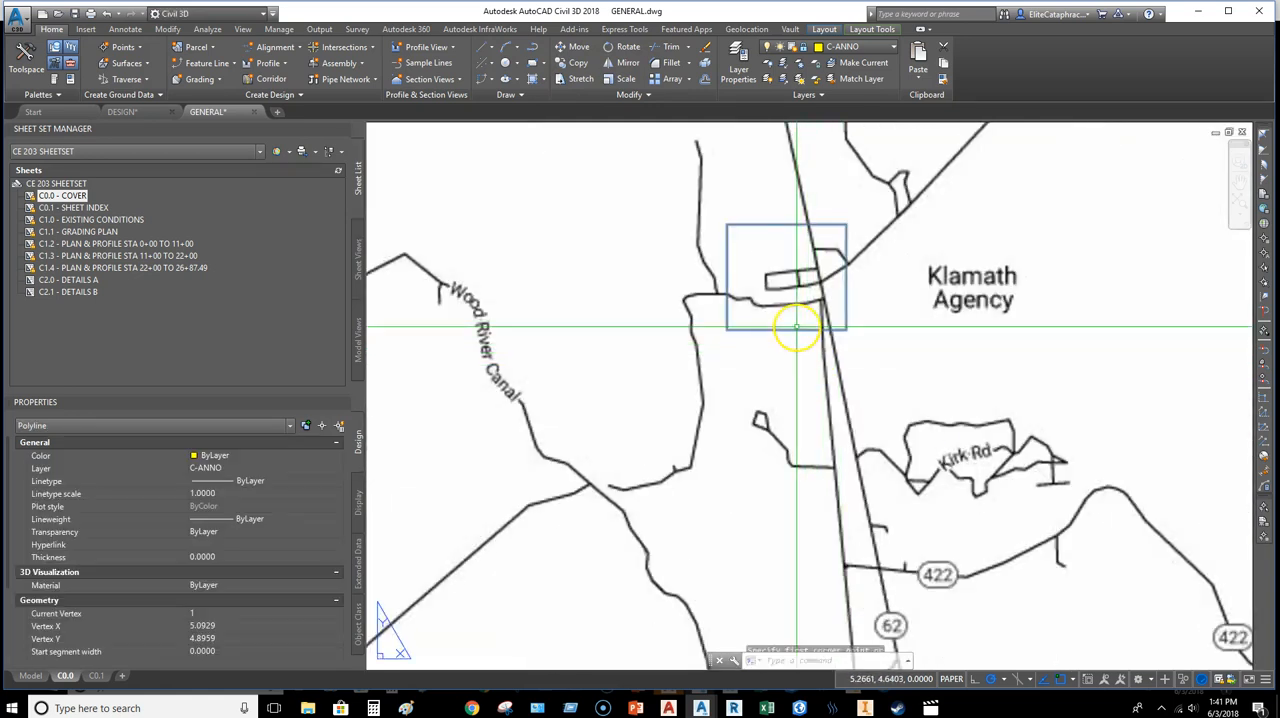
scroll(756, 336, down, 4)
key(Escape)
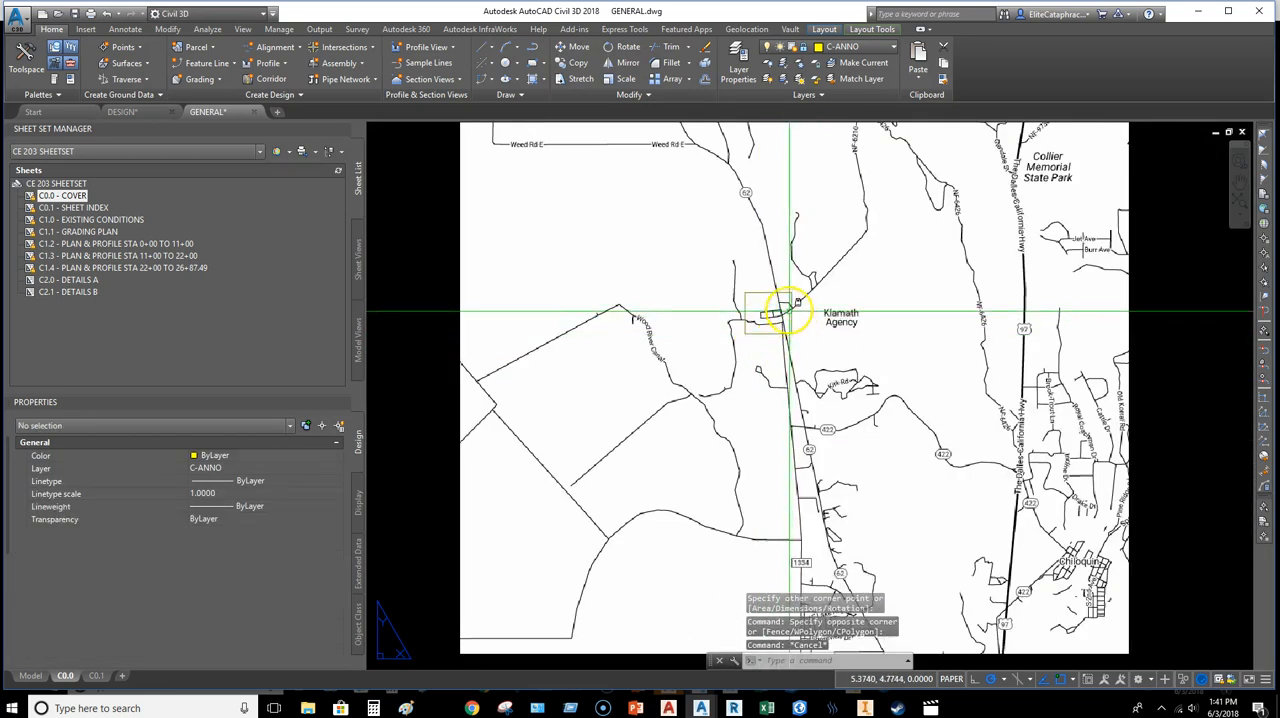
Step: Unlock the C-ANNO layer and clear the selection of the project location rectangle
click(784, 290)
click(785, 293)
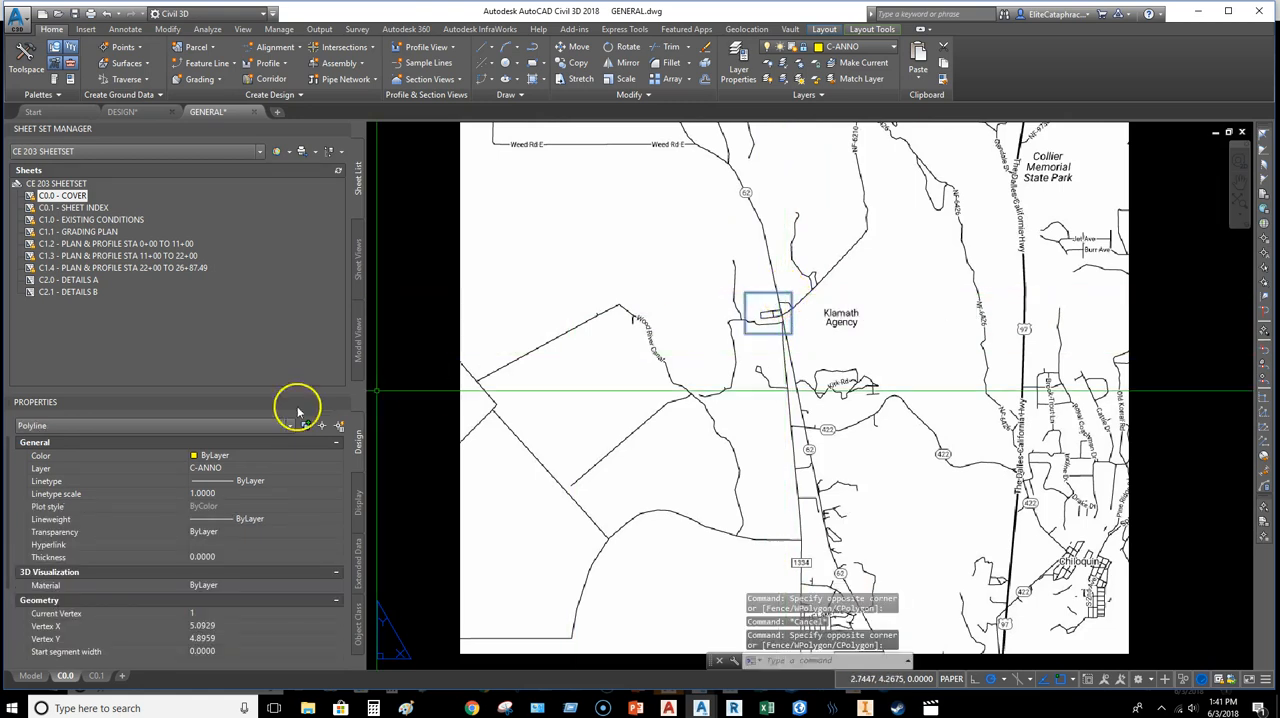
click(804, 48)
click(807, 81)
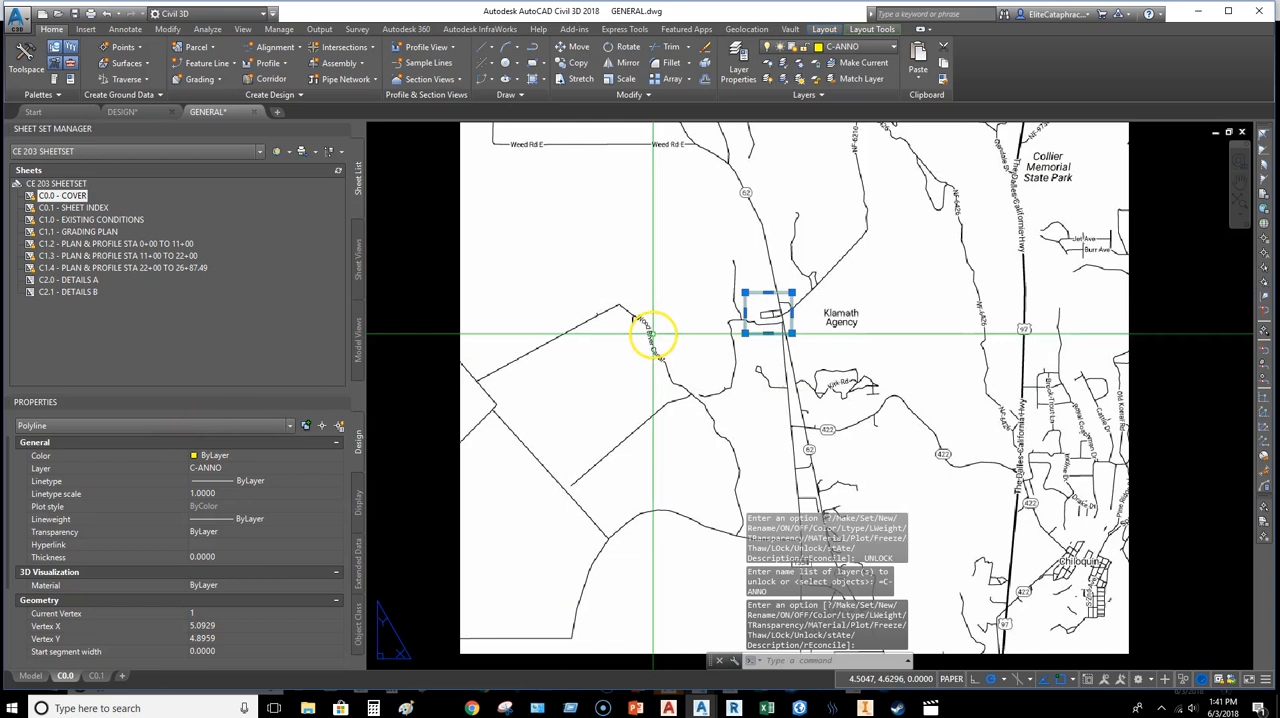
scroll(751, 304, up, 2)
middle_drag(751, 304, 798, 323)
scroll(813, 306, up, 4)
scroll(857, 314, down, 4)
key(Escape)
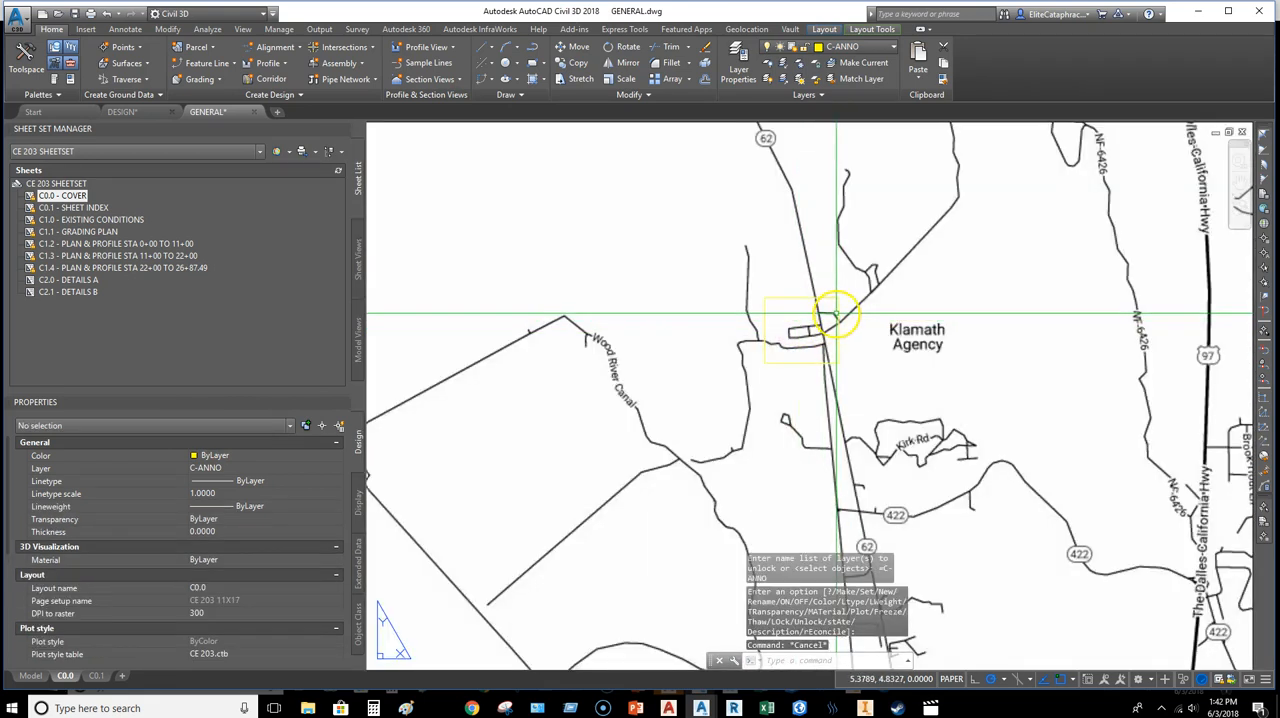
Step: Fill the project location rectangle with a solid hatch on the C-ANNO layer
click(838, 315)
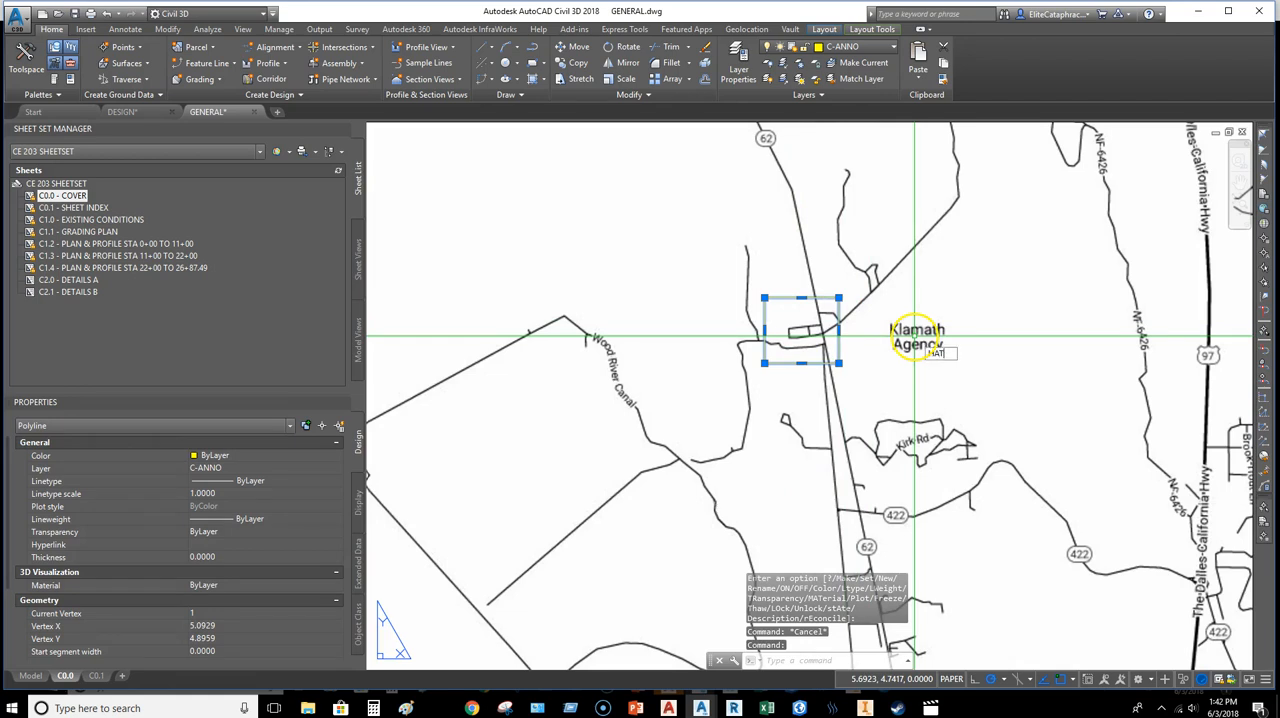
key(Return)
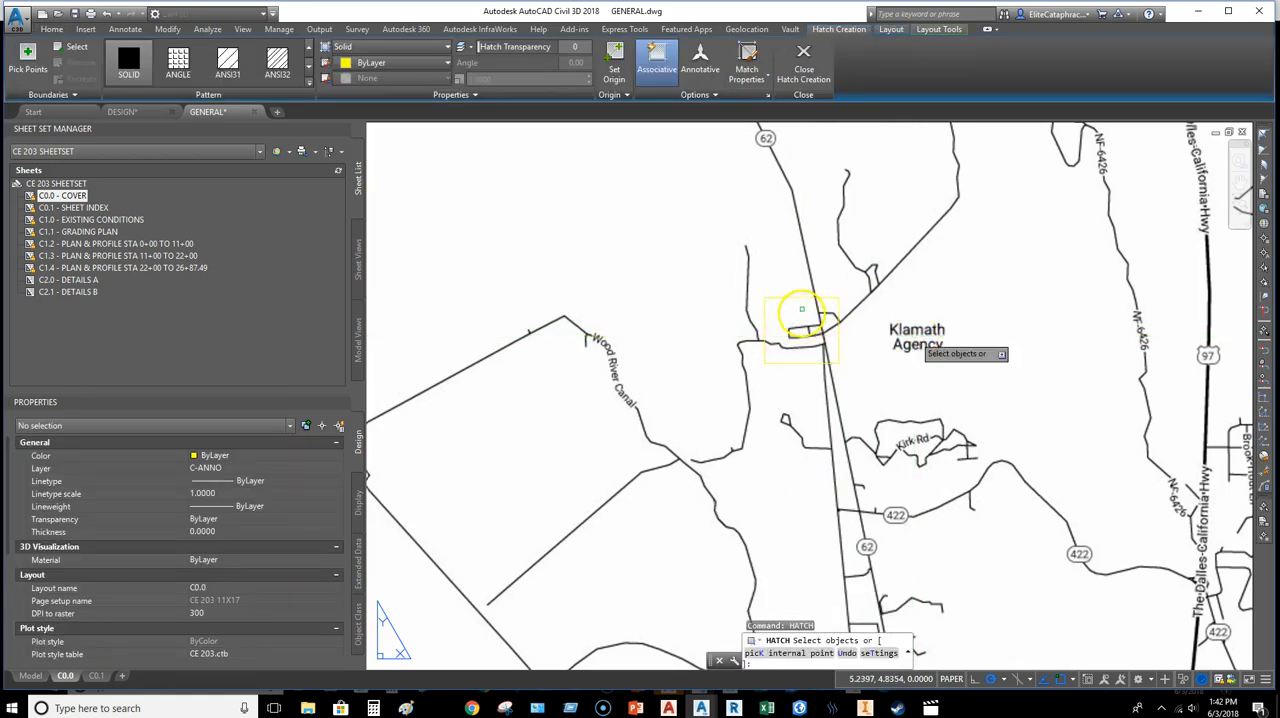
click(801, 309)
key(Escape)
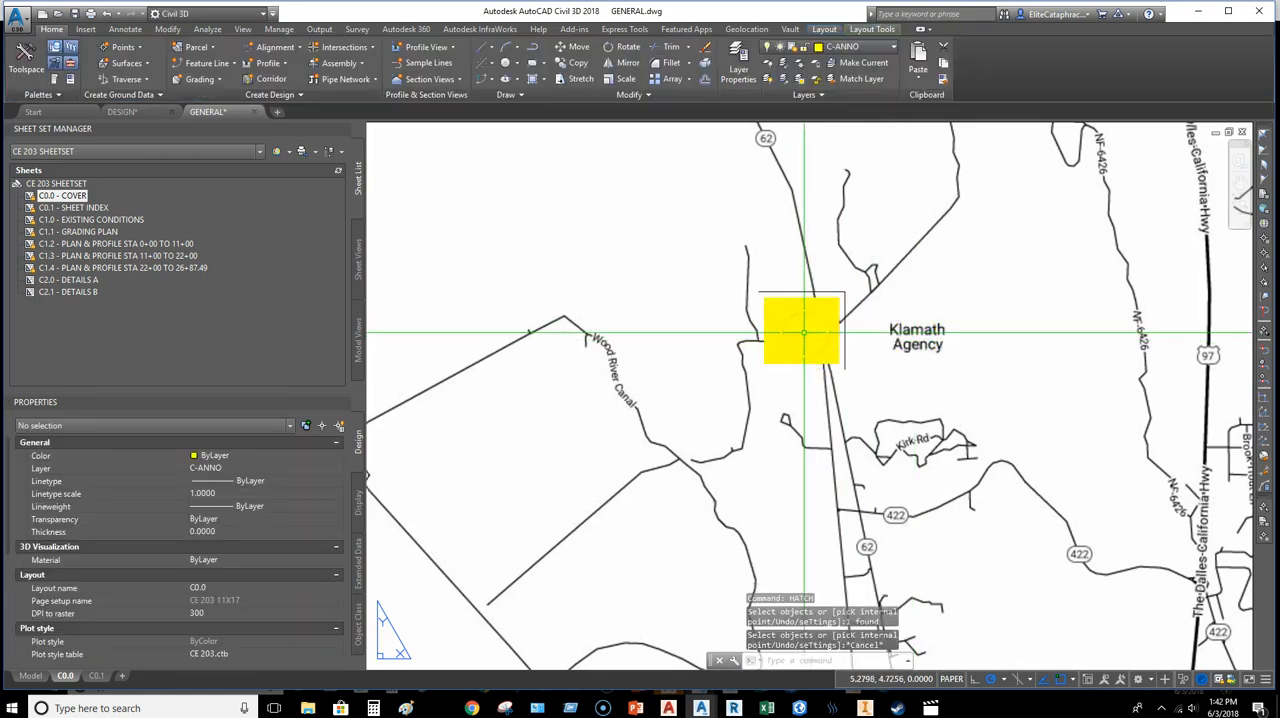
Step: Change the project location hatch to the ANSI31 pattern at a scale of 0.34
click(801, 330)
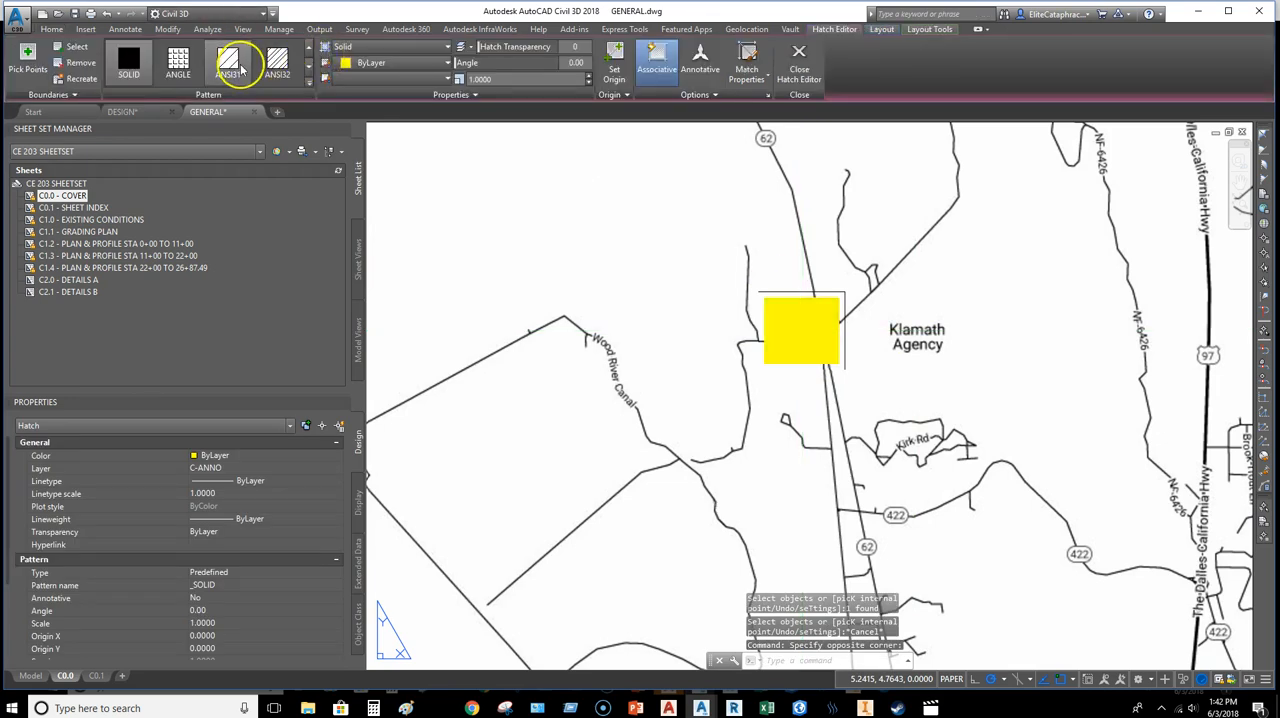
click(238, 65)
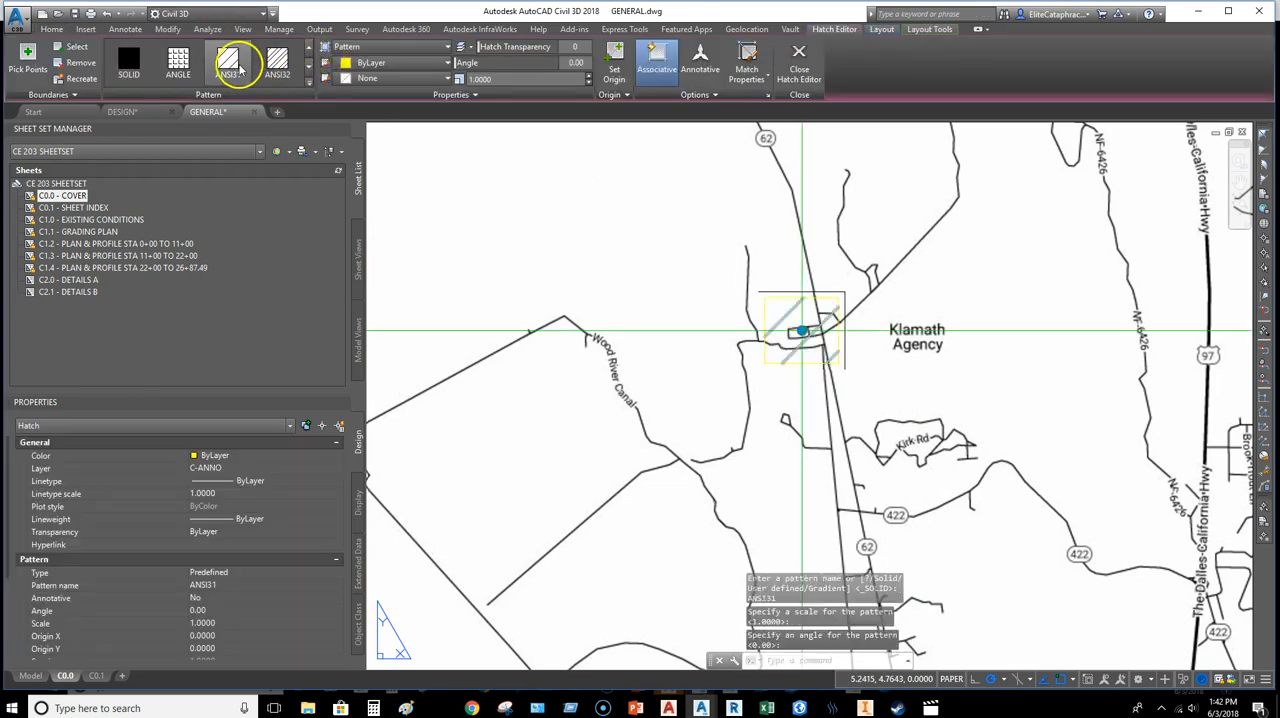
click(590, 88)
click(590, 88)
click(590, 88)
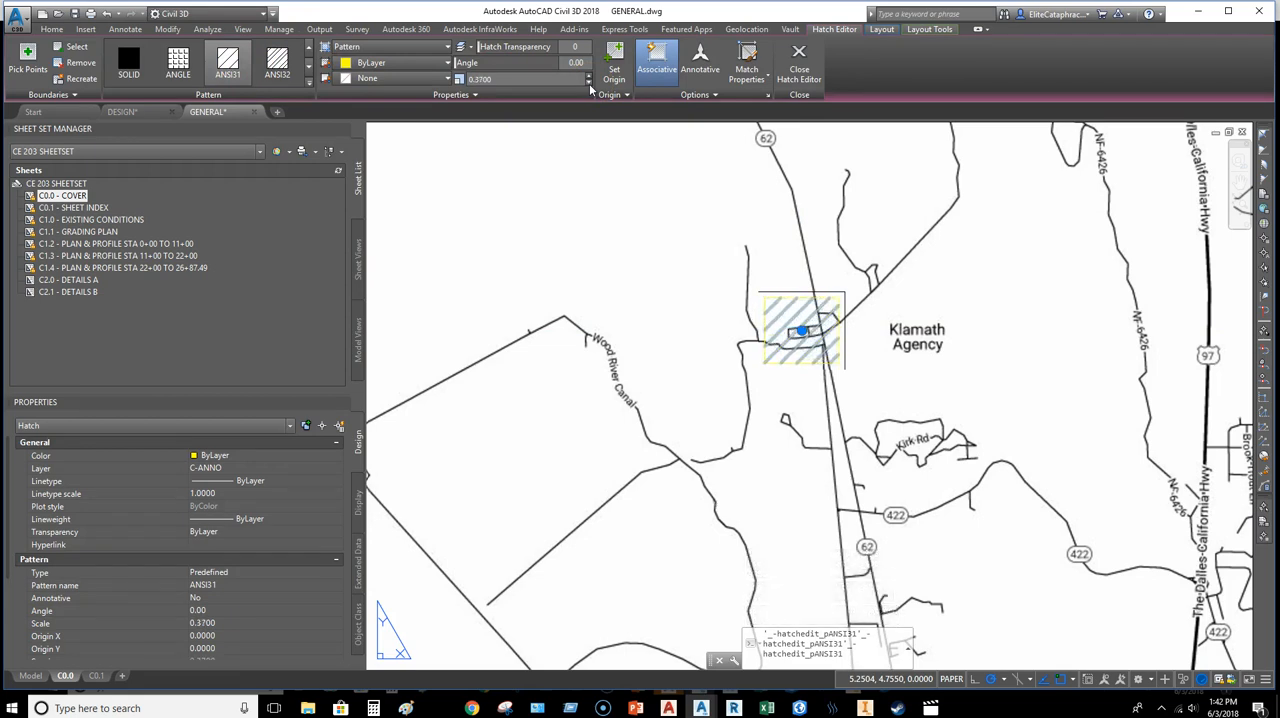
click(579, 376)
key(Escape)
key(Escape)
key(Escape)
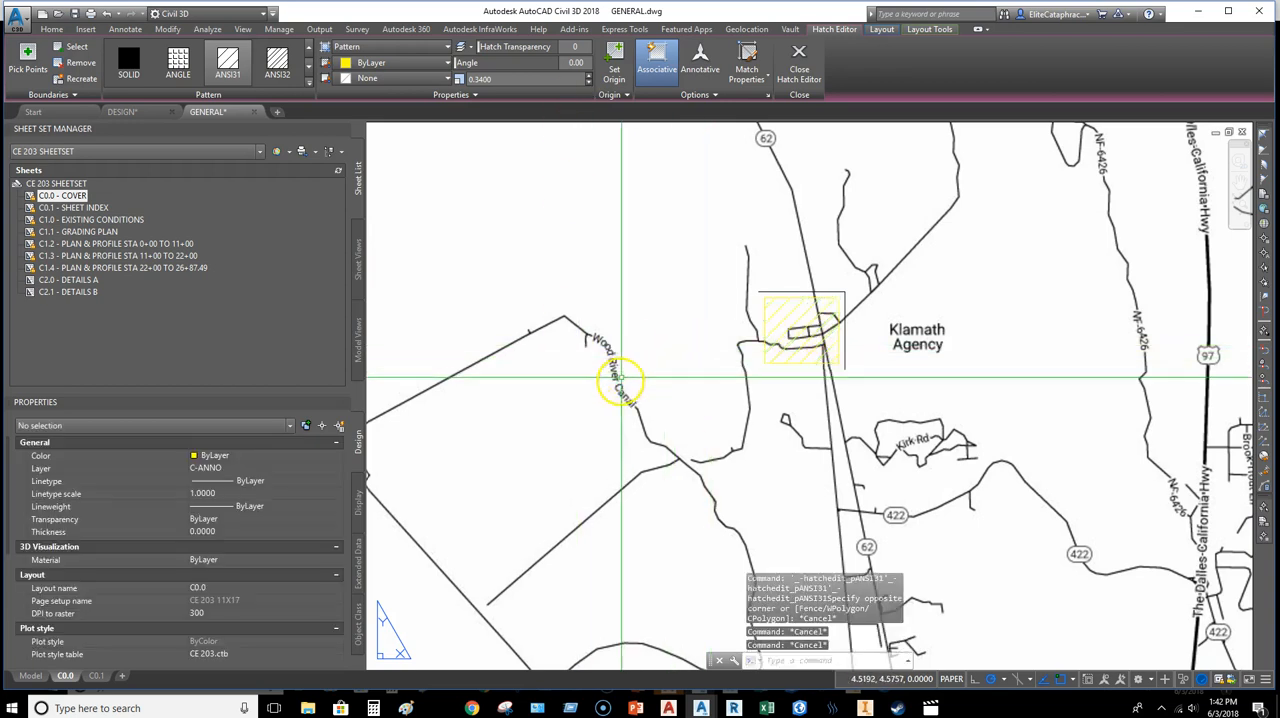
Step: Draw a polyline about 0.235 long from the hatched rectangle's upper-left corner, sloping up and to the left
middle_drag(658, 386, 729, 384)
scroll(771, 374, down, 5)
scroll(751, 374, up, 8)
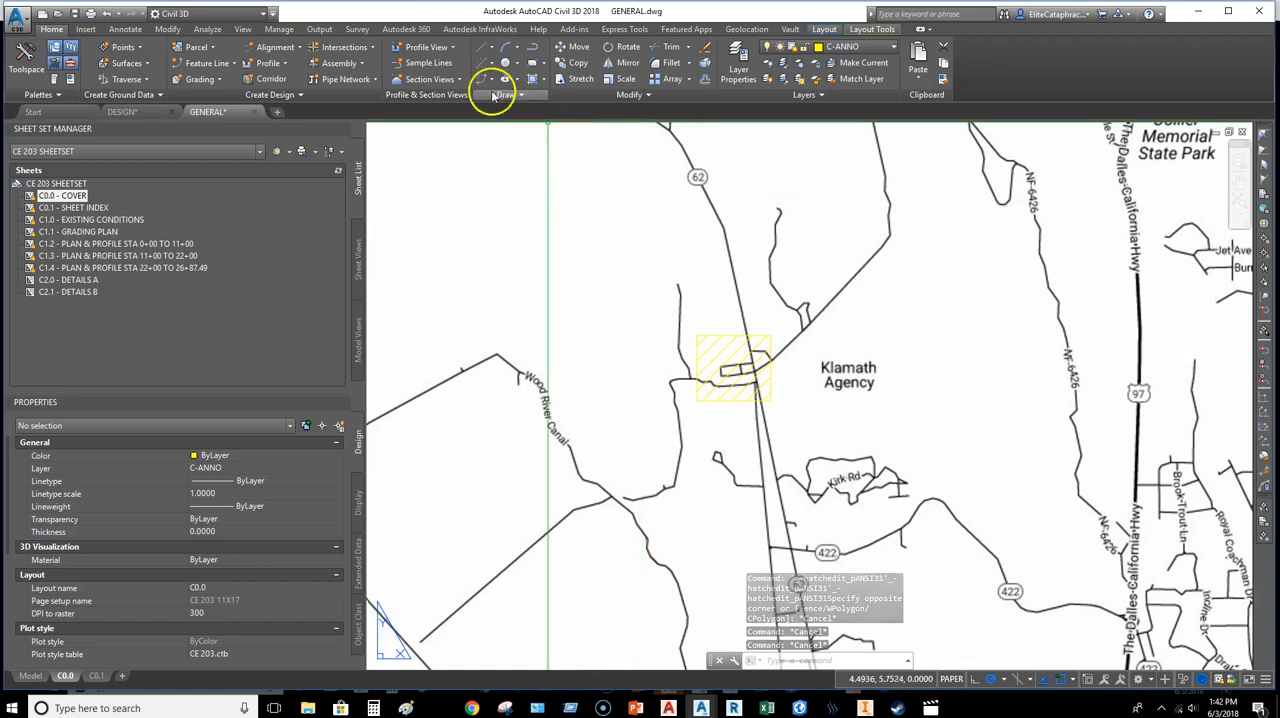
click(531, 50)
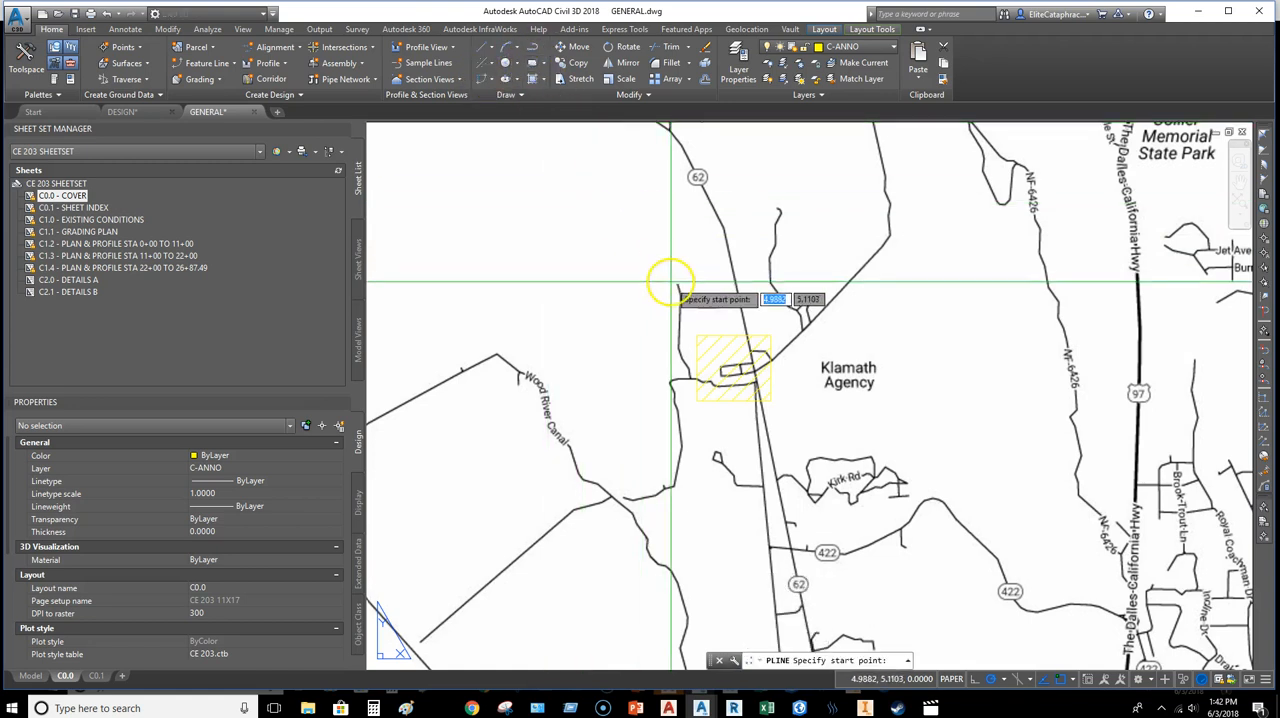
scroll(720, 370, up, 4)
click(721, 384)
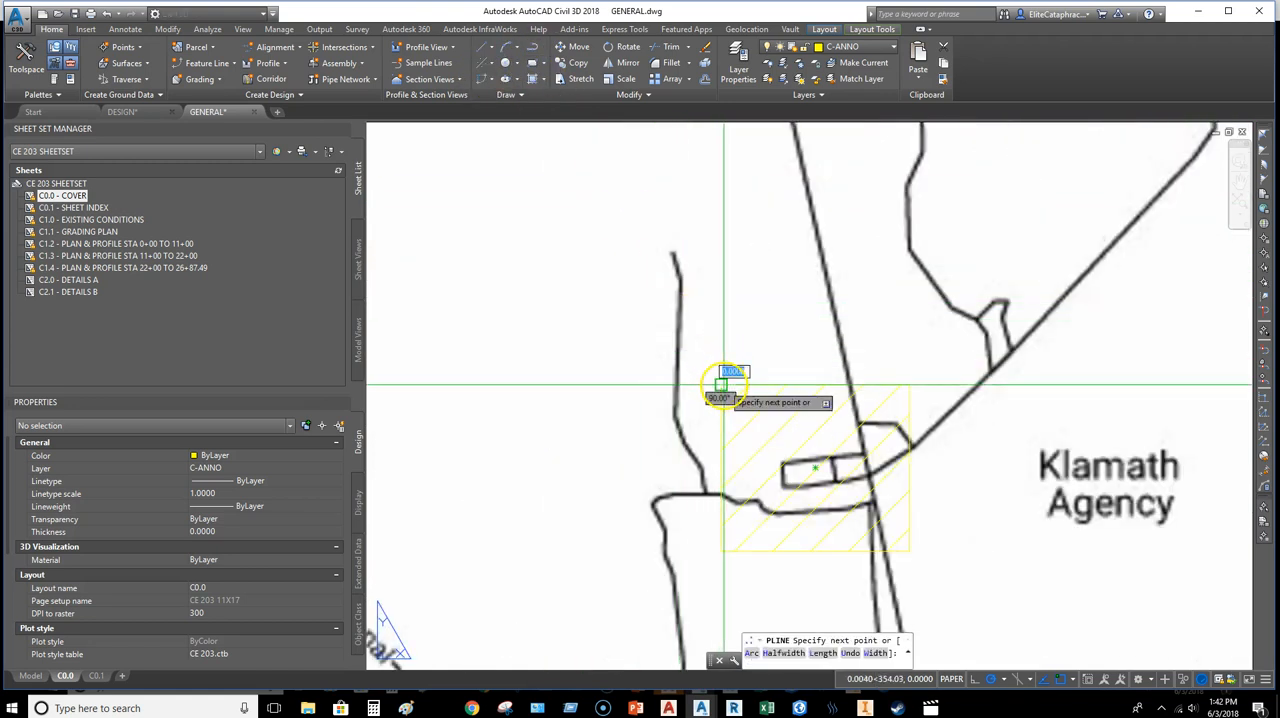
click(600, 297)
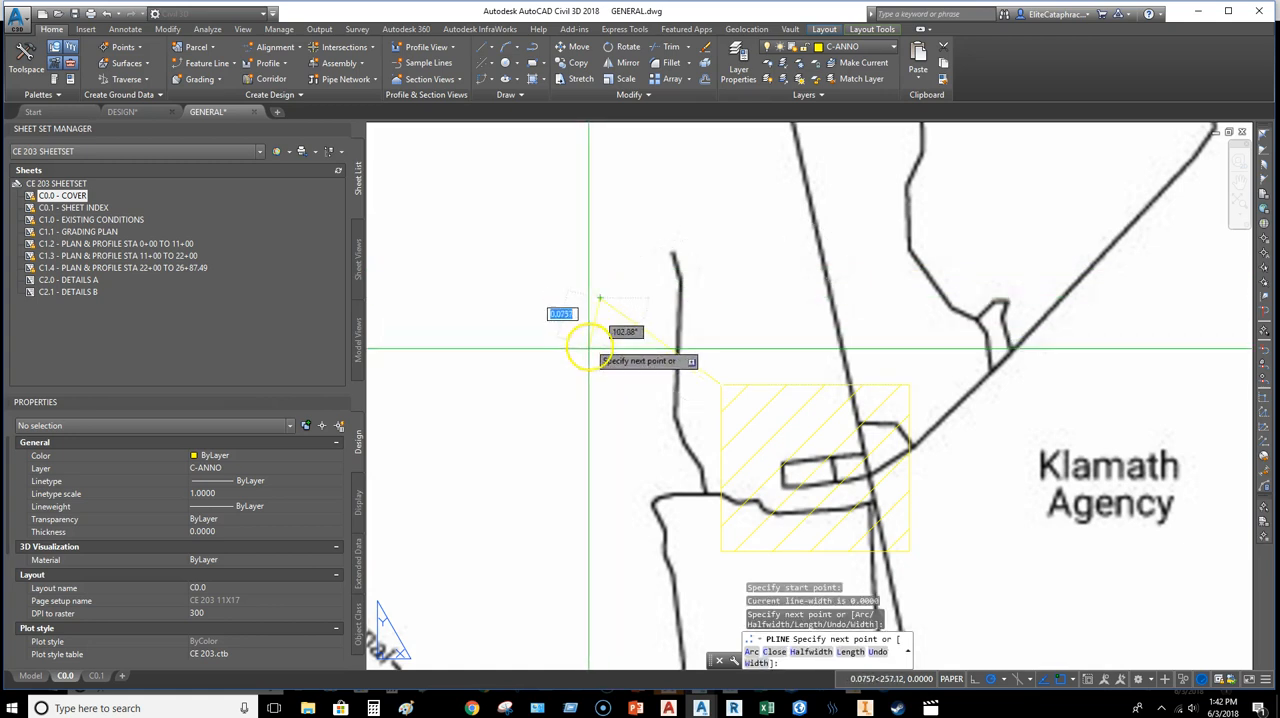
key(Return)
key(Return)
Step: Draw a second polyline about 1.04 long from the short polyline's free end, continuing up and to the left
click(600, 297)
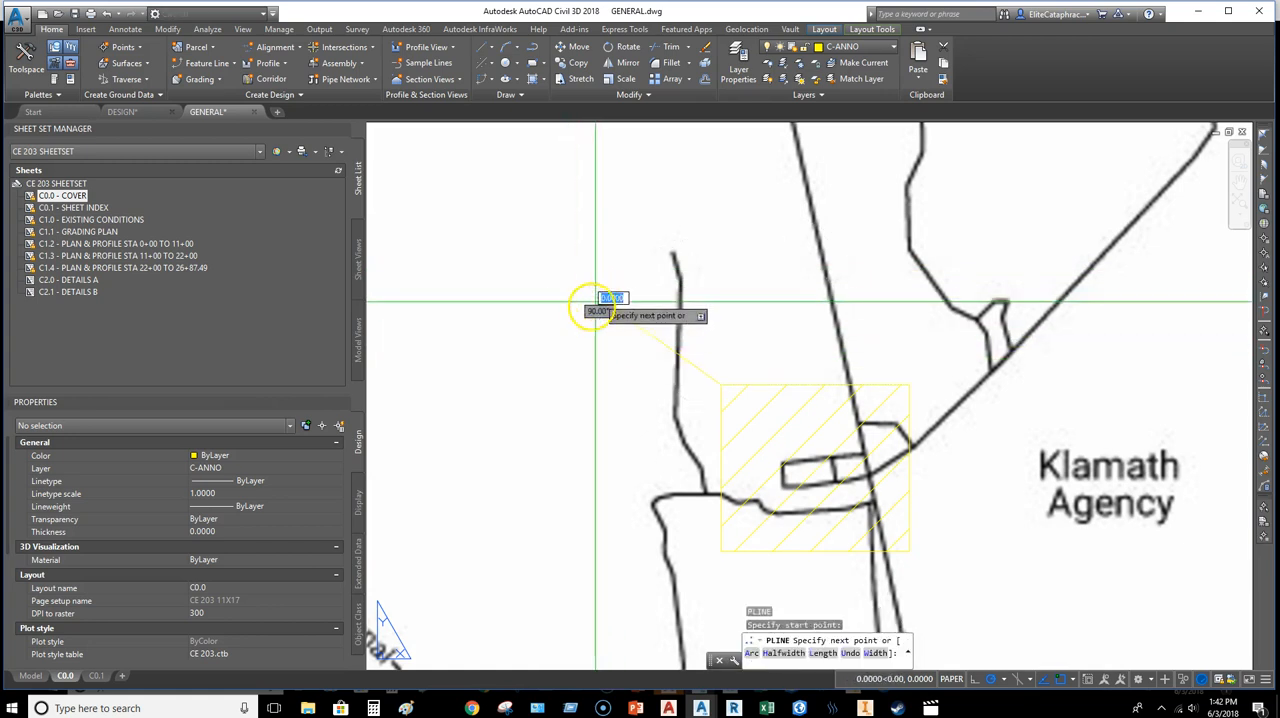
scroll(590, 300, down, 3)
click(563, 296)
key(Escape)
Step: Shape the short polyline into an arrowhead by setting its end segment width to 0.2
click(826, 405)
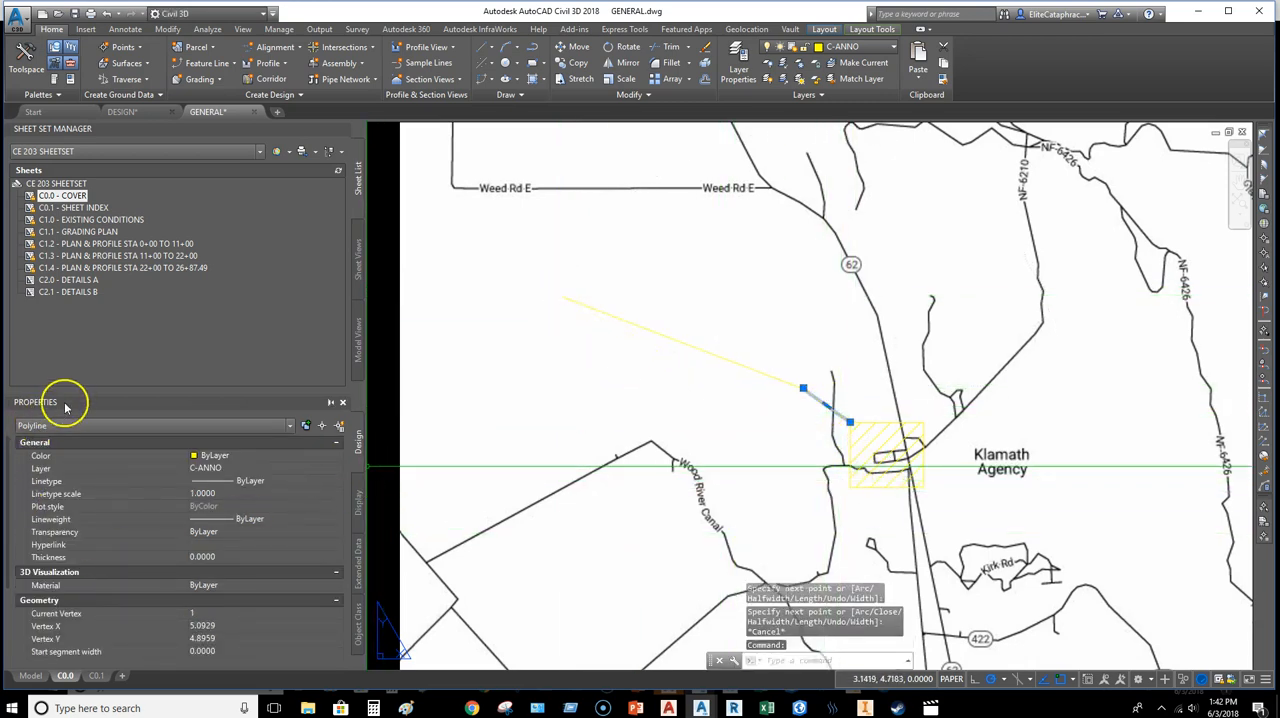
drag(77, 358, 90, 271)
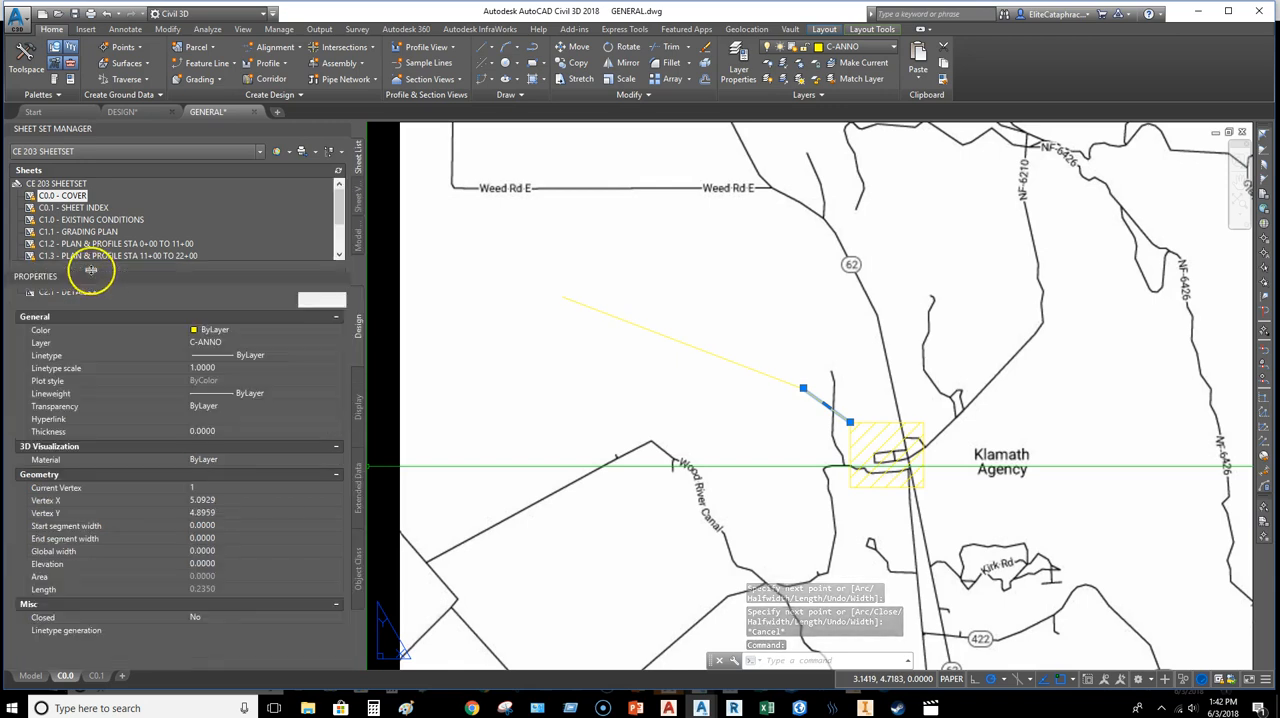
click(214, 527)
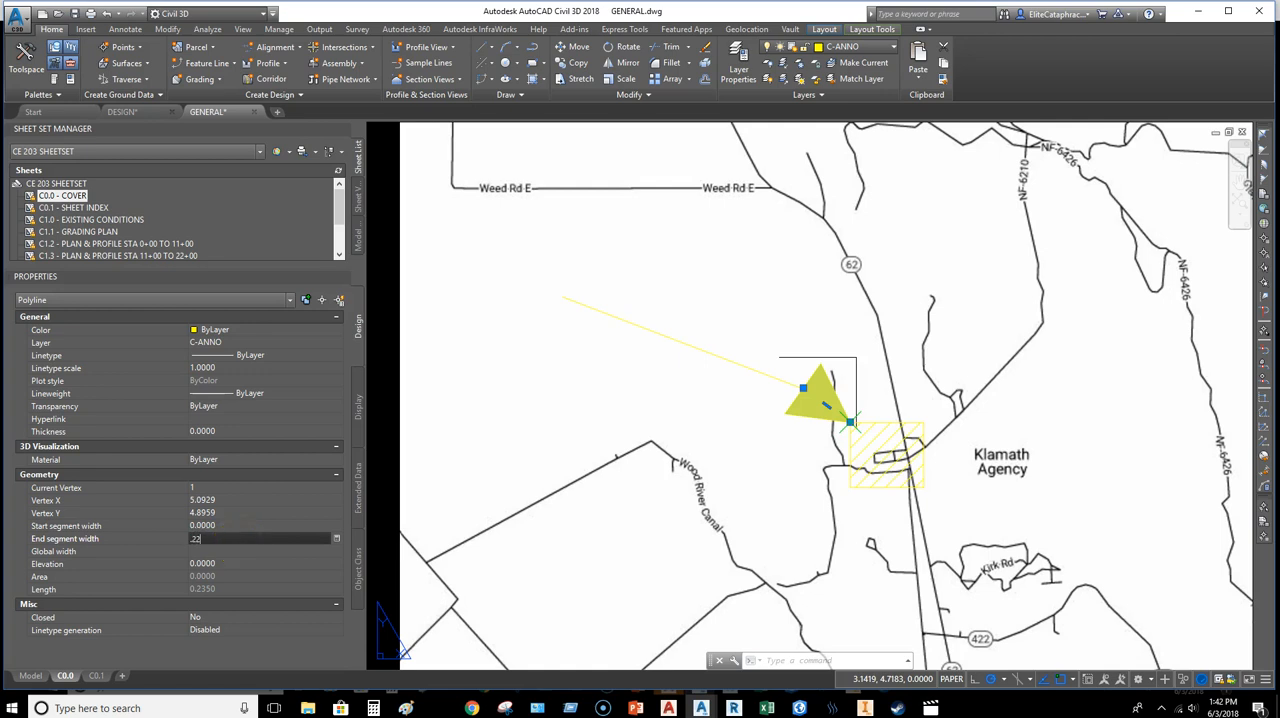
click(238, 540)
key(Escape)
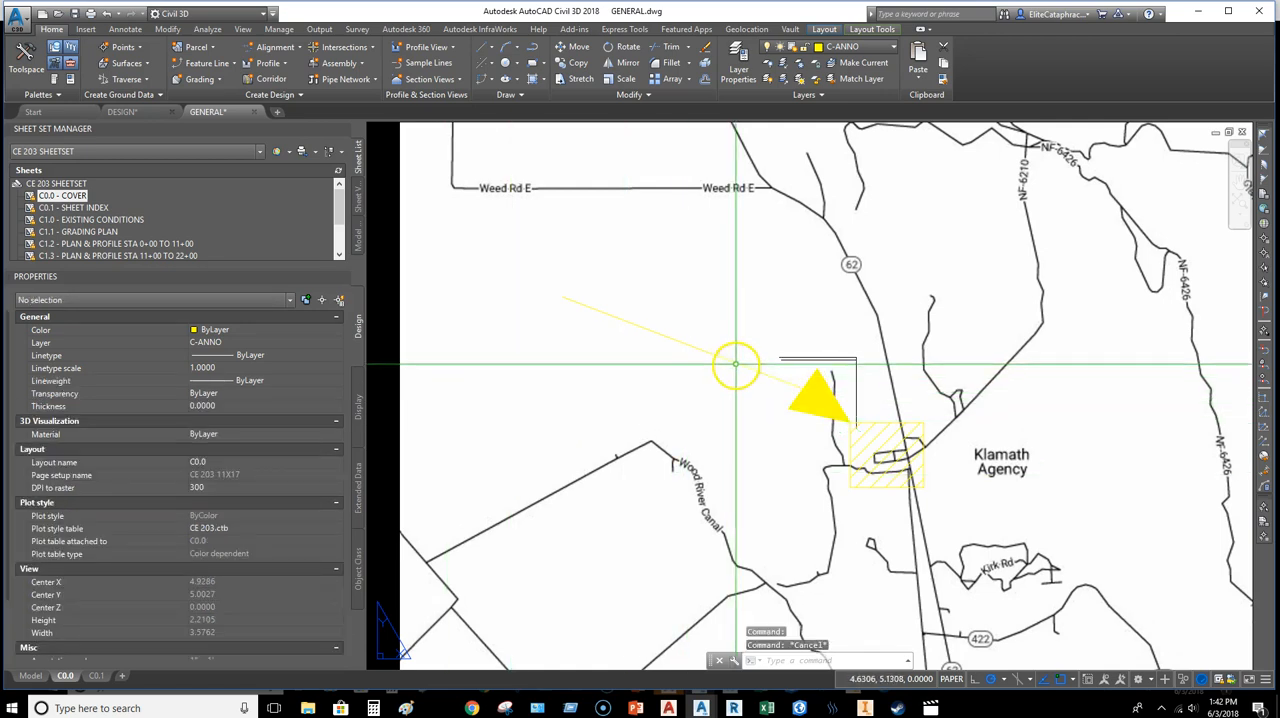
Step: Give the long shaft polyline a start segment width of 0.1 and an end segment width of 0.25
click(737, 363)
click(215, 526)
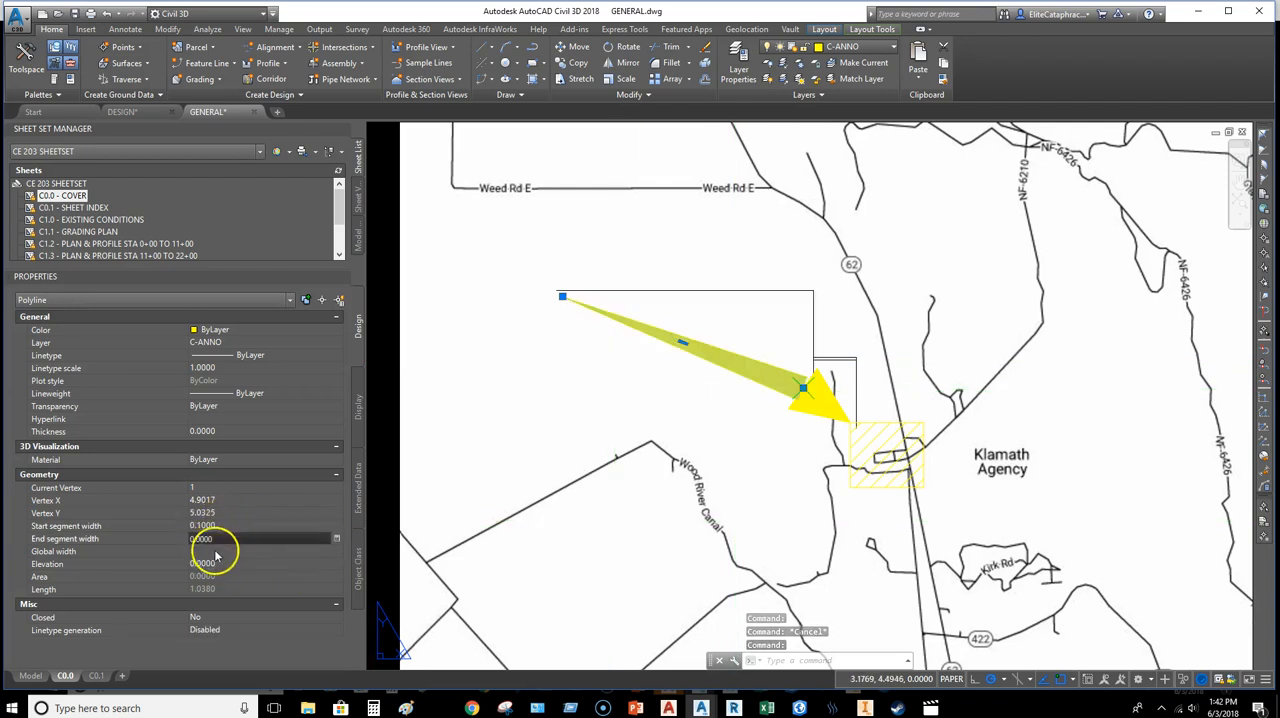
text(.25)
key(Return)
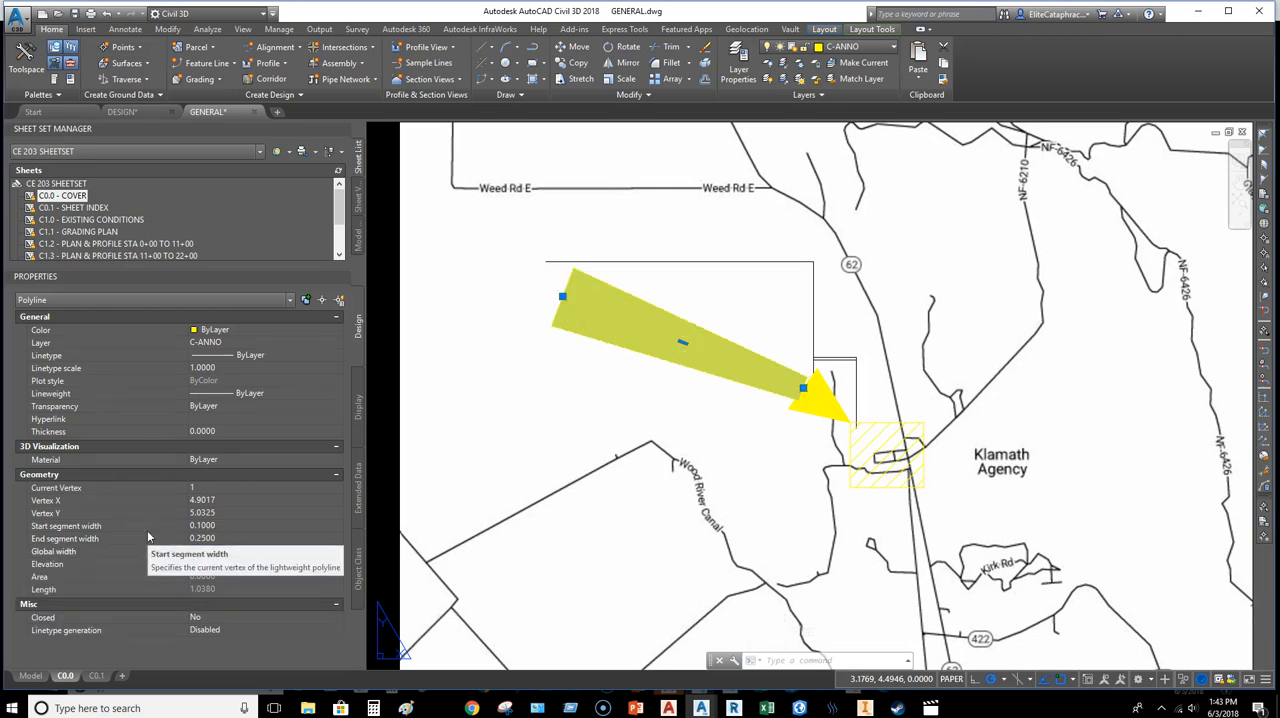
key(Escape)
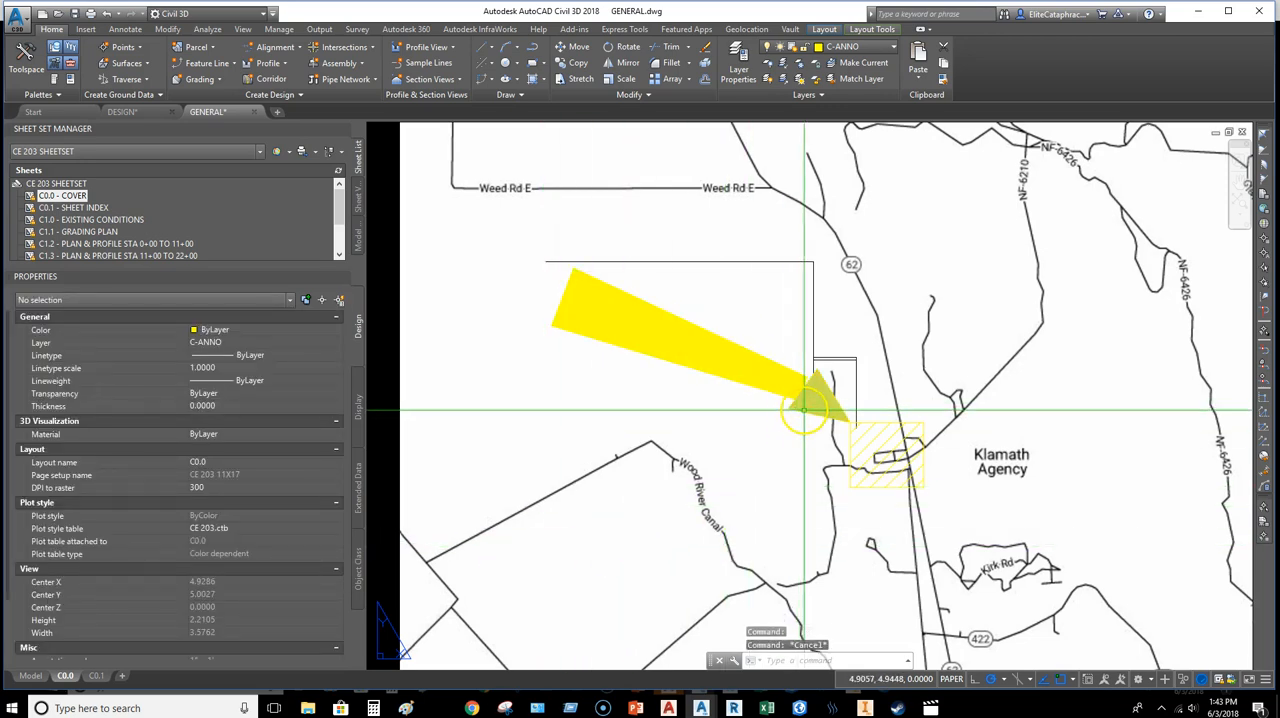
Step: Stretch the shaft polyline's lower end into the arrowhead so the shaft is about 1.08 long and closes the gap
click(797, 410)
click(788, 390)
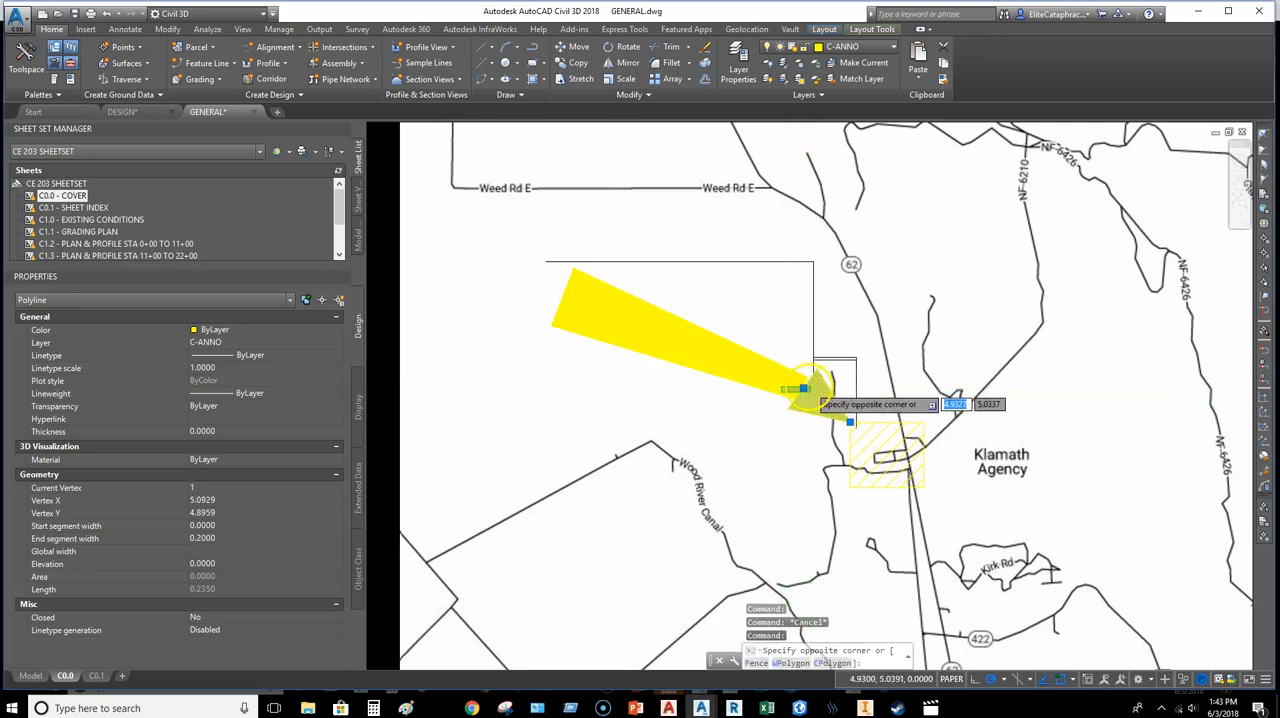
scroll(810, 386, up, 5)
key(Escape)
click(786, 338)
click(763, 361)
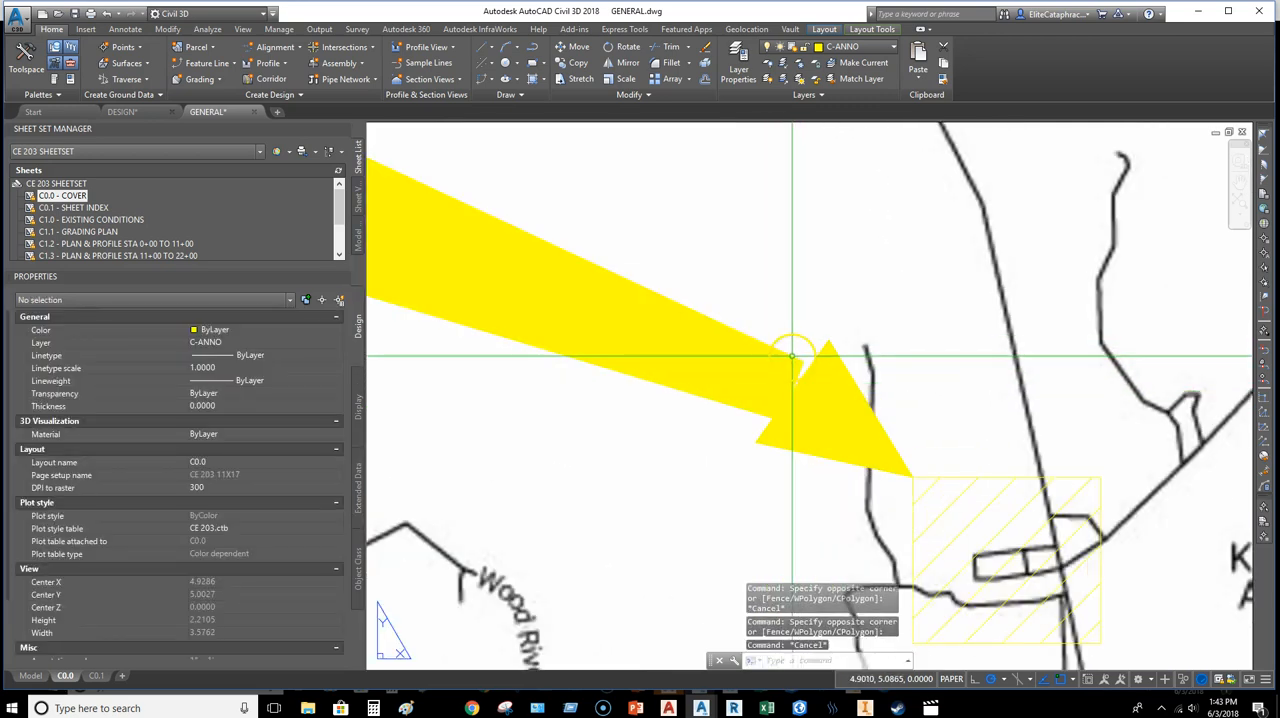
click(793, 390)
scroll(816, 400, down, 5)
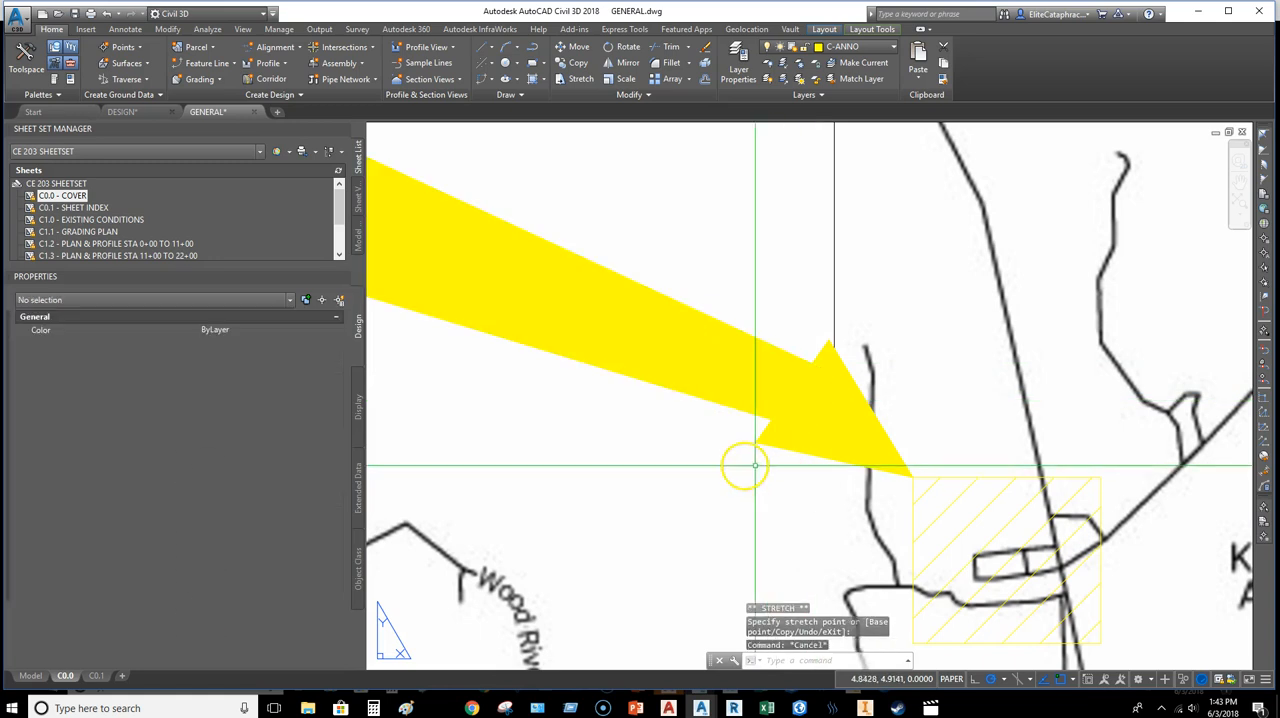
key(Escape)
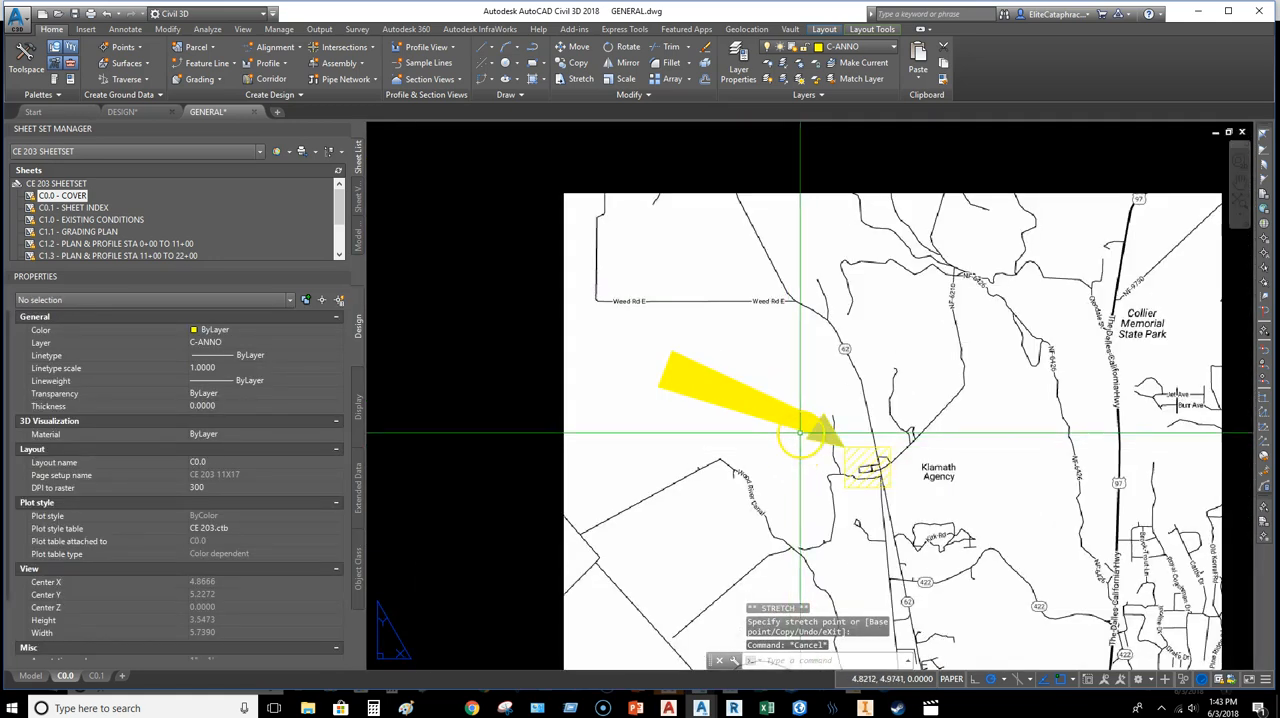
Step: Convert the arrow shaft polyline's straight segment to a gentle arc bowing upward
click(815, 425)
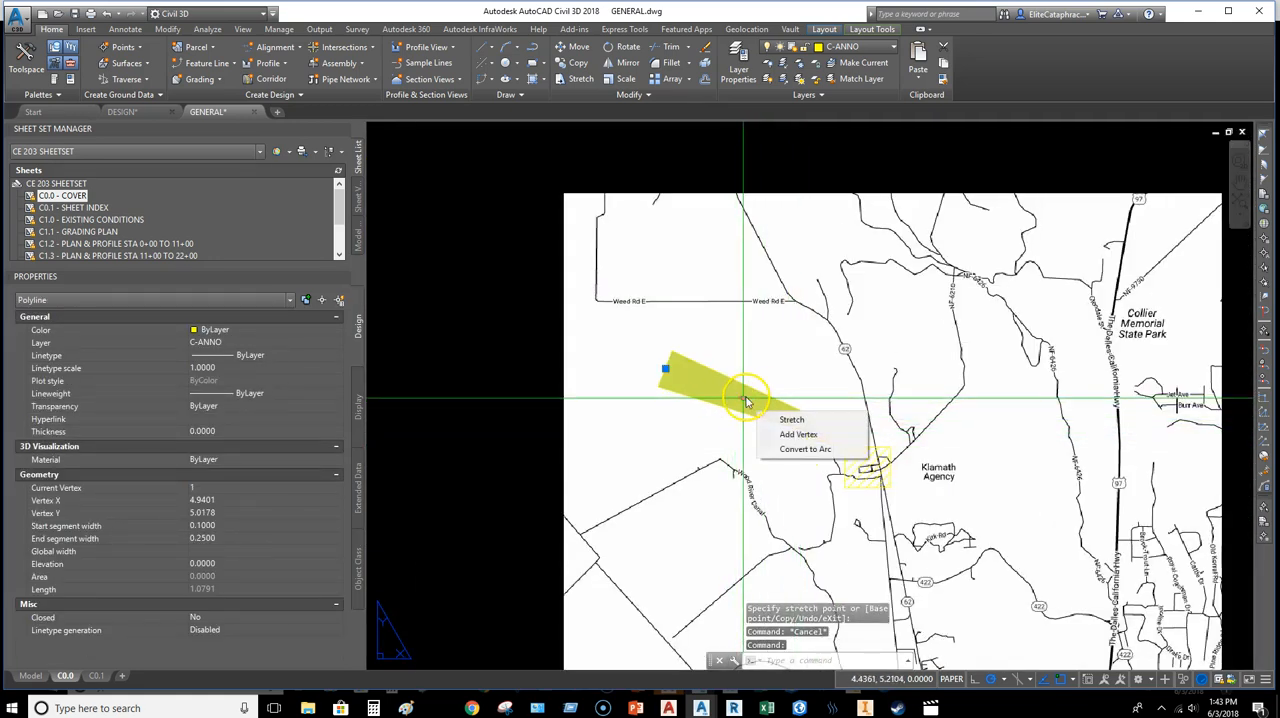
click(805, 449)
scroll(748, 394, up, 4)
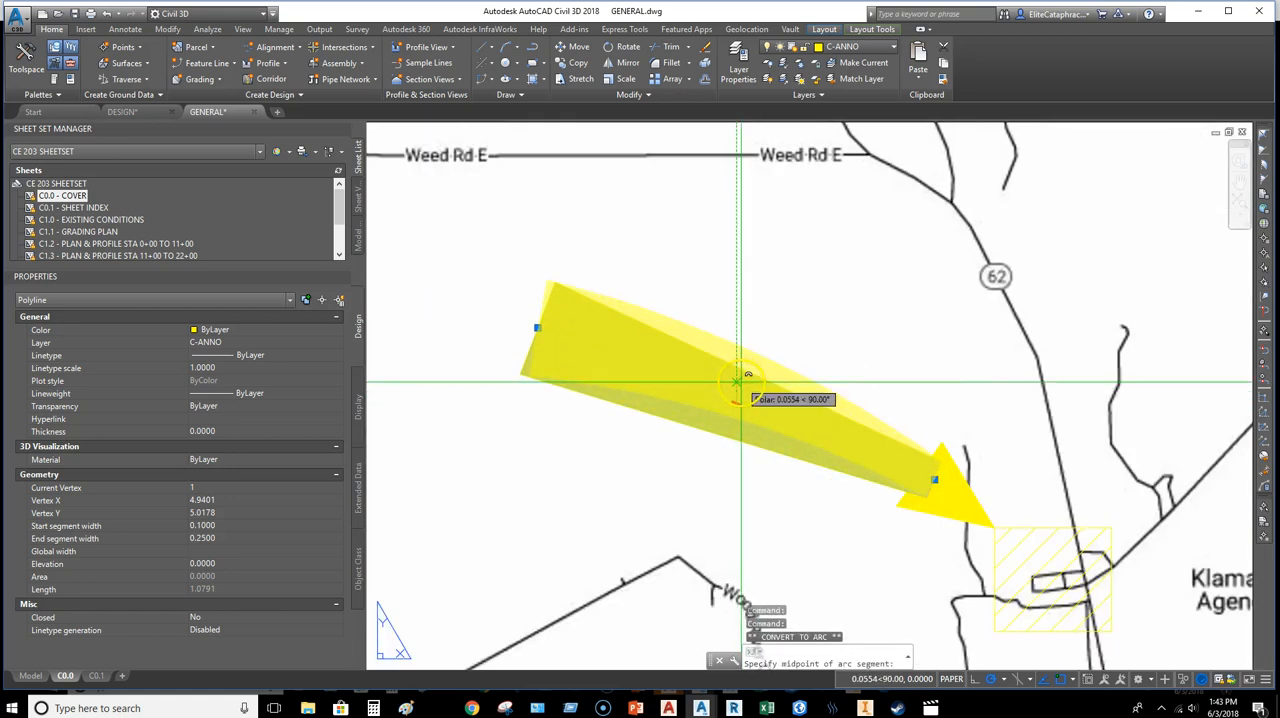
key(Escape)
scroll(829, 450, down, 2)
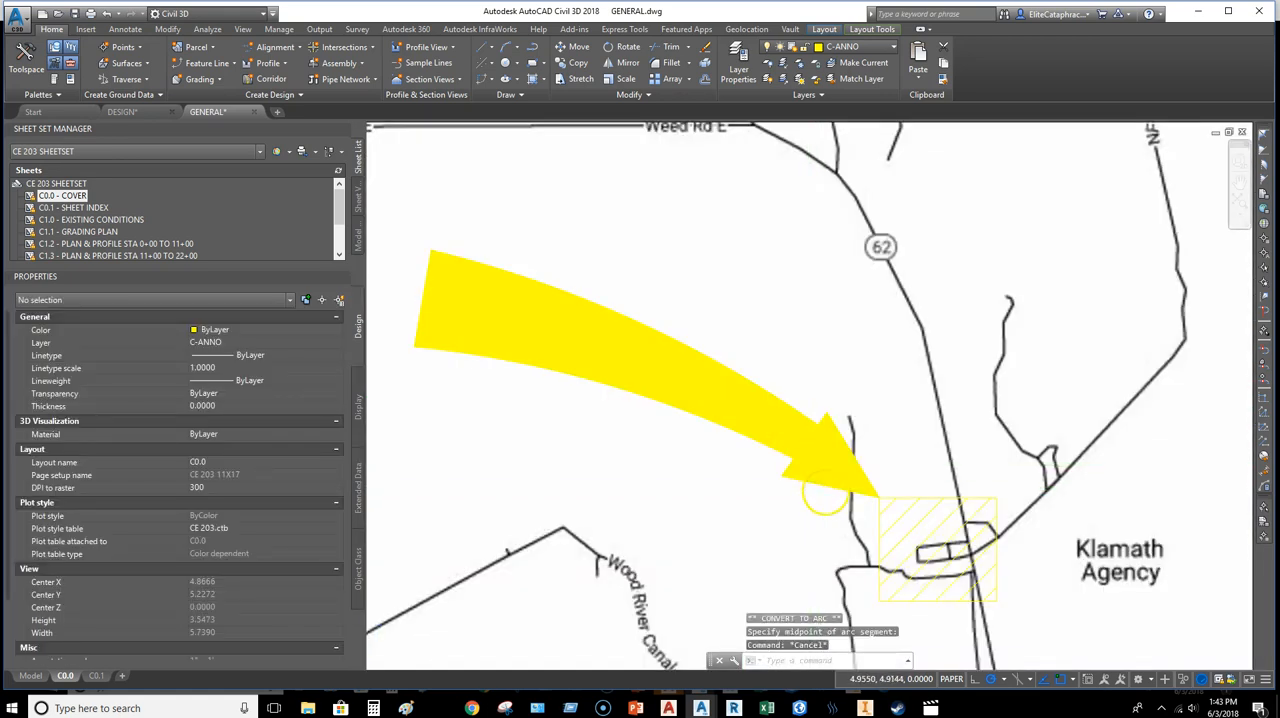
scroll(800, 420, down, 3)
scroll(962, 500, down, 3)
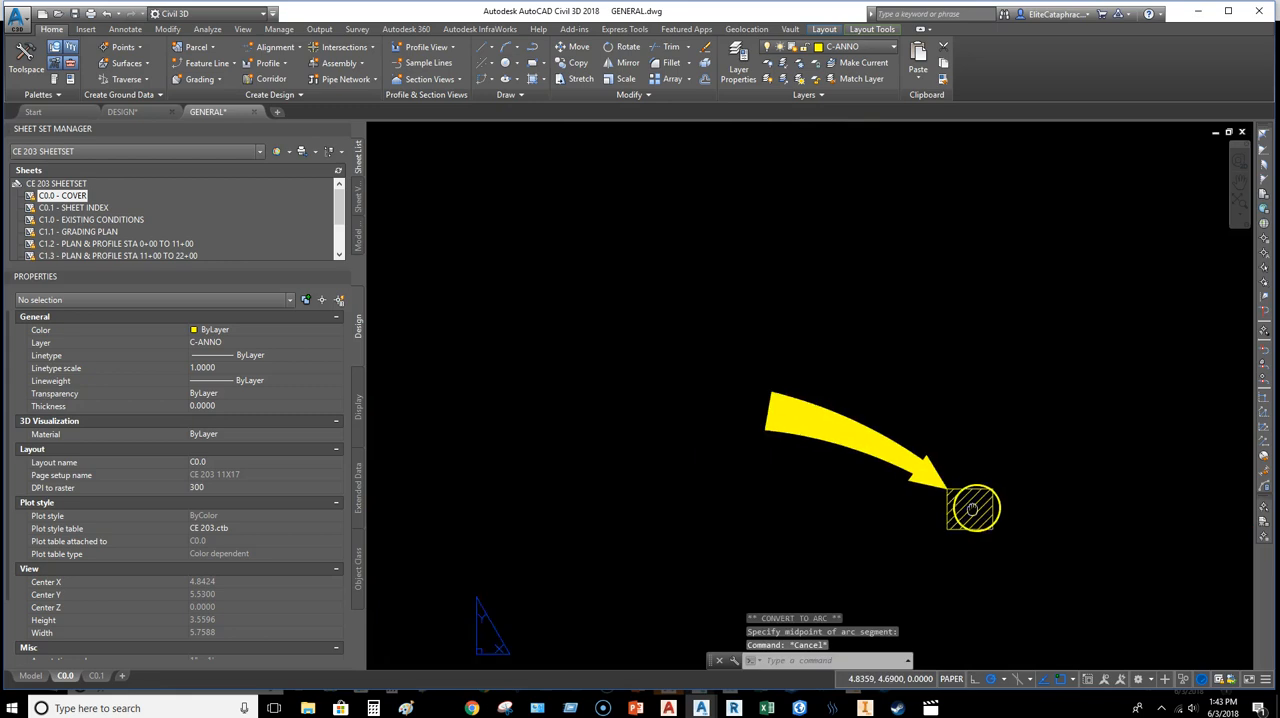
Step: Scale the arrow's shaft and arrowhead together by a factor of .75 from a base point on the shaft
middle_drag(957, 487, 858, 413)
scroll(855, 404, up, 5)
click(851, 422)
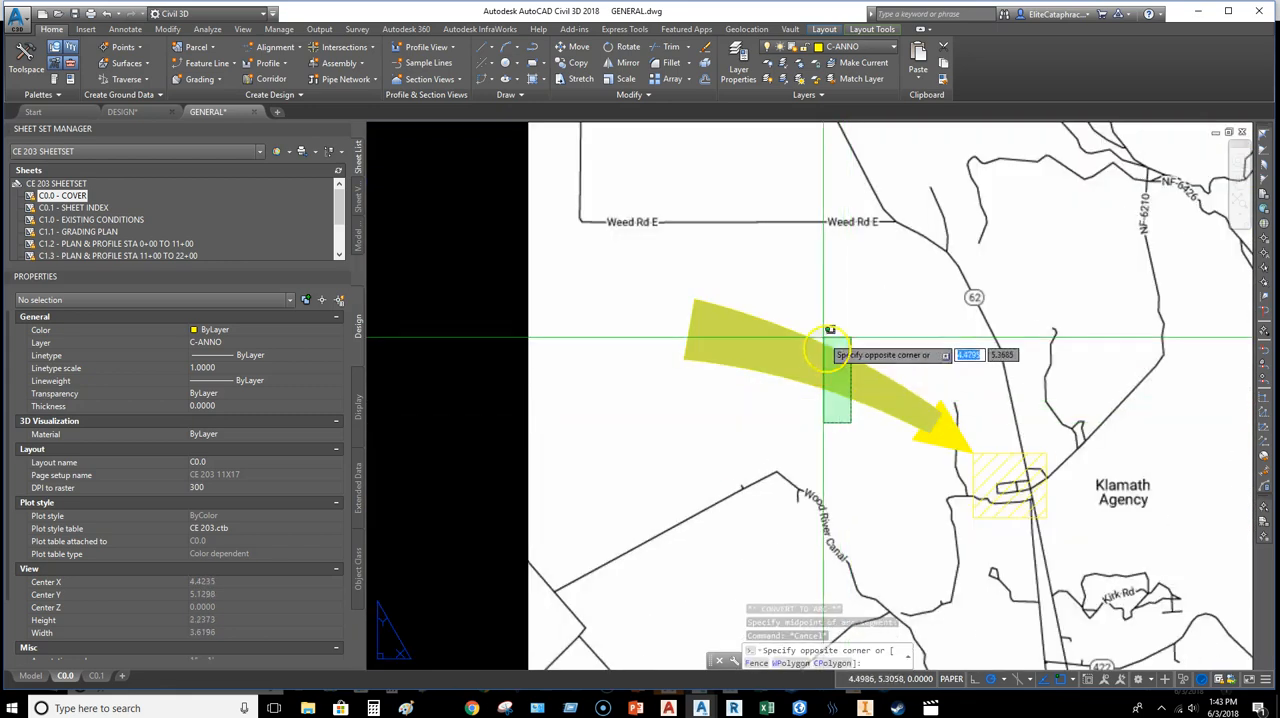
click(826, 336)
click(968, 440)
click(952, 432)
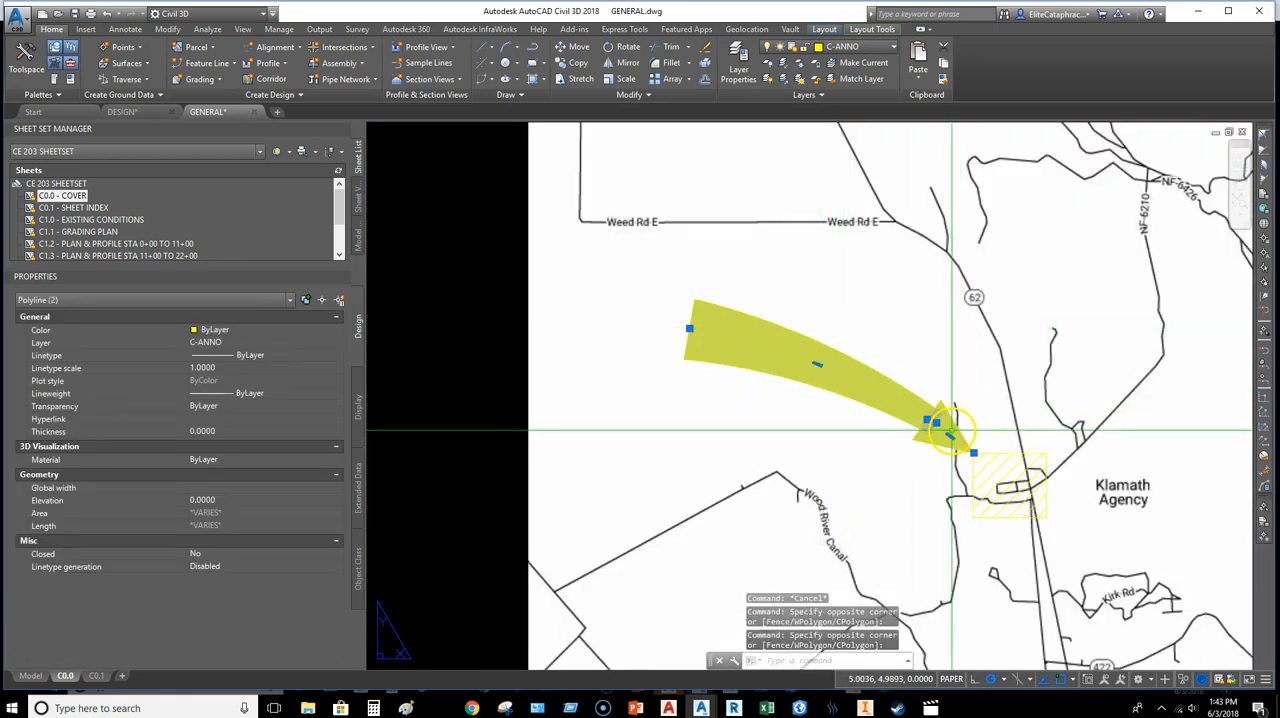
text(e)
key(Return)
click(876, 392)
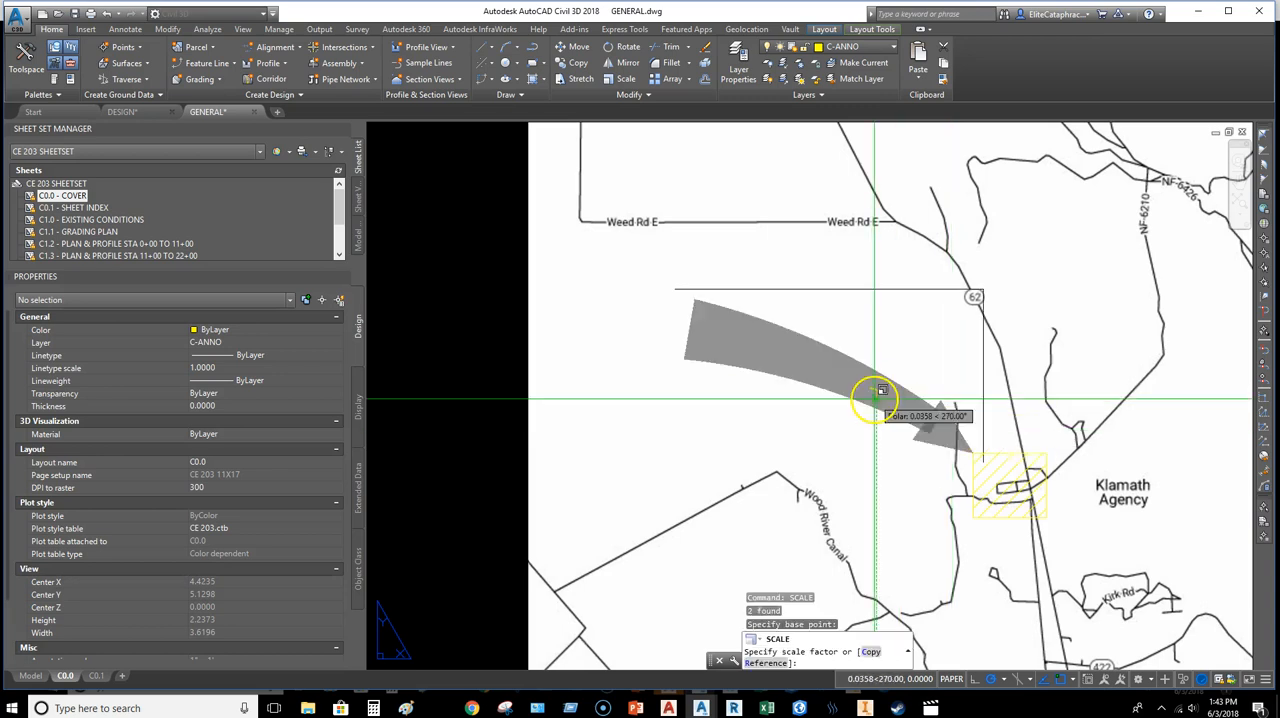
key(Return)
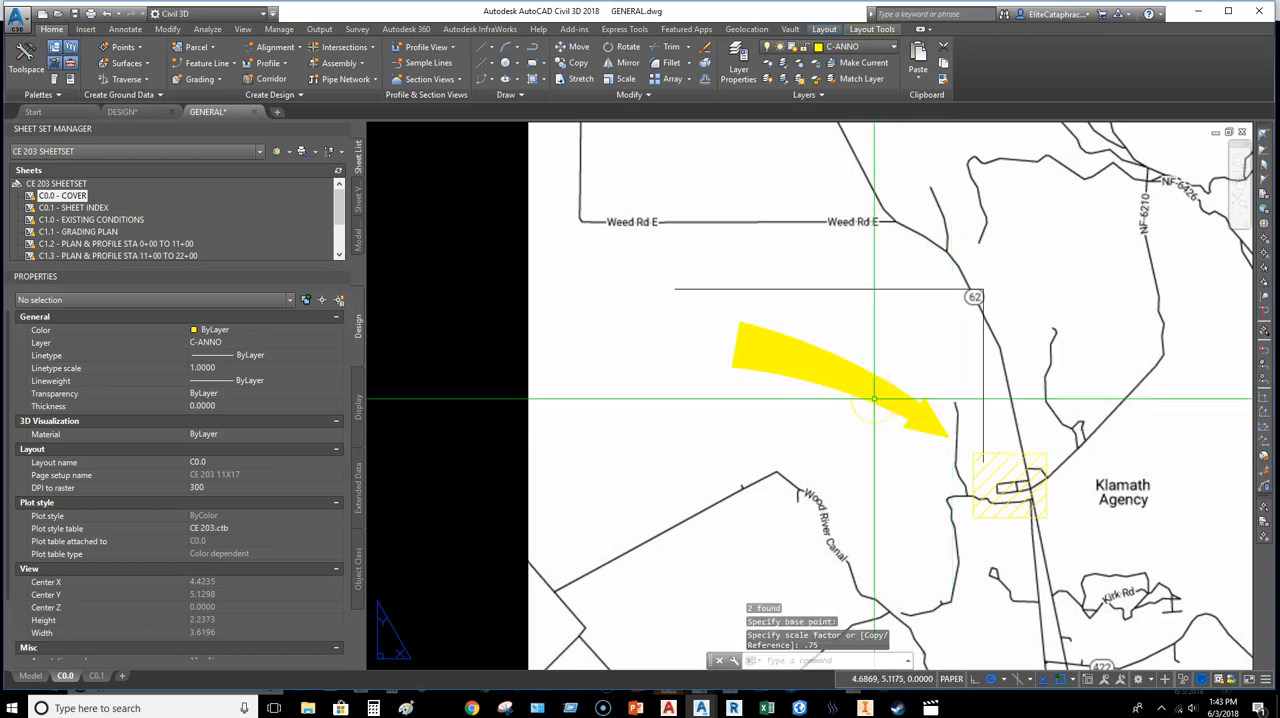
Step: Try to join the arrow's shaft and arrowhead polylines into one object
click(941, 400)
click(882, 392)
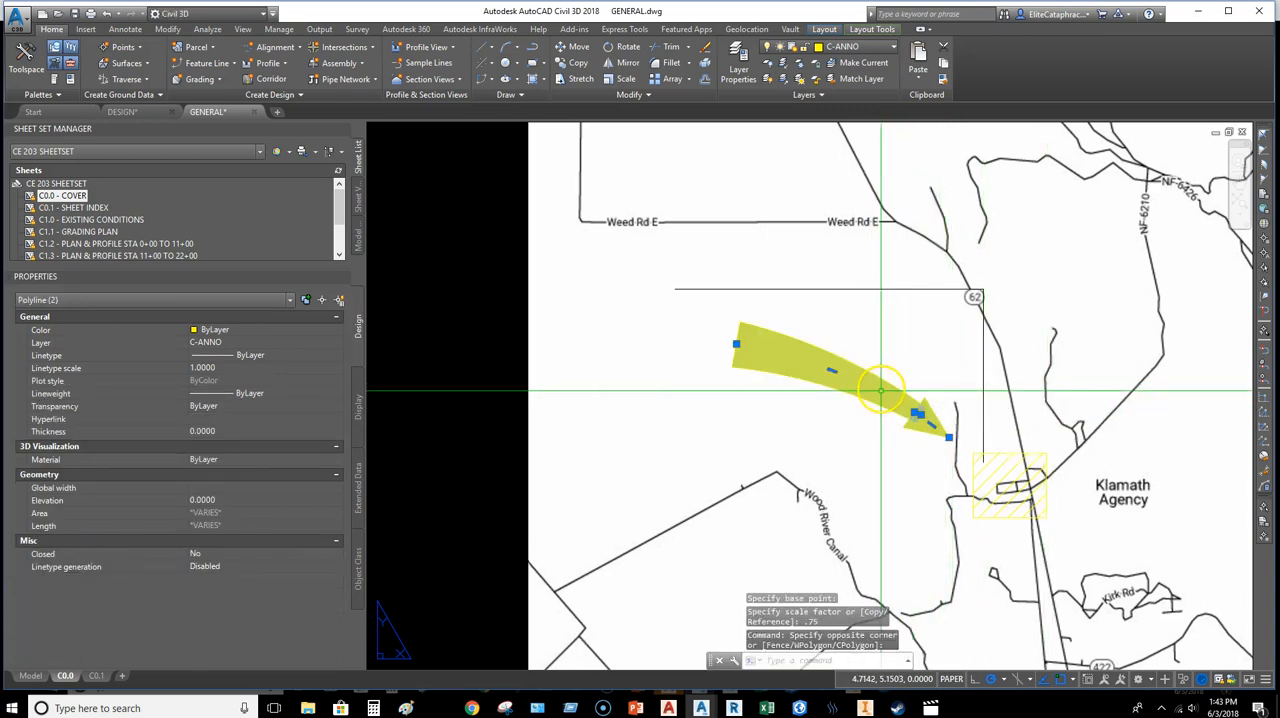
key(Return)
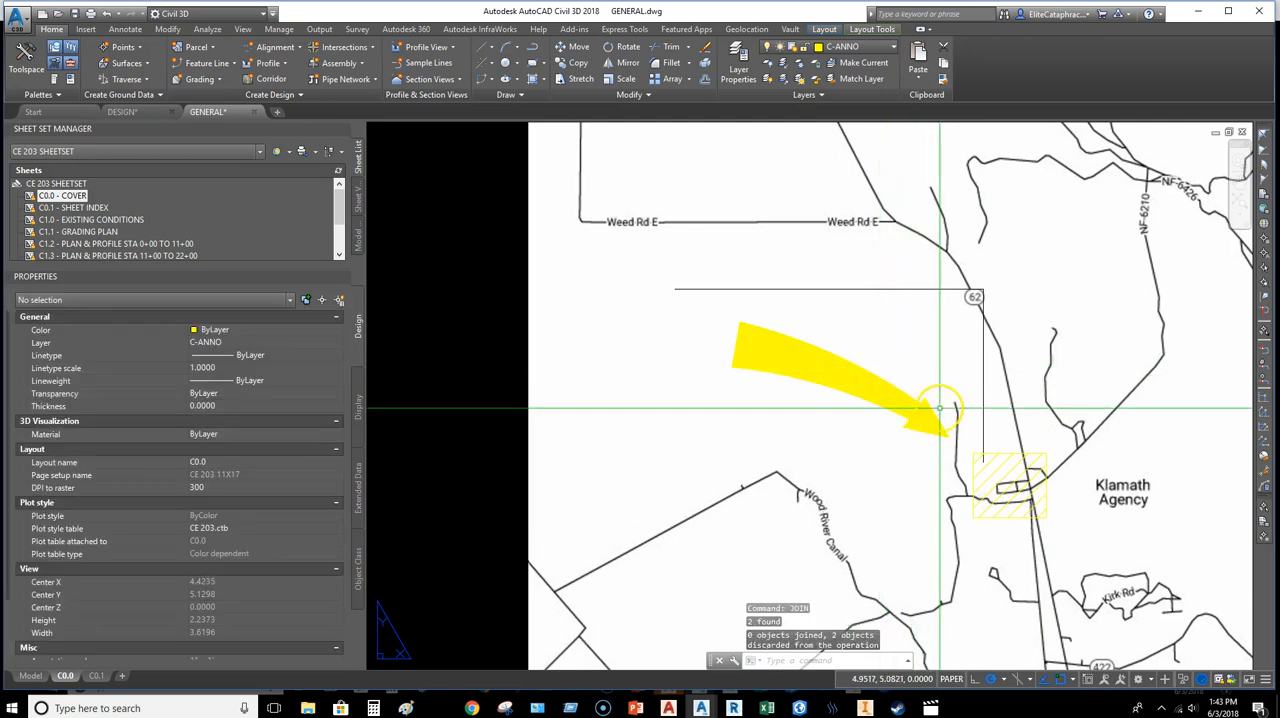
Step: Move the shaft and arrowhead together so the arrow tip touches the upper-left corner of the hatched square
click(843, 386)
text(m)
key(Return)
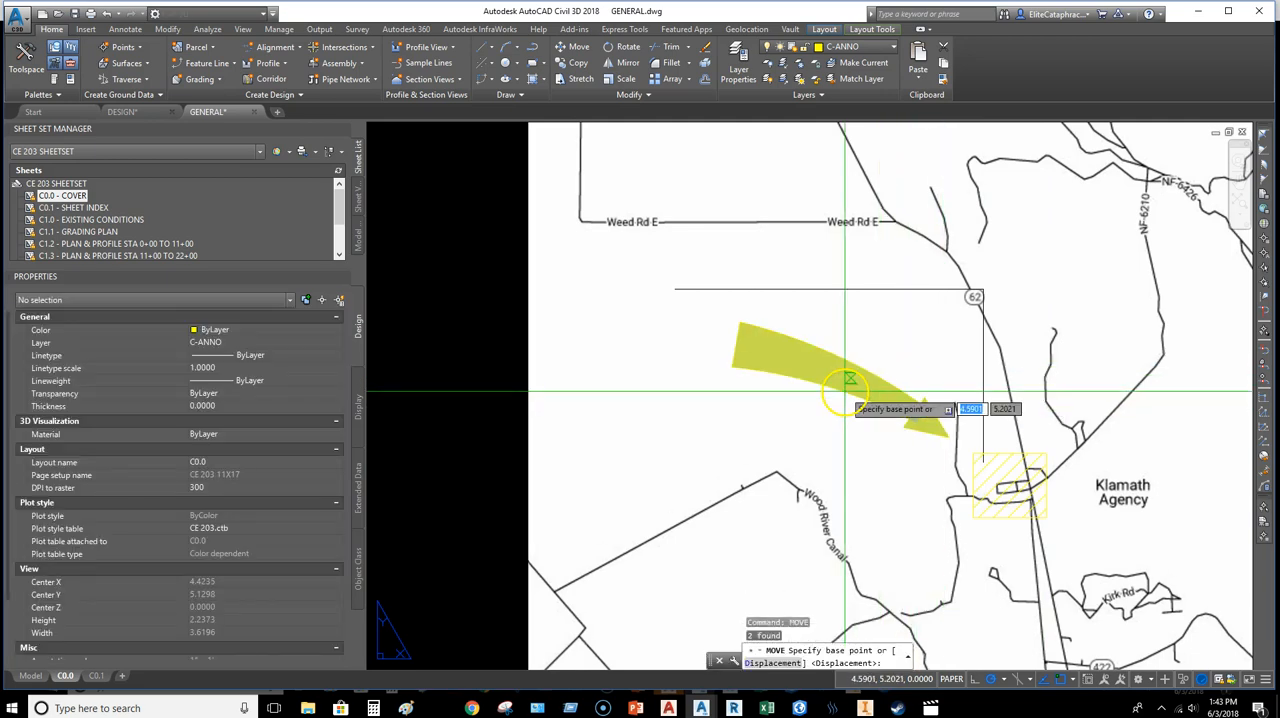
click(885, 336)
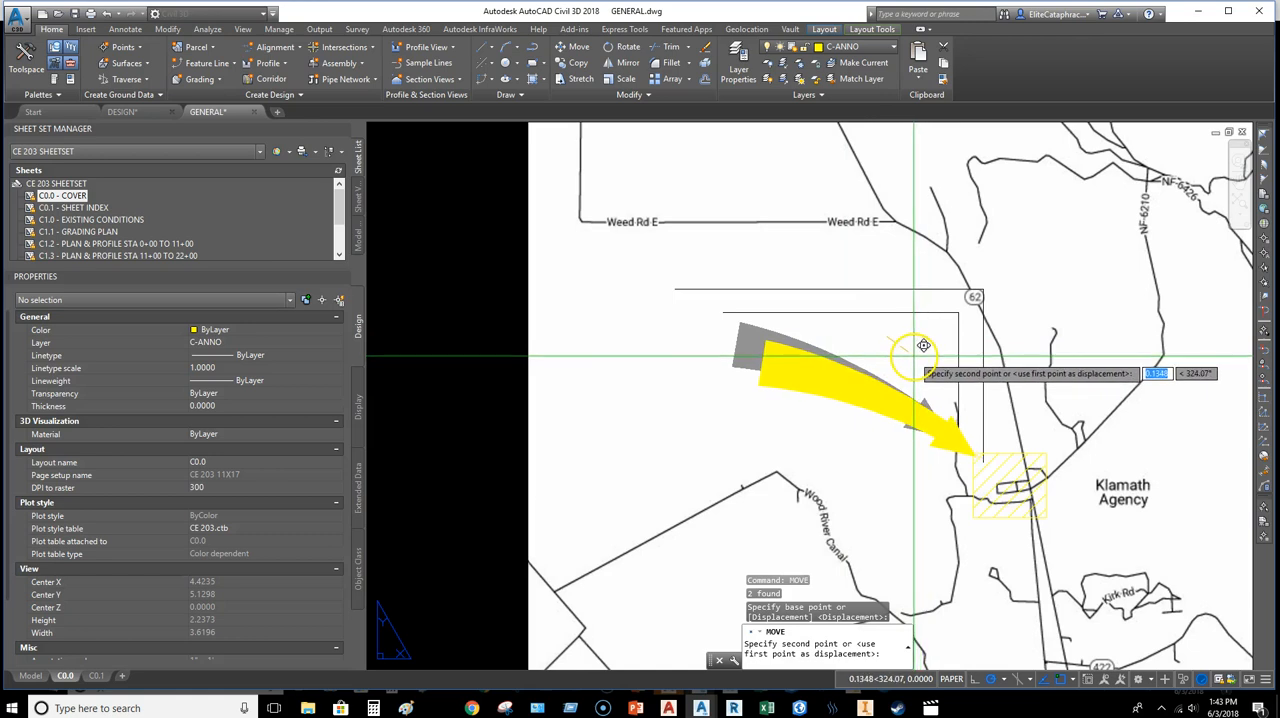
key(Escape)
scroll(723, 437, down, 2)
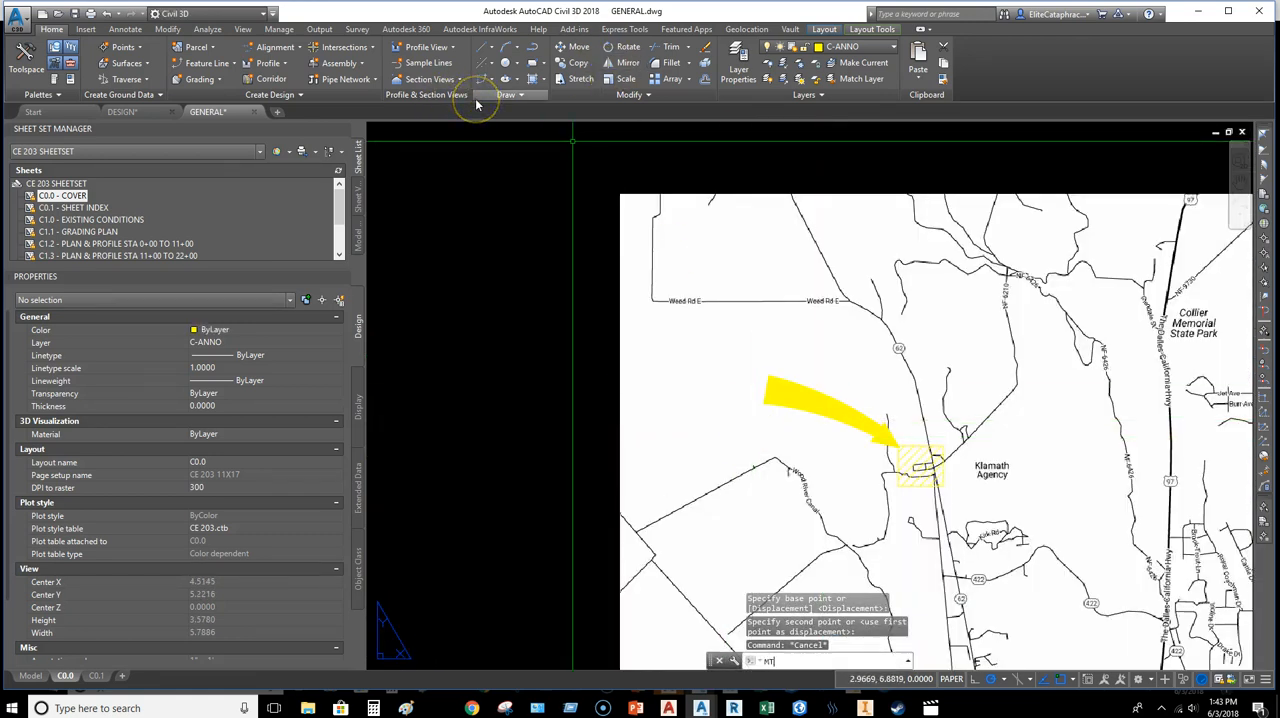
Step: Add the multiline text PROJECT LOCATION to the left of the arrow's tail
key(Return)
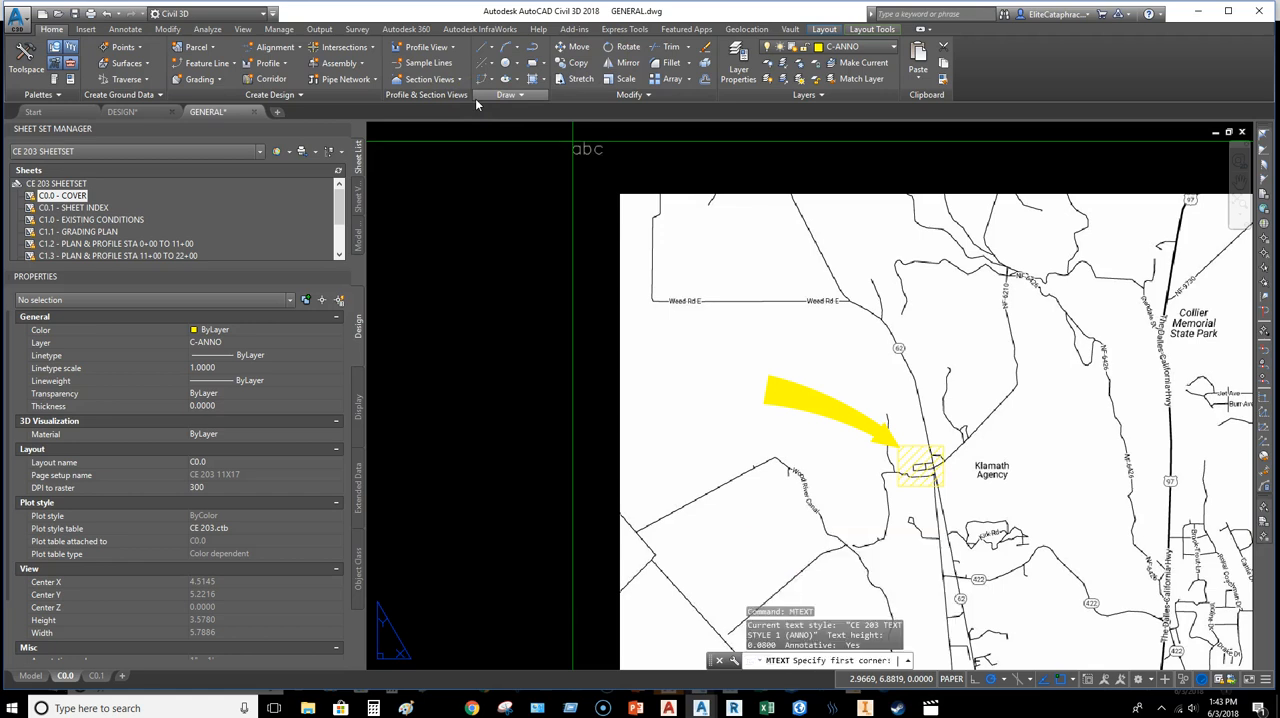
click(640, 358)
click(748, 409)
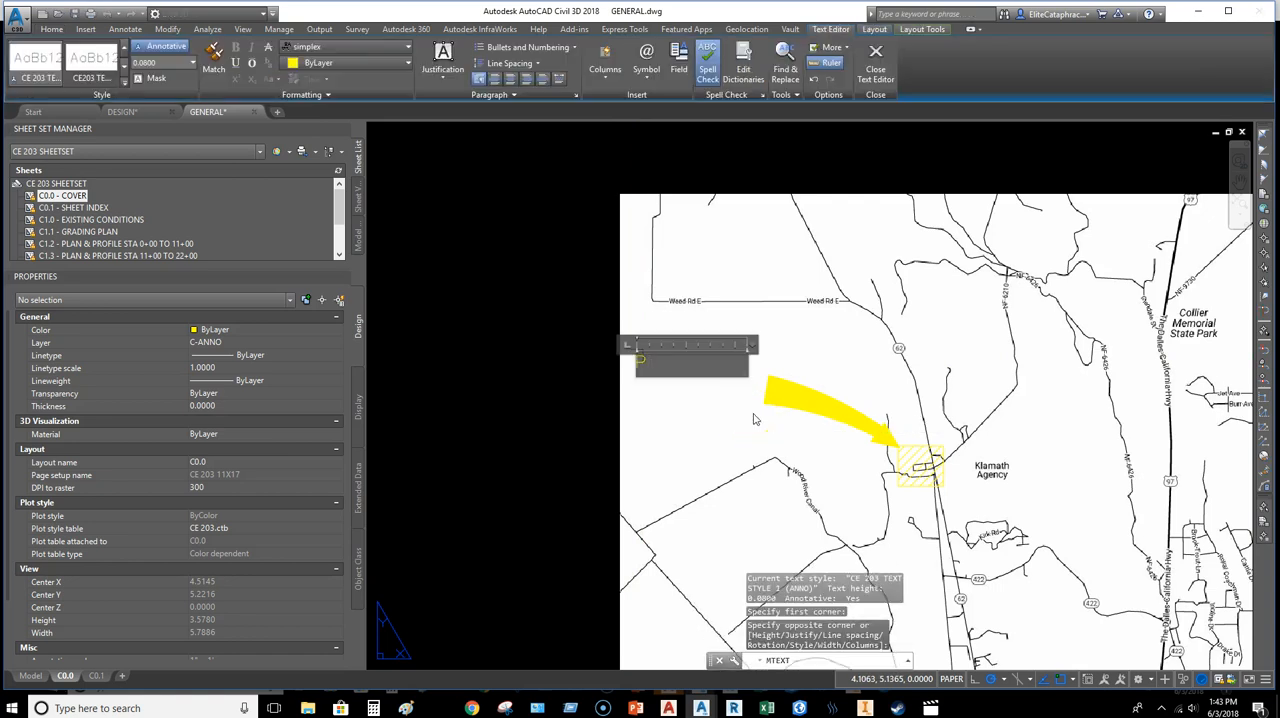
text(PROJECT LOCATION)
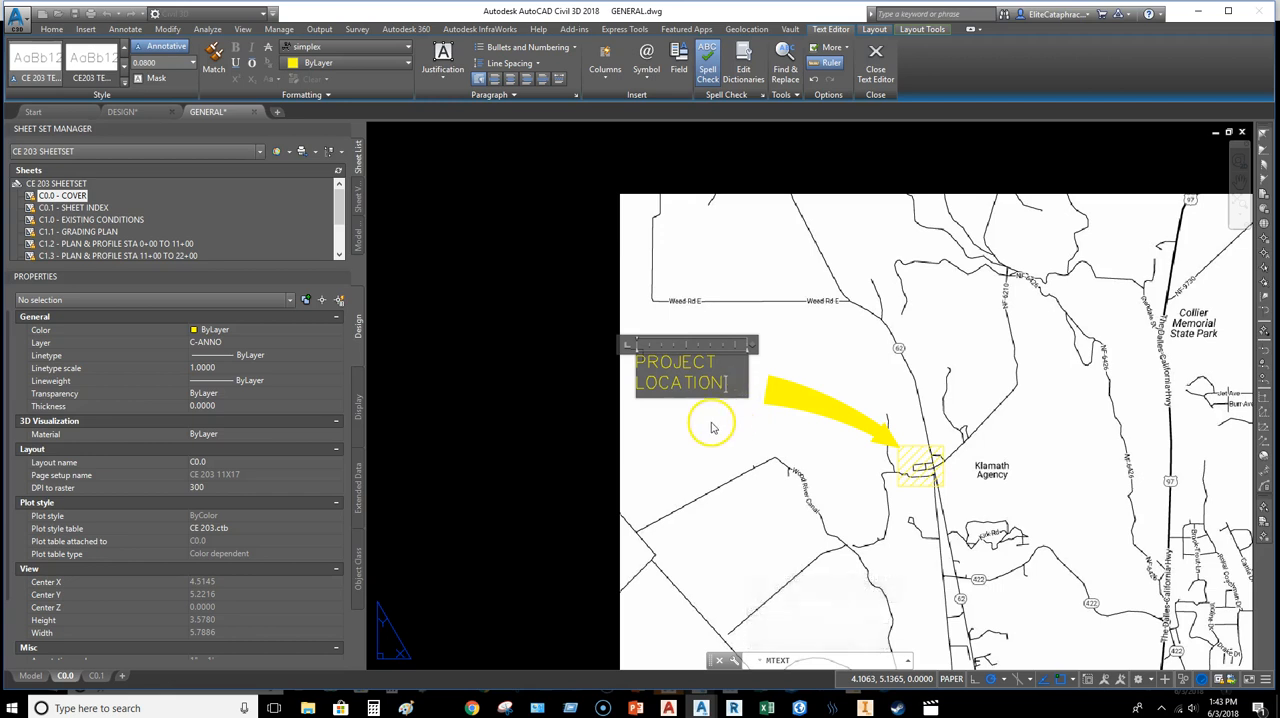
click(680, 386)
Step: Set the PROJECT LOCATION label's text style to CE 203 TEXT
click(681, 360)
click(677, 372)
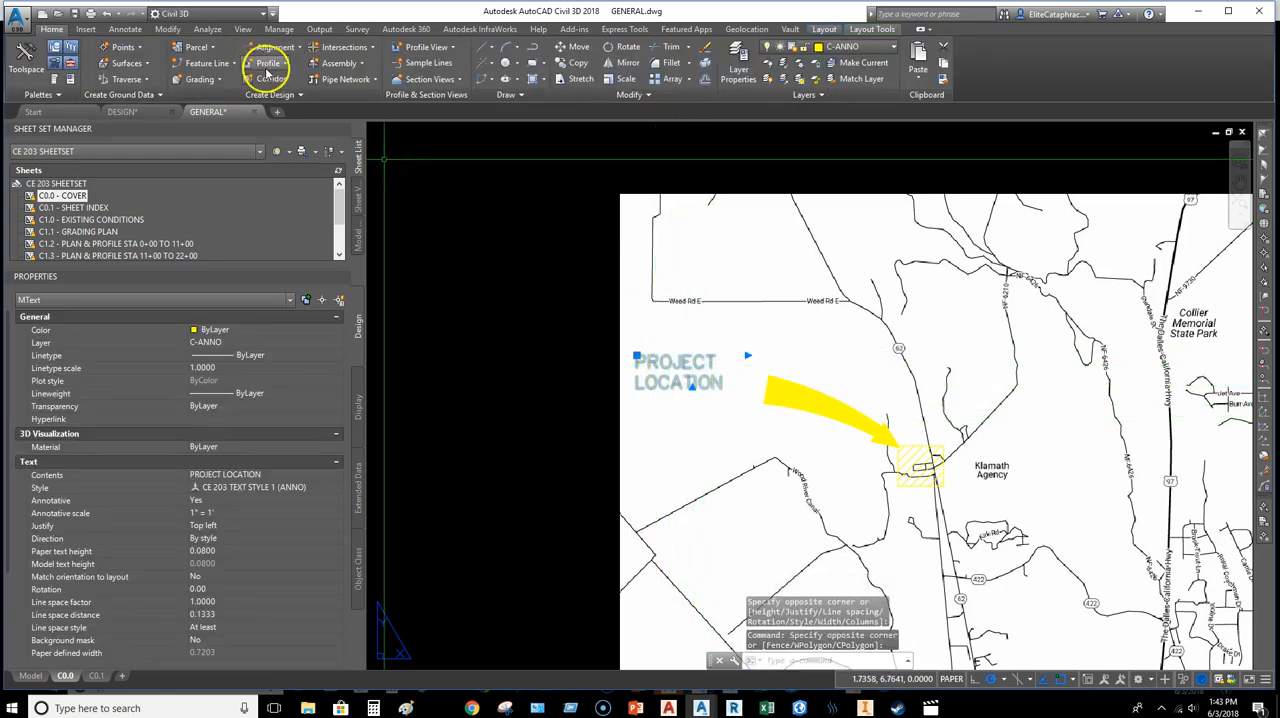
click(261, 487)
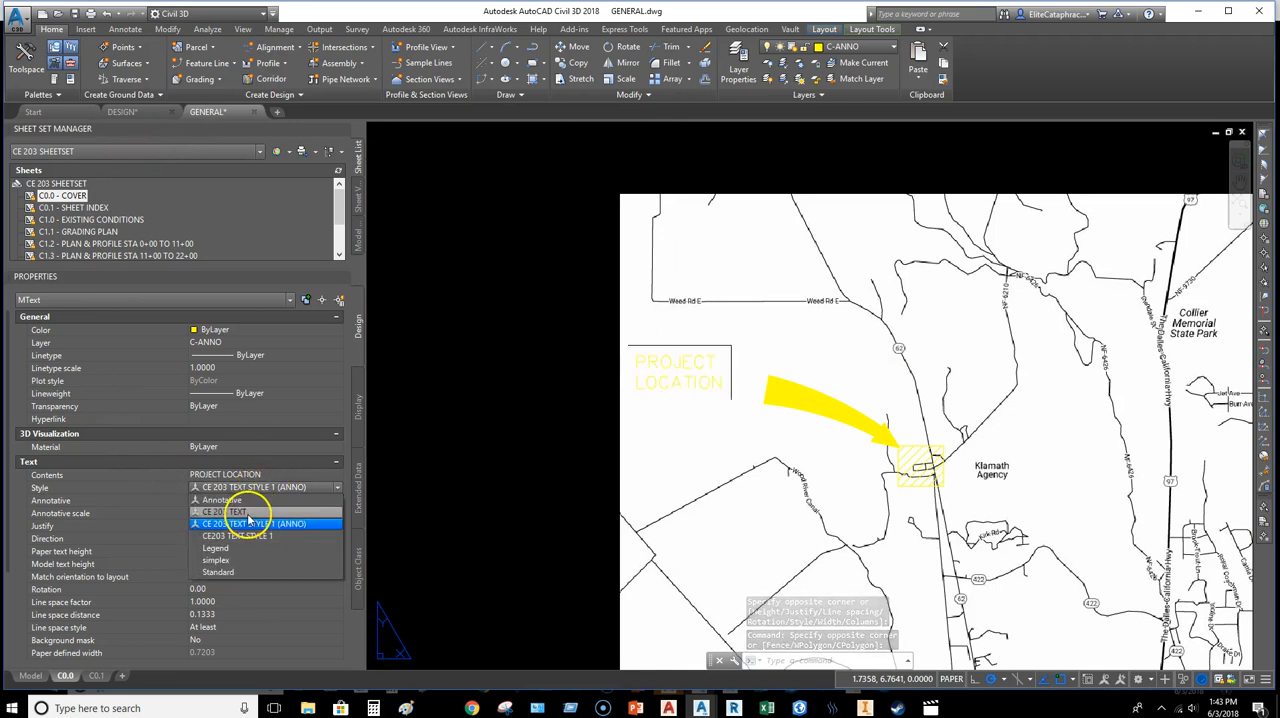
click(250, 500)
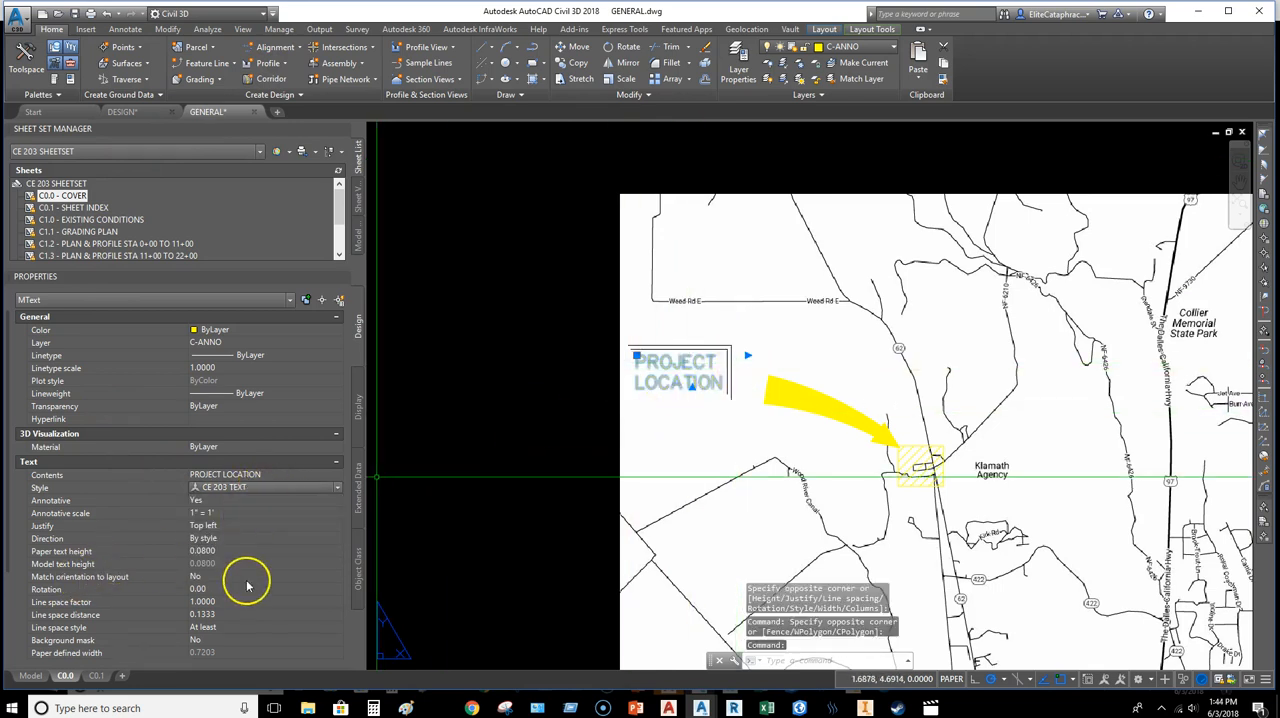
Step: Widen the PROJECT LOCATION text frame to about 0.94 and shift the label right, closer to the arrow
scroll(747, 354, up, 2)
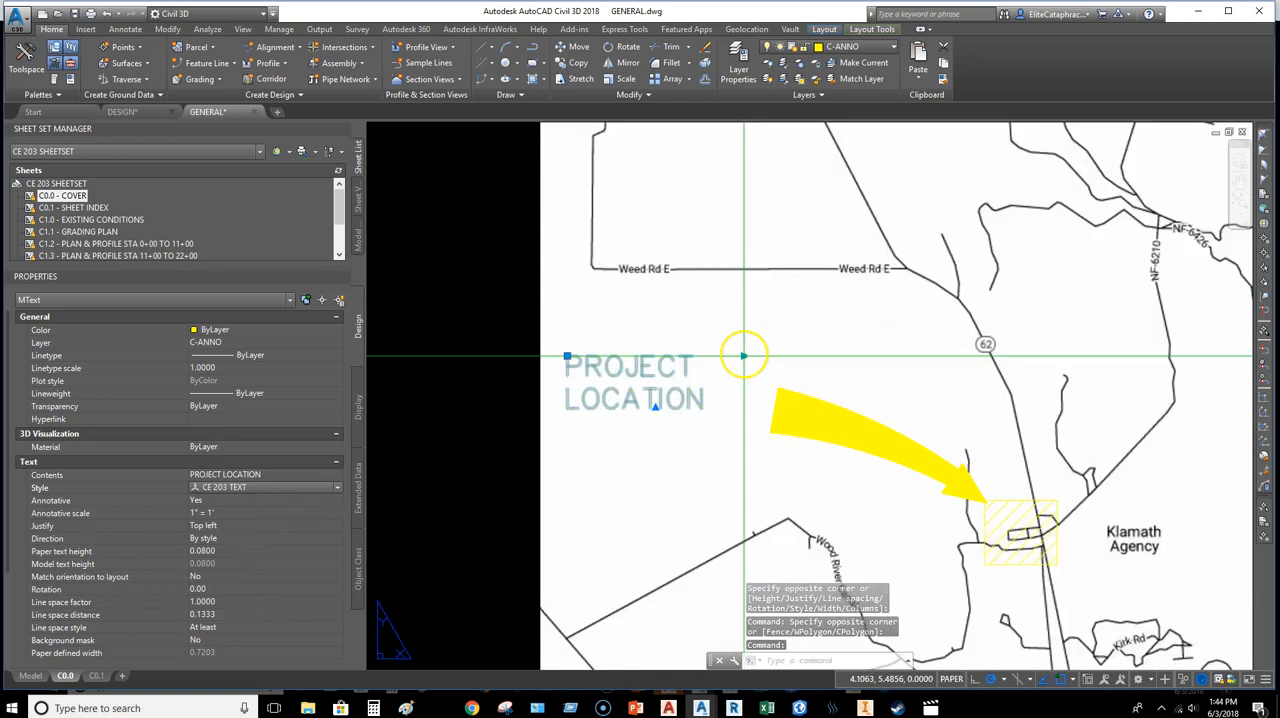
click(744, 355)
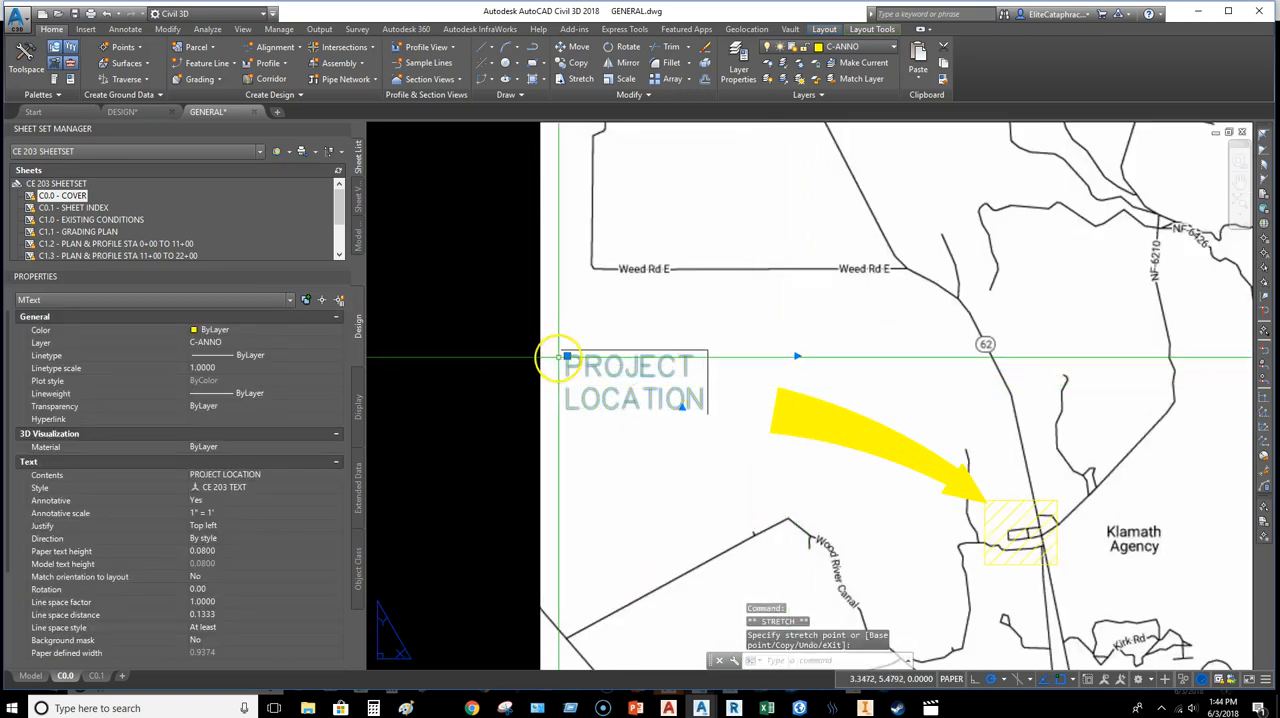
click(609, 356)
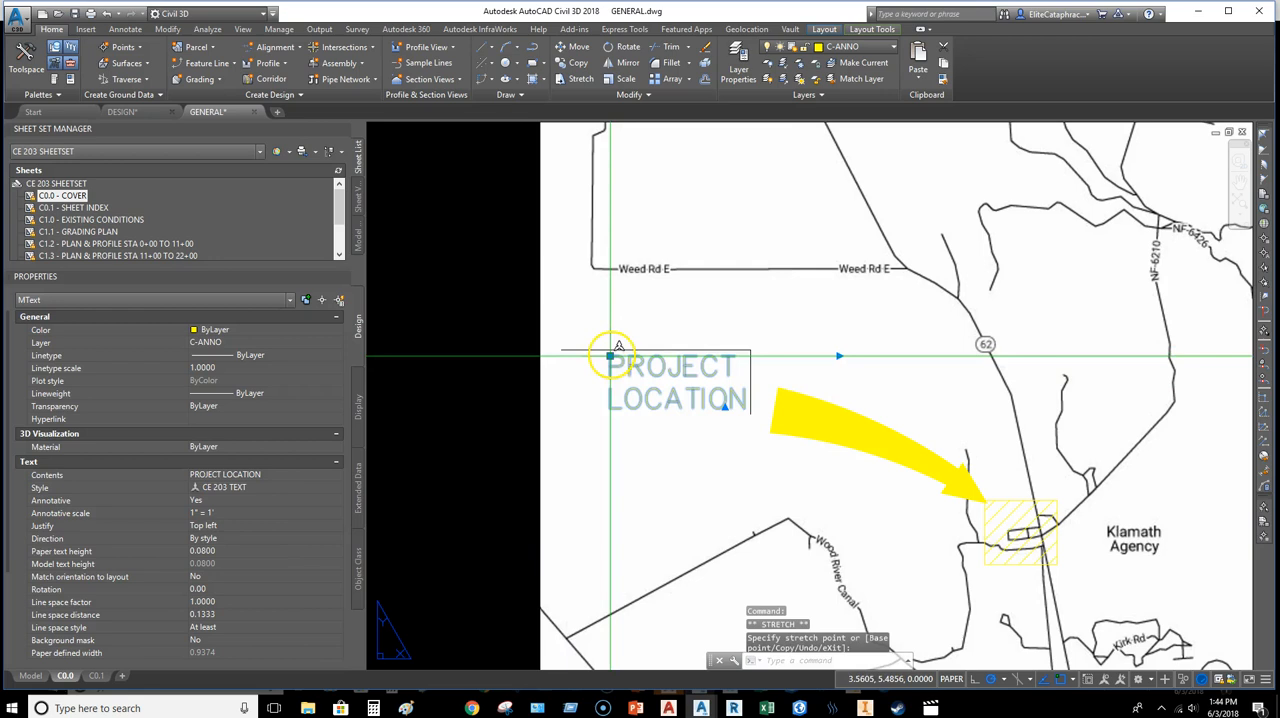
Step: Set the label's paper text height to 0.12 and move it up and left clear of the arrow's tail
click(214, 551)
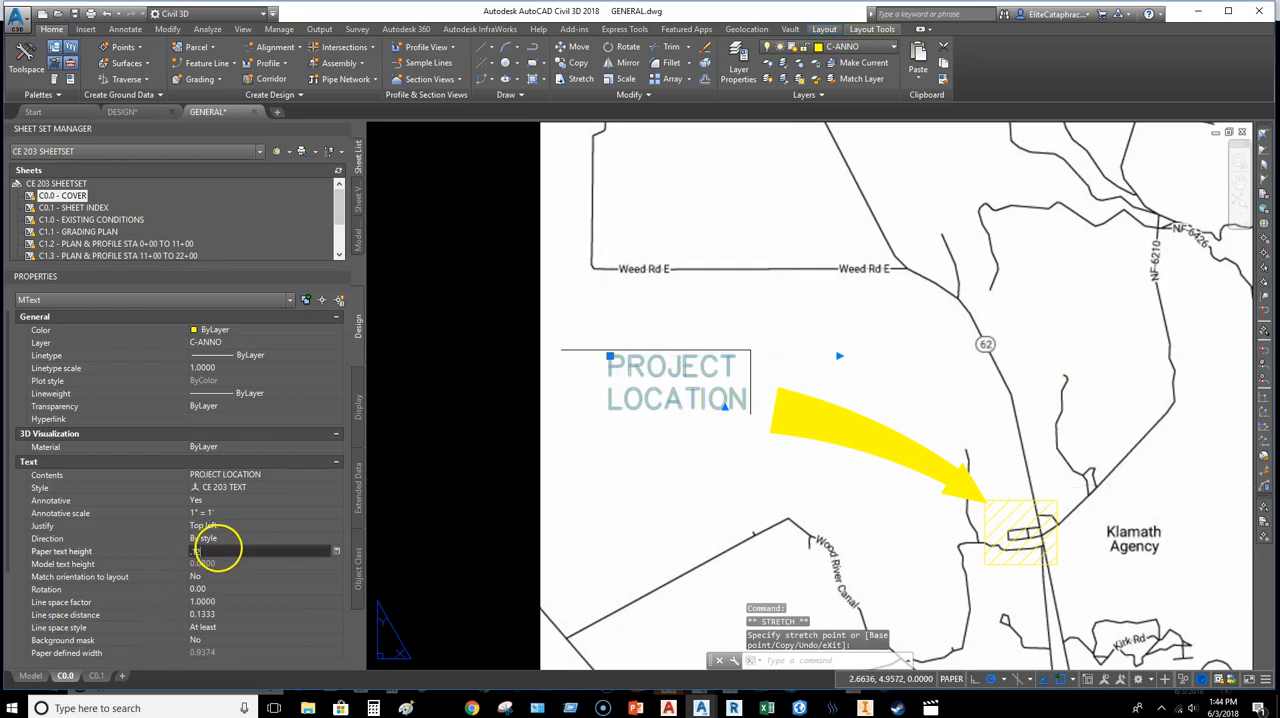
text(0.12)
key(Return)
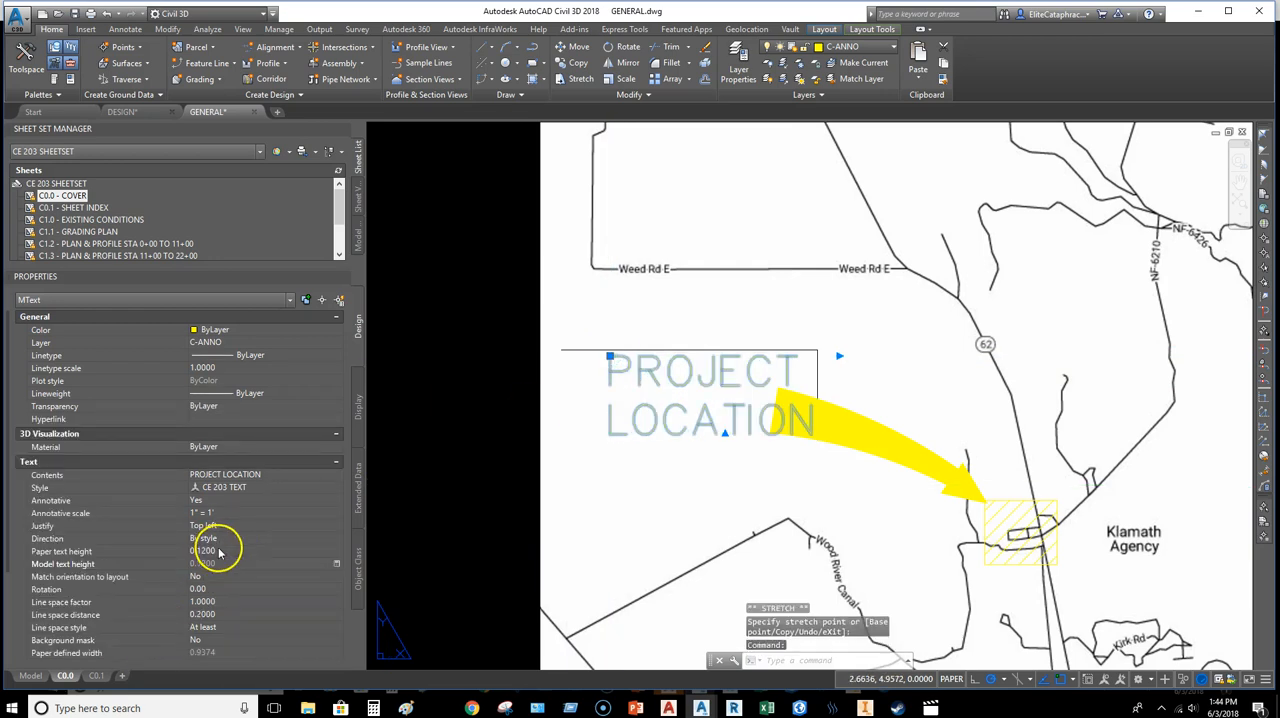
click(610, 355)
click(557, 344)
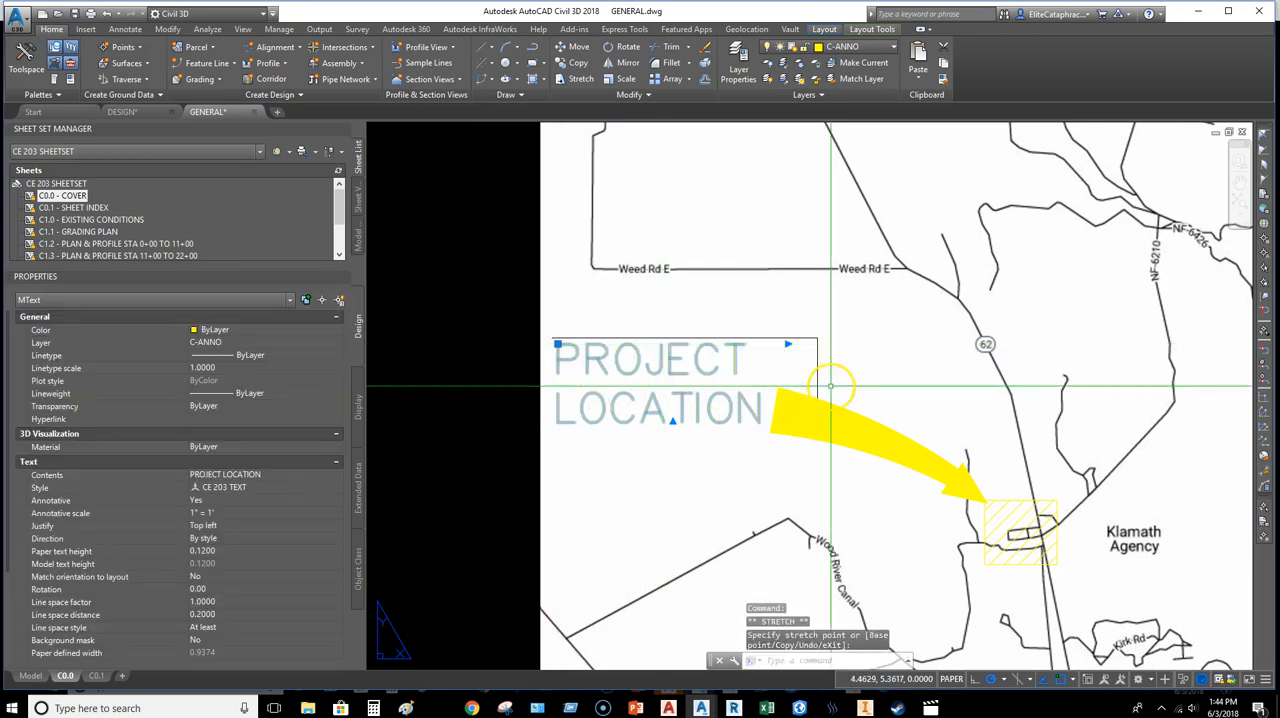
scroll(830, 385, down, 3)
key(Escape)
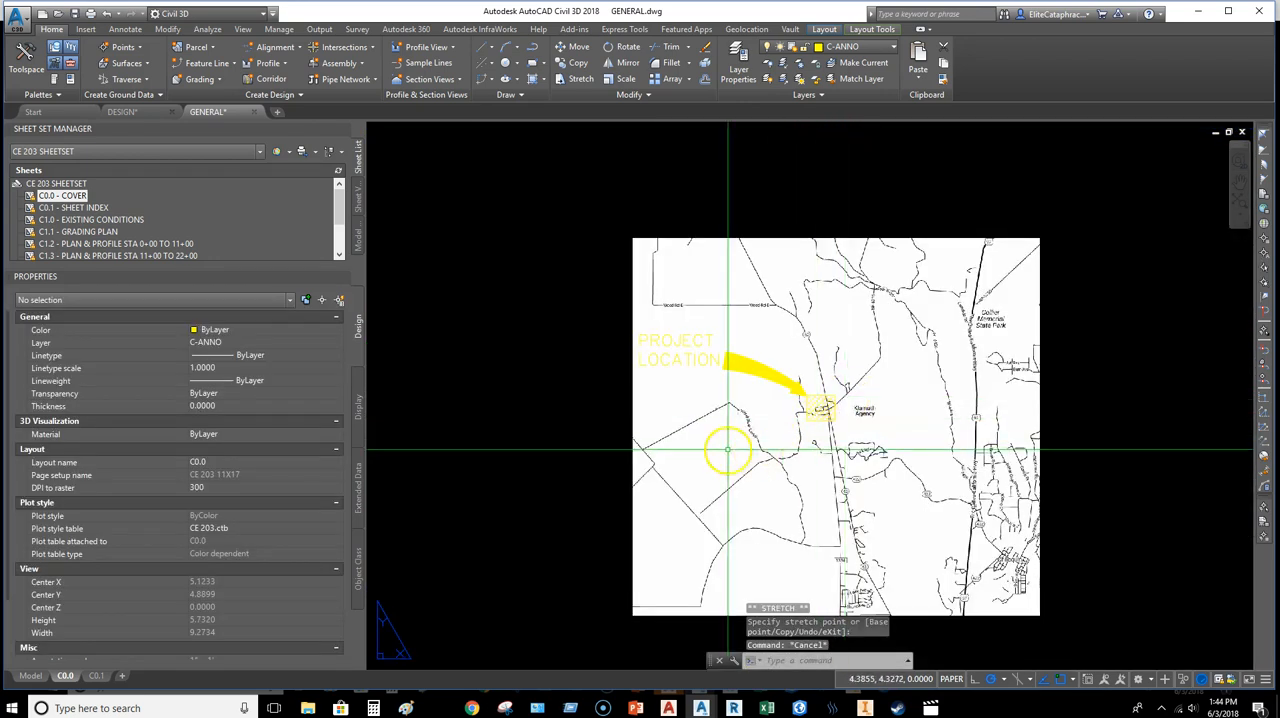
Step: Add the multiline text VICINITY MAP just below the map image's lower edge
middle_drag(727, 452, 687, 386)
middle_drag(722, 460, 638, 405)
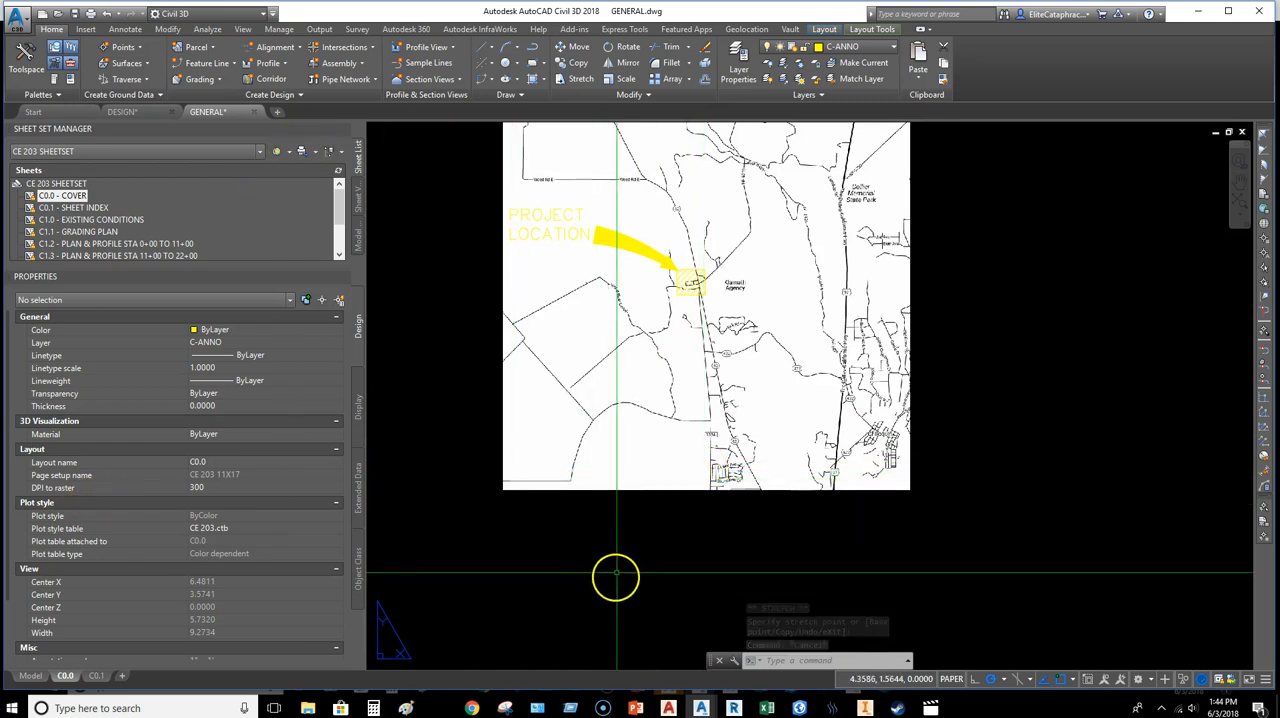
middle_drag(615, 577, 627, 531)
key(Return)
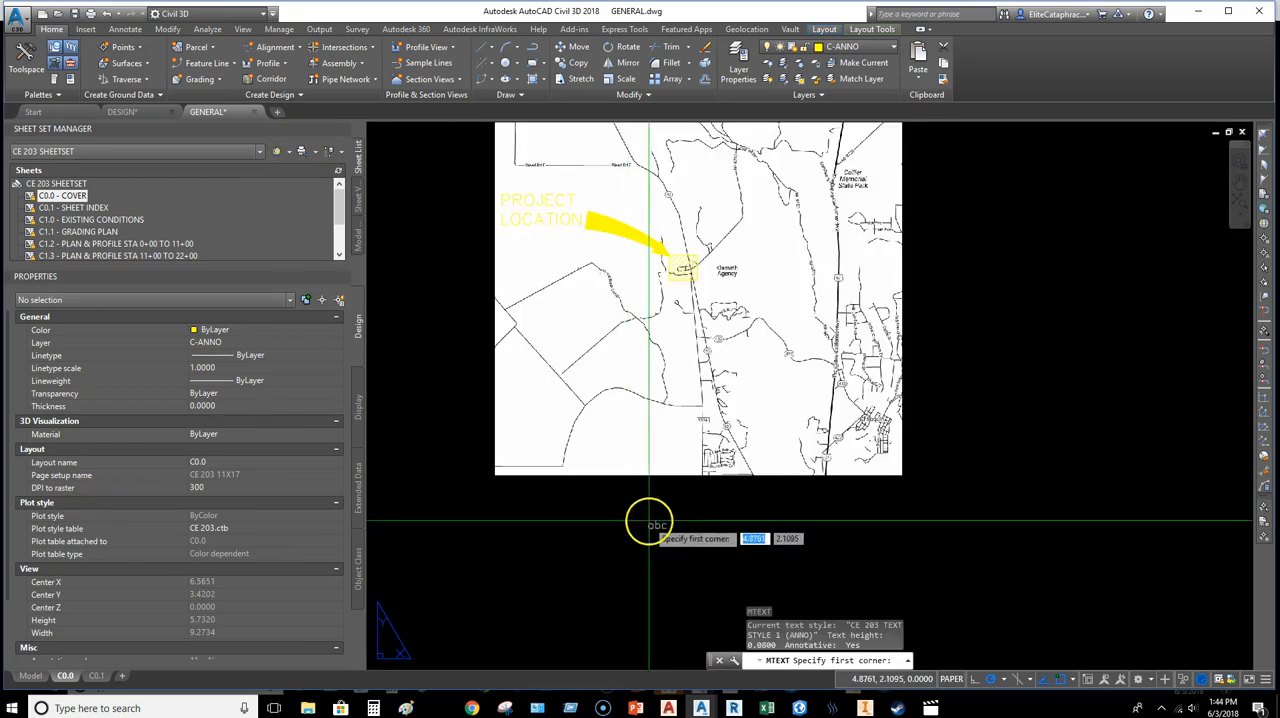
click(656, 482)
click(822, 512)
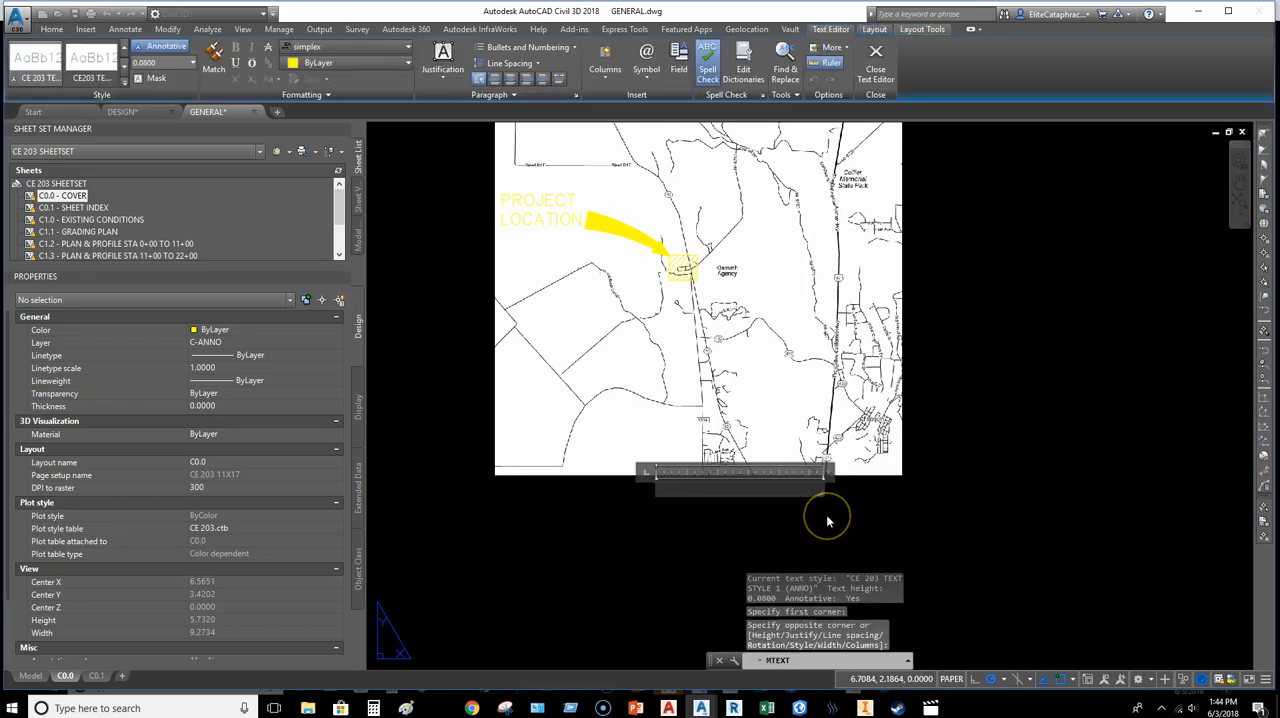
text(VICINITY MAP)
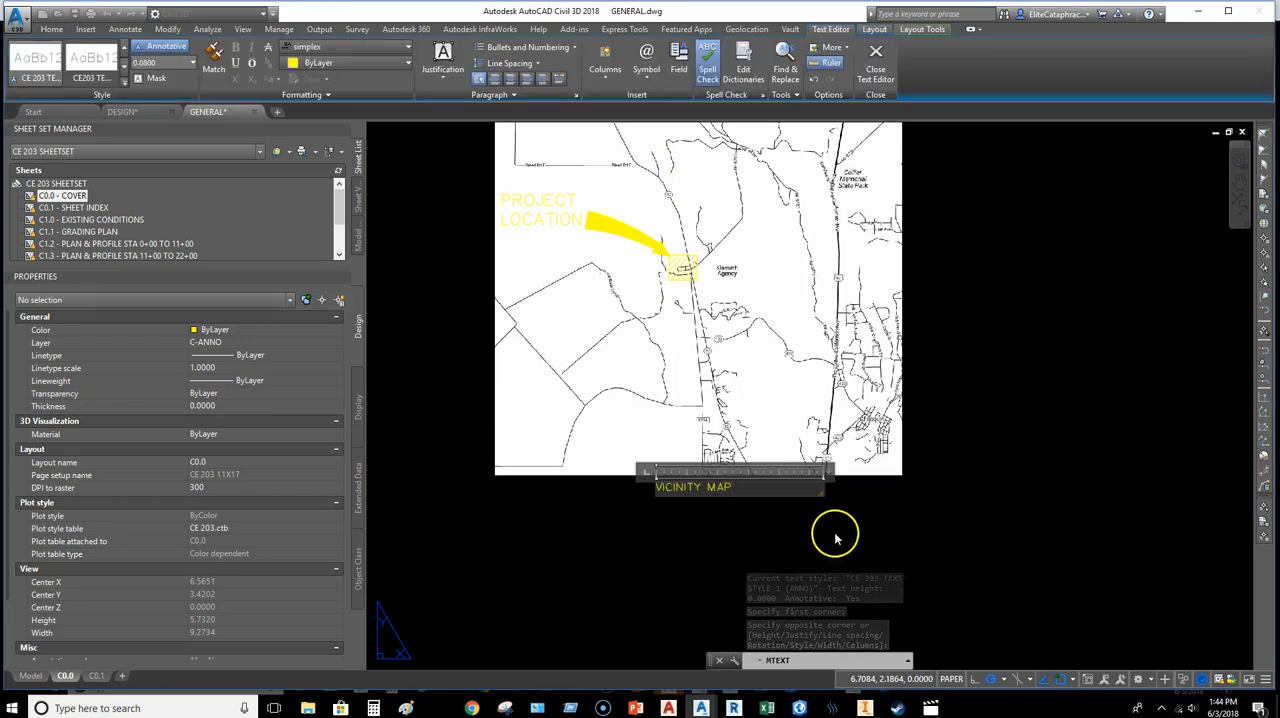
click(840, 523)
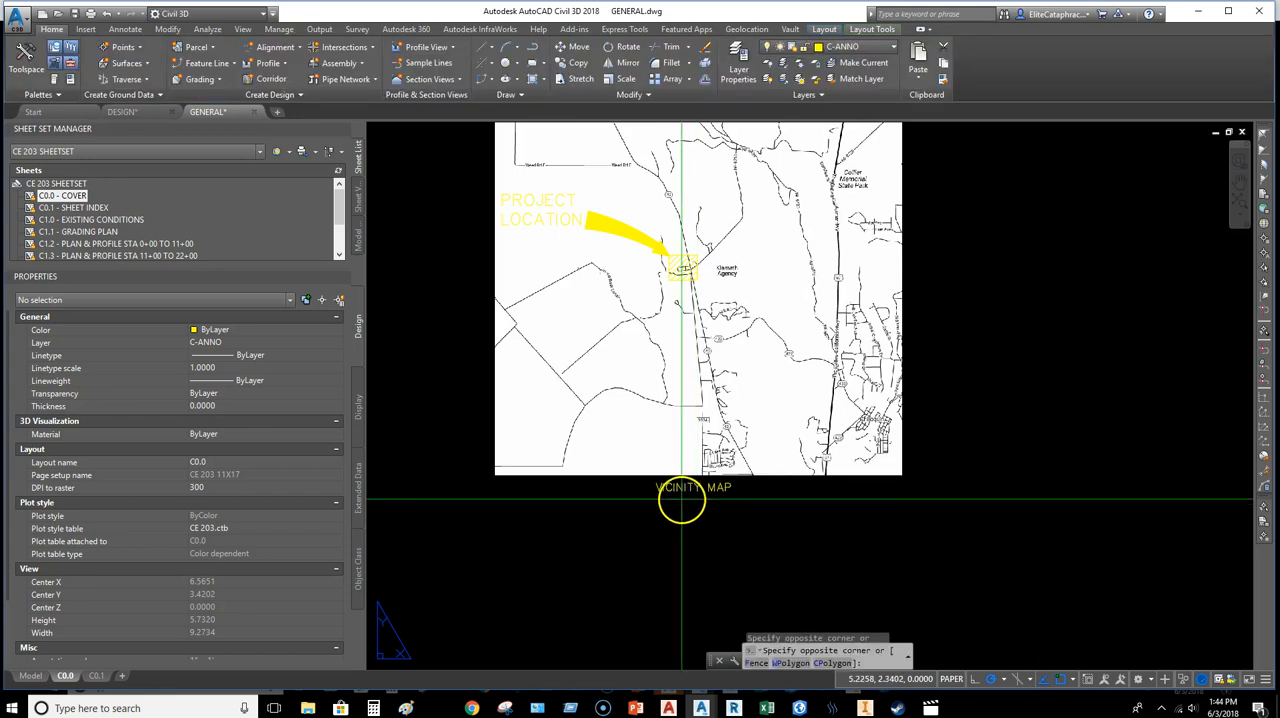
Step: Move the VICINITY MAP text to the map image's left edge and widen its frame to the image's right edge, about 4.27
click(640, 487)
click(657, 482)
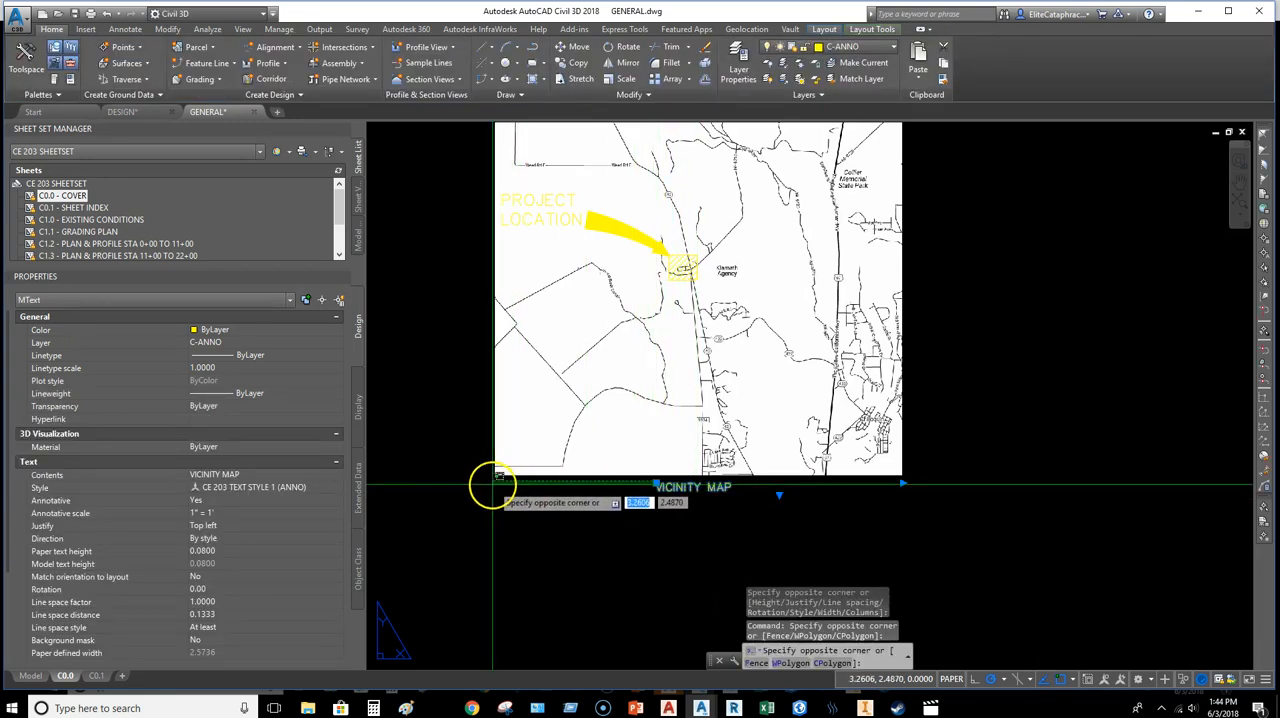
click(657, 483)
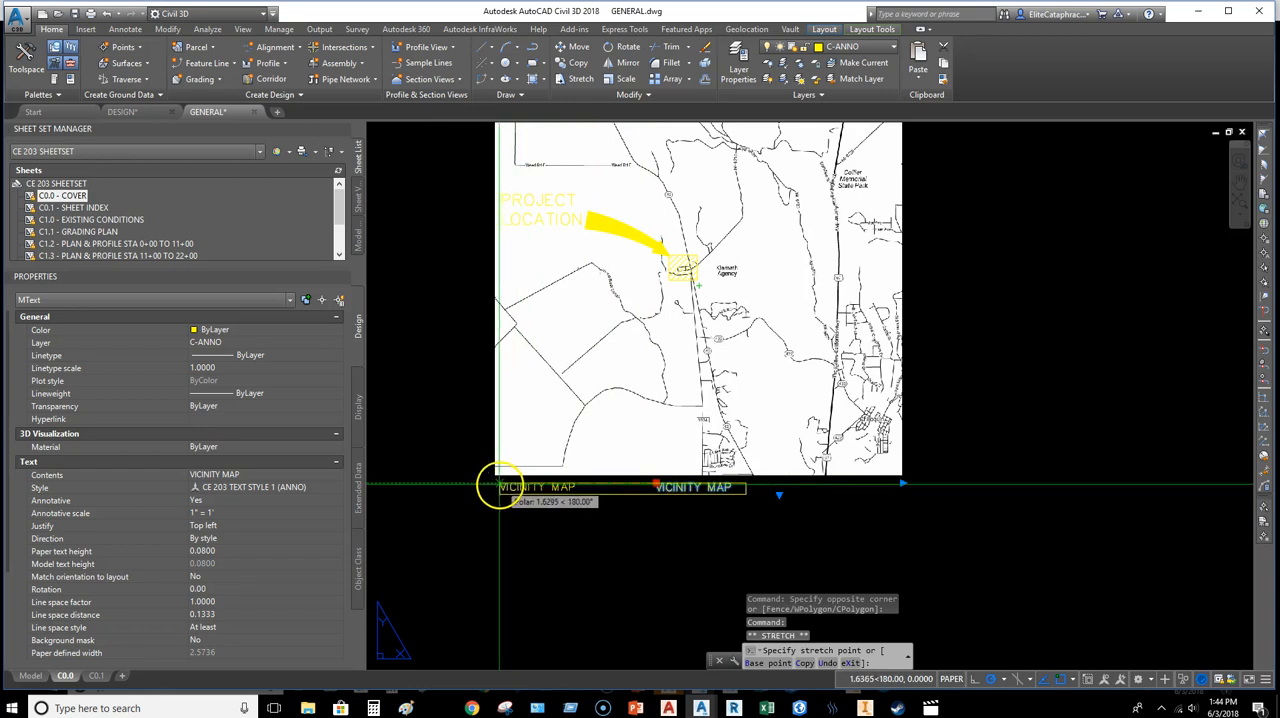
click(494, 486)
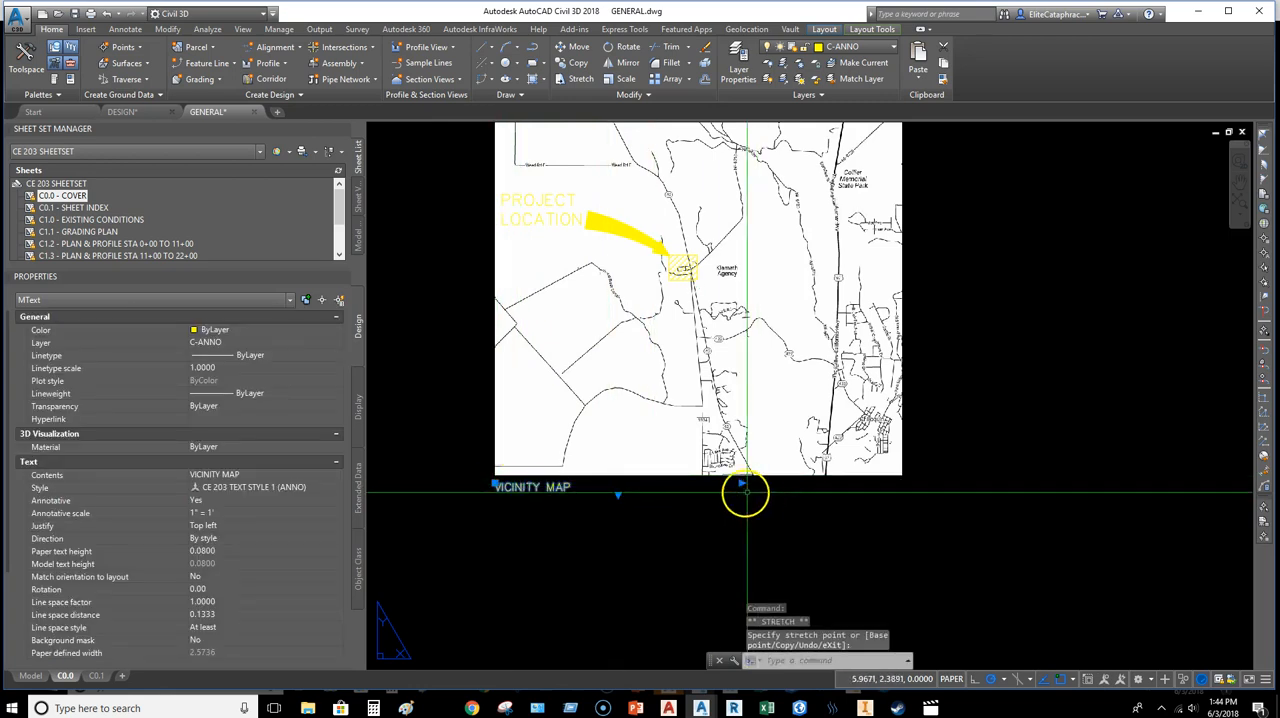
click(741, 484)
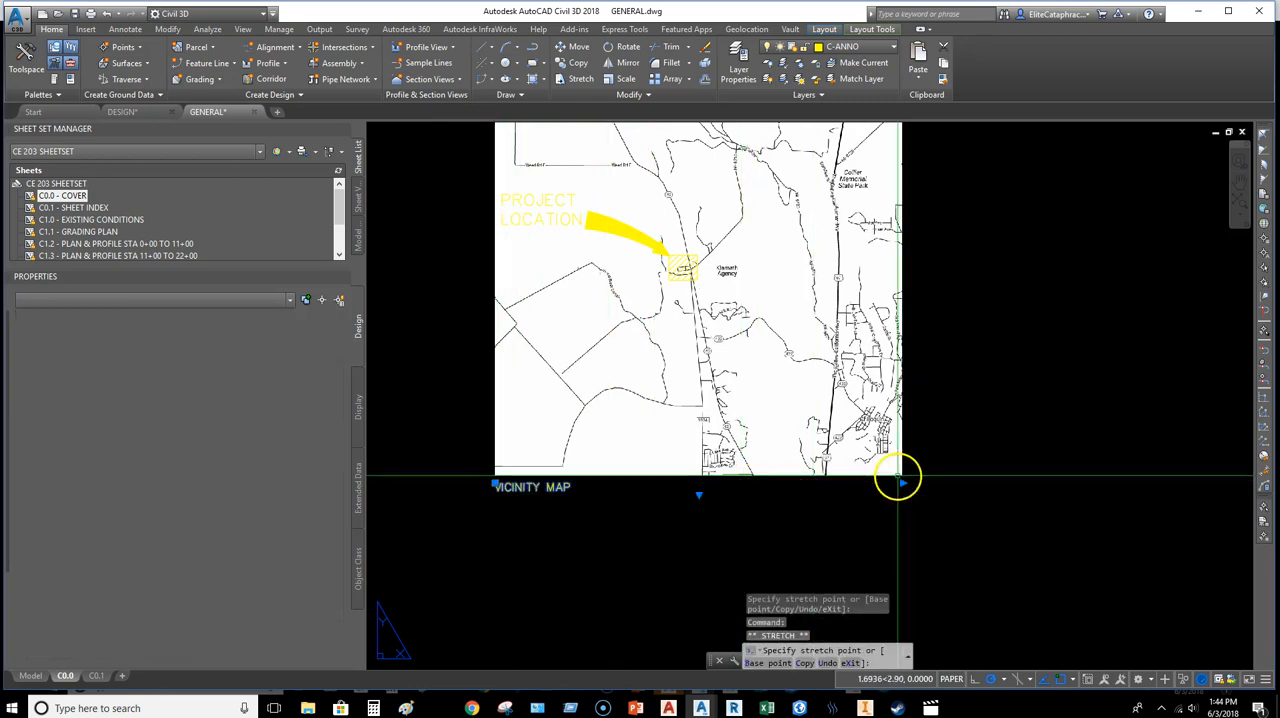
click(901, 483)
Step: Set the VICINITY MAP text's justification to Middle center and deselect it
click(213, 525)
click(213, 525)
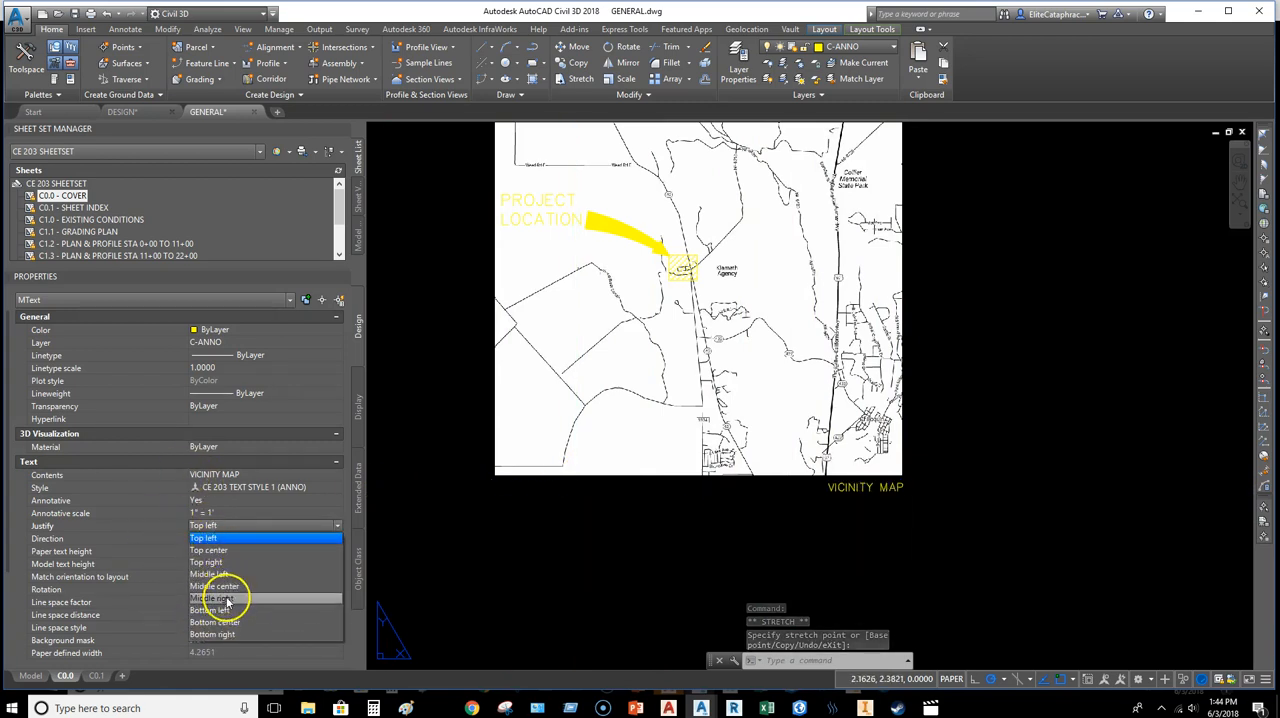
click(227, 597)
click(228, 527)
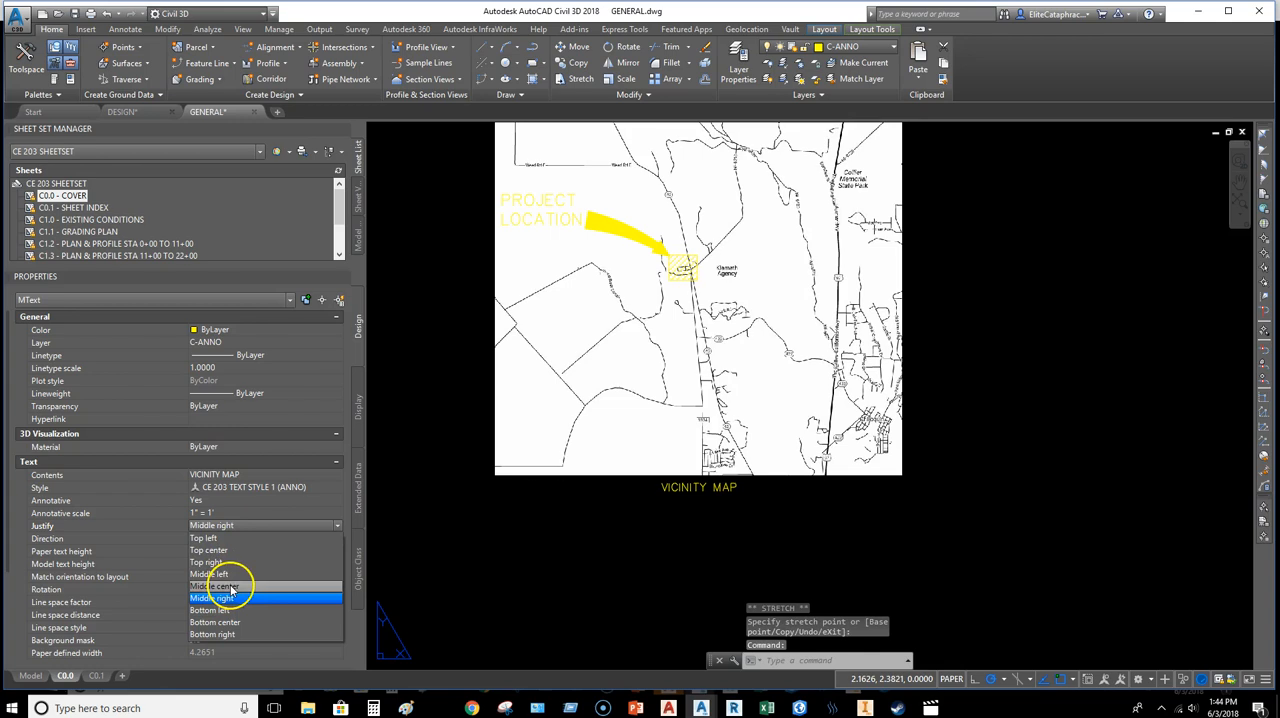
click(228, 586)
key(Escape)
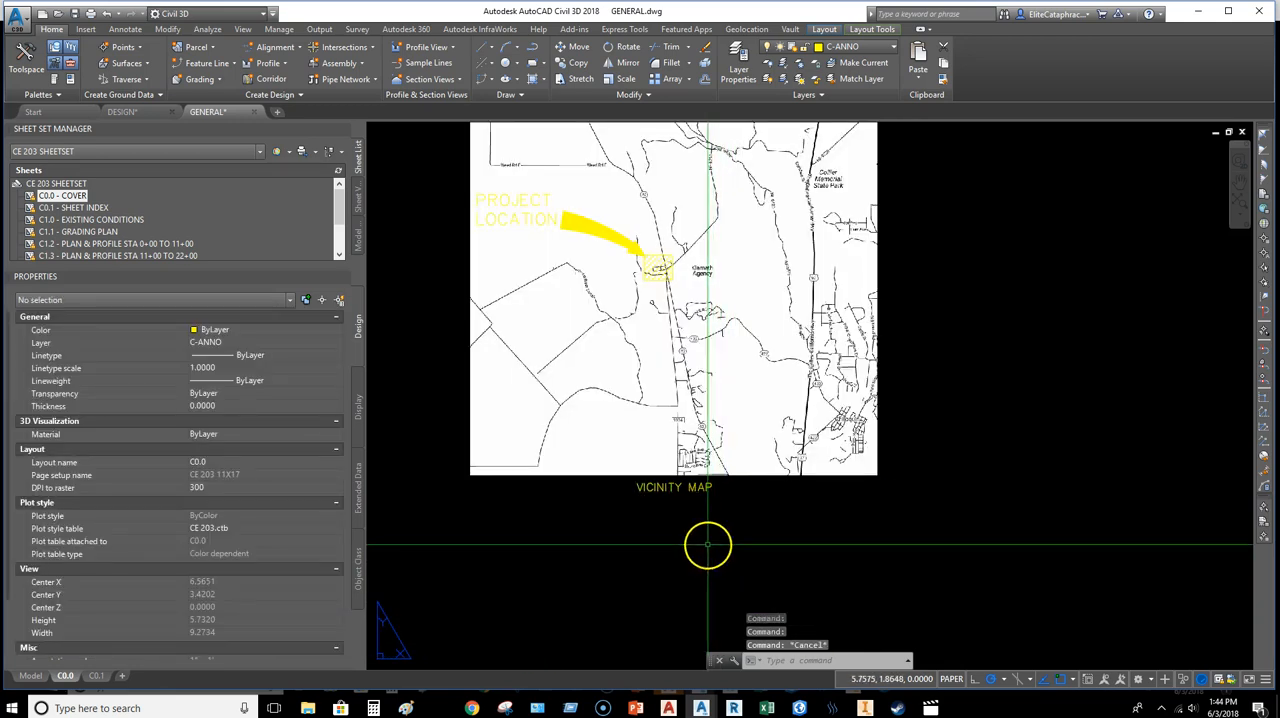
Step: Define a multiline text frame about 6.06 wide between the sheet's upper border and the vicinity map
scroll(720, 557, down, 4)
middle_drag(720, 557, 769, 494)
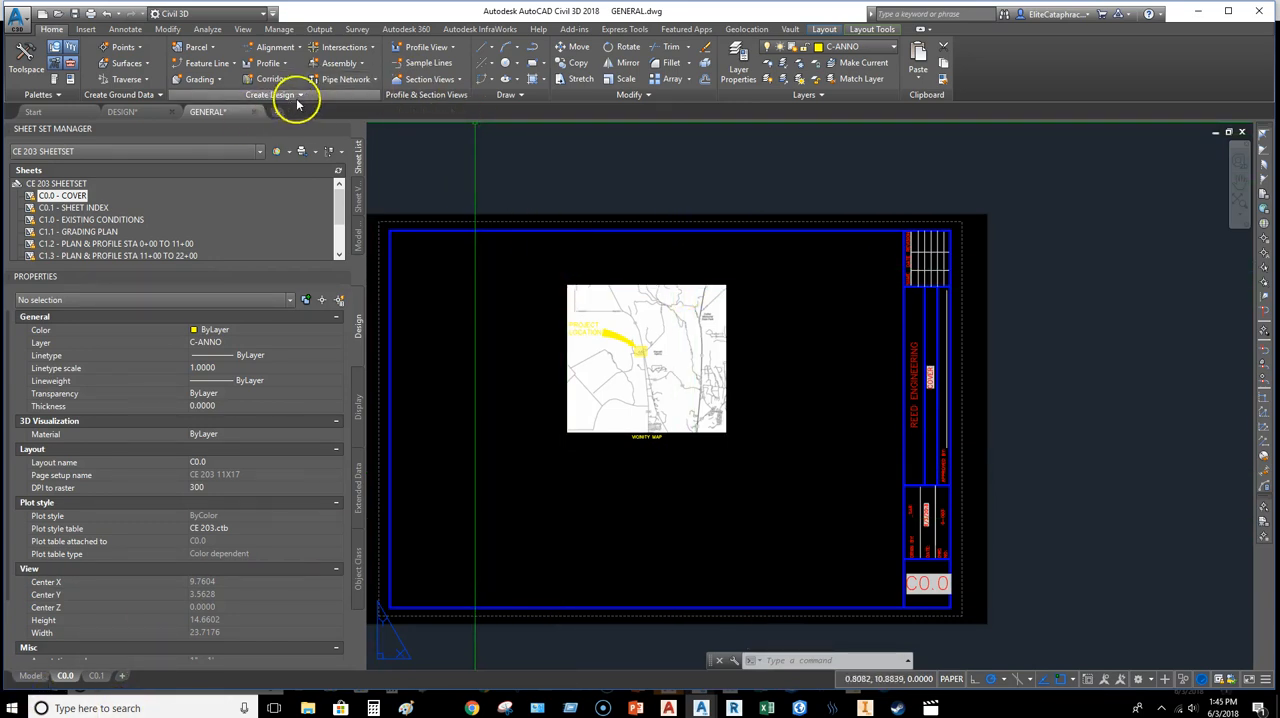
text(MTEXT)
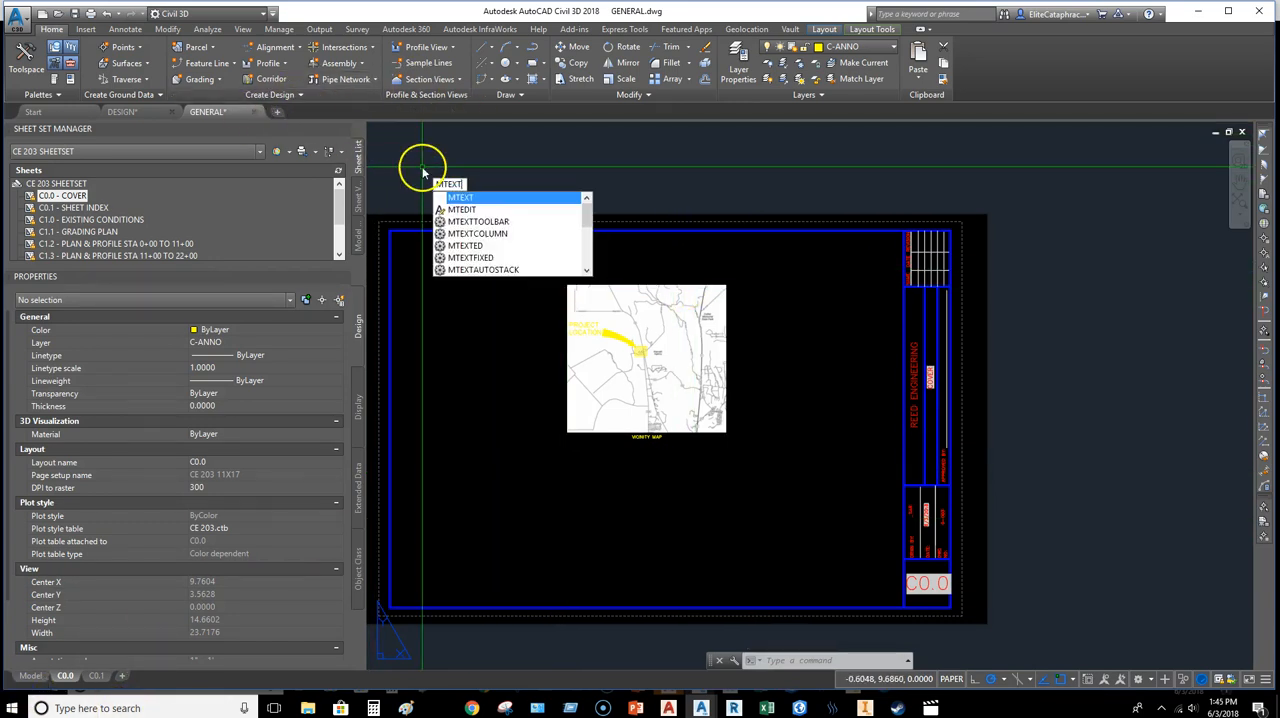
key(Return)
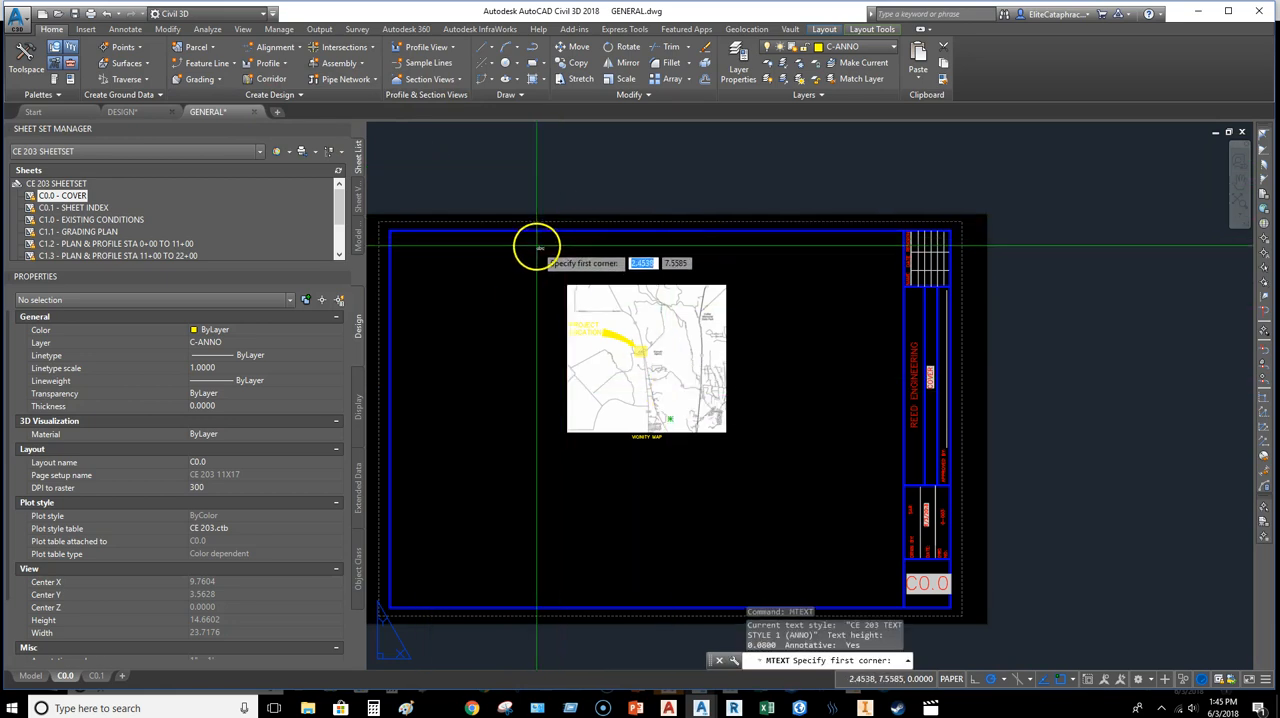
click(536, 238)
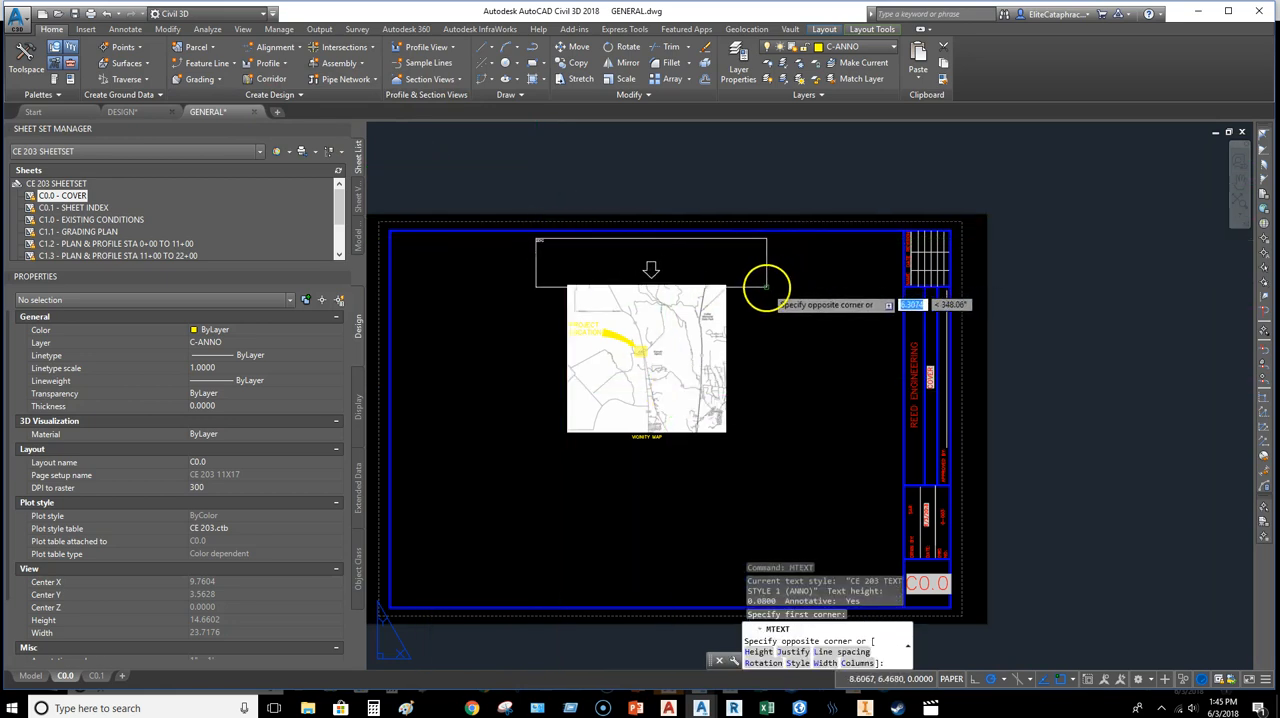
click(767, 282)
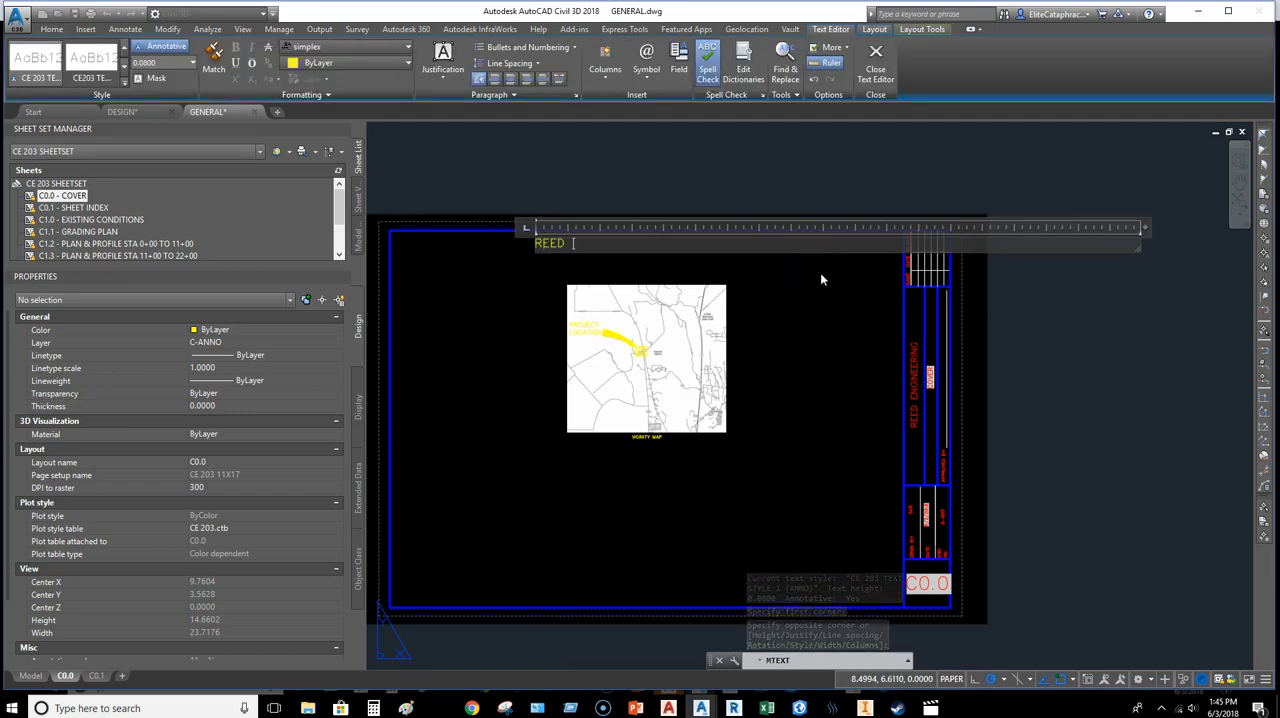
Step: Enter the title on three lines as REED AGENCY SUBDIVISION, FOR and CE 203, and finish the text
text(REED AGENCY SUBID)
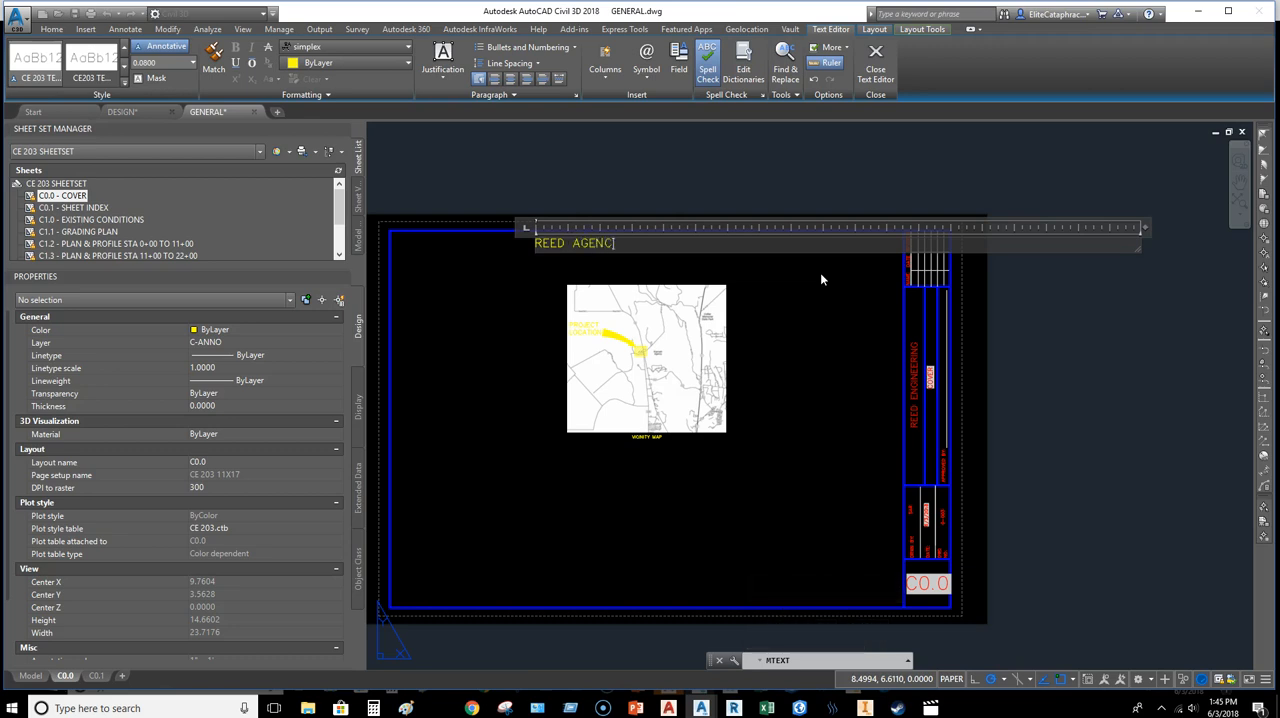
key(BackSpace)
key(BackSpace)
text(DIVISION)
key(BackSpace)
key(BackSpace)
key(BackSpace)
key(BackSpace)
text(ISION)
key(Return)
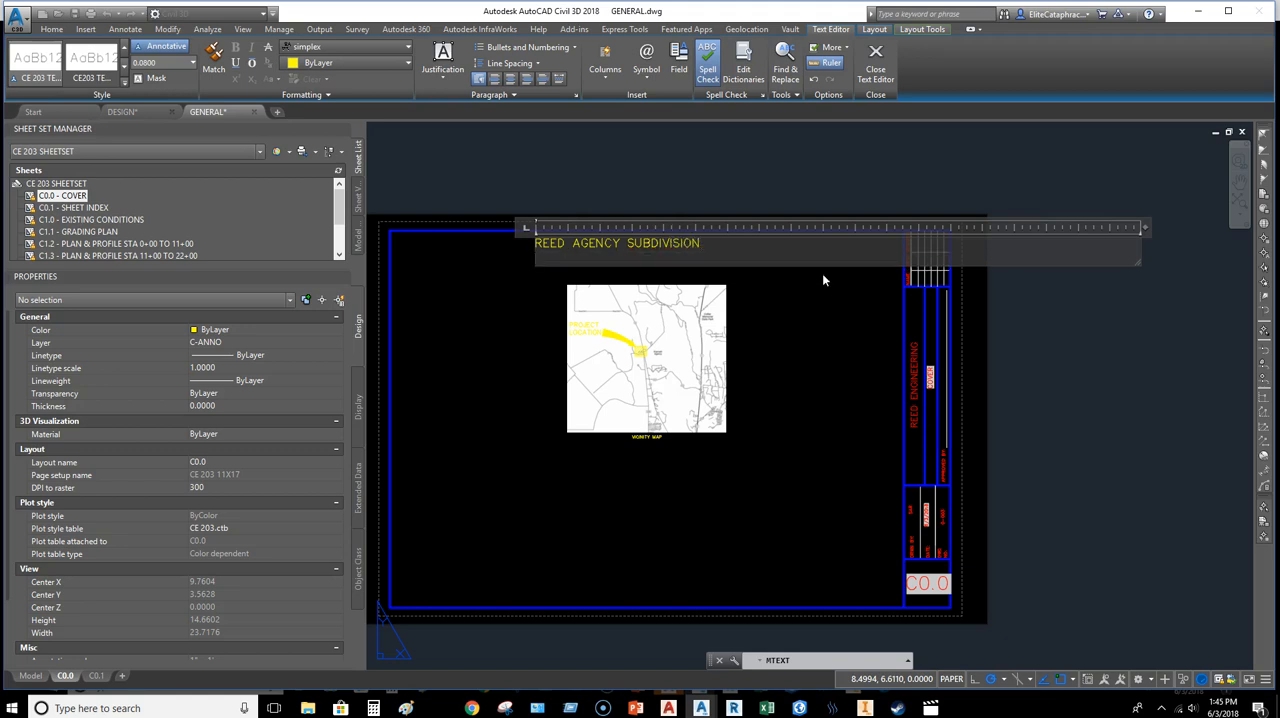
text(FOR)
key(Return)
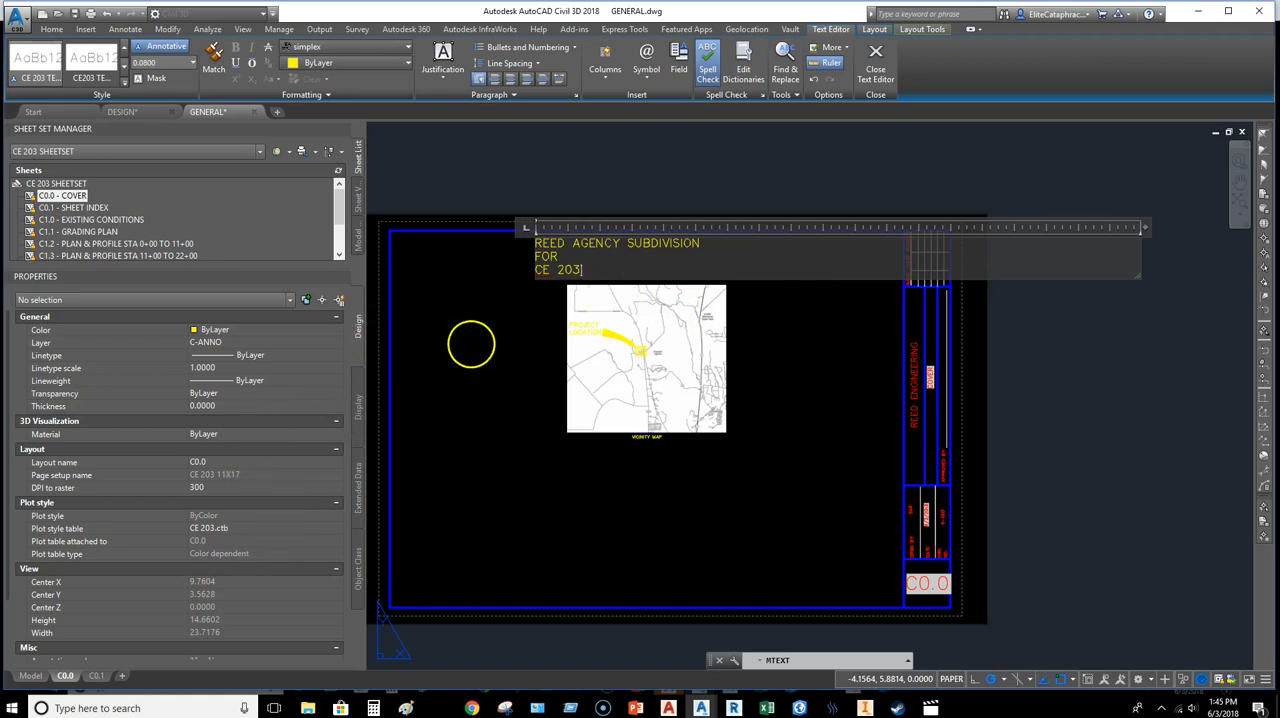
click(470, 343)
Step: Set the sheet title's text style to CE 203 TEXT and its paper text height to 0.16
click(583, 256)
click(578, 244)
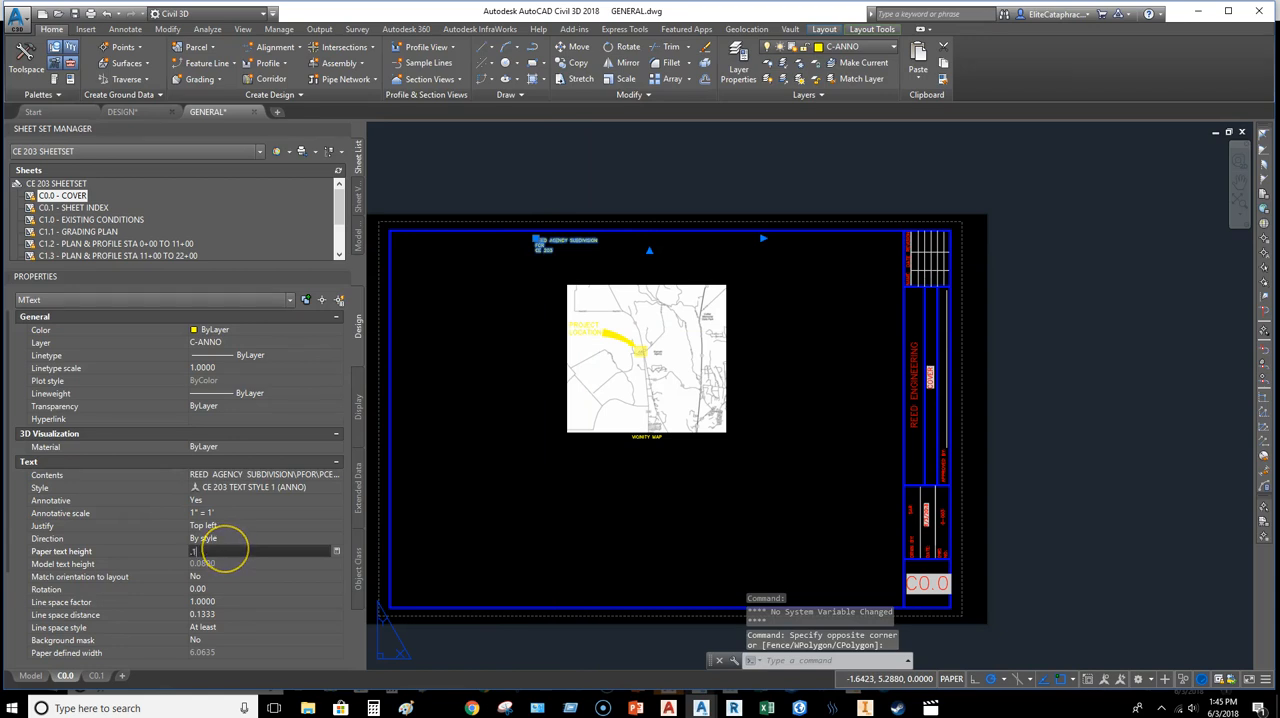
text(.16)
key(Return)
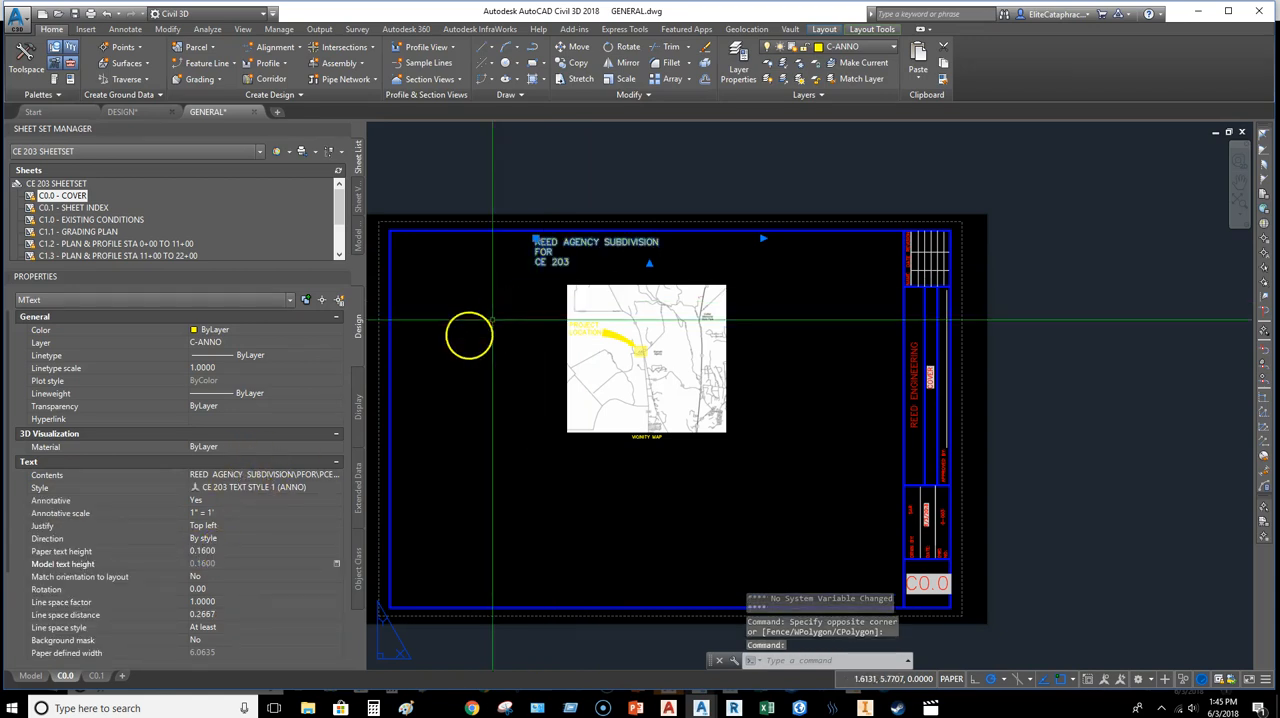
click(305, 487)
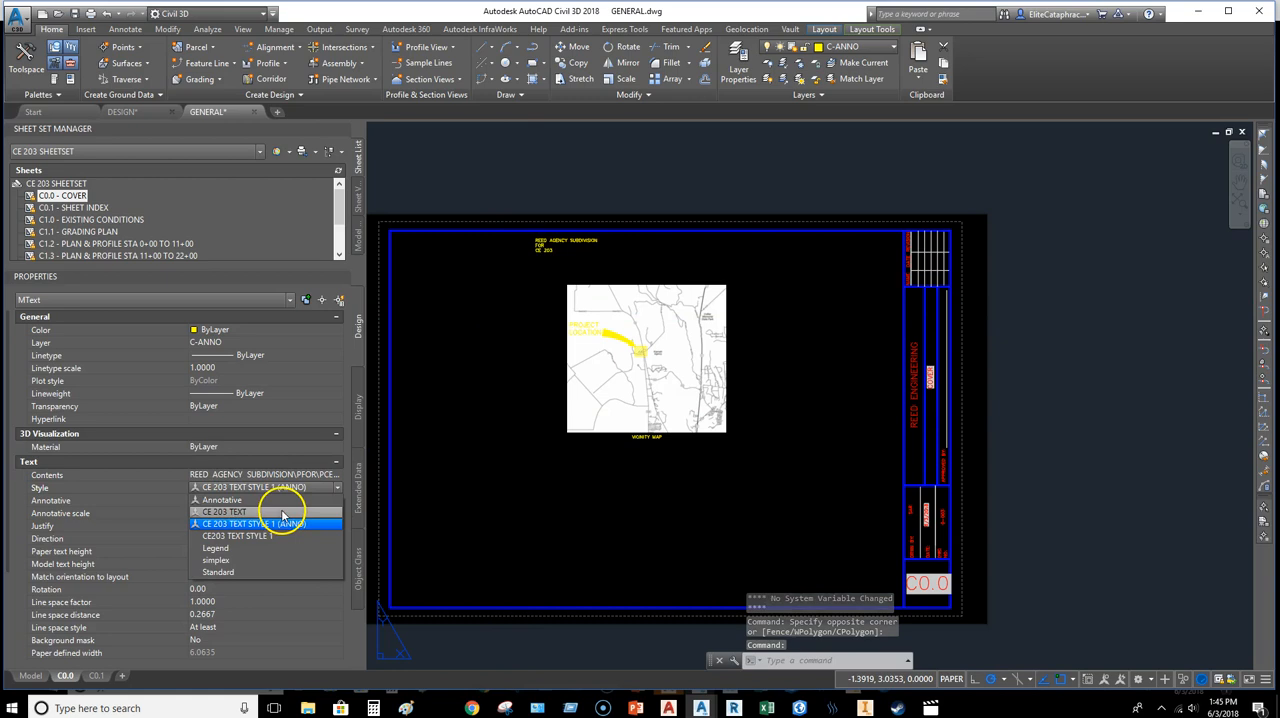
click(283, 512)
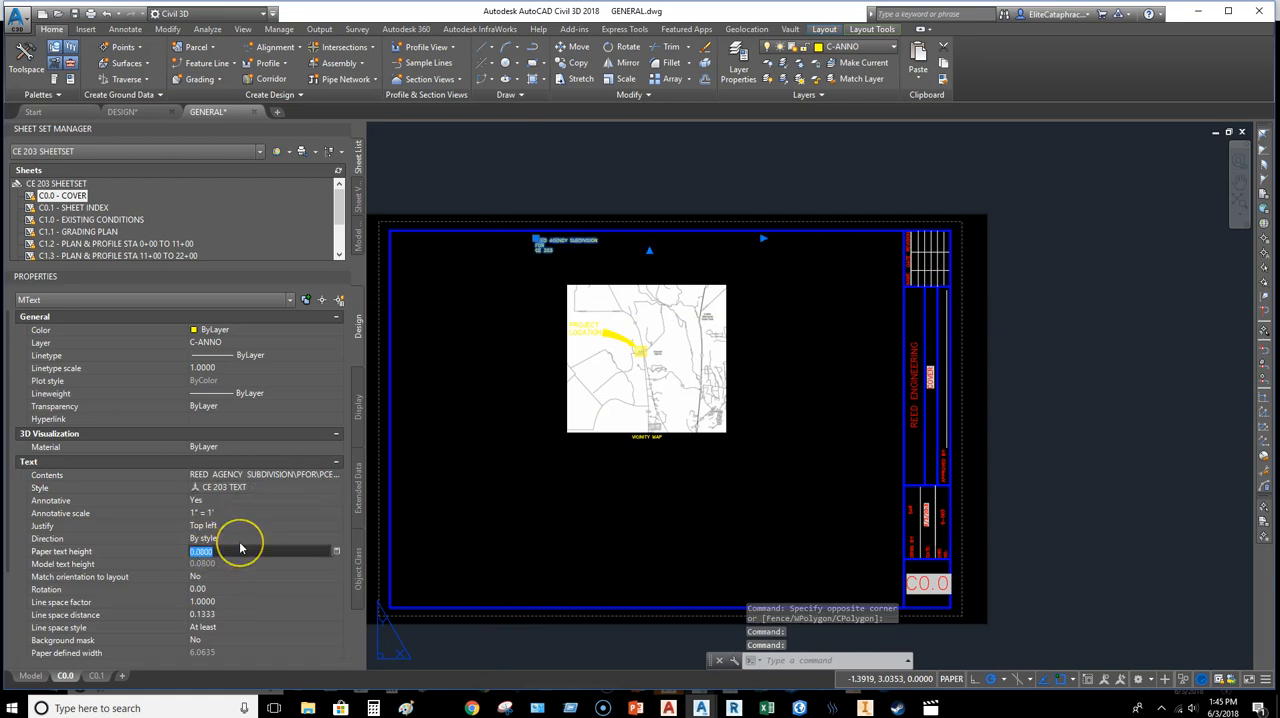
text(.16)
key(Return)
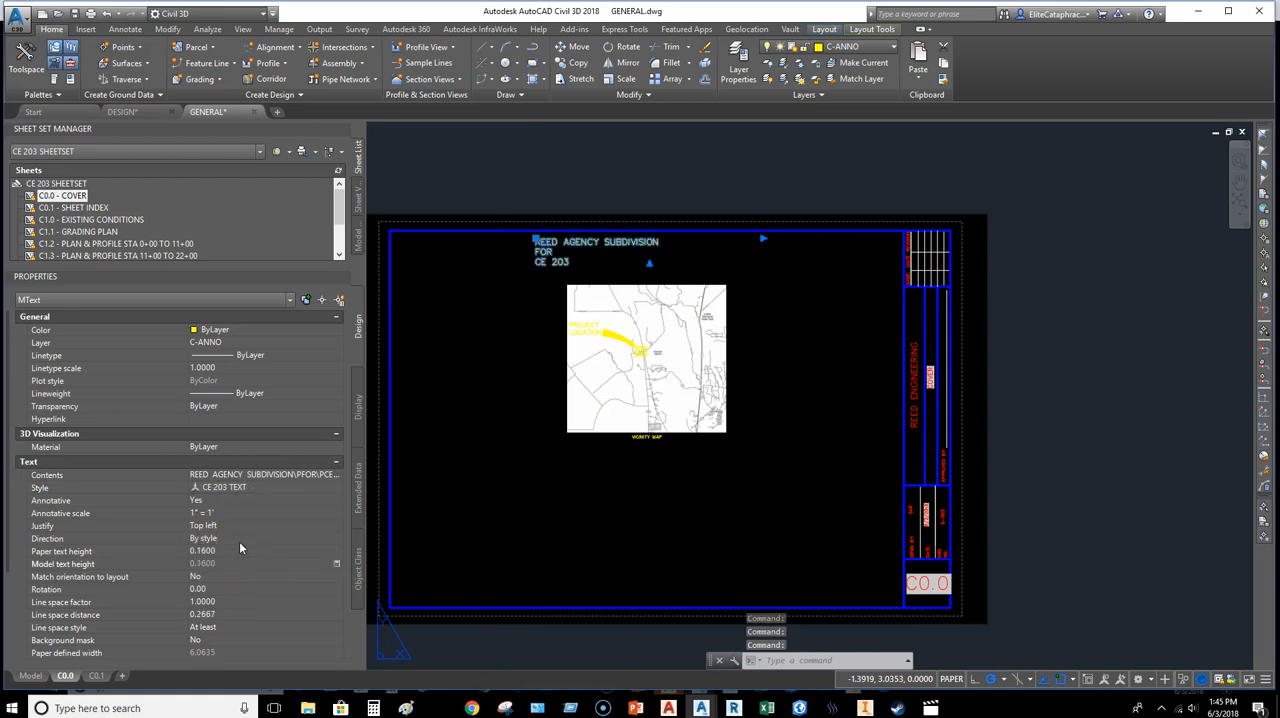
Step: Justify the sheet title Middle center and set its paper text height to 0.224
click(209, 527)
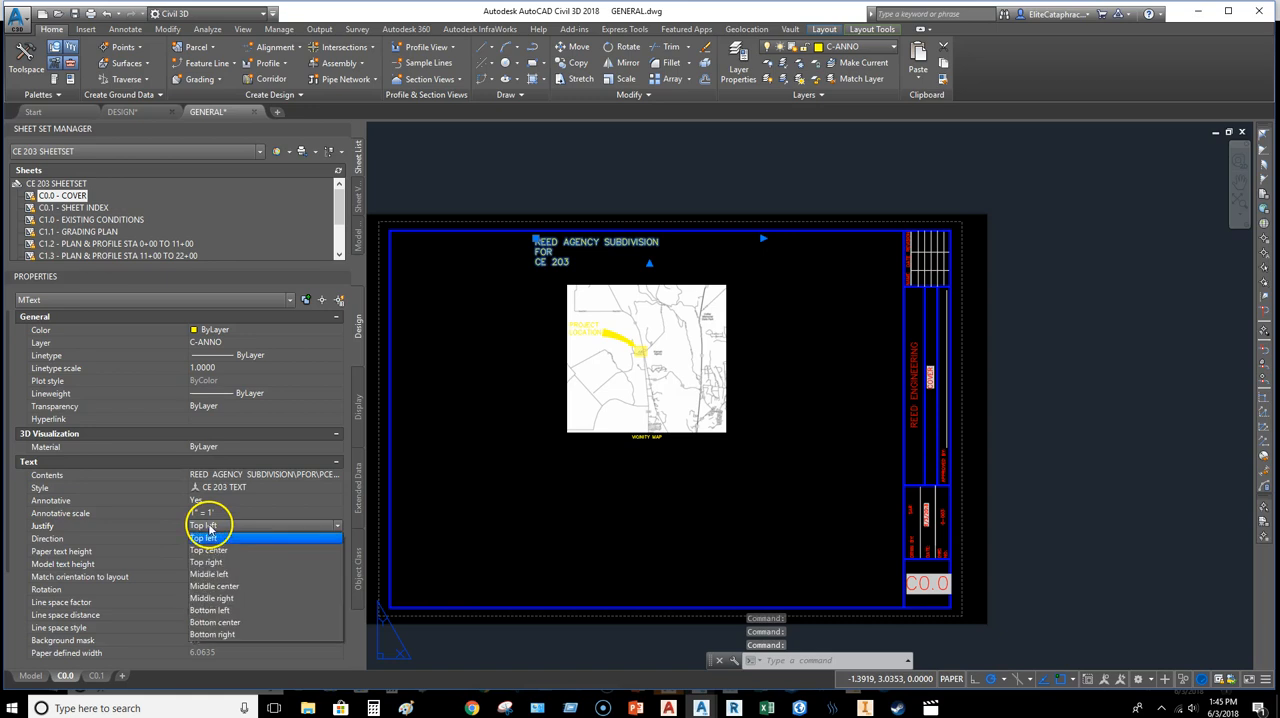
click(223, 586)
scroll(657, 275, up, 2)
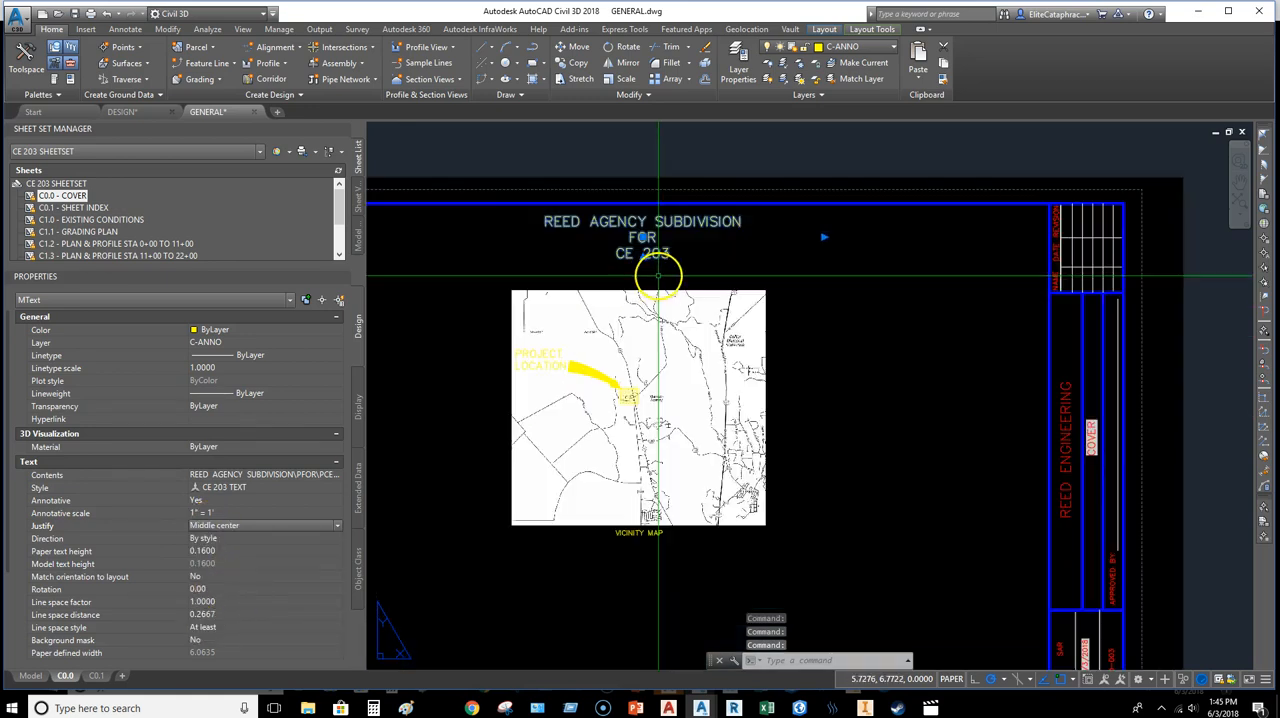
click(235, 551)
text(.224)
key(Return)
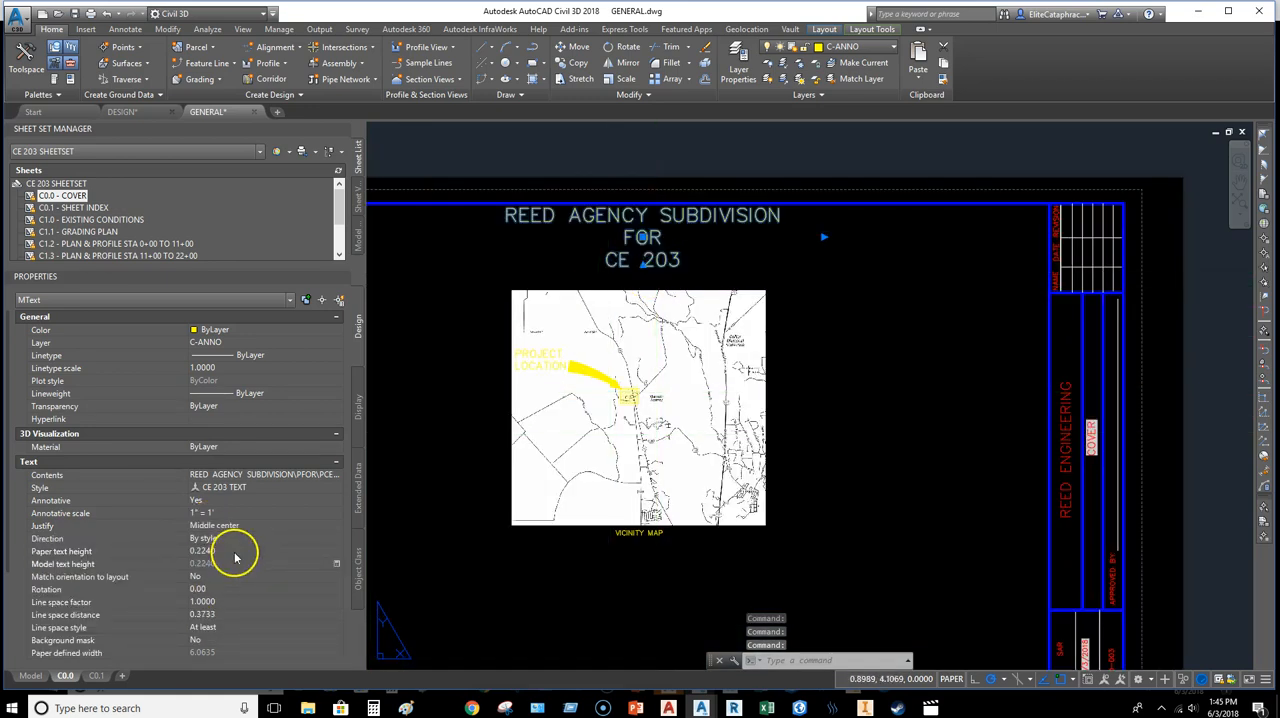
Step: Shift the sheet title straight down slightly, clear of the upper border line
scroll(643, 232, up, 3)
click(647, 240)
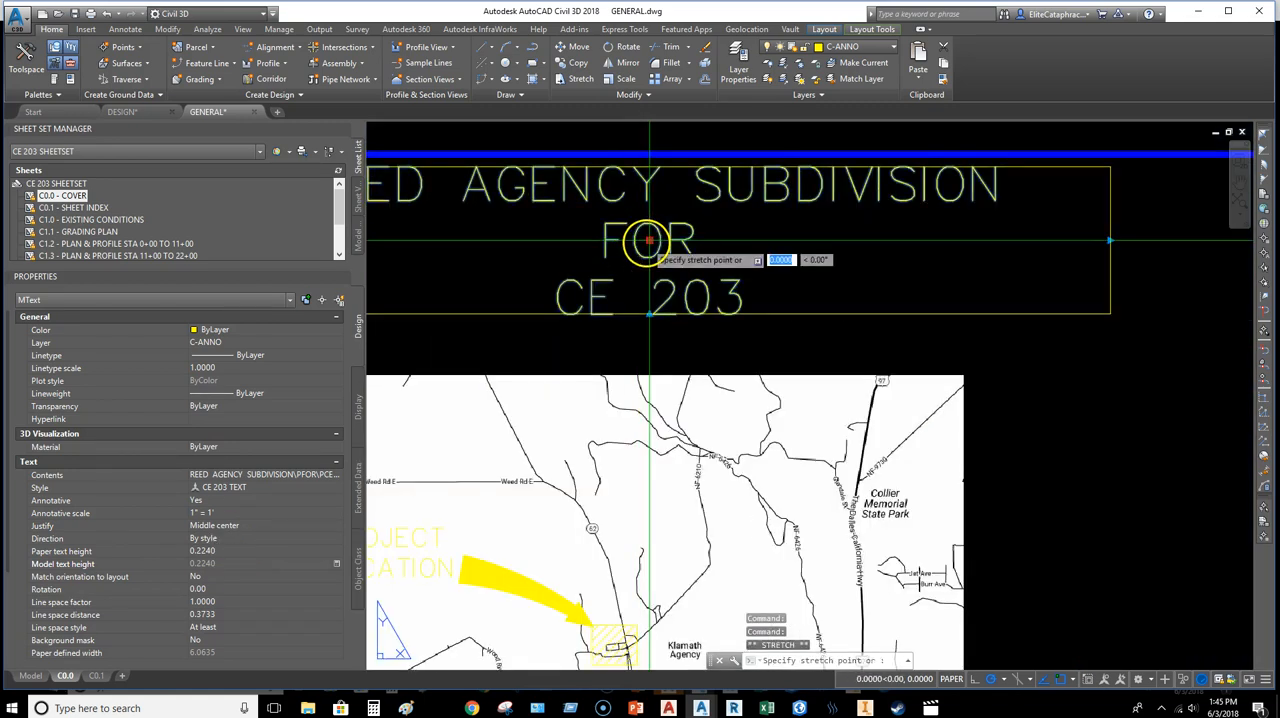
scroll(647, 265, up, 6)
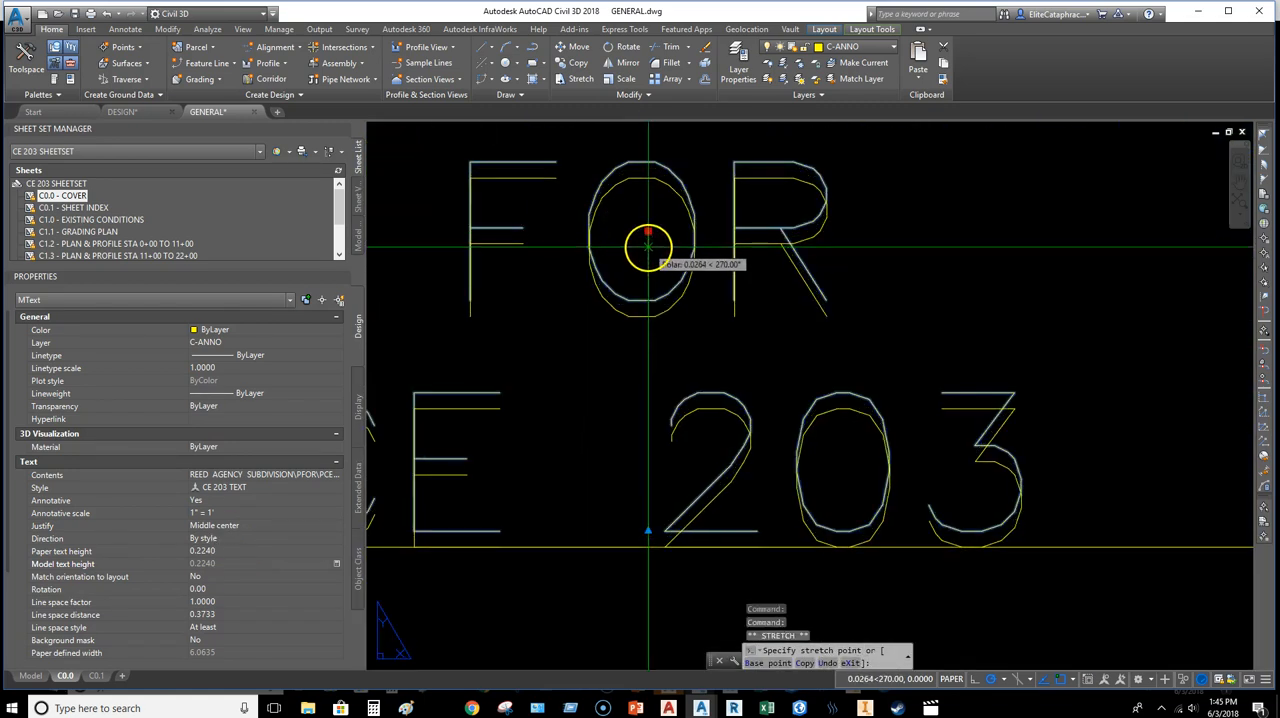
scroll(650, 278, down, 8)
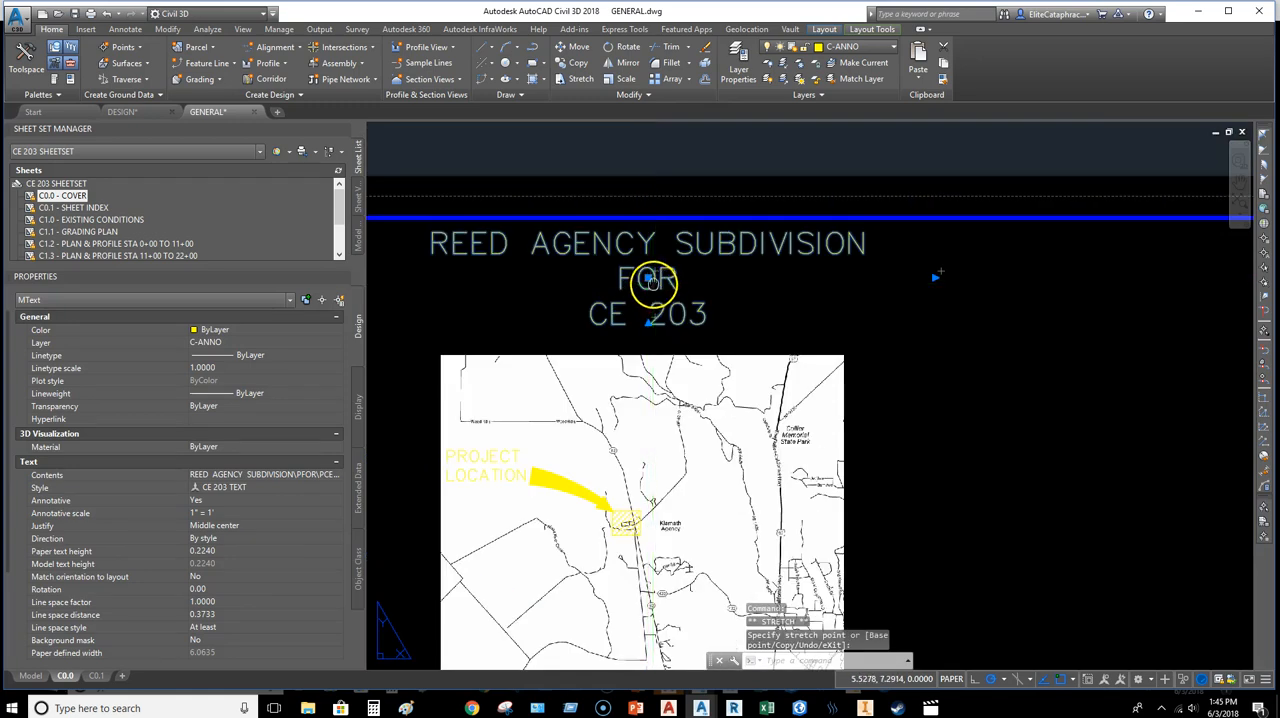
Step: Draw a vertical guide polyline from the midpoint of the map's upper edge perpendicular to the sheet's upper border
scroll(653, 318, down, 6)
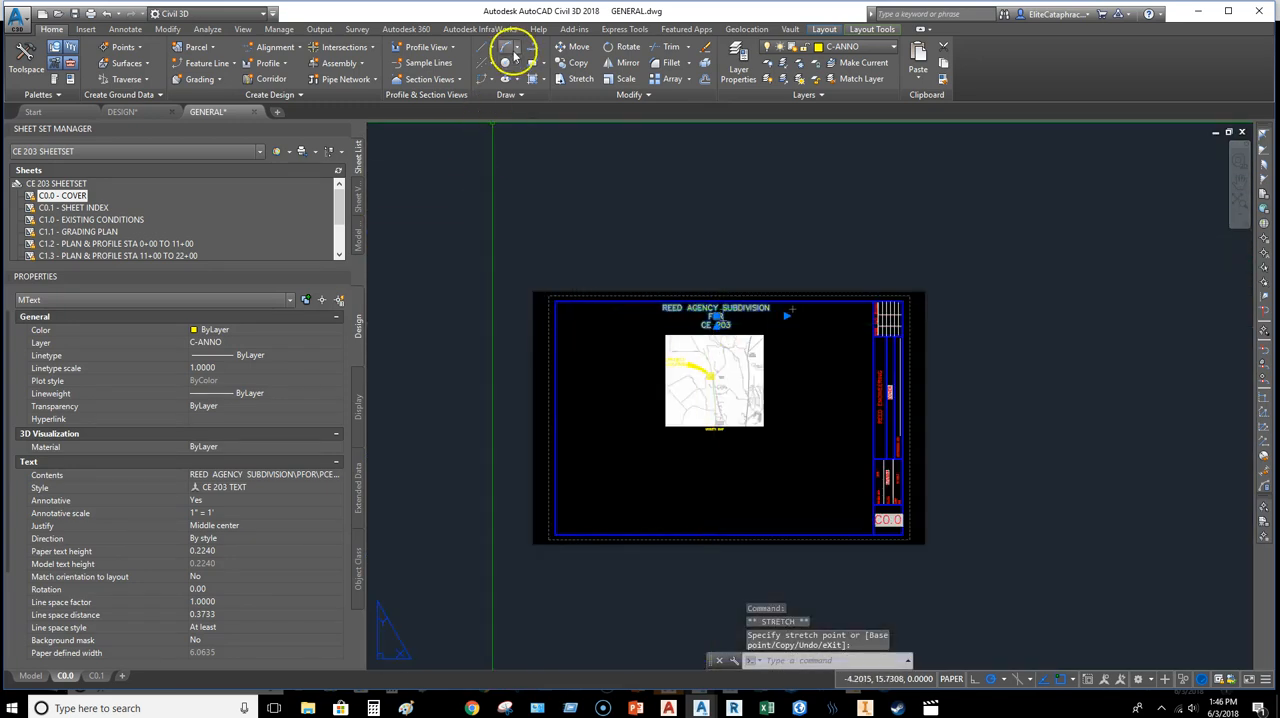
click(532, 47)
scroll(780, 309, up, 5)
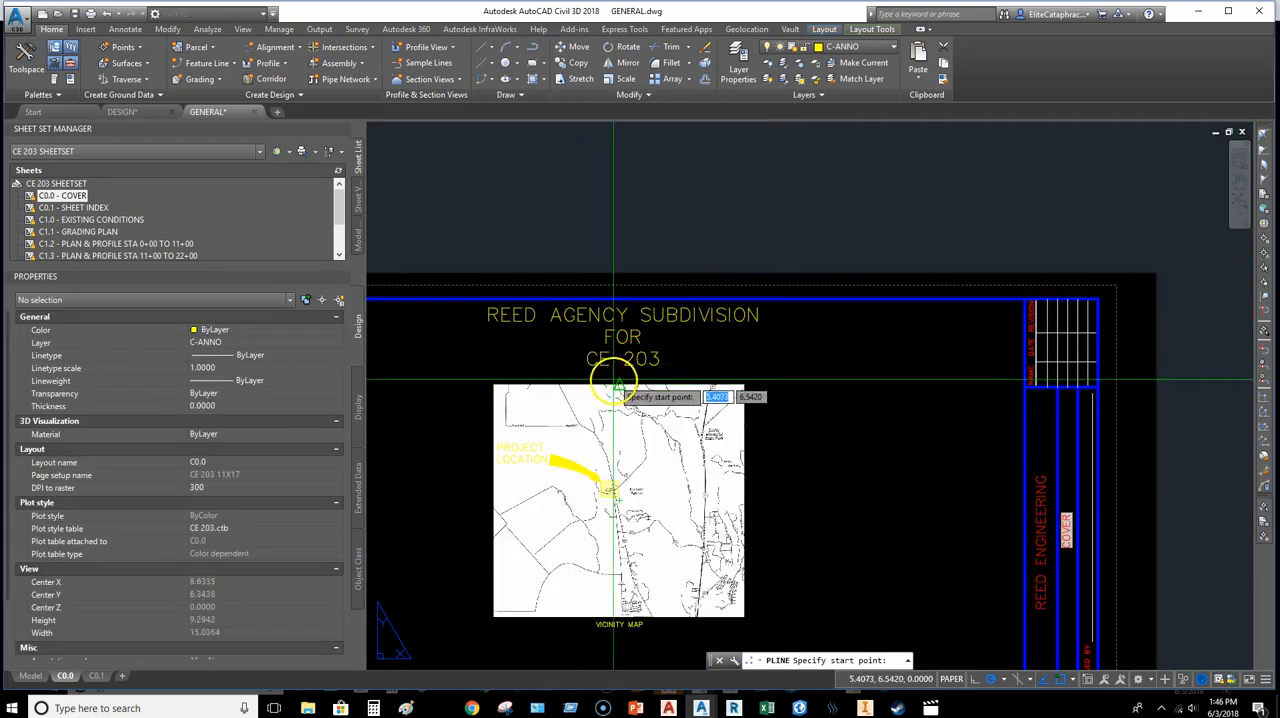
click(619, 382)
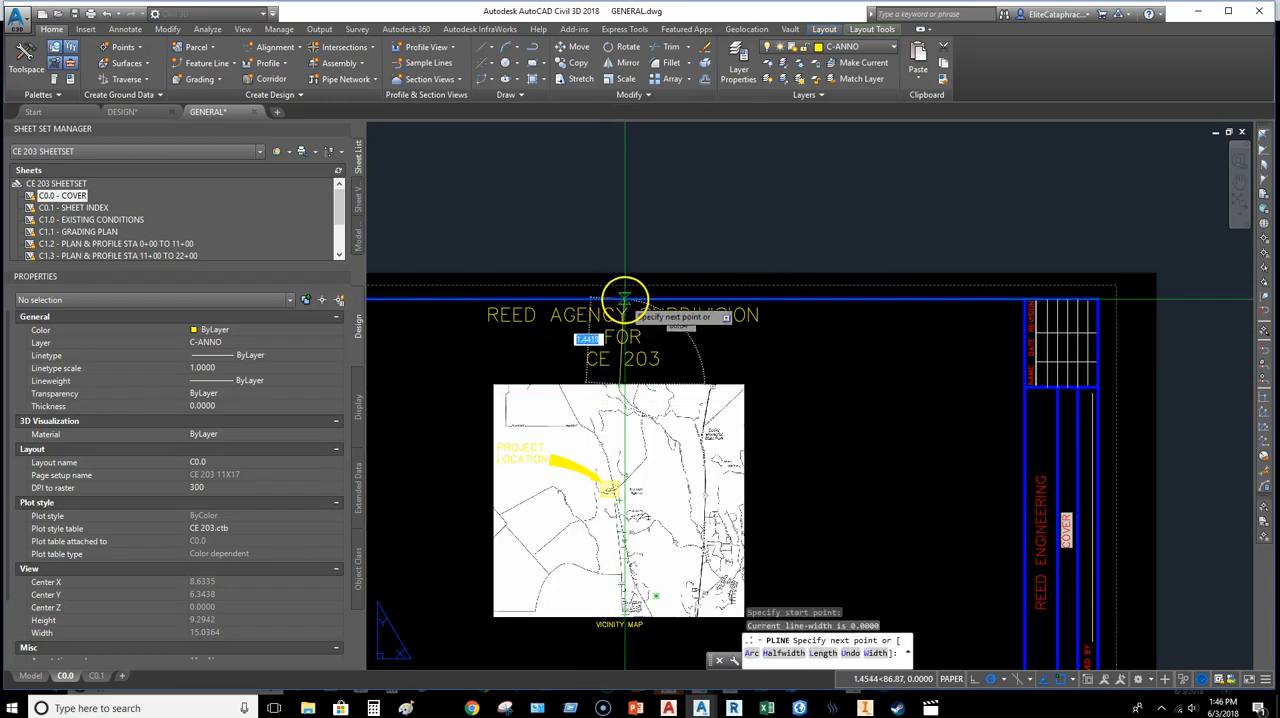
scroll(624, 297, up, 5)
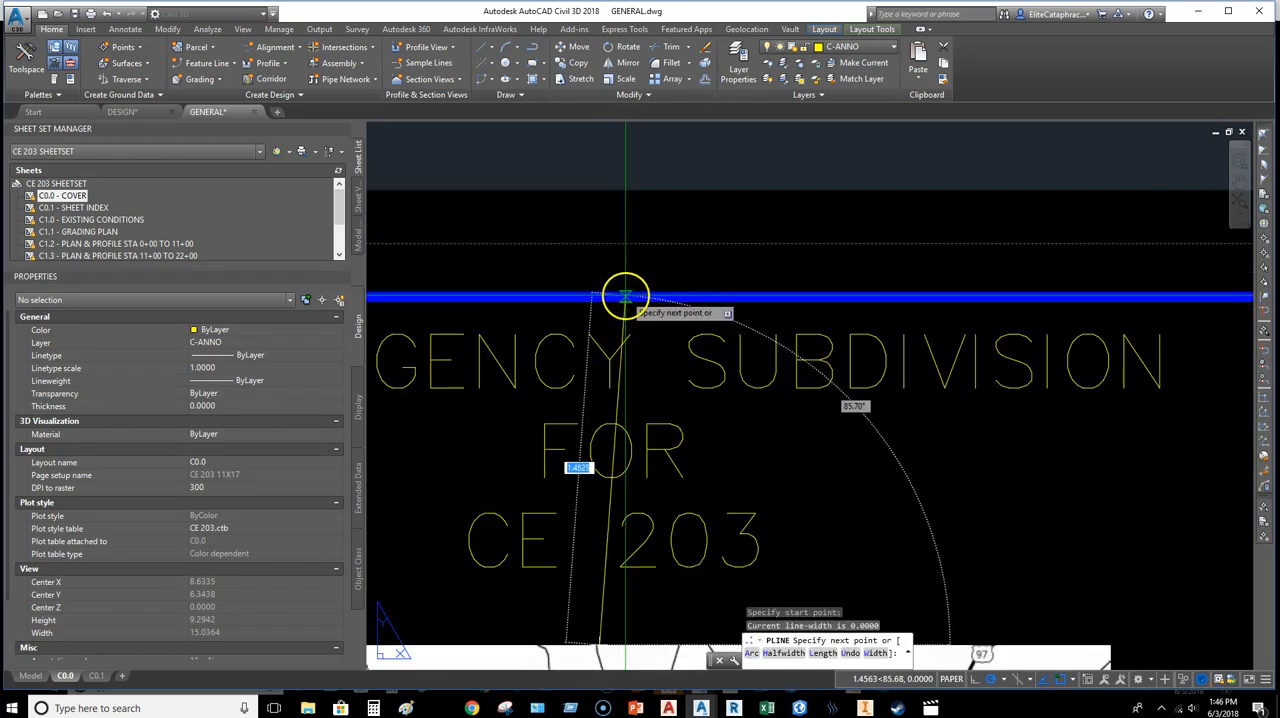
text(PER)
key(Return)
key(Escape)
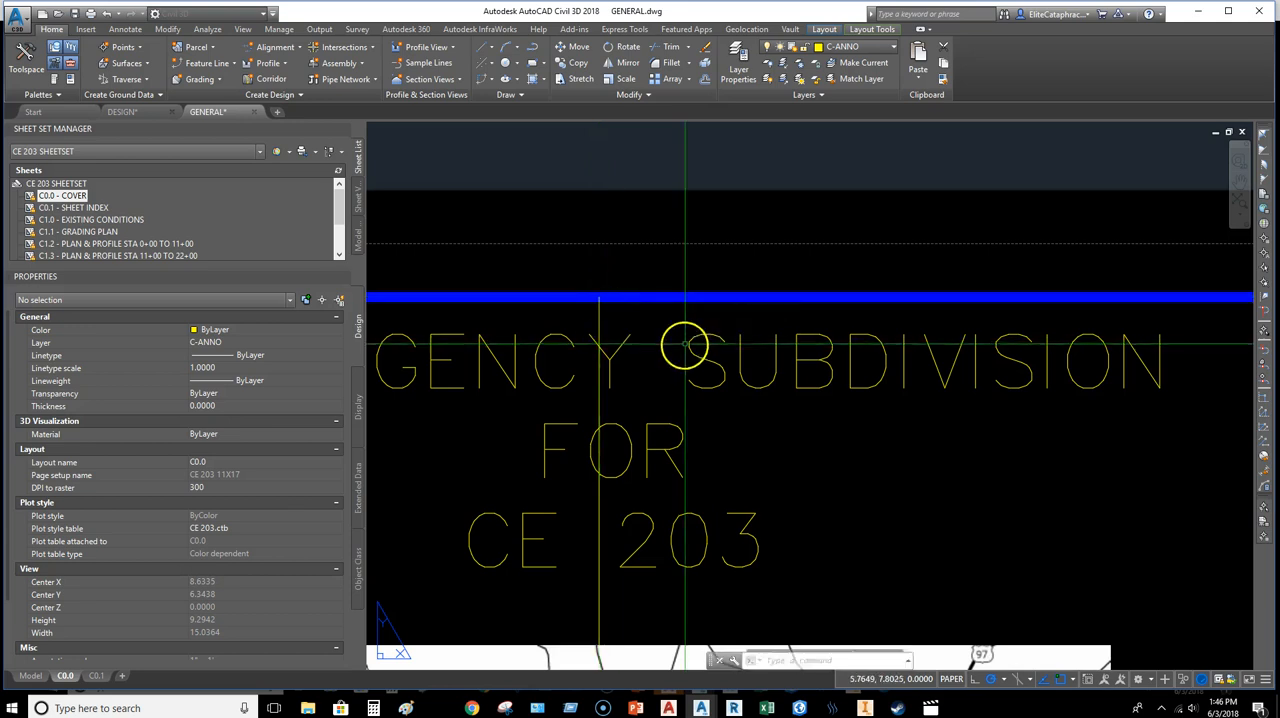
scroll(688, 343, down, 3)
middle_drag(692, 343, 707, 320)
key(Return)
middle_drag(582, 358, 872, 343)
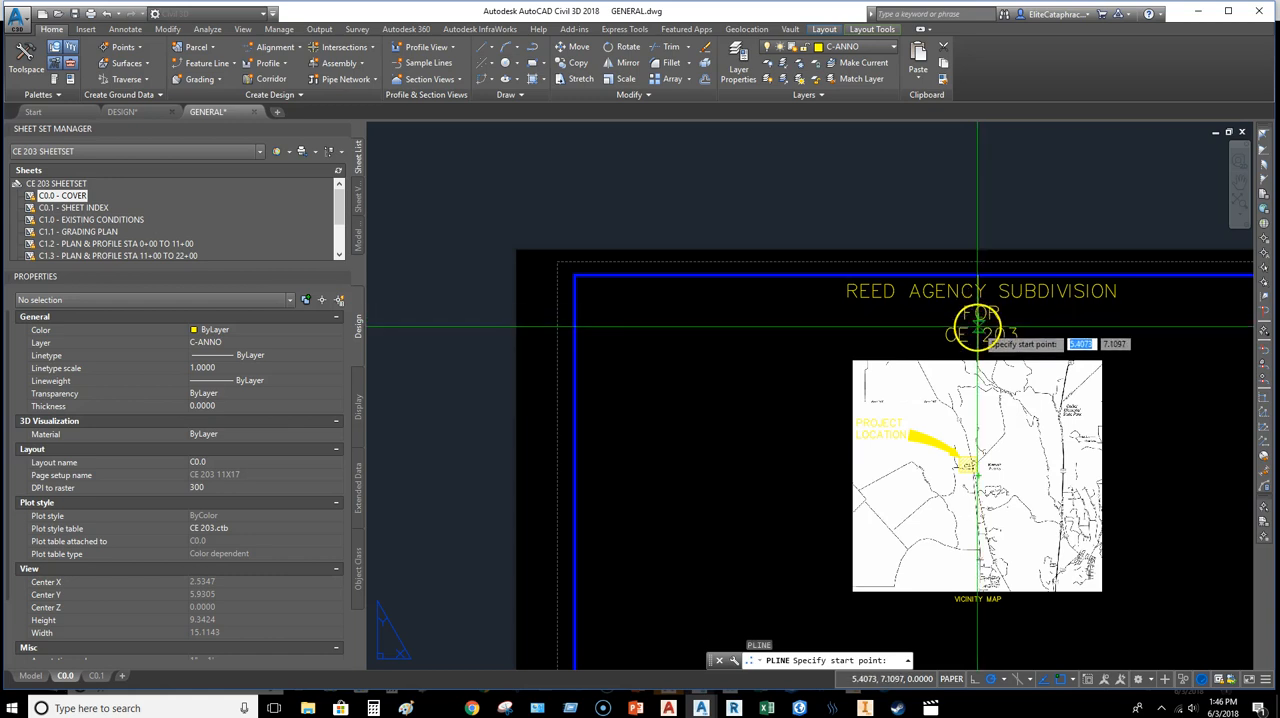
key(Escape)
key(Escape)
Step: Move the sheet title by its middle point onto the midpoint of the vertical guide polyline
middle_drag(1068, 318, 990, 337)
click(988, 332)
click(967, 301)
scroll(899, 339, up, 3)
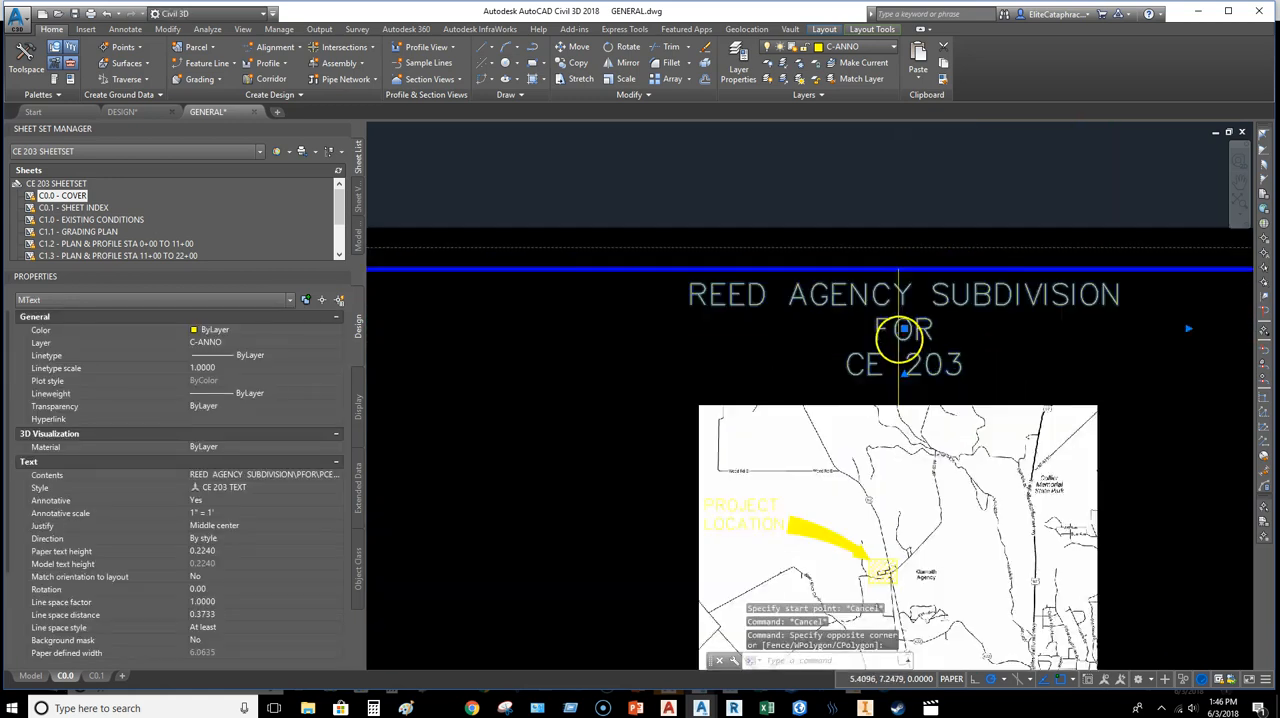
scroll(903, 330, up, 2)
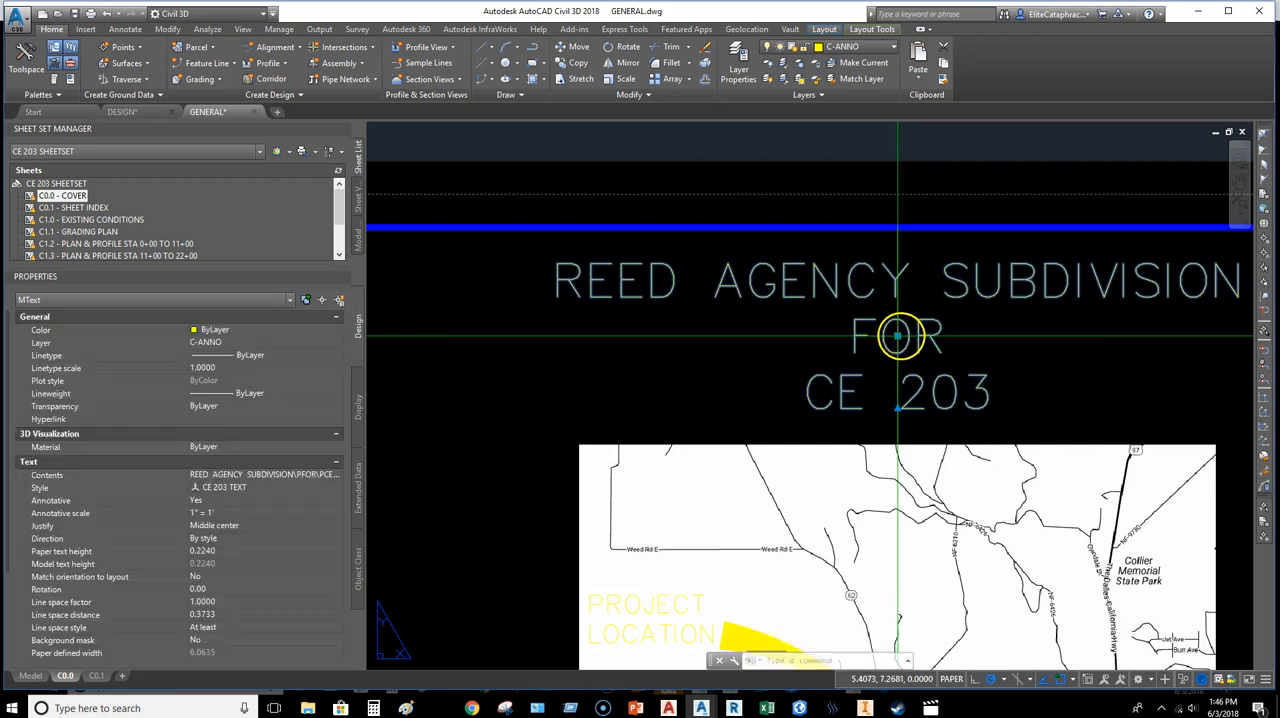
click(899, 336)
scroll(978, 366, down, 4)
key(Escape)
key(Escape)
Step: Erase the vertical guide polyline between the map's upper edge and the sheet border
click(946, 312)
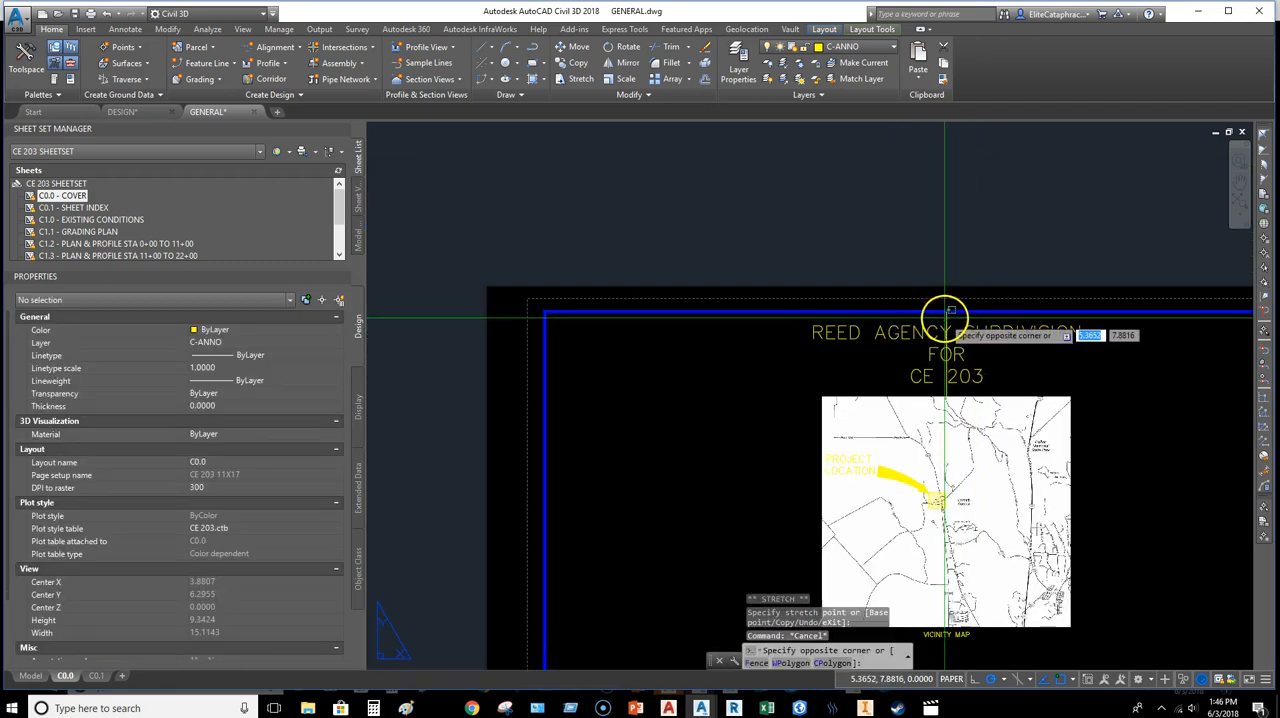
click(947, 318)
click(946, 318)
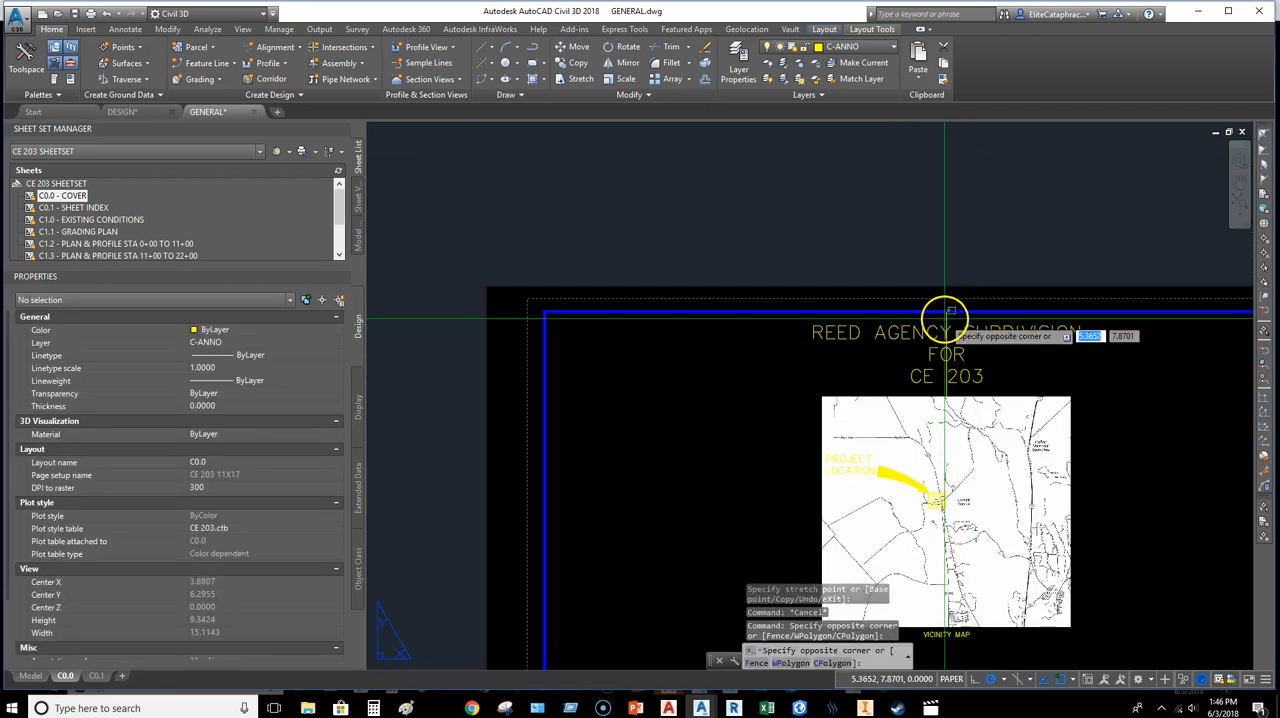
click(948, 317)
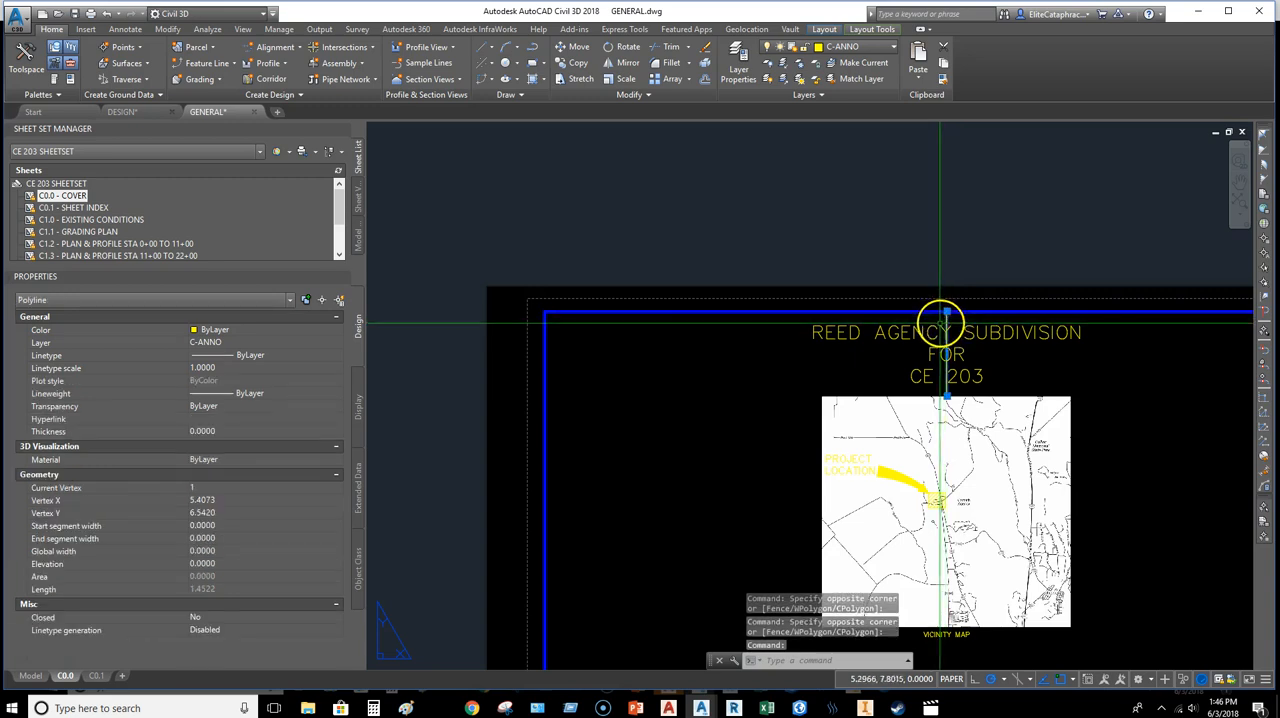
key(Delete)
scroll(1050, 412, down, 4)
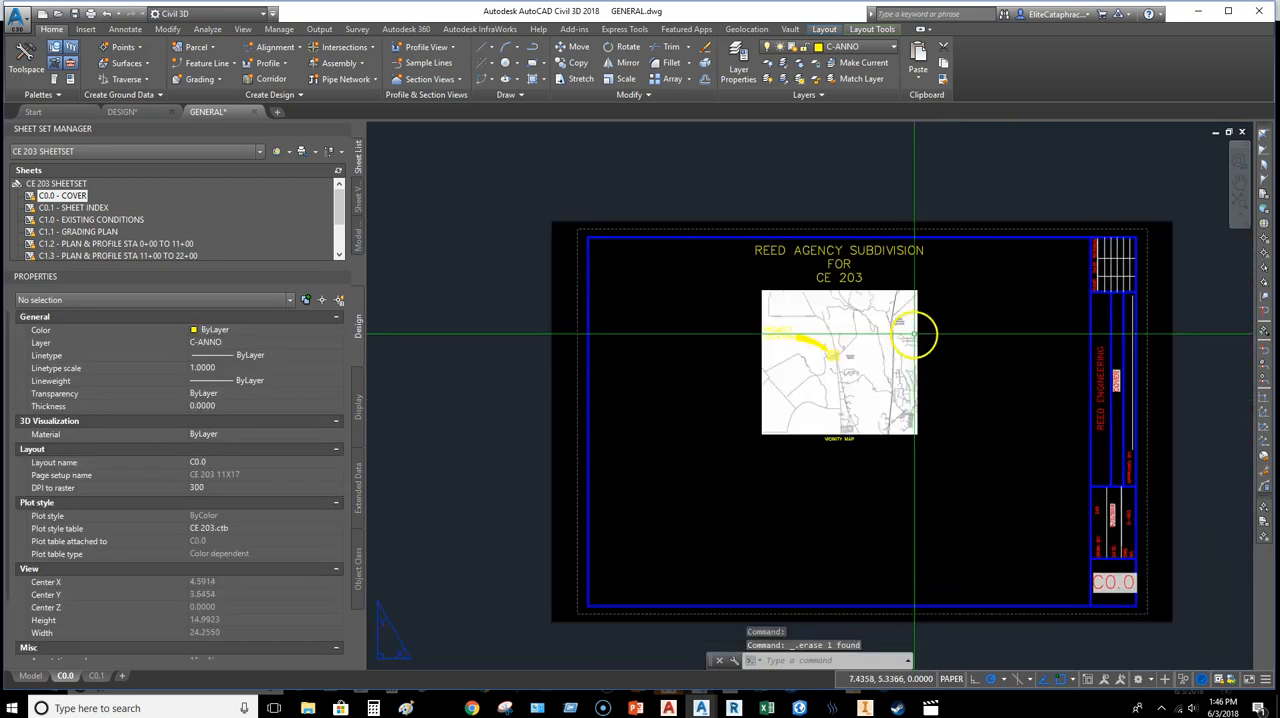
scroll(928, 352, up, 8)
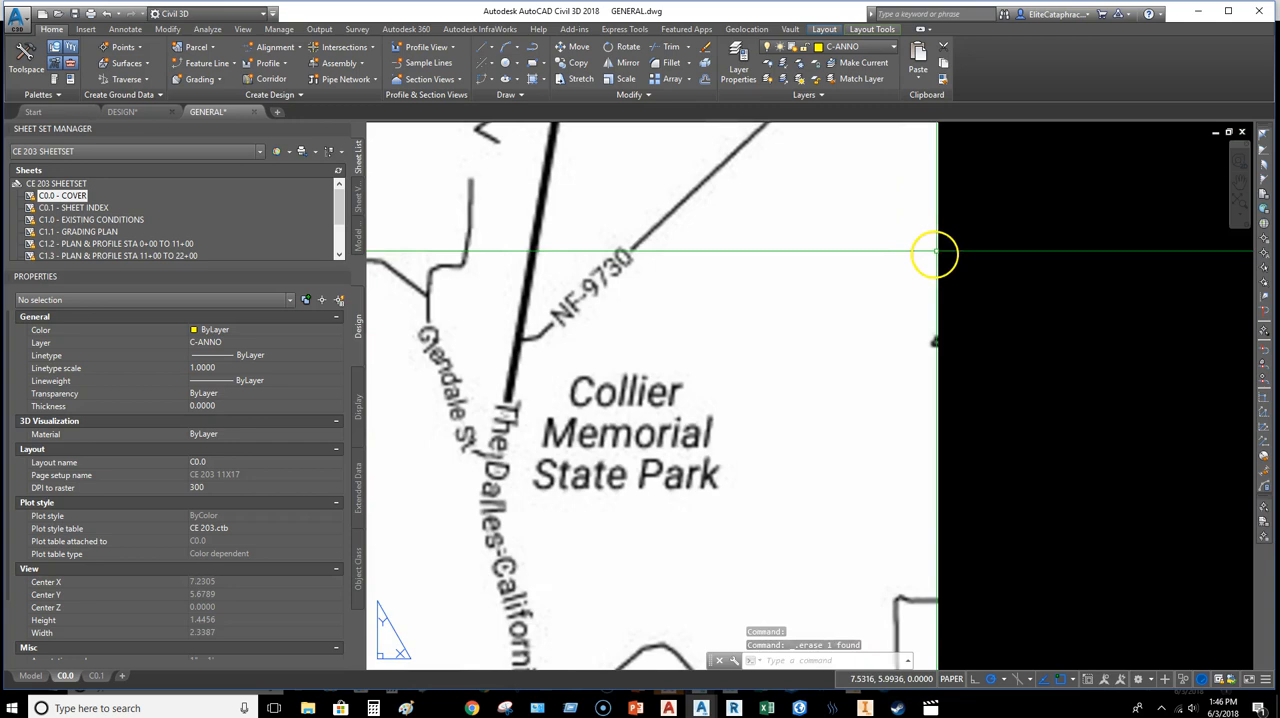
scroll(1194, 337, down, 7)
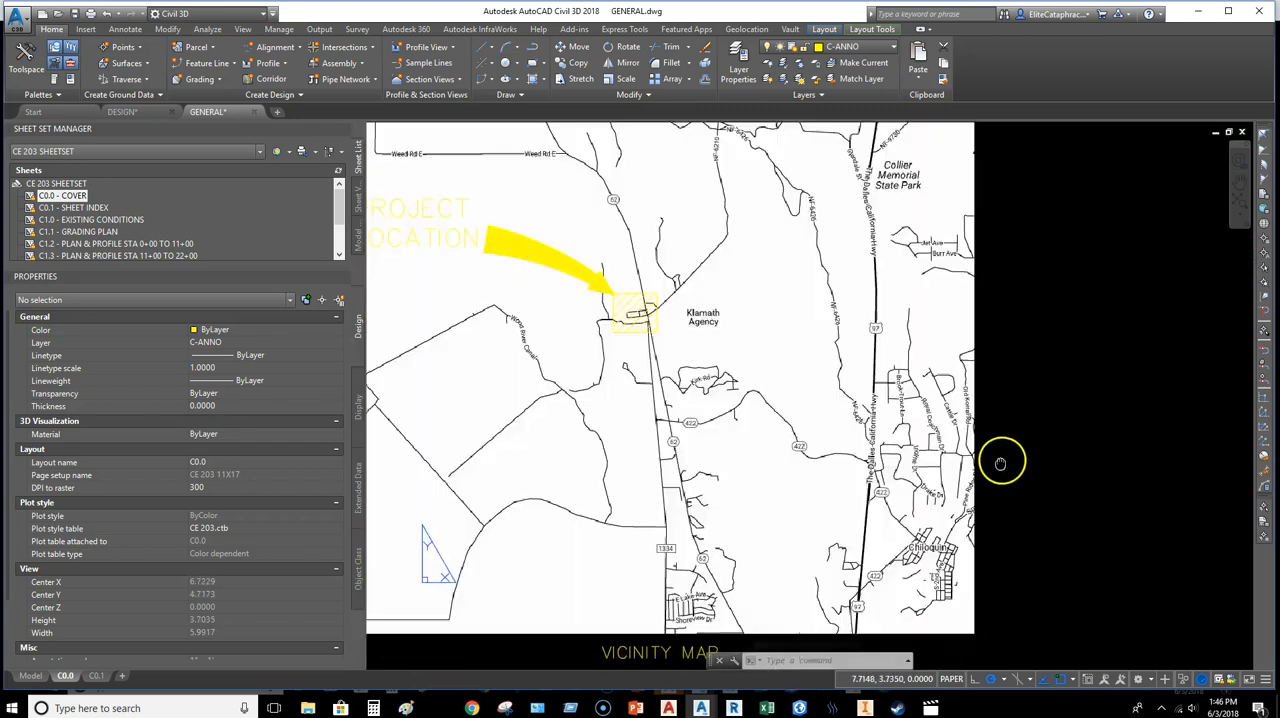
scroll(986, 423, up, 5)
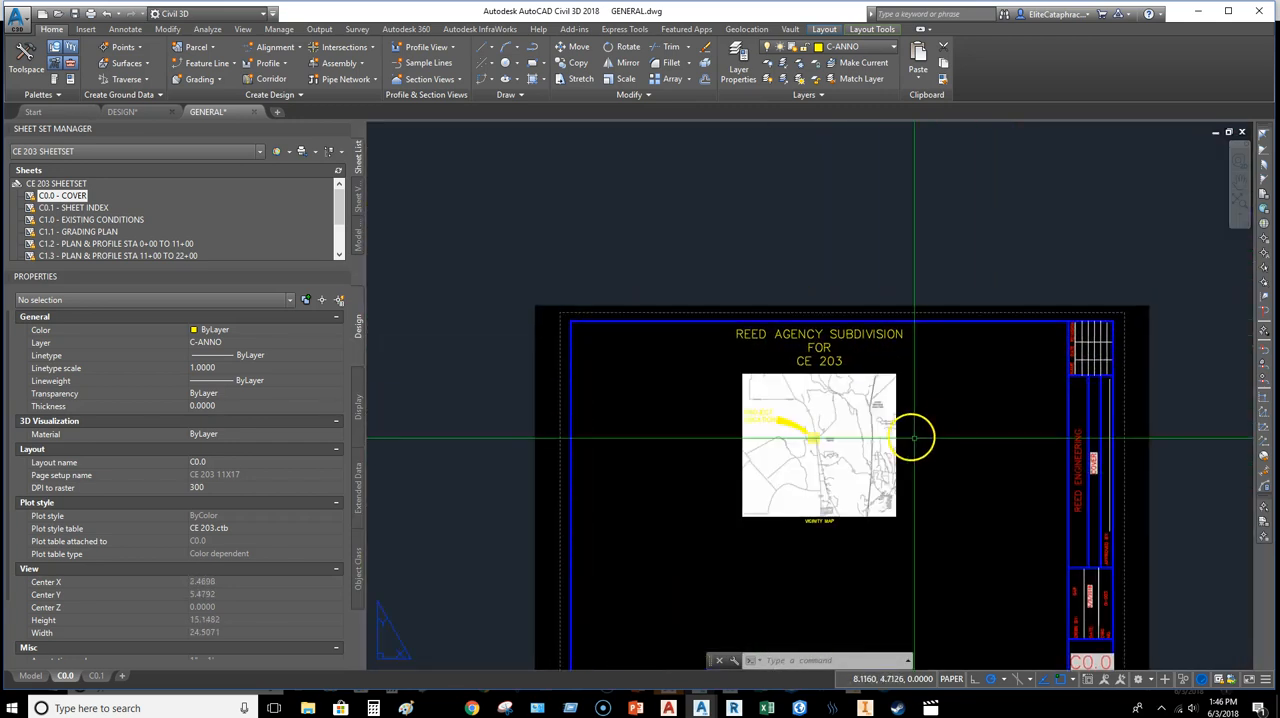
middle_drag(884, 377, 890, 318)
middle_drag(931, 368, 905, 346)
Step: Preview the plot of the C0.0 layout as a single sheet, inspect the title and map, and exit without plotting
right_click(64, 672)
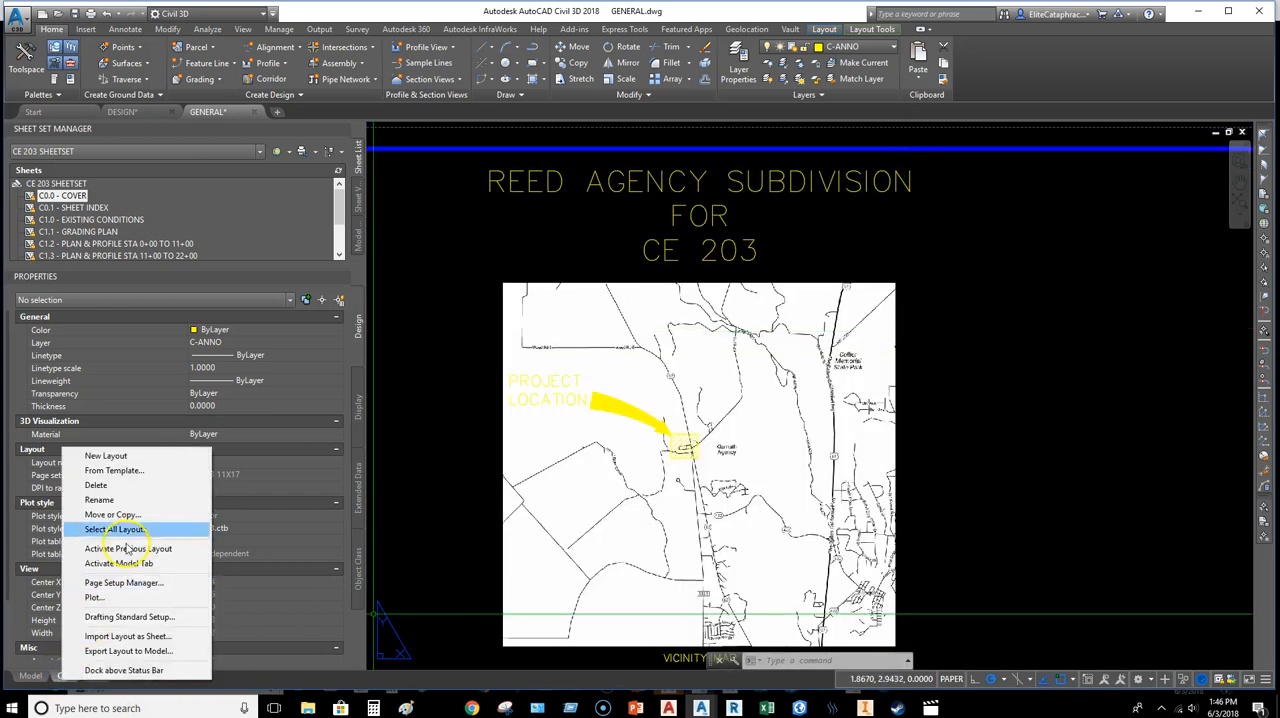
click(110, 597)
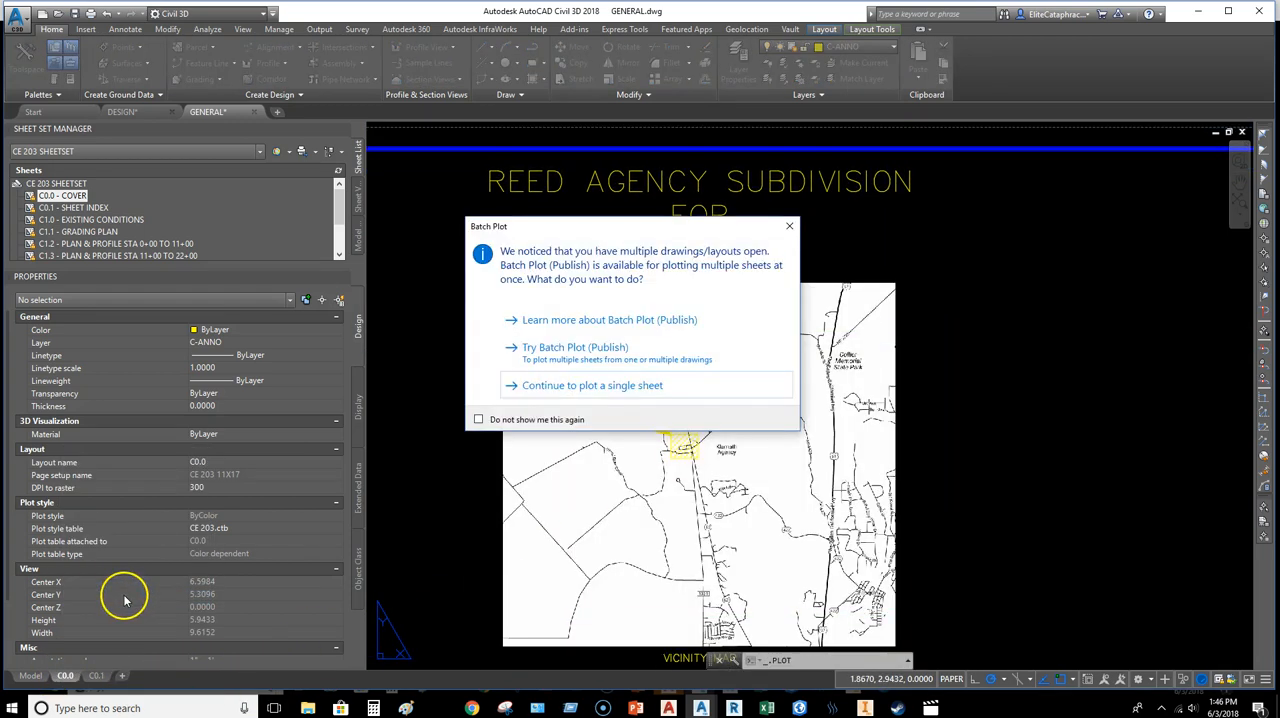
click(562, 386)
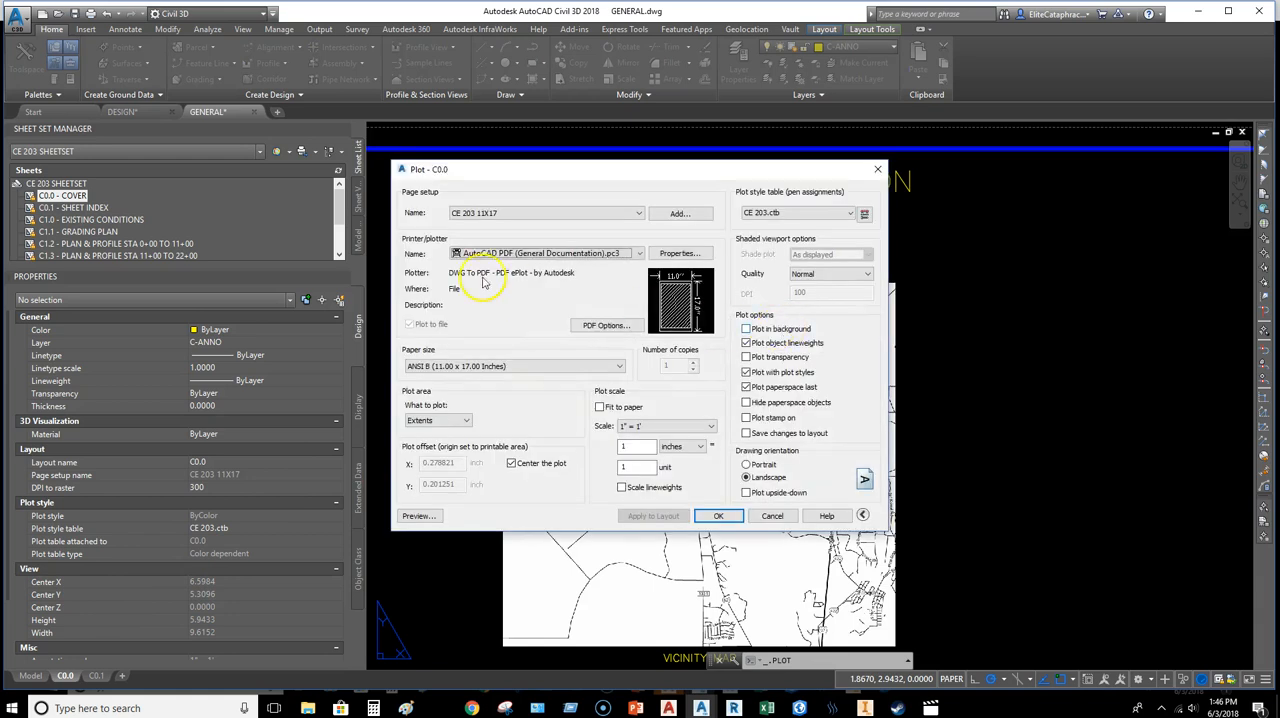
click(433, 513)
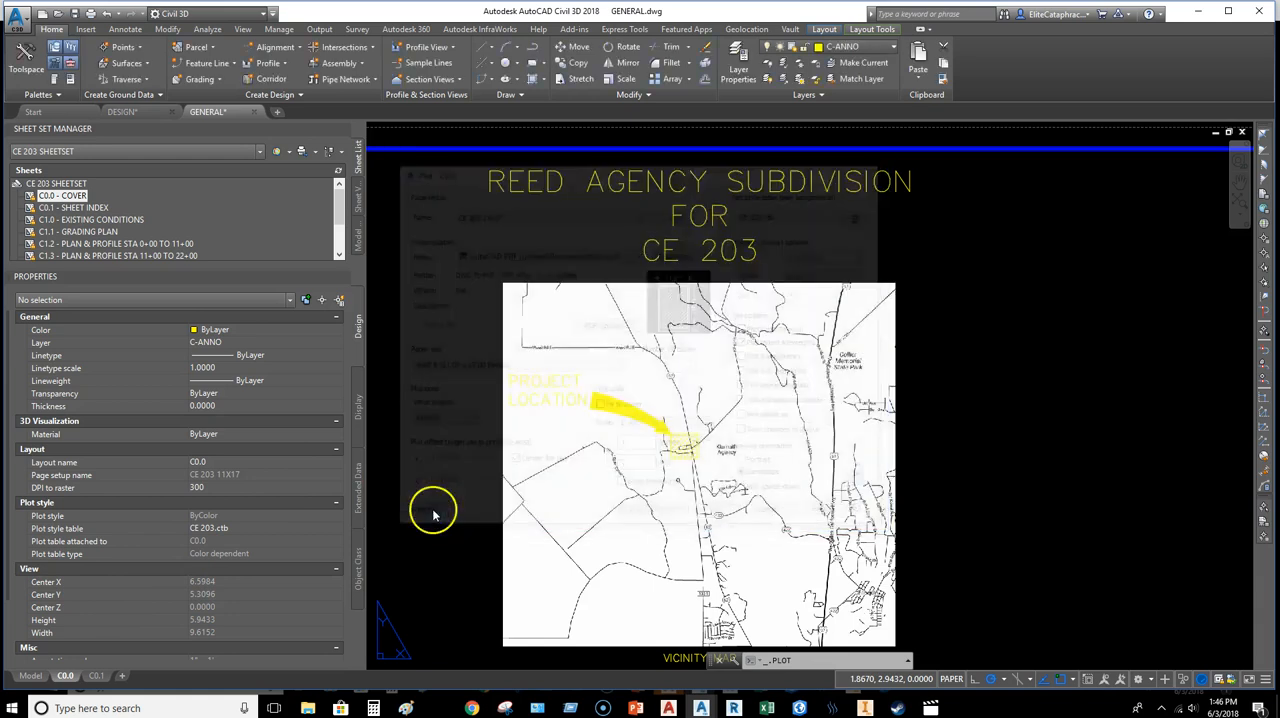
scroll(672, 294, up, 5)
scroll(711, 251, down, 4)
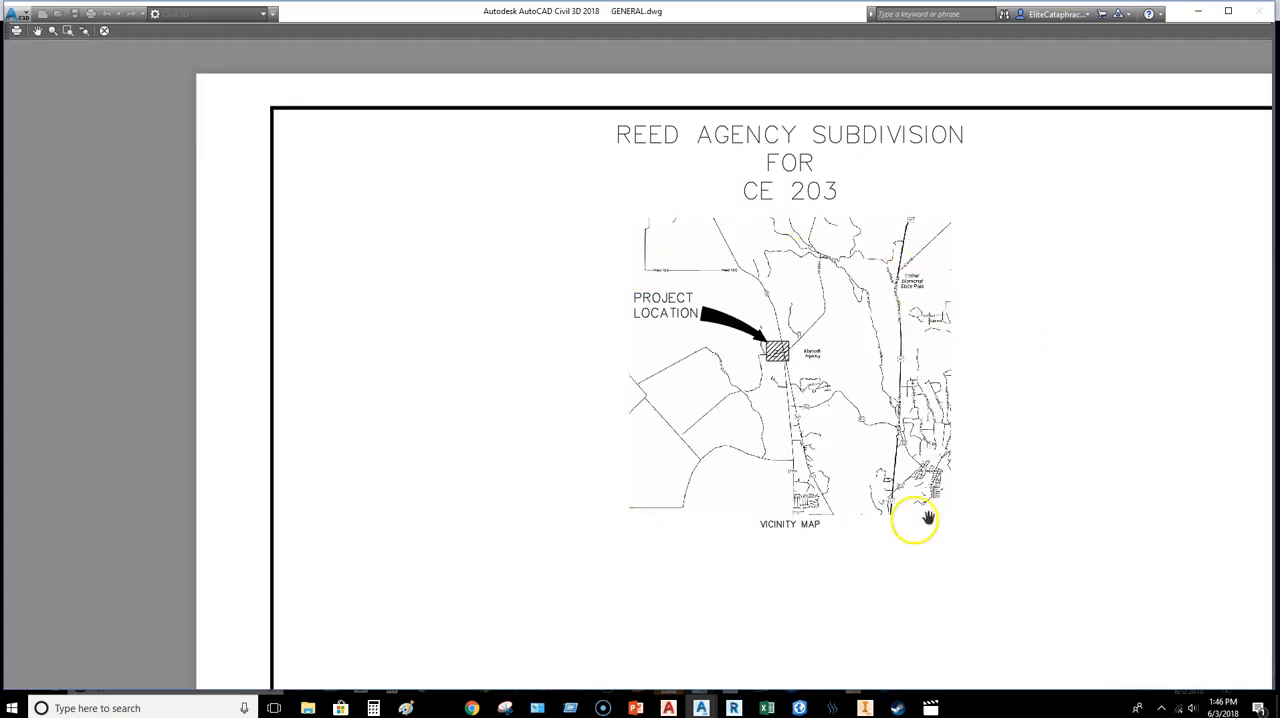
middle_drag(912, 393, 824, 406)
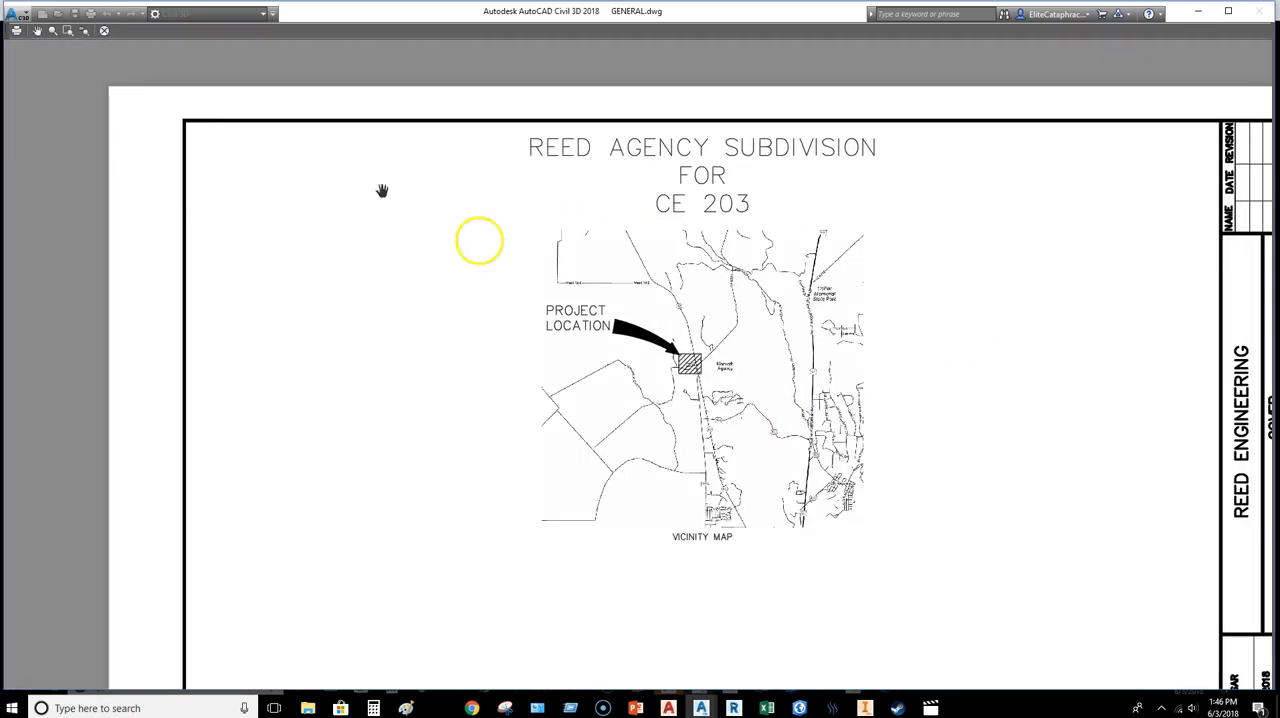
click(105, 31)
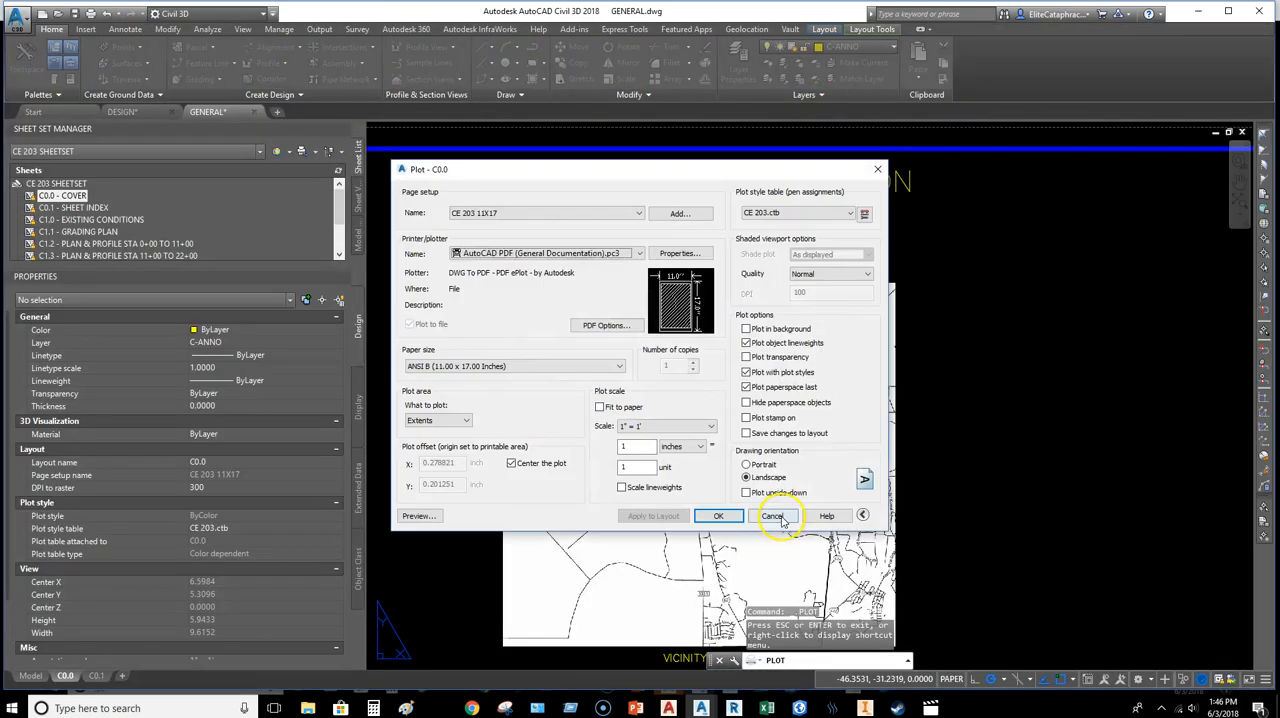
click(775, 516)
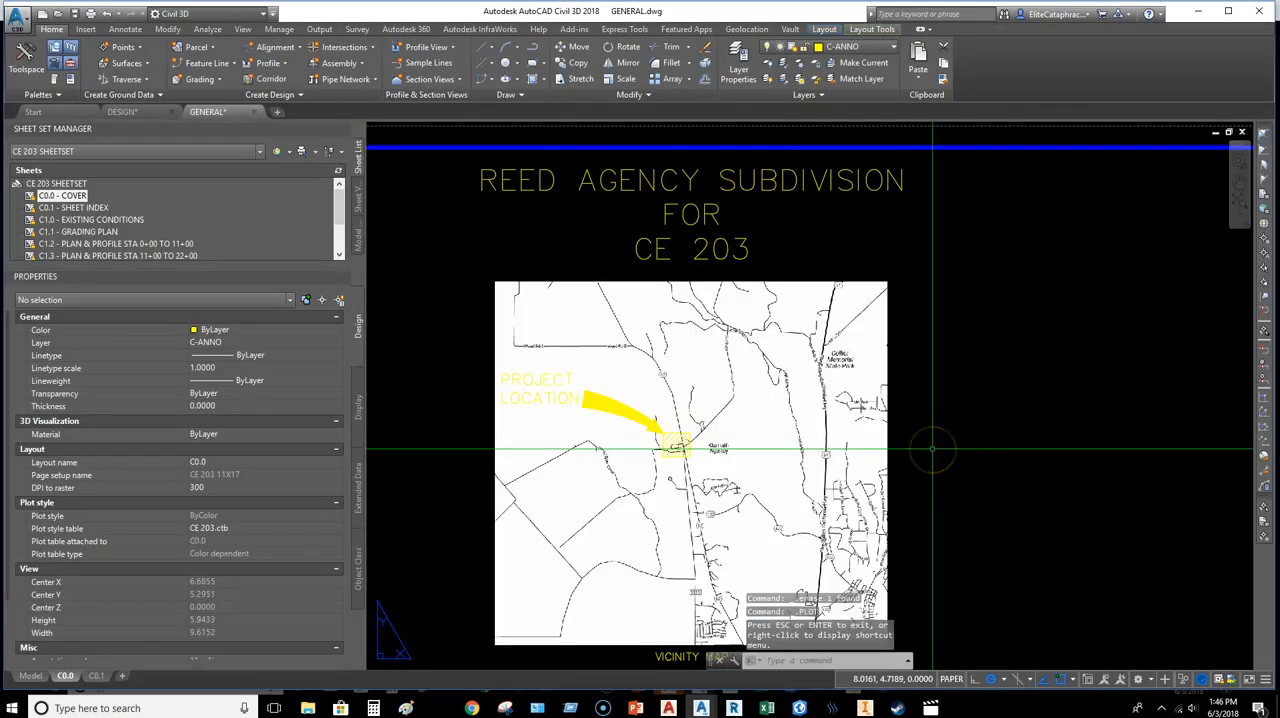
Step: Turn on image frames by setting the IMAGEFRAME variable to 1
text(IMAGEFRAME)
key(Return)
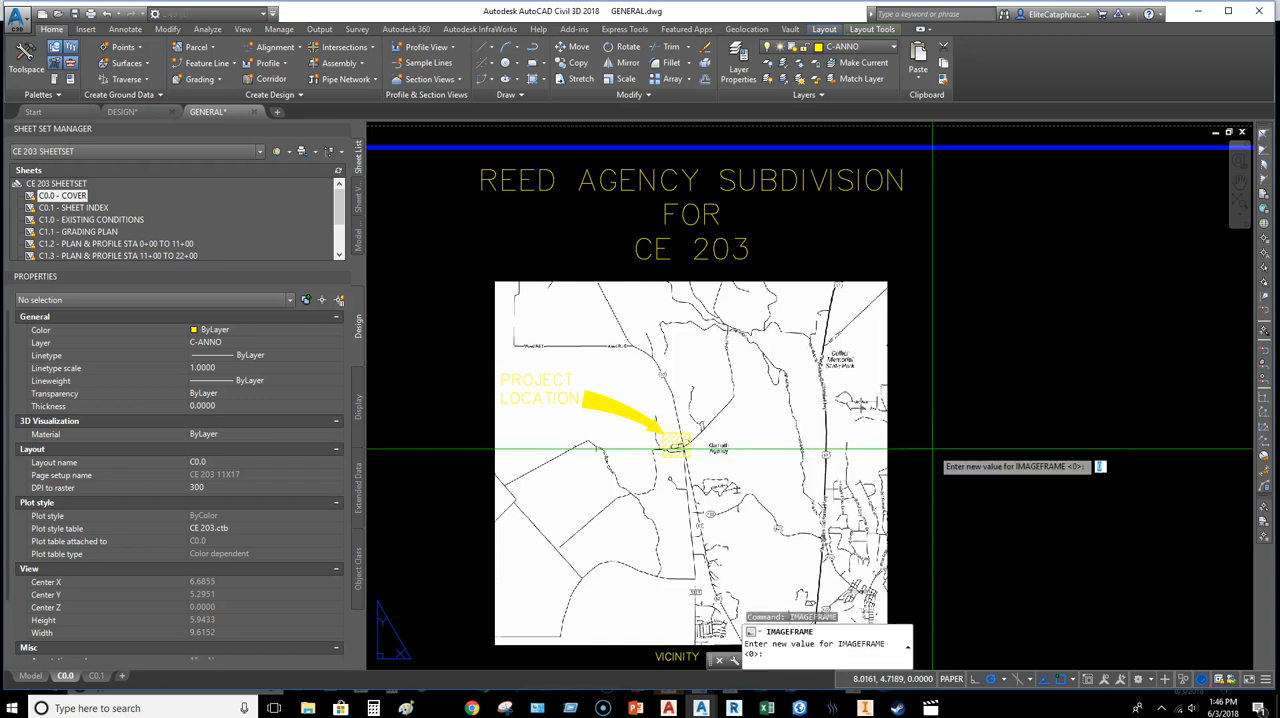
text(1)
key(Return)
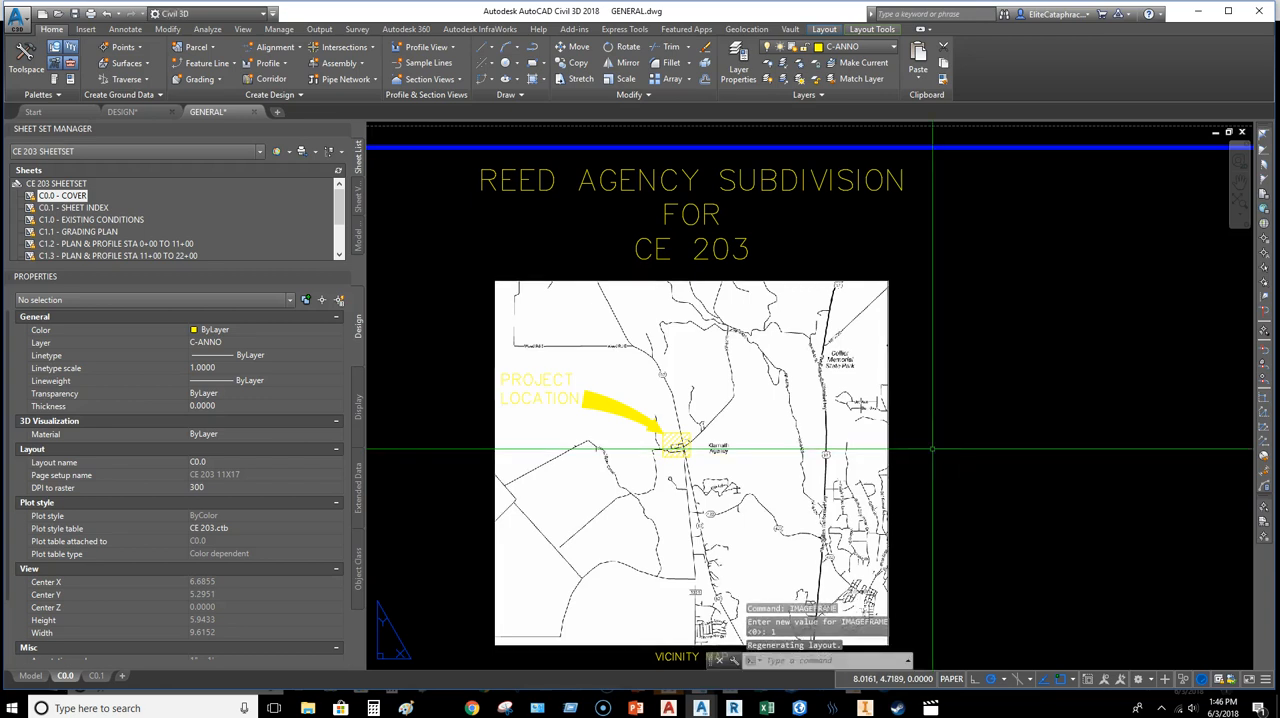
Step: Move the vicinity map image to the C-ANNO layer
scroll(863, 268, up, 3)
drag(955, 312, 920, 294)
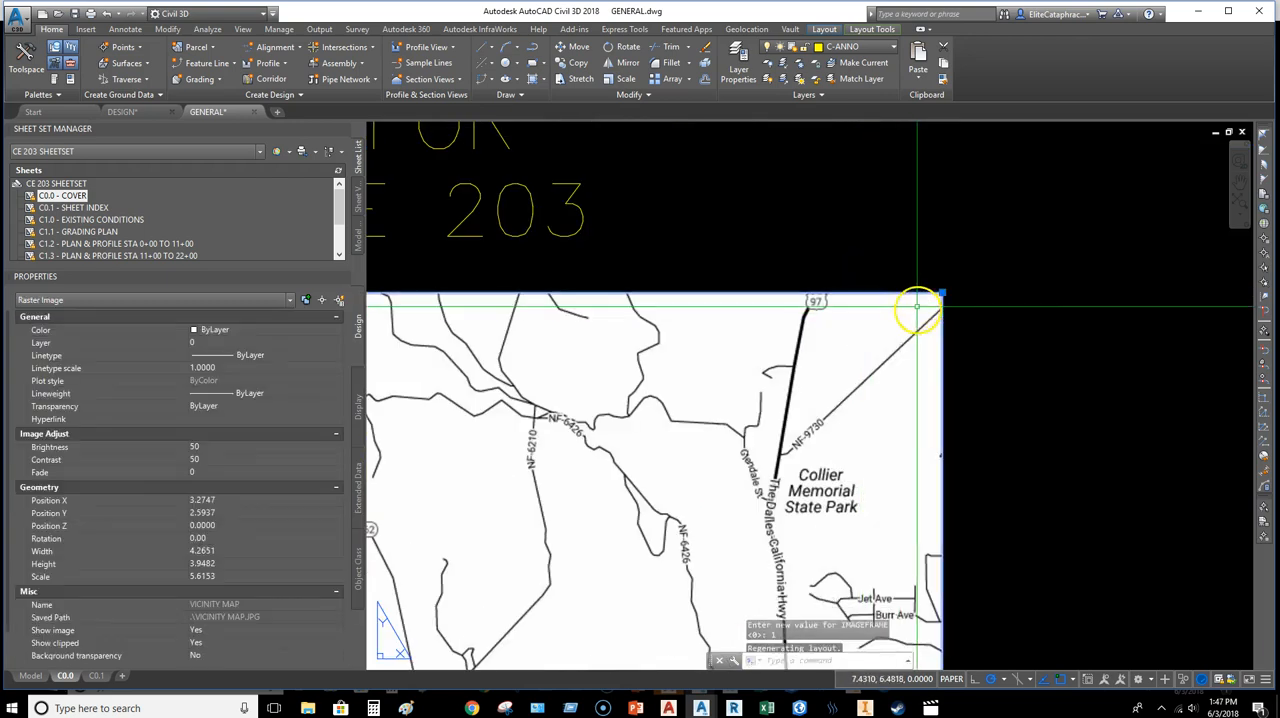
scroll(869, 194, down, 3)
click(52, 30)
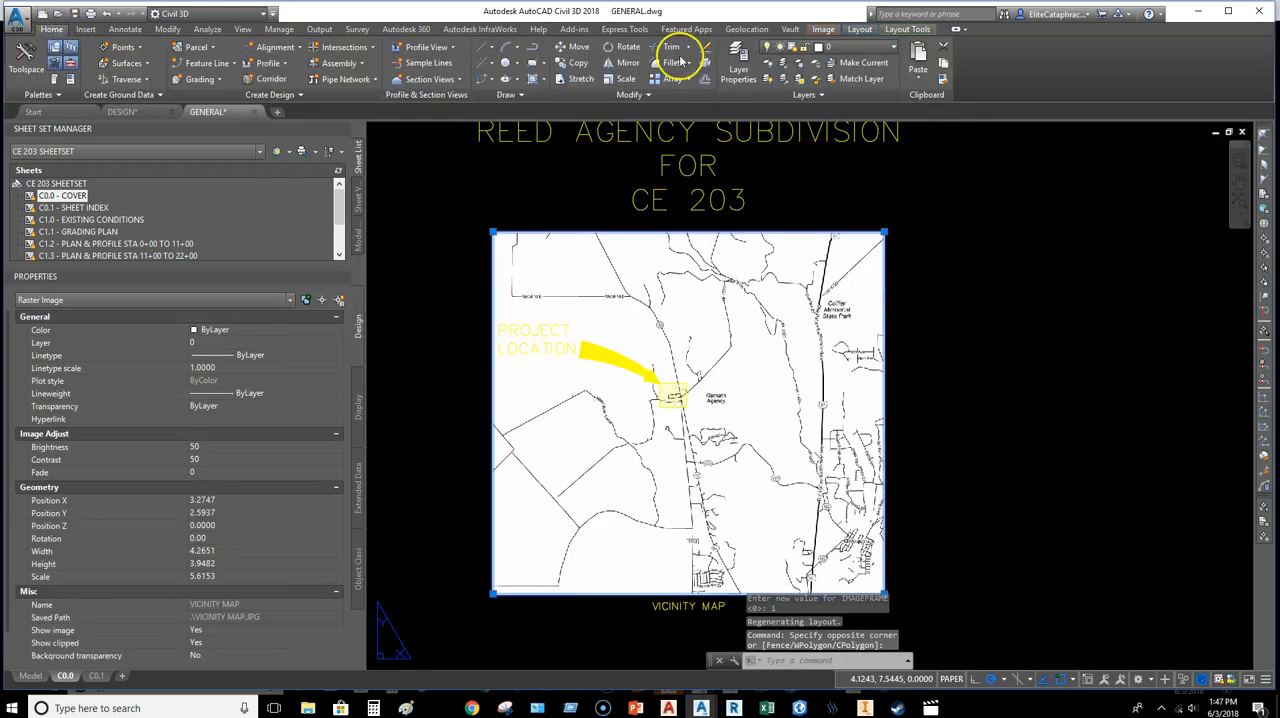
click(818, 47)
click(843, 71)
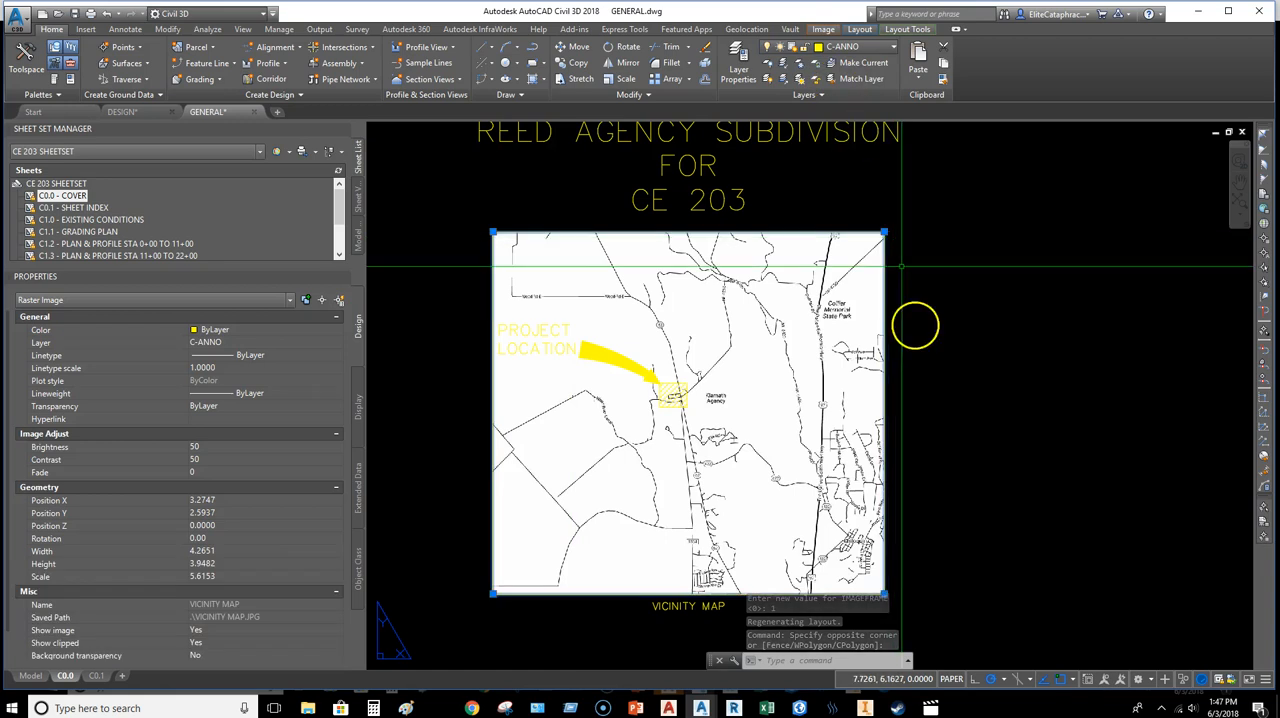
key(Escape)
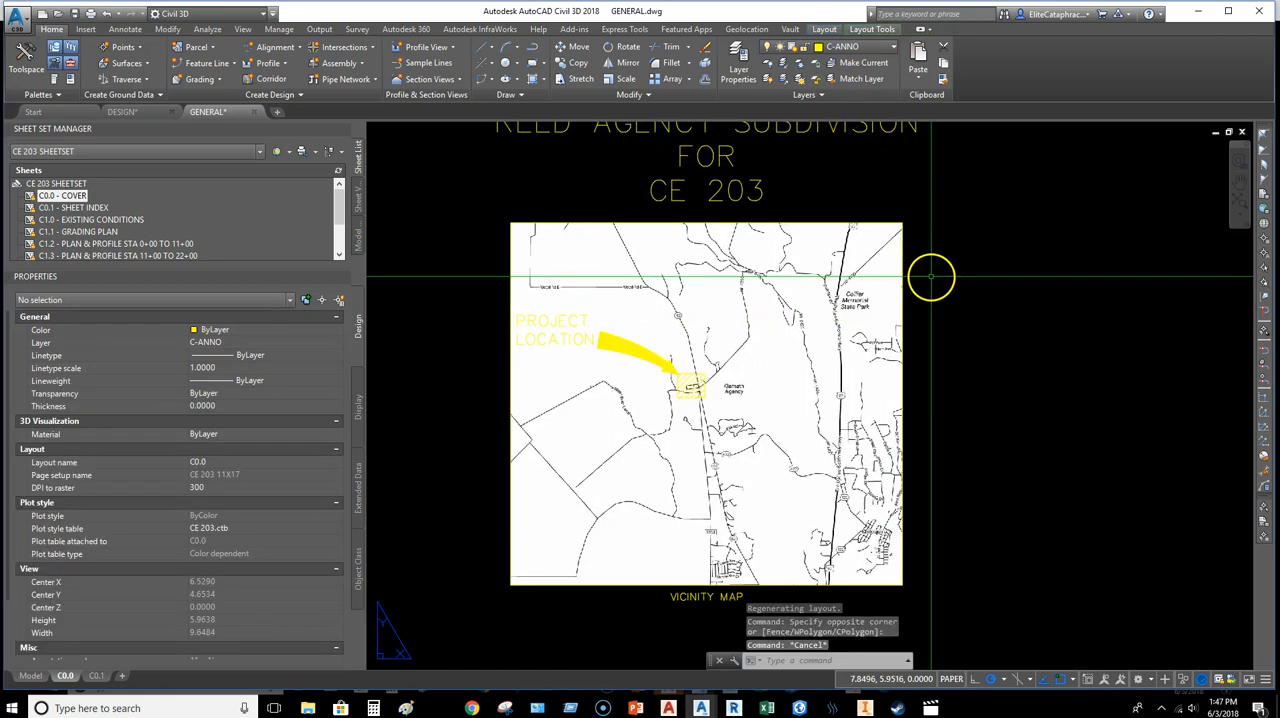
Step: Add the Plot Preview command to the Quick Access Toolbar
right_click(33, 677)
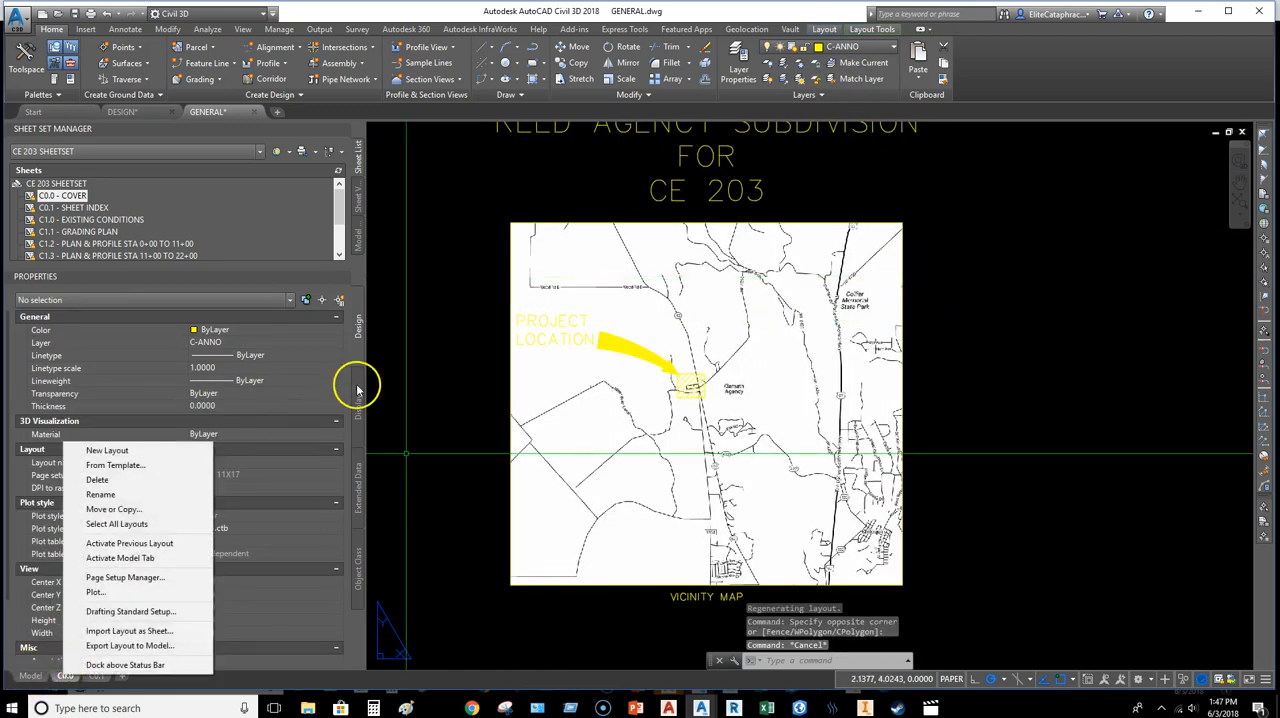
click(374, 358)
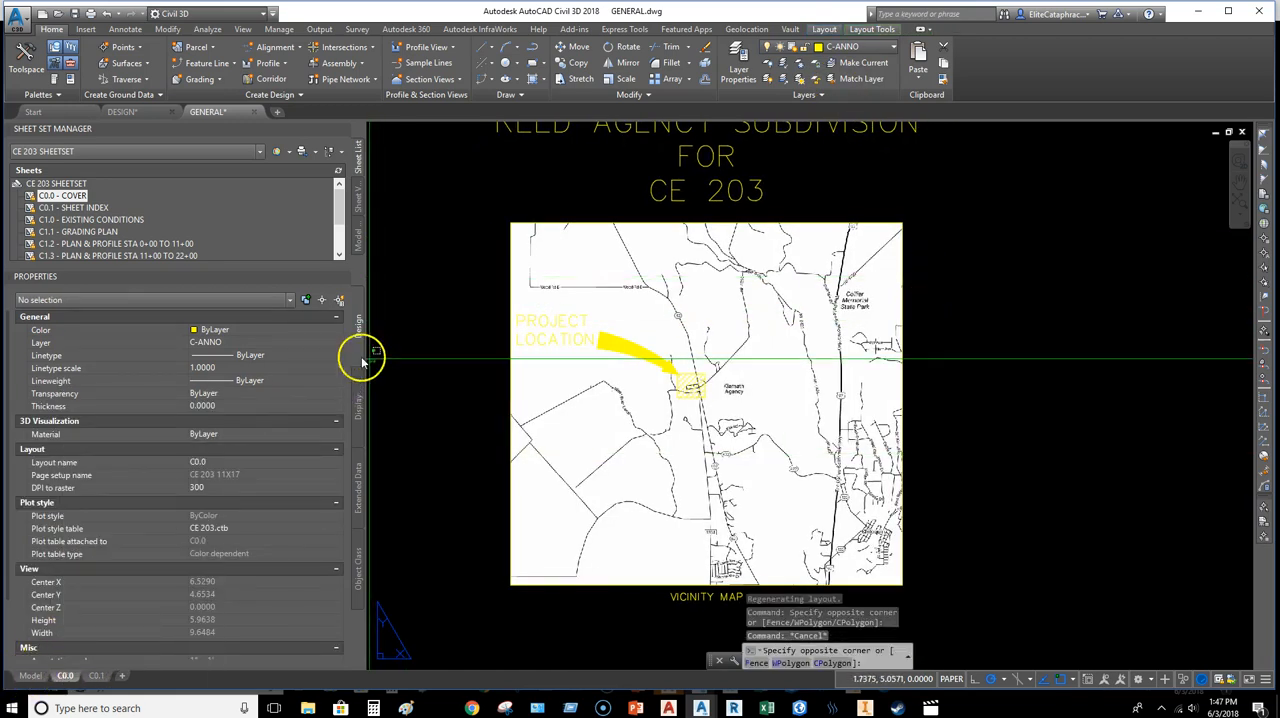
click(273, 13)
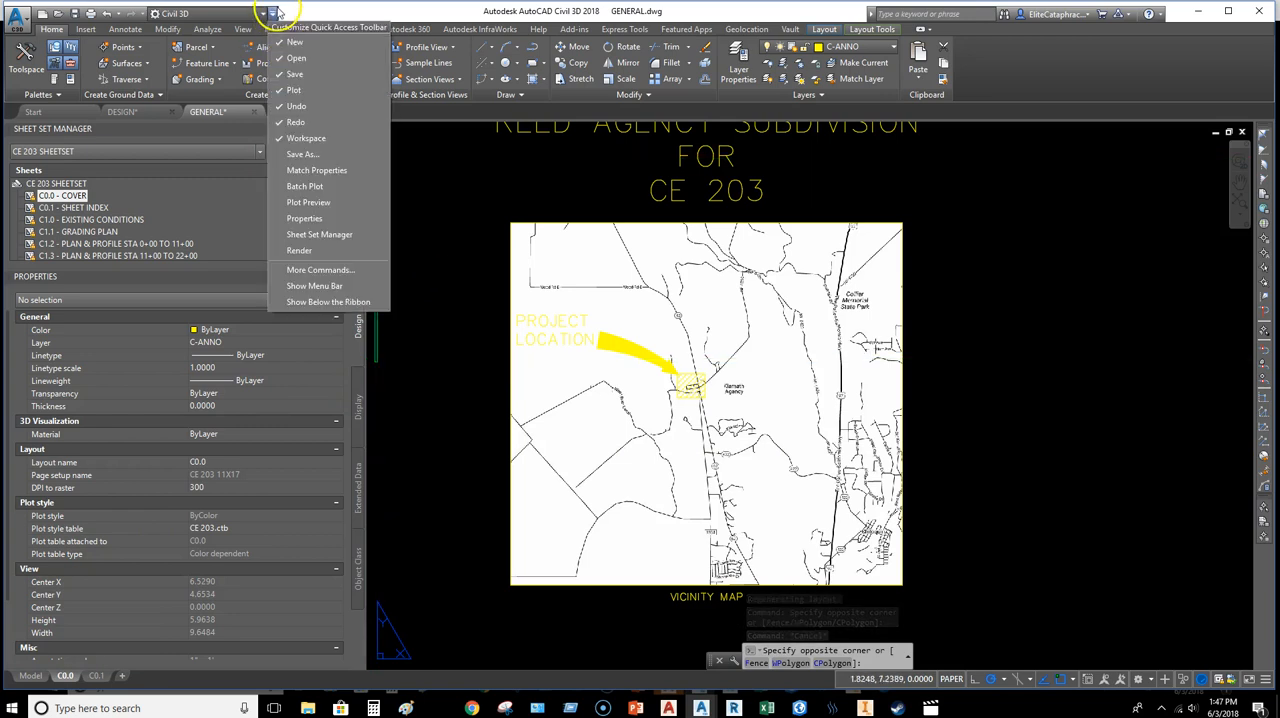
click(322, 206)
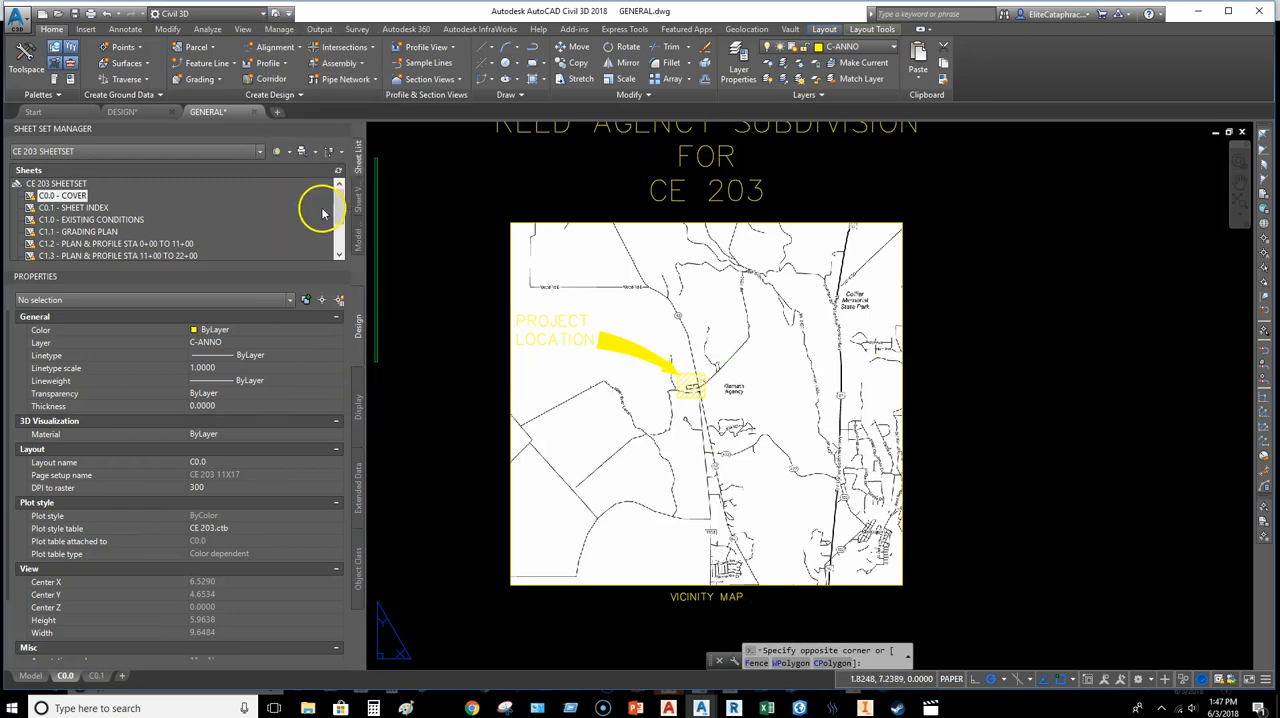
Step: Preview the plotted cover sheet, check the map frame, title and overall layout, and close the preview
click(276, 15)
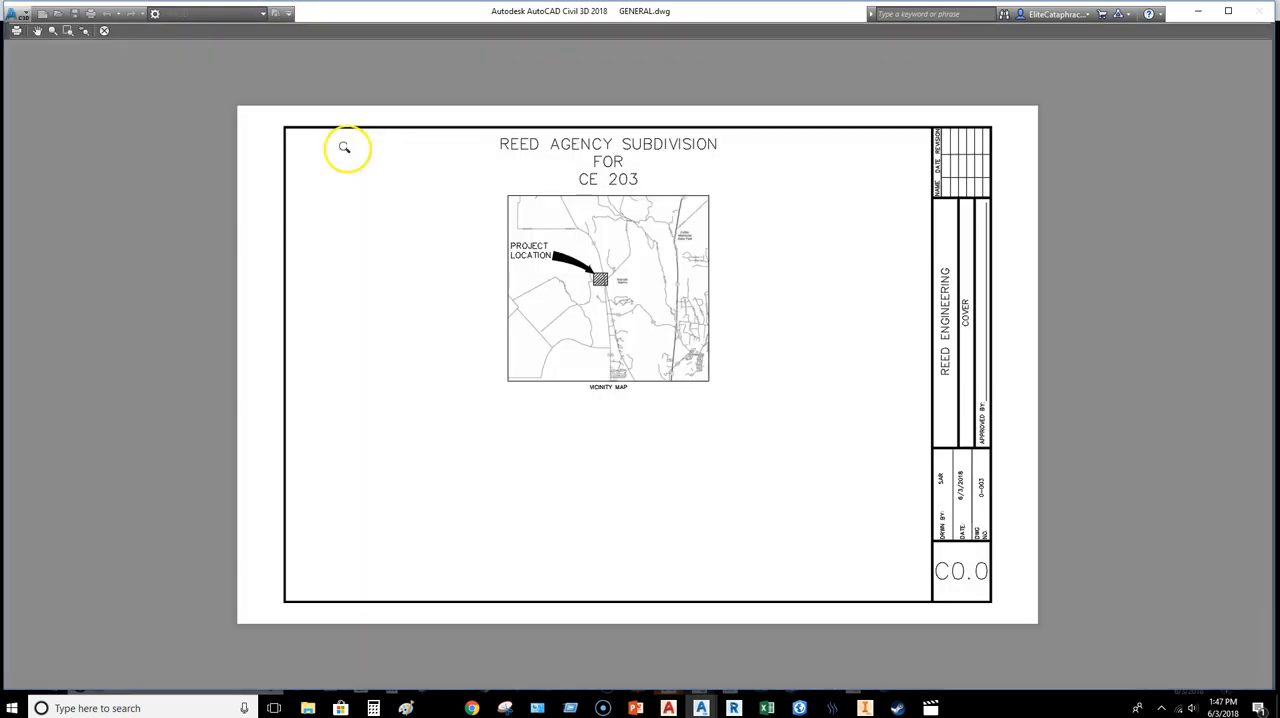
scroll(587, 311, up, 2)
middle_drag(647, 219, 584, 447)
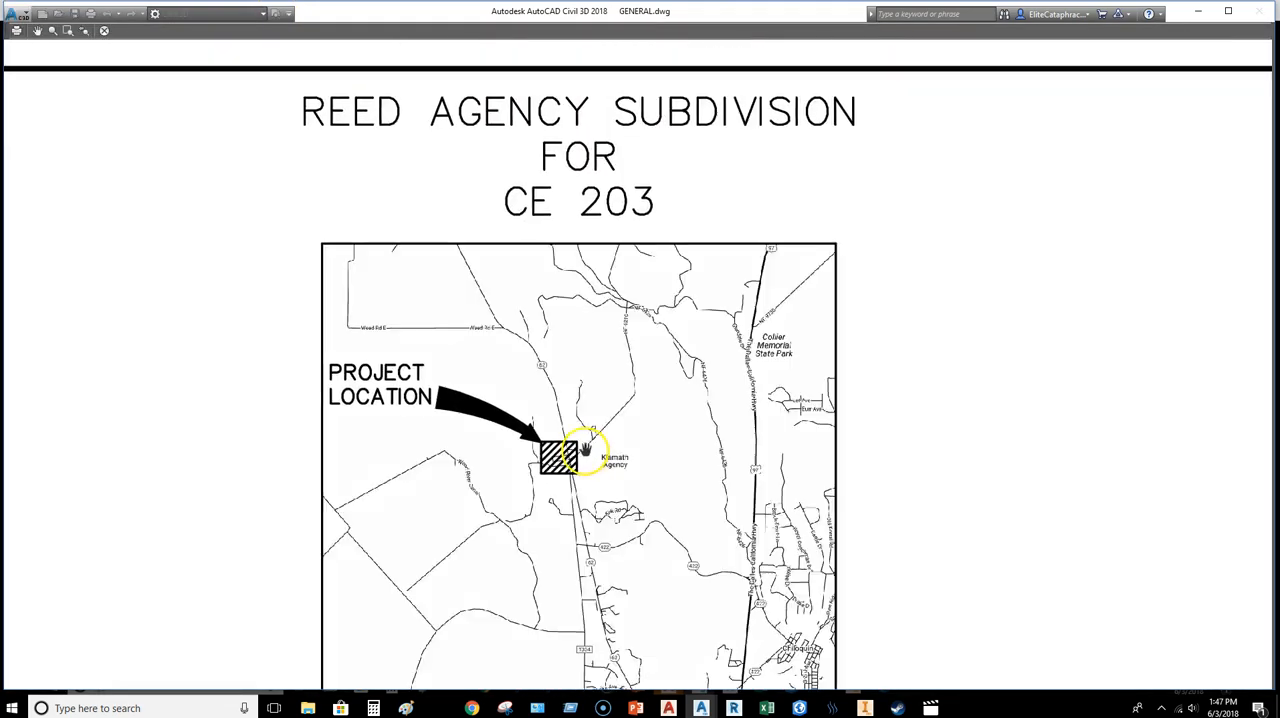
scroll(597, 385, down, 1)
middle_drag(597, 386, 619, 321)
scroll(661, 350, down, 4)
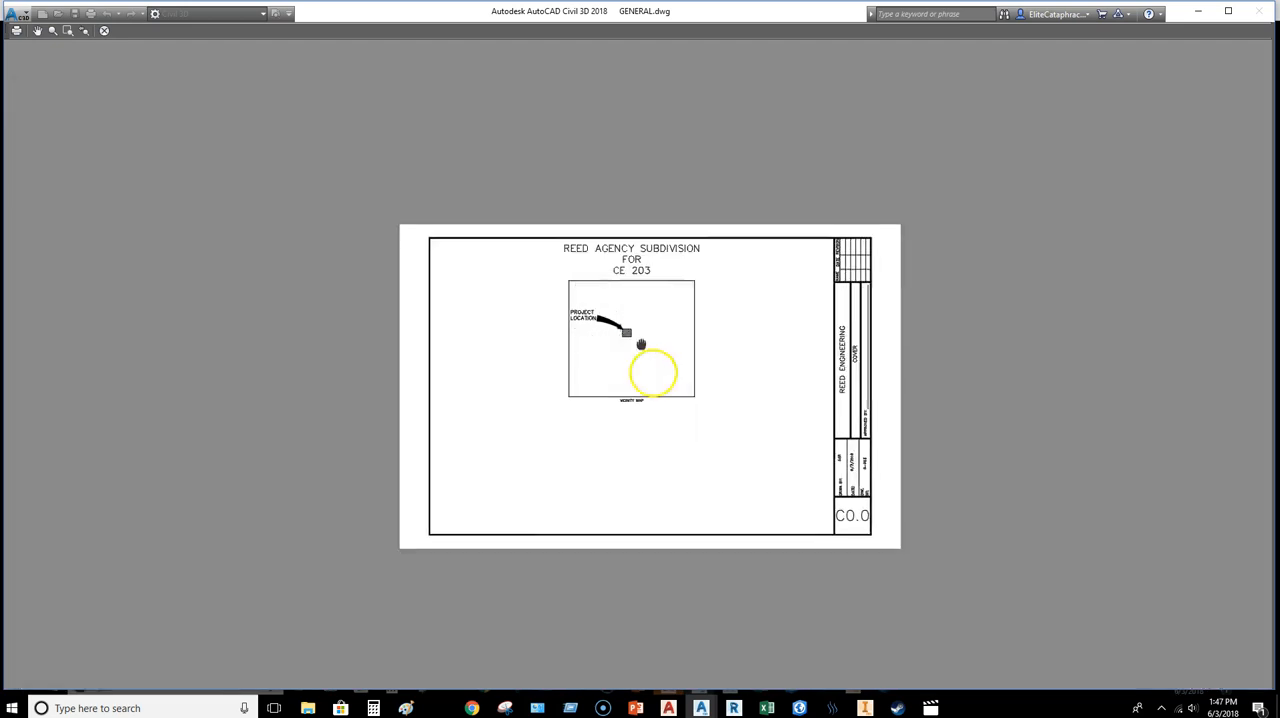
middle_drag(640, 363, 653, 295)
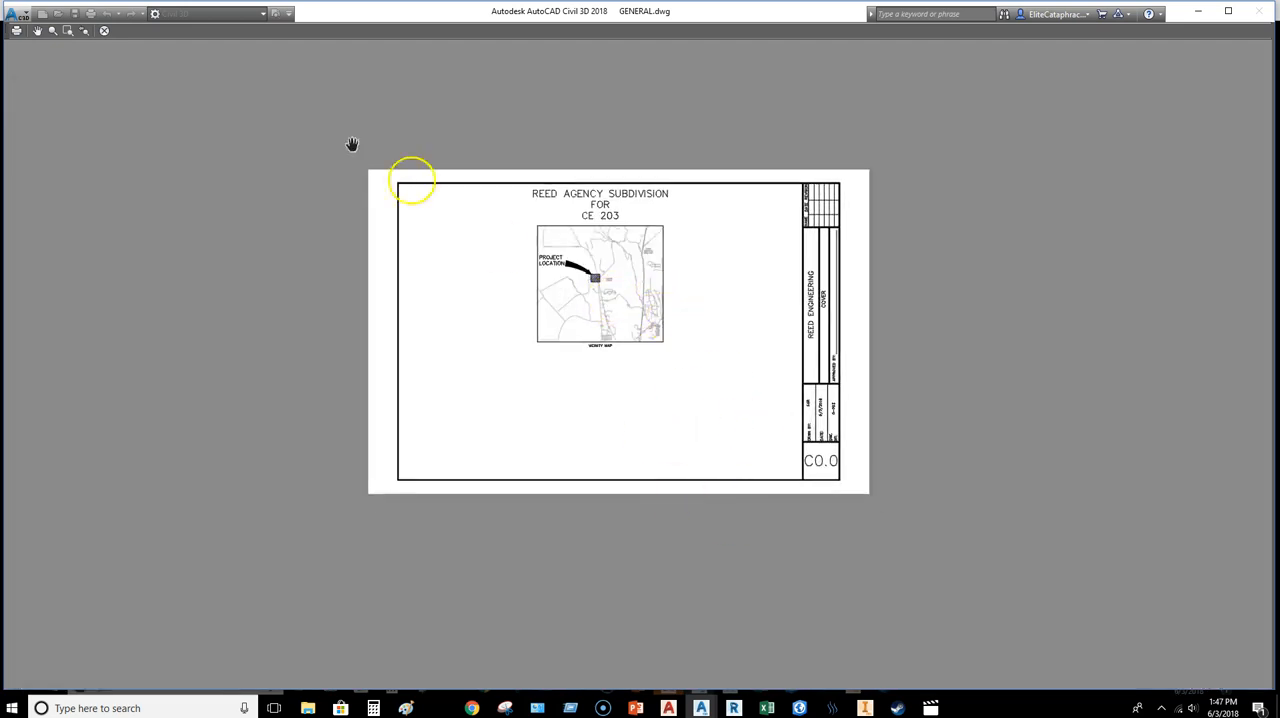
click(104, 31)
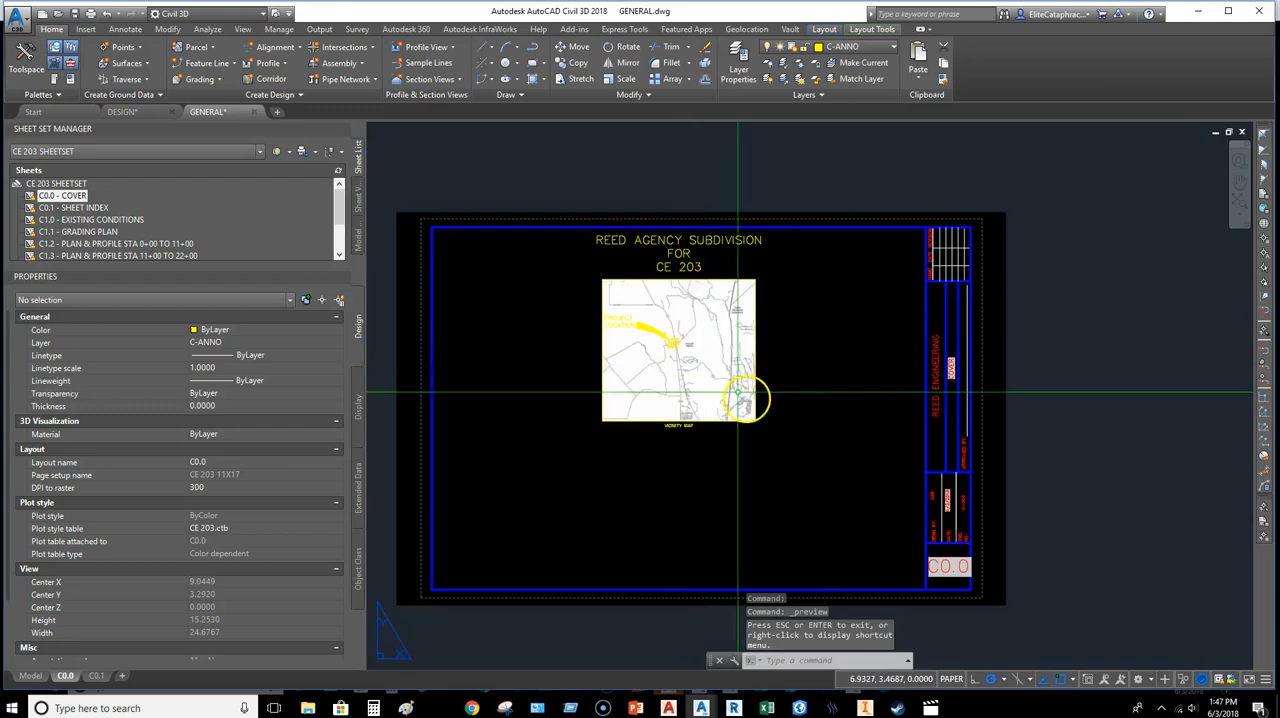
middle_drag(744, 397, 725, 373)
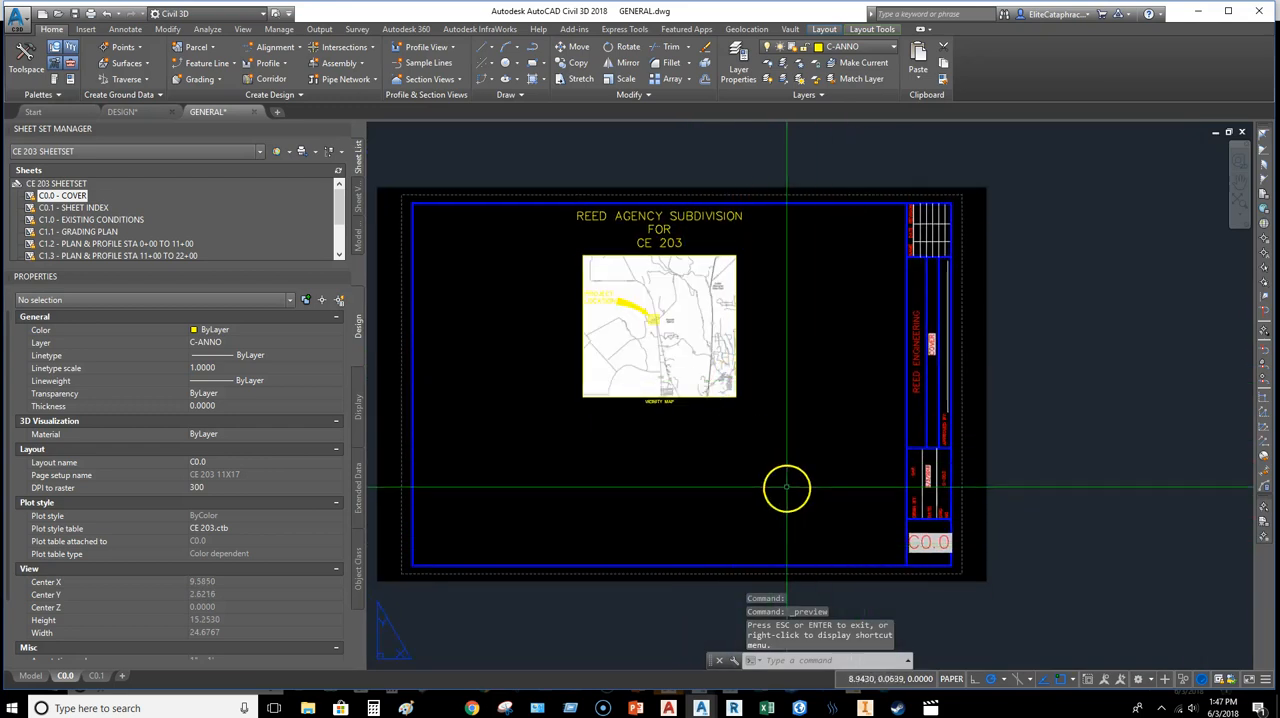
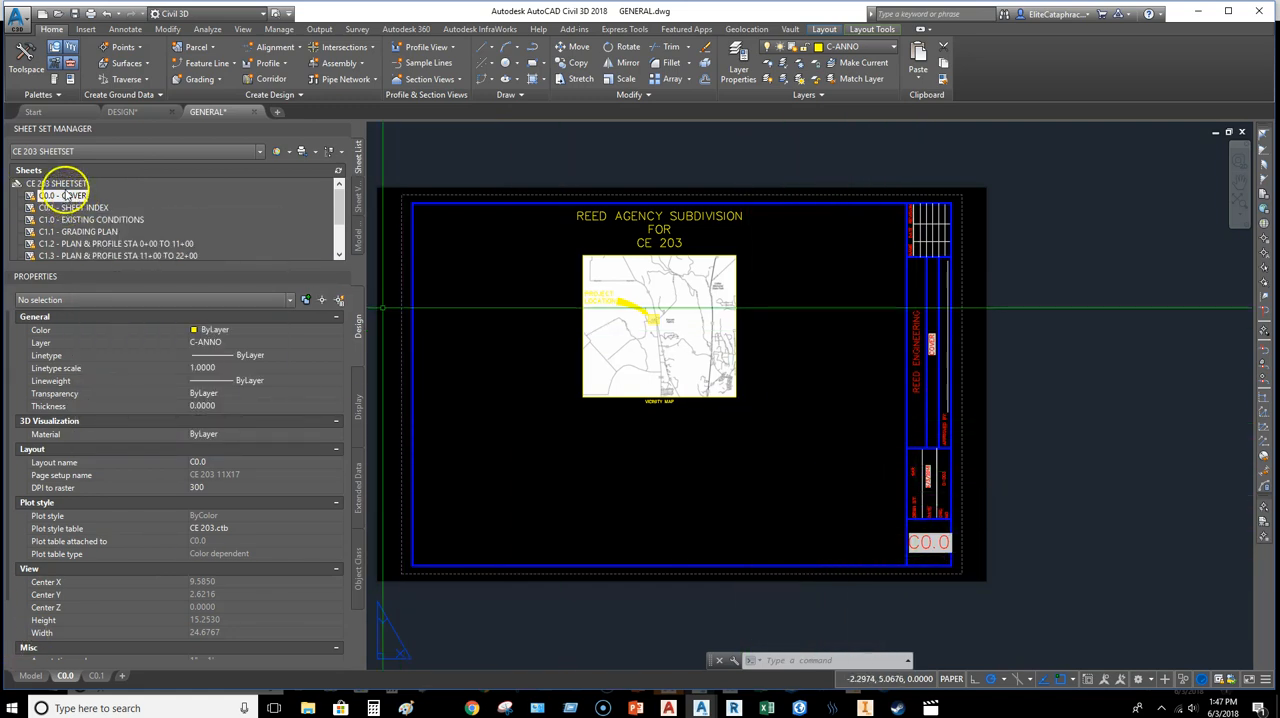
Step: Insert a SHEET LIST table of the CE 203 sheet set with # and TITLE columns in the cover sheet's lower-right area
right_click(72, 194)
right_click(48, 183)
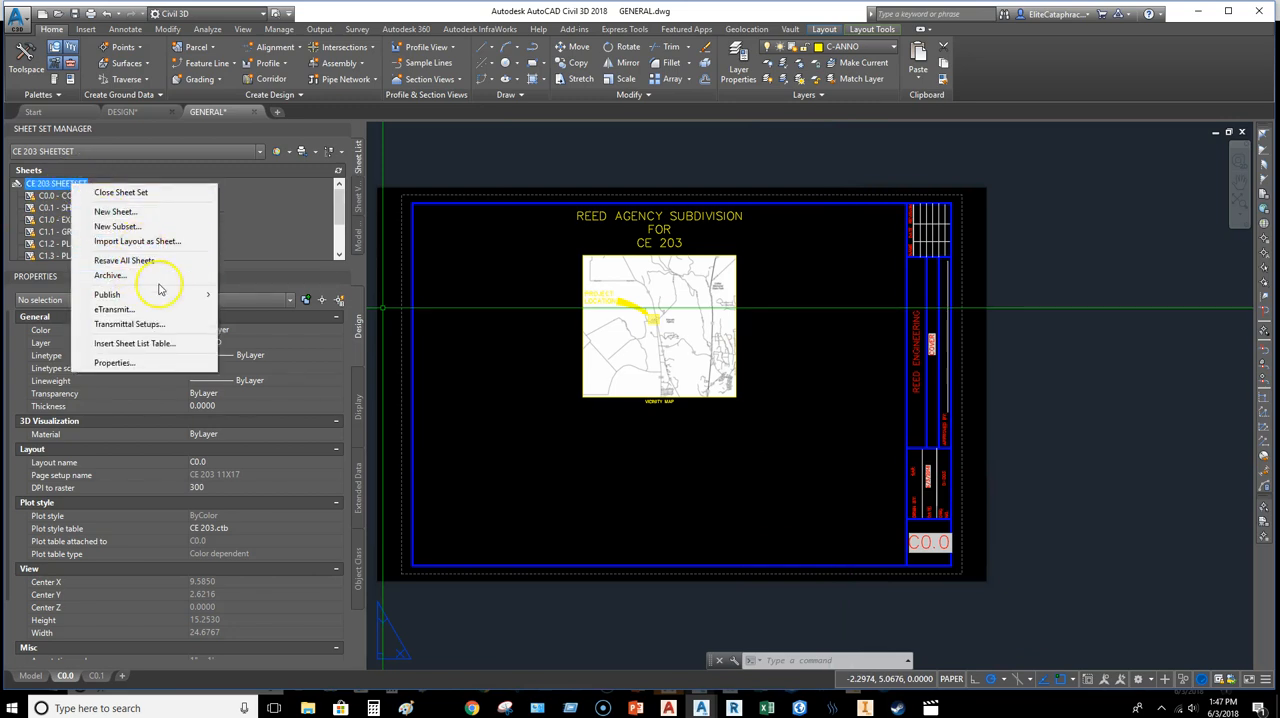
click(155, 345)
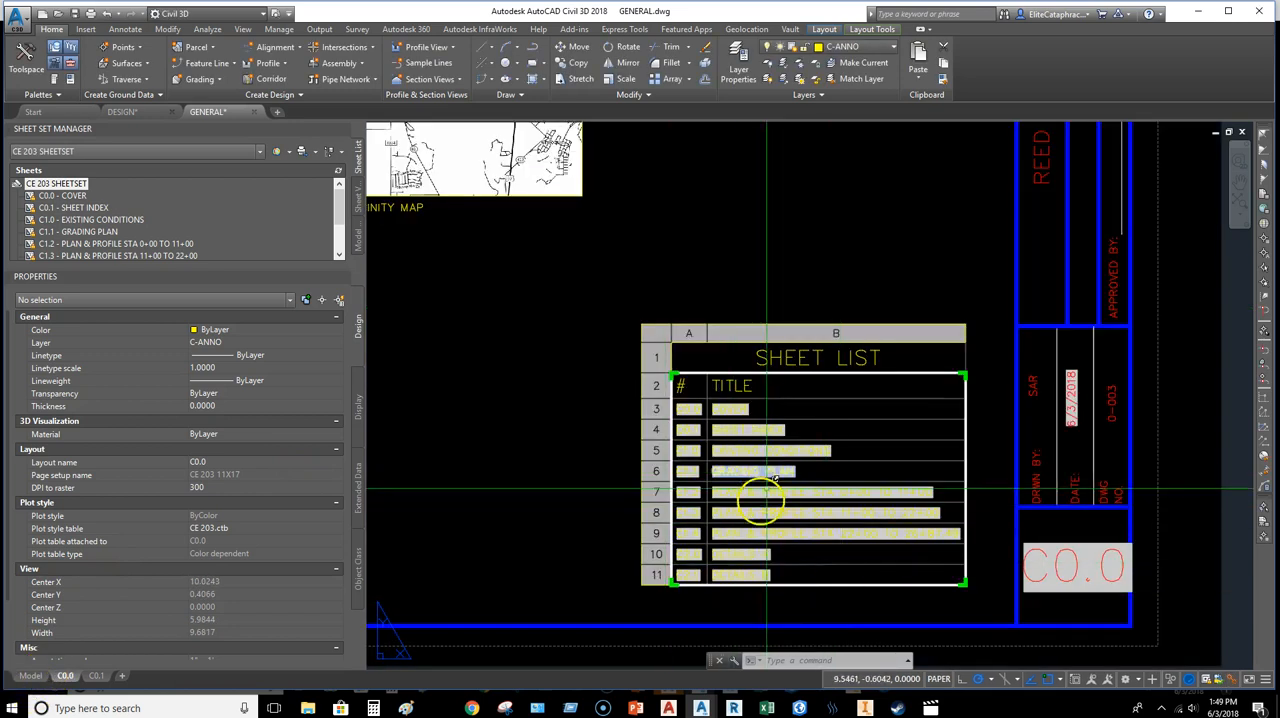
middle_drag(752, 500, 834, 466)
scroll(862, 533, down, 3)
scroll(723, 466, up, 4)
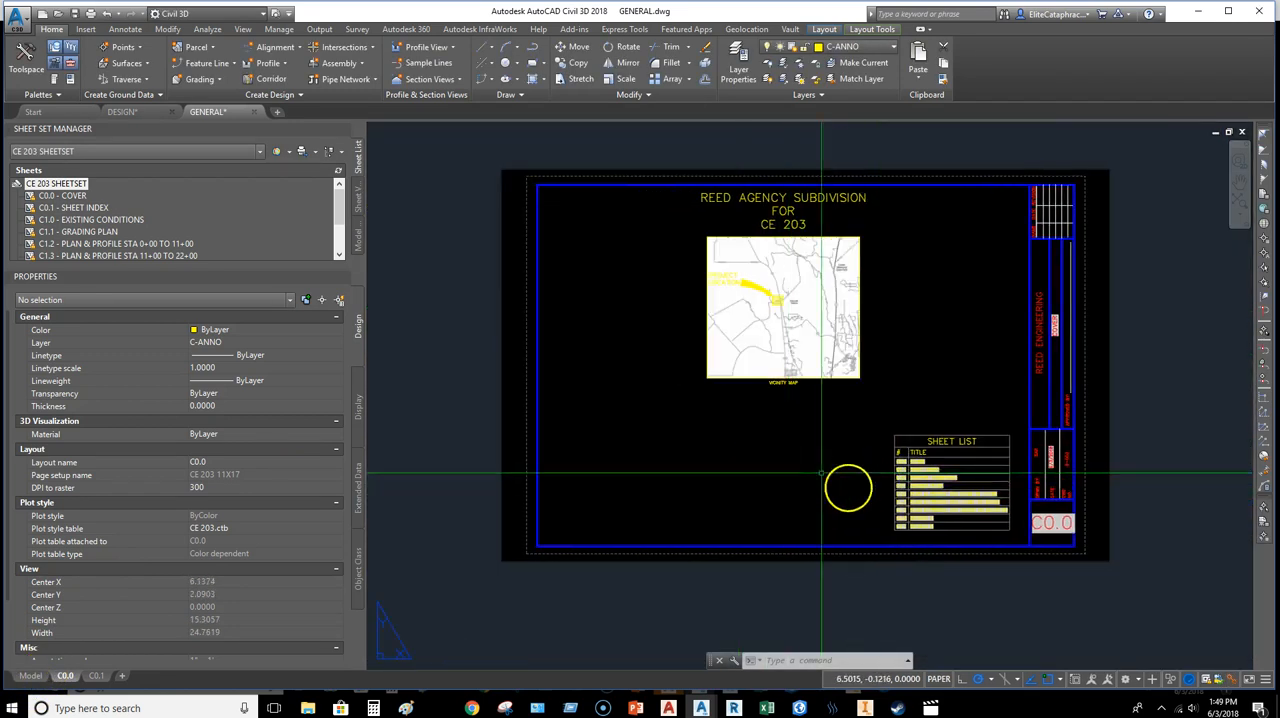
Step: Draw a rectangular viewport about 4.05 wide and 3.37 high on the C-VPRT layer in the cover sheet's lower-left area
middle_drag(707, 476, 895, 472)
scroll(882, 457, down, 2)
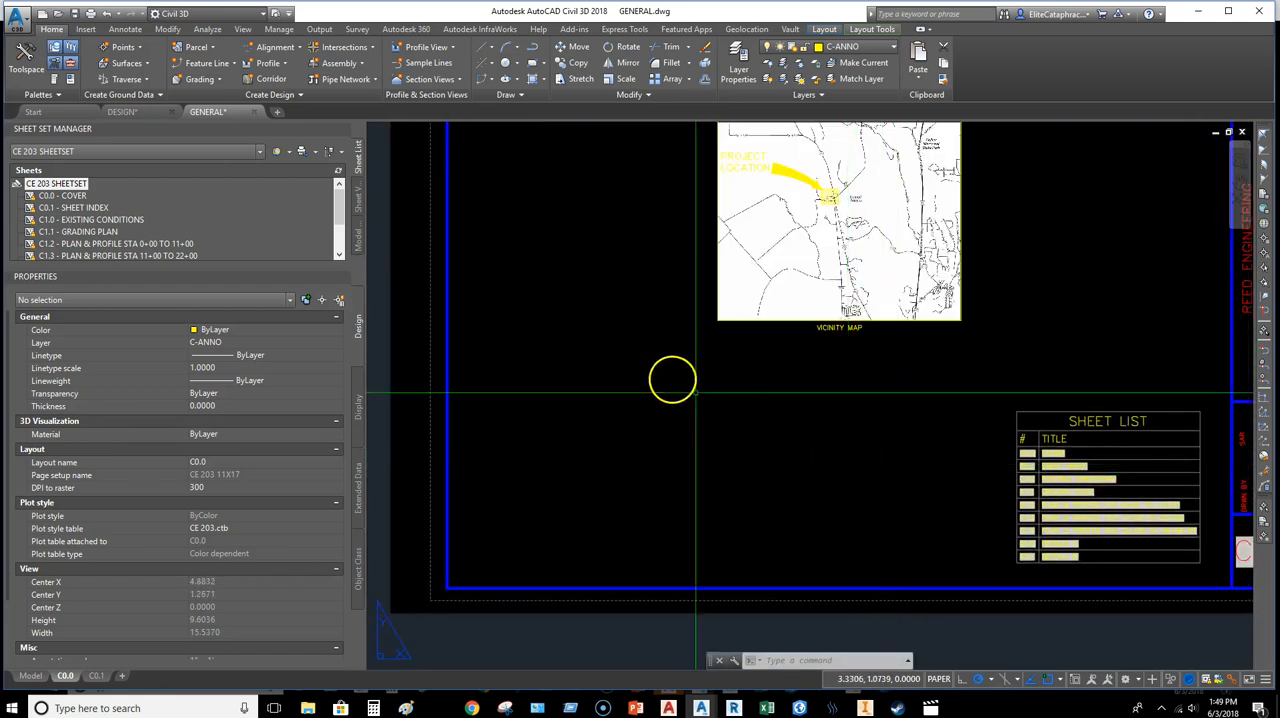
click(822, 29)
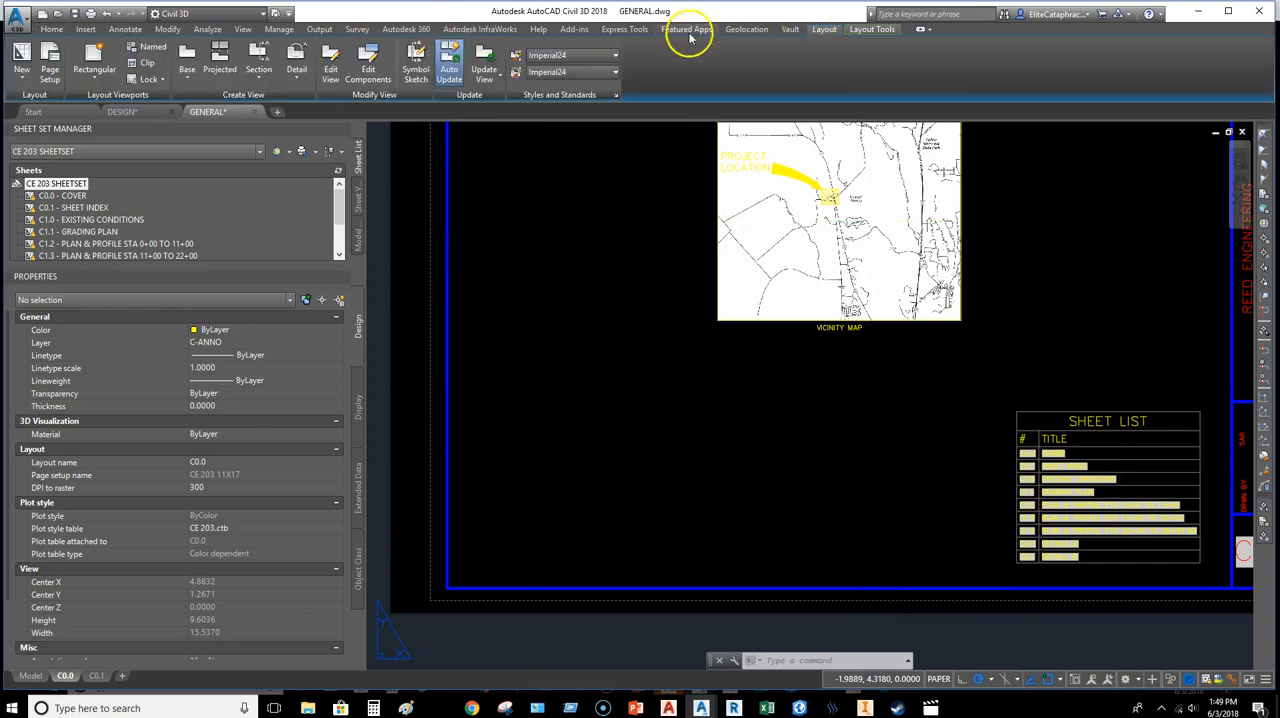
click(52, 30)
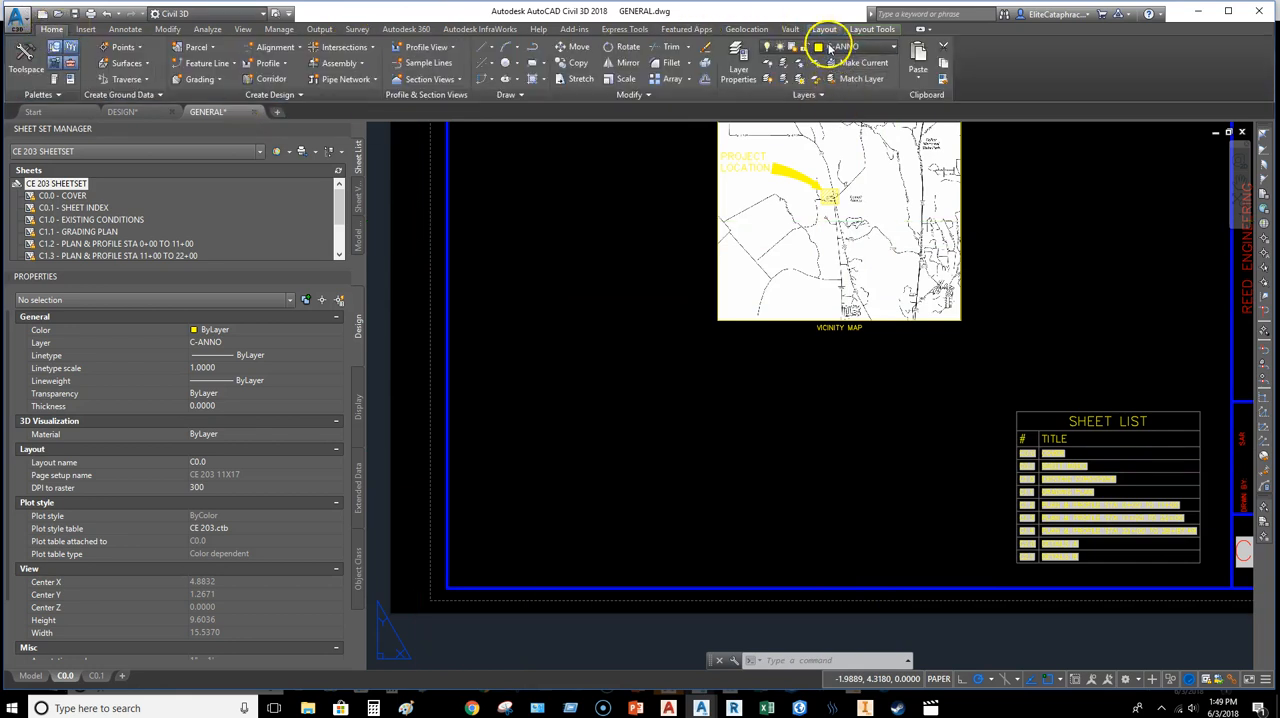
click(829, 48)
click(846, 112)
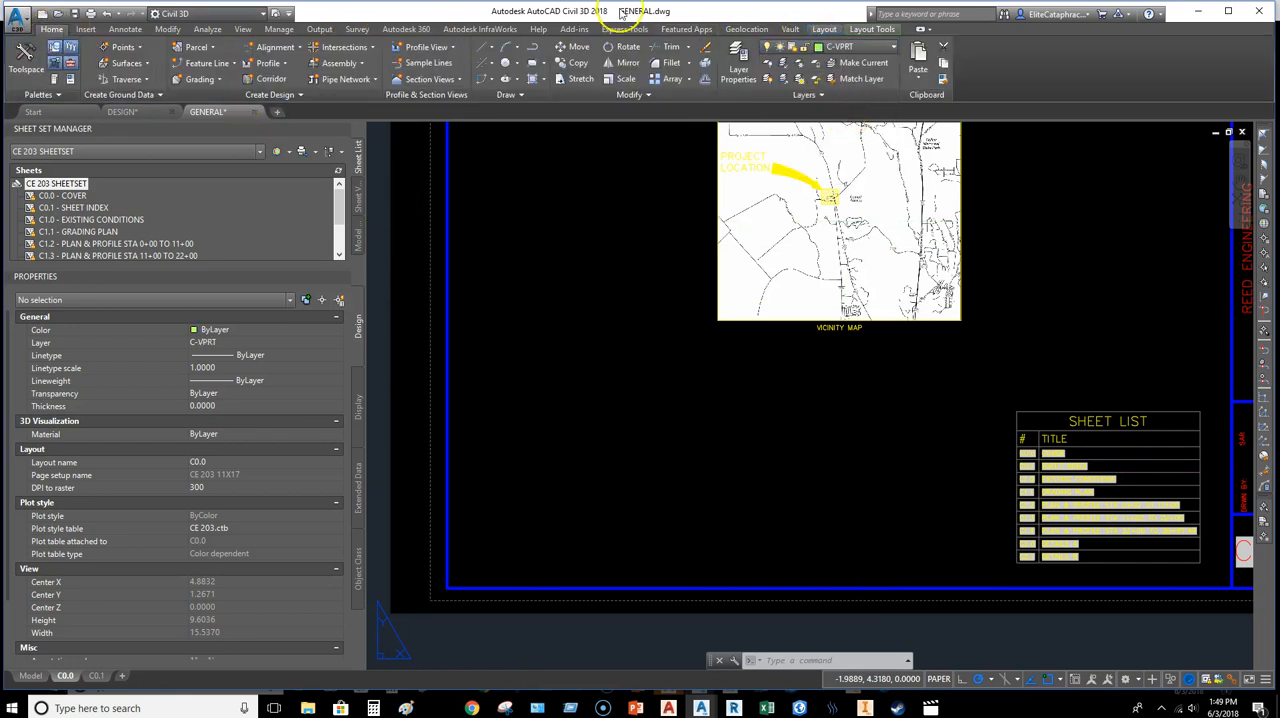
click(826, 30)
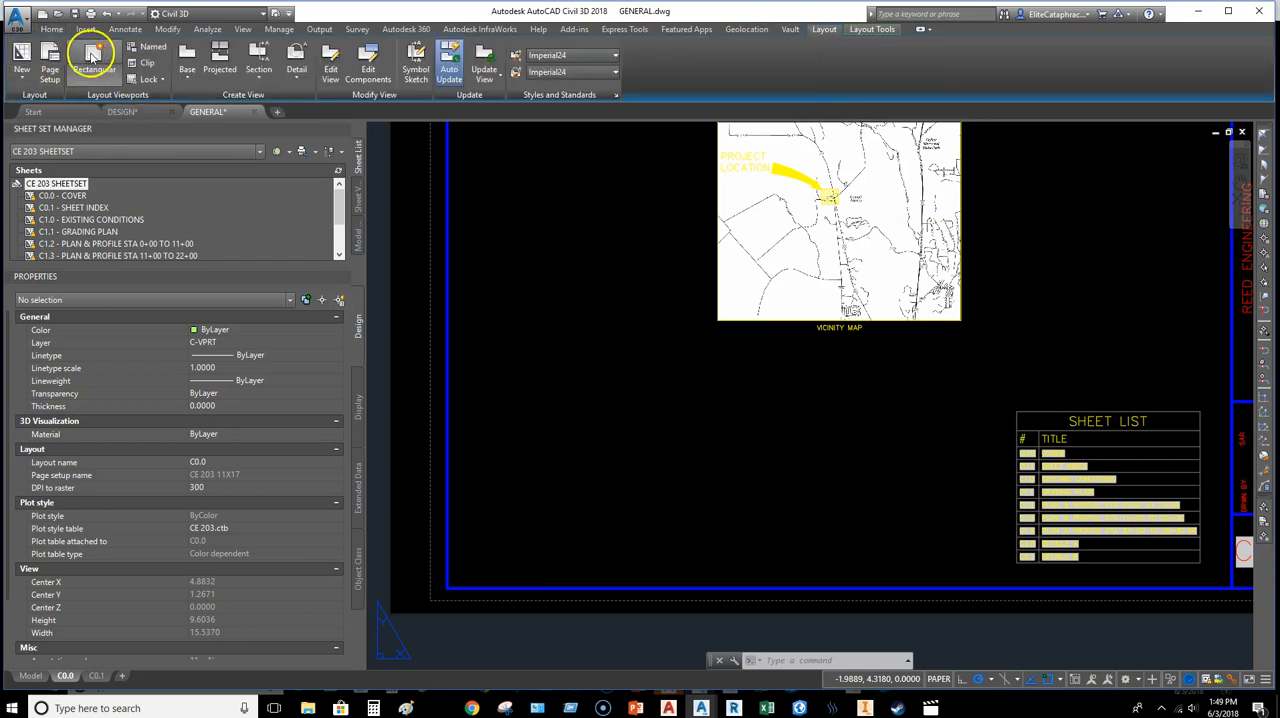
click(92, 57)
click(475, 368)
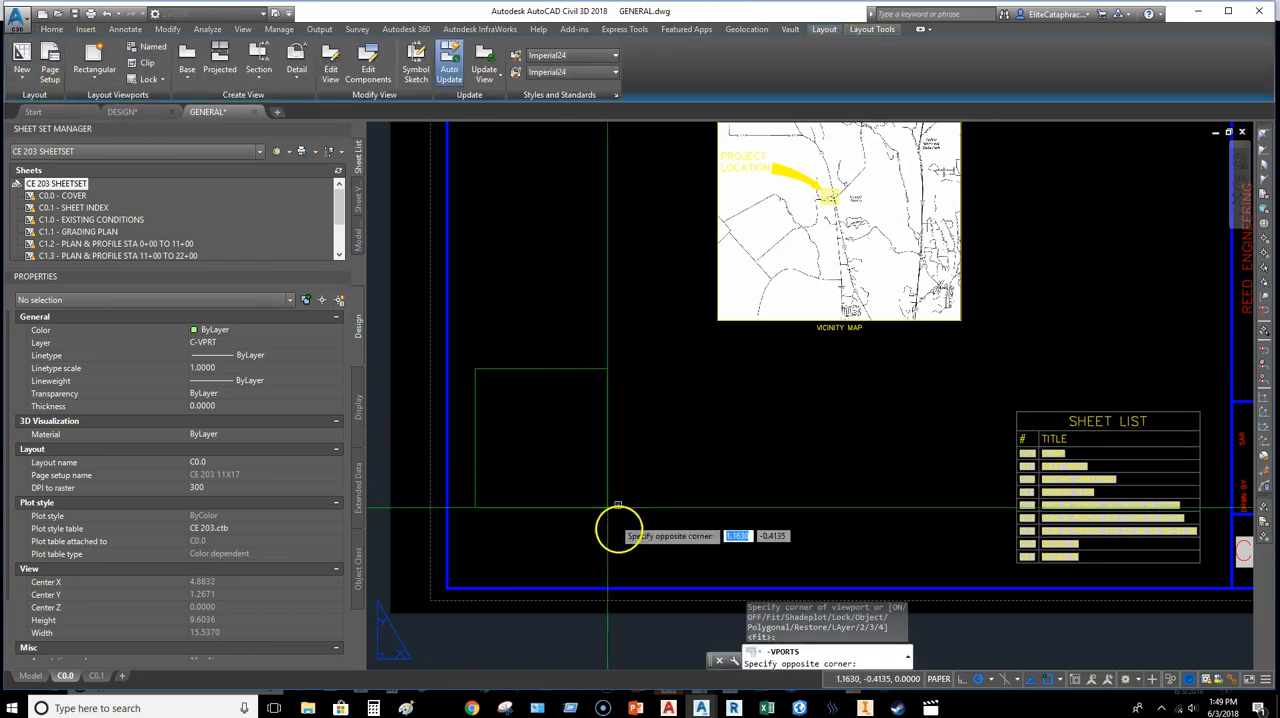
click(707, 560)
Step: Activate the new viewport, check the extents of its model space content, and return to paper space
double_click(584, 456)
scroll(580, 450, down, 20)
scroll(602, 438, down, 5)
text(z)
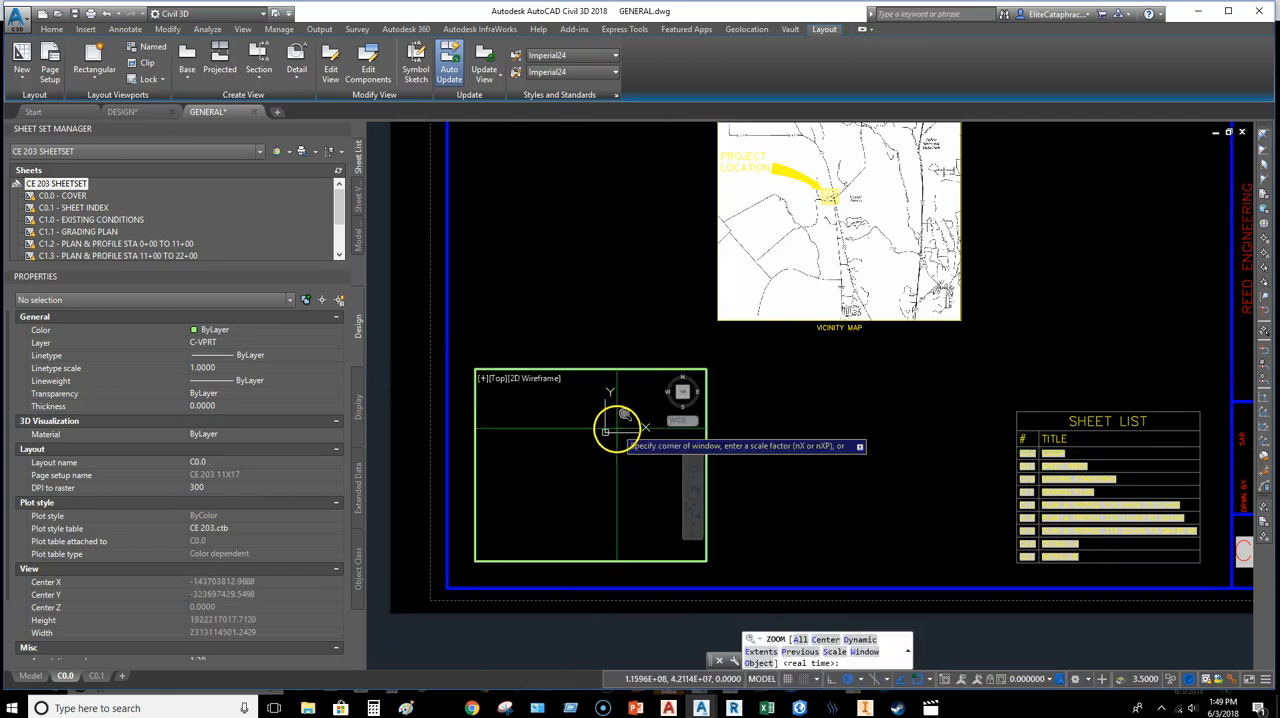
key(Return)
text(e)
key(Return)
scroll(637, 441, up, 6)
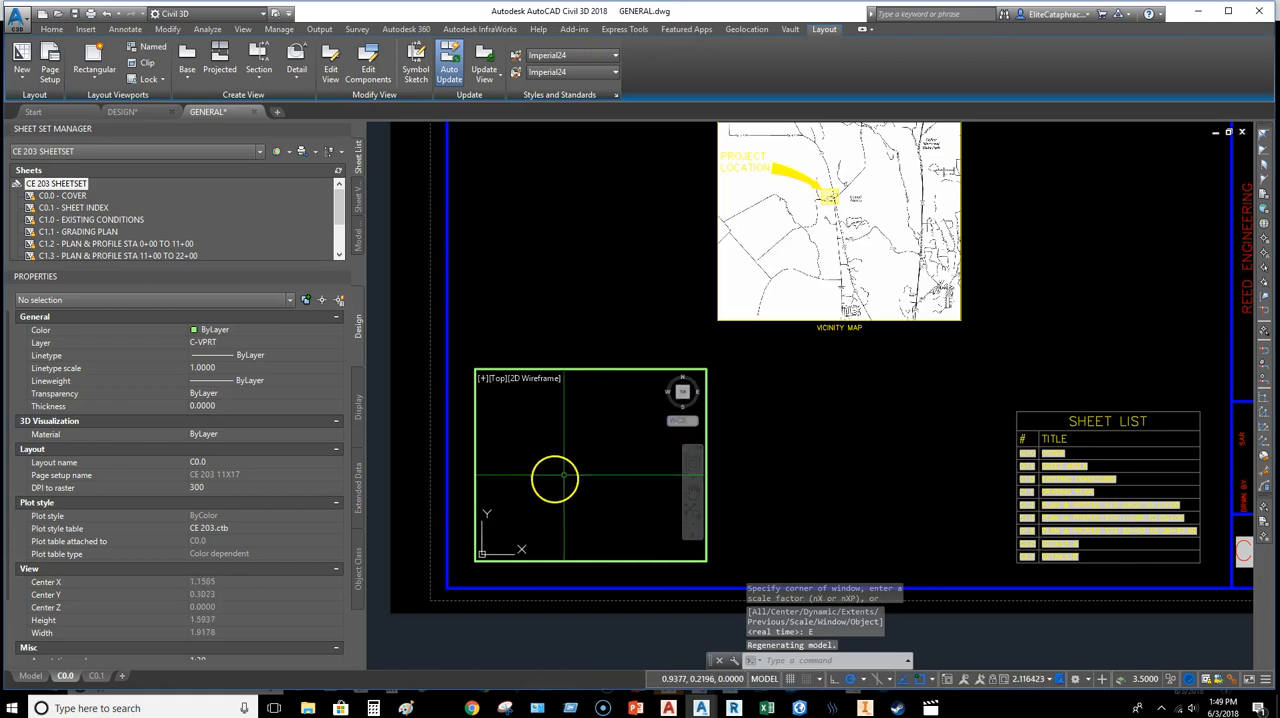
double_click(760, 440)
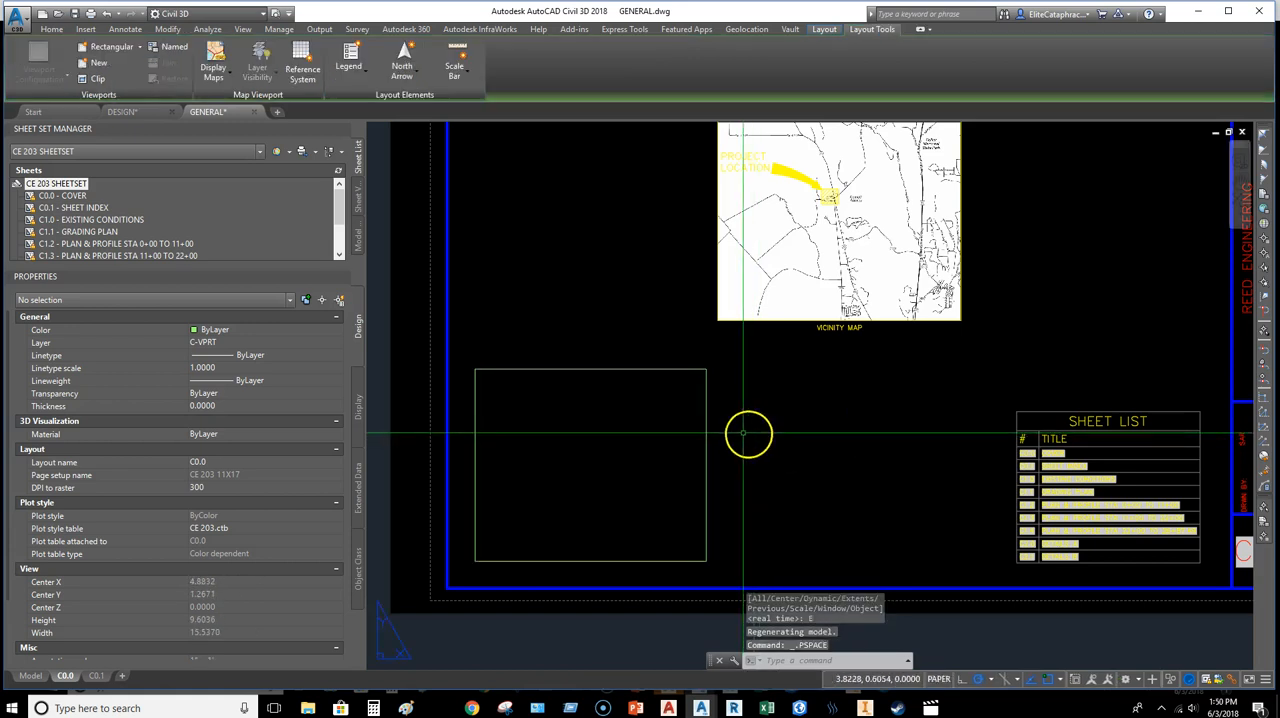
Step: Search the coordinate systems for OREGON STATE PLANE and assign OR83-SIF, NAD83 South Zone in international feet, to the drawing in model space
click(40, 676)
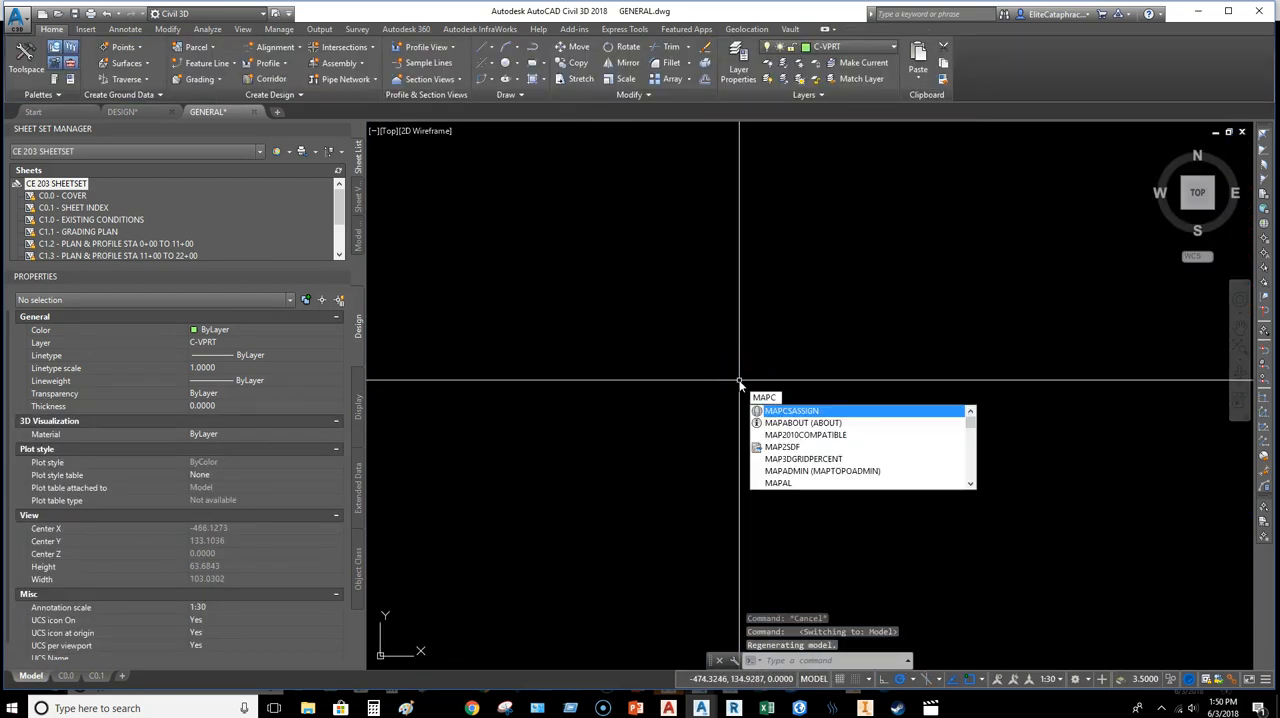
key(Return)
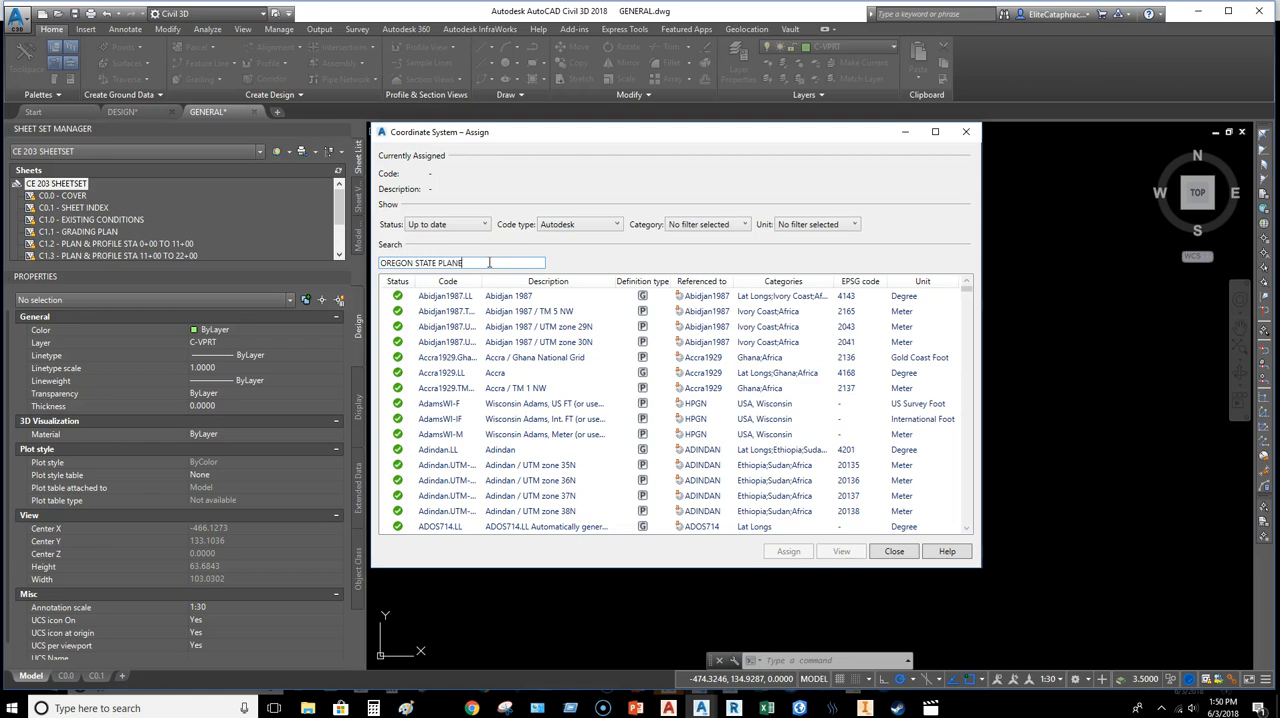
drag(615, 281, 715, 281)
scroll(575, 417, down, 3)
click(500, 480)
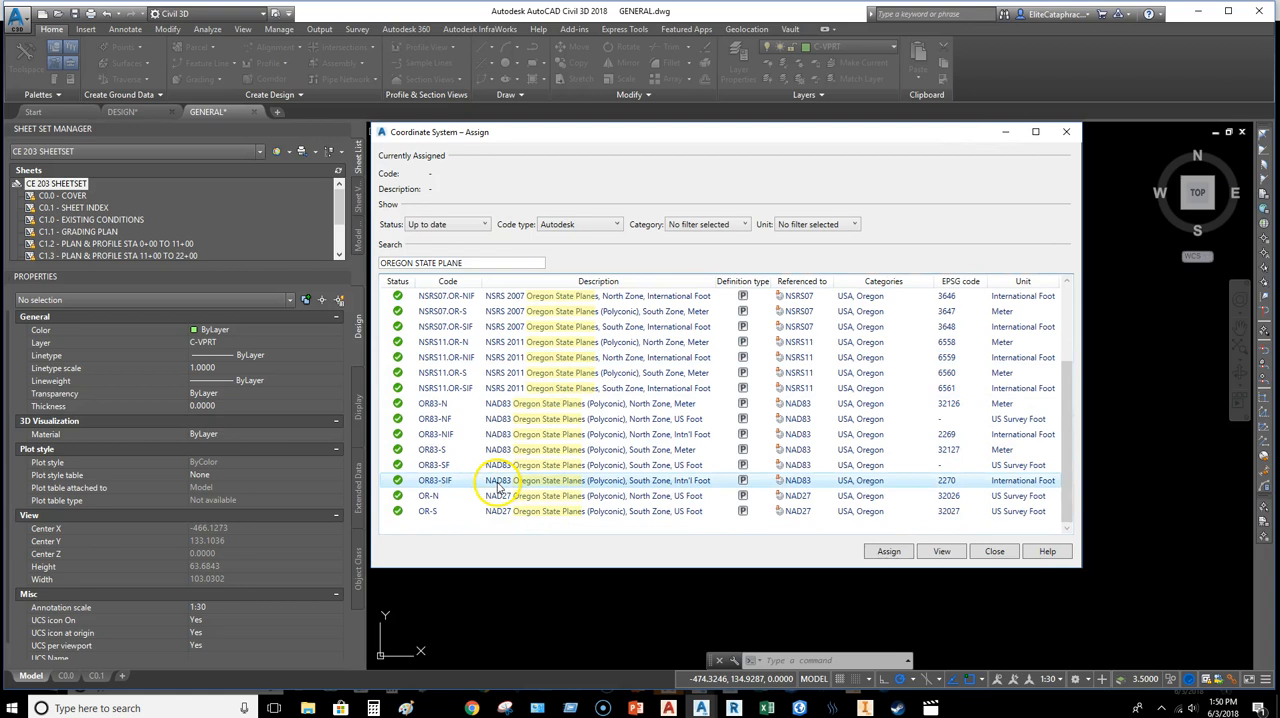
click(895, 554)
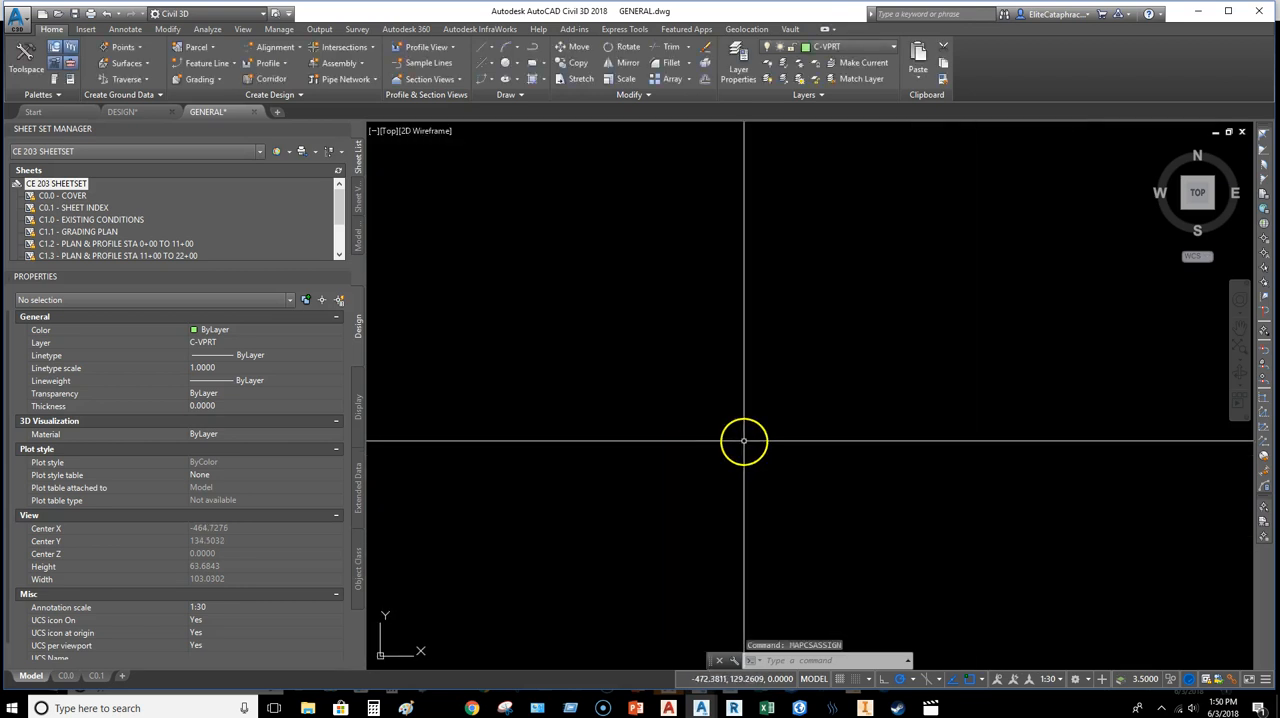
key(Escape)
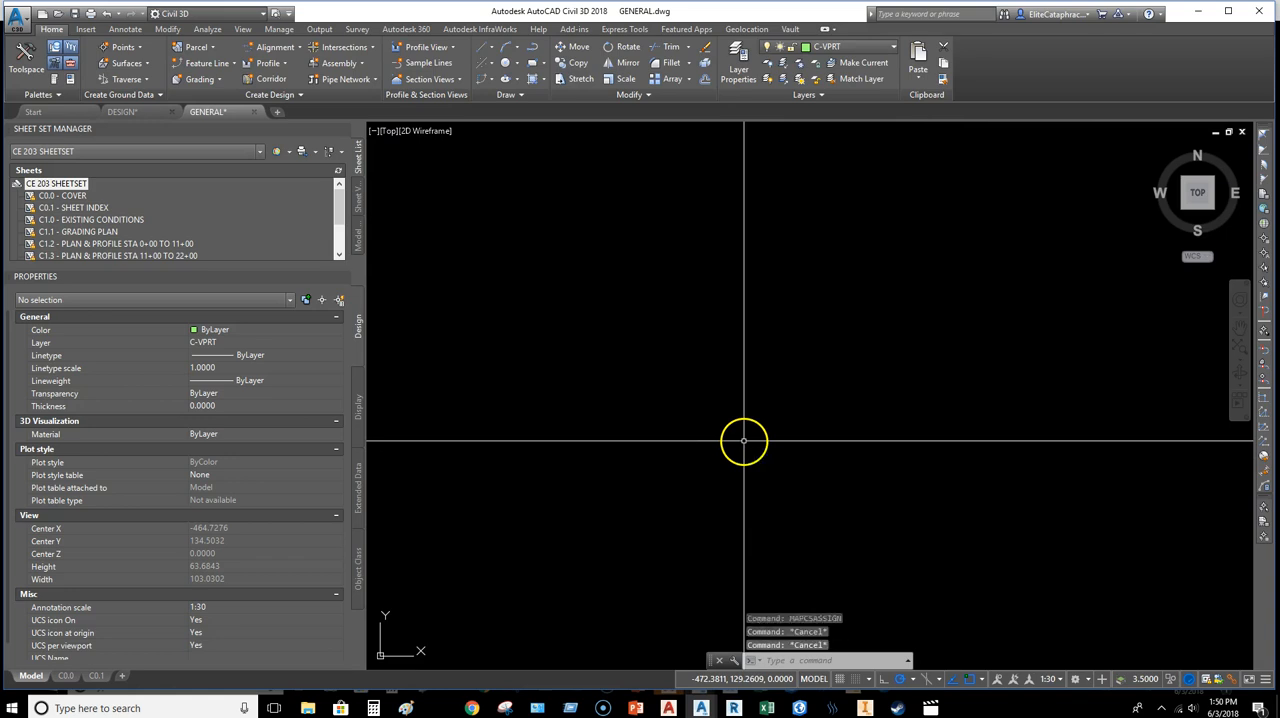
Step: Attach REED_AutoCAD_Base.dwg to model space as an external reference at 0,0,0 with scale 1 and rotation 0
text(ATTACH)
key(Return)
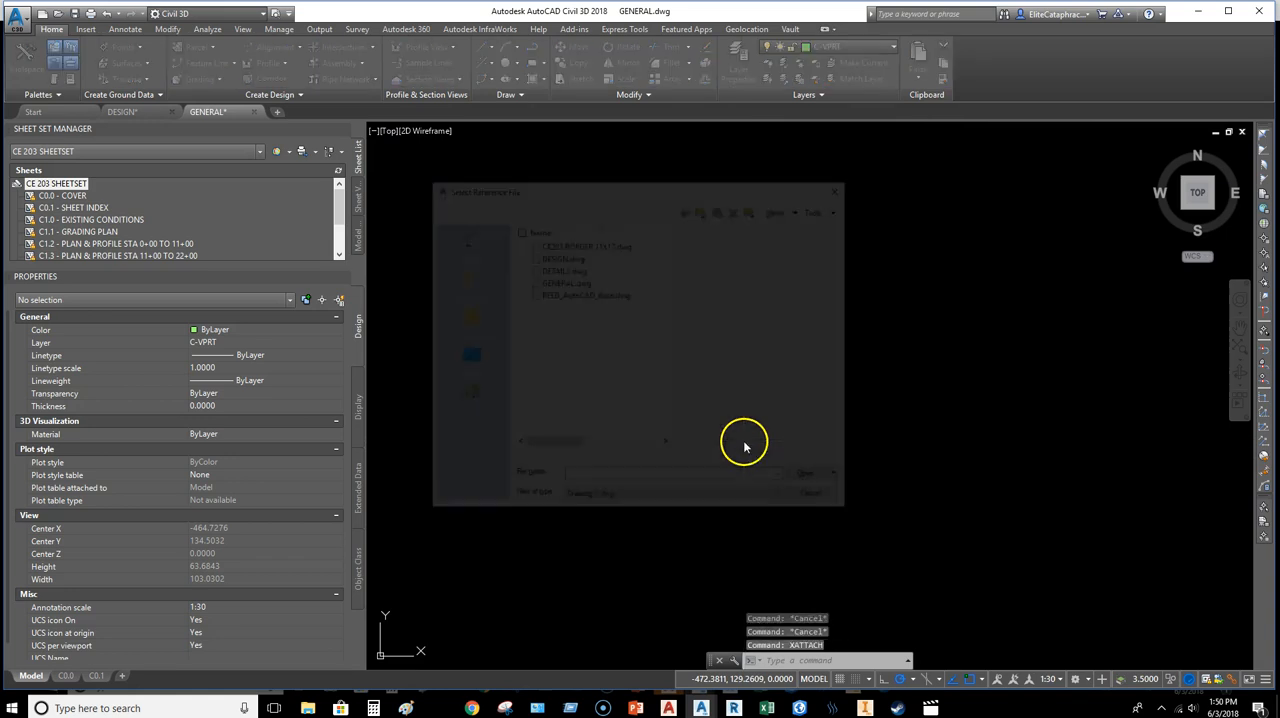
click(567, 294)
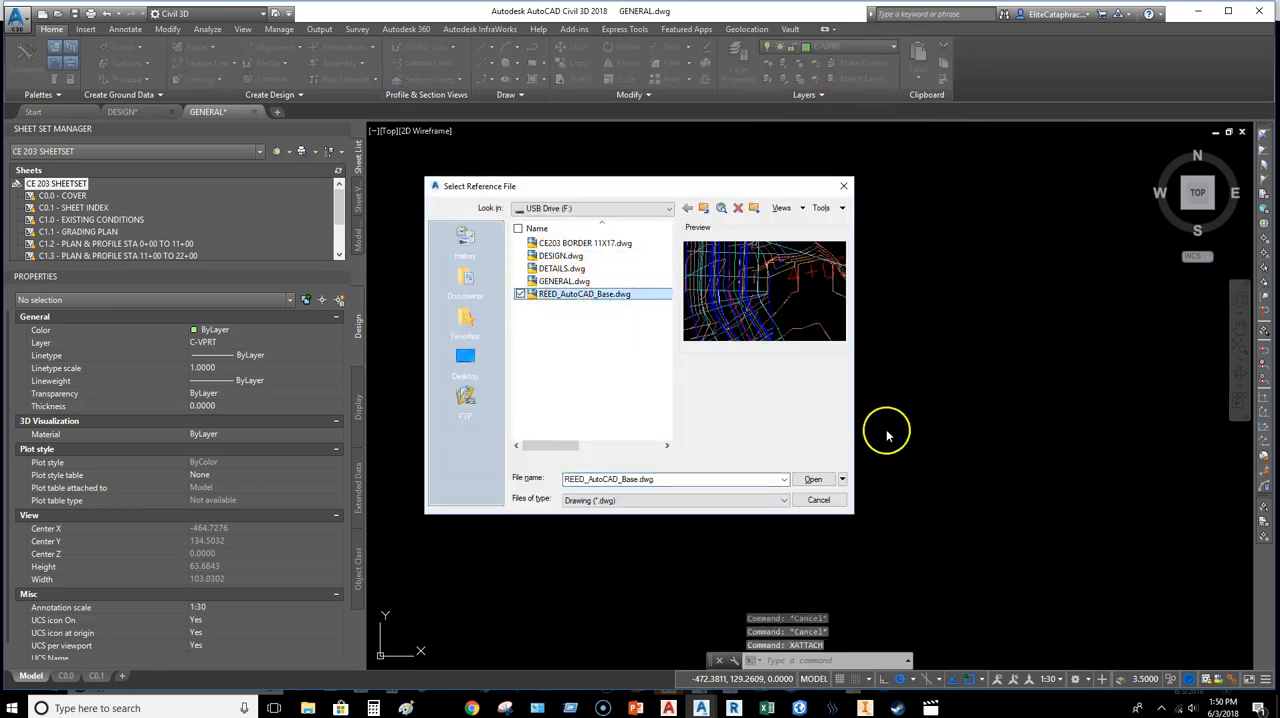
click(829, 479)
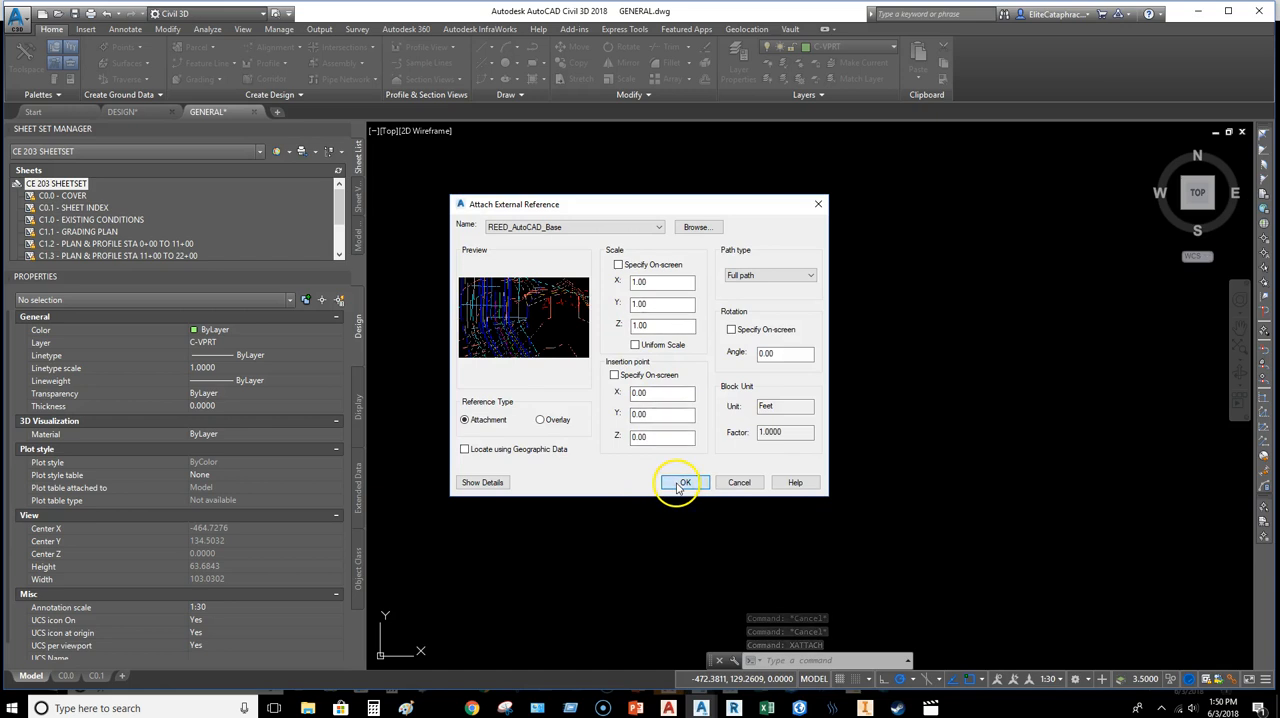
click(681, 484)
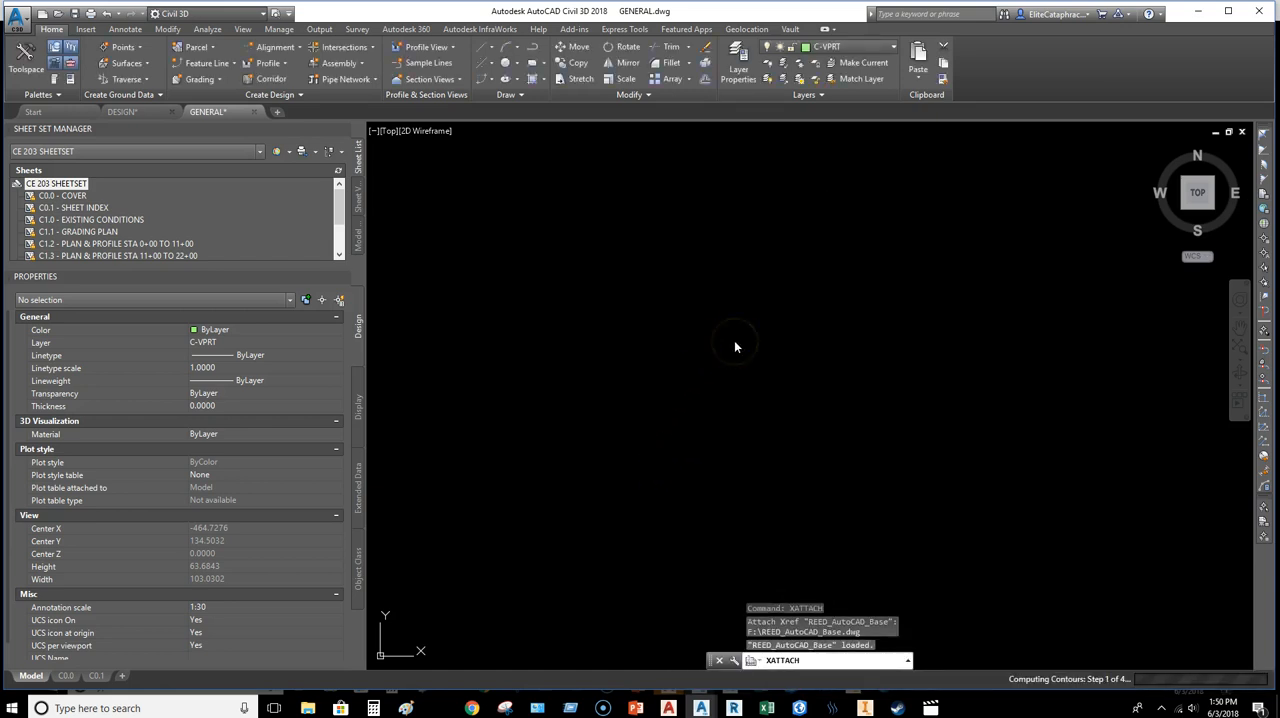
click(766, 347)
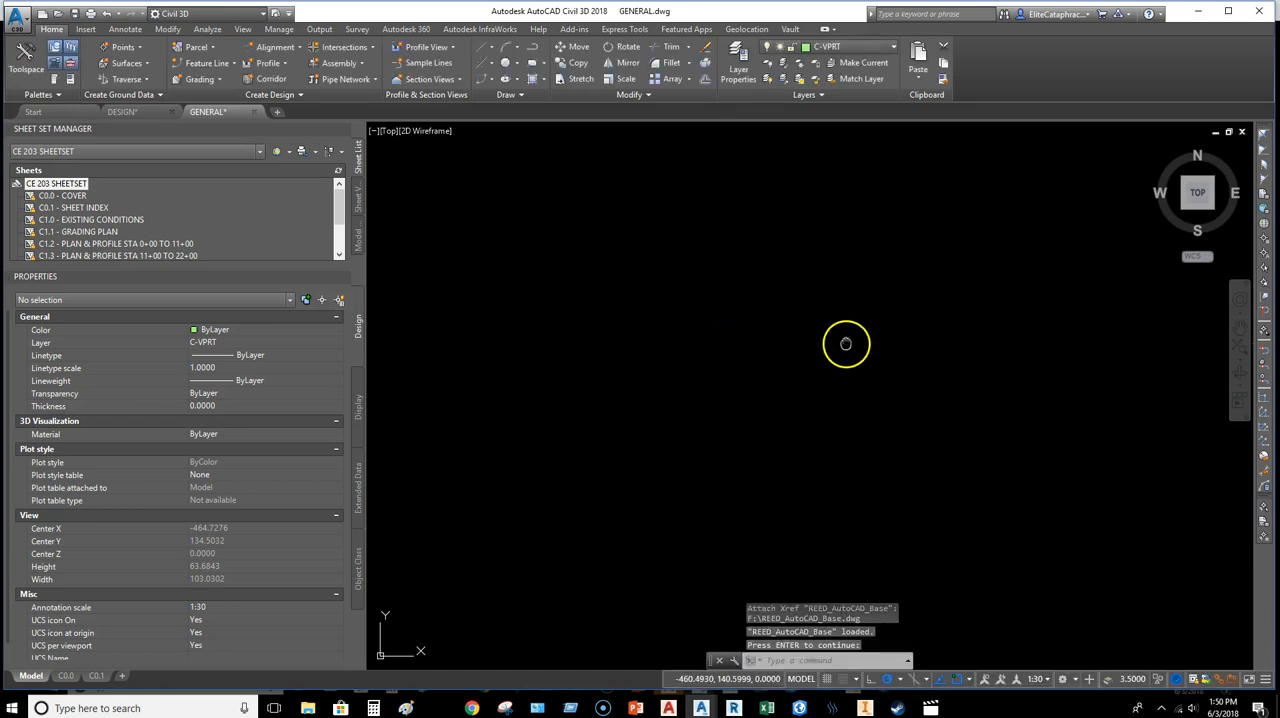
Step: Examine the extents of the attached base drawing and locate its column of legend symbols in model space
text(Z)
key(Return)
text(E)
key(Return)
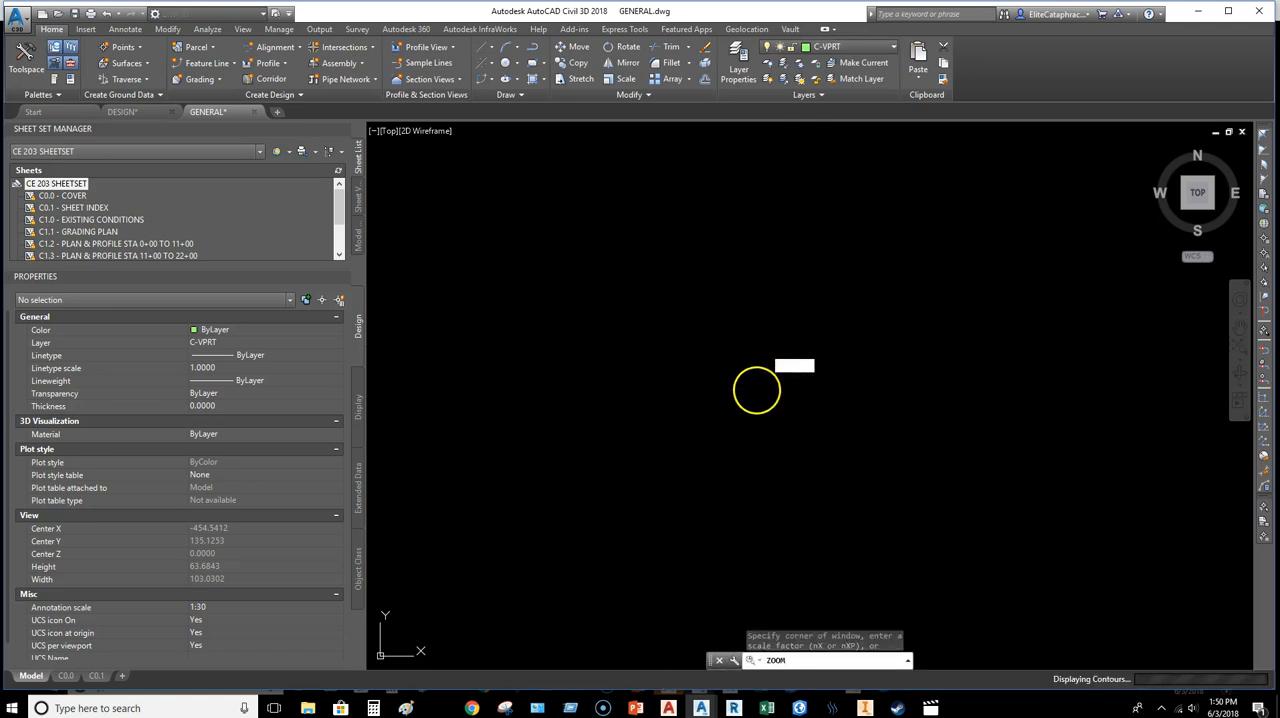
middle_drag(454, 385, 746, 353)
scroll(622, 400, up, 6)
scroll(800, 374, up, 10)
scroll(805, 301, up, 4)
middle_drag(803, 303, 729, 388)
scroll(752, 370, up, 20)
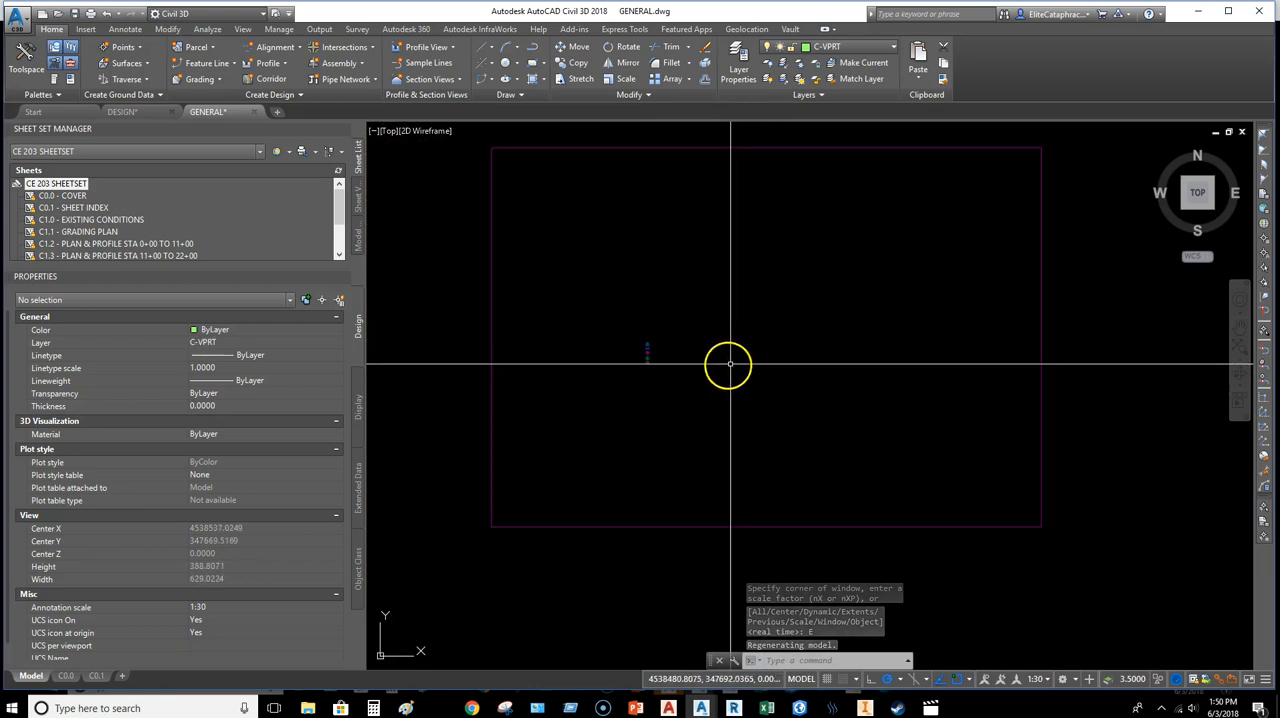
Step: Return to the C0.0 layout, activate the viewport and fit the full extents of the attached base drawing in it
click(66, 676)
click(668, 447)
click(668, 447)
text(z)
key(Return)
text(e)
key(Return)
scroll(609, 470, up, 10)
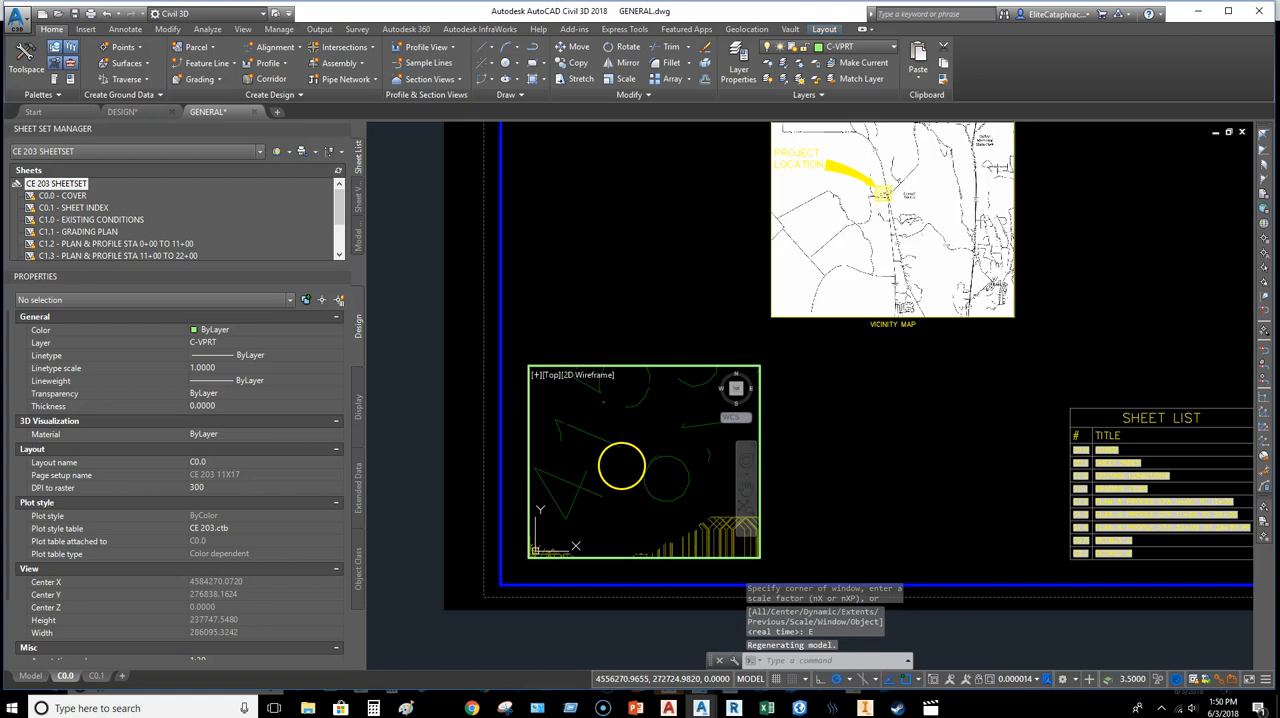
Step: Regenerate the drawing, bring the base drawing's legend symbols into the viewport at close range, and return to paper space
text(rea)
key(Return)
scroll(621, 466, down, 5)
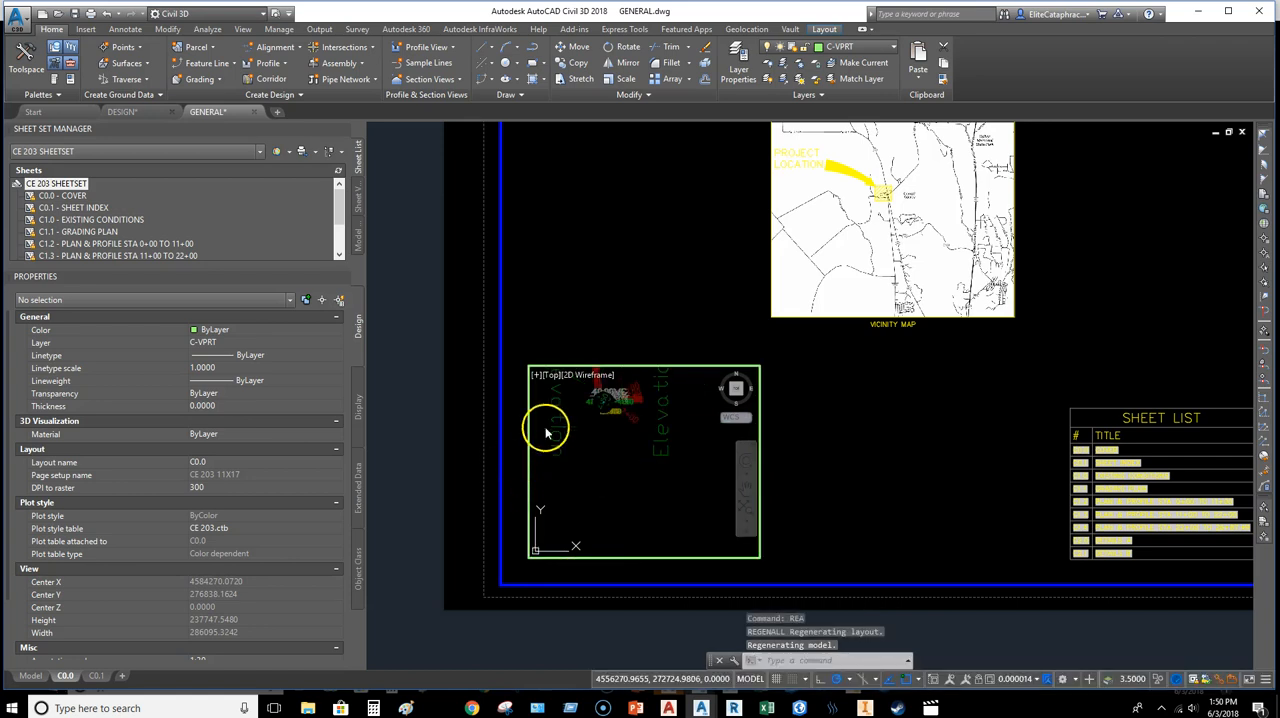
middle_drag(545, 430, 609, 486)
scroll(662, 477, up, 5)
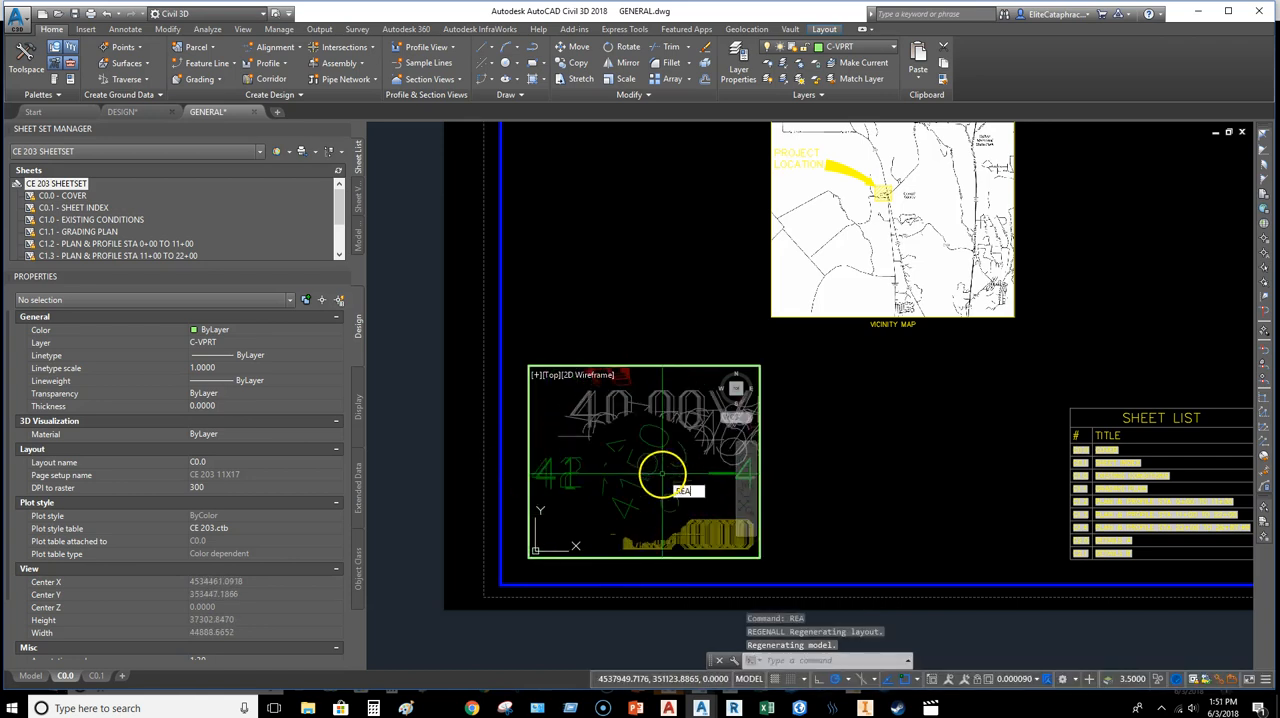
scroll(580, 480, up, 8)
key(Return)
middle_drag(665, 520, 611, 455)
scroll(611, 455, up, 14)
scroll(680, 465, up, 4)
middle_drag(661, 461, 616, 473)
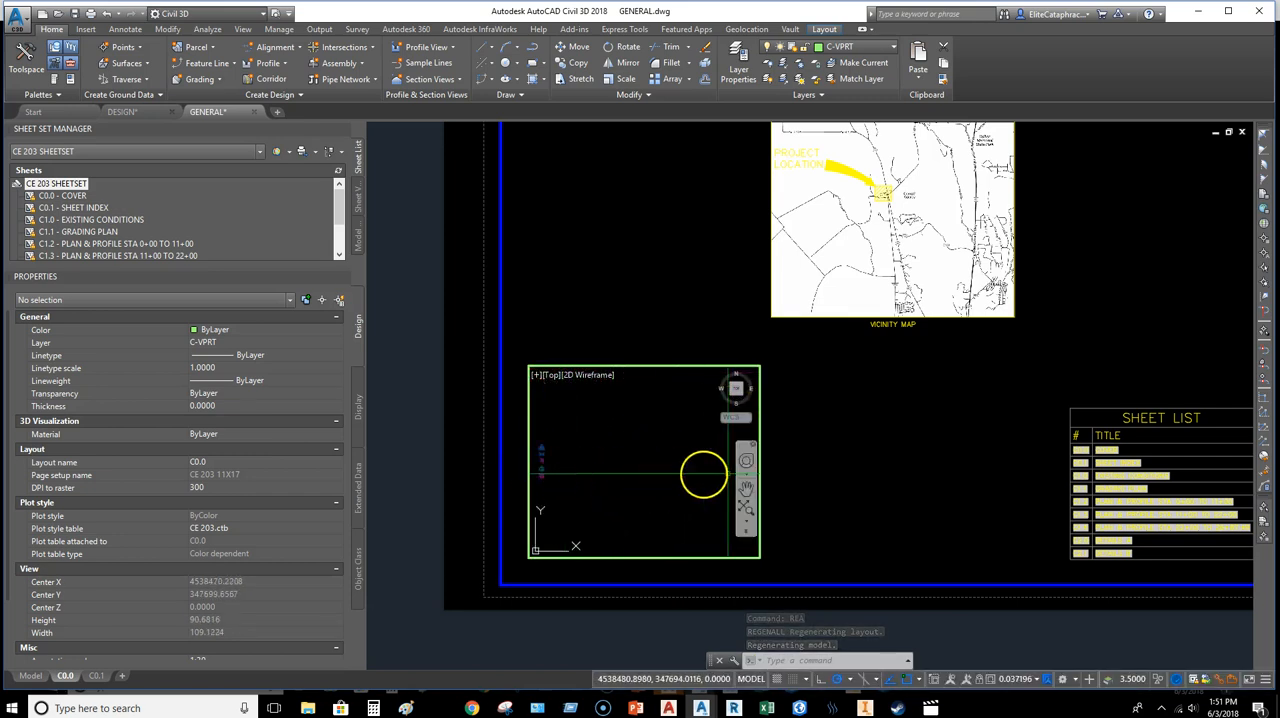
double_click(815, 461)
Step: Set the annotation scale of the cover sheet's legend viewport to 1/2" = 1'-0"
click(819, 494)
click(739, 445)
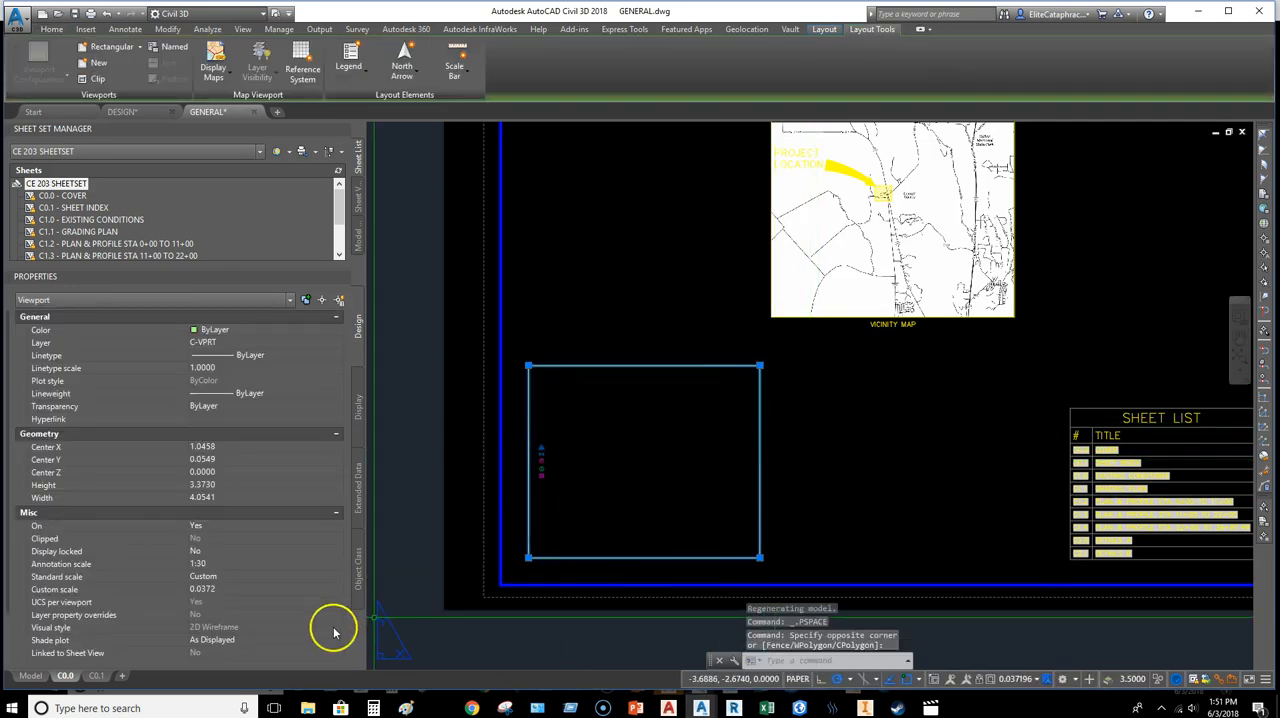
click(231, 566)
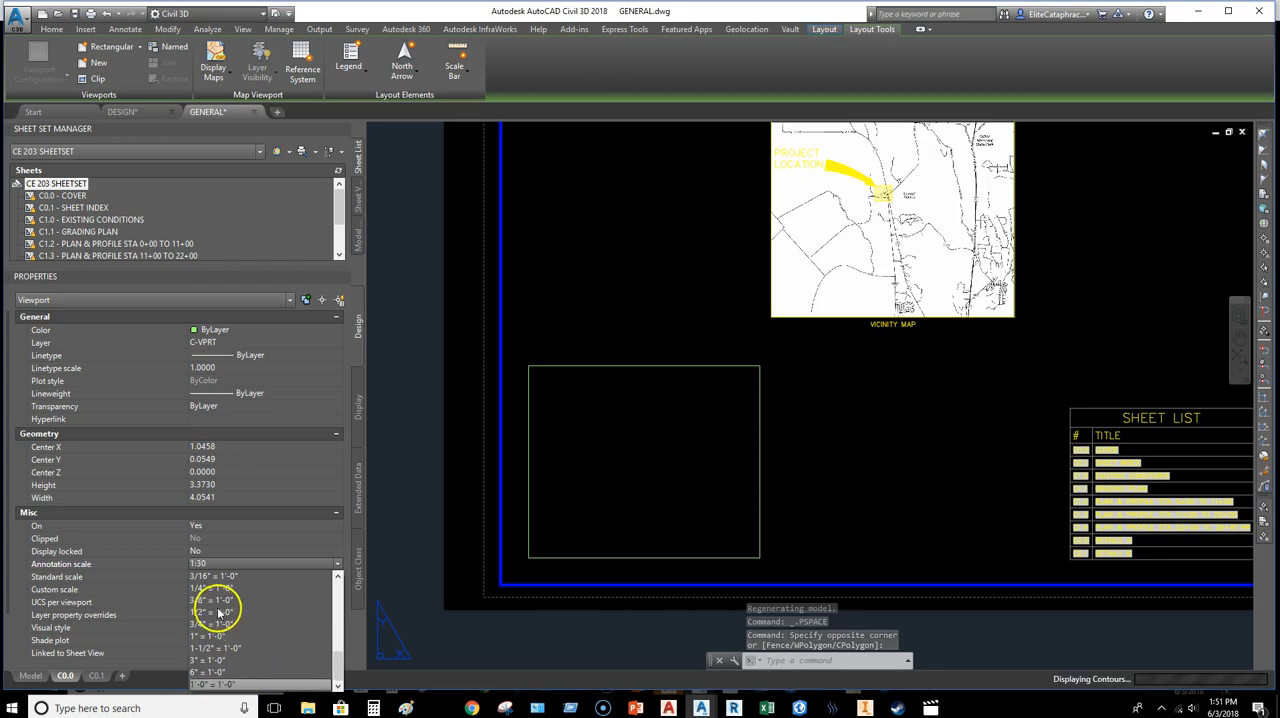
scroll(228, 597, up, 2)
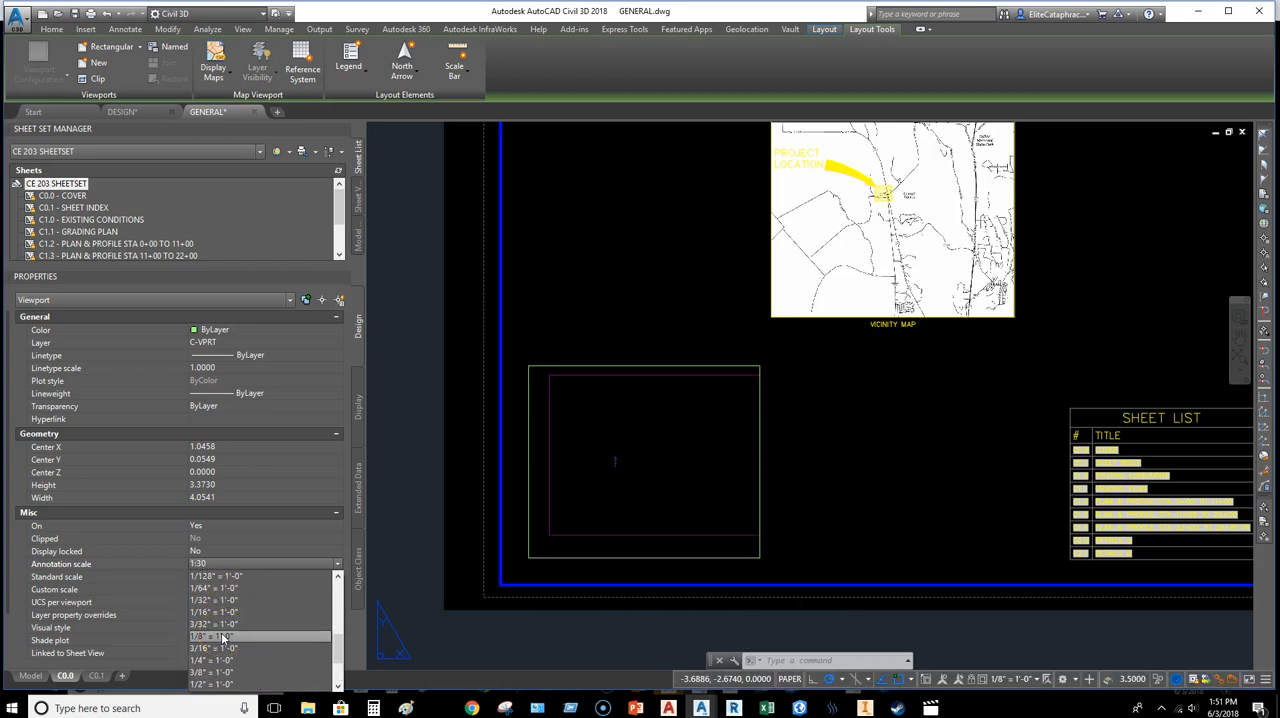
click(212, 683)
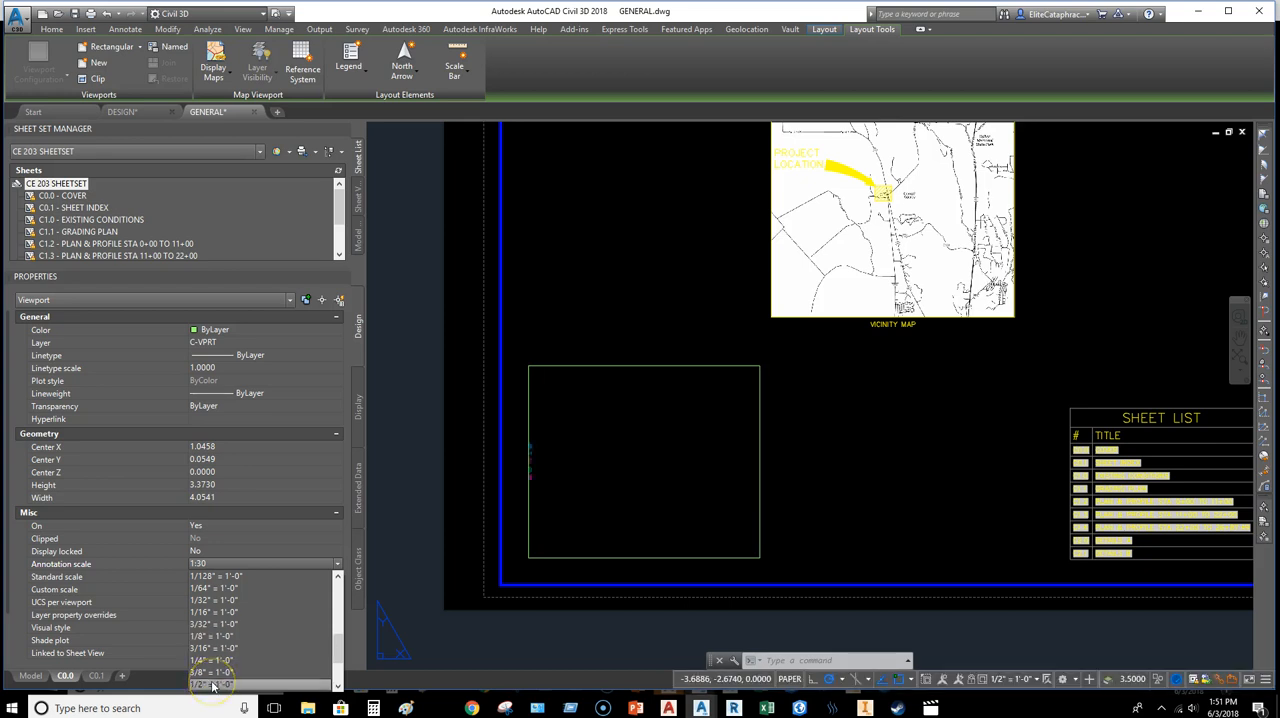
Step: Reposition the legend symbols inside the viewport so the whole column sits within its frame, and return to paper space
double_click(588, 492)
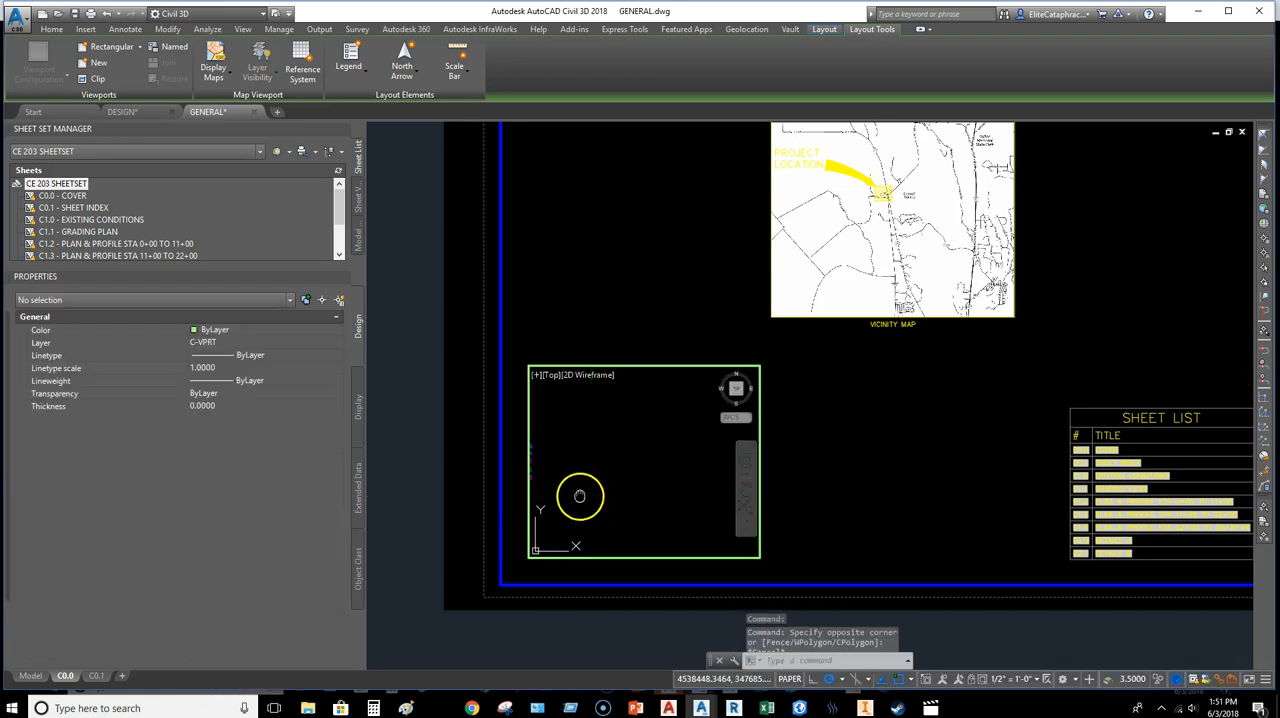
scroll(602, 494, up, 2)
middle_drag(601, 490, 637, 473)
scroll(583, 505, down, 2)
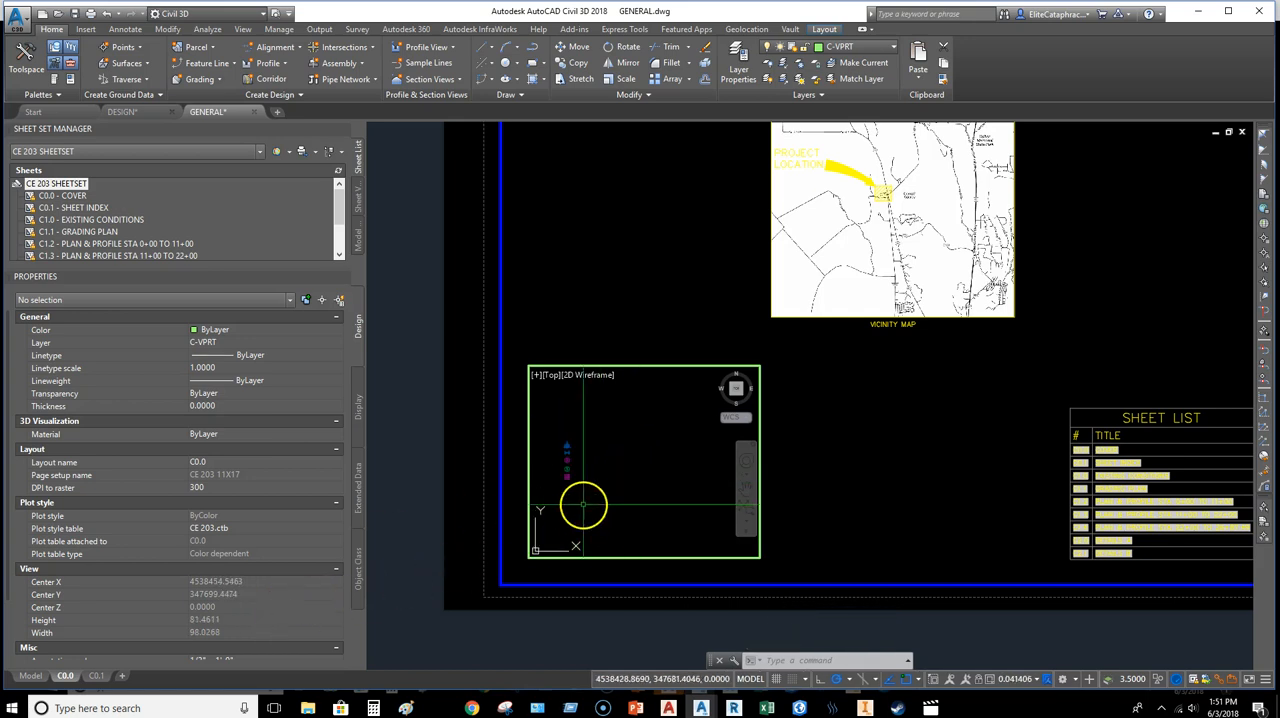
scroll(18, 440, down, 2)
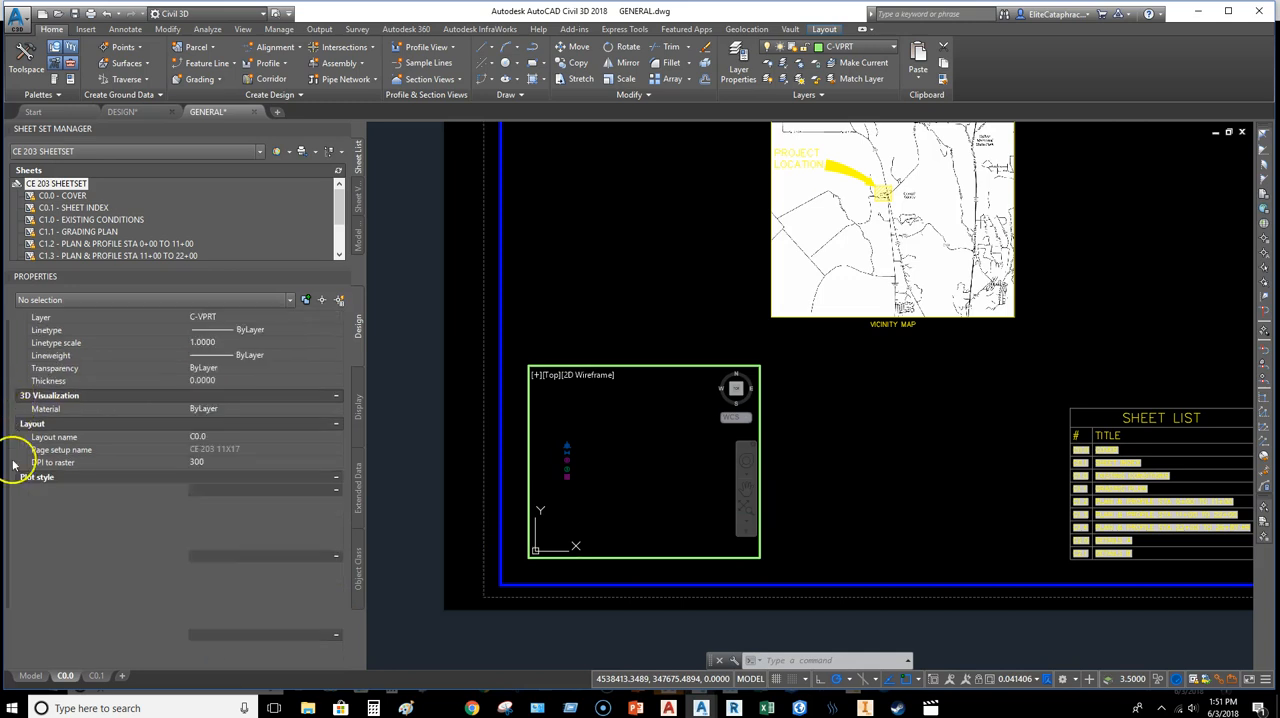
double_click(580, 310)
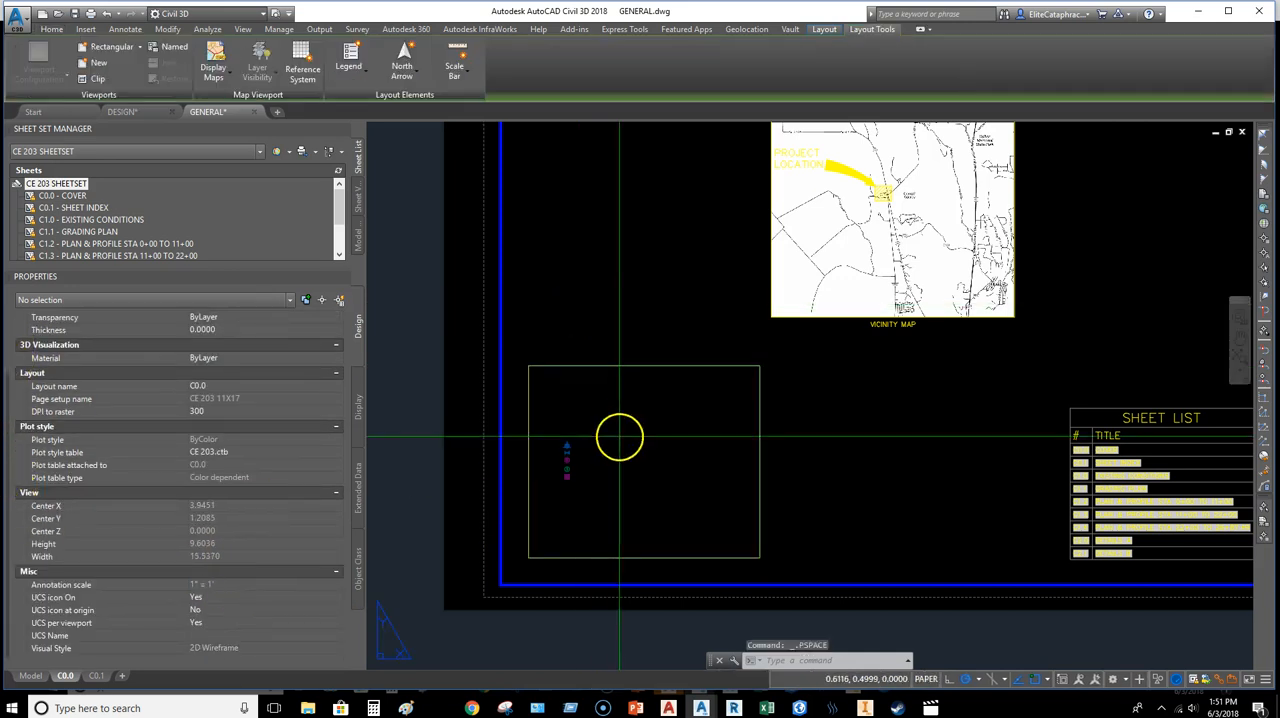
Step: Try the 3/8" = 1'-0" annotation scale on the legend viewport, and settle on 1/2" = 1'-0"
click(620, 434)
click(490, 390)
double_click(224, 563)
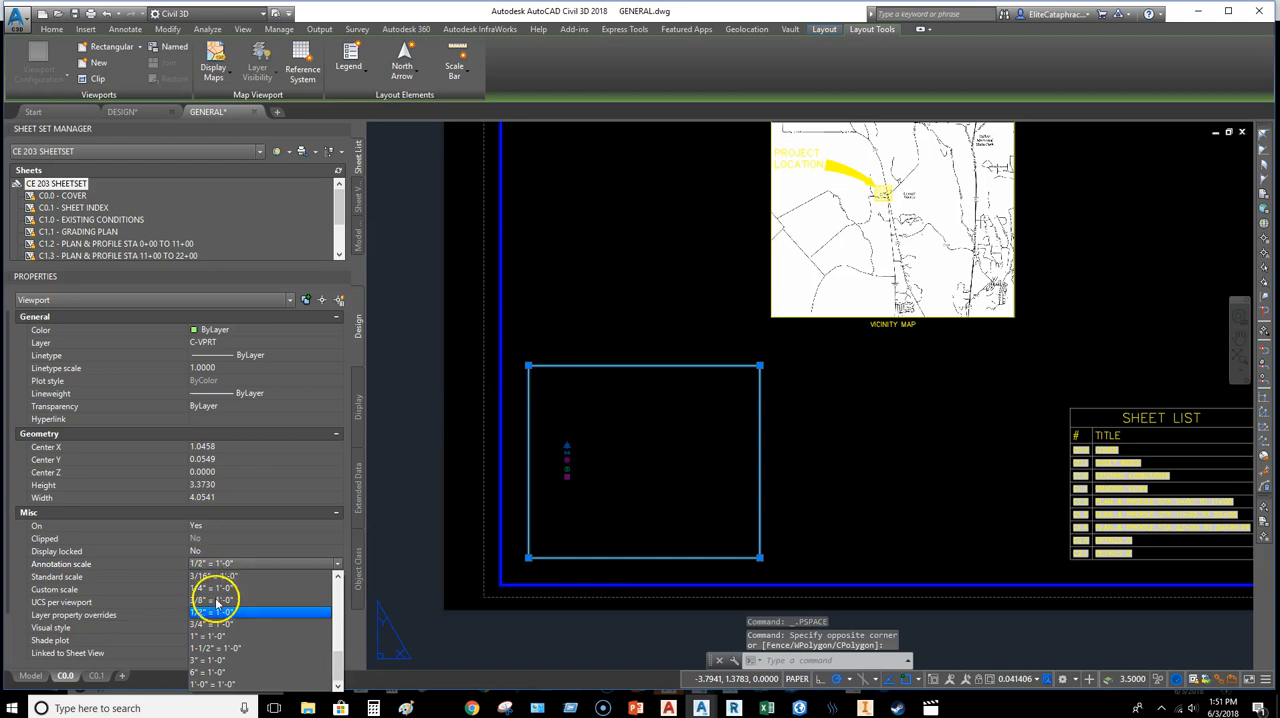
click(217, 613)
click(217, 564)
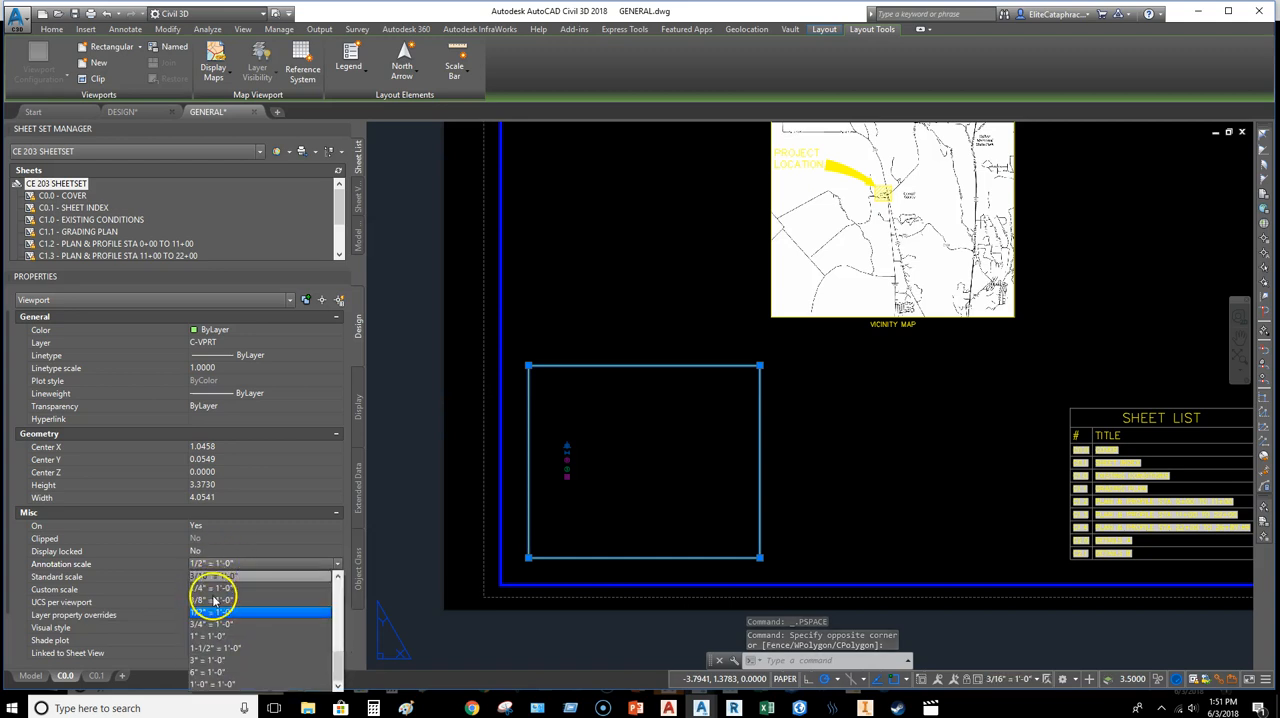
click(214, 600)
click(221, 564)
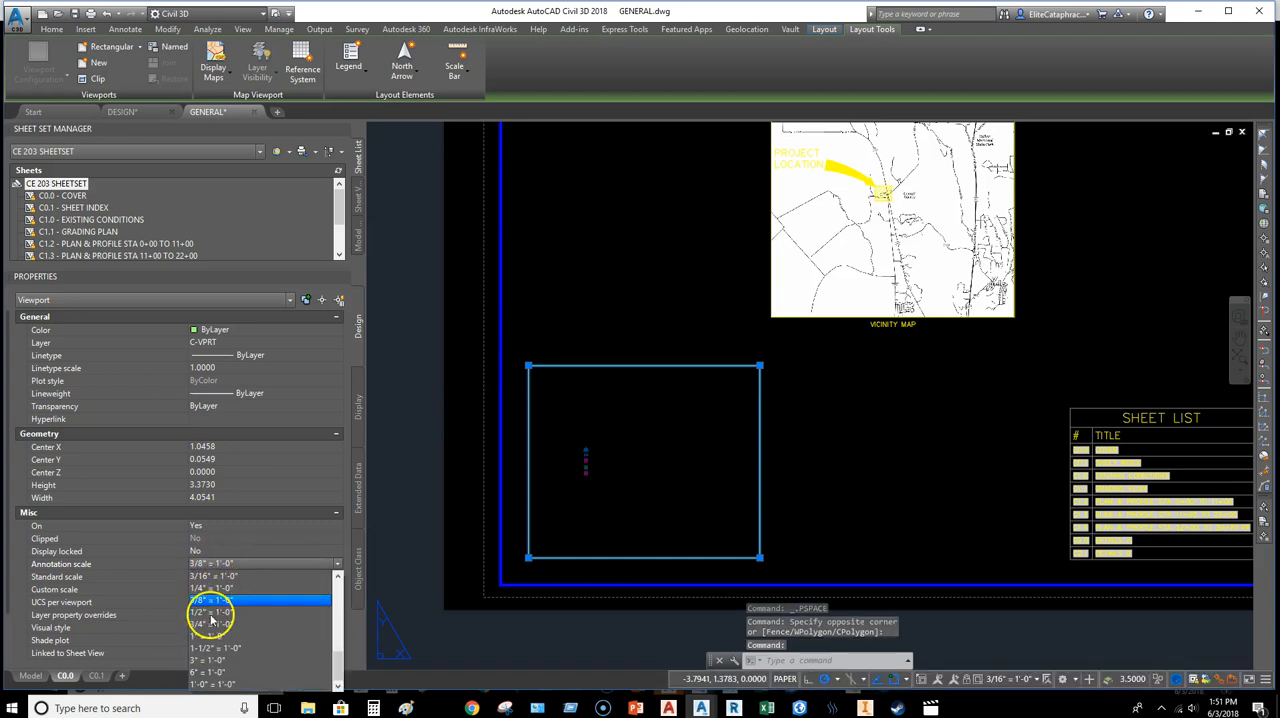
click(210, 612)
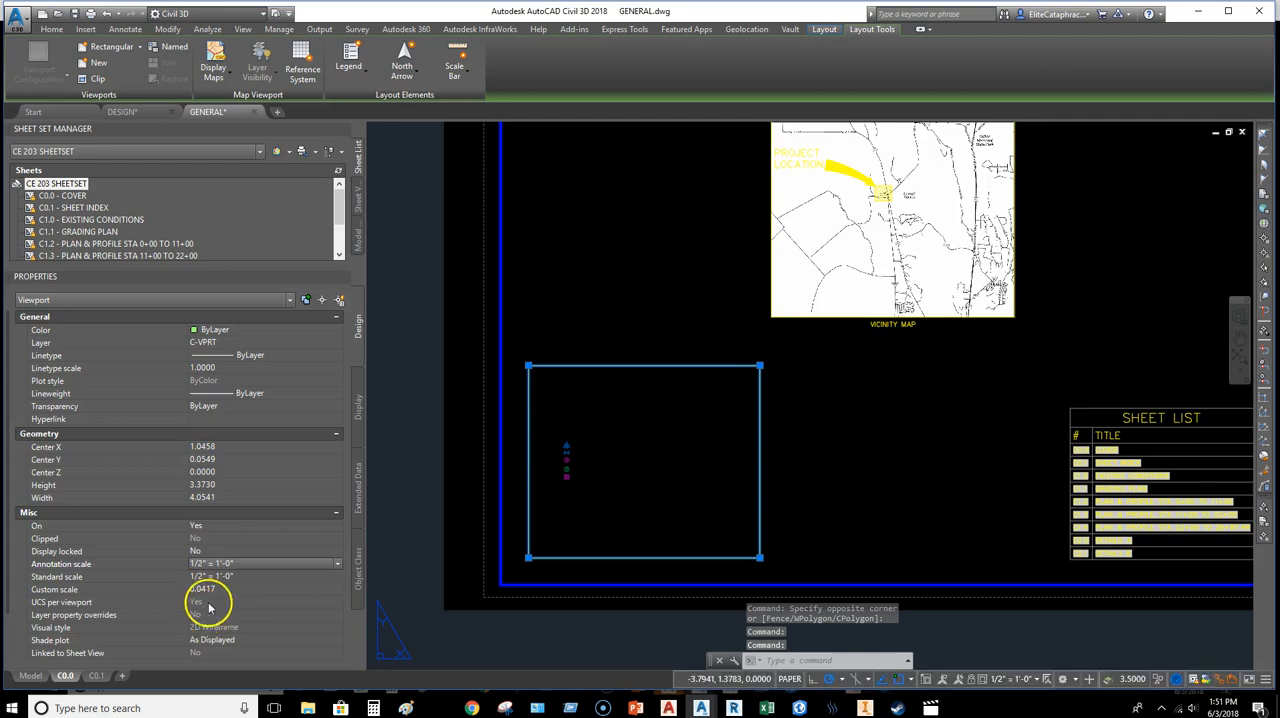
Step: Resize the legend viewport by its corners to about 5.20 wide by 2.58 high, and deselect it
click(760, 366)
click(786, 419)
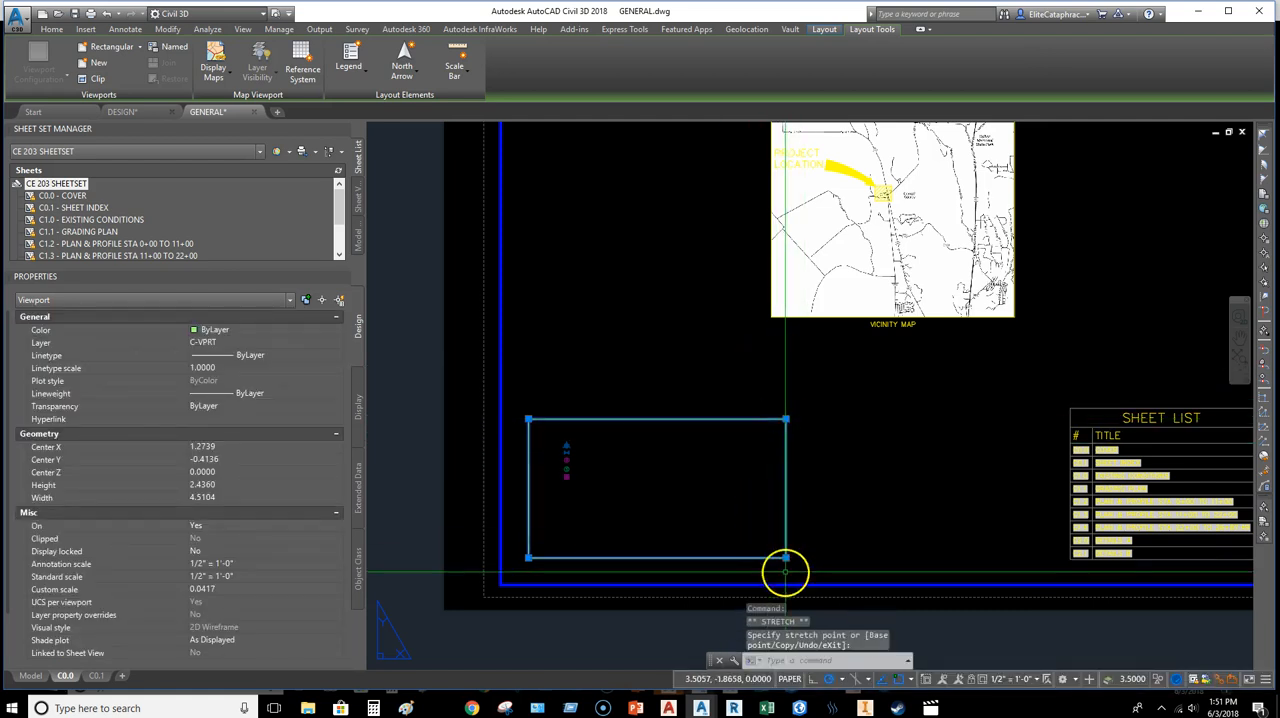
click(786, 557)
click(826, 500)
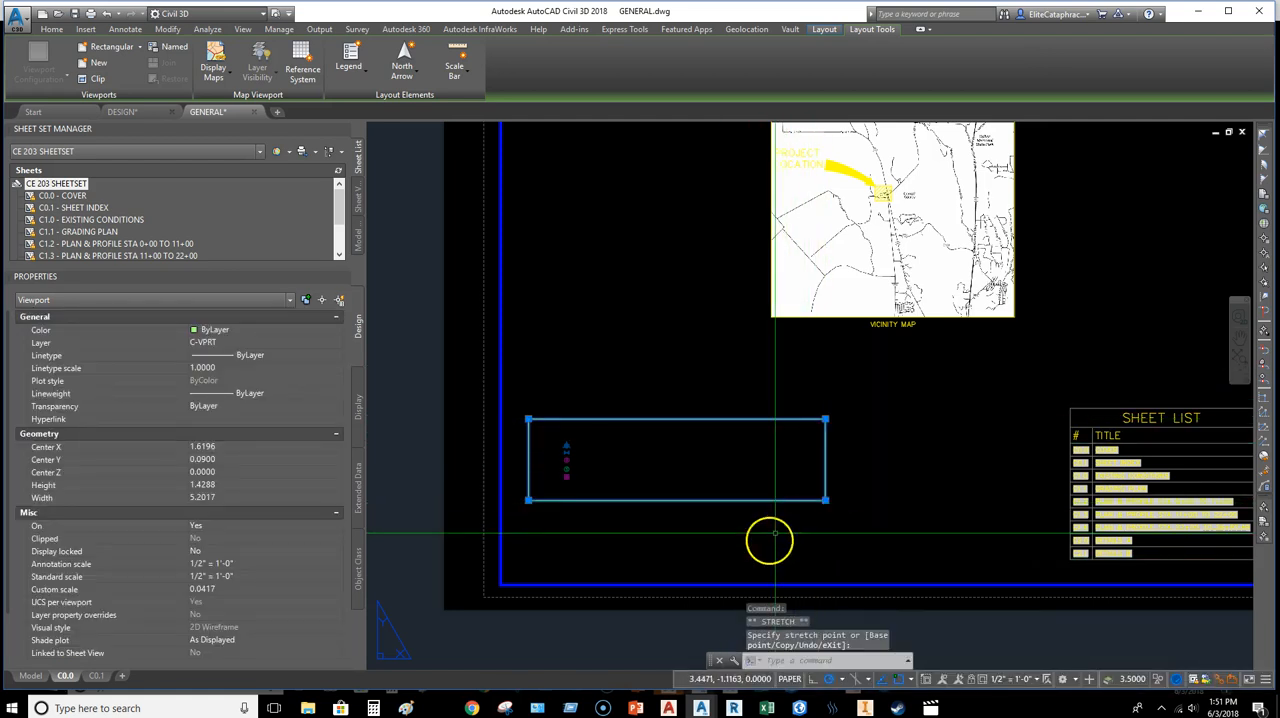
click(825, 500)
click(820, 566)
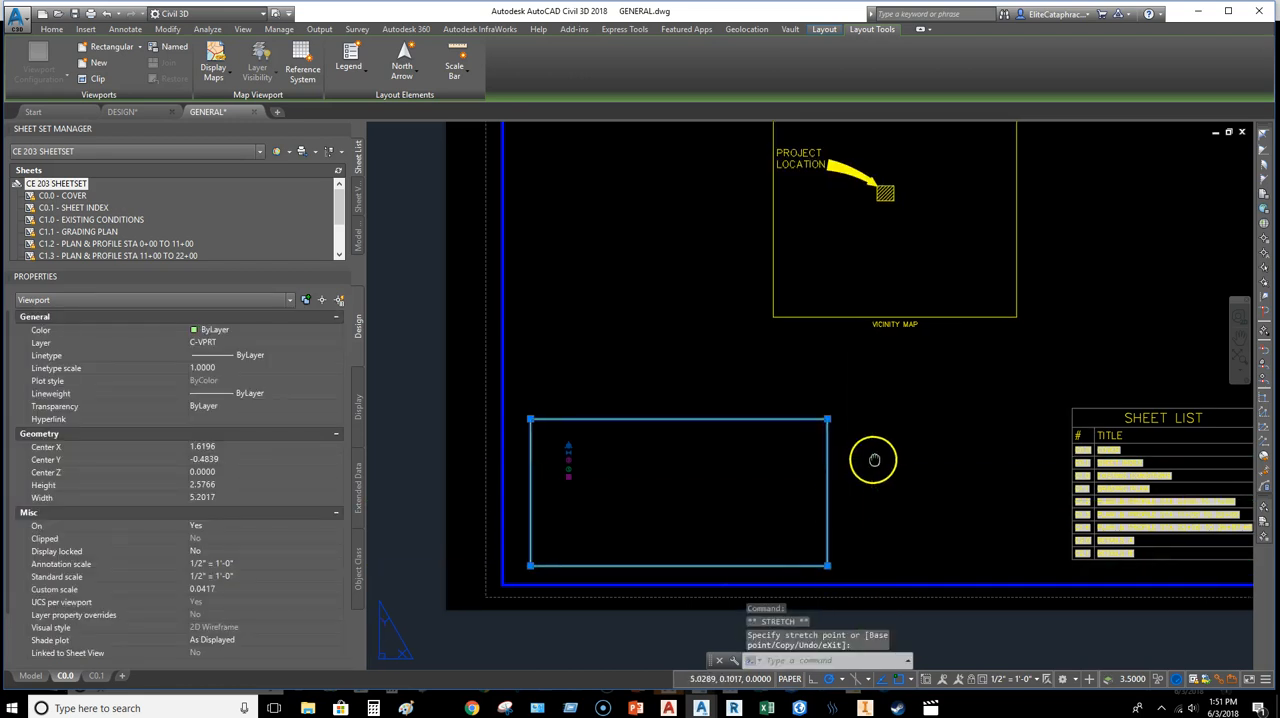
key(Escape)
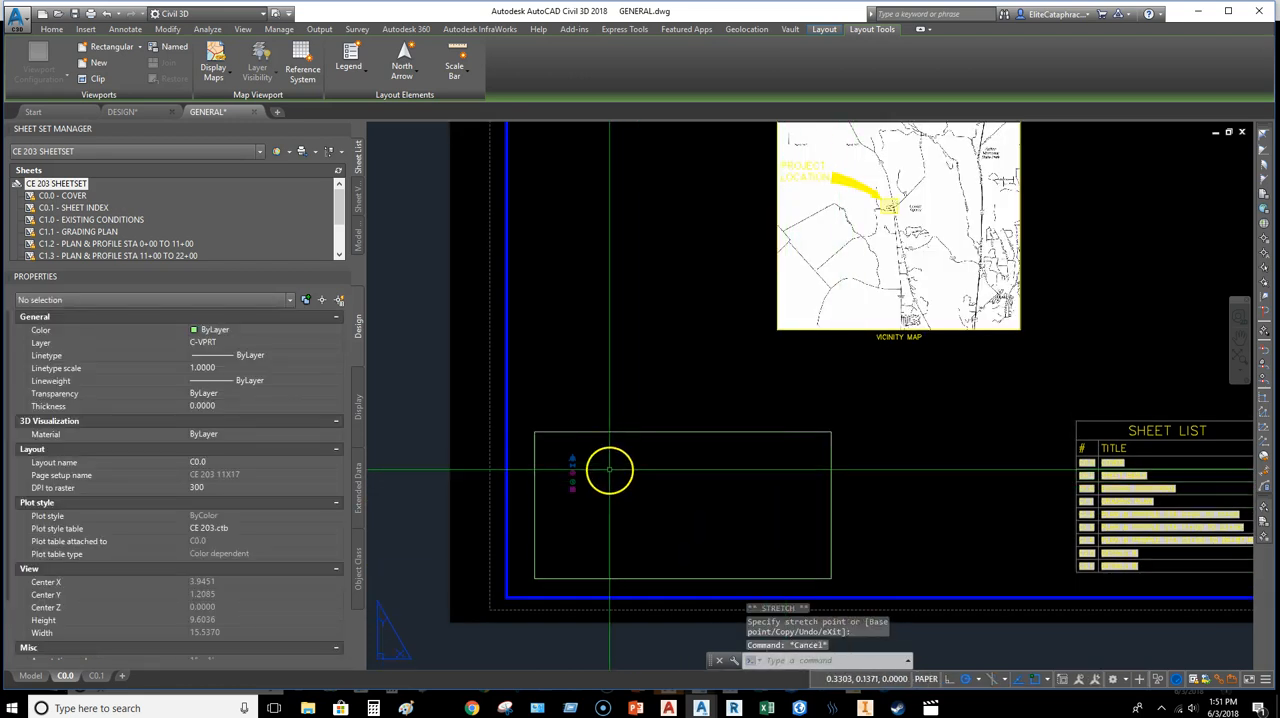
Step: Activate the legend viewport and open the attached REED_AutoCAD_Base reference as its own drawing
middle_drag(982, 419, 917, 427)
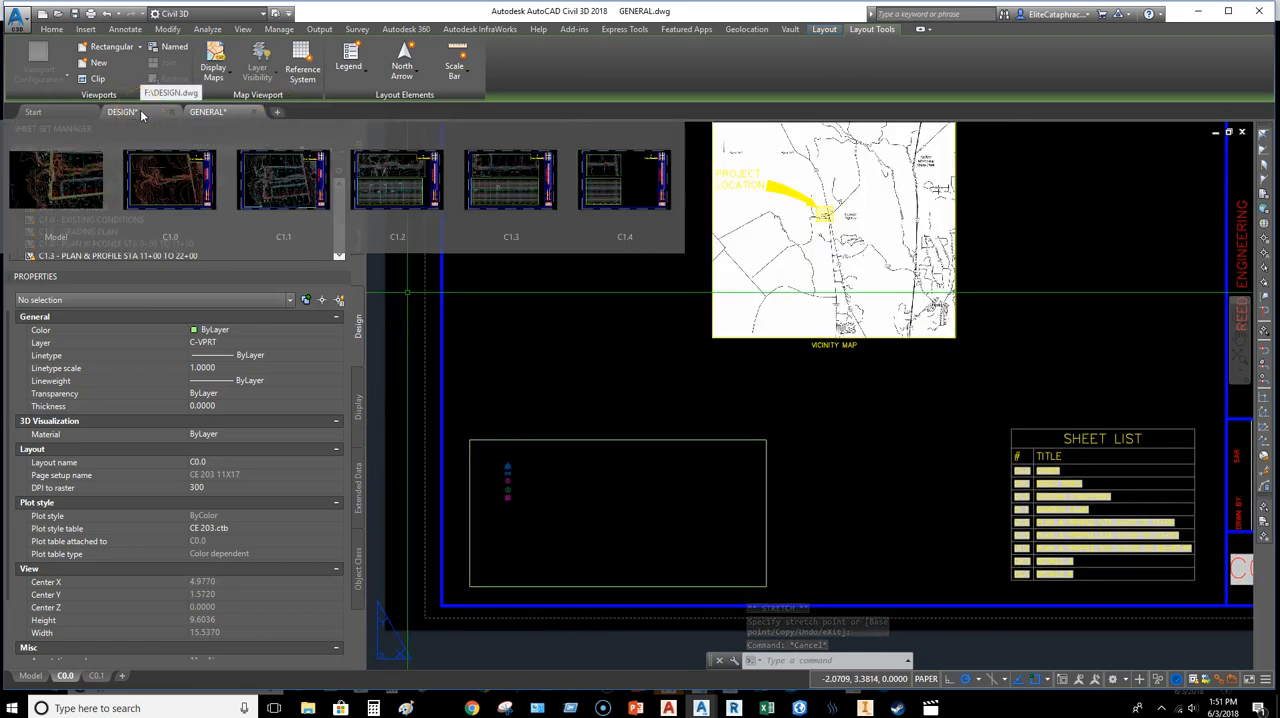
middle_drag(586, 423, 605, 433)
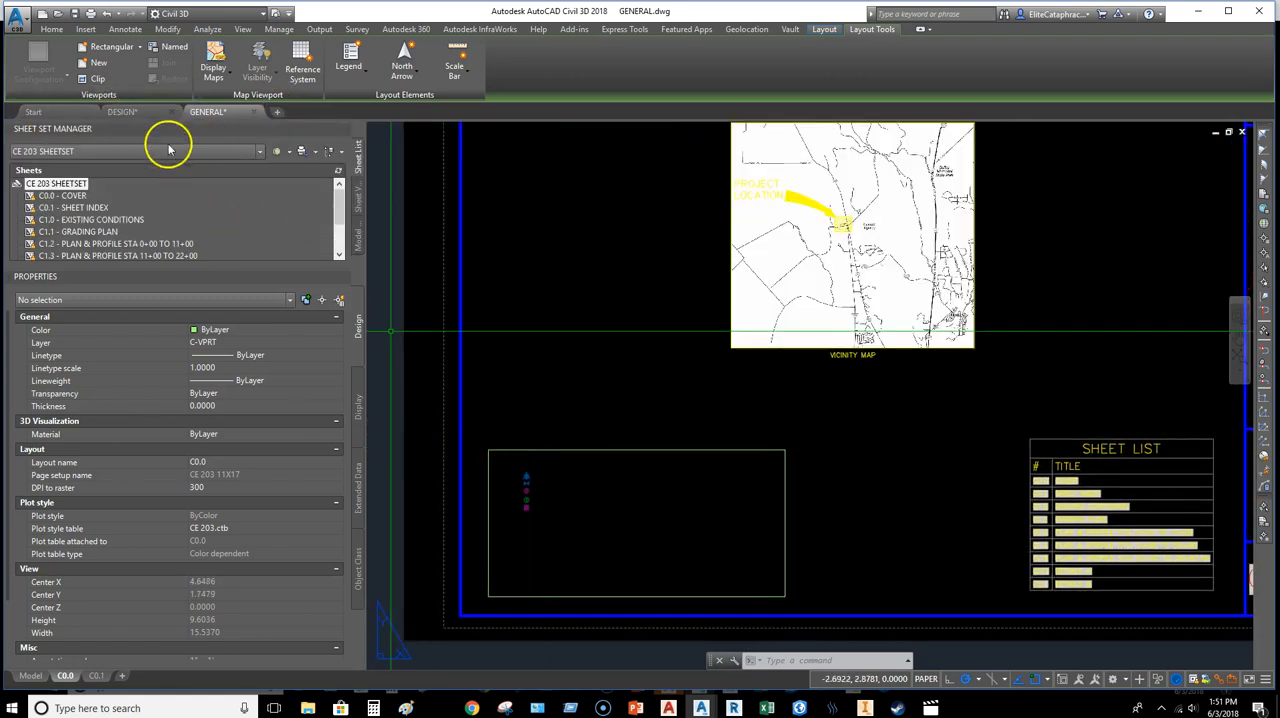
double_click(543, 491)
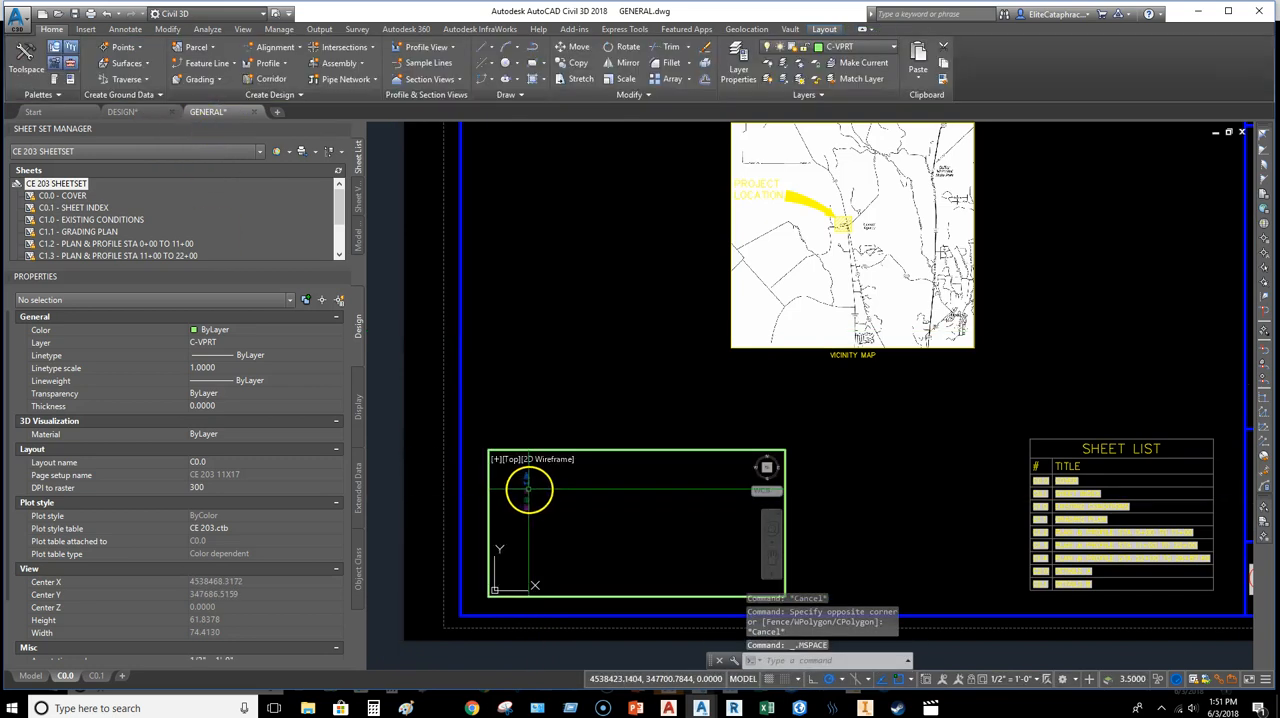
click(548, 492)
right_click(548, 494)
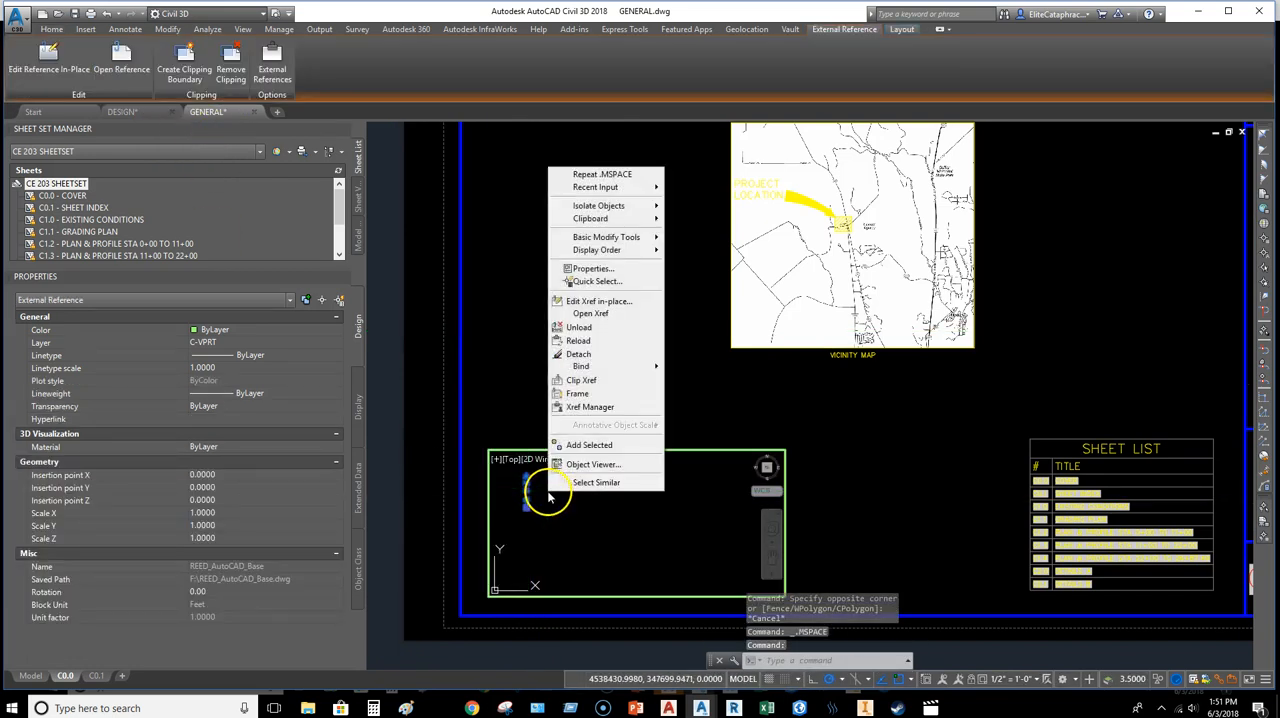
click(601, 315)
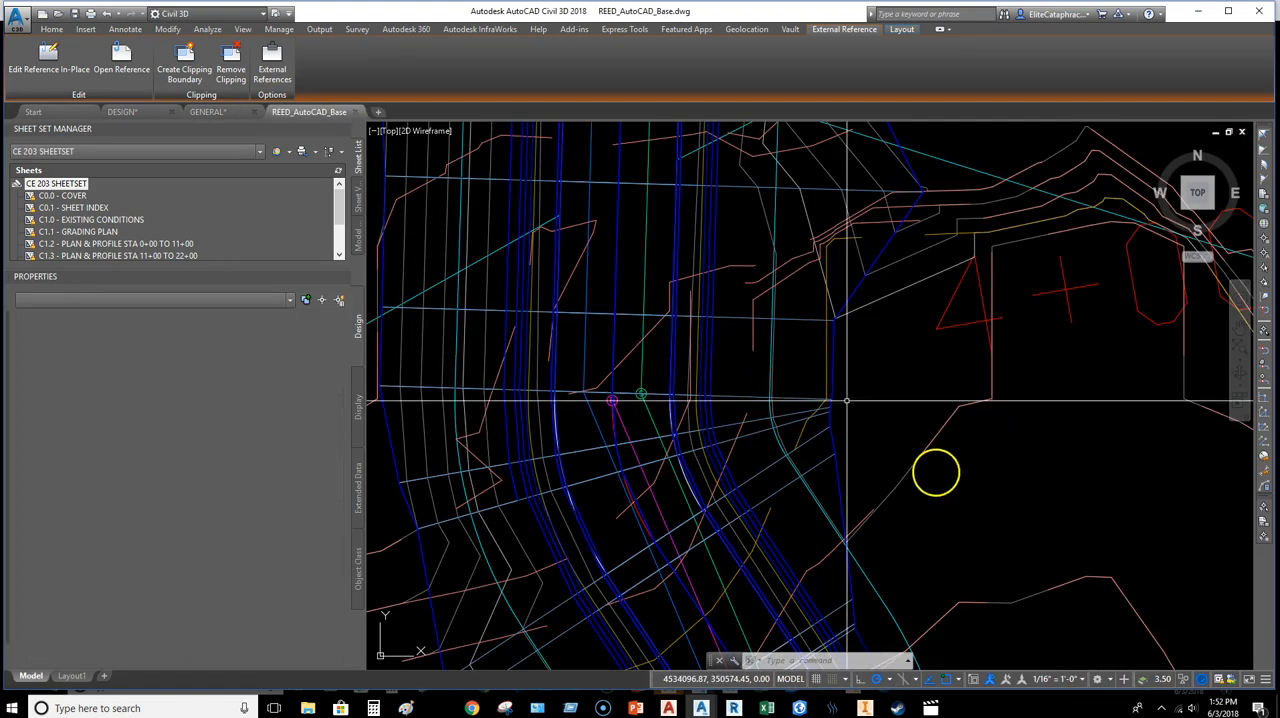
Step: Bring up the legend symbols in the base drawing's model space and start adding a custom scale to the drawing's scale list
middle_drag(851, 429, 901, 292)
scroll(901, 292, down, 15)
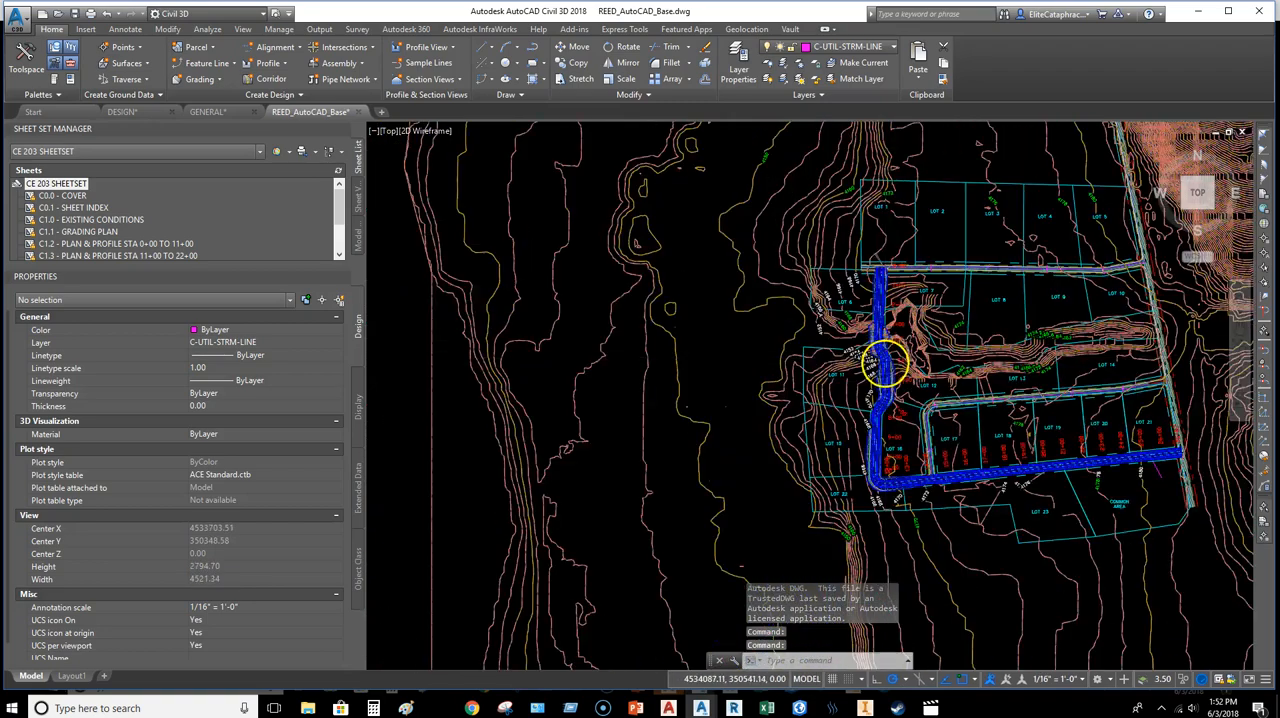
scroll(820, 262, up, 10)
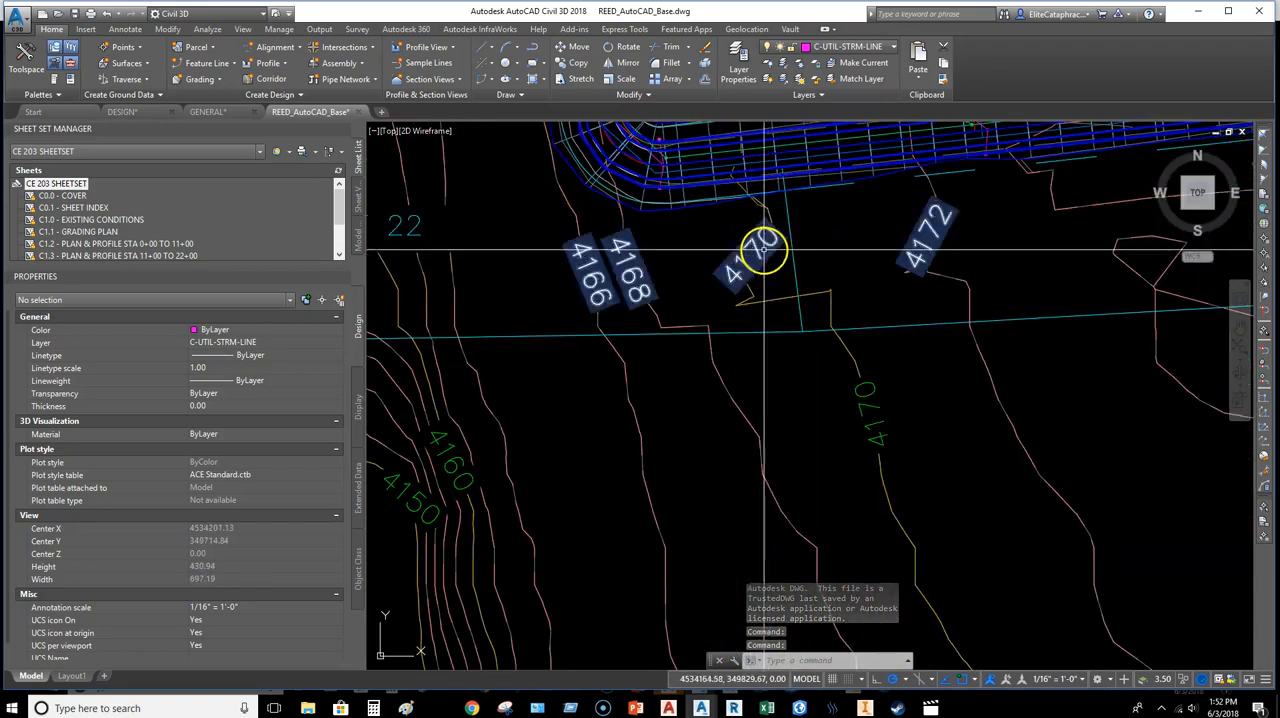
click(800, 278)
scroll(800, 279, down, 8)
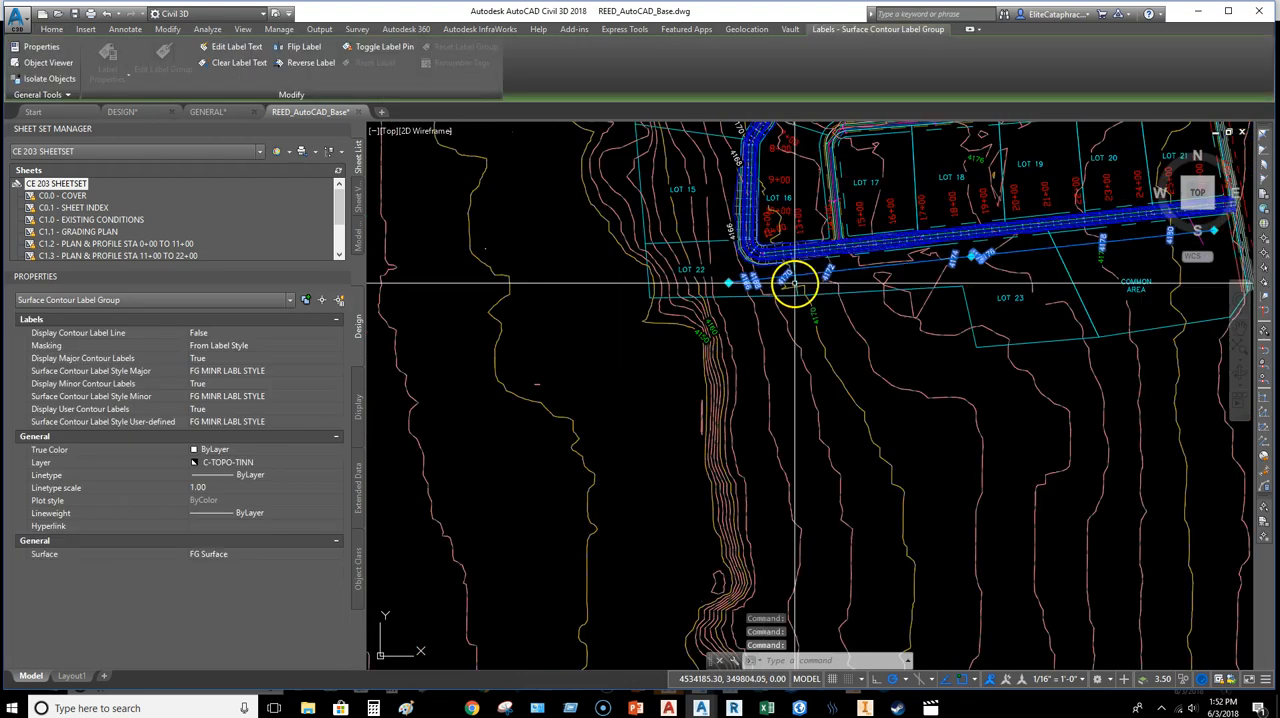
scroll(840, 298, up, 11)
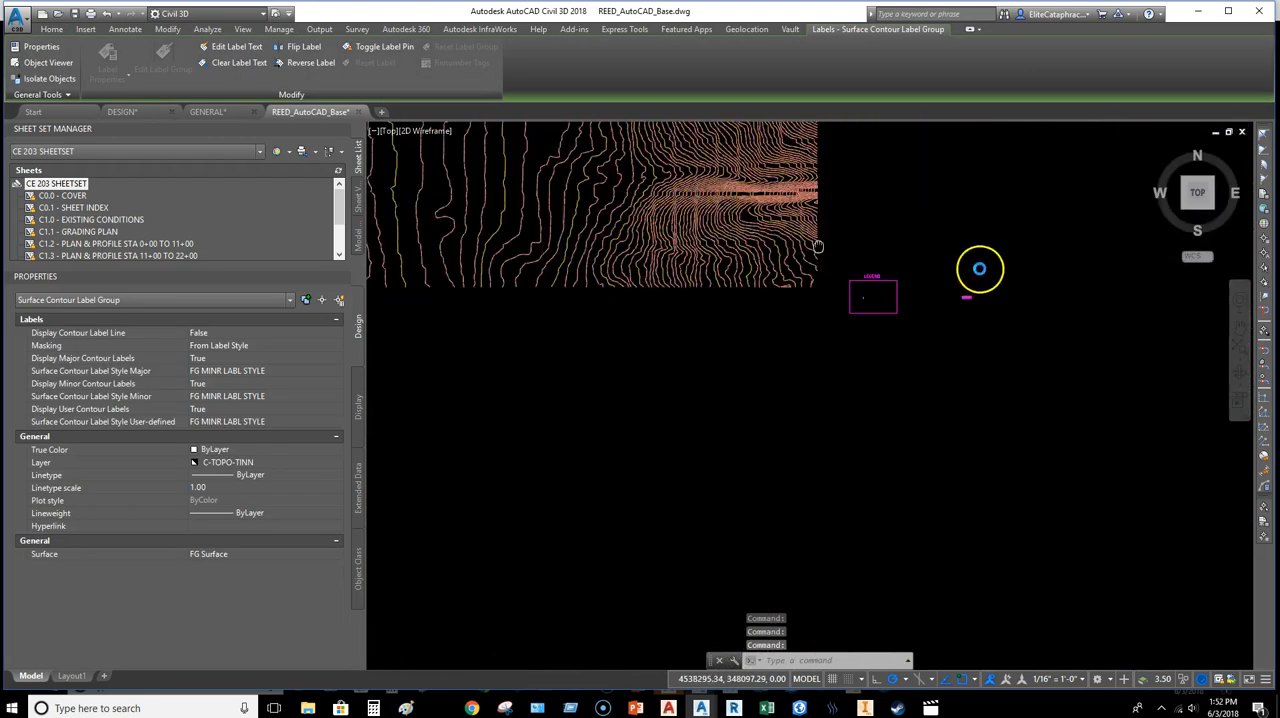
scroll(773, 360, up, 7)
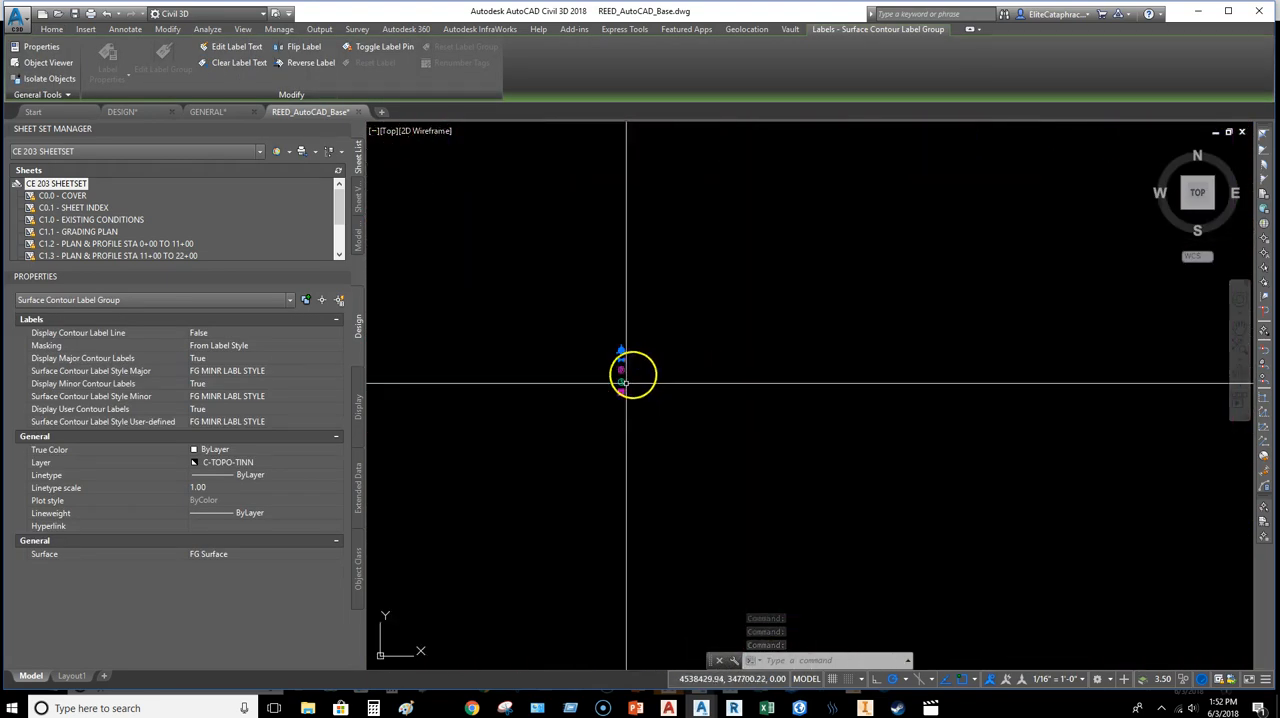
click(1085, 680)
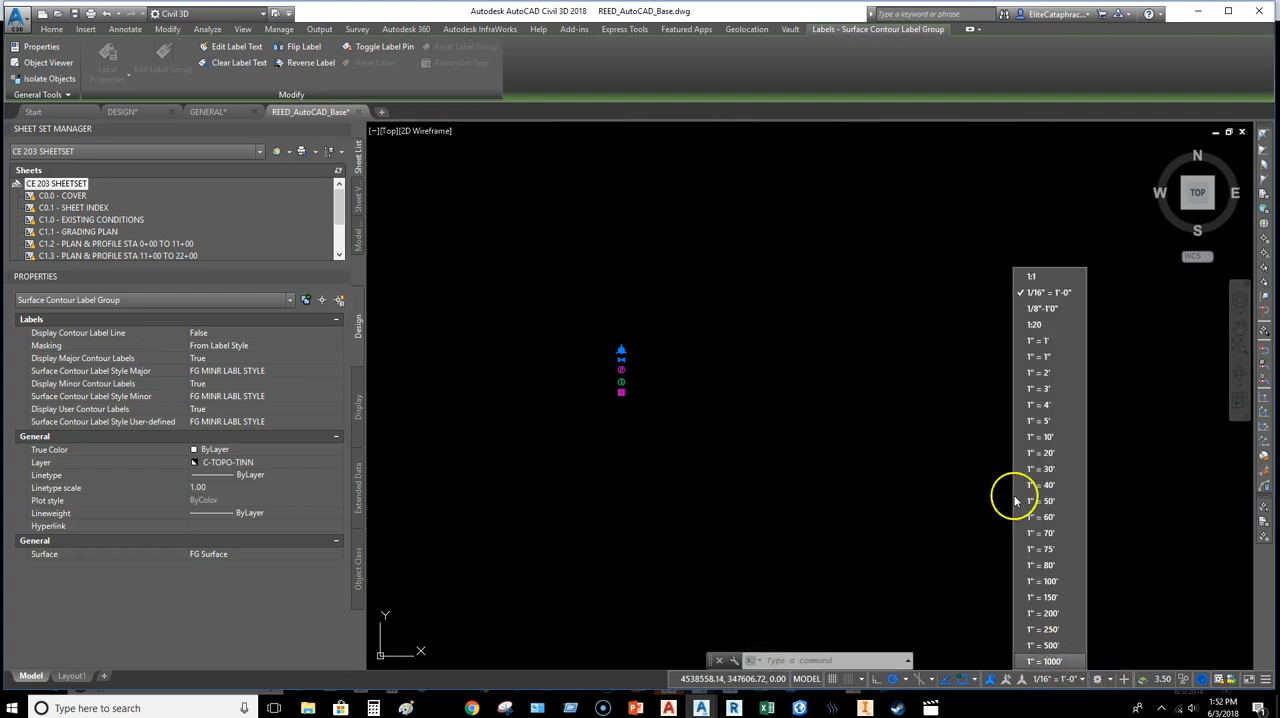
scroll(1048, 497, up, 2)
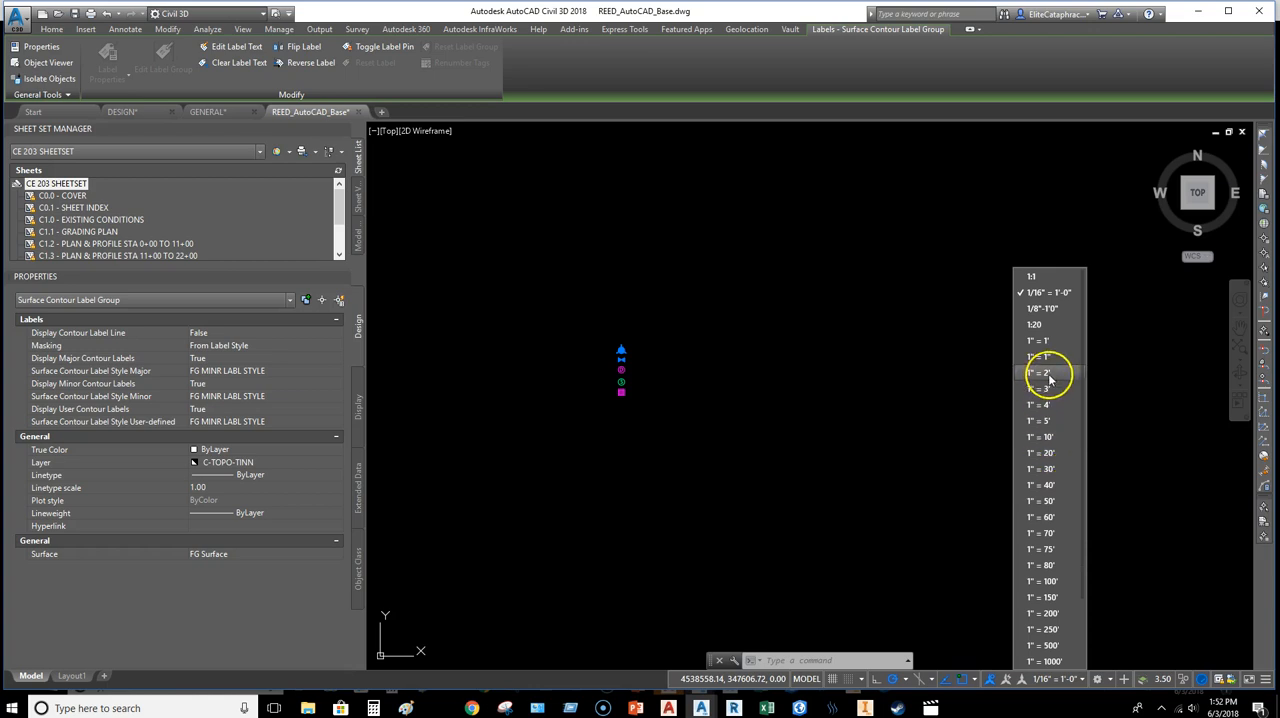
scroll(1054, 500, down, 2)
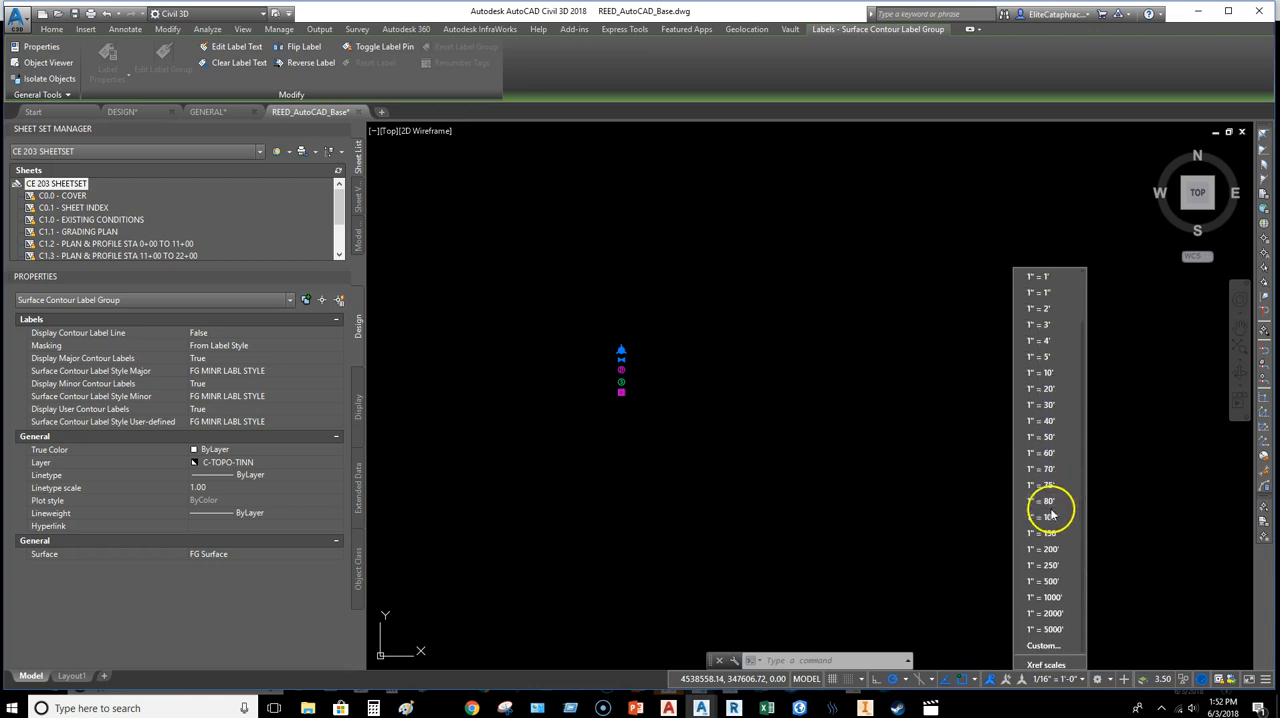
click(1043, 645)
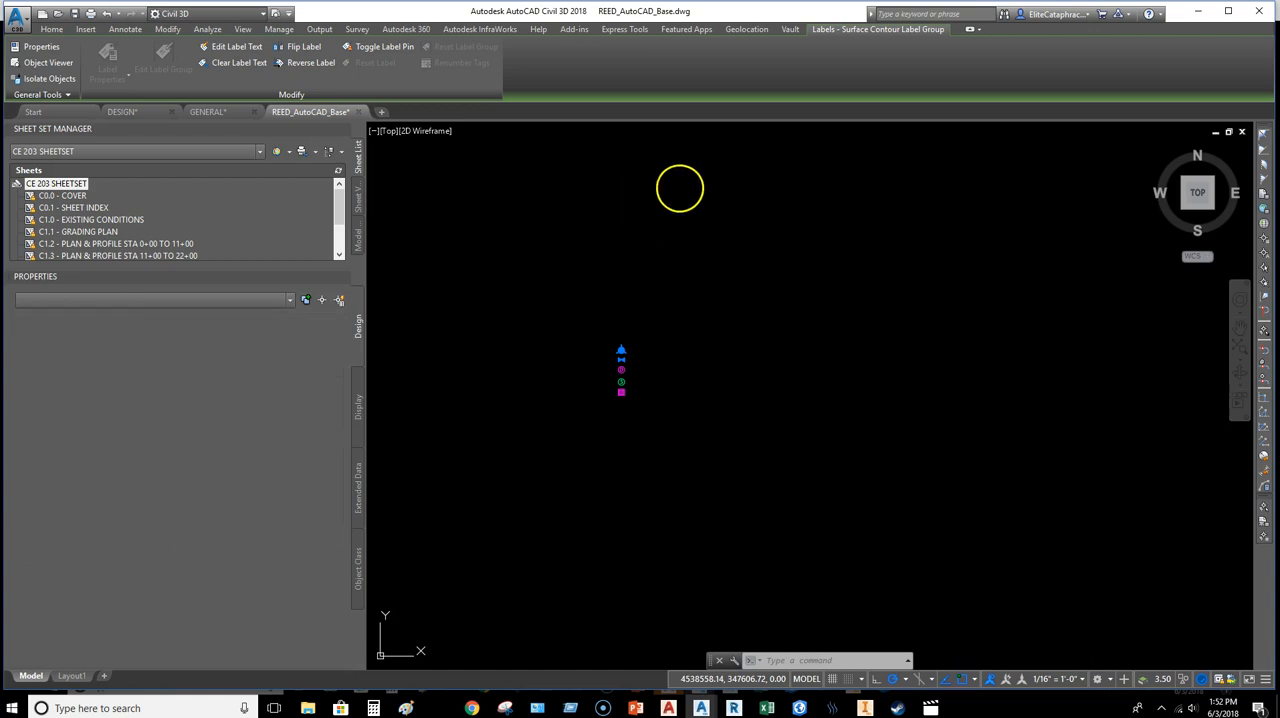
click(710, 286)
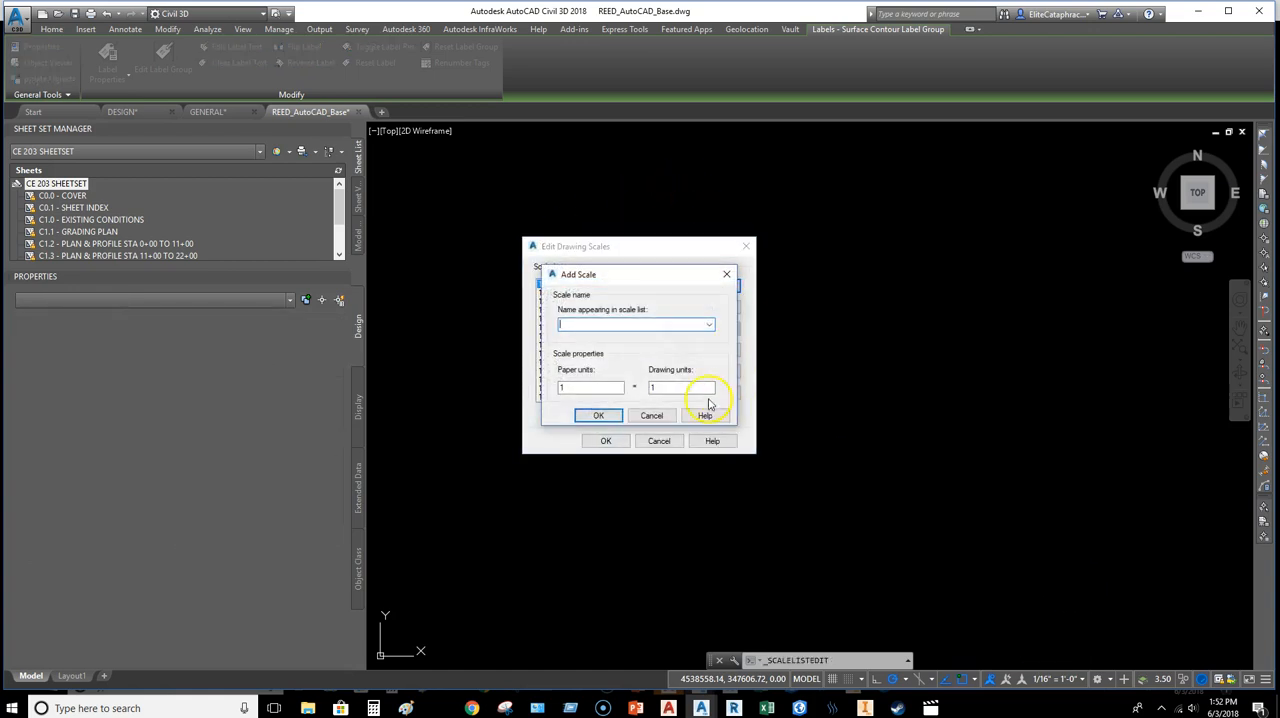